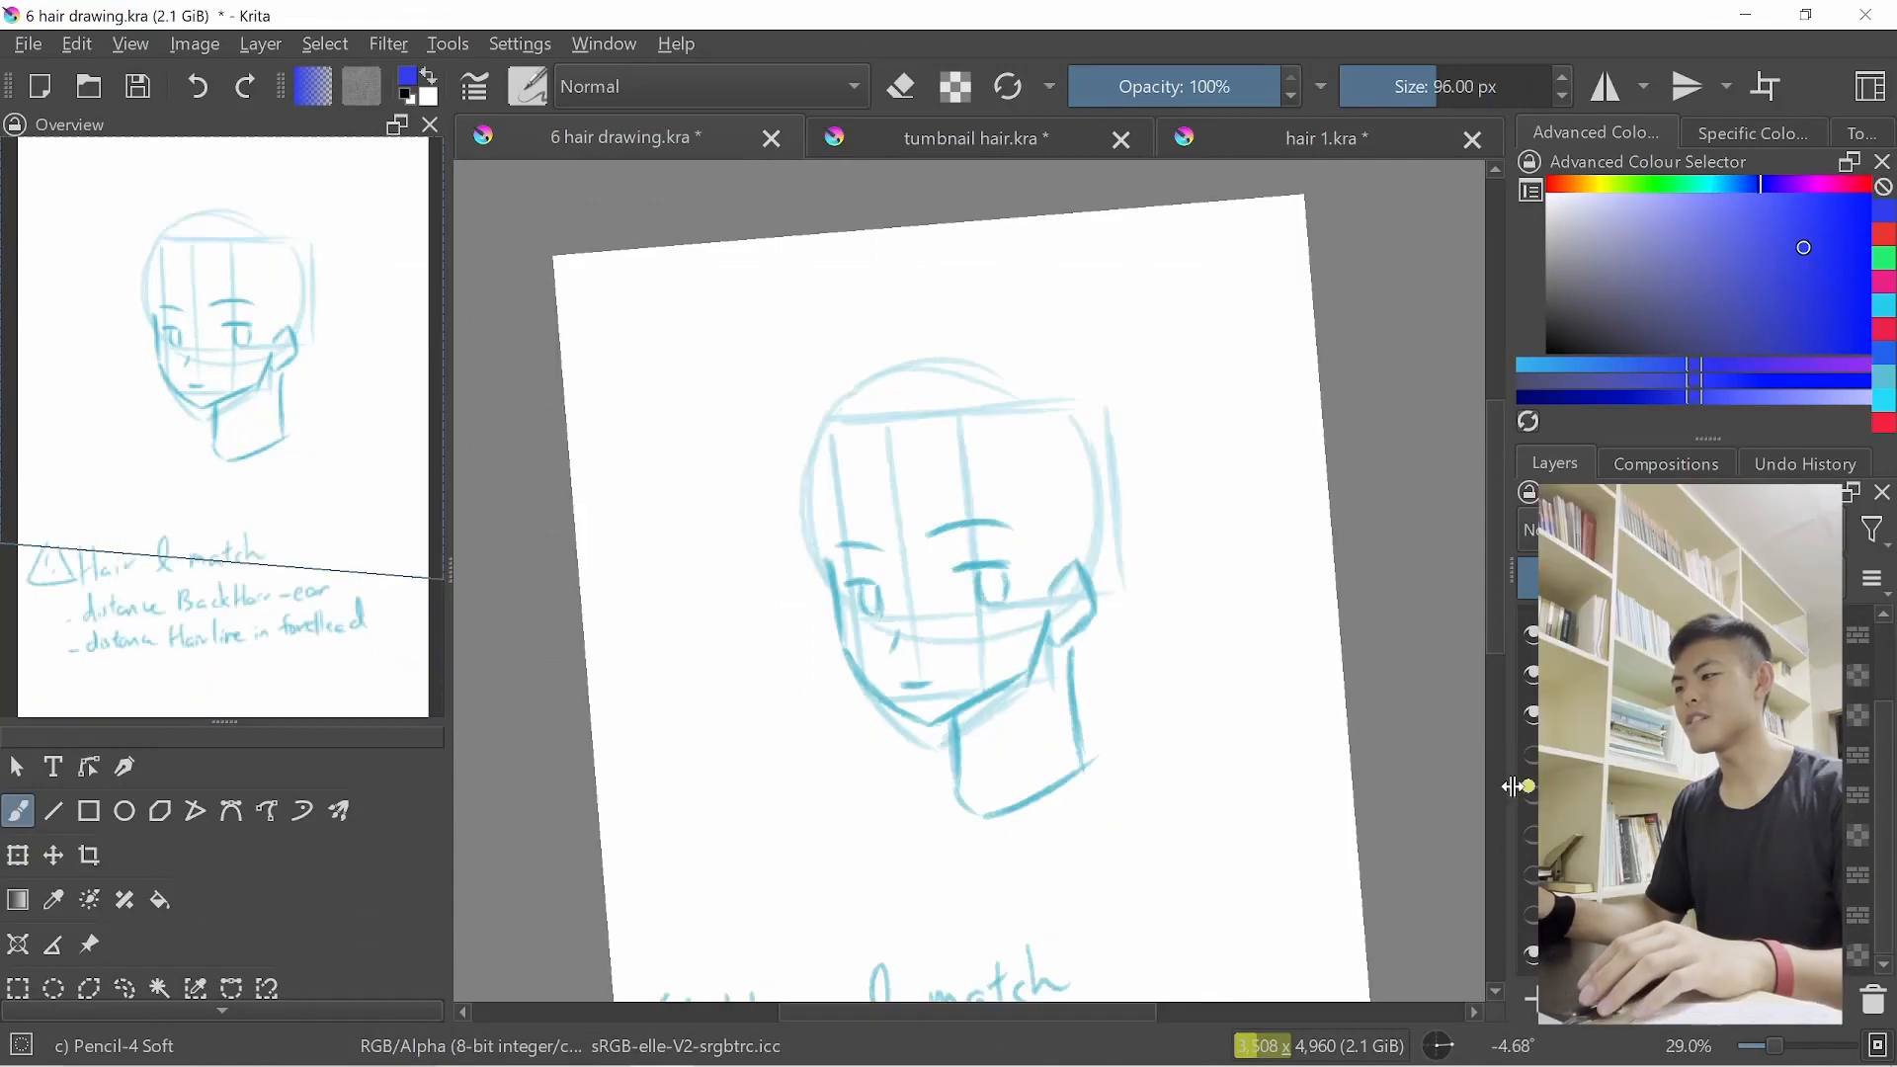
Add a new paint layer above the head sketch in 6 hair drawing.kra
scroll(1257, 754, down, 1)
drag(1257, 753, 1257, 689)
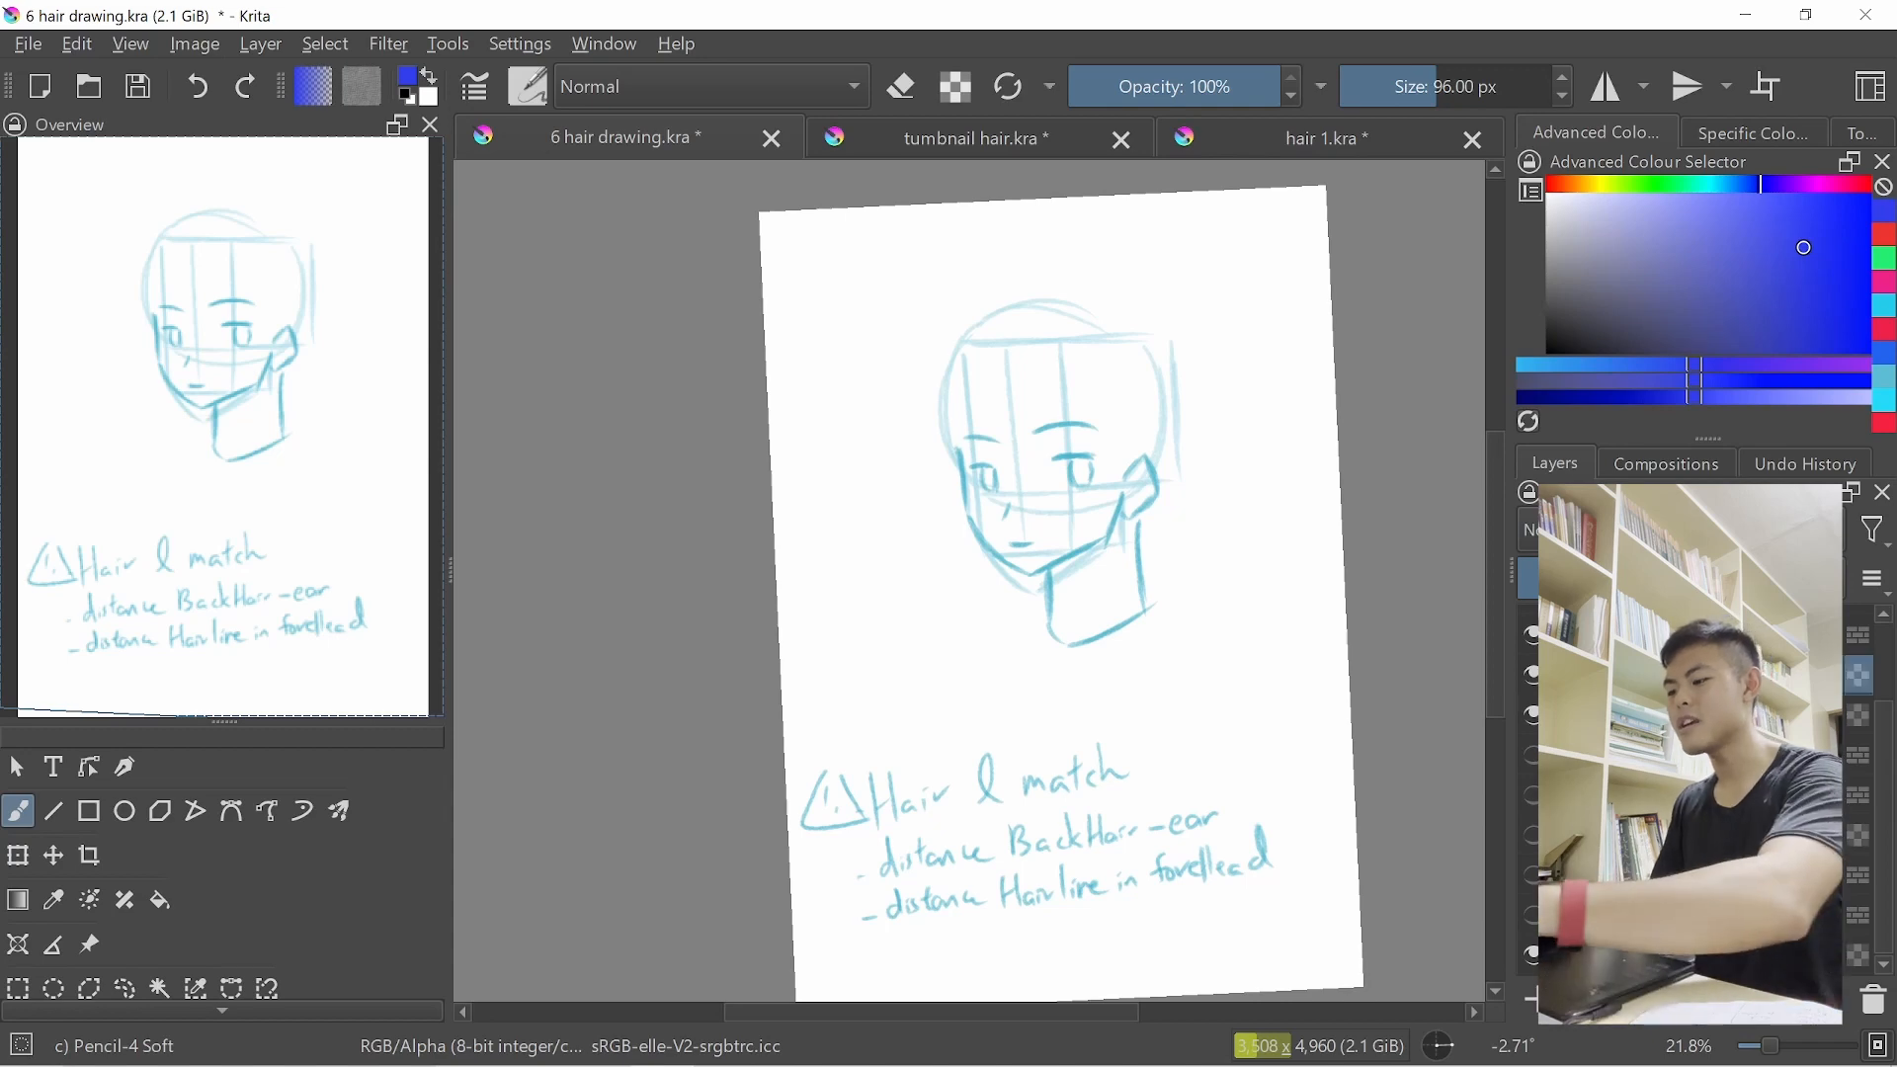
key(Insert)
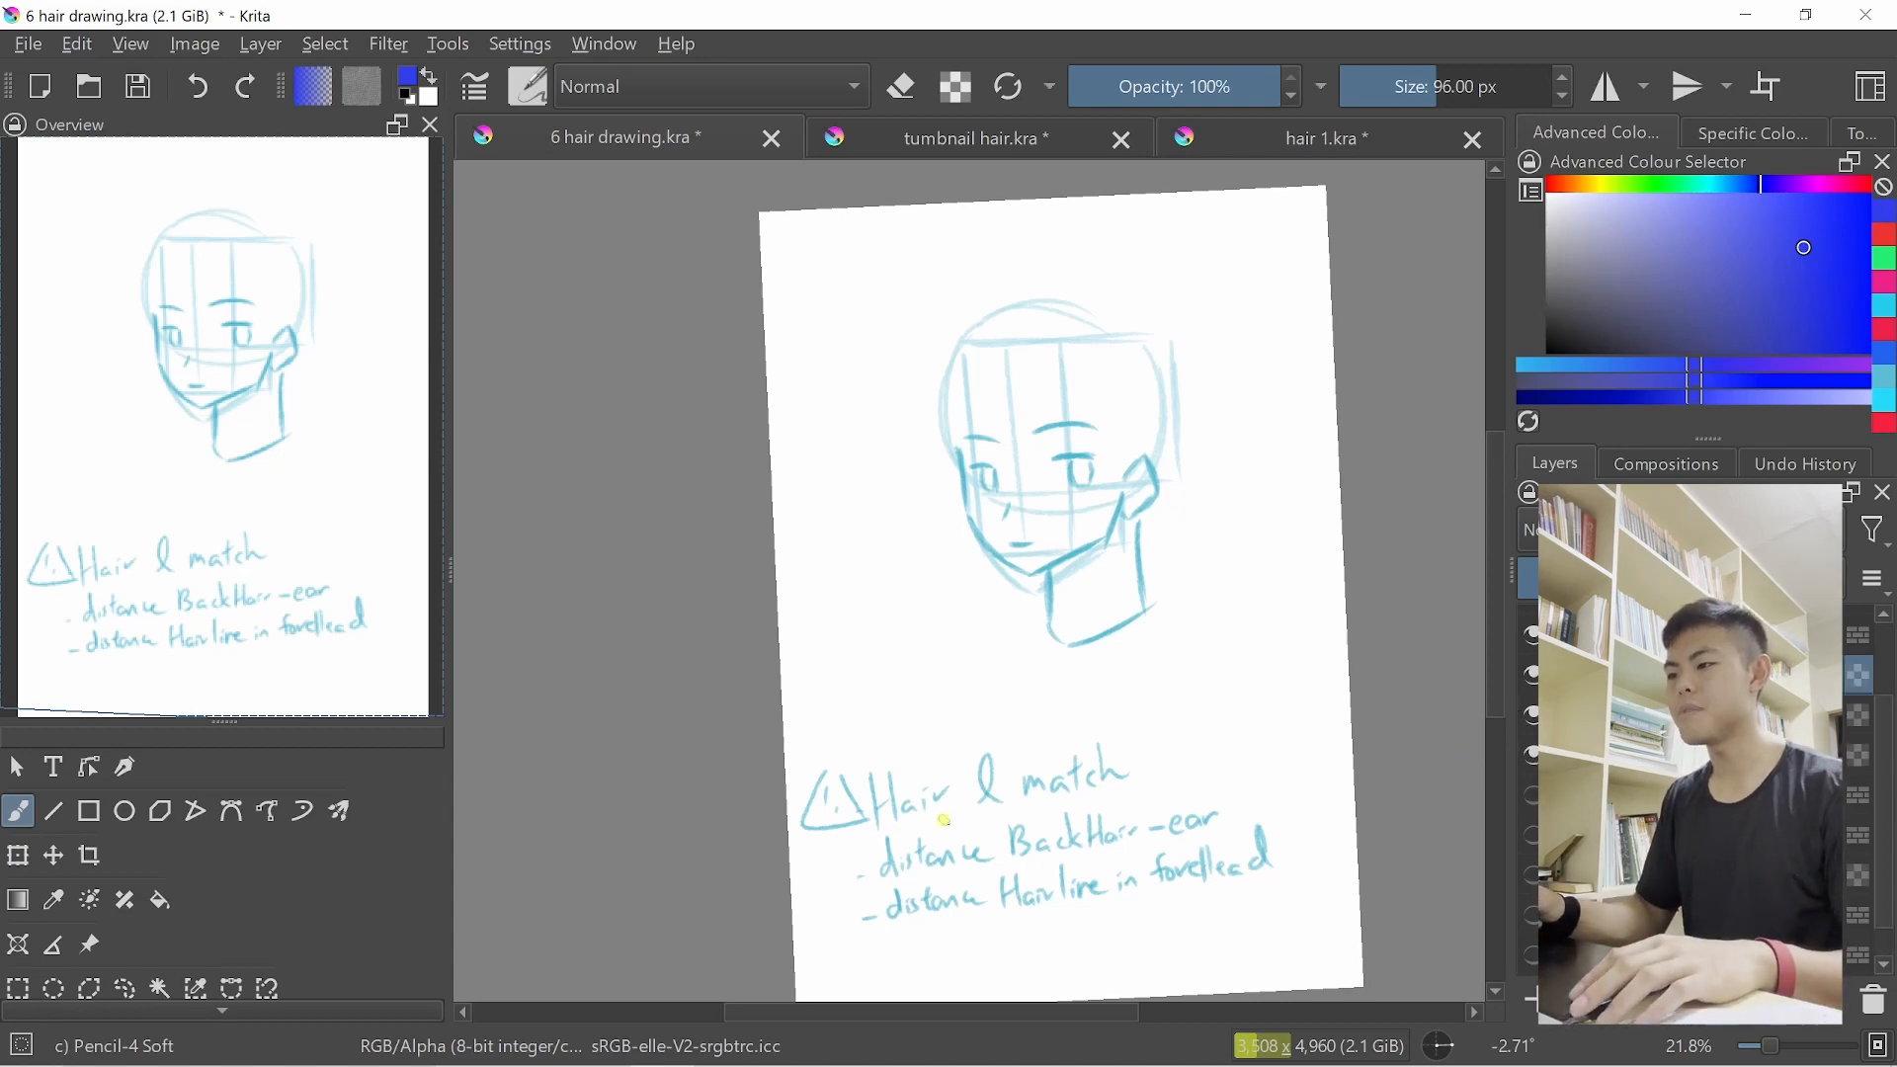
Open the tumbnail hair.kra document and show the layer with the cyan hair marks to examine the character's hair length
click(974, 139)
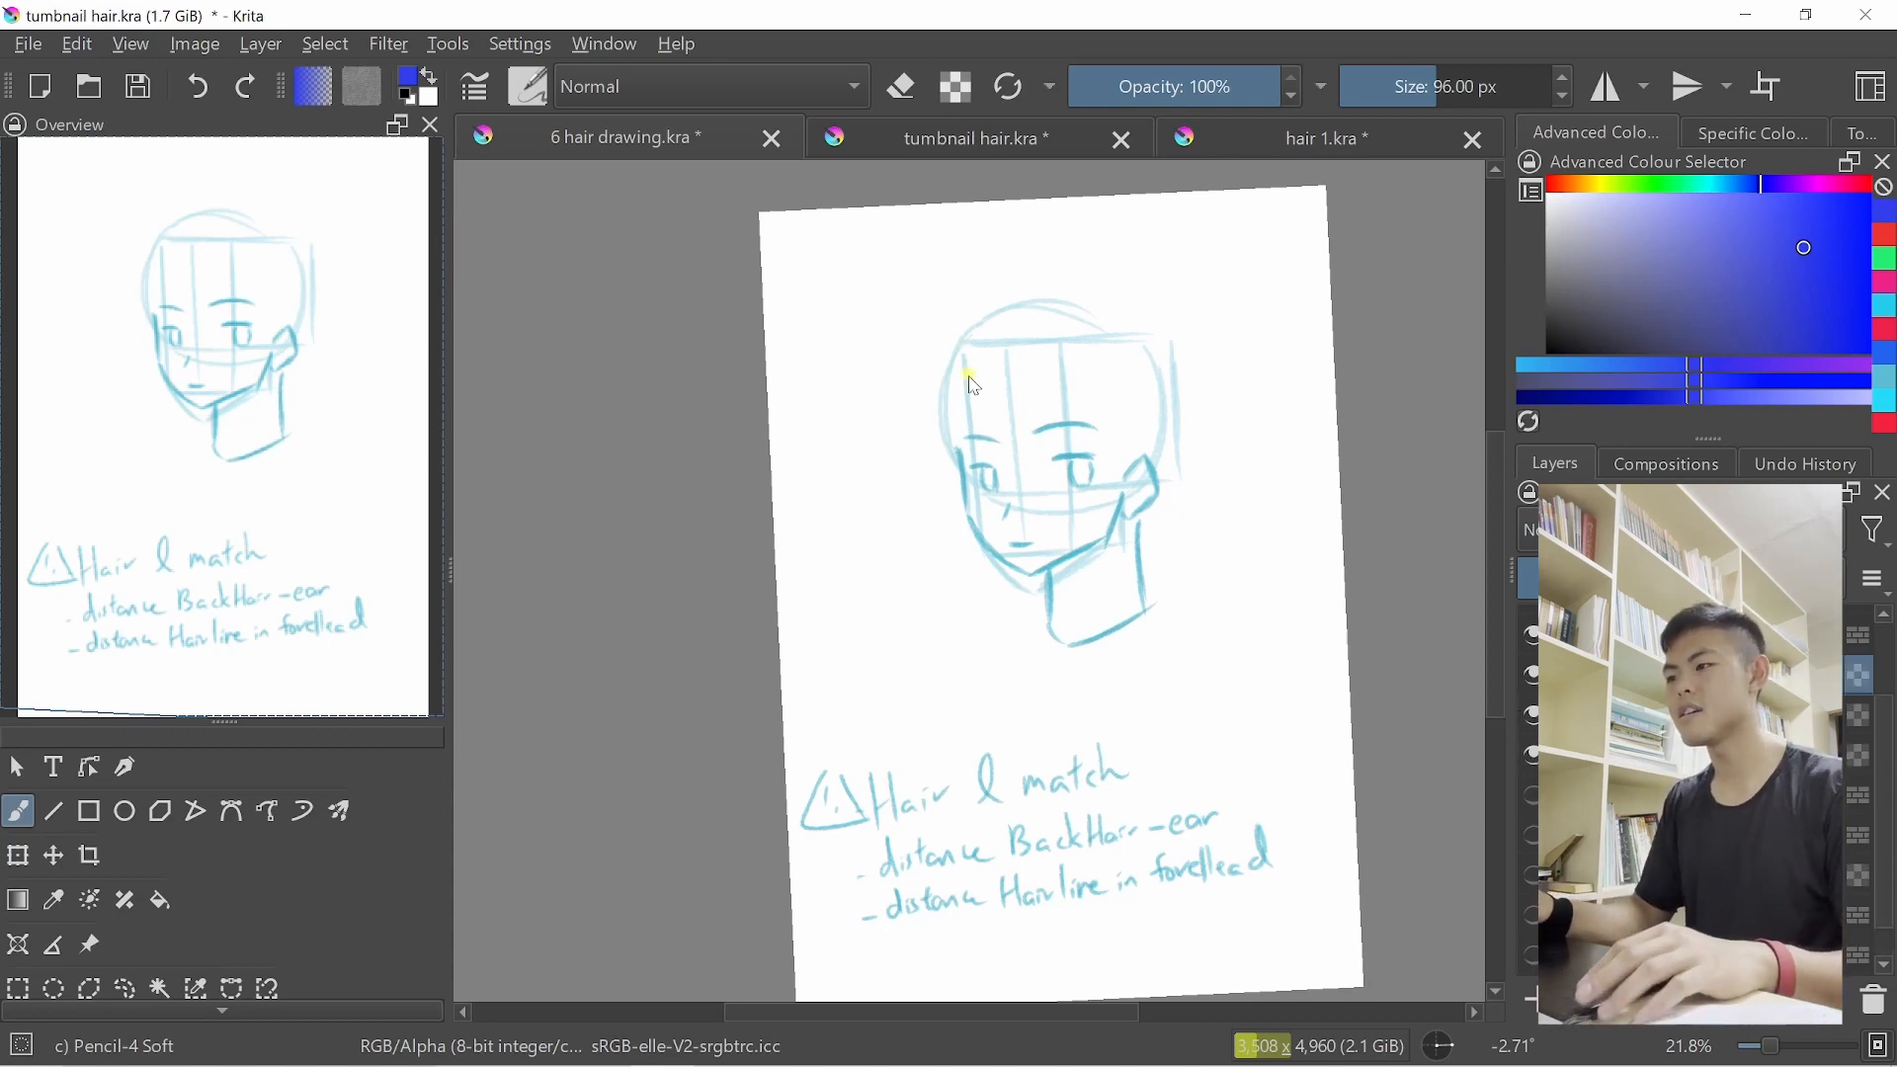
scroll(1017, 425, down, 2)
scroll(988, 513, up, 1)
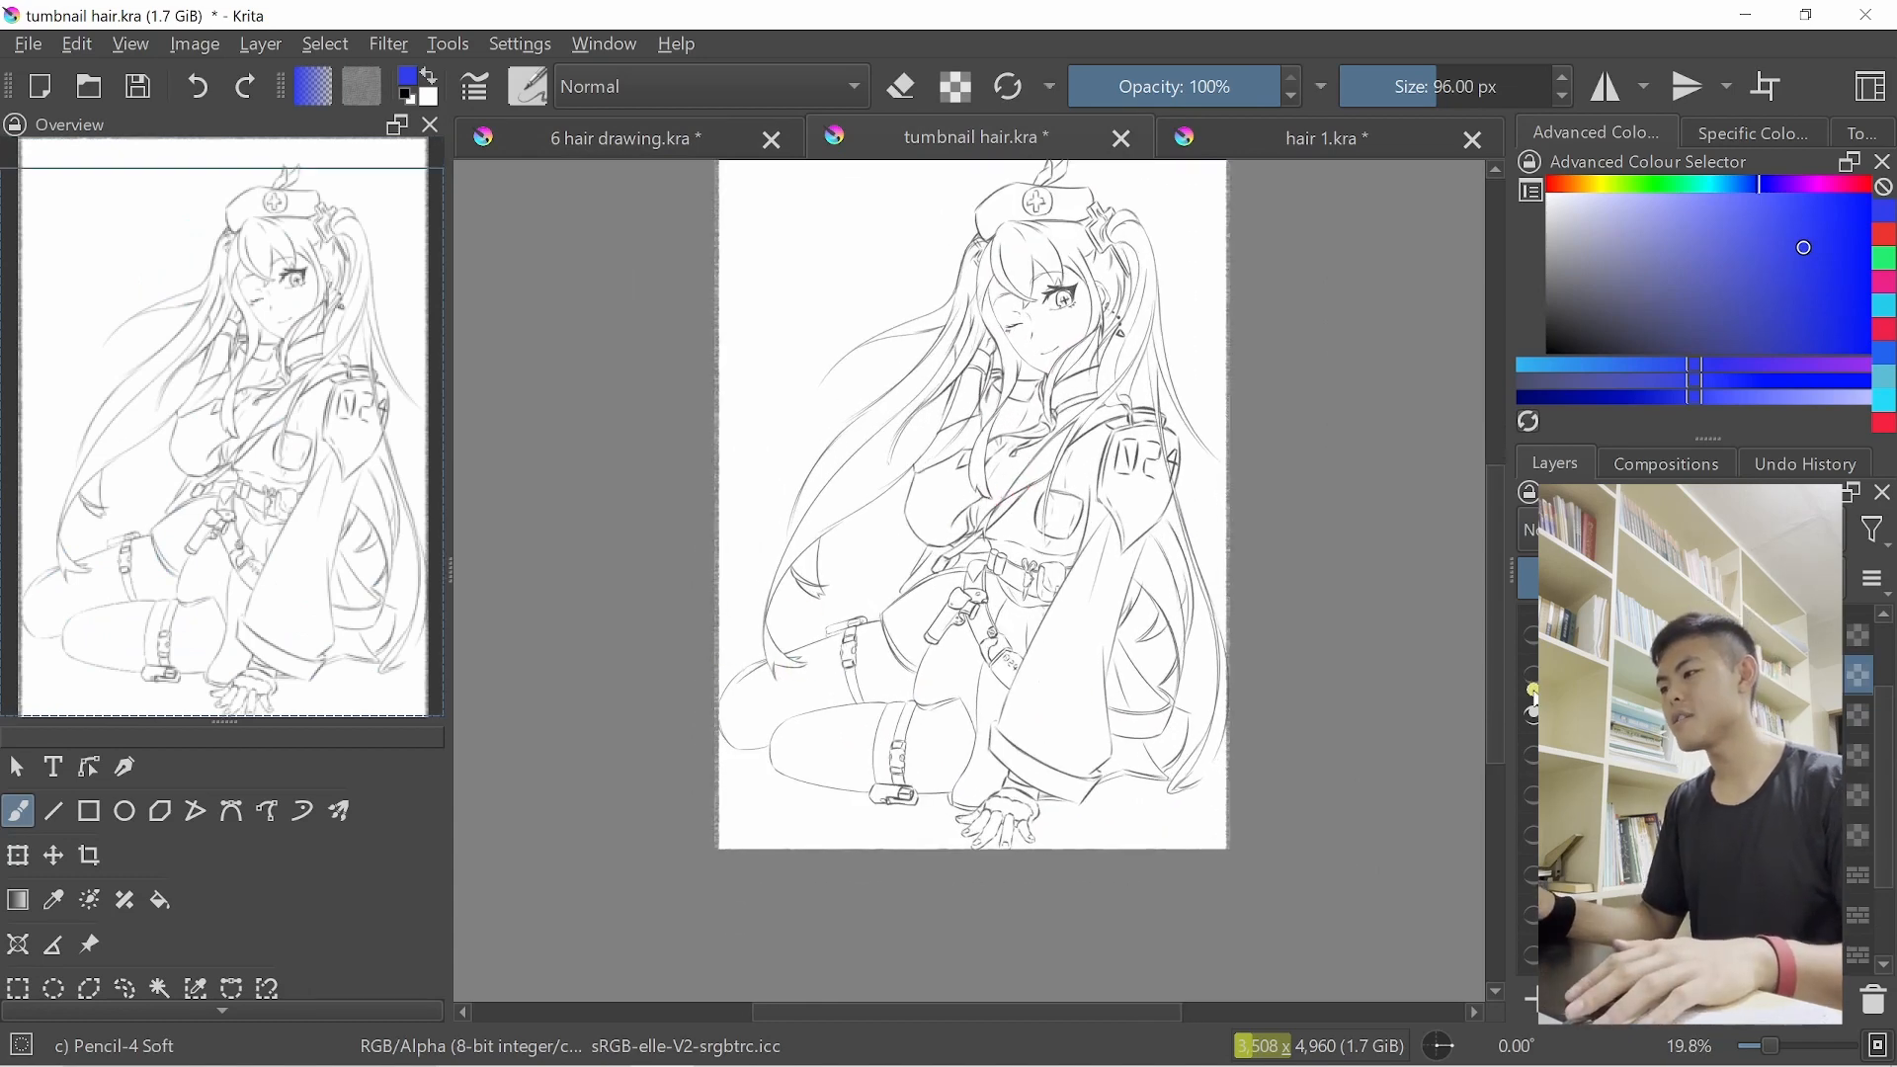
click(1531, 683)
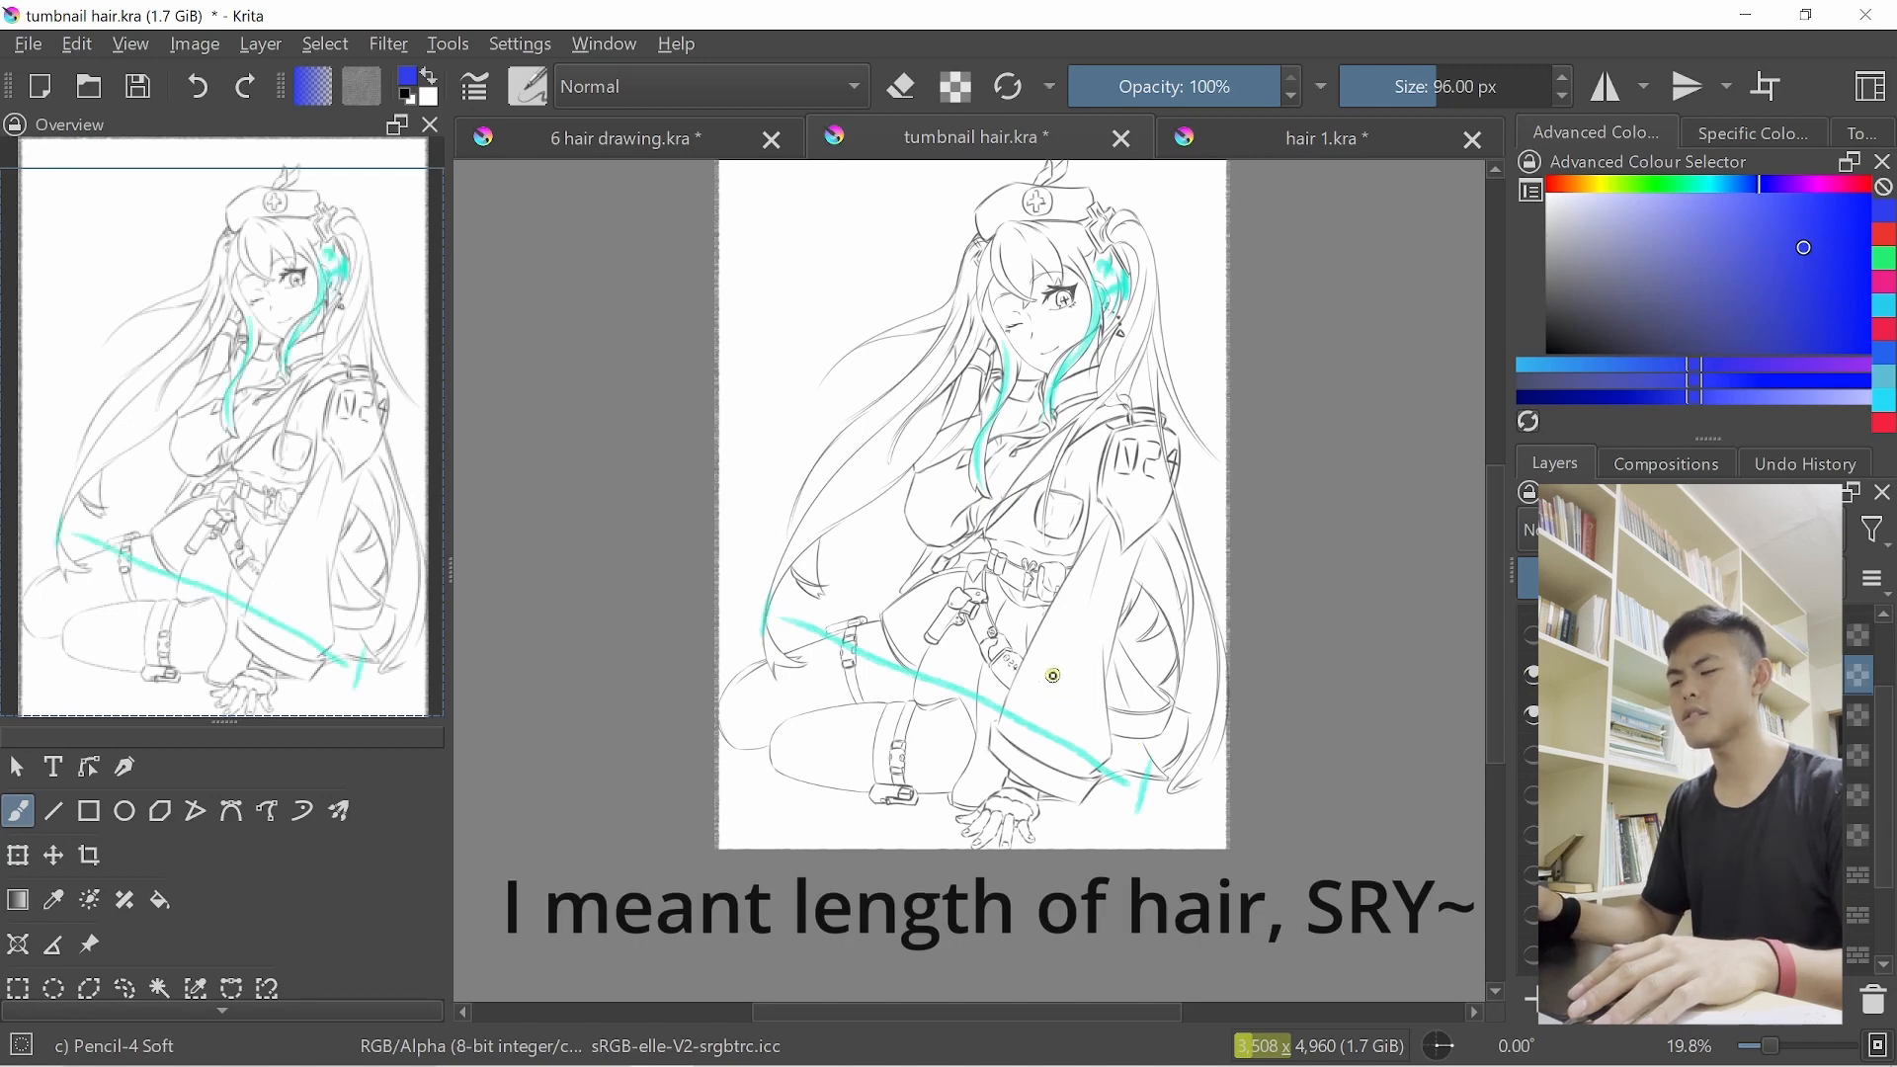
drag(1047, 503, 1110, 344)
drag(1110, 344, 1038, 569)
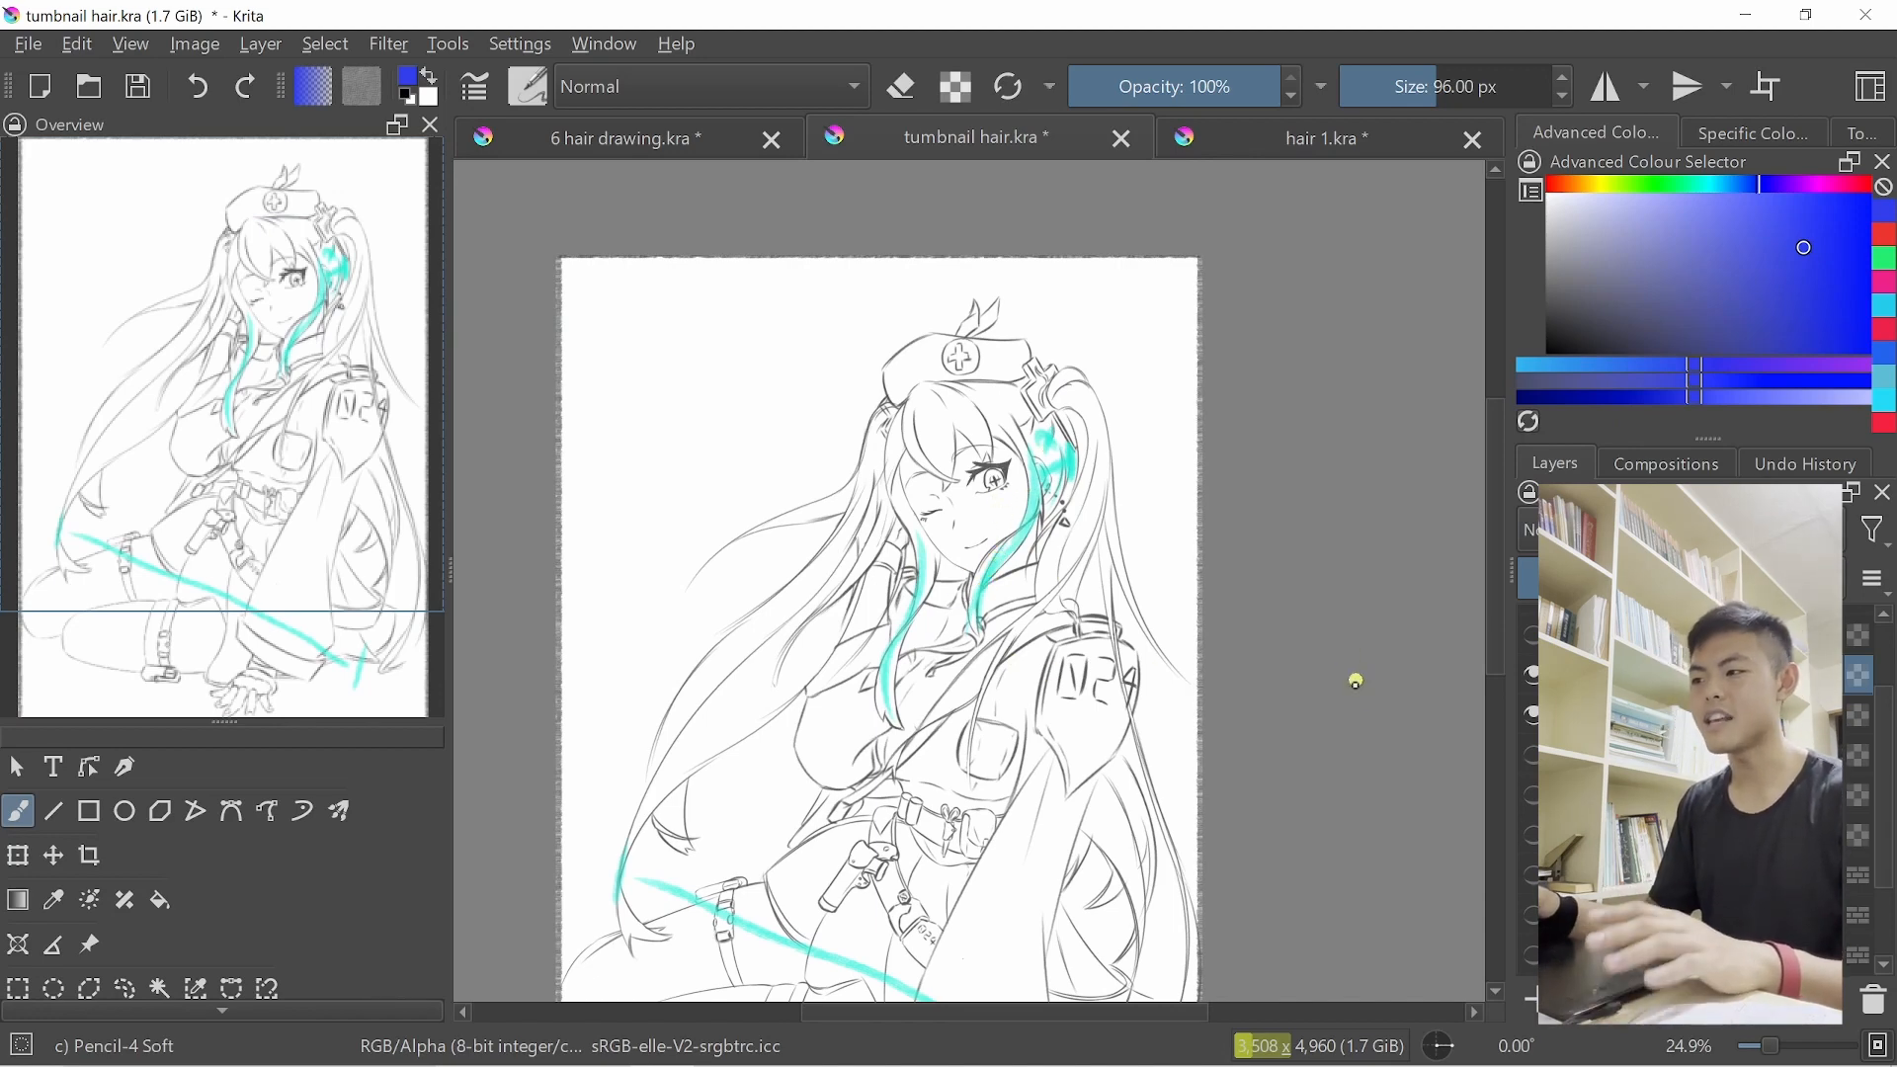
Hide the cyan marks layer and show the layer with the red front hair strands in tumbnail hair.kra
click(1531, 674)
click(1534, 642)
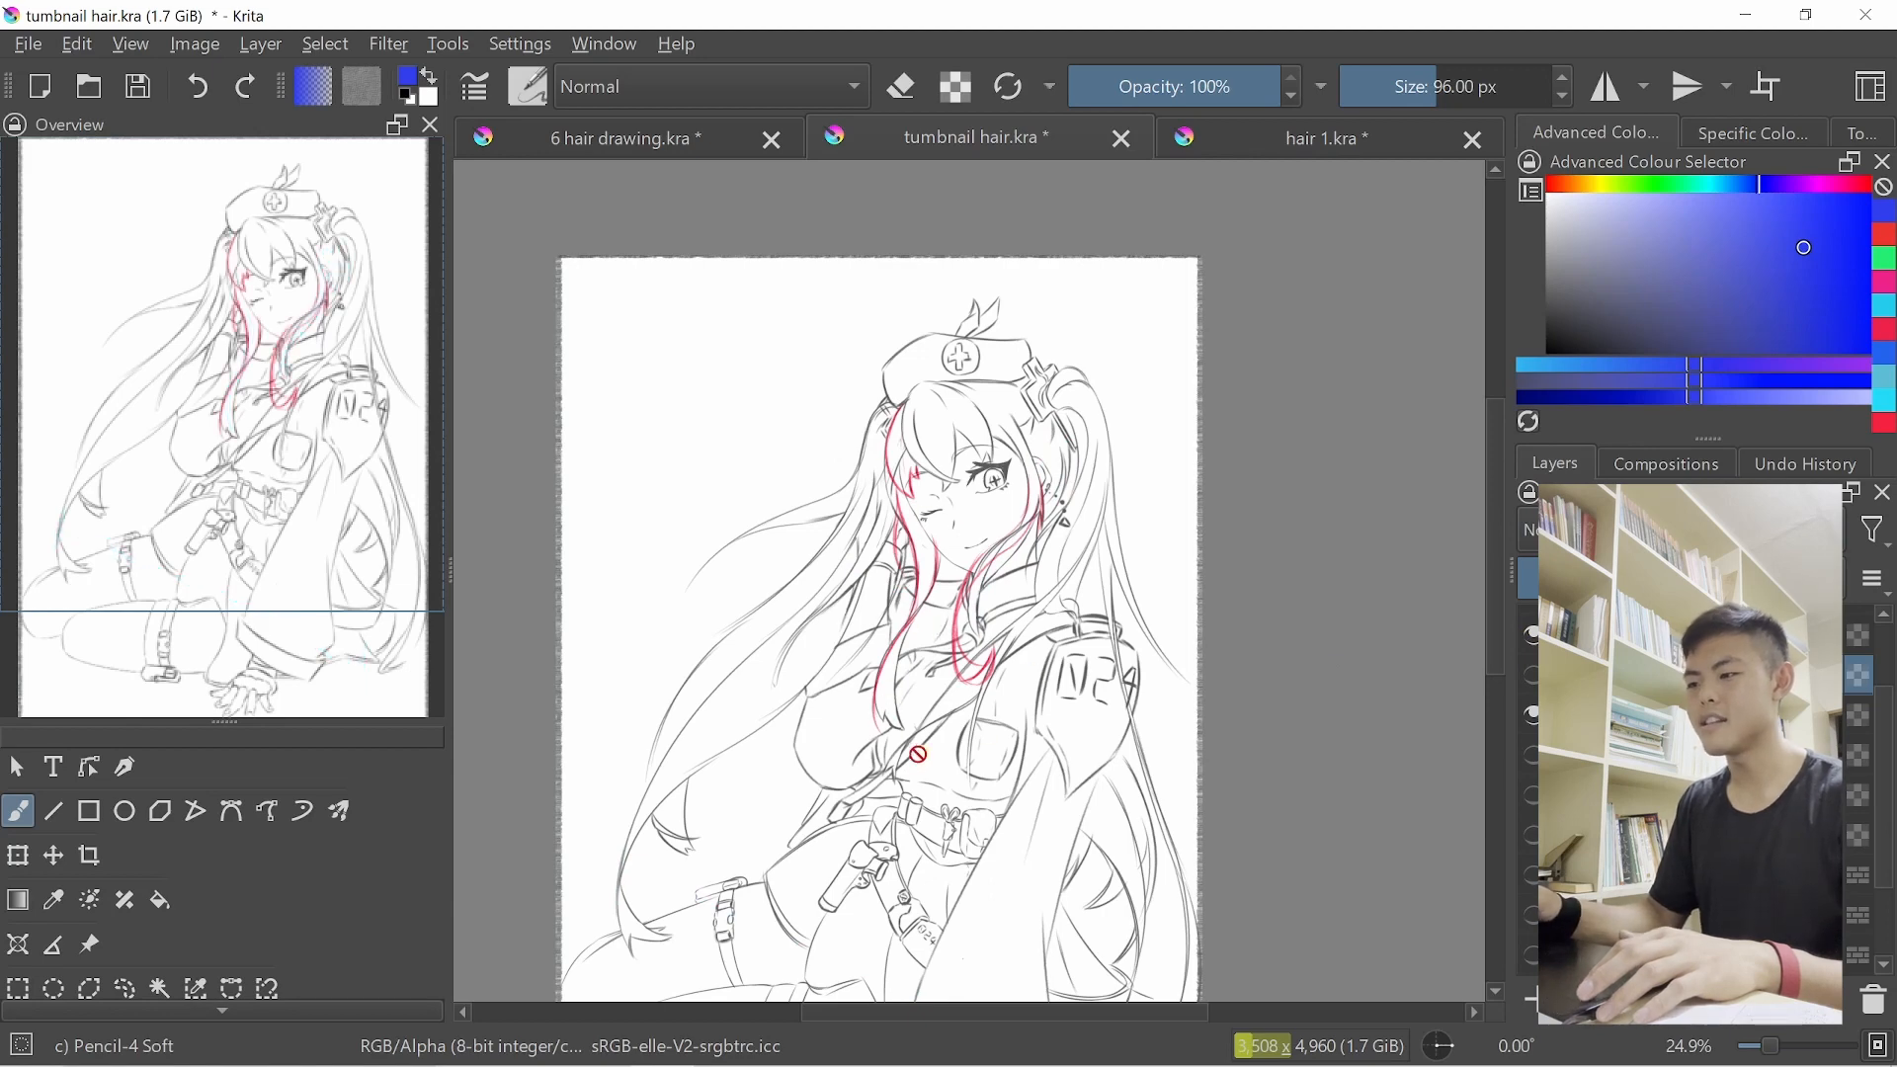
click(753, 160)
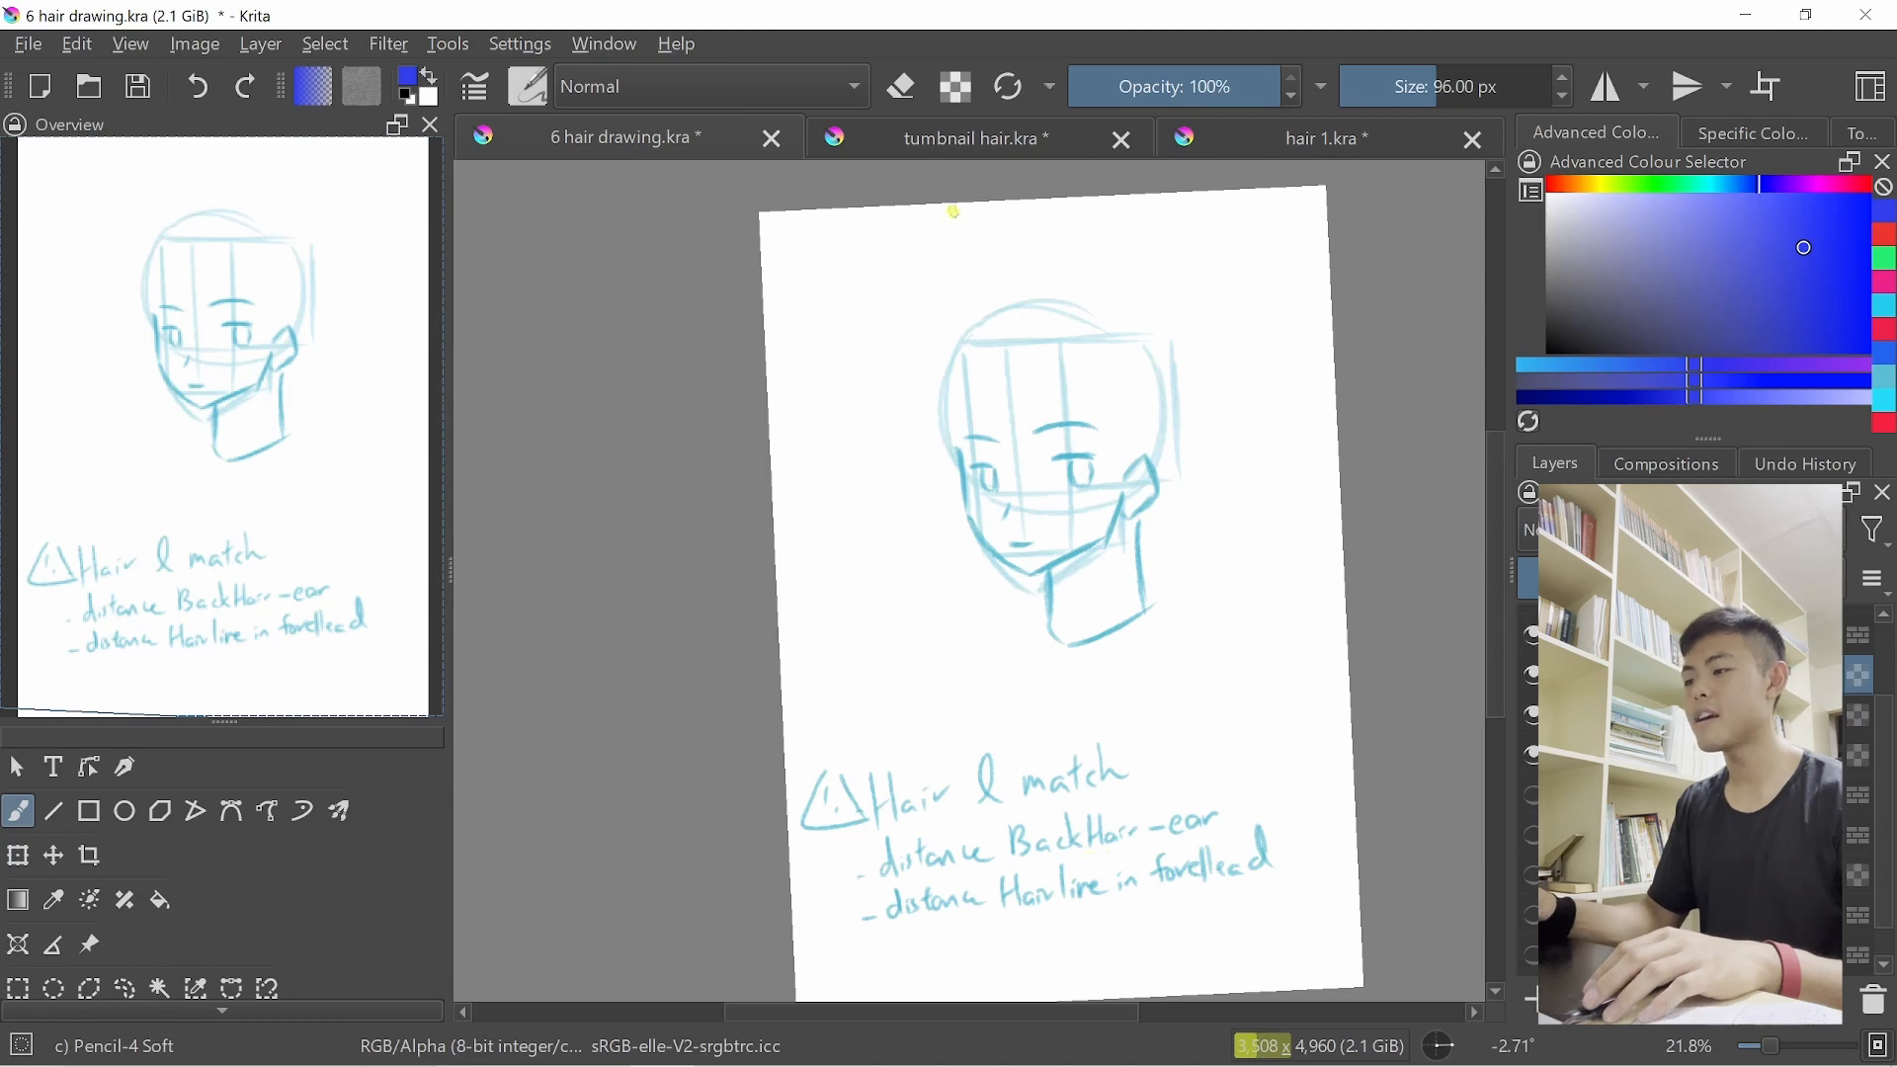
click(963, 148)
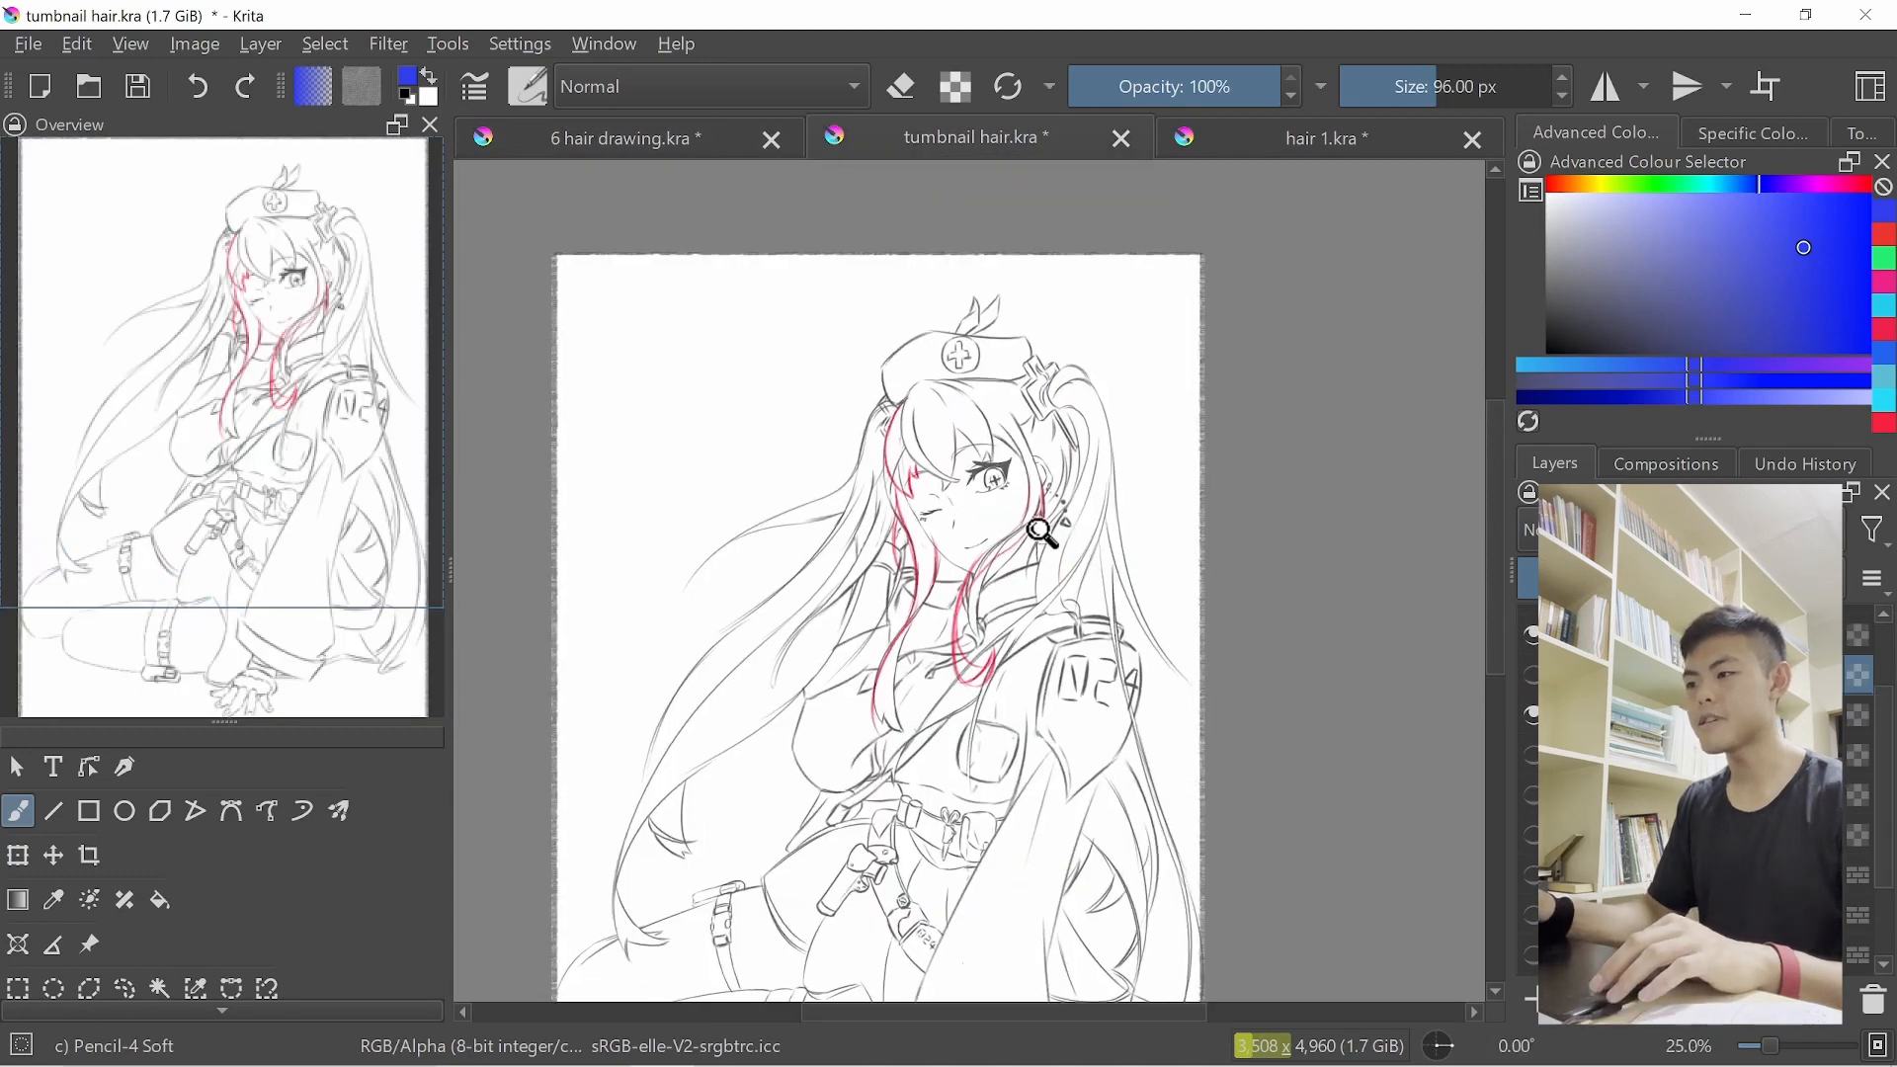
Try marking the hairline in blue across the forehead and down towards the character's ear, and undo it
scroll(1042, 534, up, 1)
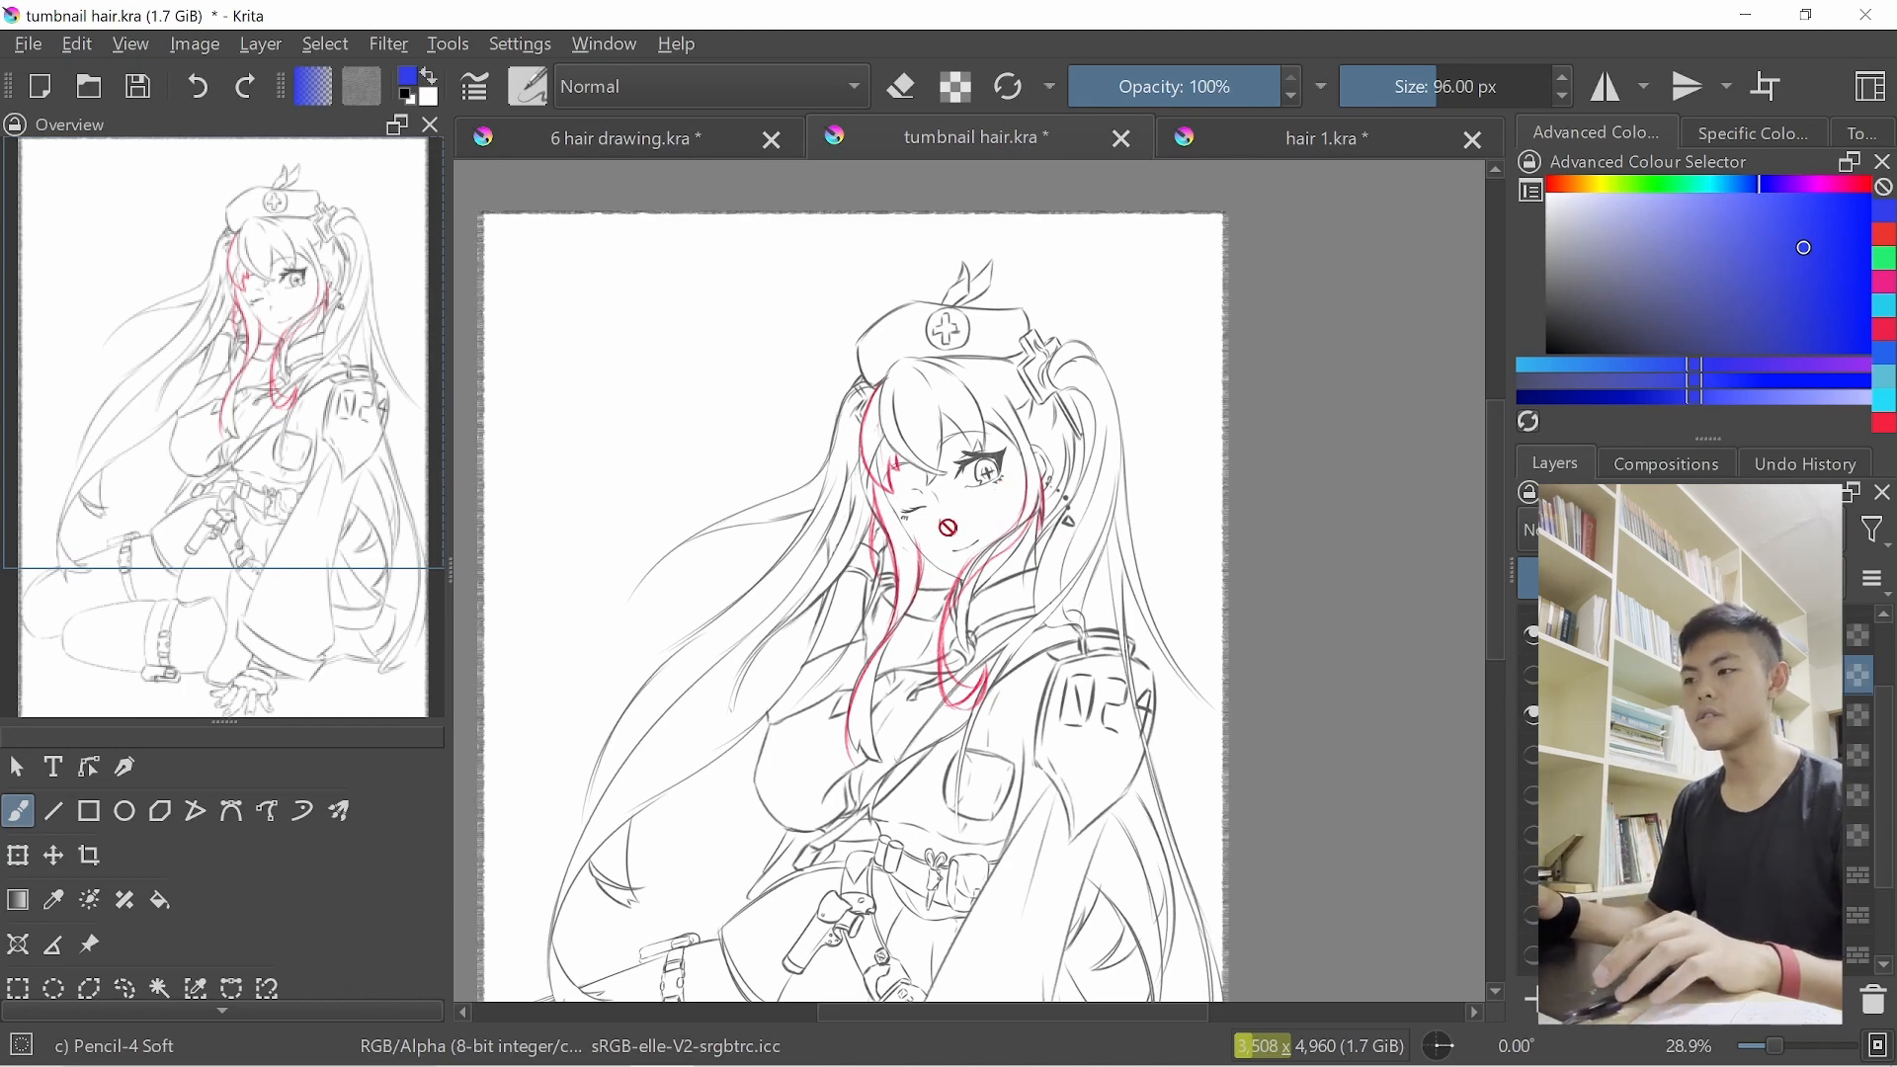
drag(976, 563, 987, 539)
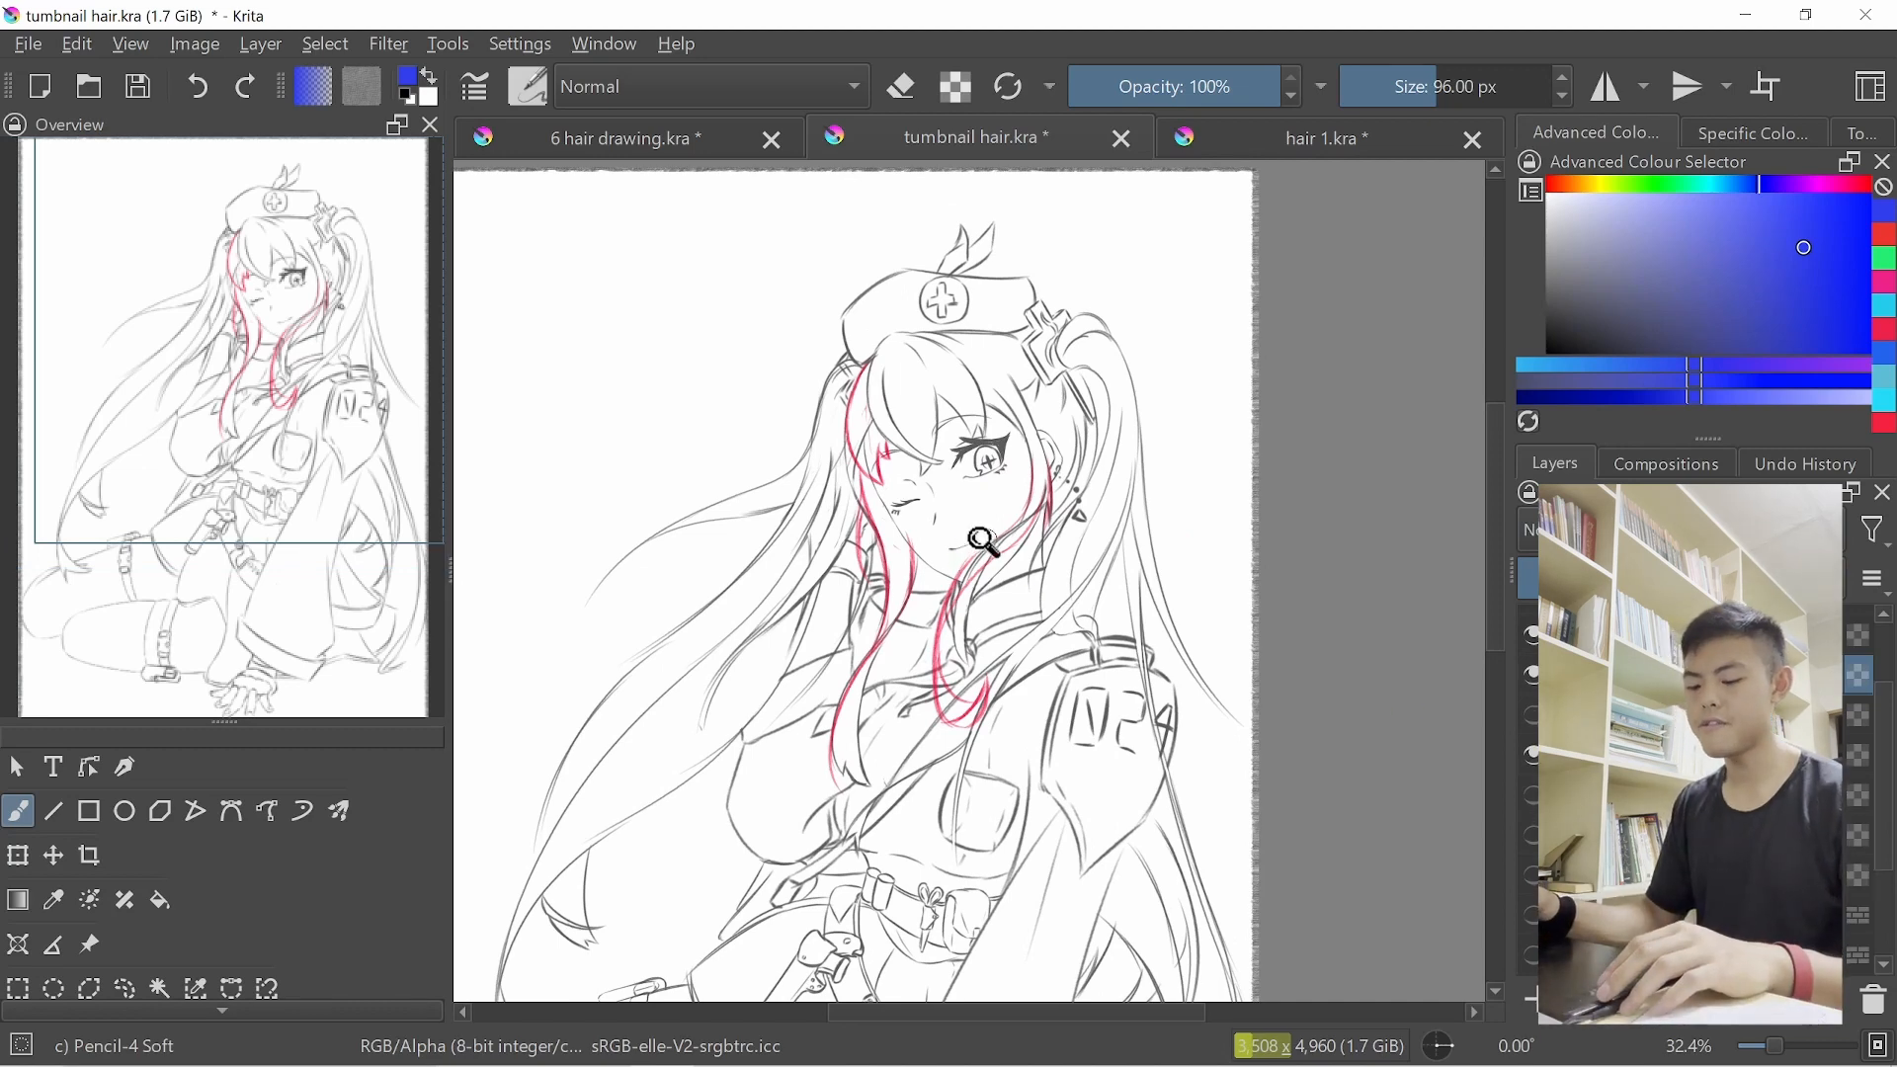
drag(956, 541, 860, 570)
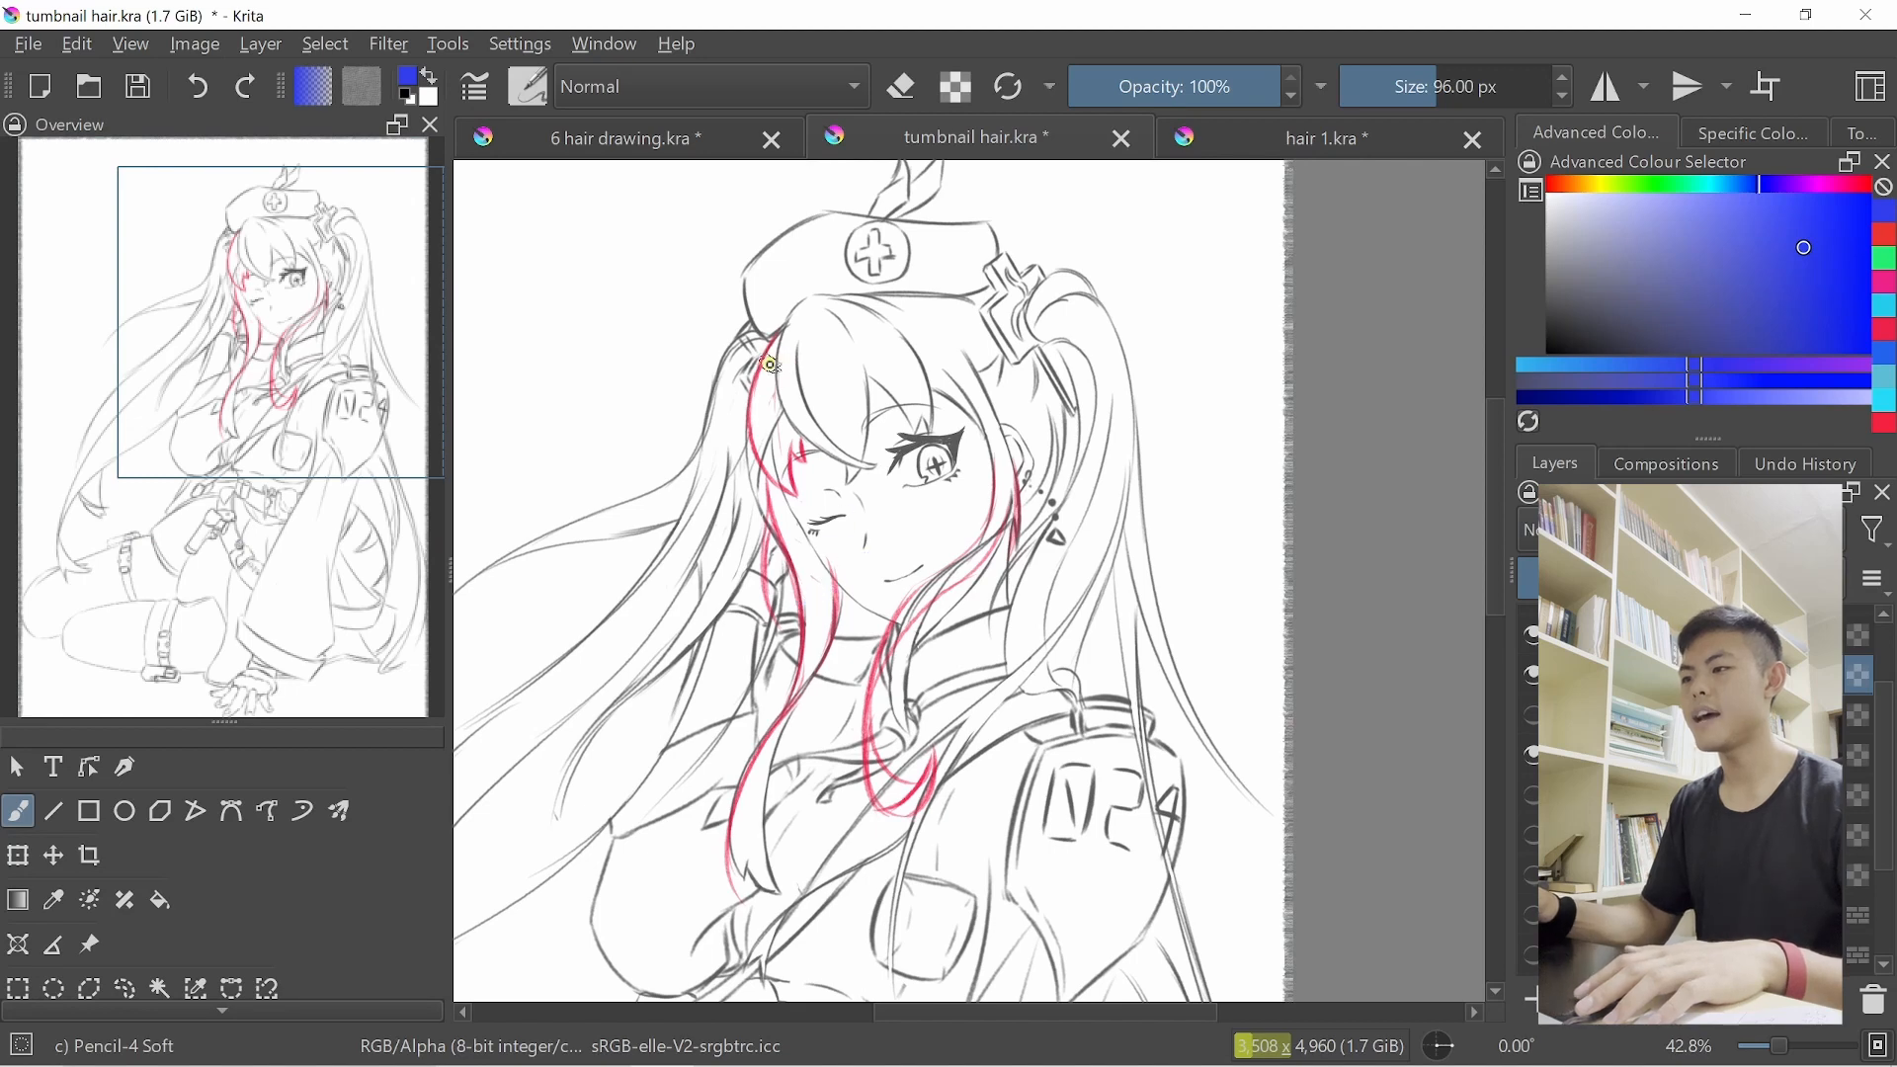
mouse_move(766, 365)
mouse_down()
mouse_move(958, 298)
mouse_move(1053, 467)
mouse_up()
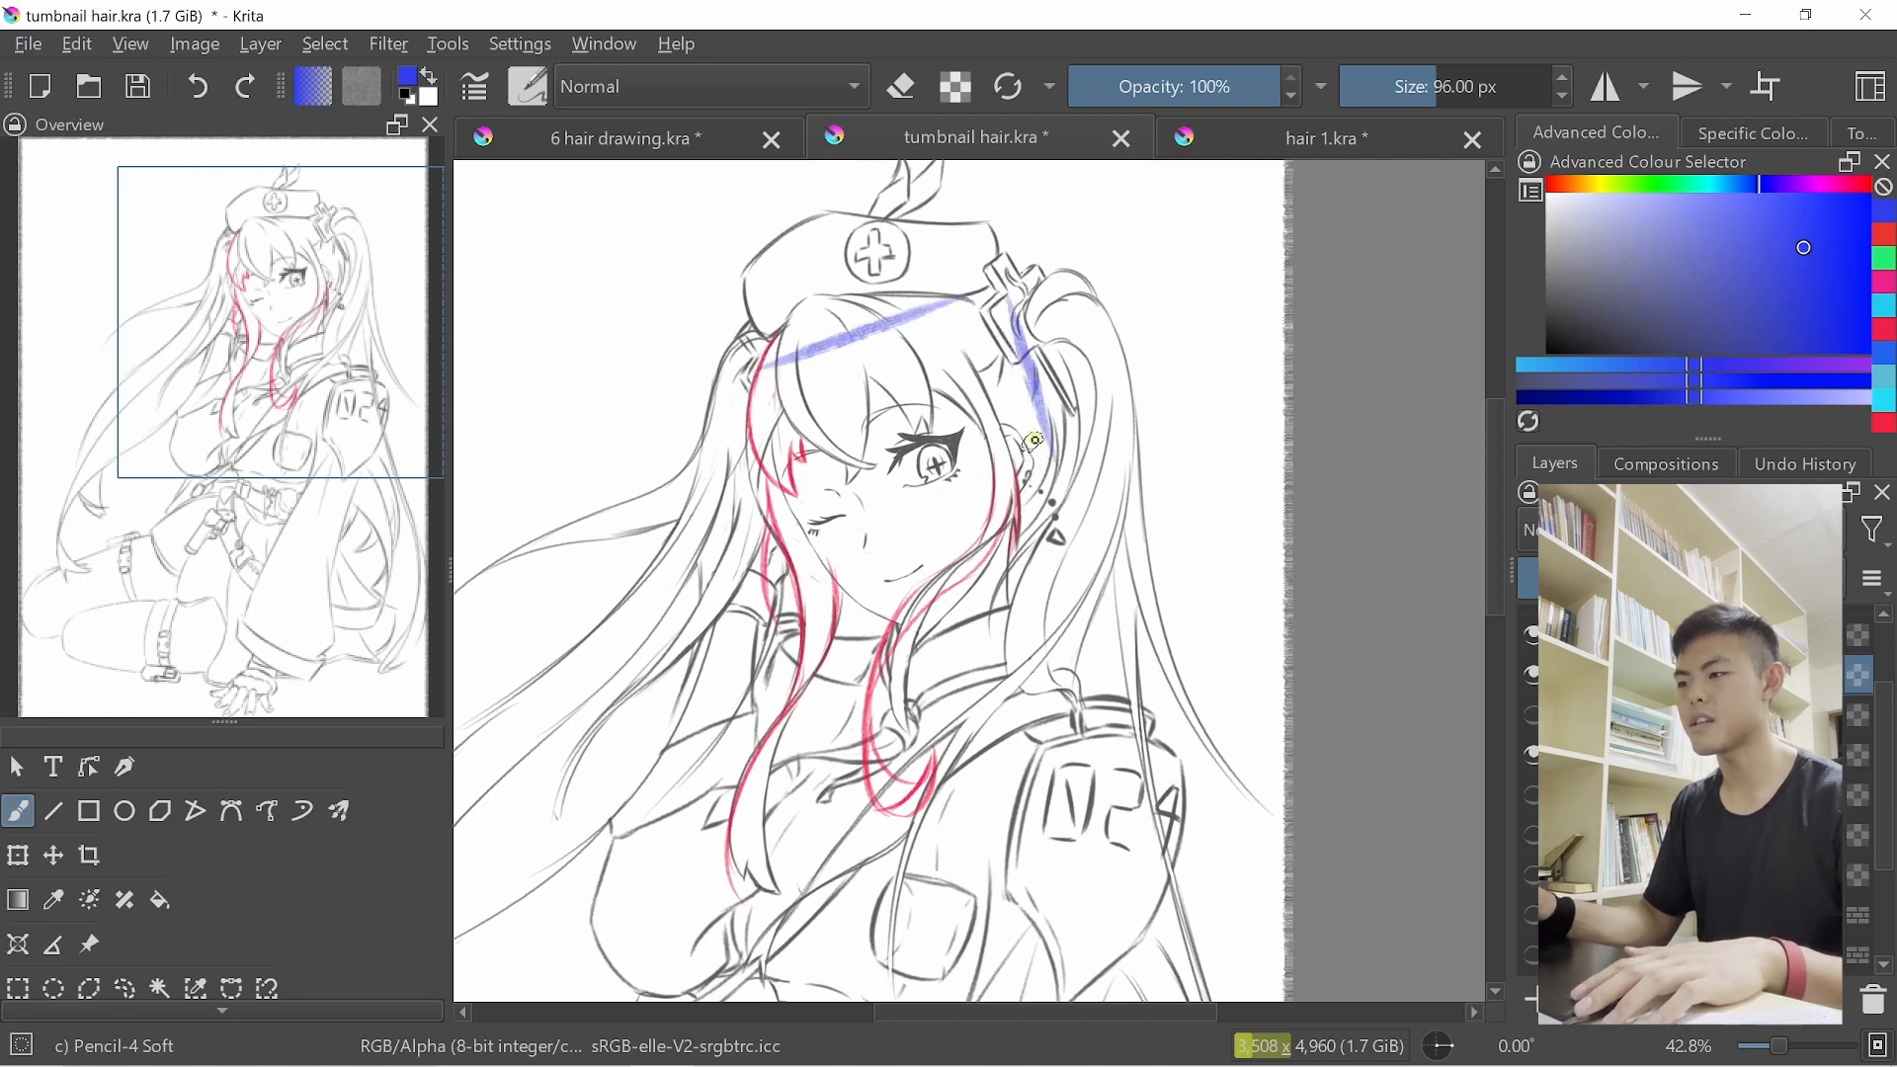
key(ctrl+z)
key(ctrl+z)
Mark the gap between the character's ear and the back hair with a curved blue stroke
mouse_move(1040, 370)
mouse_down()
mouse_move(1013, 552)
mouse_move(1046, 410)
mouse_move(1056, 498)
mouse_up()
key(ctrl+z)
key(ctrl+z)
scroll(1034, 475, up, 2)
mouse_move(994, 387)
mouse_down()
mouse_move(1059, 350)
mouse_move(995, 405)
mouse_up()
key(ctrl+z)
key(ctrl+z)
key(ctrl+z)
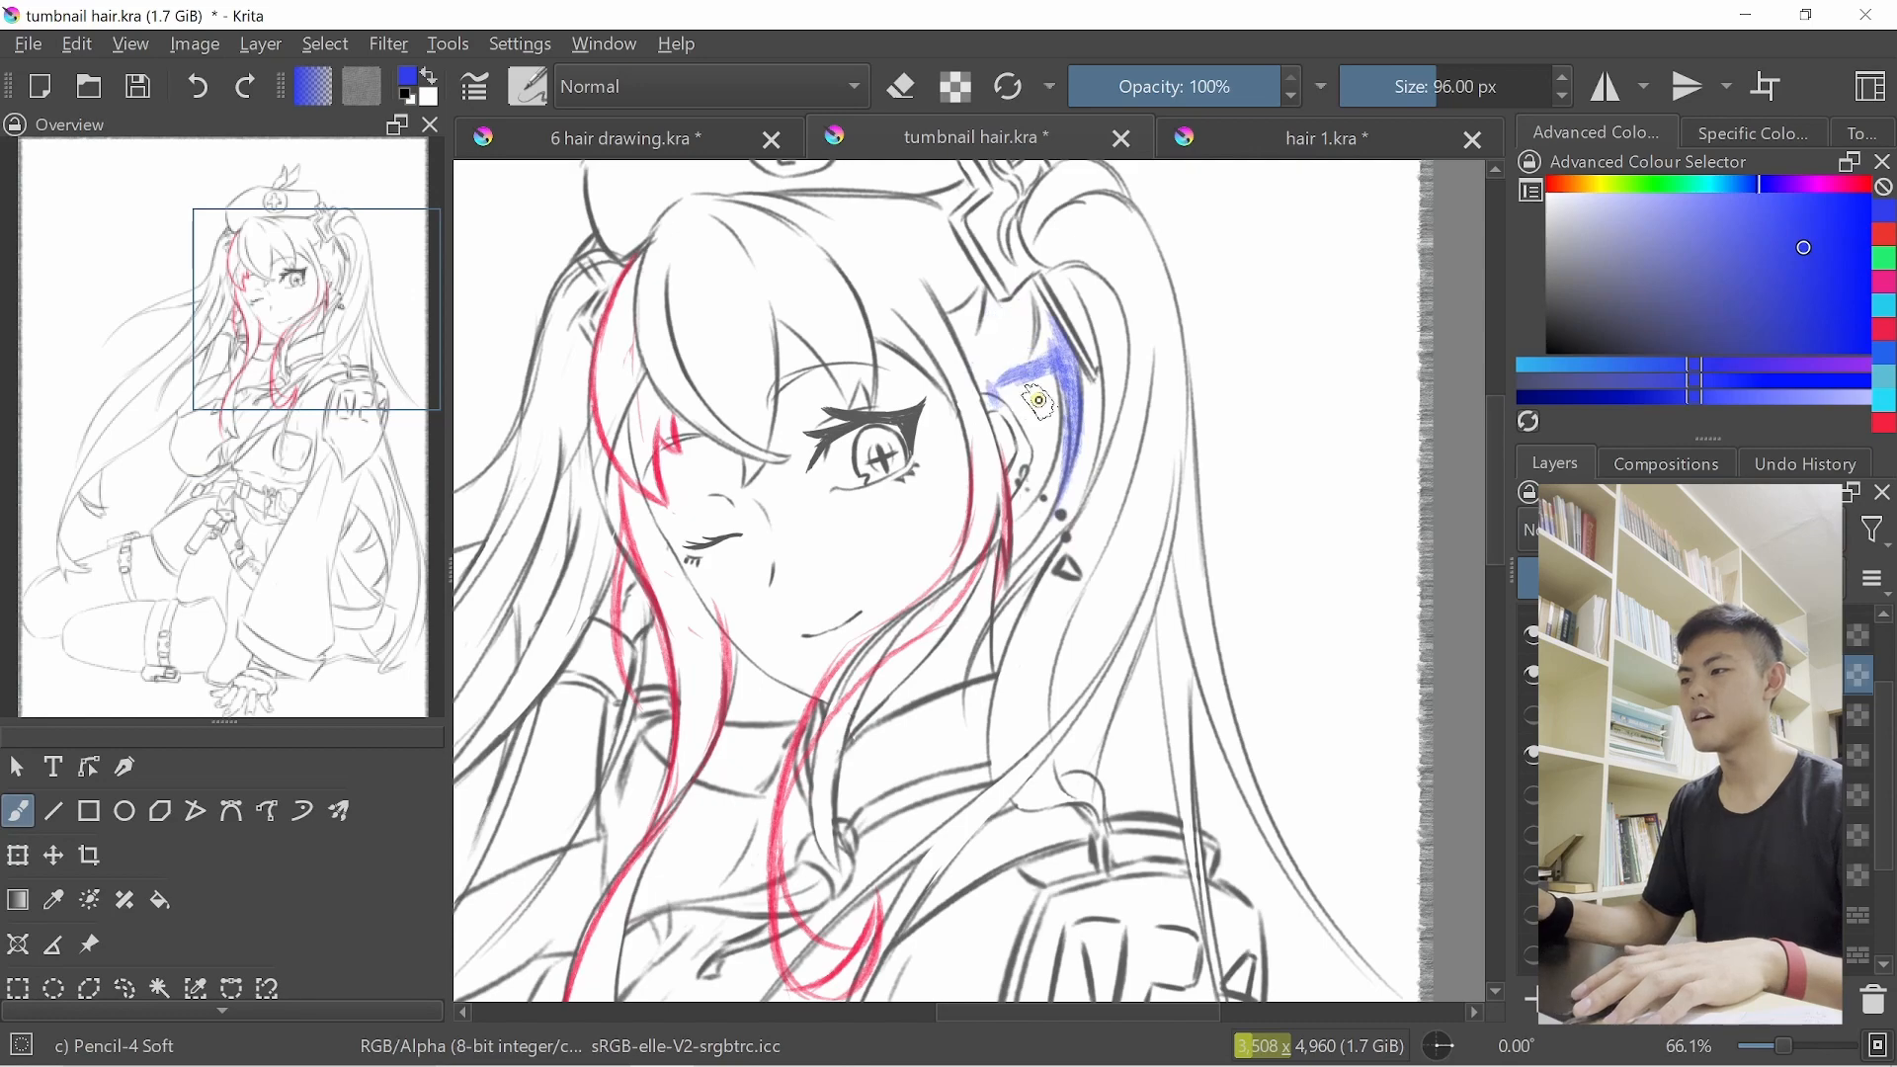
scroll(1018, 426, down, 3)
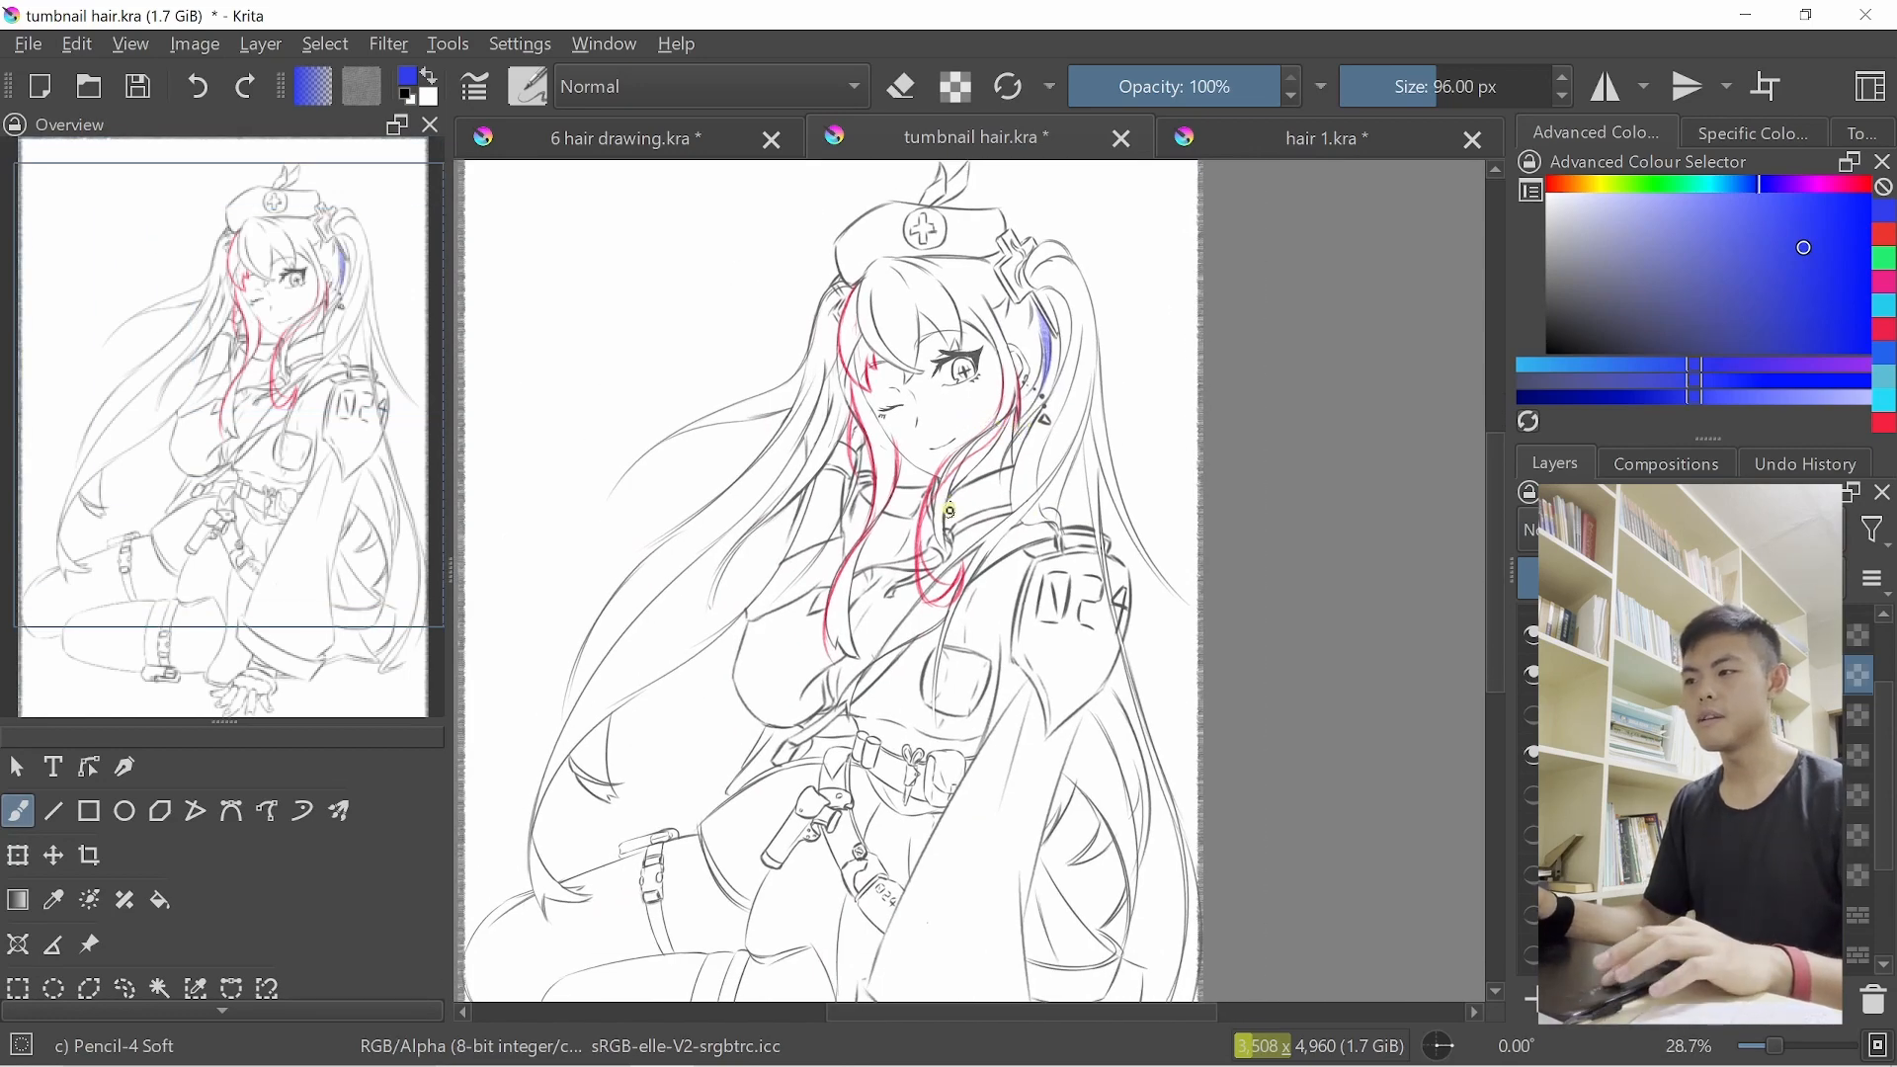
scroll(951, 532, down, 2)
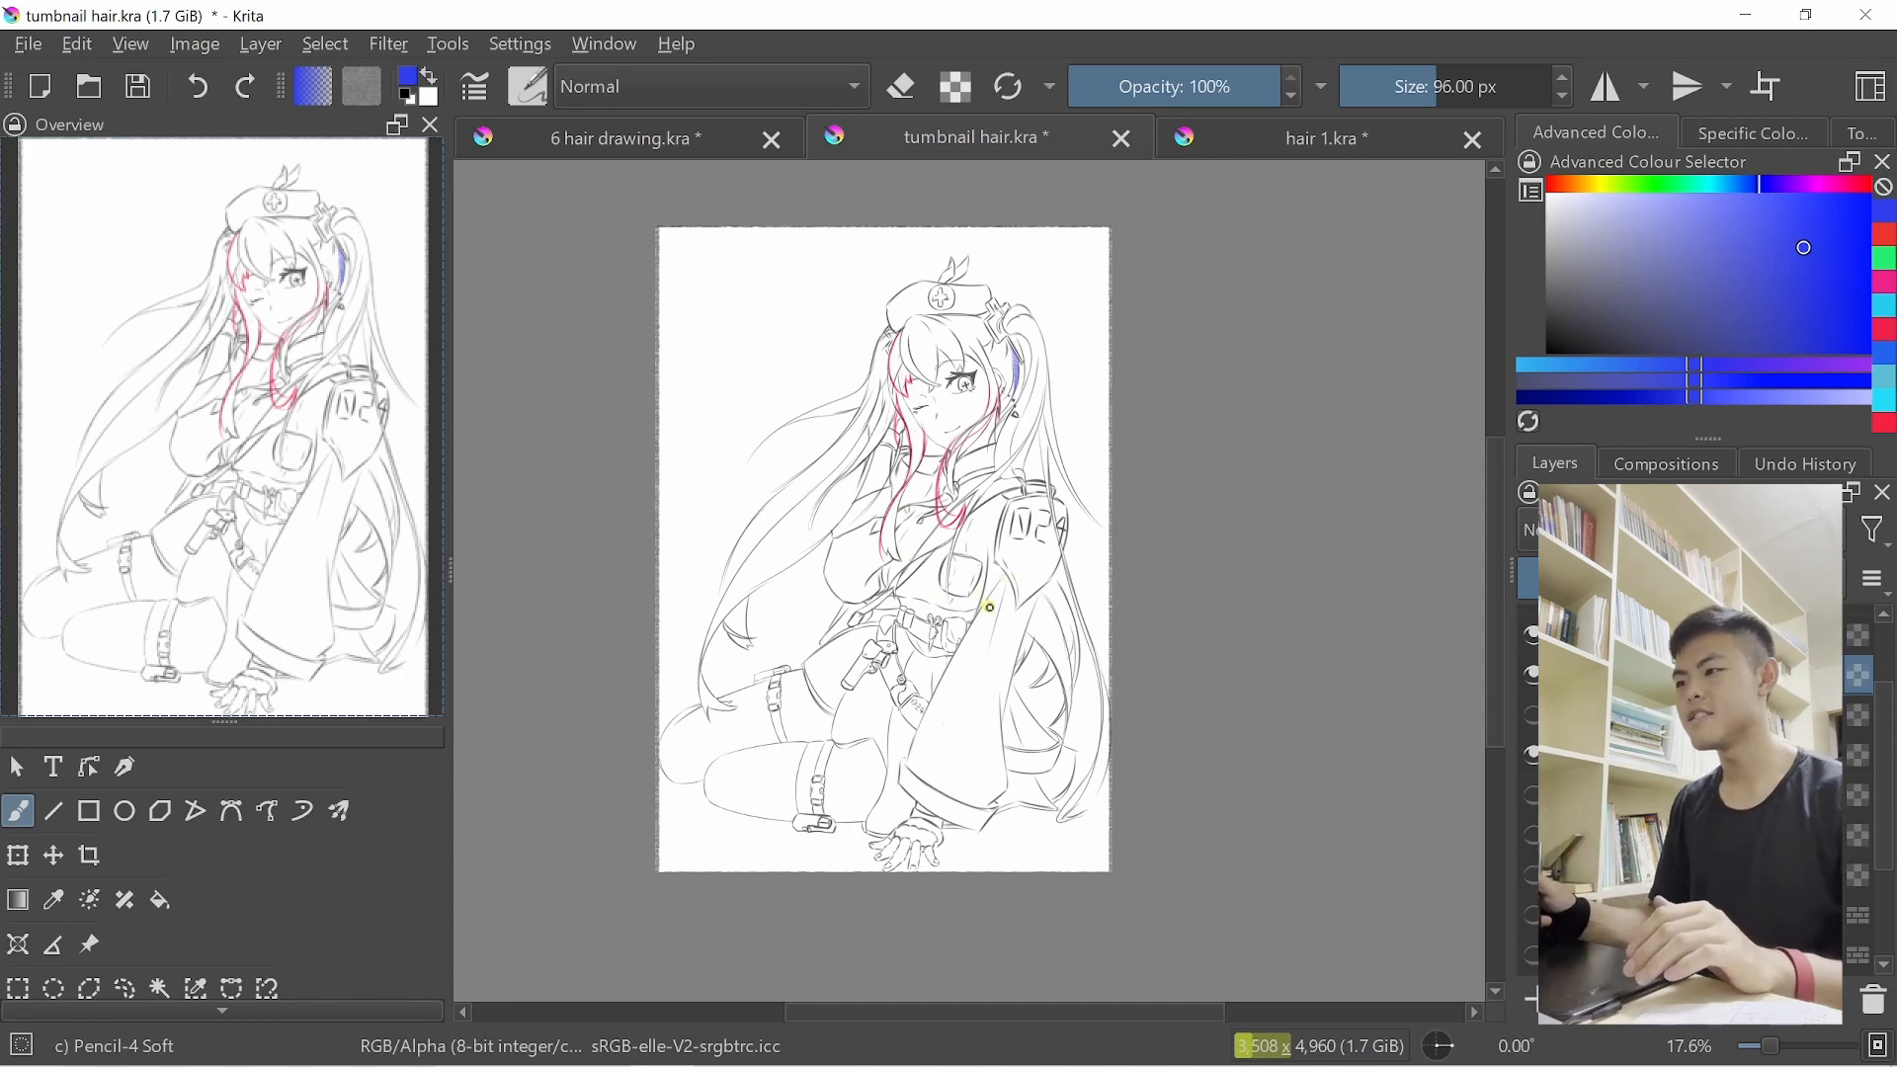
In 6 hair drawing.kra, draw a blue vertical measure from eye level to the chin beside the face and label it X
click(630, 145)
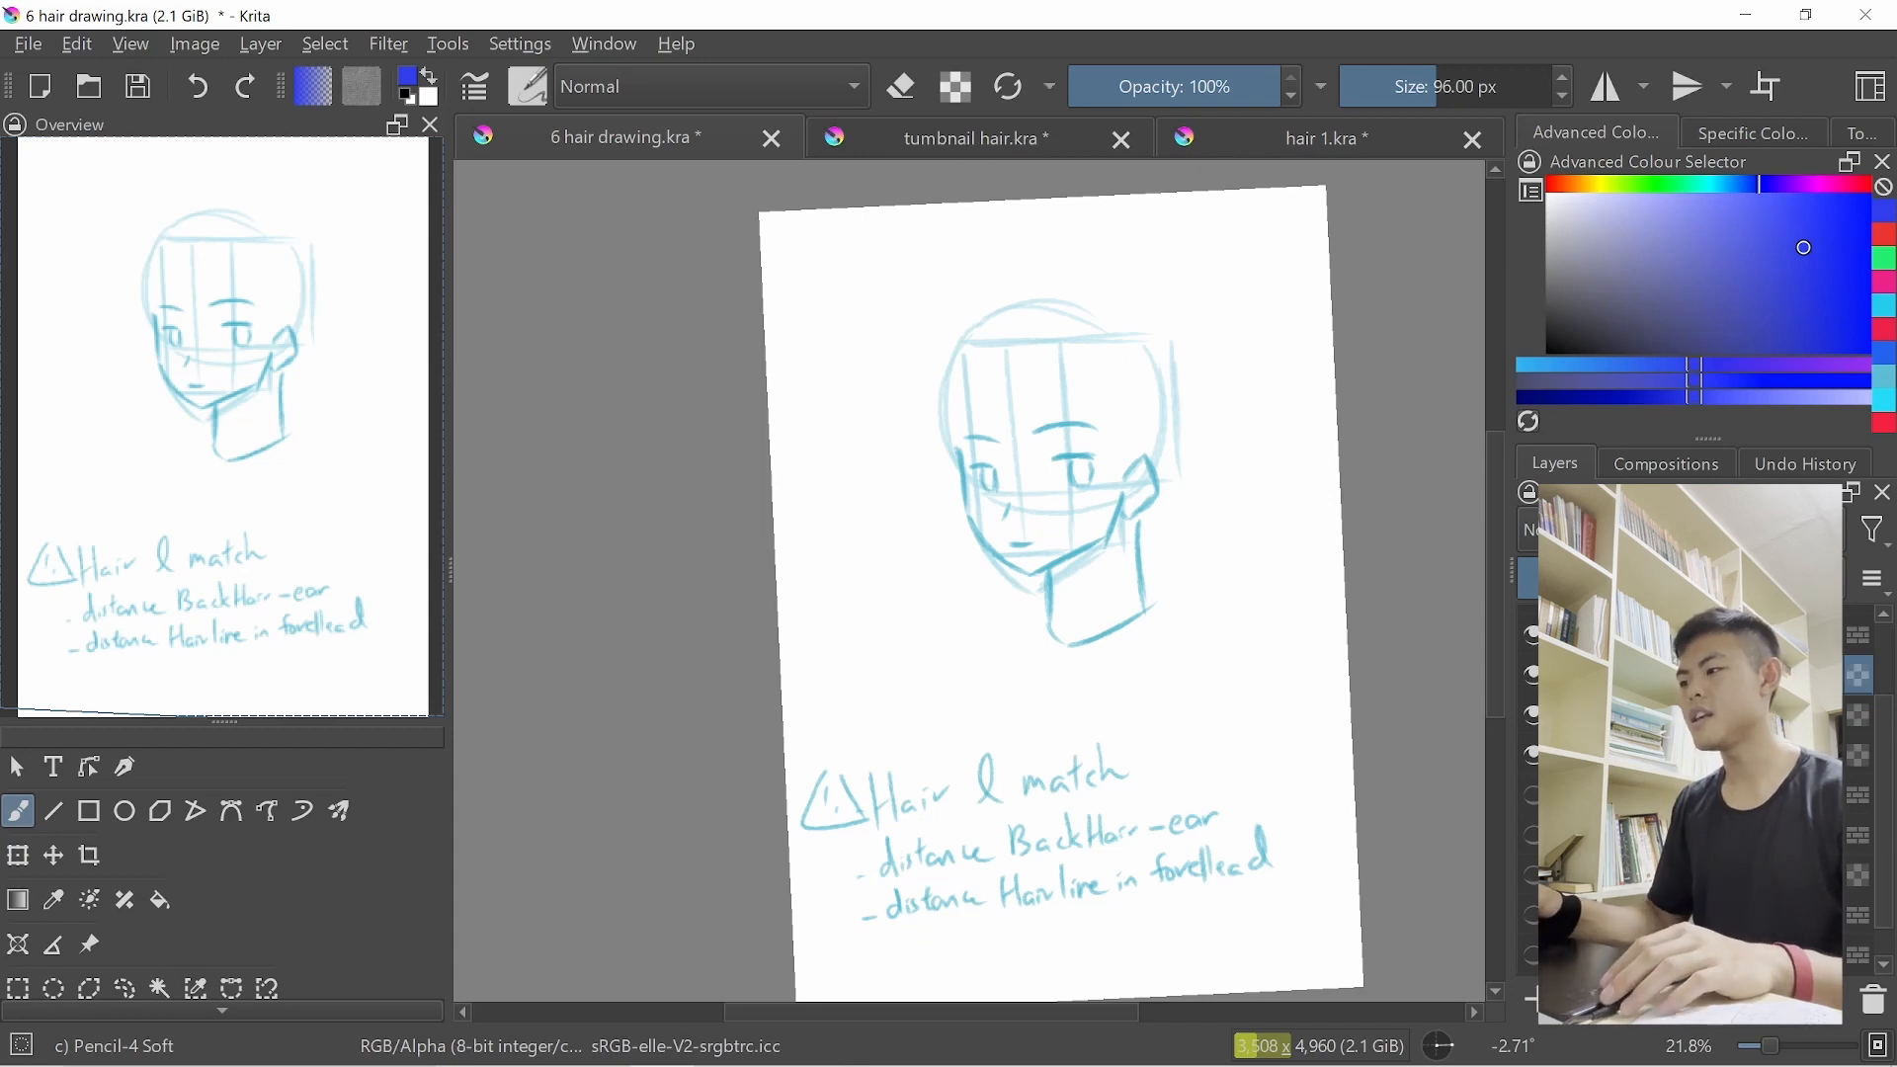
drag(1026, 491, 995, 449)
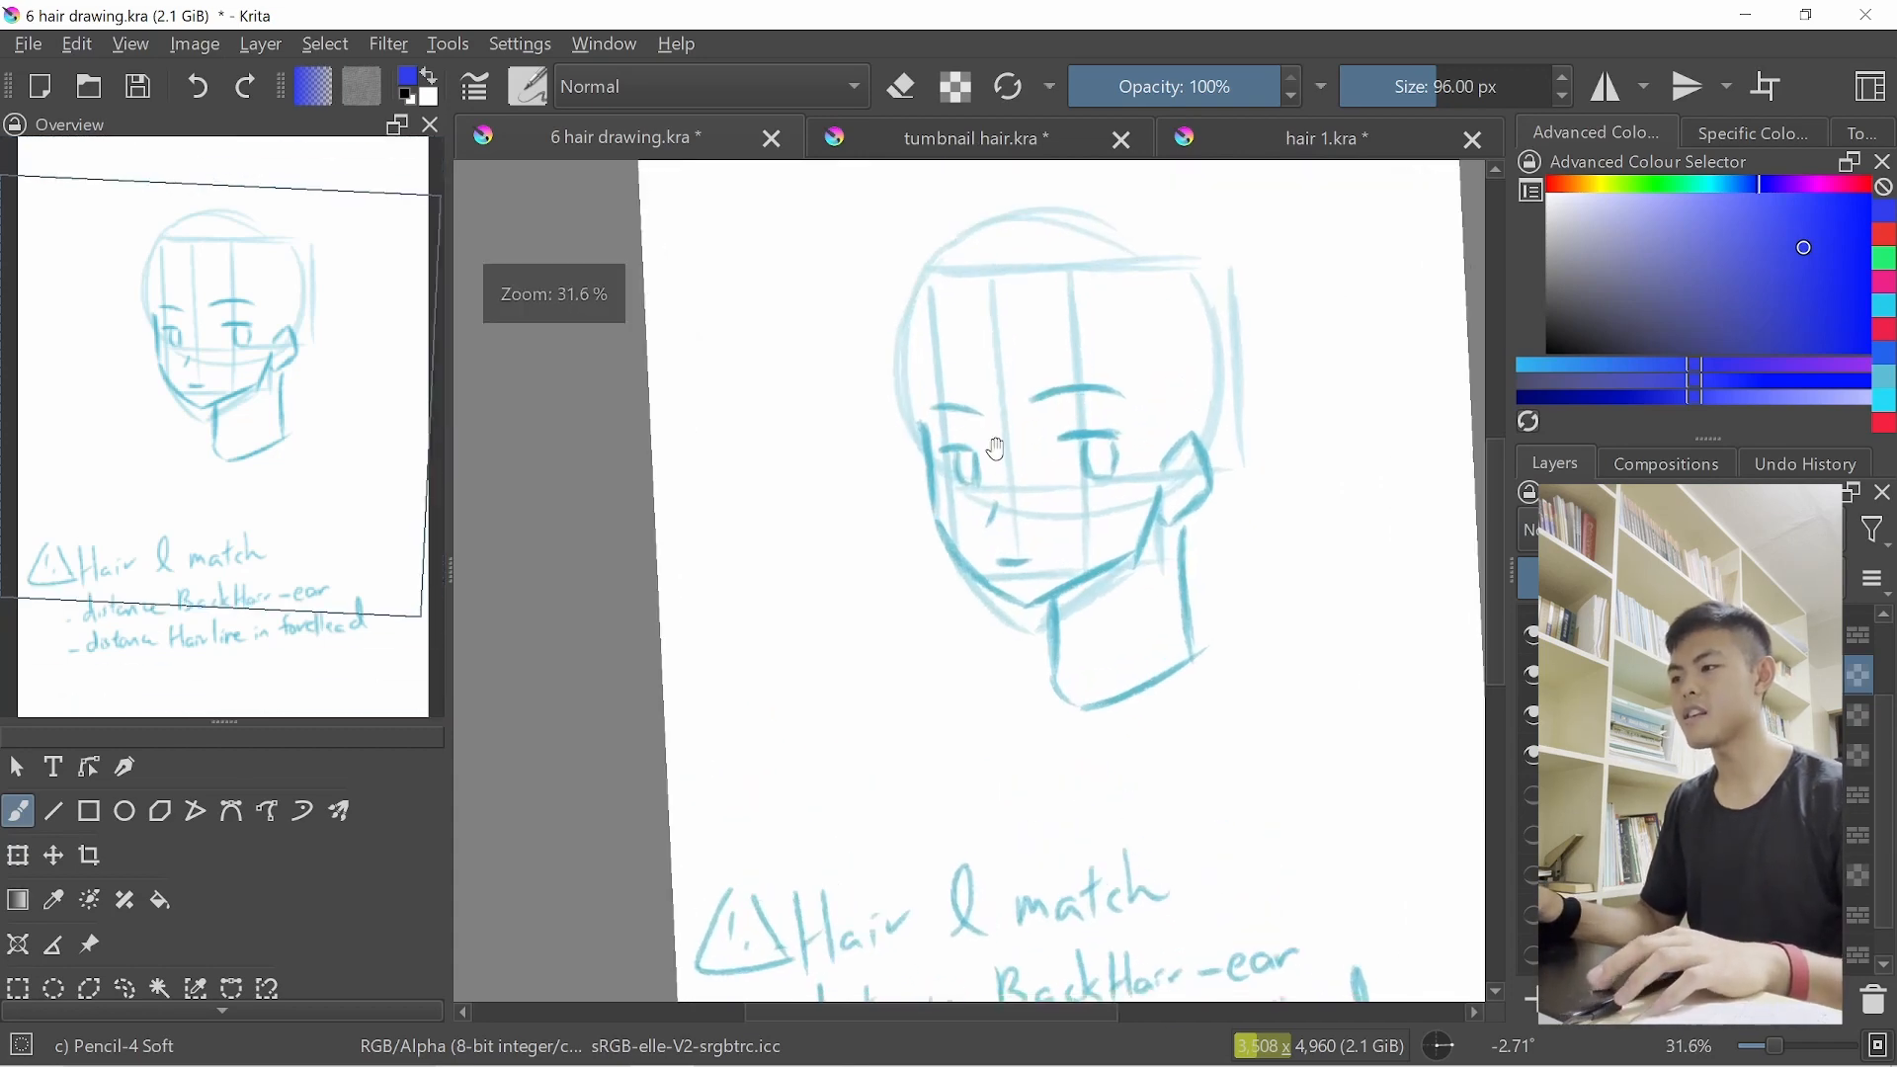
mouse_move(869, 457)
mouse_down()
mouse_move(894, 461)
mouse_move(900, 612)
mouse_move(952, 607)
mouse_up()
drag(933, 451, 979, 457)
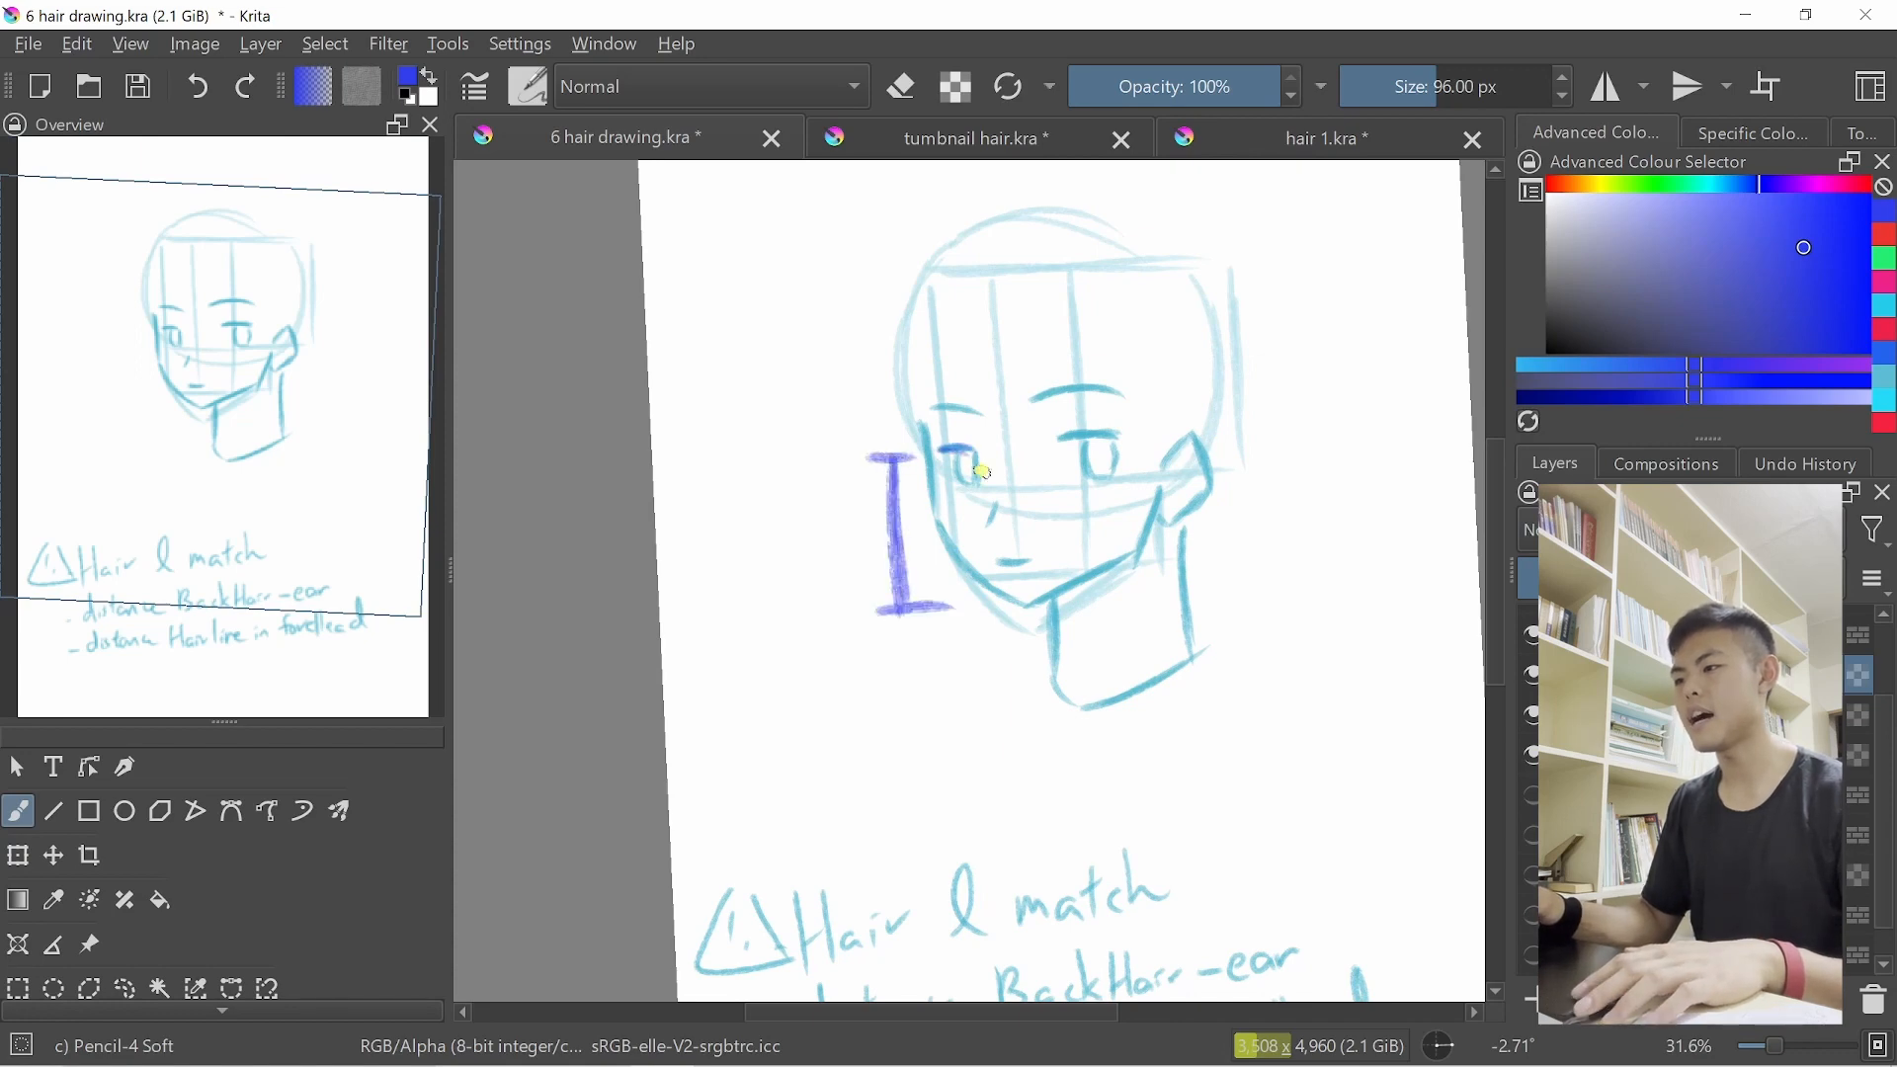
drag(976, 606, 1063, 589)
mouse_move(835, 500)
mouse_down()
mouse_move(871, 541)
mouse_move(828, 557)
mouse_up()
Draw a matching measure labelled X from eye level up the forehead and sketch the hairline across its end and down both sides
mouse_move(976, 479)
mouse_down()
mouse_move(1026, 472)
mouse_move(1006, 474)
mouse_move(989, 317)
mouse_move(1062, 364)
mouse_up()
drag(1061, 332, 1024, 372)
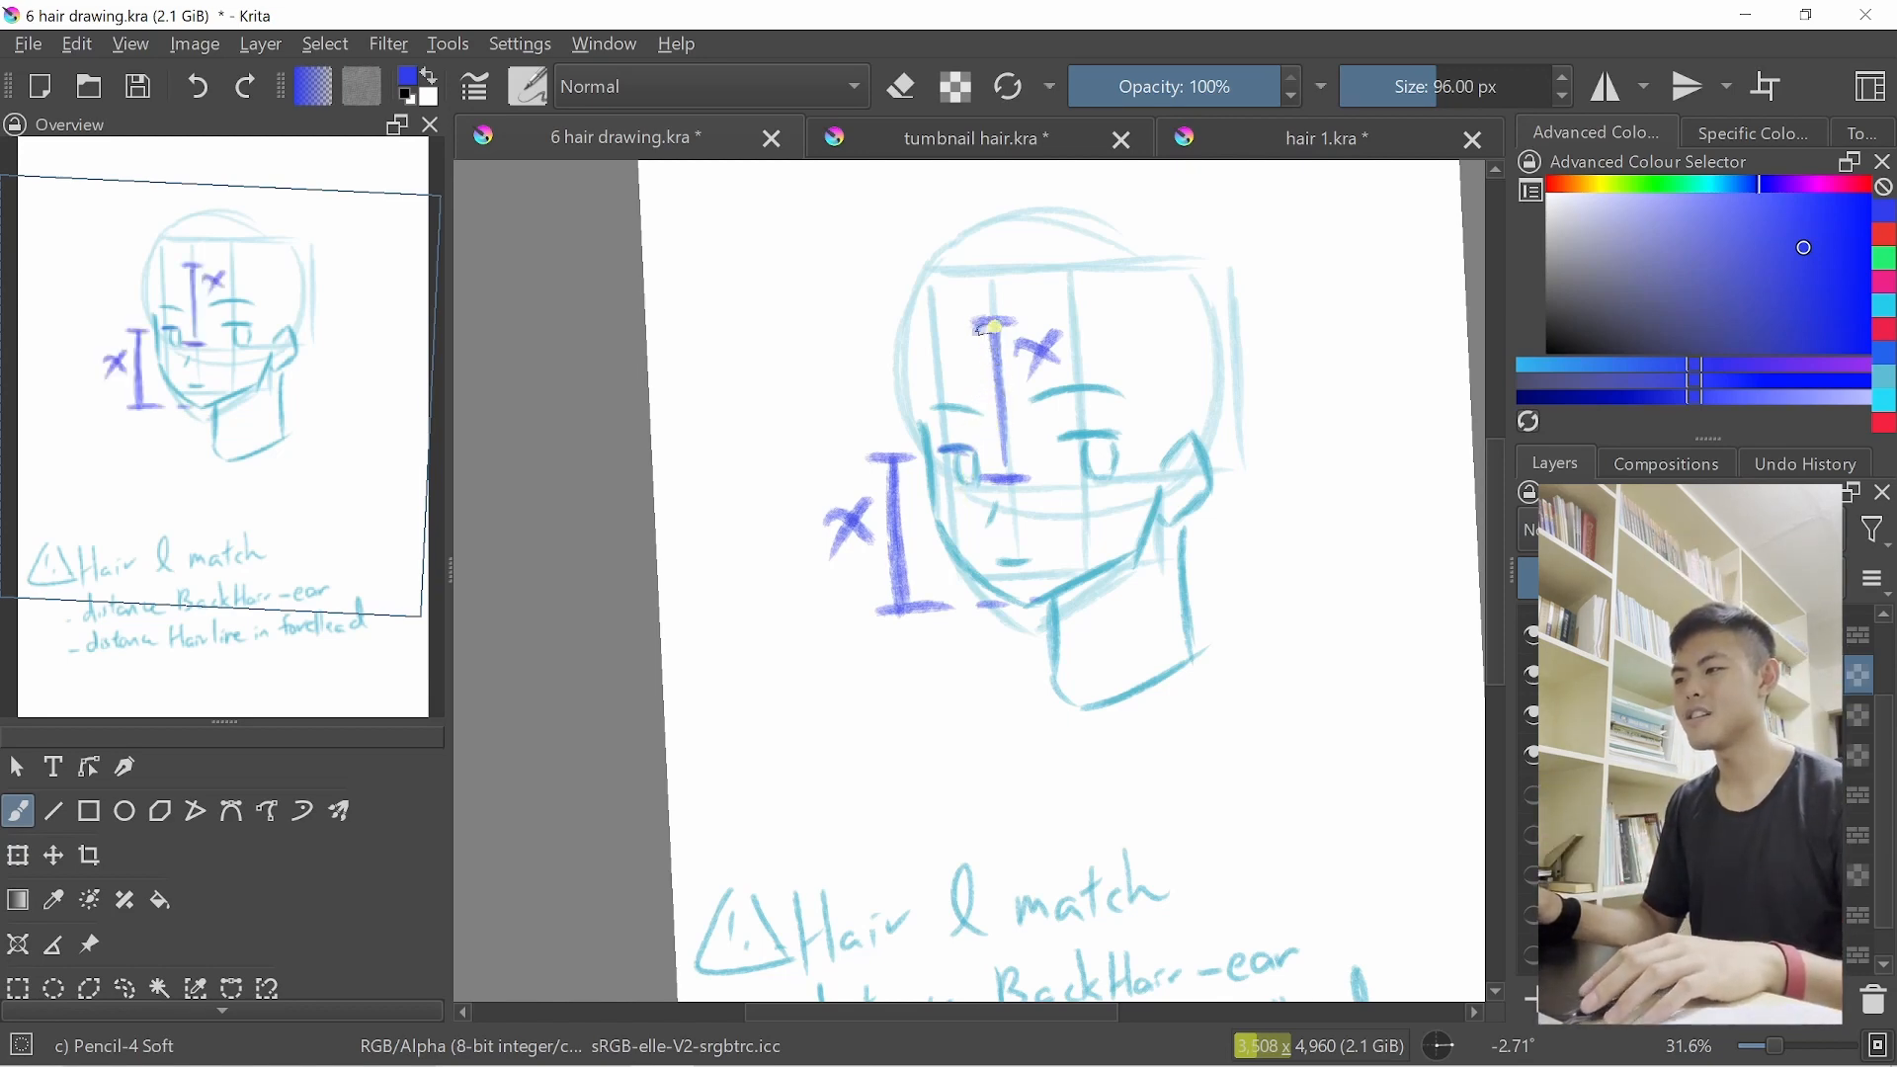
drag(955, 325, 1065, 314)
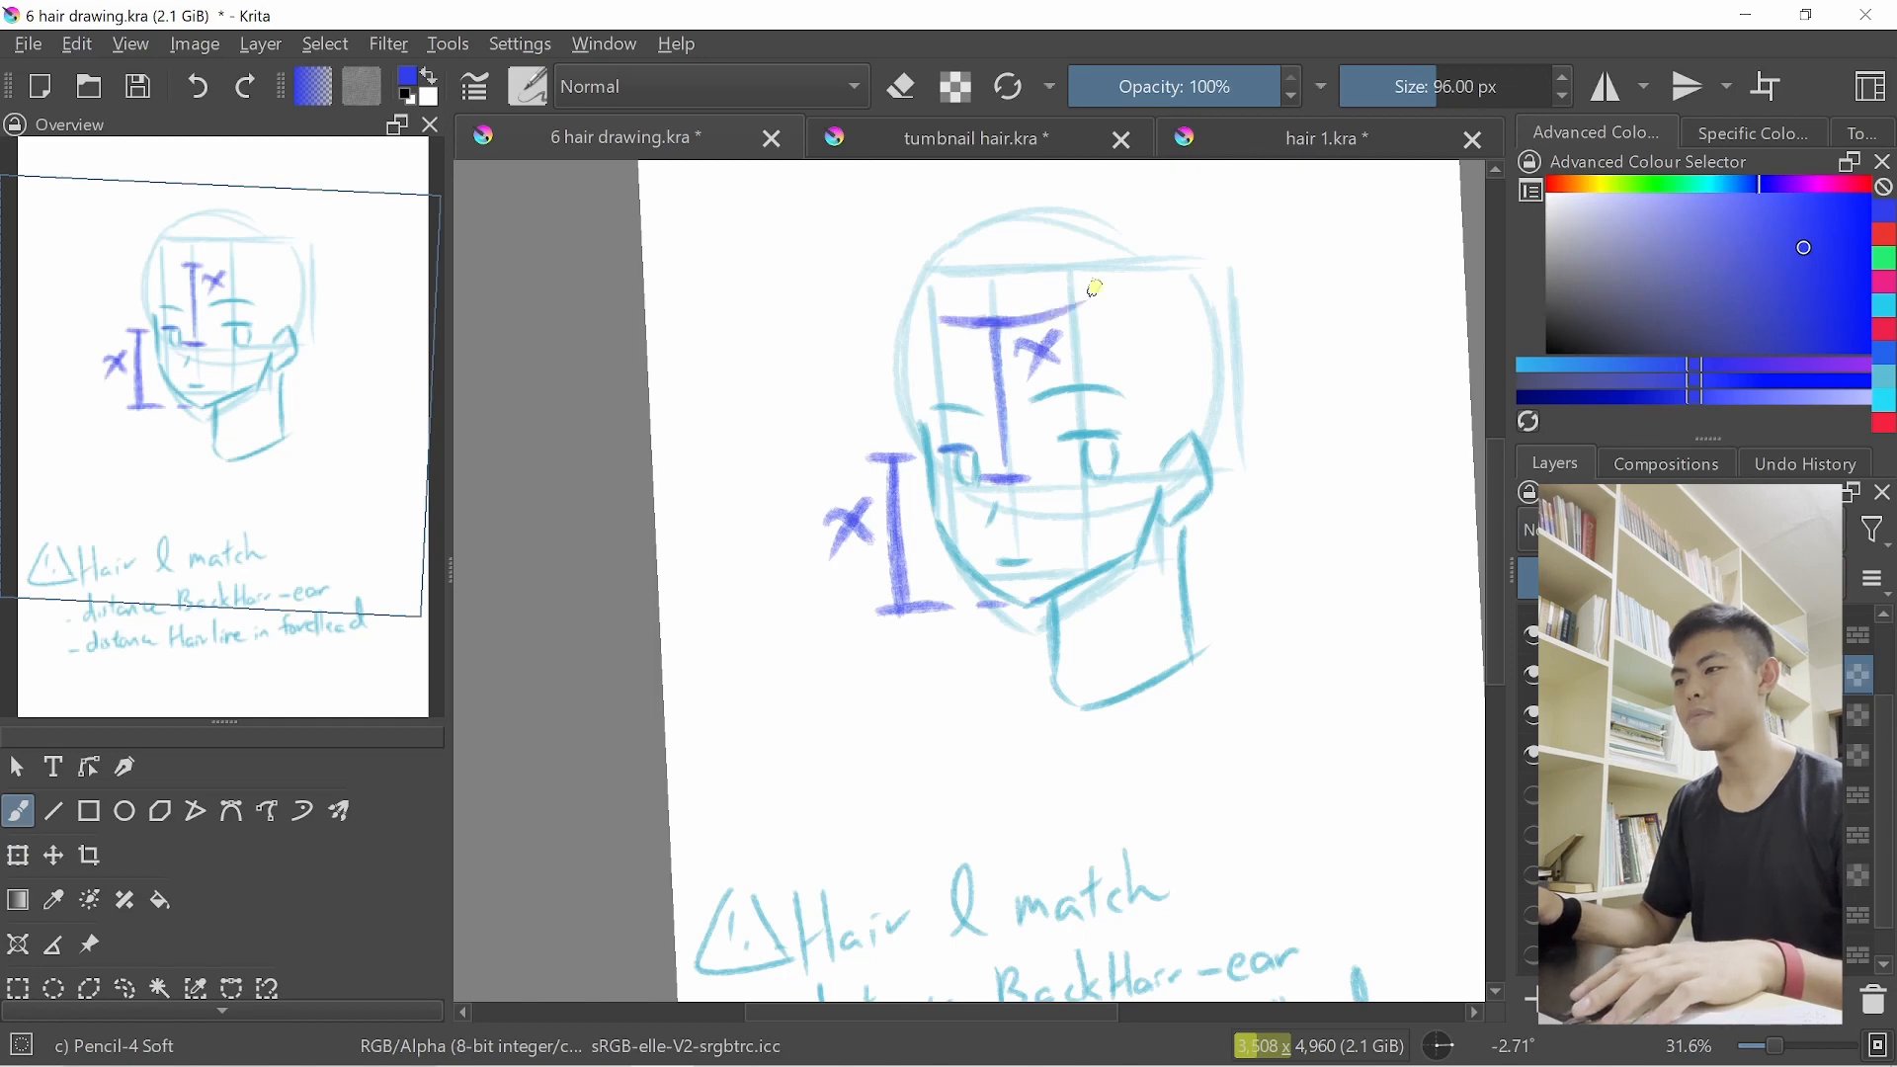
mouse_move(937, 322)
mouse_down()
mouse_move(1106, 308)
mouse_move(1147, 428)
mouse_up()
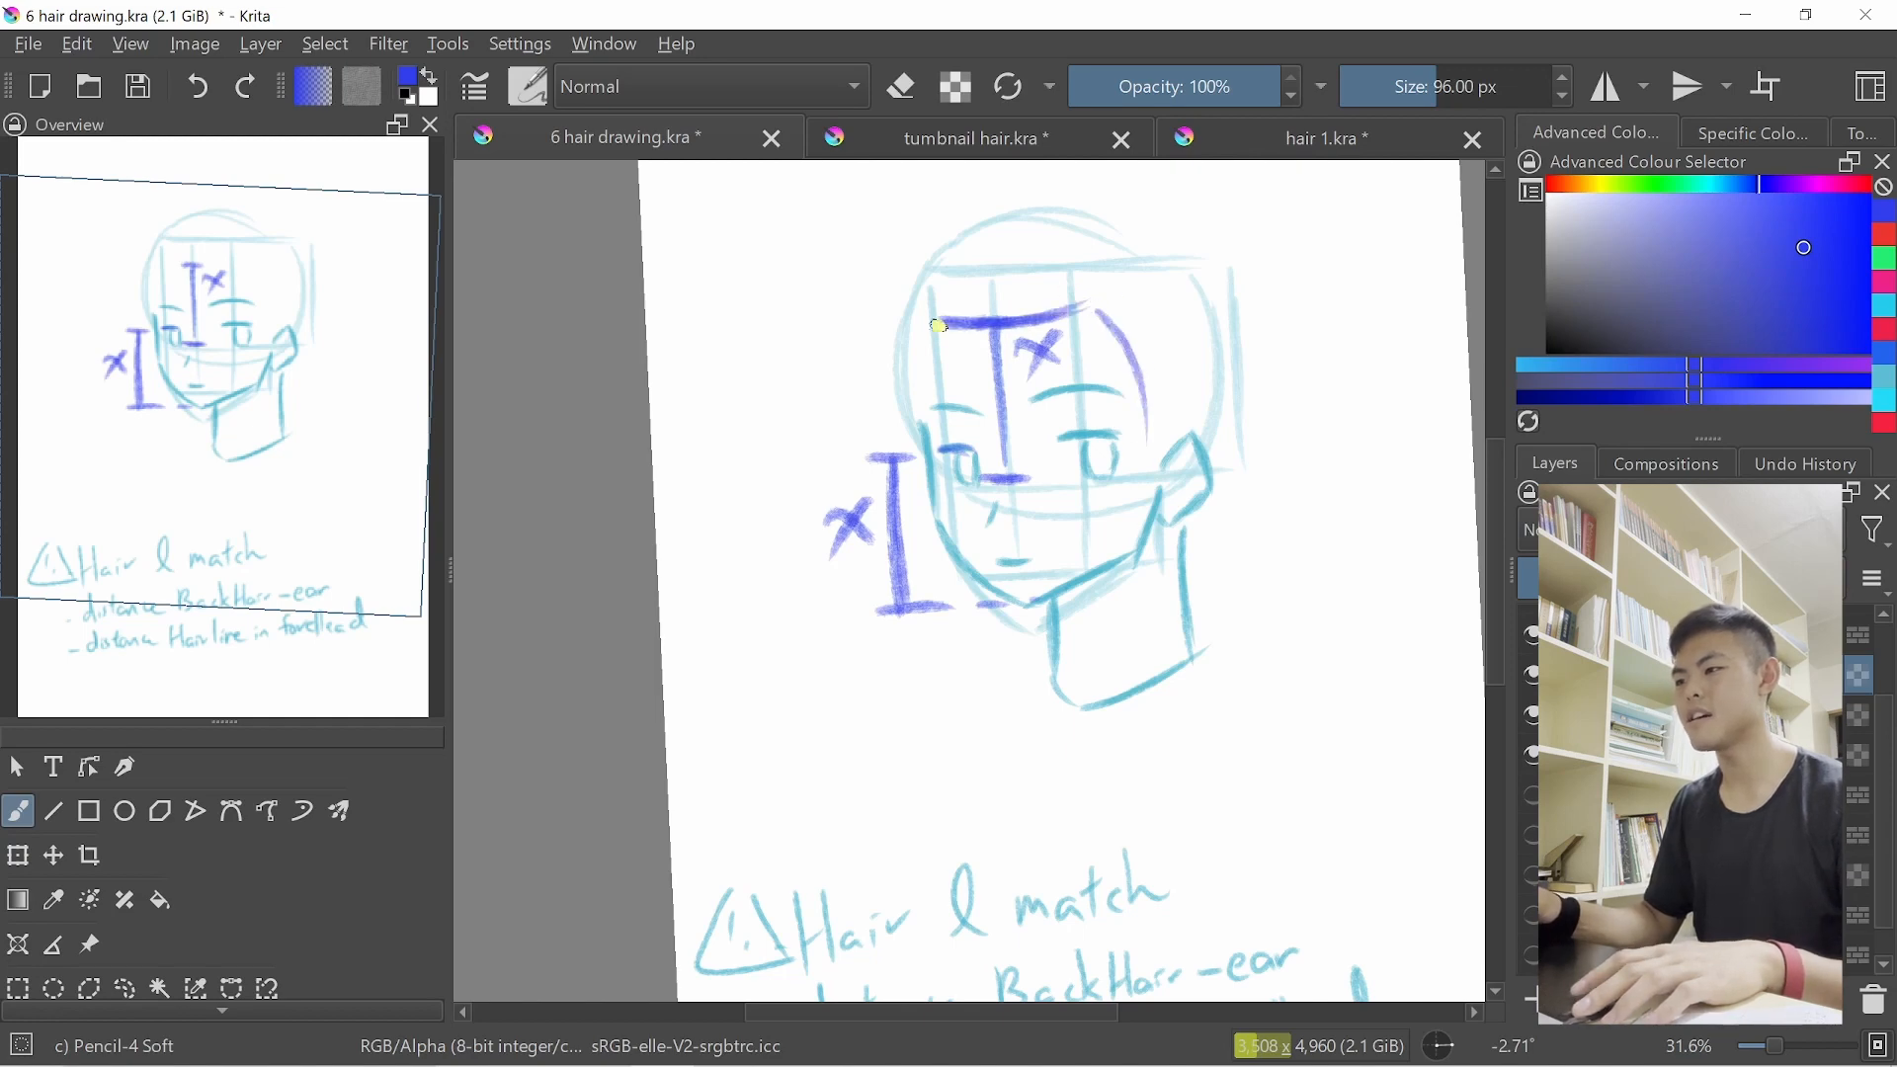
drag(938, 326, 920, 406)
Sketch the upper edges of a blue box's front and side faces in the canvas's upper-left area, redoing misplaced strokes
scroll(937, 378, down, 5)
scroll(821, 390, up, 2)
drag(799, 291, 810, 462)
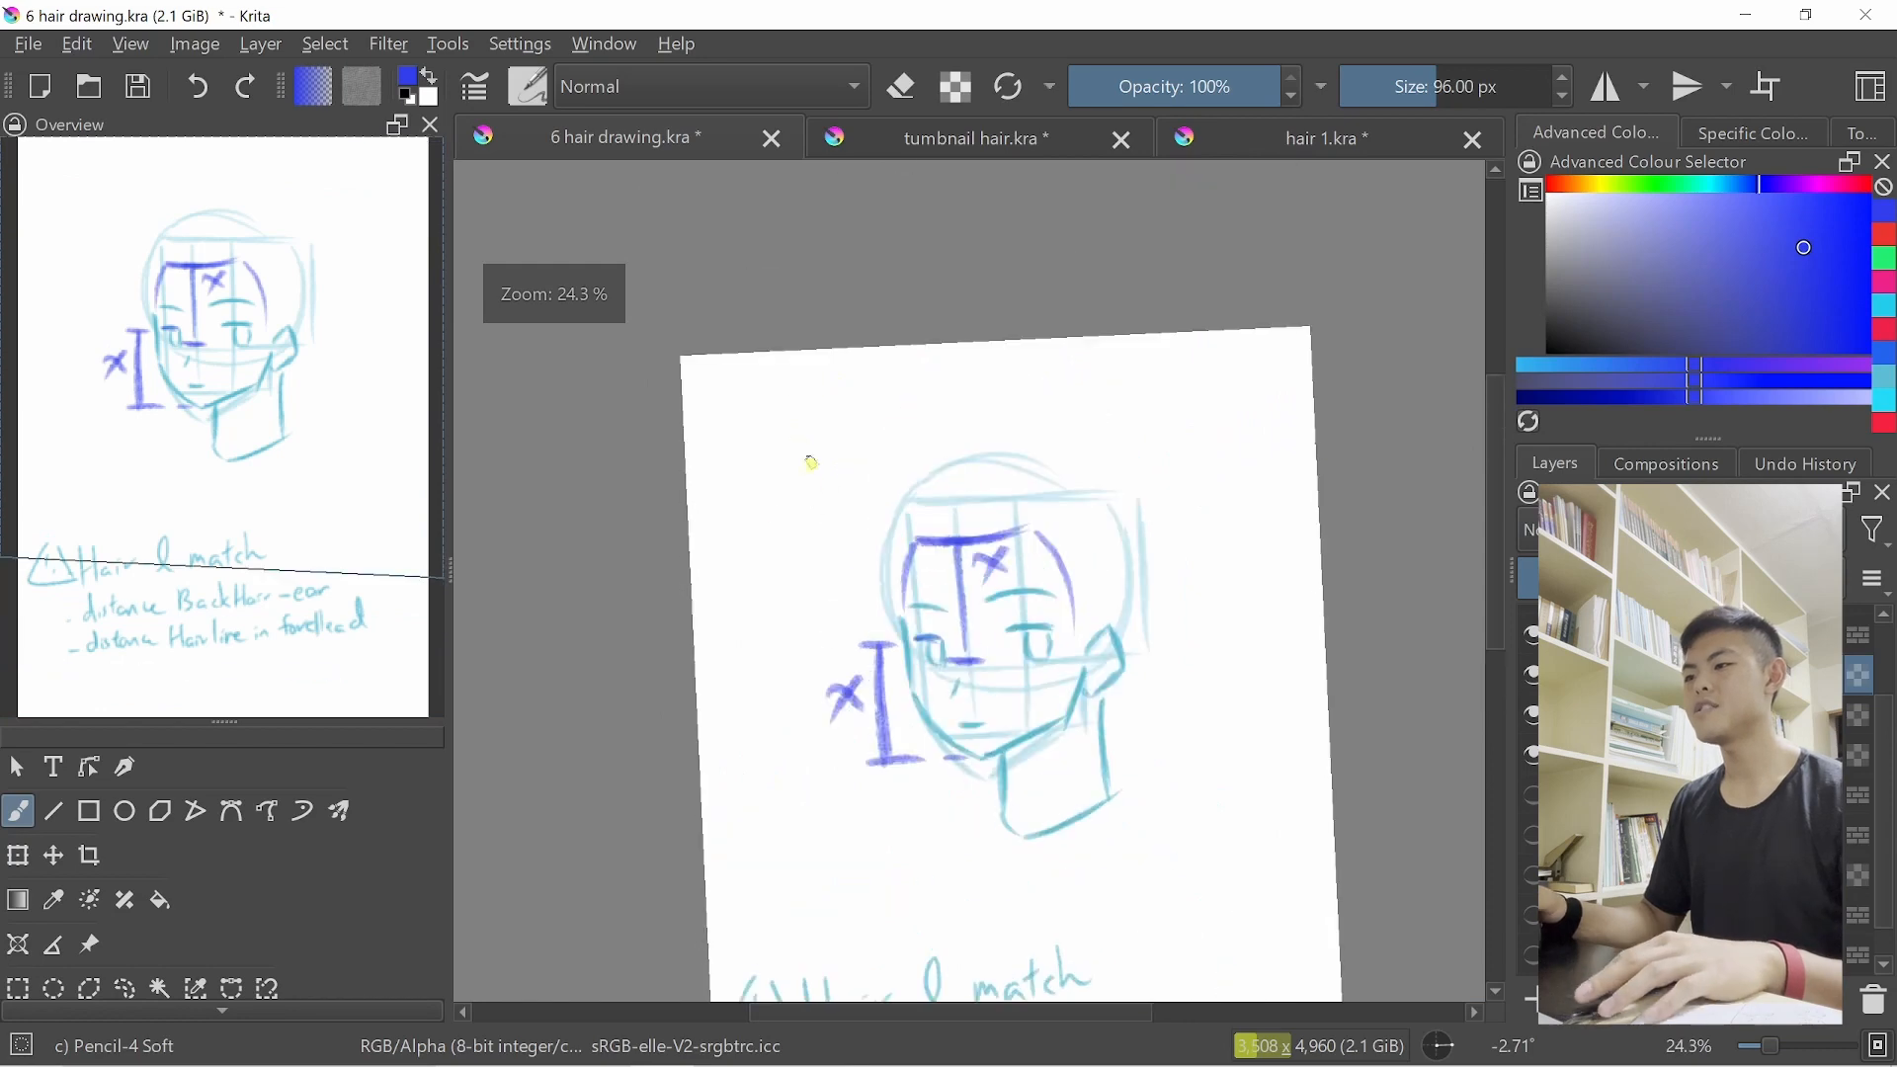
scroll(771, 499, up, 1)
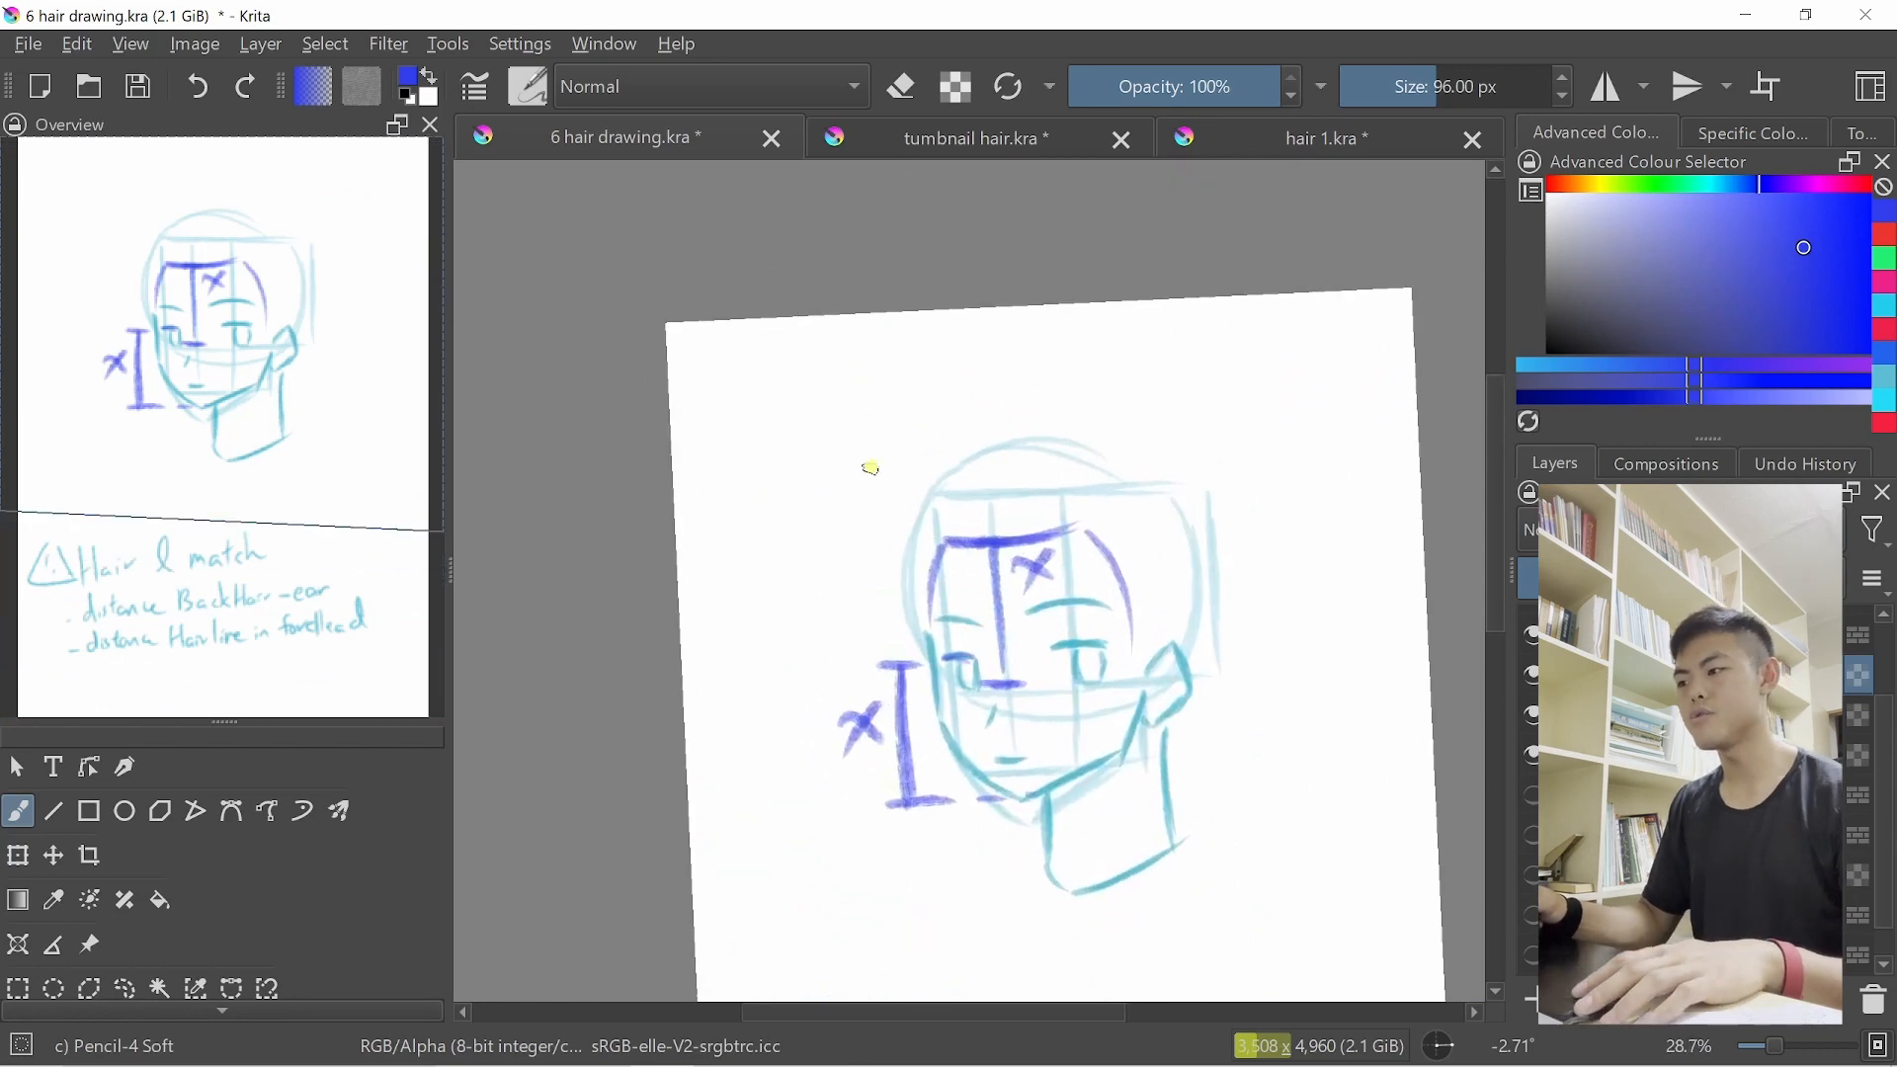
drag(711, 389, 801, 373)
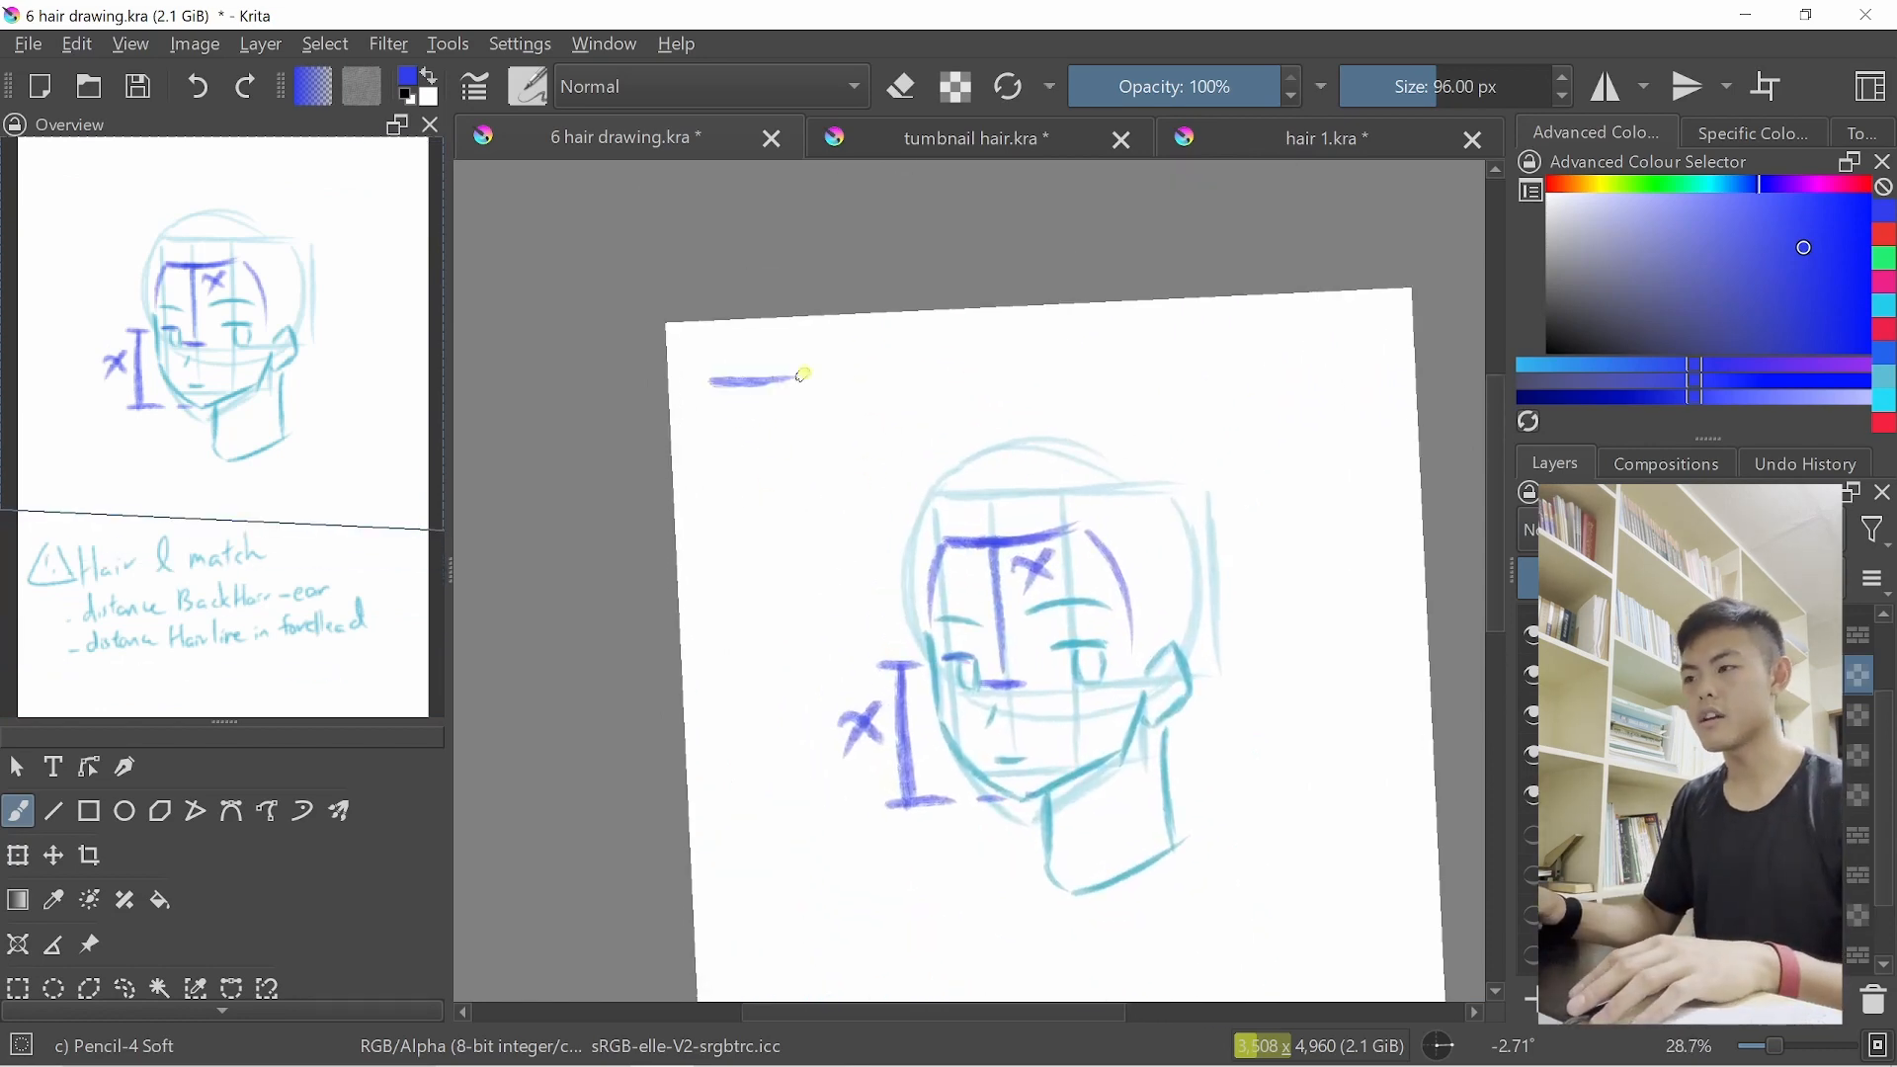
key(ctrl+z)
drag(707, 446, 833, 435)
drag(907, 350, 826, 435)
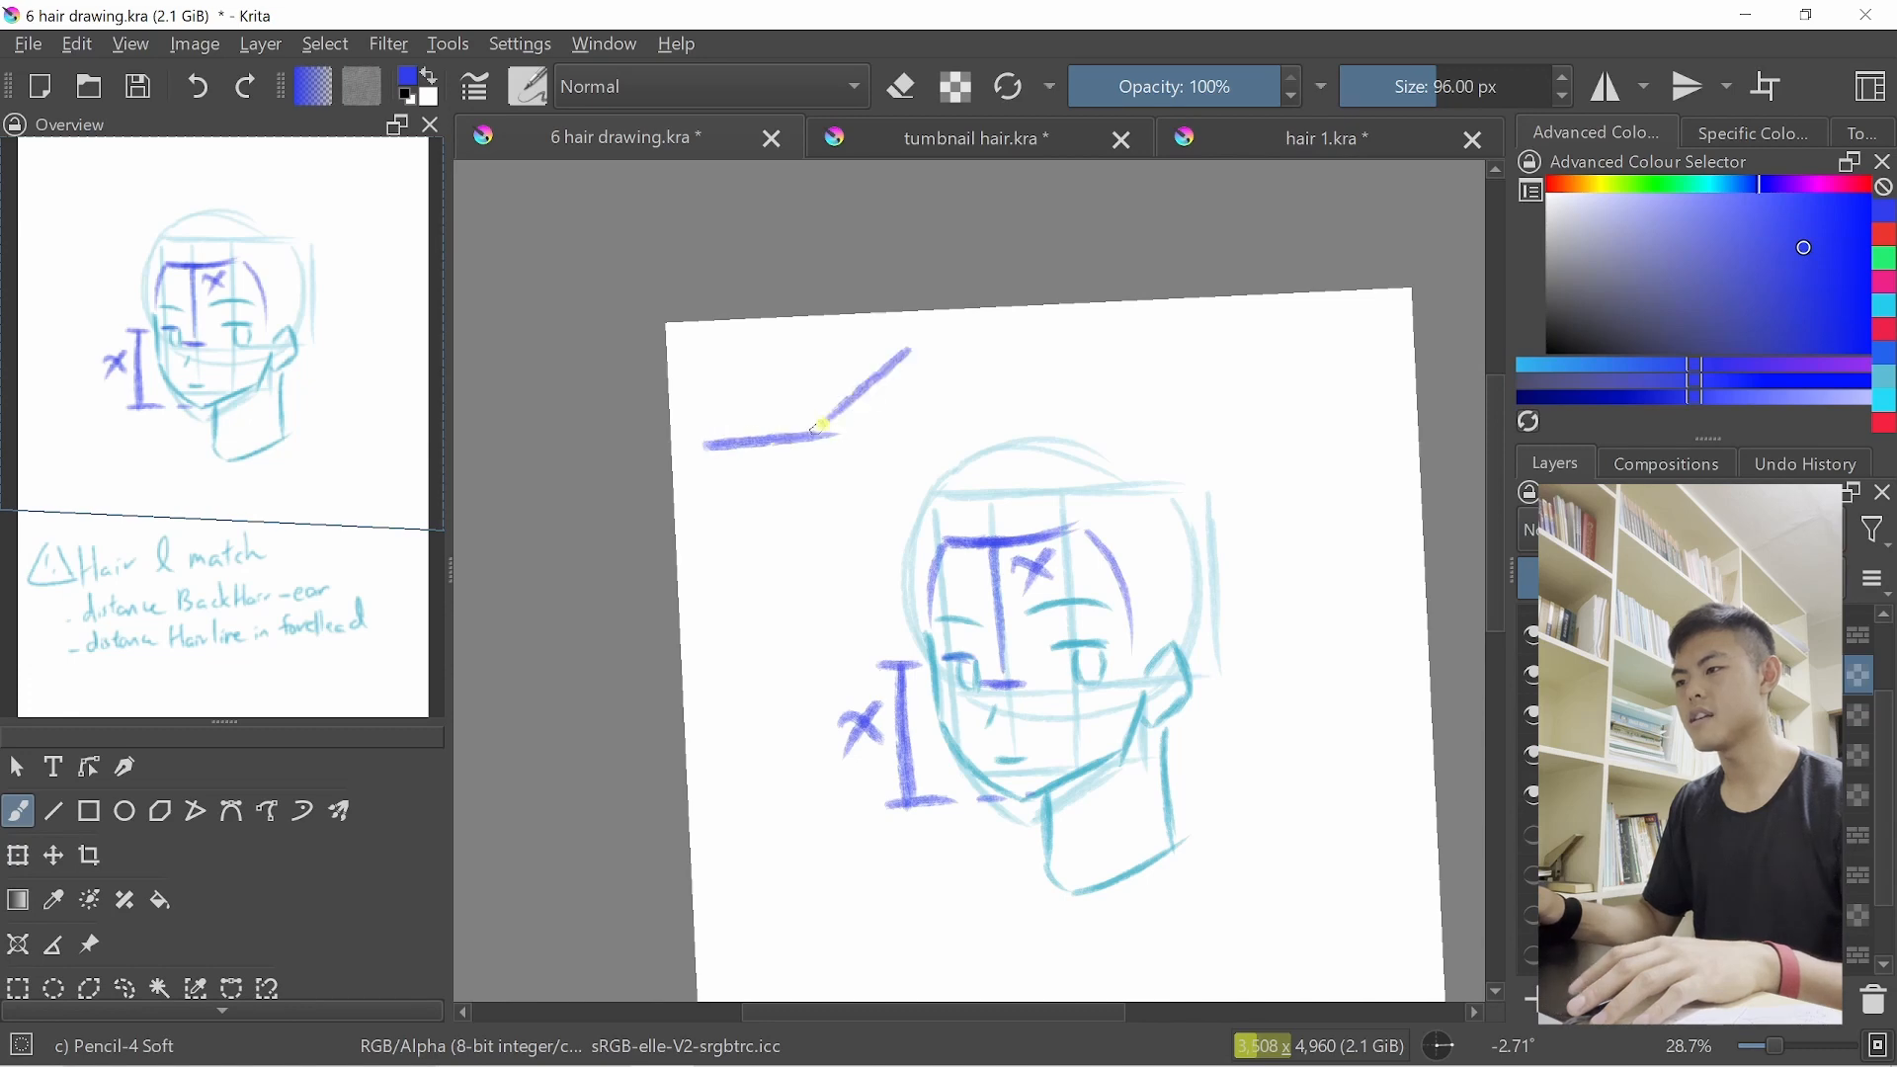
key(ctrl+z)
drag(907, 340, 824, 437)
Complete the box's front and side faces with their vertical and lower edges
mouse_move(911, 348)
mouse_down()
mouse_move(935, 474)
mouse_move(848, 570)
mouse_up()
key(ctrl+z)
drag(830, 438, 857, 622)
key(ctrl+z)
mouse_move(703, 460)
mouse_down()
mouse_move(733, 654)
mouse_move(855, 640)
mouse_up()
key(ctrl+z)
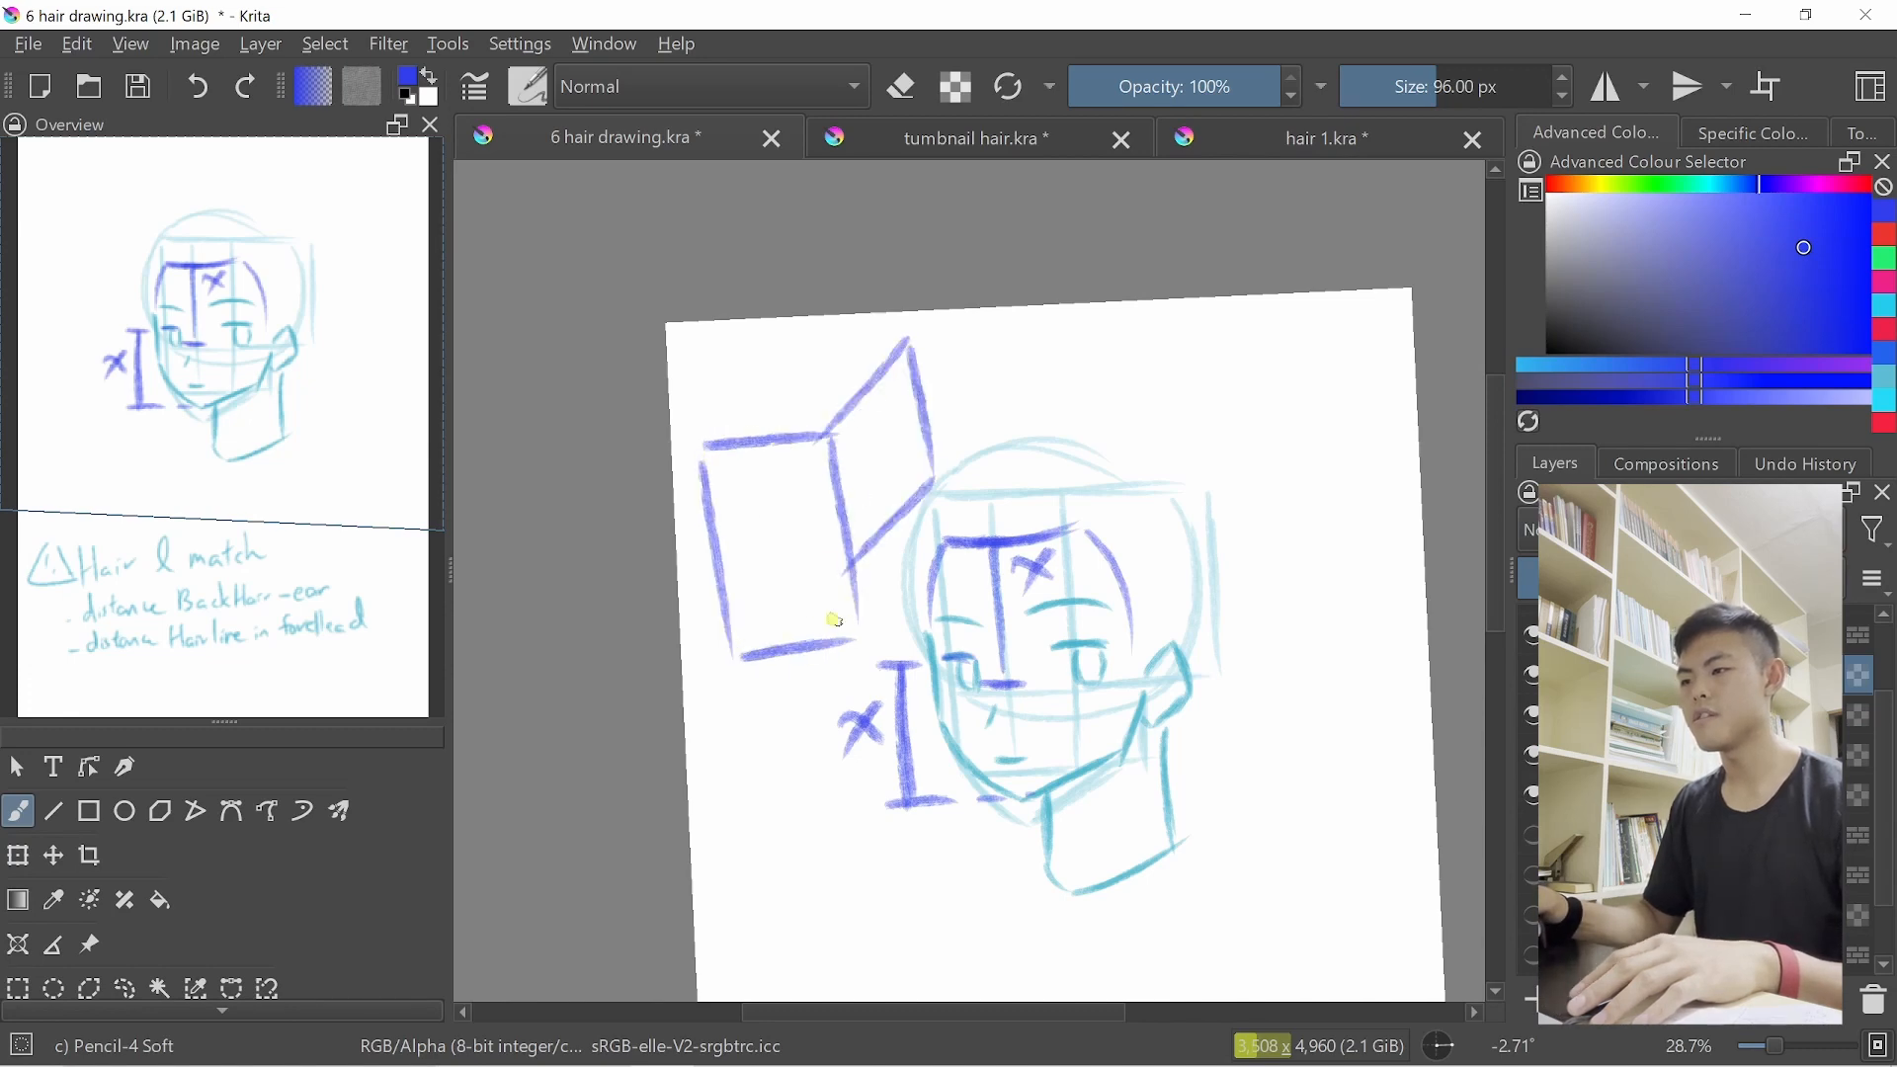
Add the centre line and a lower cross line to the box's front, outline its top face, and mark a short hairline bar
drag(739, 604, 846, 585)
mouse_move(762, 450)
mouse_down()
mouse_move(790, 656)
mouse_move(898, 541)
mouse_up()
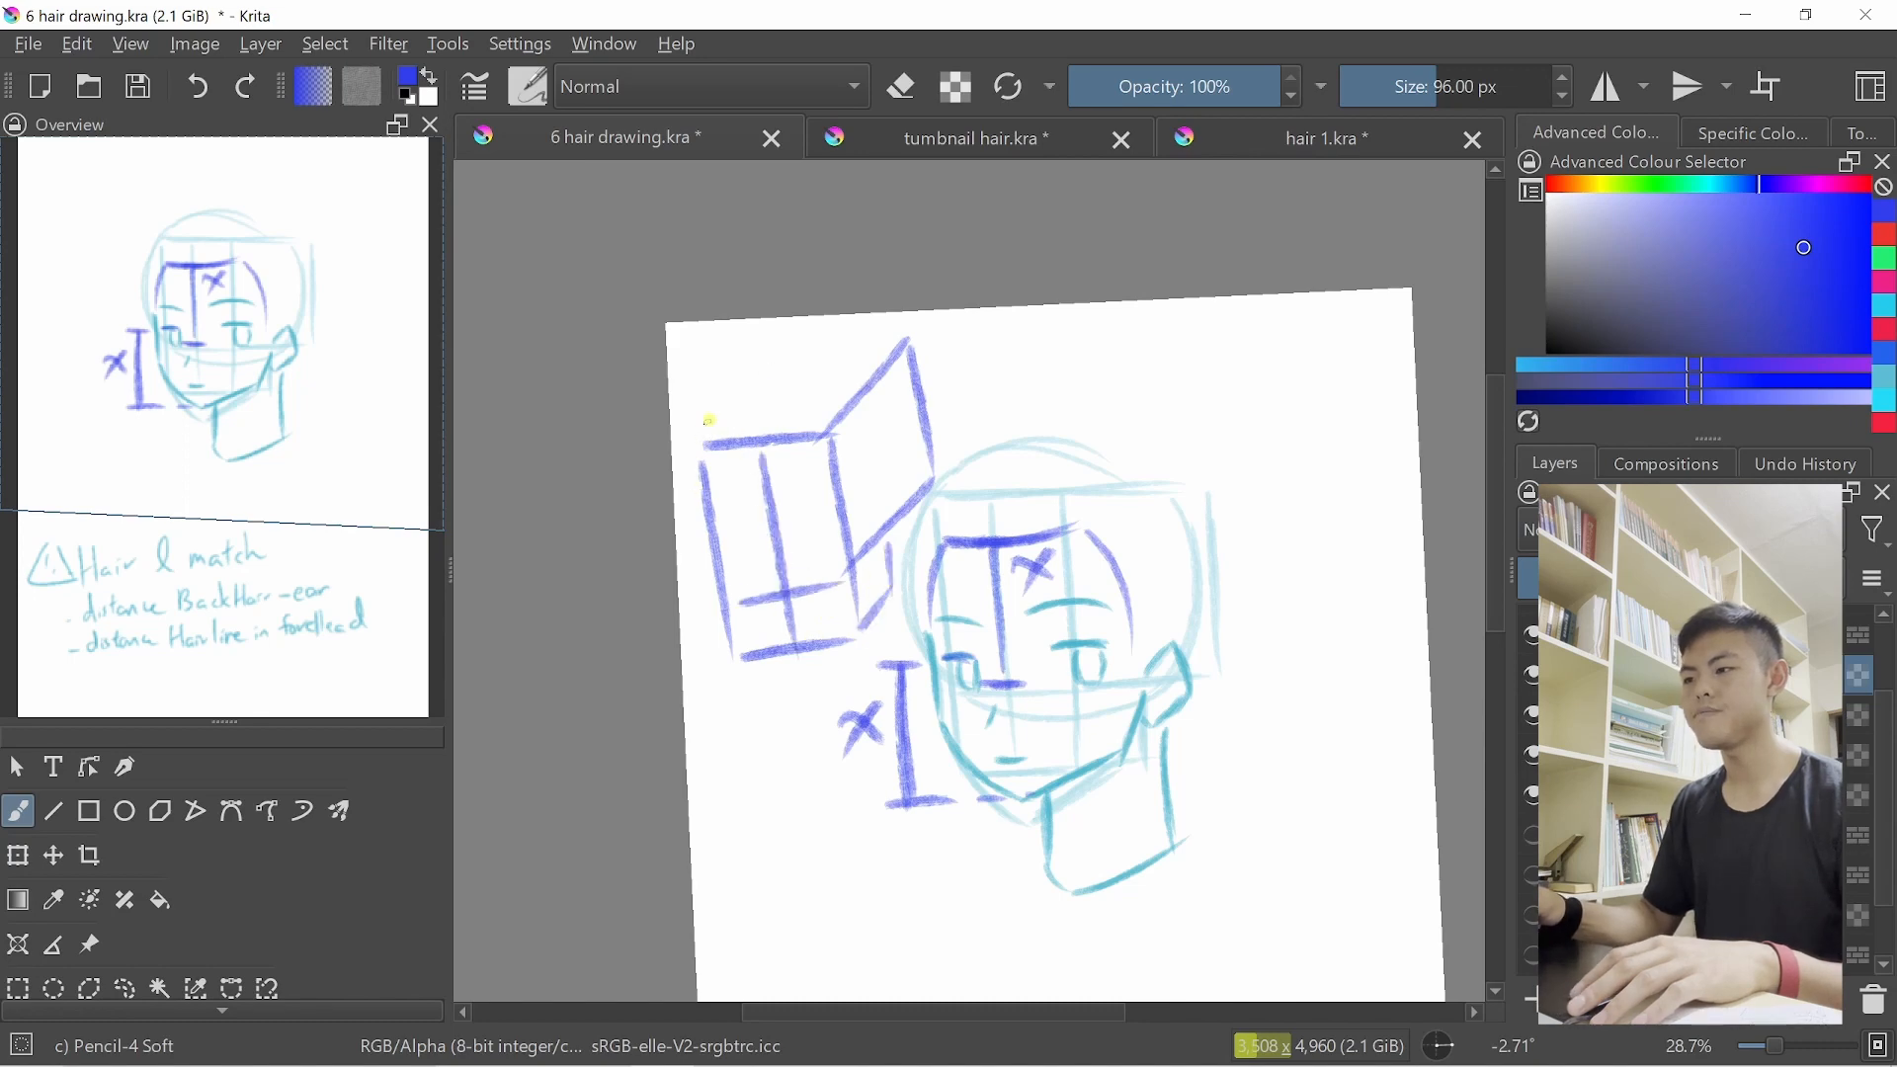
drag(707, 423, 800, 341)
drag(790, 339, 899, 314)
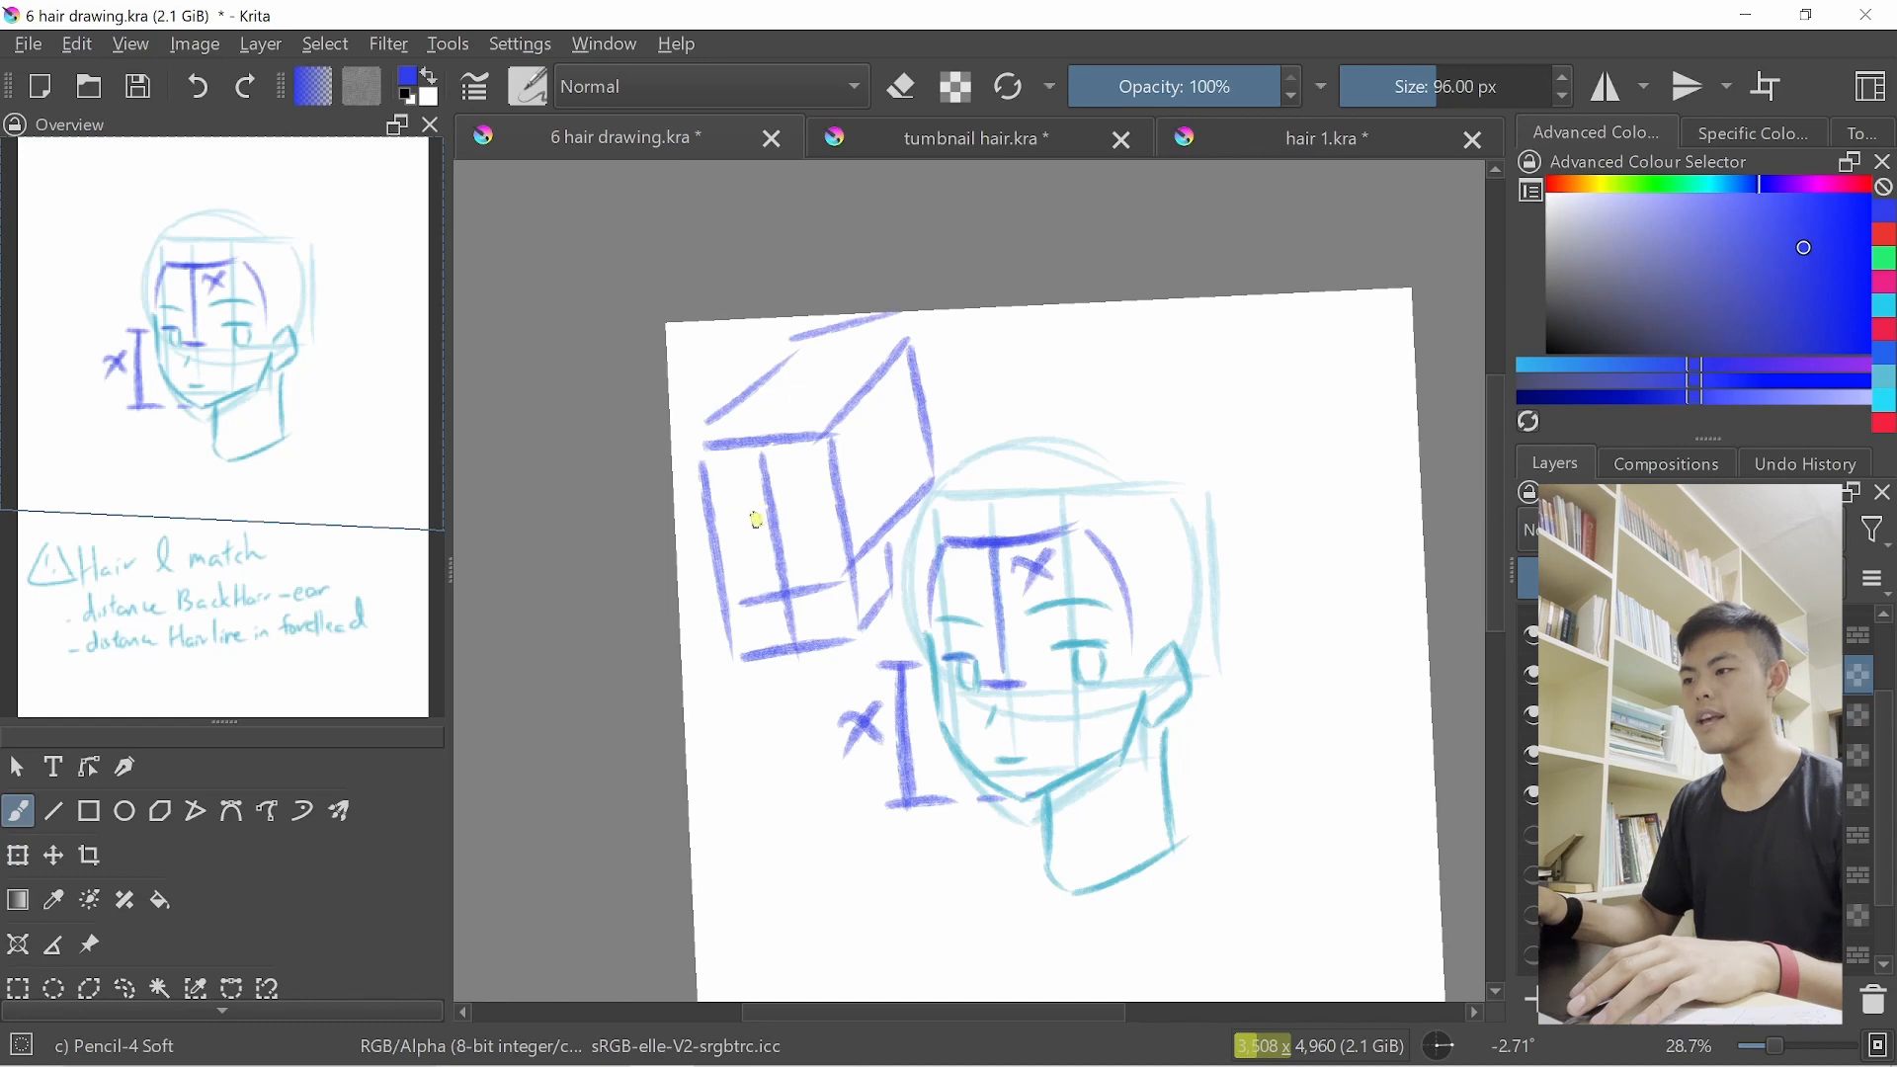
drag(748, 520, 802, 510)
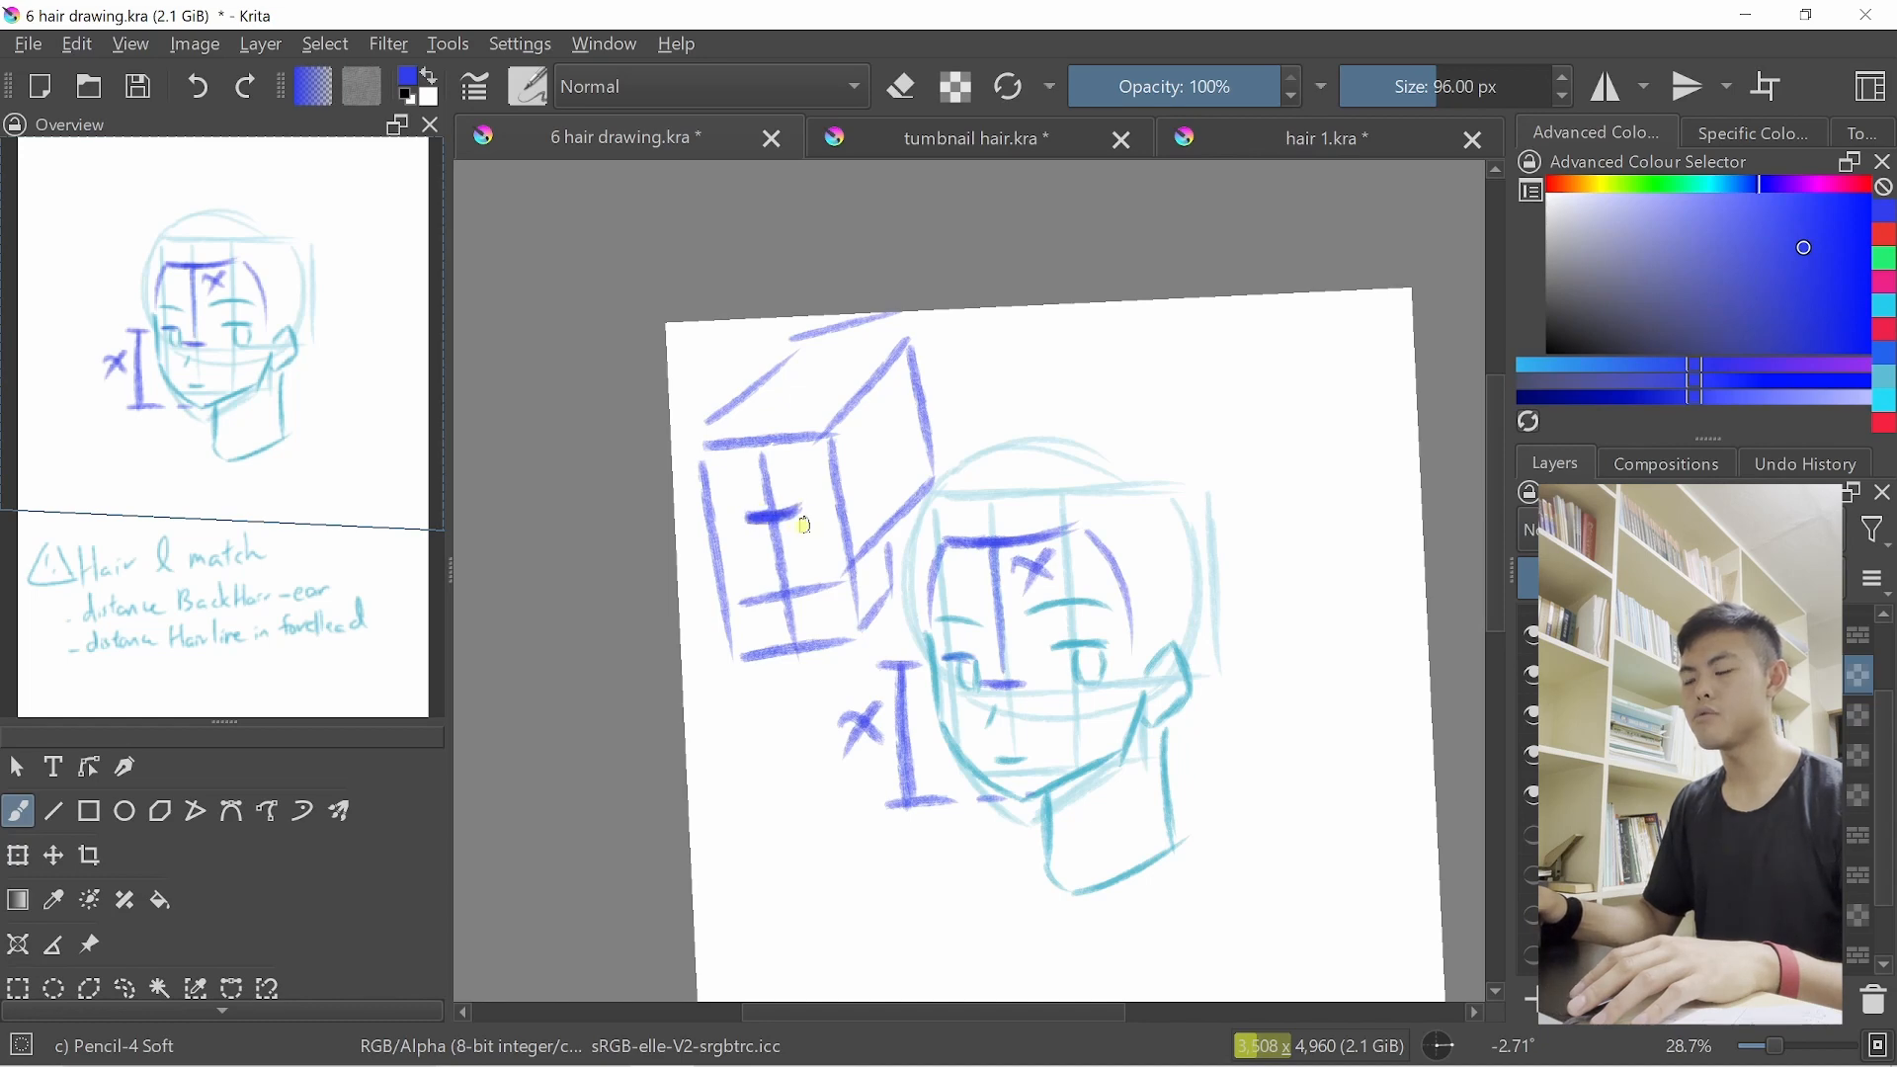
Draw a bold circle with a cross below the hairline bar on the box, darken the bar, and add a downward arrow beside the box
scroll(772, 577, up, 2)
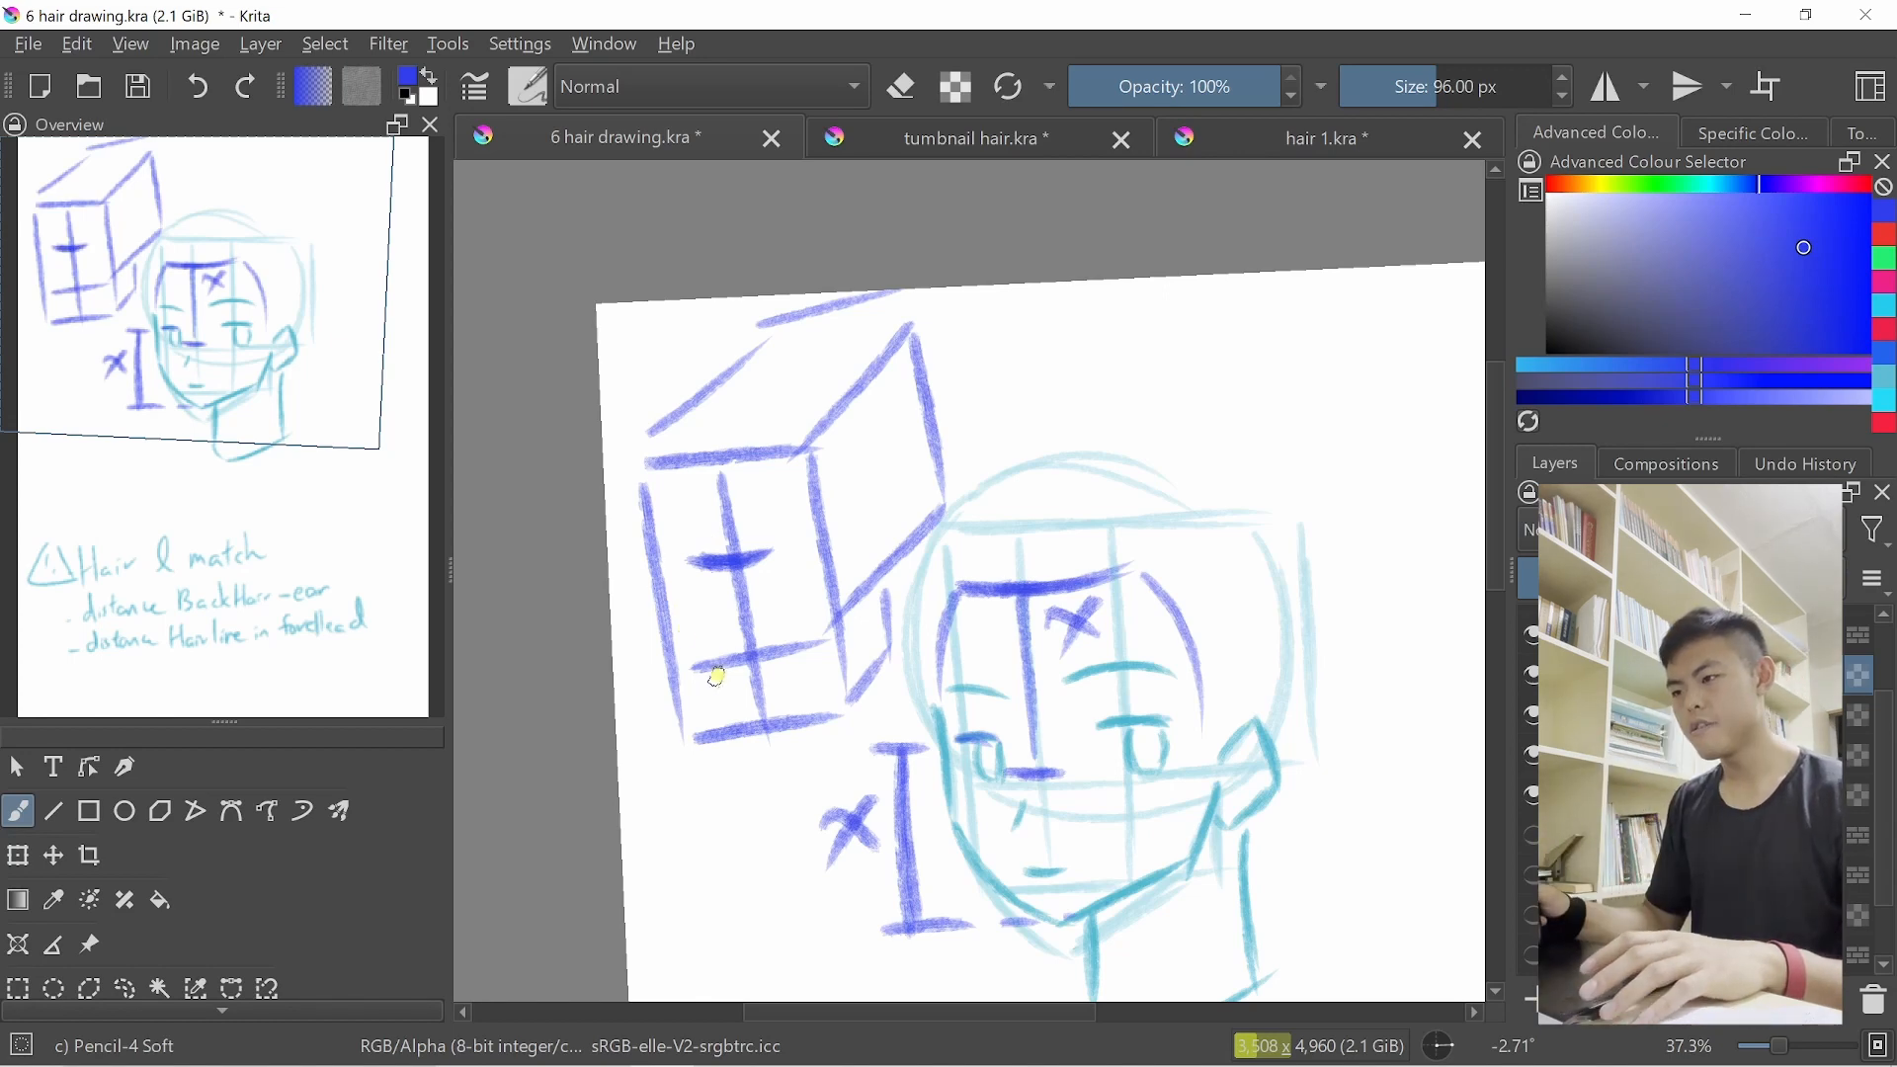
right_click(835, 688)
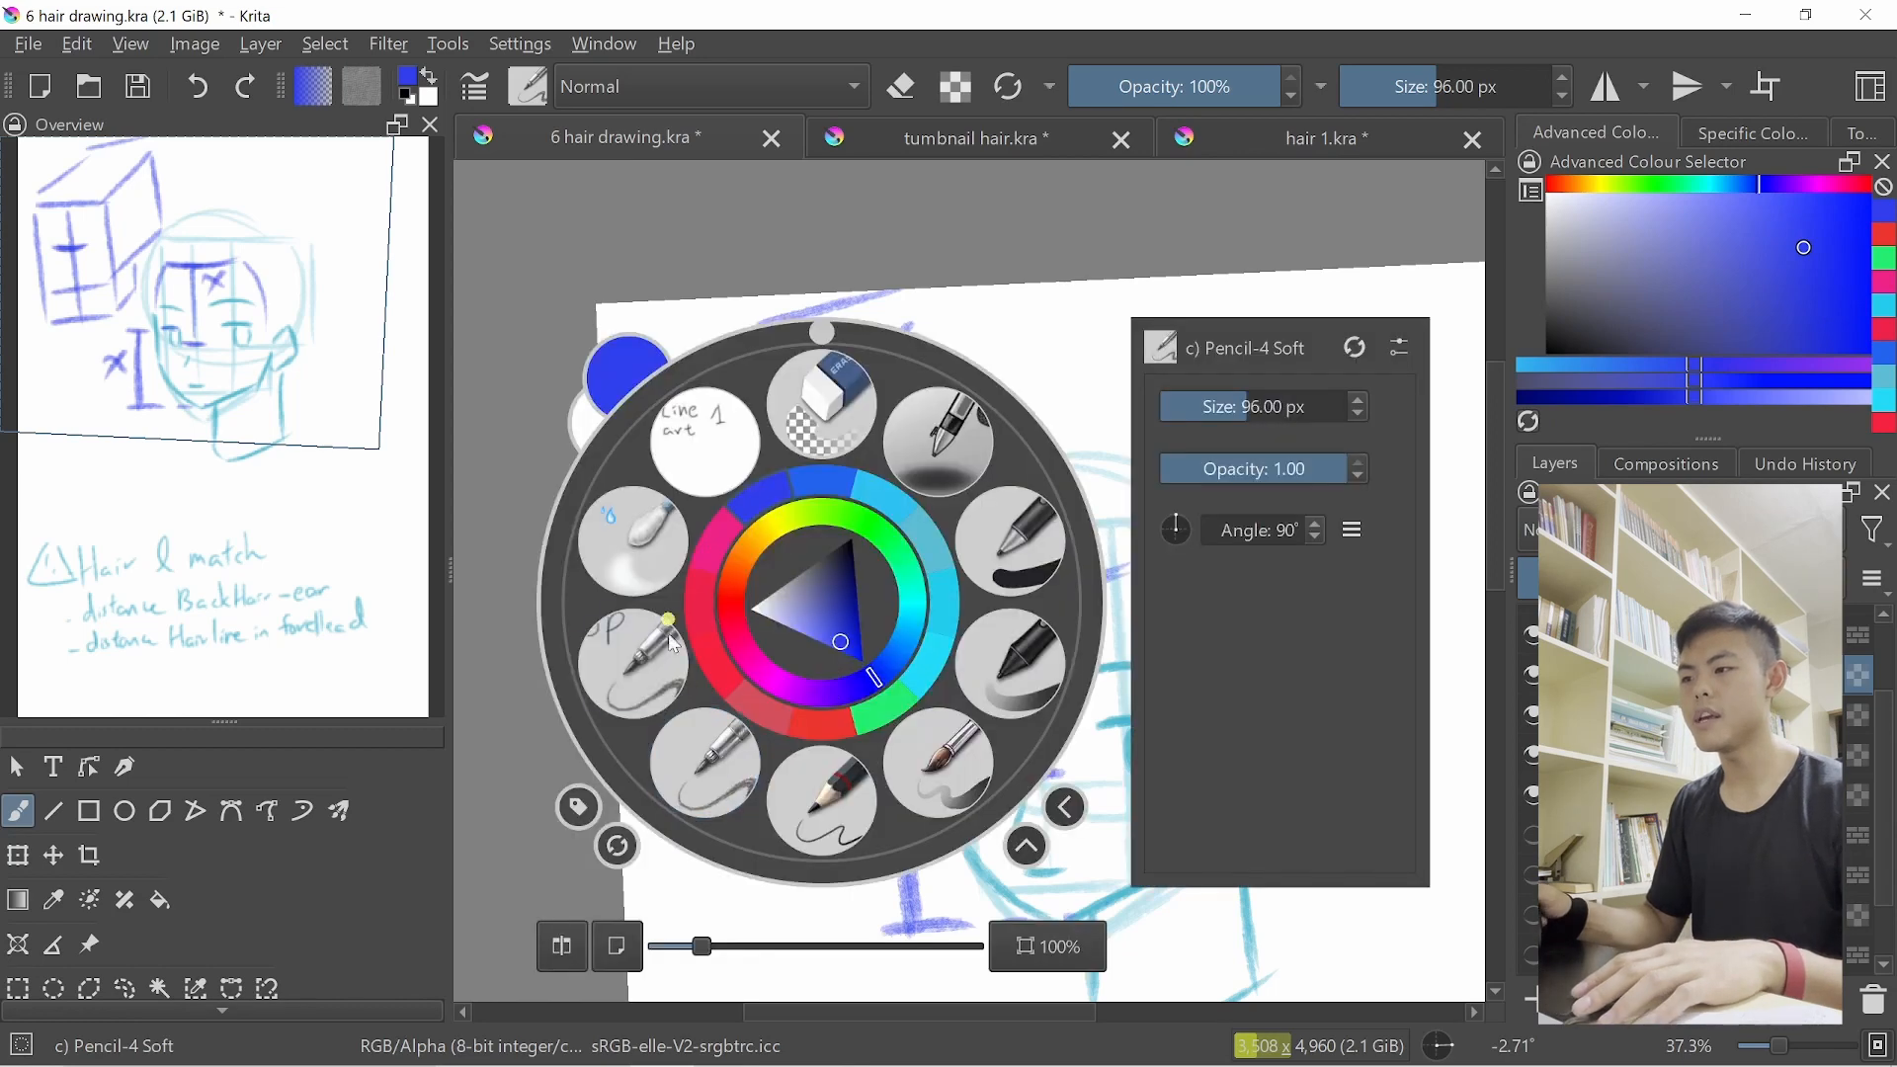
click(706, 761)
mouse_move(756, 568)
mouse_down()
mouse_move(696, 674)
mouse_move(755, 726)
mouse_move(822, 648)
mouse_move(762, 676)
mouse_up()
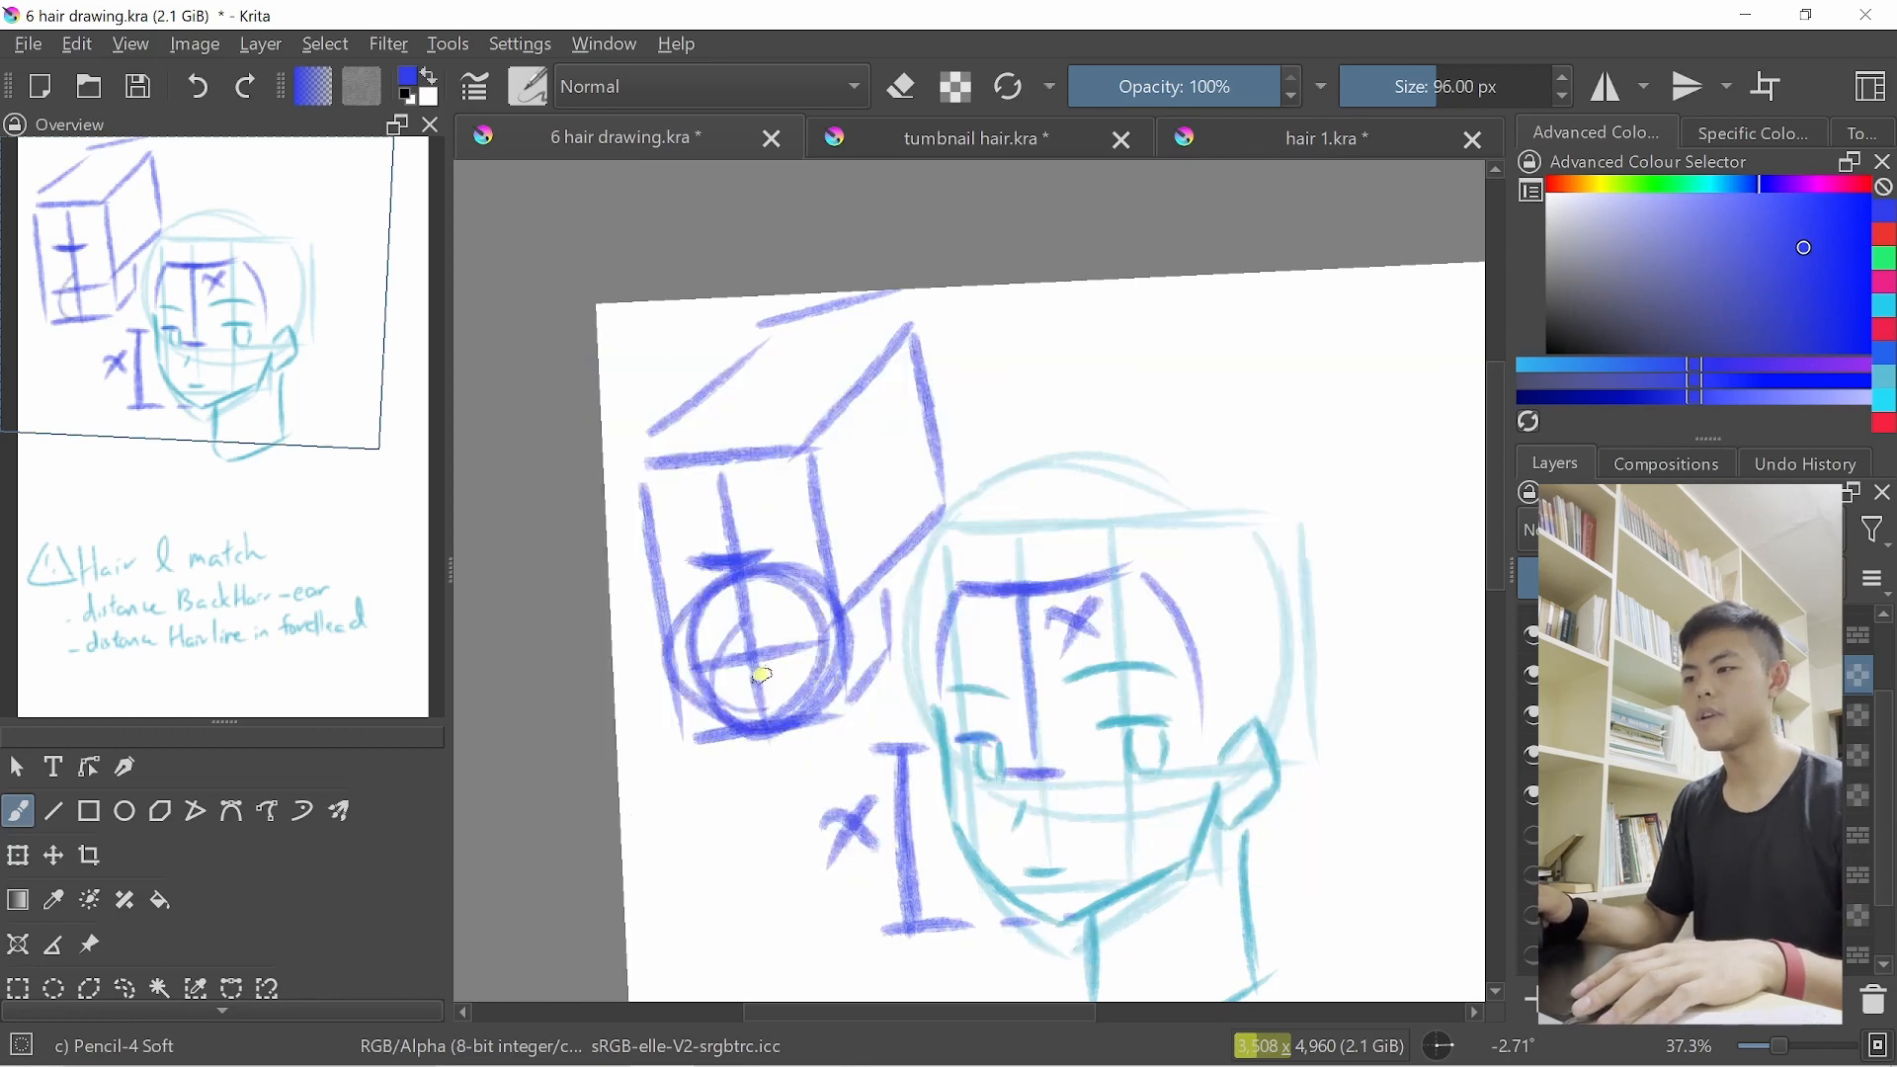
drag(712, 556, 780, 549)
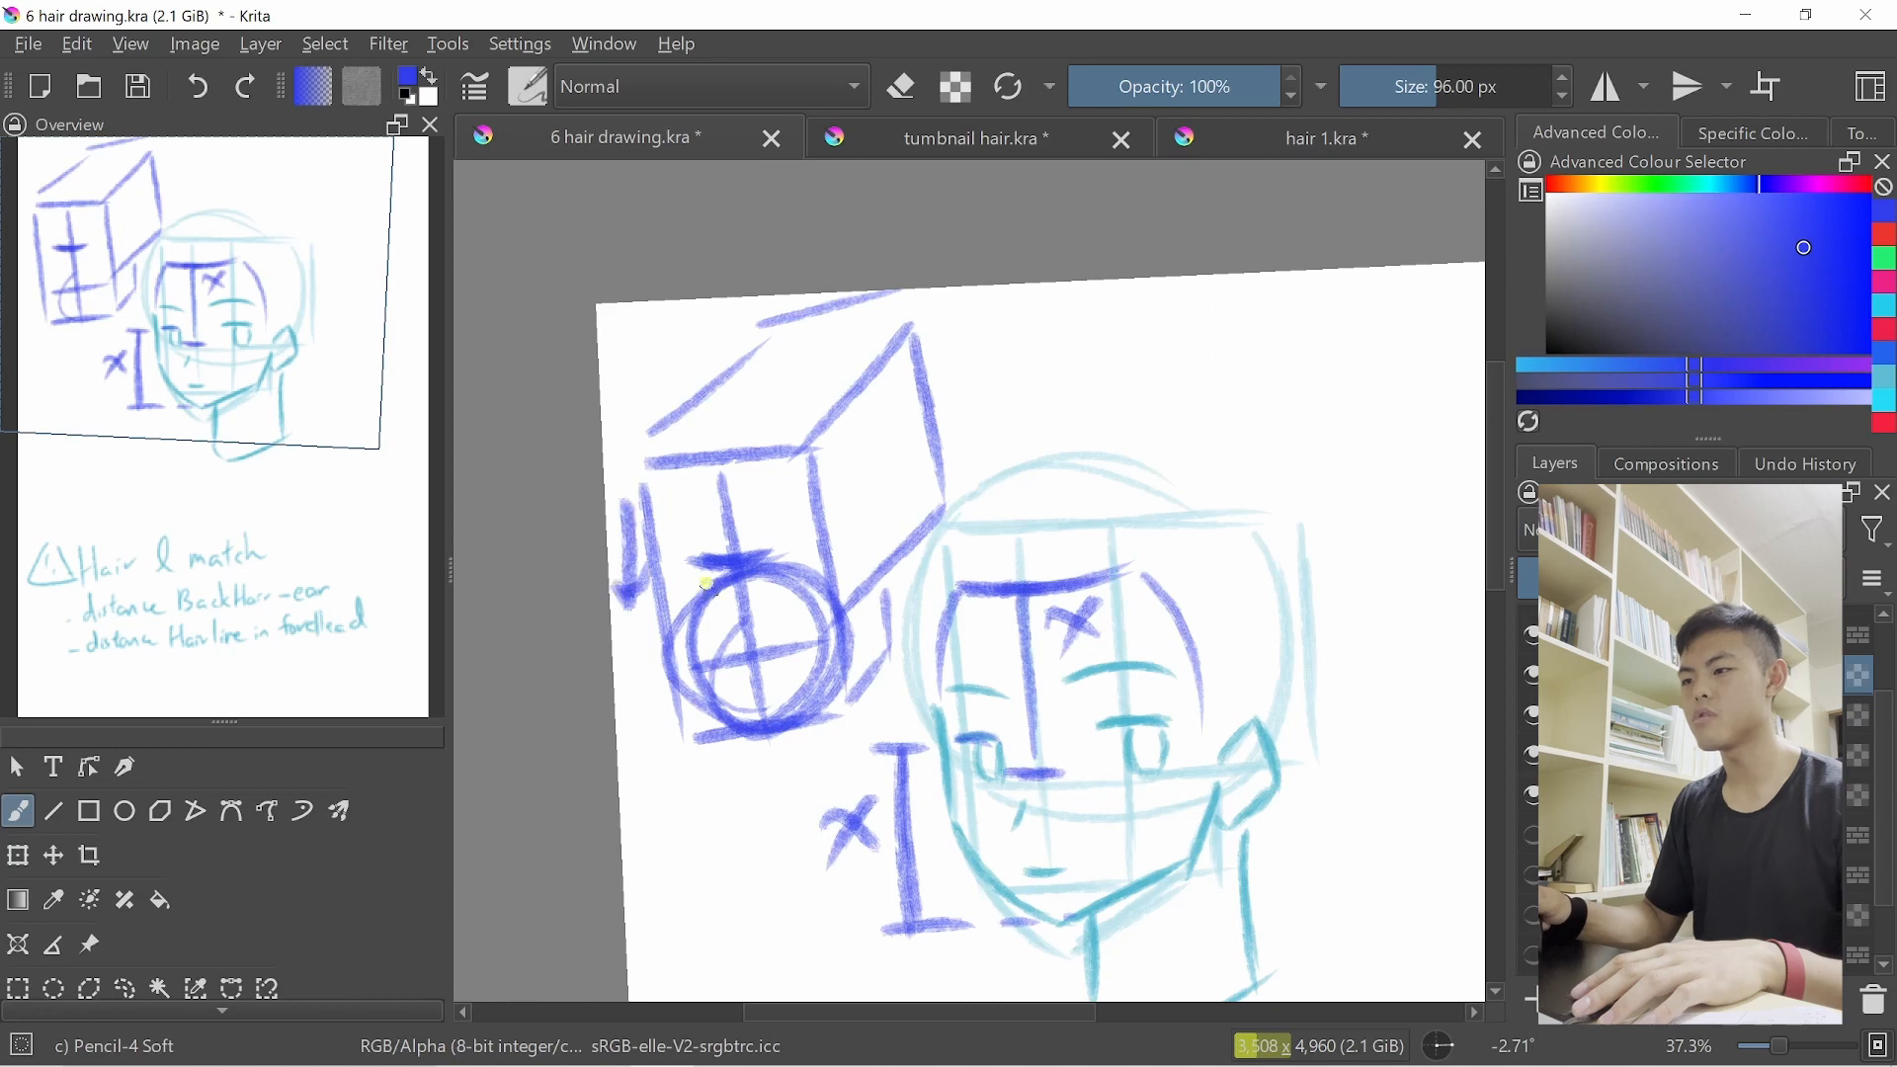
scroll(625, 506, down, 4)
scroll(910, 550, up, 2)
scroll(1015, 519, down, 1)
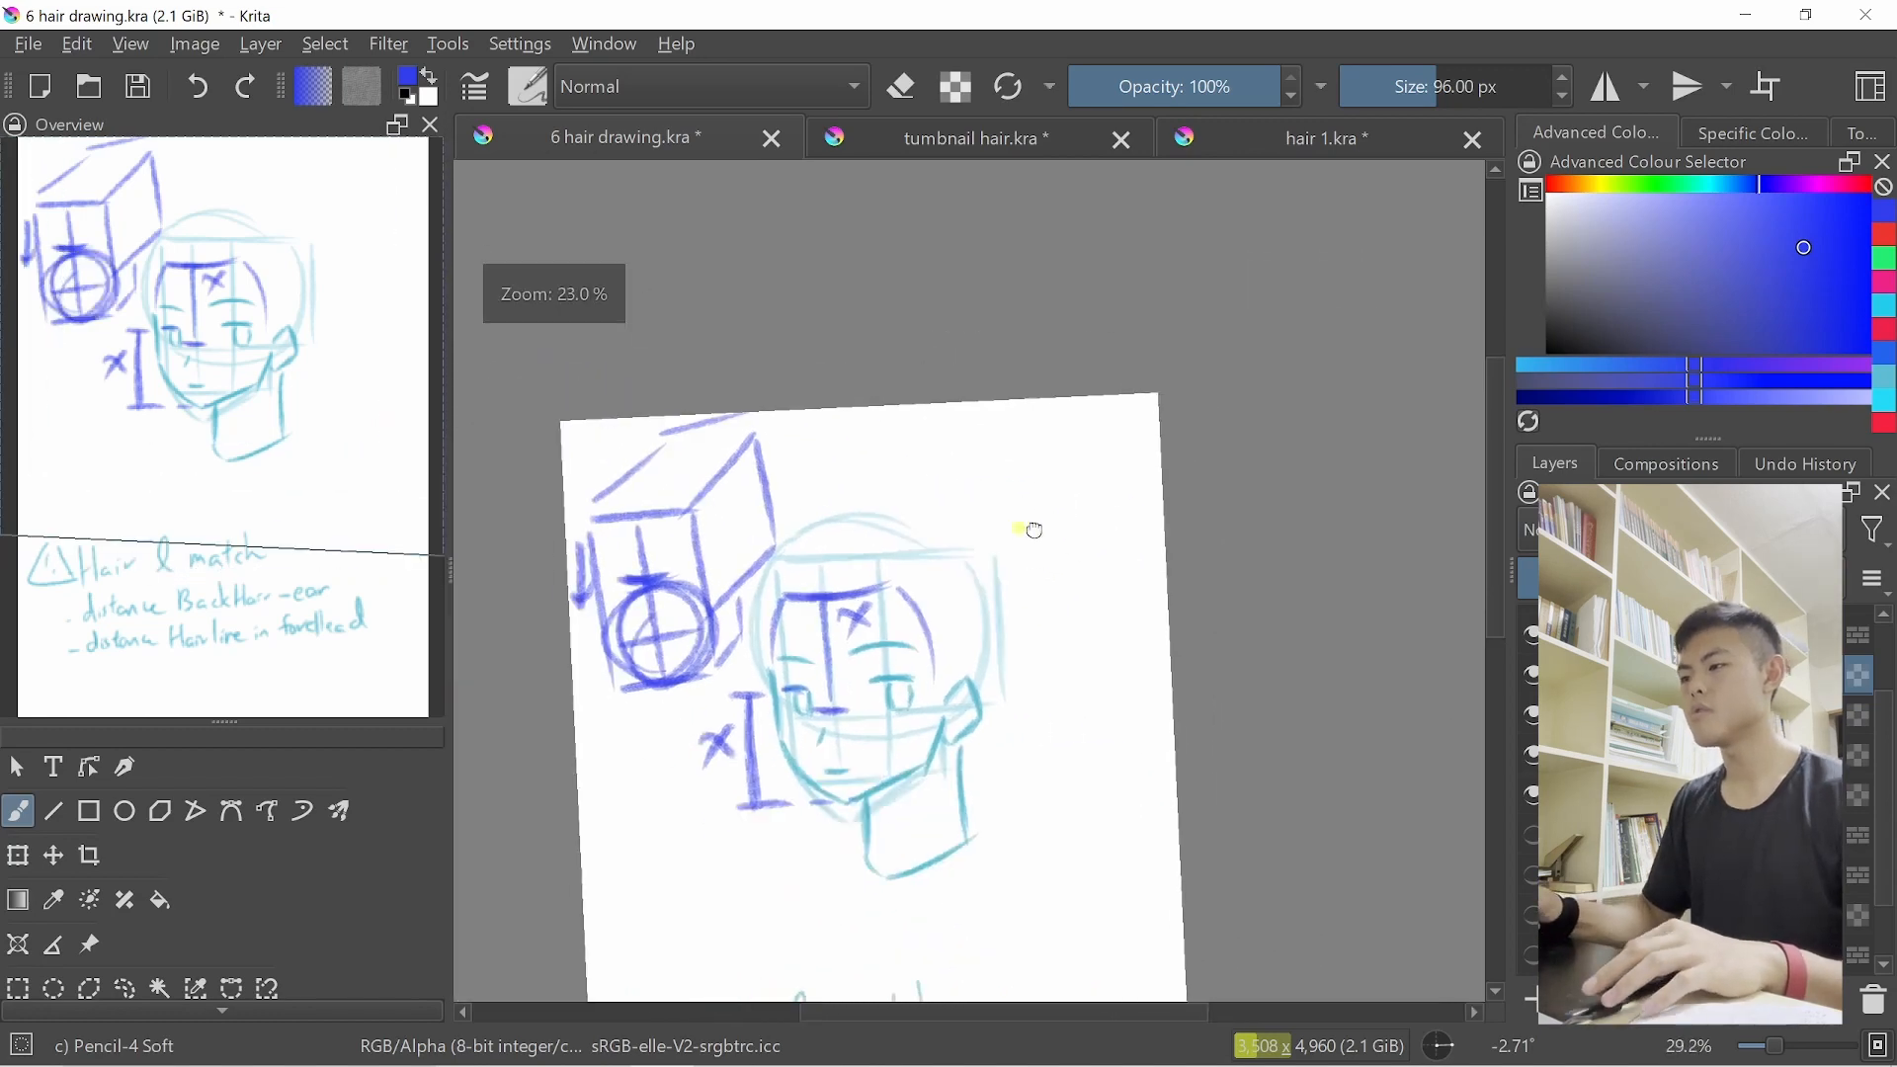
Sketch the tall rectangular front face of a second blue box at the page's upper-right, plus its first slanted side edge
mouse_move(1050, 457)
mouse_down()
mouse_move(1102, 452)
mouse_move(1094, 430)
mouse_move(1152, 436)
mouse_move(1139, 427)
mouse_move(1217, 523)
mouse_up()
drag(1164, 431, 1216, 522)
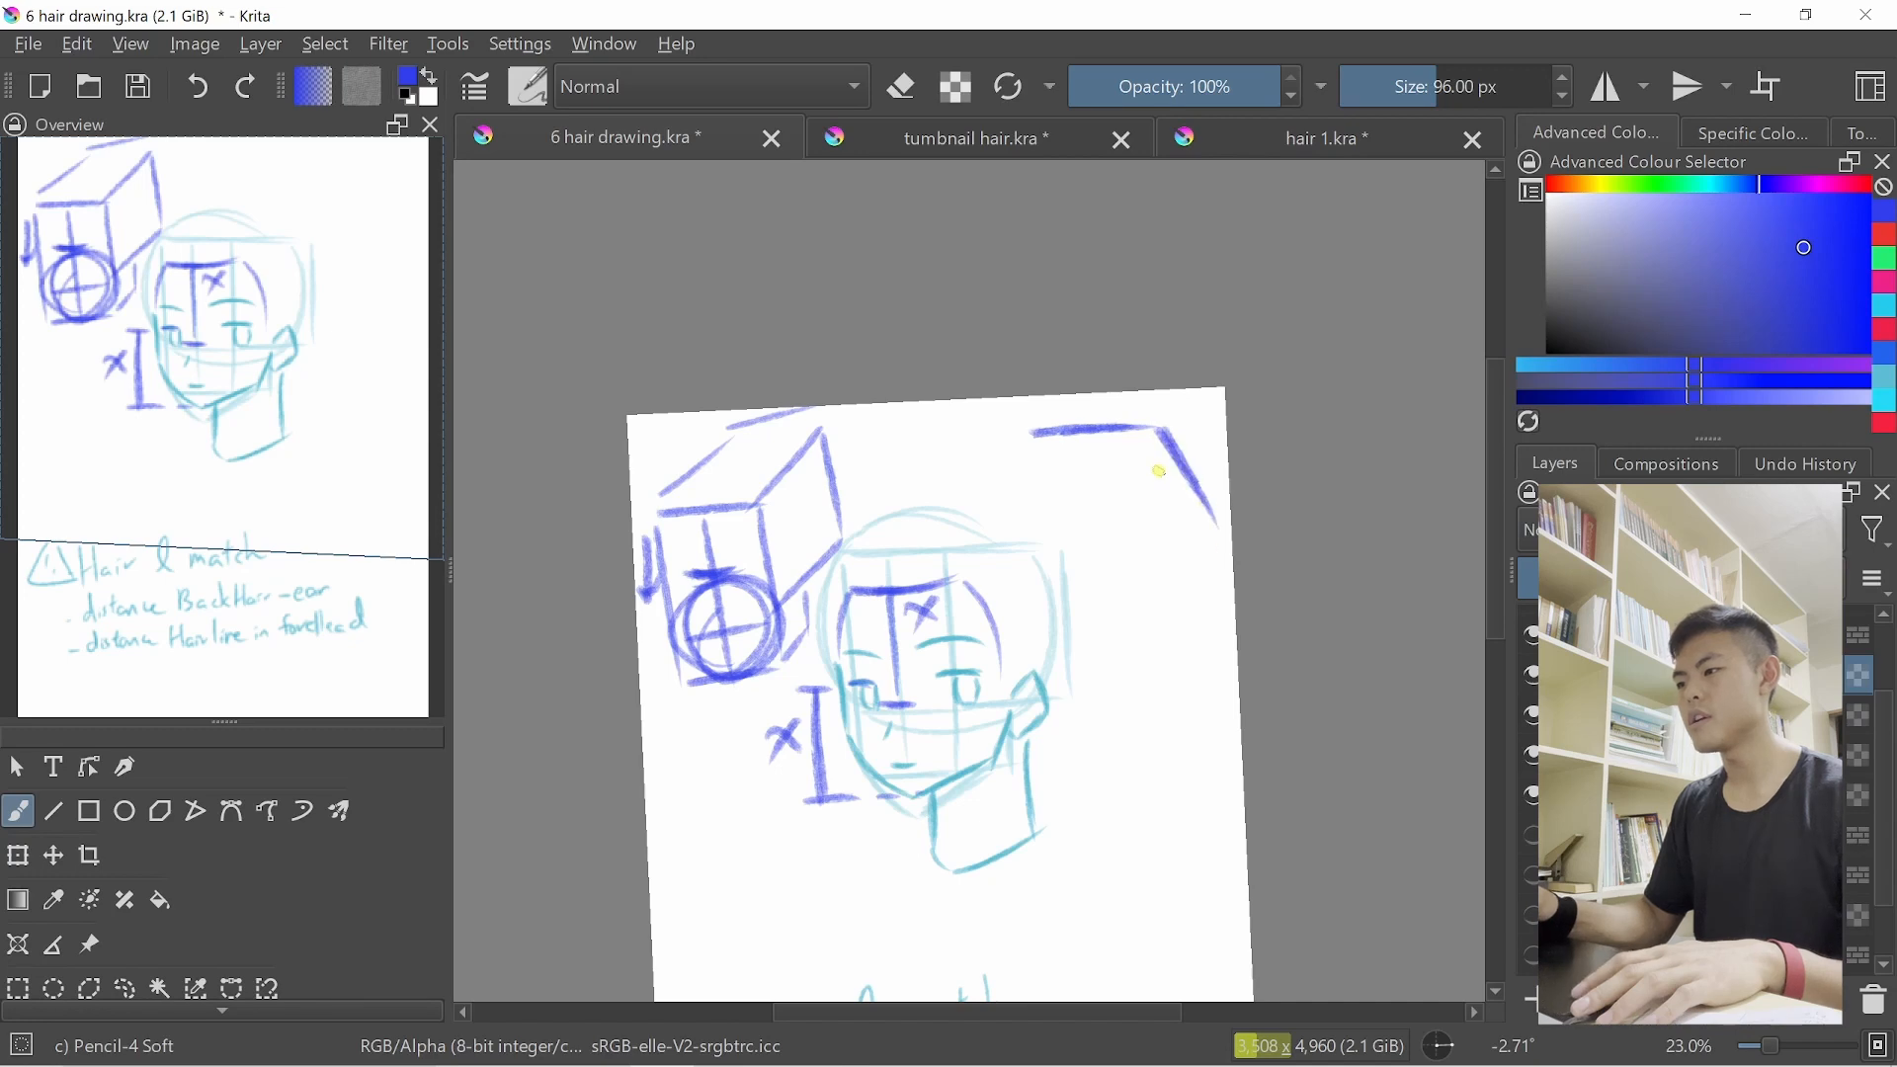
mouse_move(1159, 439)
mouse_down()
mouse_move(1152, 656)
mouse_move(1146, 617)
mouse_up()
mouse_move(1038, 435)
mouse_down()
mouse_move(1050, 644)
mouse_move(1166, 645)
mouse_up()
drag(1039, 653, 1168, 648)
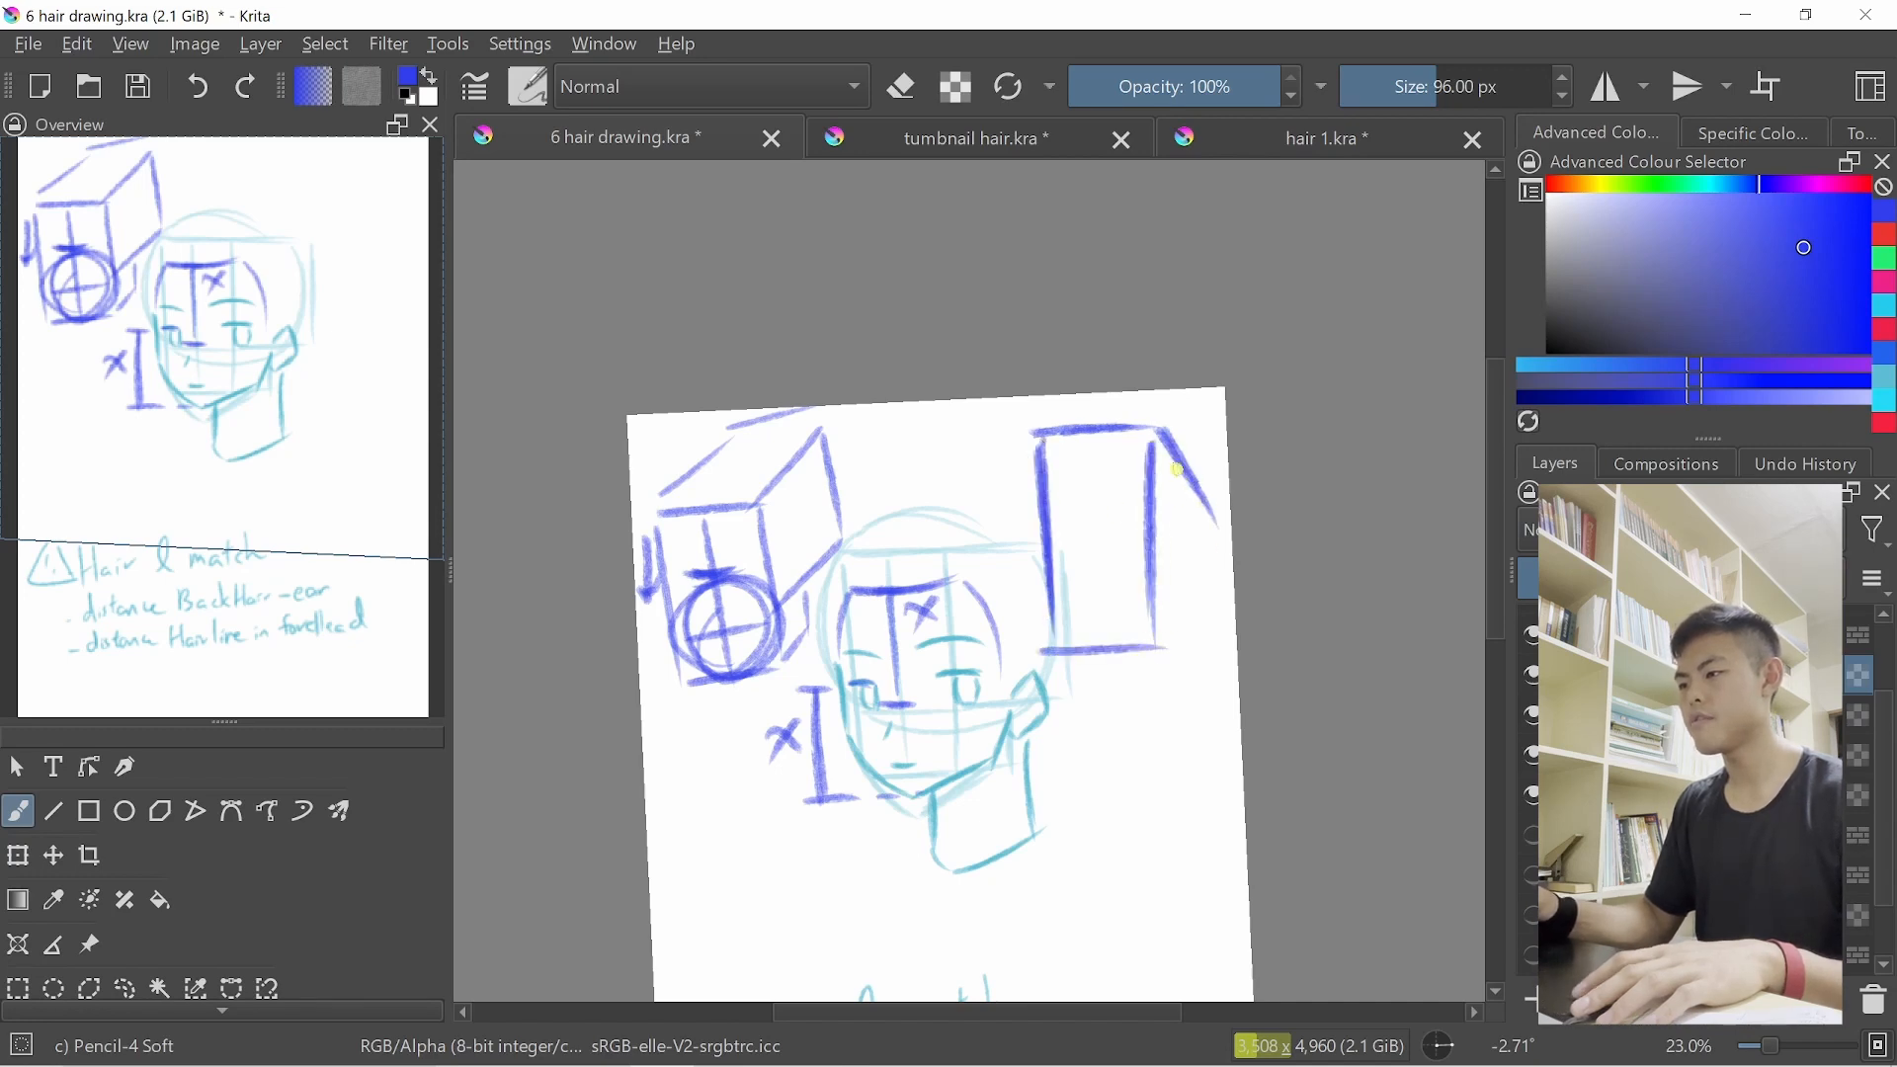
Complete the tall box's side face and outline its underside with short slanted edges, redoing the misplaced stroke
mouse_move(1172, 464)
mouse_down()
mouse_move(1226, 545)
mouse_move(1226, 624)
mouse_up()
drag(1154, 593, 1224, 644)
key(ctrl+z)
drag(1158, 581, 1222, 625)
mouse_move(1164, 589)
mouse_down()
mouse_move(1197, 624)
mouse_move(1182, 680)
mouse_up()
drag(1187, 607, 1183, 662)
mouse_move(1067, 660)
mouse_down()
mouse_move(1093, 703)
mouse_move(1182, 687)
mouse_up()
Add the low cross line, vertical centre line, short high hairline bar and domed top contour to the tall box
drag(1056, 543, 1162, 539)
key(ctrl+z)
drag(1058, 578, 1158, 575)
key(ctrl+z)
drag(1099, 431, 1096, 647)
key(ctrl+z)
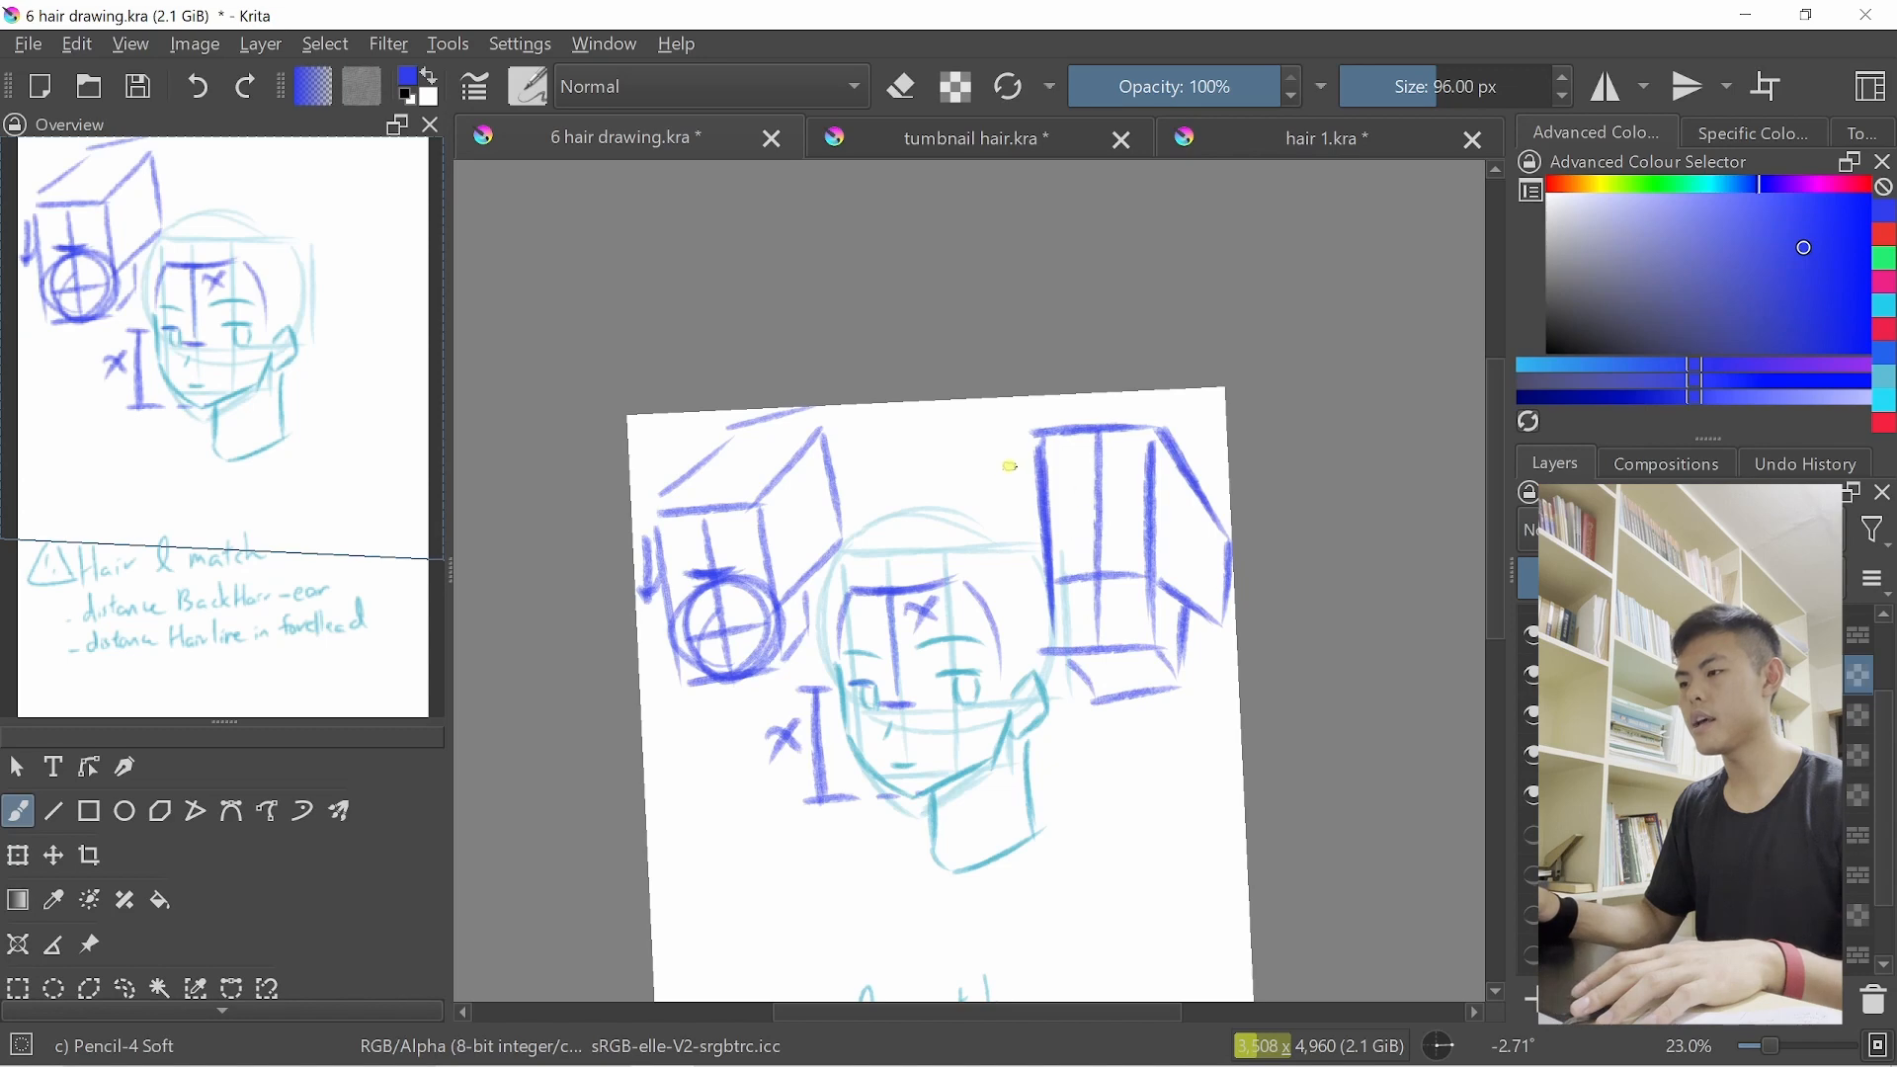
mouse_move(1094, 464)
mouse_down()
mouse_move(1160, 437)
mouse_move(1205, 489)
mouse_up()
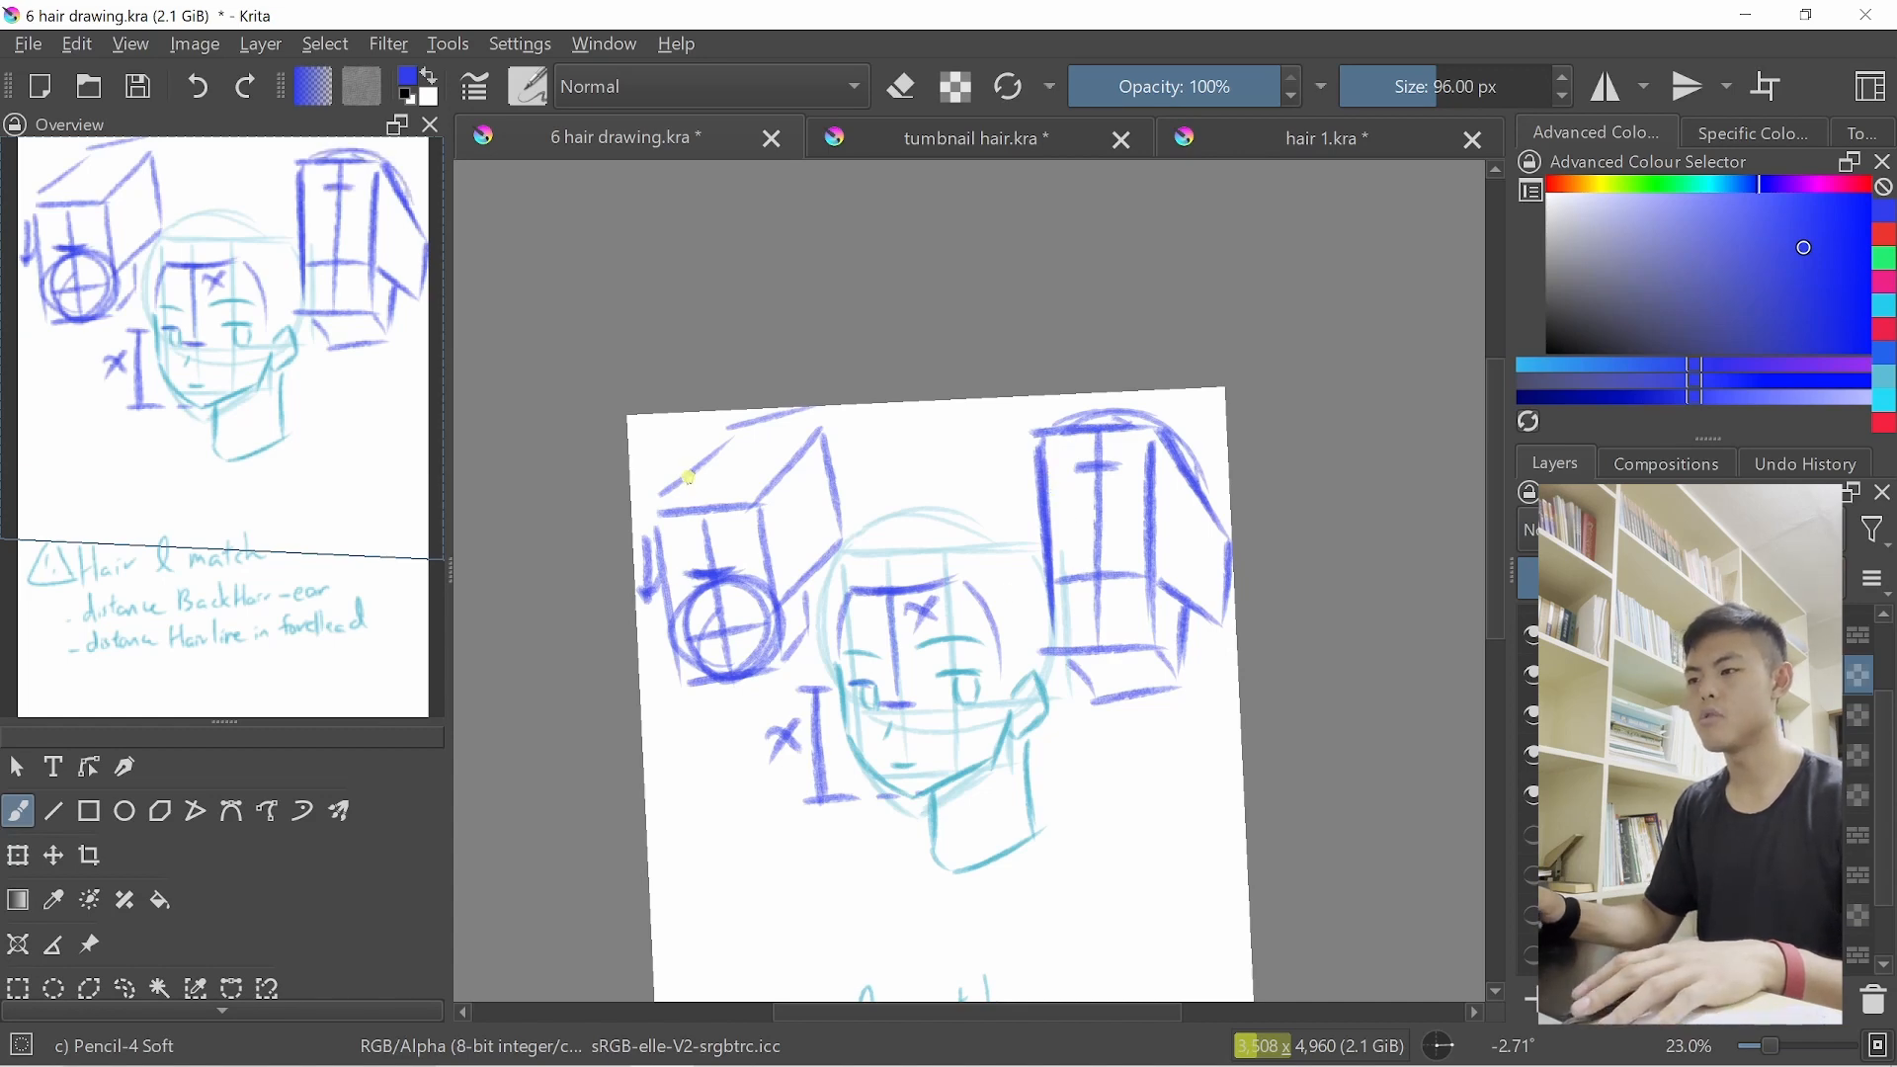
Draw a small mark with a cross stroke on the upper part of the first box's side face, undoing a stray stroke
drag(714, 445, 691, 501)
key(ctrl+z)
mouse_move(819, 438)
mouse_down()
mouse_move(776, 486)
mouse_move(818, 501)
mouse_up()
drag(800, 481, 852, 465)
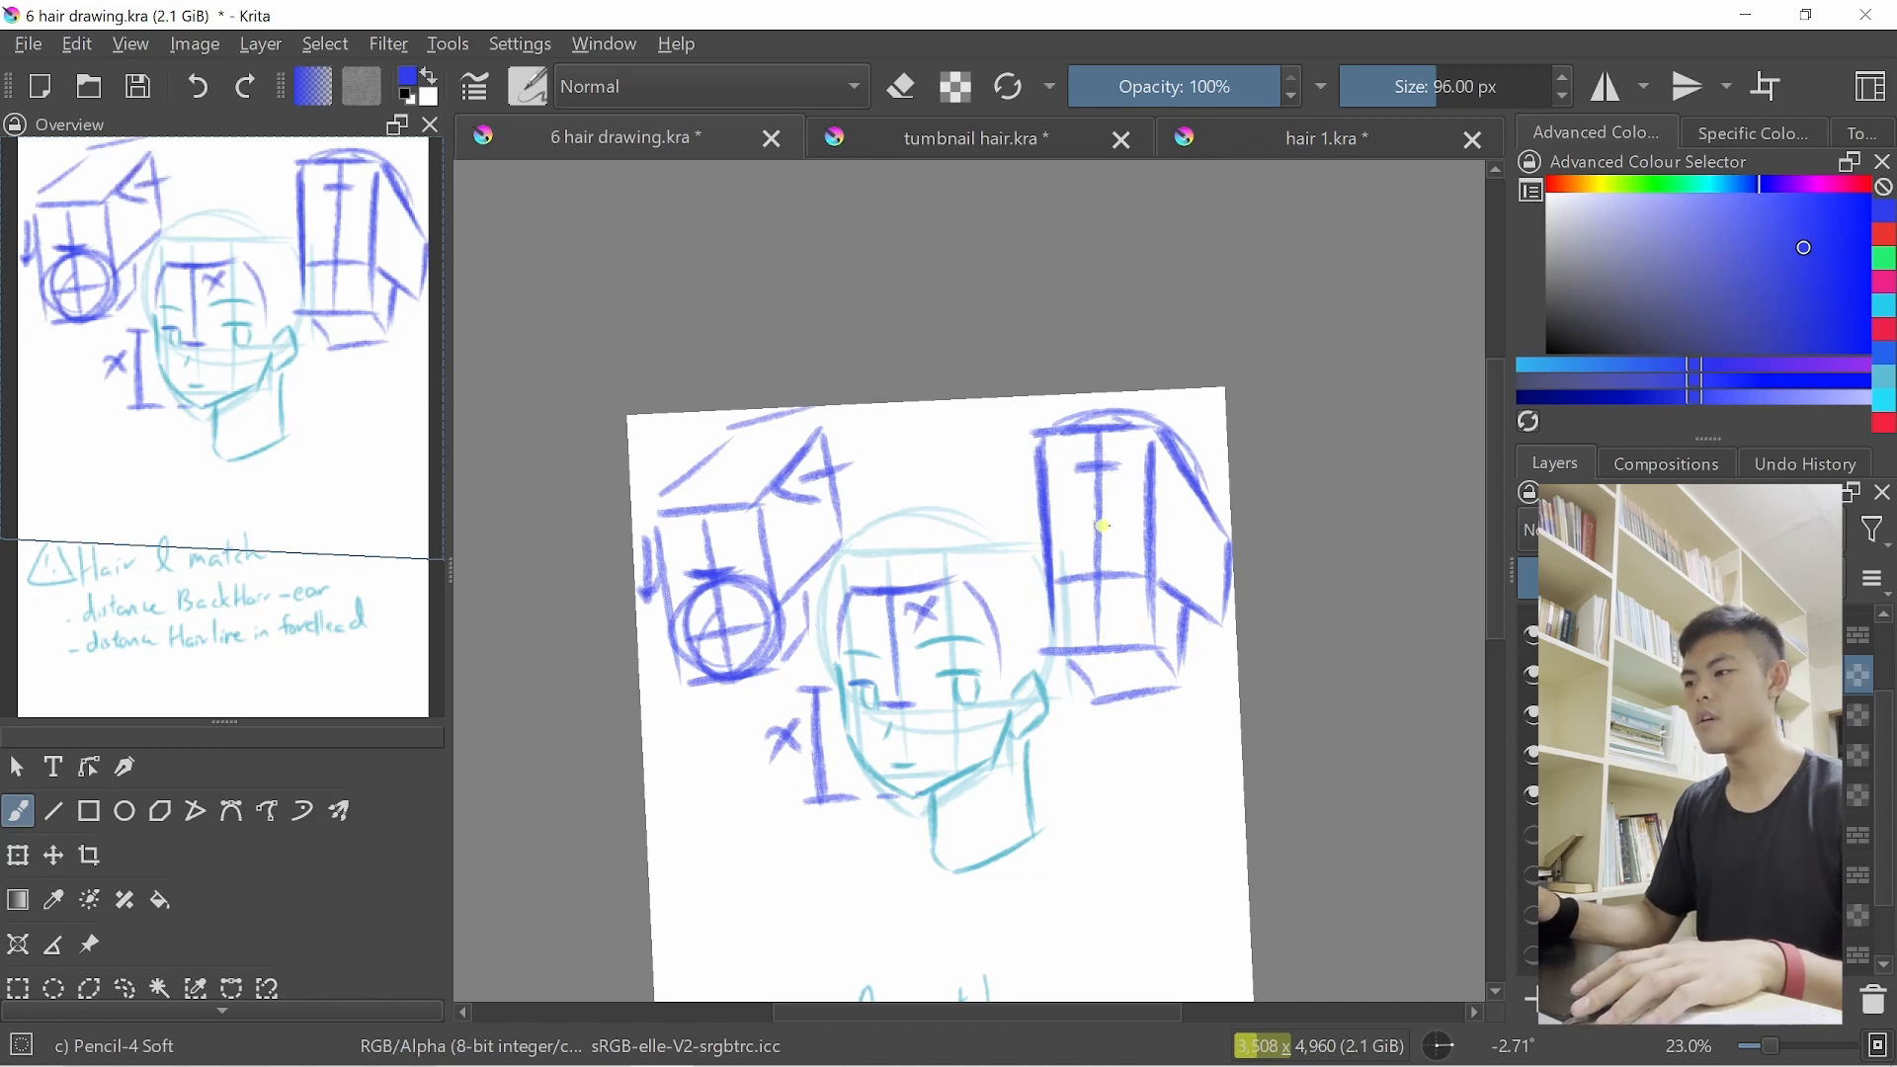
Draw a circle with a cross below the hairline bar on the tall box's front face
drag(1122, 540, 1136, 494)
key(ctrl+z)
mouse_move(1081, 550)
mouse_down()
mouse_move(1145, 486)
mouse_move(1130, 527)
mouse_move(1069, 478)
mouse_move(1133, 532)
mouse_move(1142, 470)
mouse_move(1133, 558)
mouse_move(1062, 527)
mouse_move(1120, 550)
mouse_up()
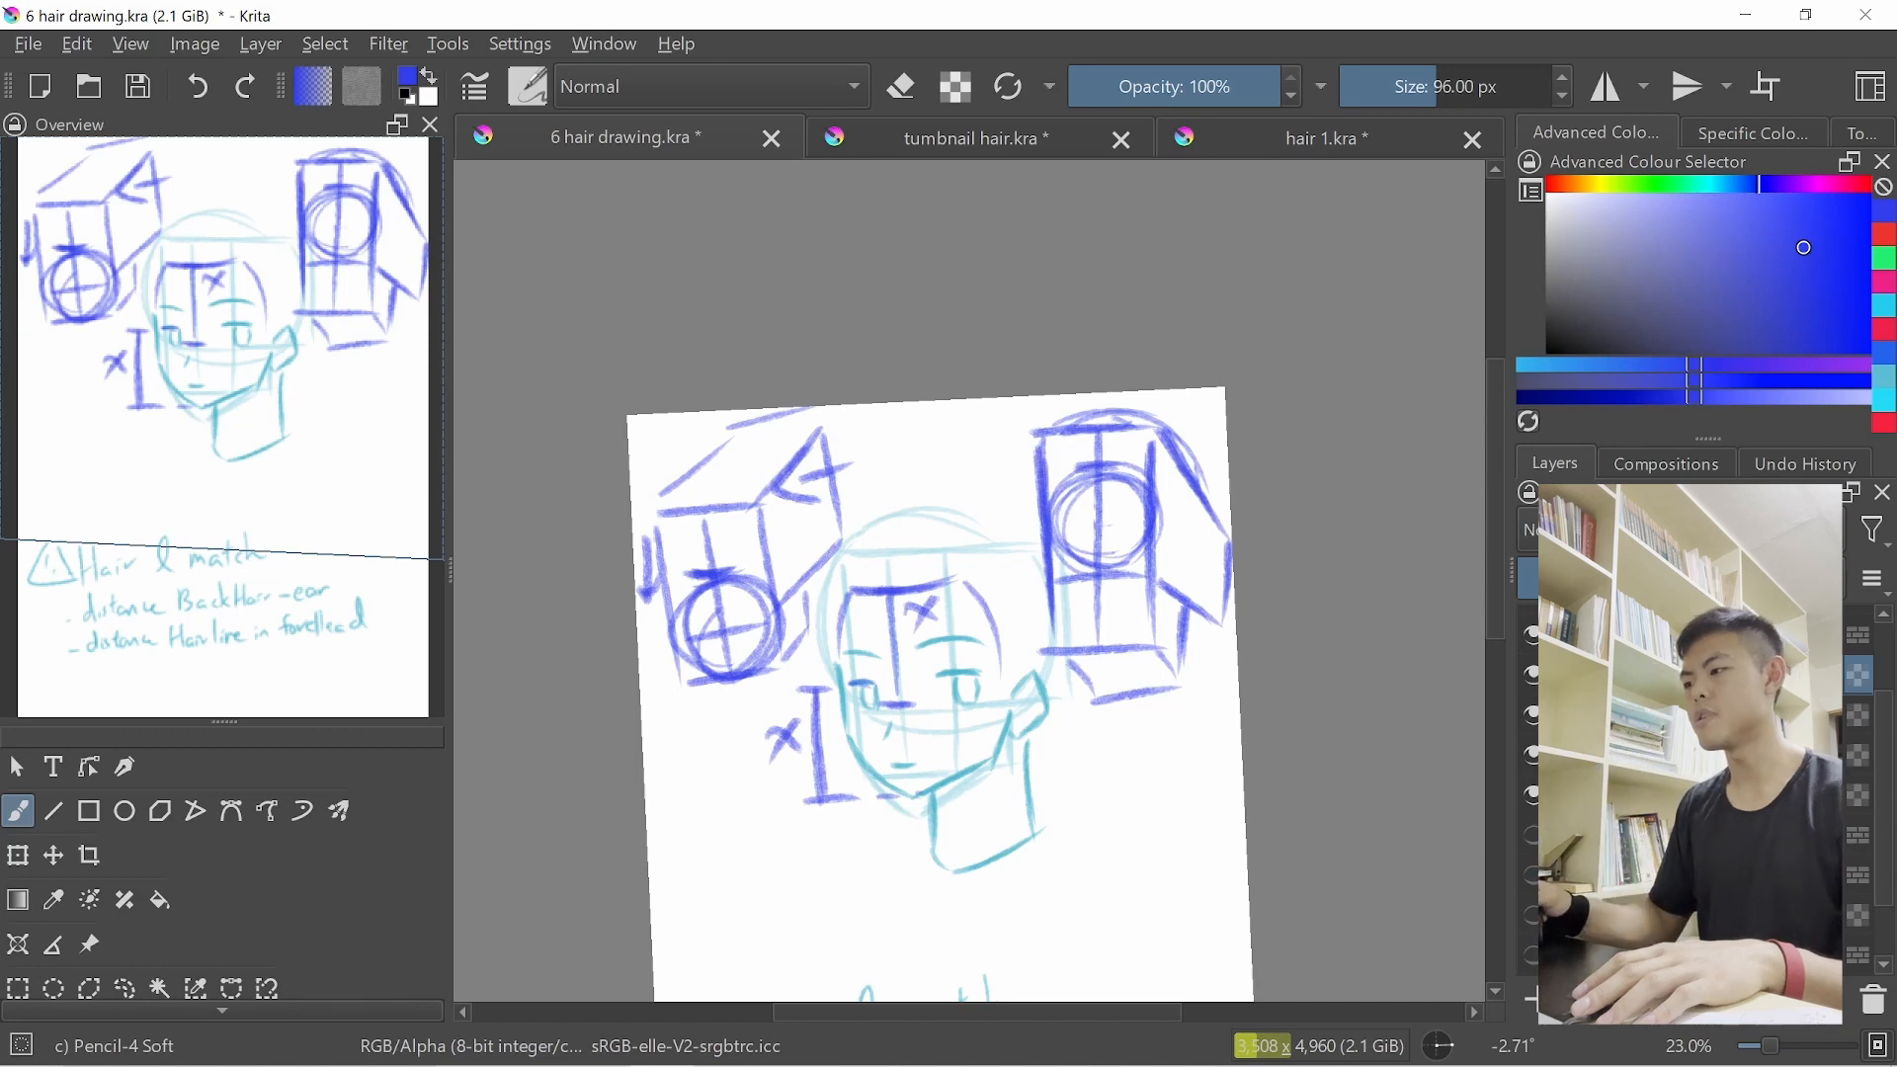
Hide the box sketches, the blue measurement marks and the head sketch with its notes to leave a blank page
click(1532, 674)
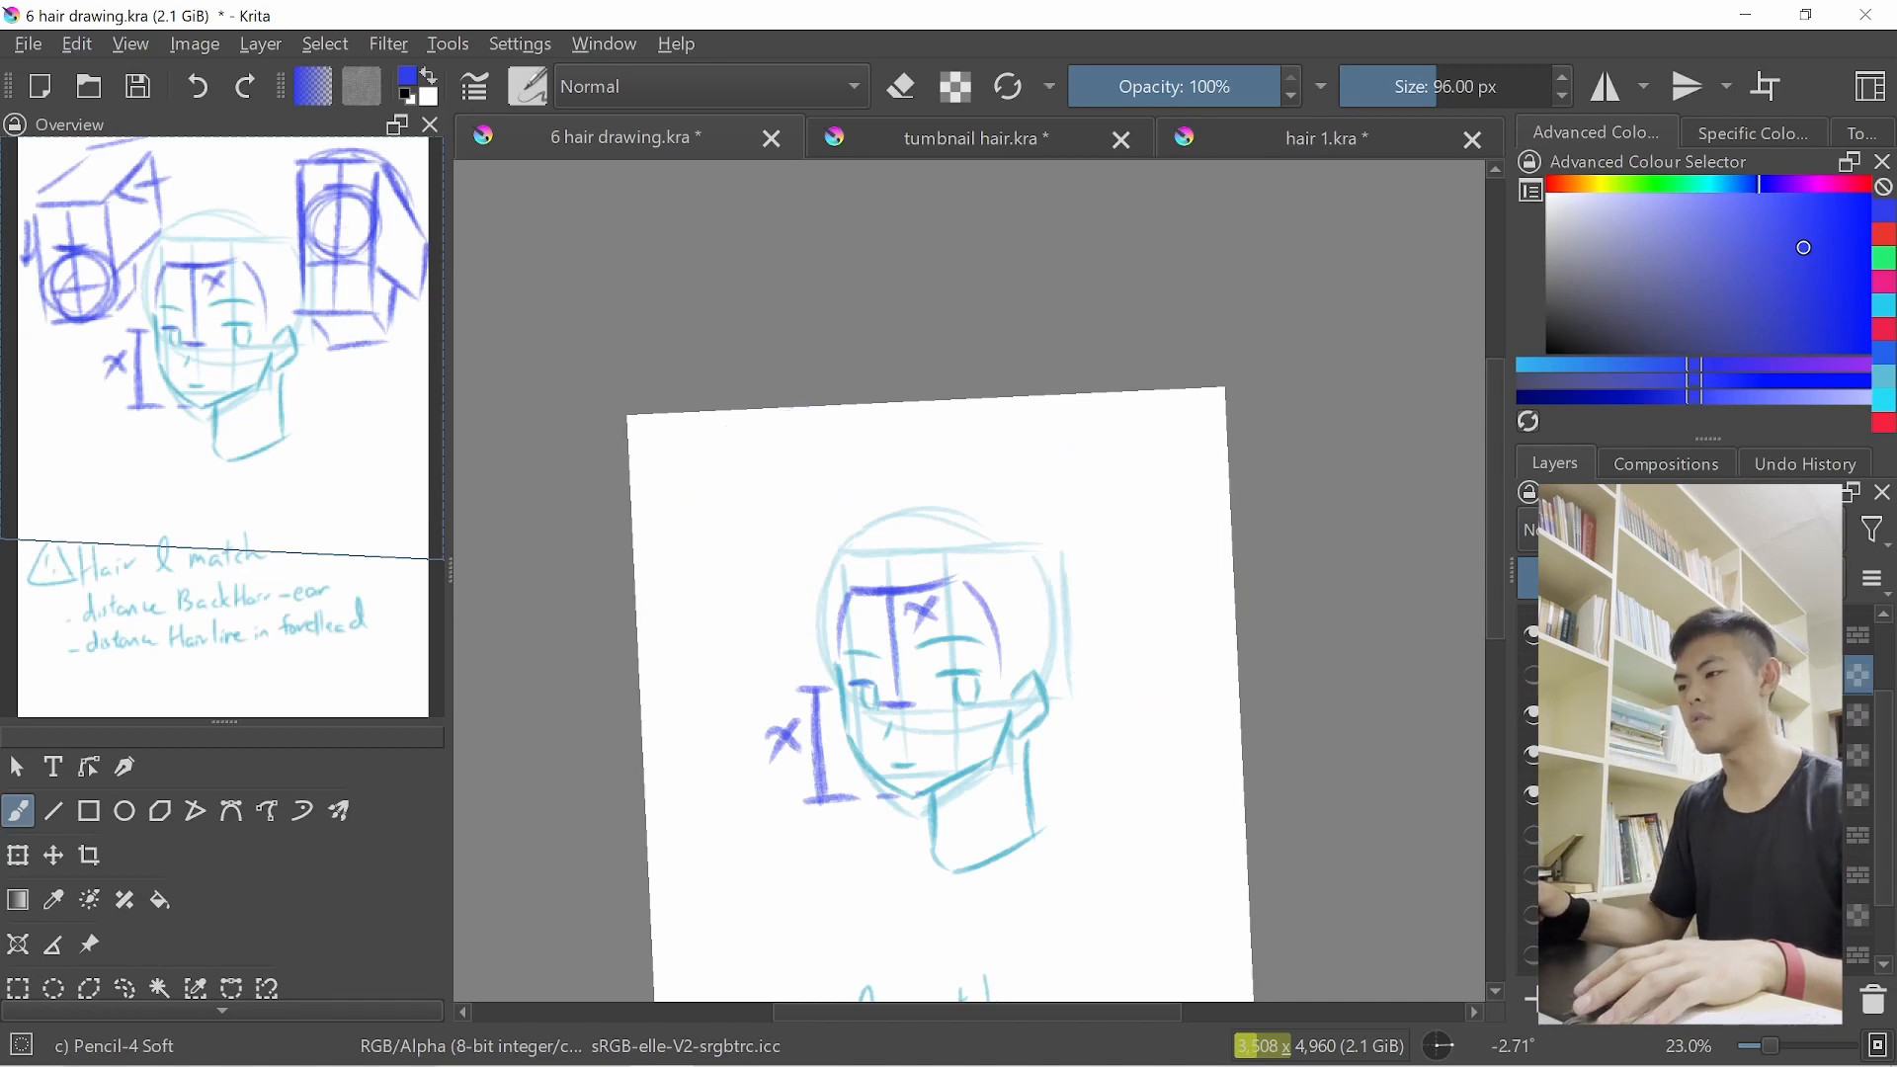
scroll(1241, 758, down, 2)
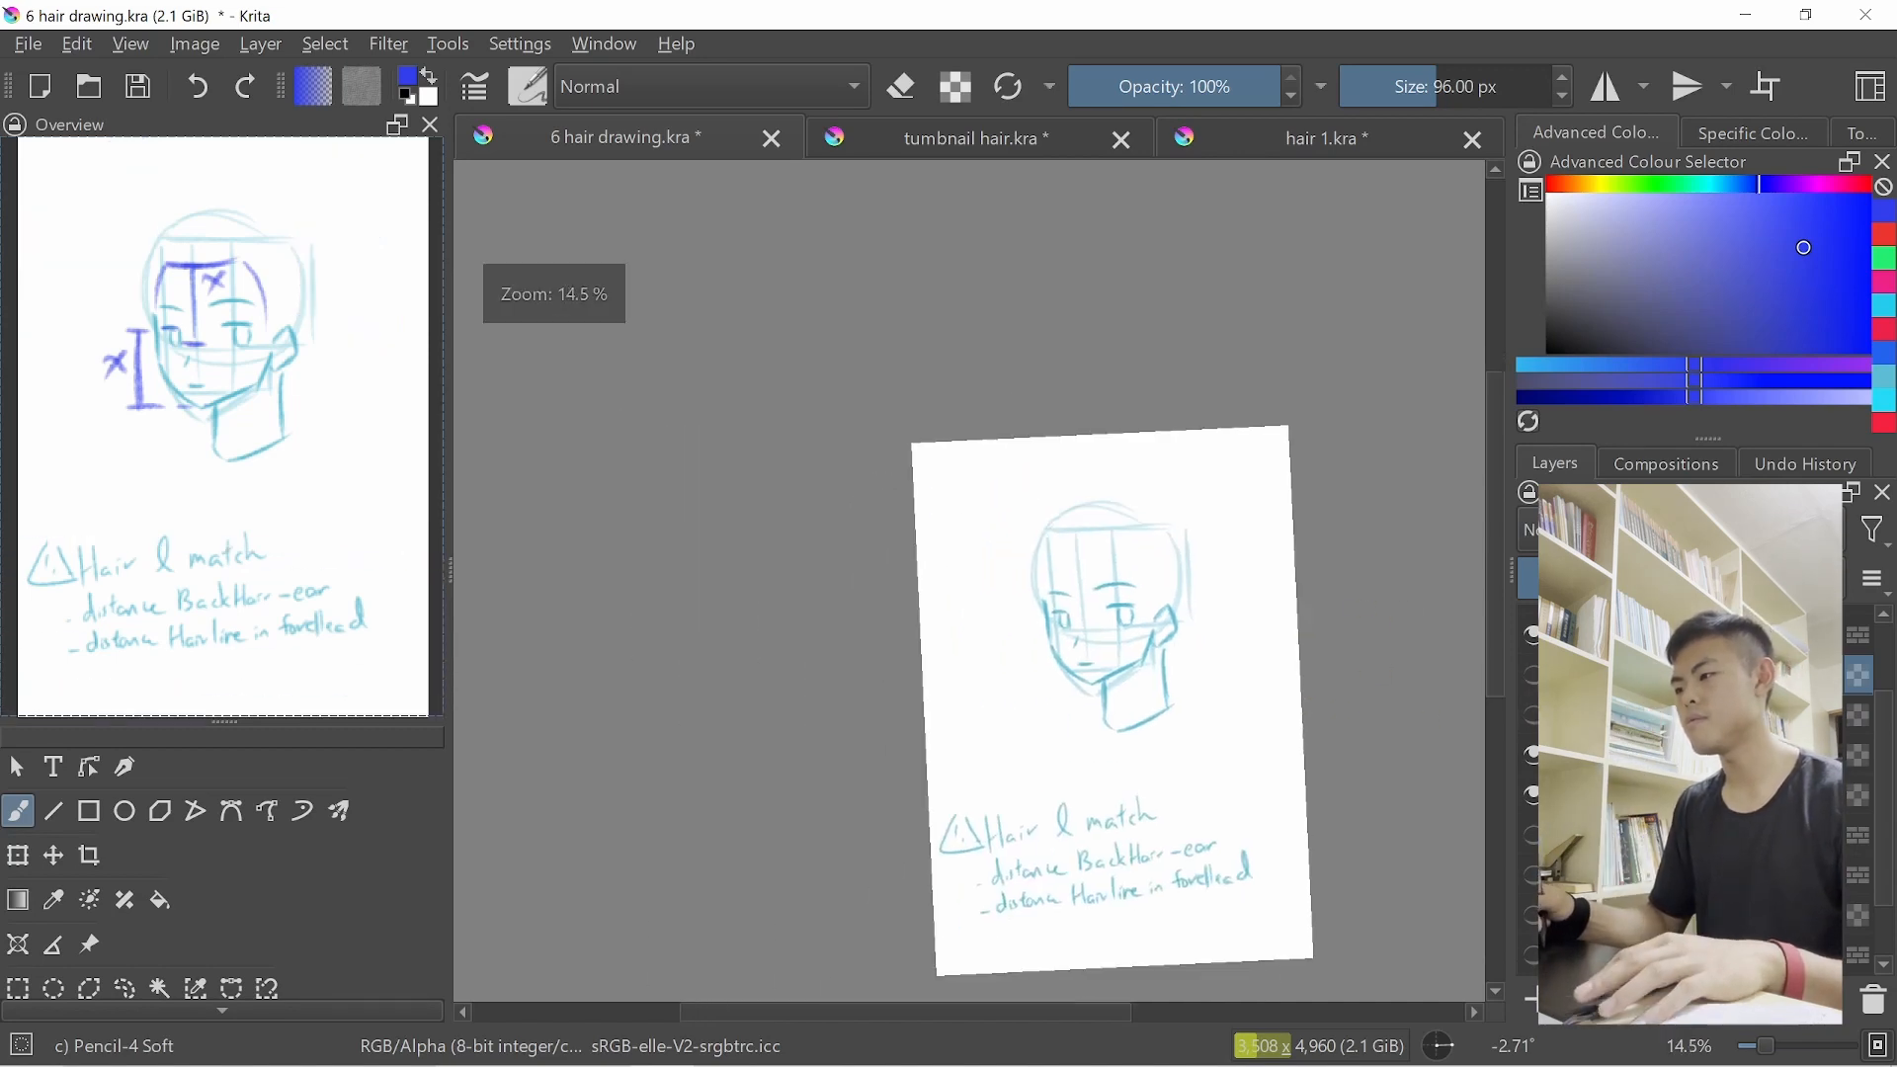
scroll(1531, 741, up, 3)
click(1531, 738)
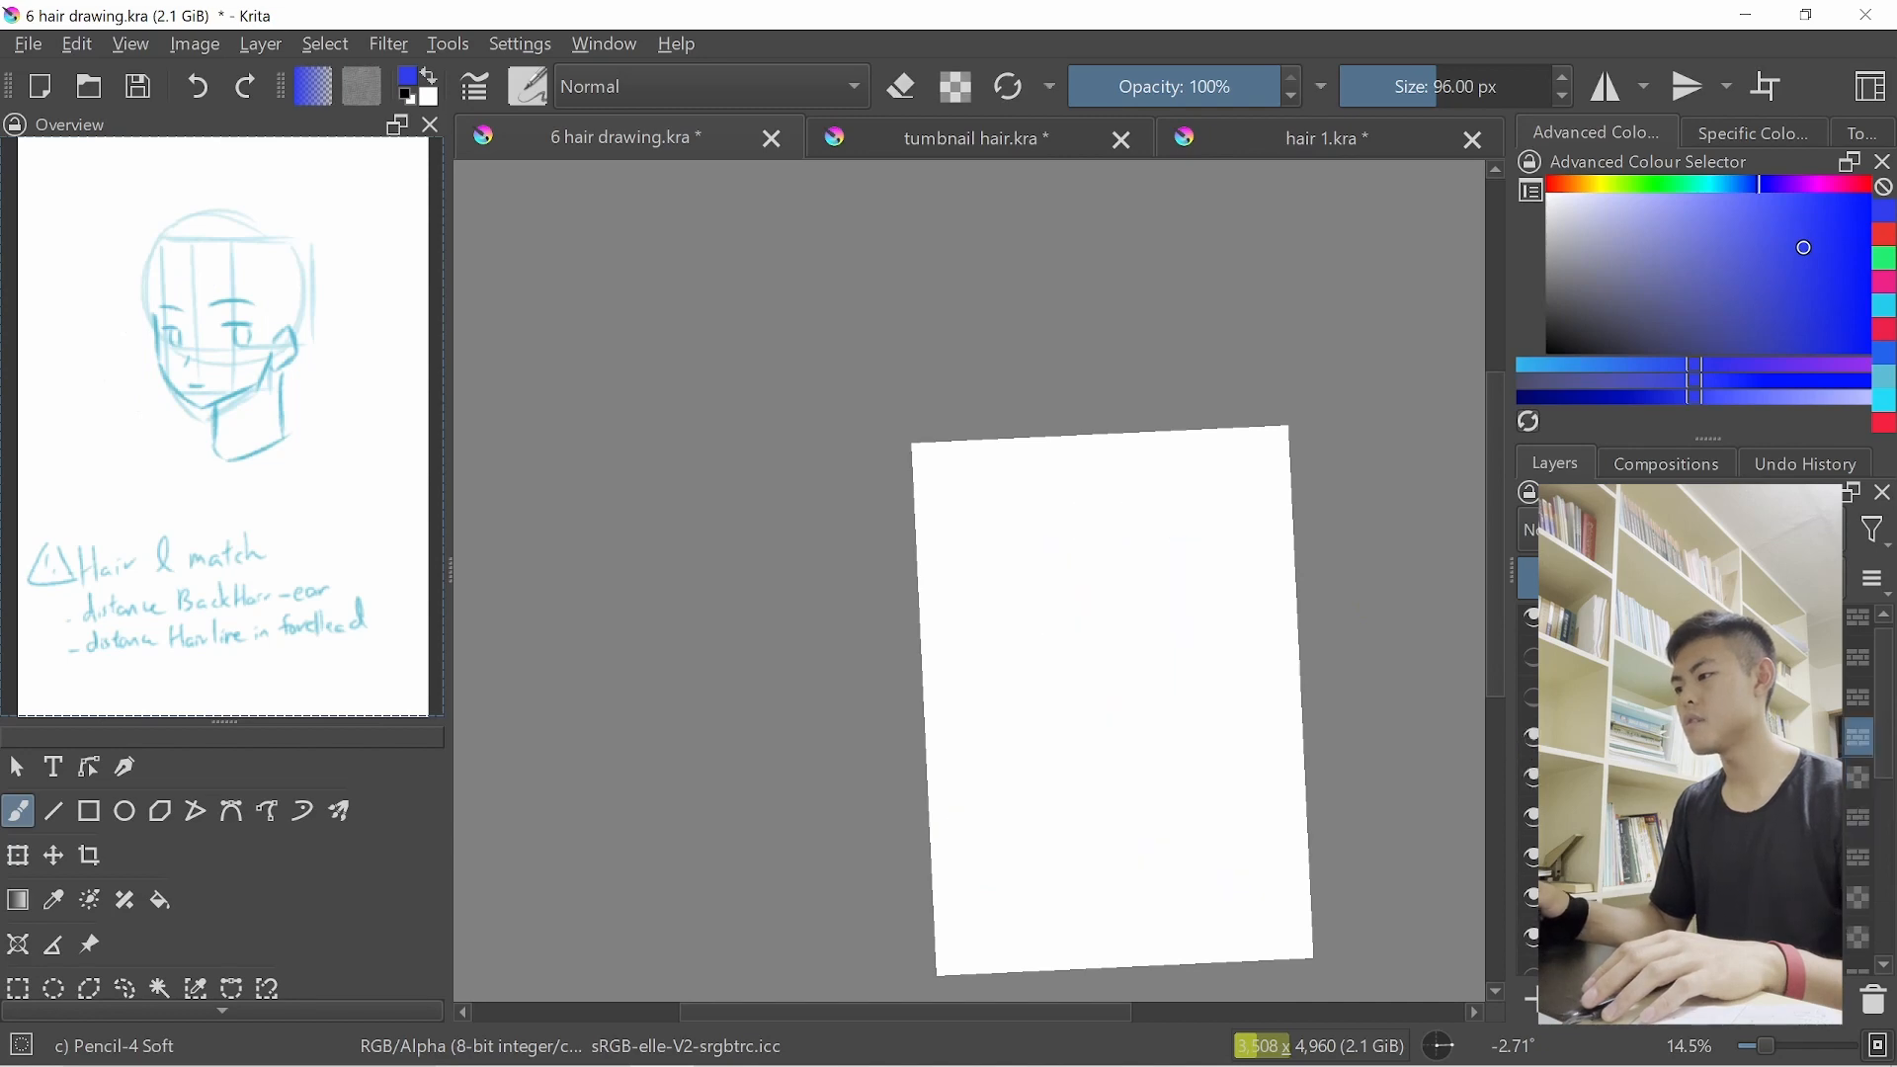
Show the seated girl sketch and hide its teal colour block layer
click(1532, 697)
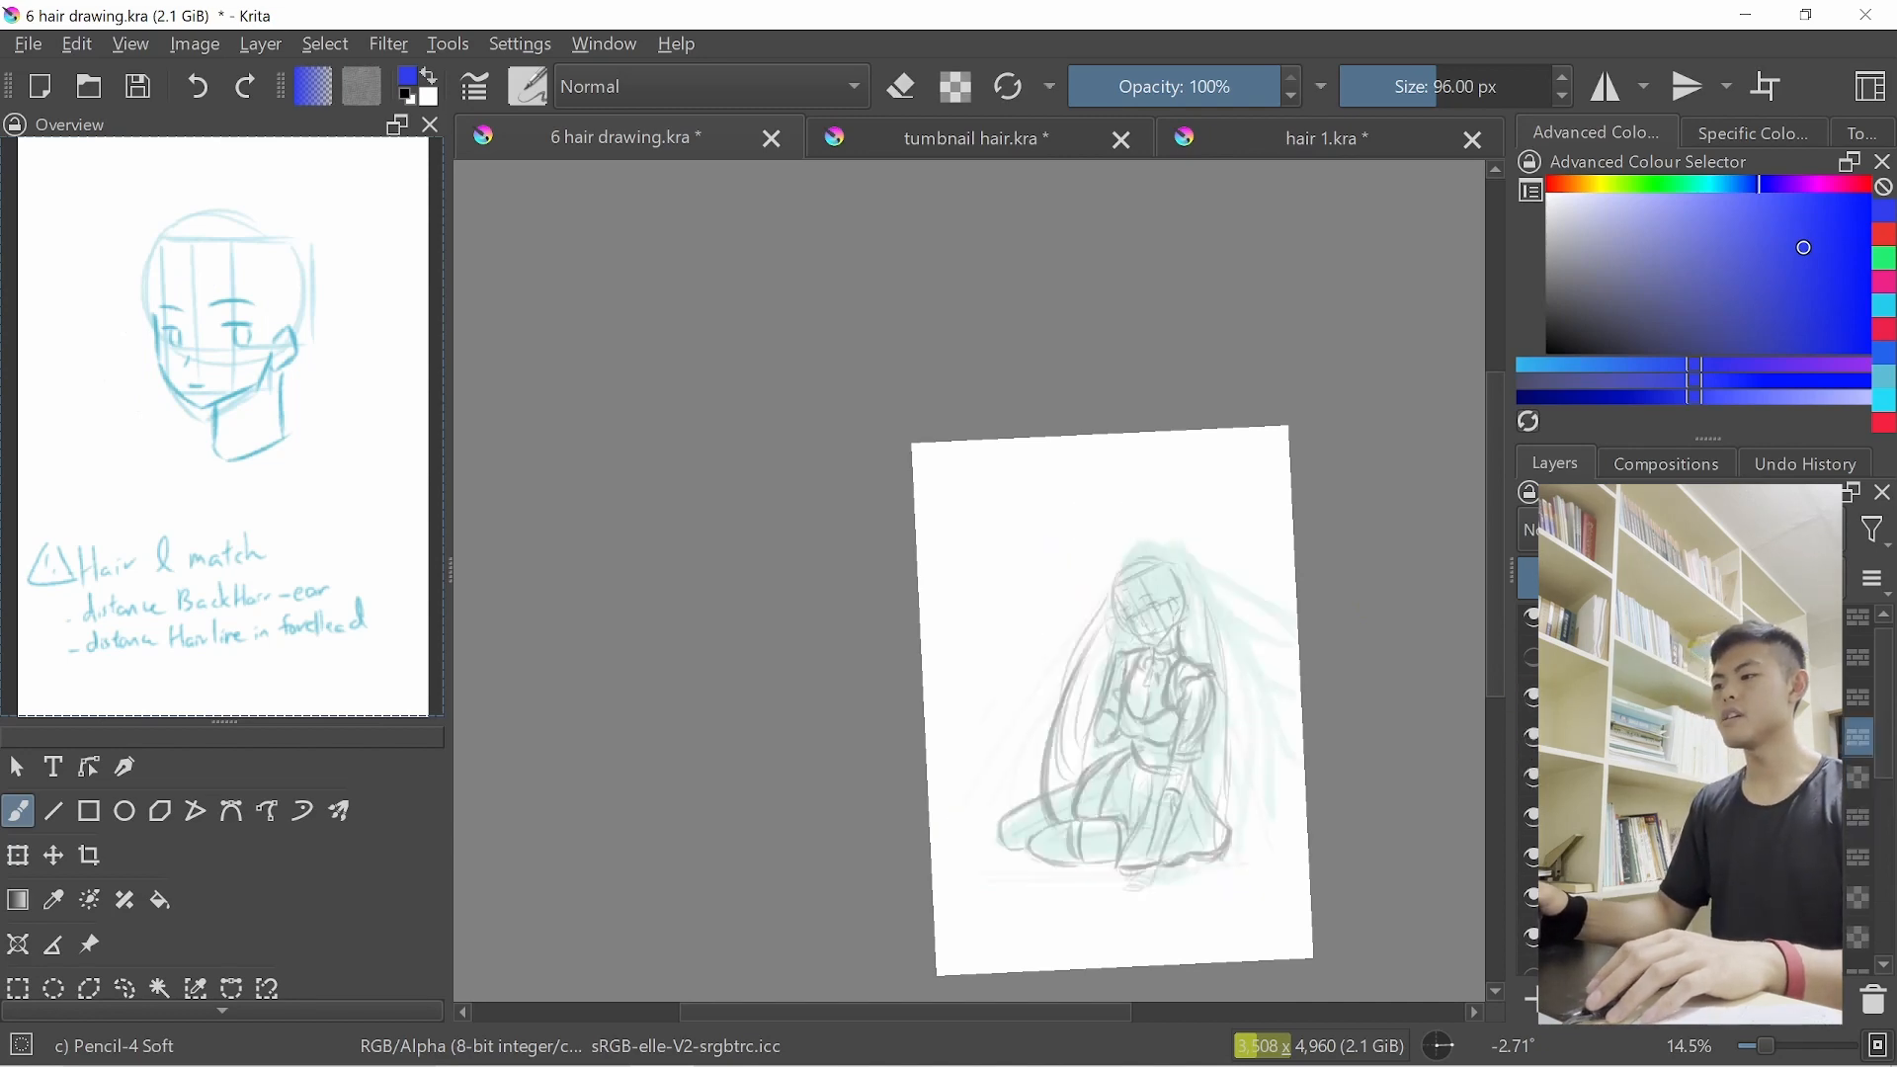
click(1640, 777)
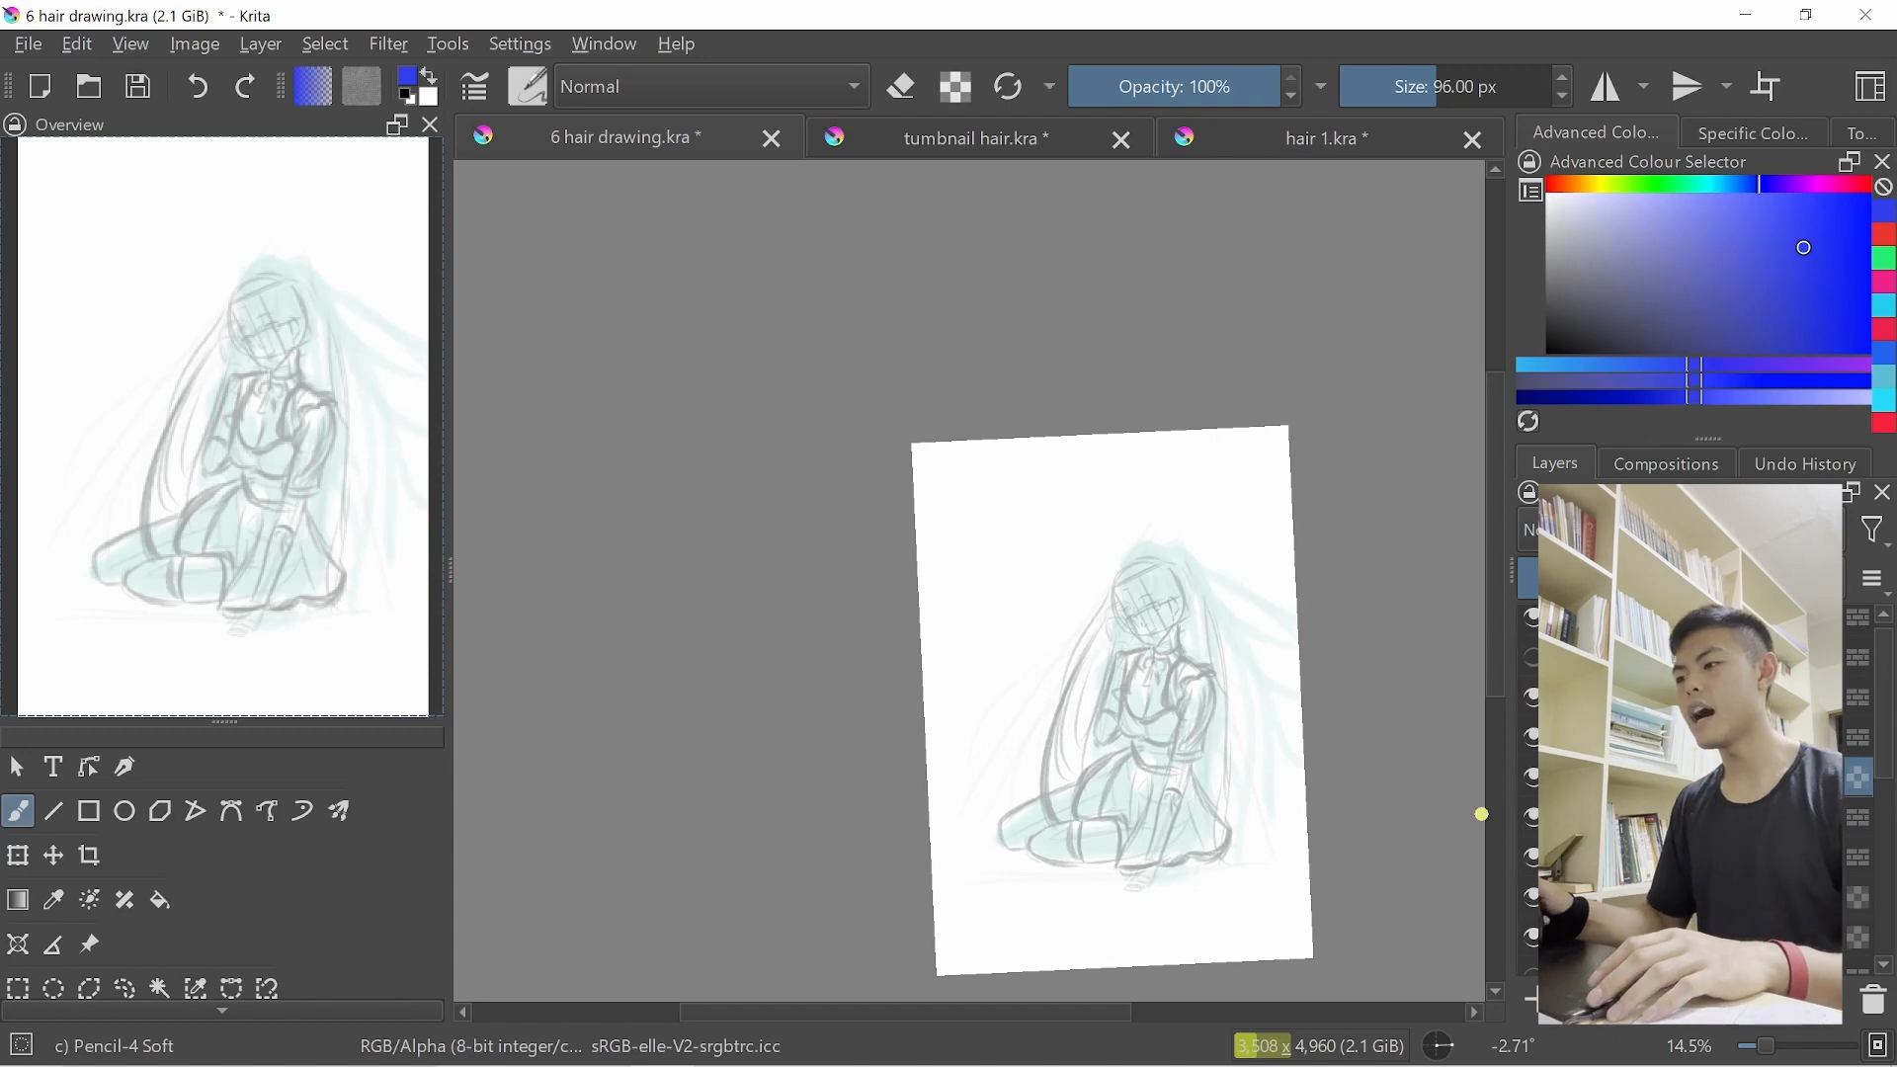
mouse_move(1885, 768)
mouse_down()
mouse_move(1888, 828)
mouse_move(1888, 722)
mouse_up()
click(1531, 801)
click(1660, 797)
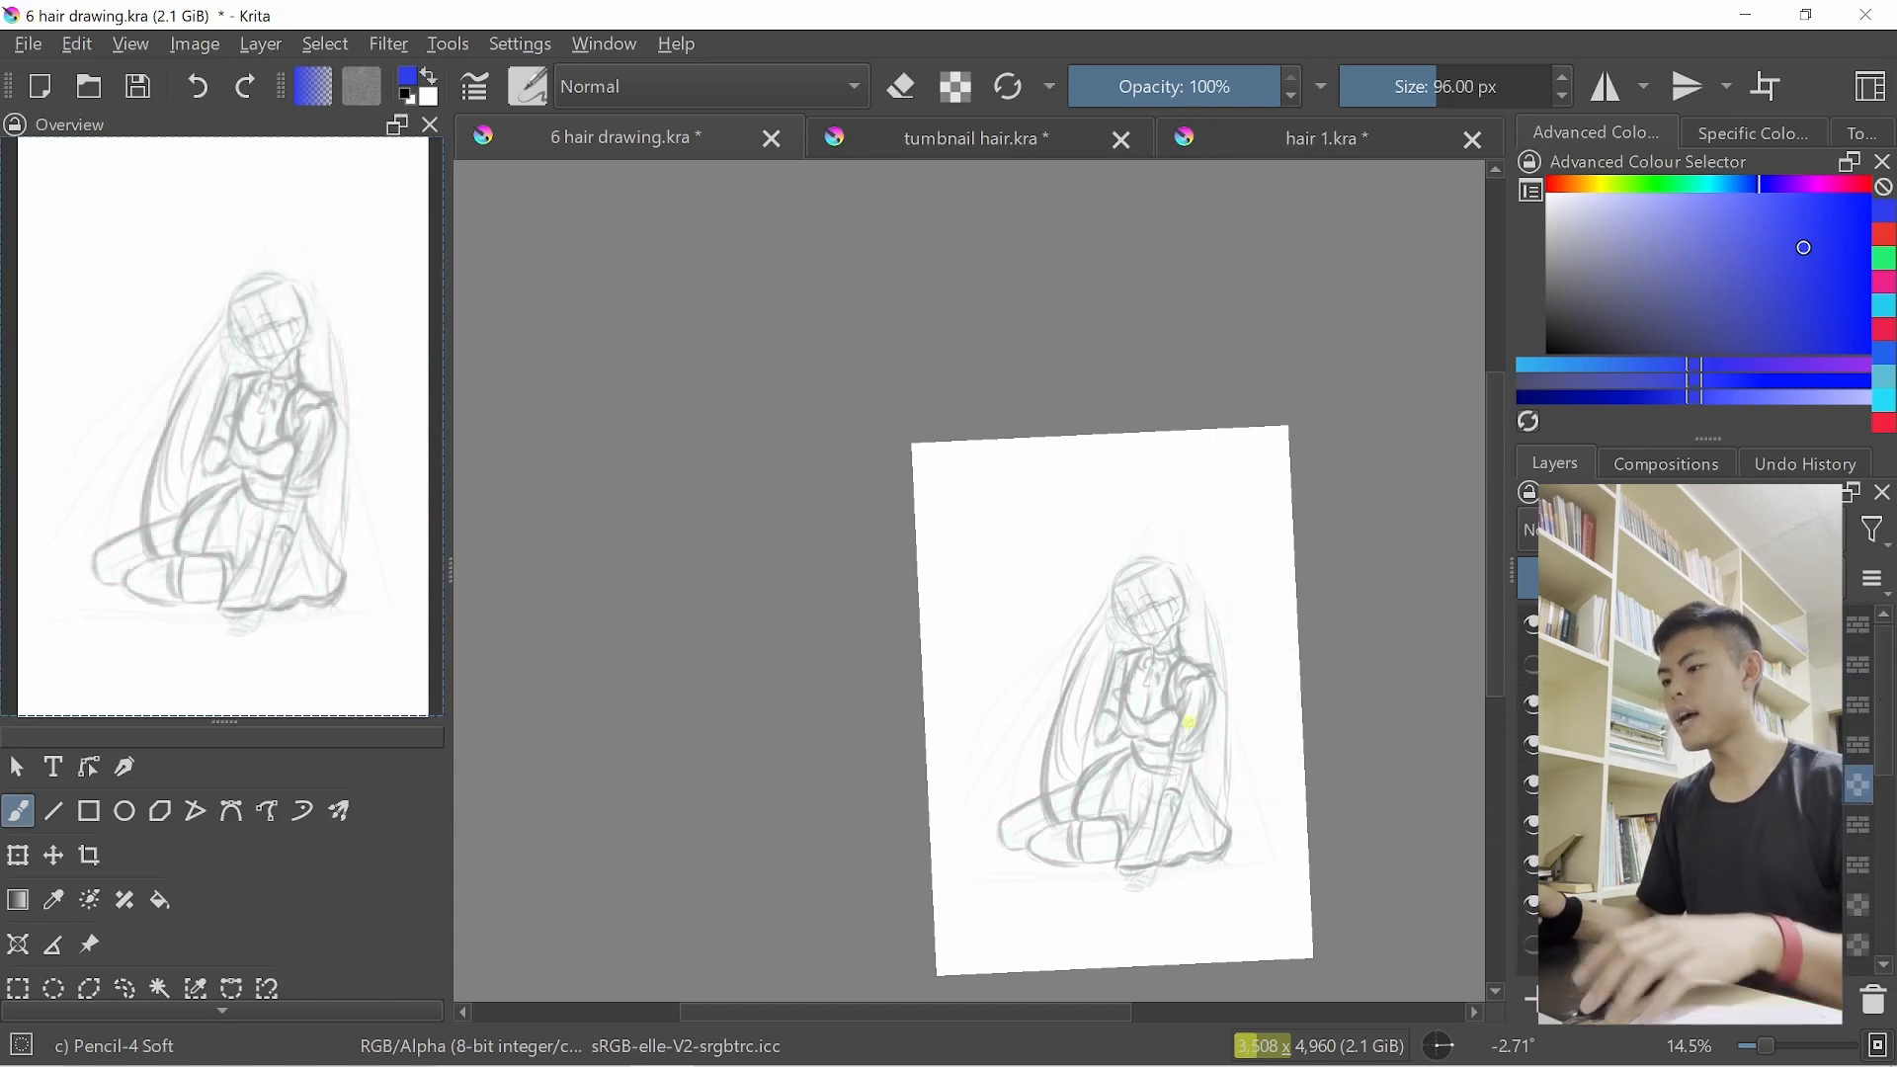
Duplicate the girl sketch layer, straighten the canvas, fade the sketch by lowering its opacity, and select the layer above it
key(ctrl+j)
key(5)
drag(1322, 759, 1276, 631)
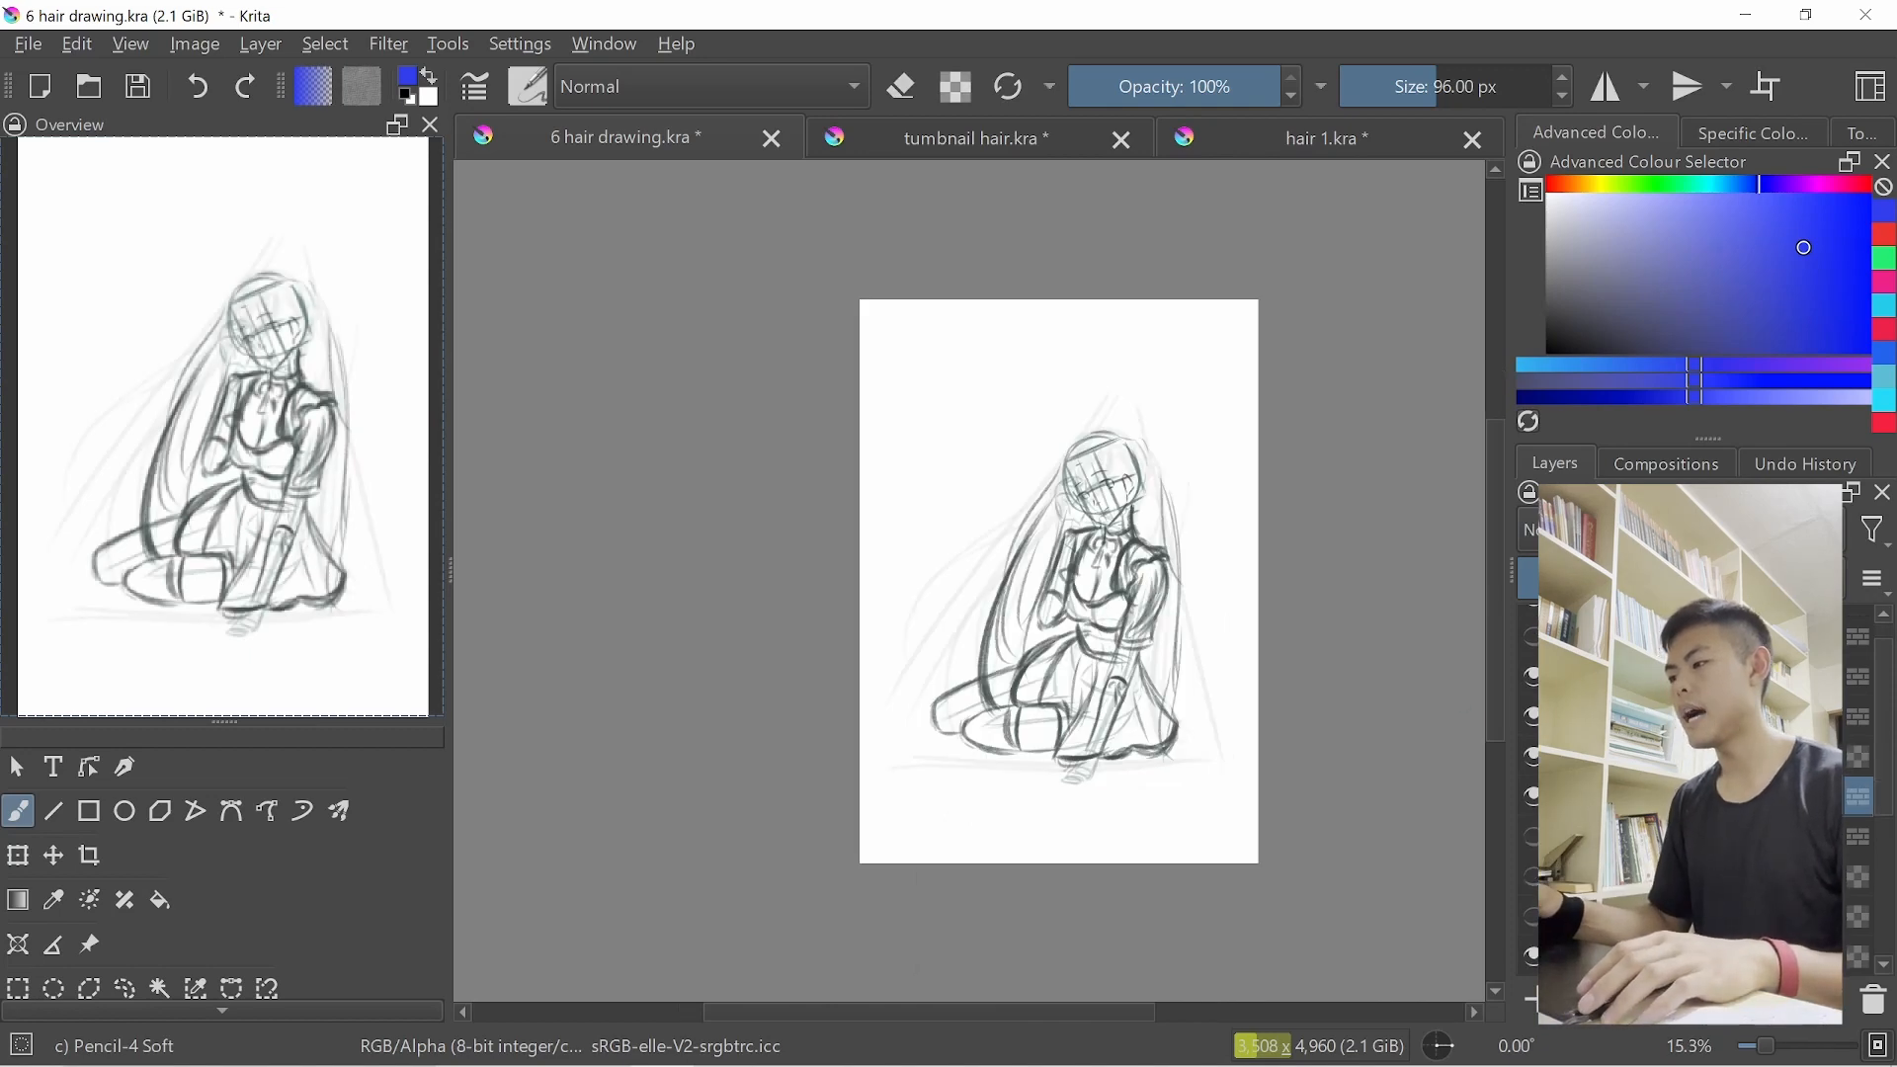
click(1660, 757)
click(1660, 796)
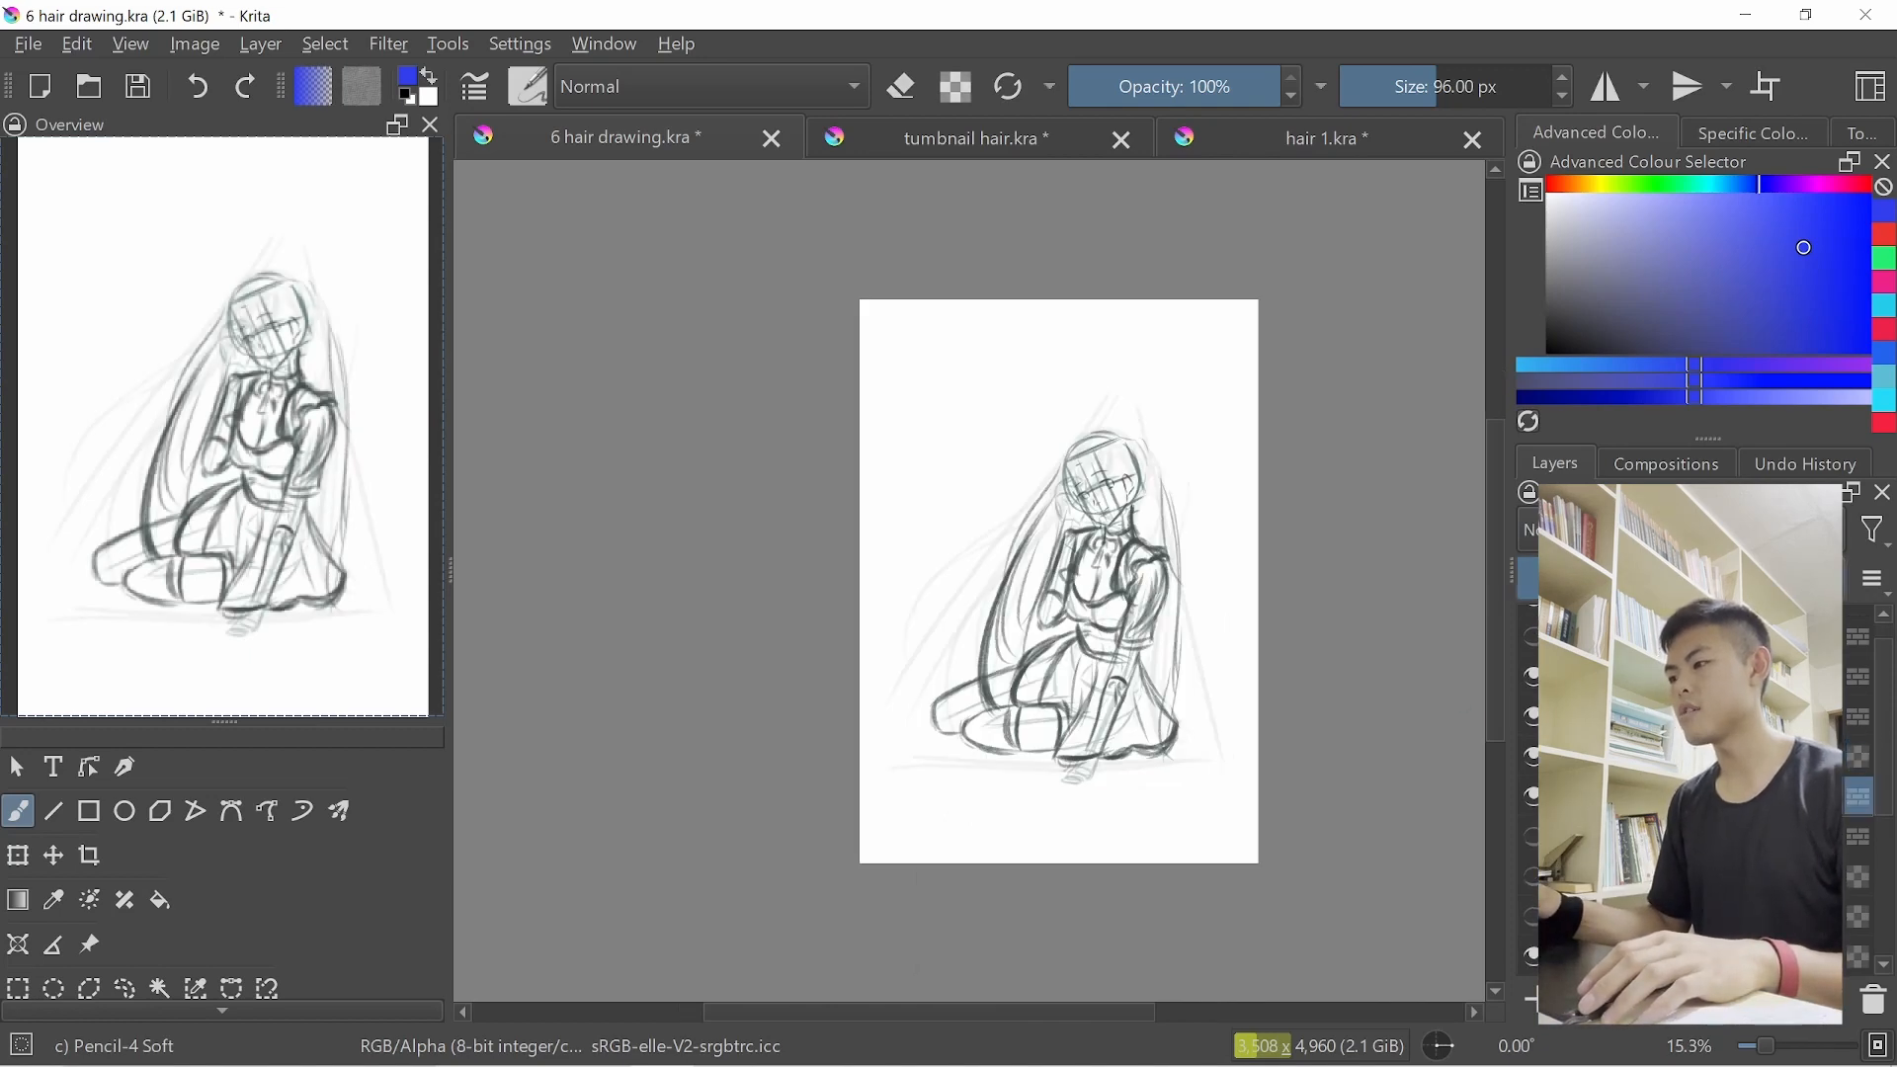
click(1648, 578)
click(1660, 757)
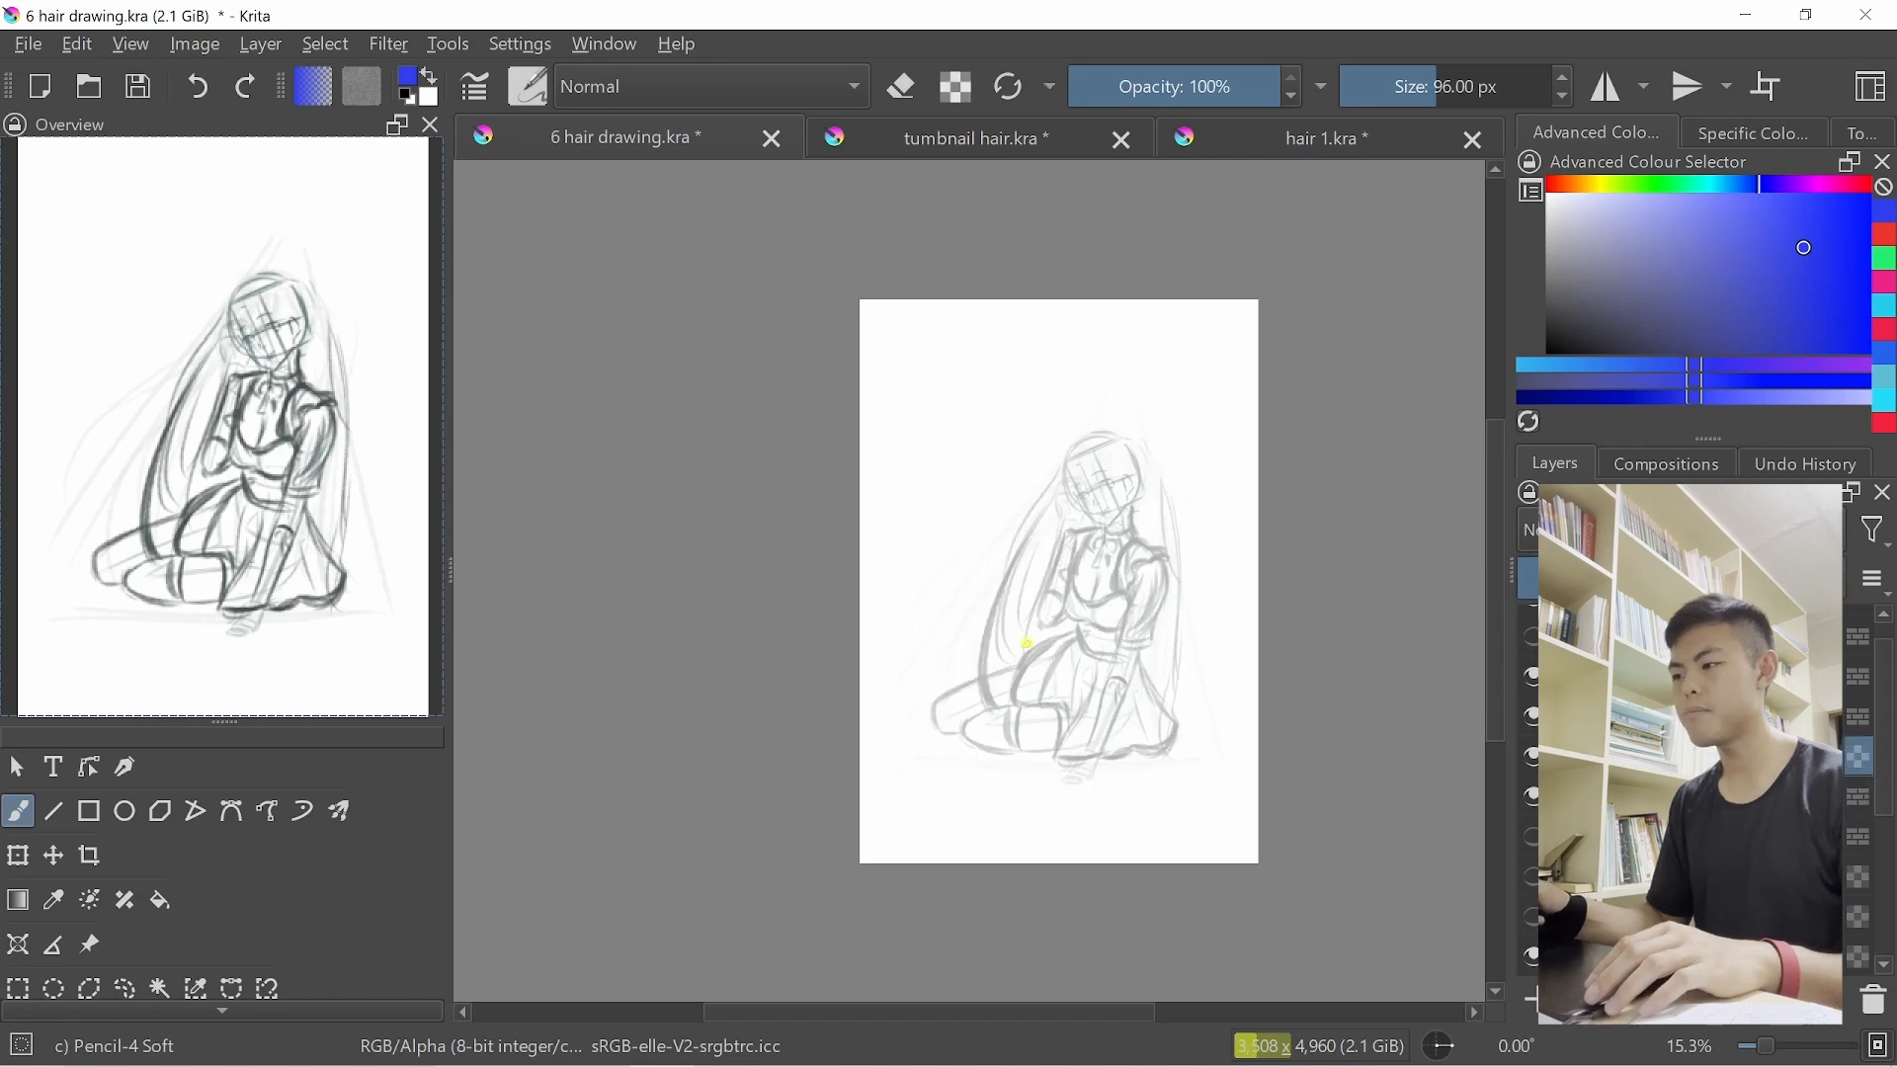
Try framing the seated girl with a triangle of straight blue lines, and undo all of them
scroll(1084, 597, up, 1)
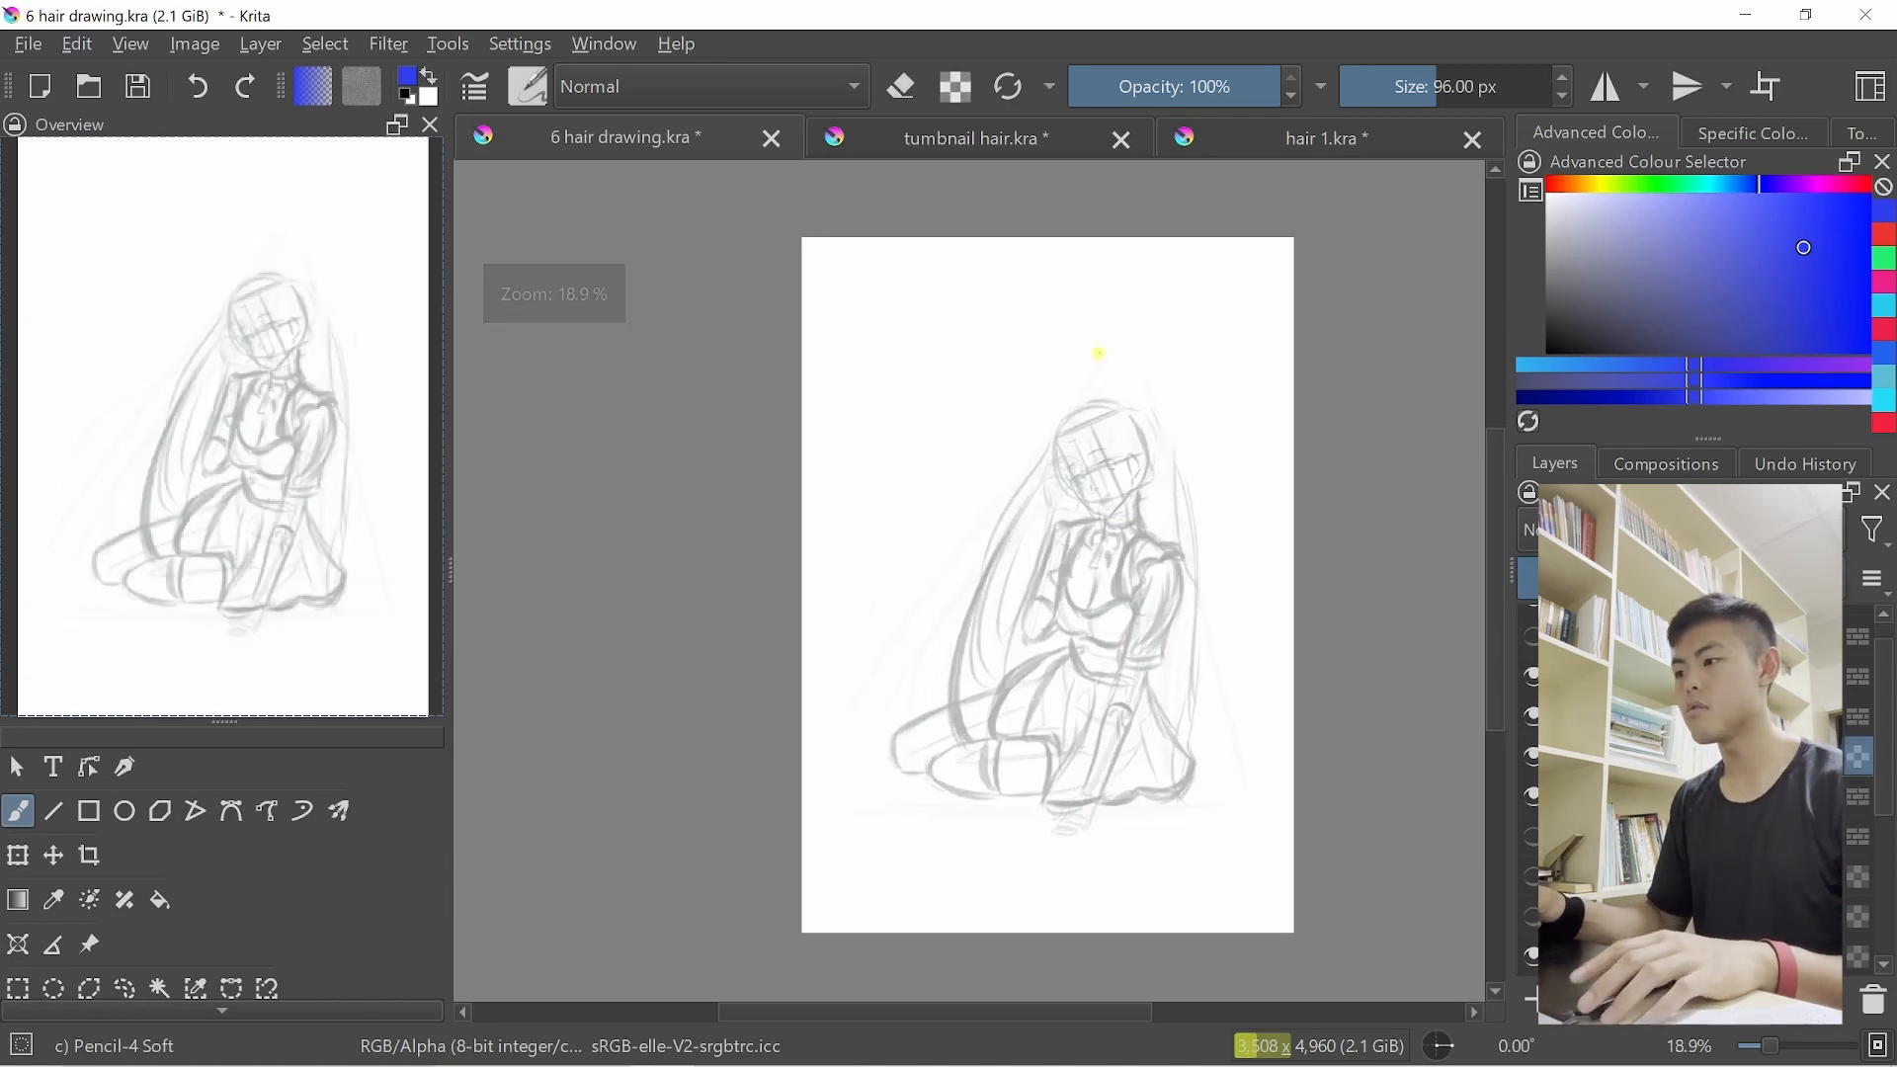
mouse_move(1105, 386)
mouse_down()
mouse_move(844, 726)
mouse_move(1168, 789)
mouse_move(1017, 828)
mouse_move(1254, 811)
mouse_up()
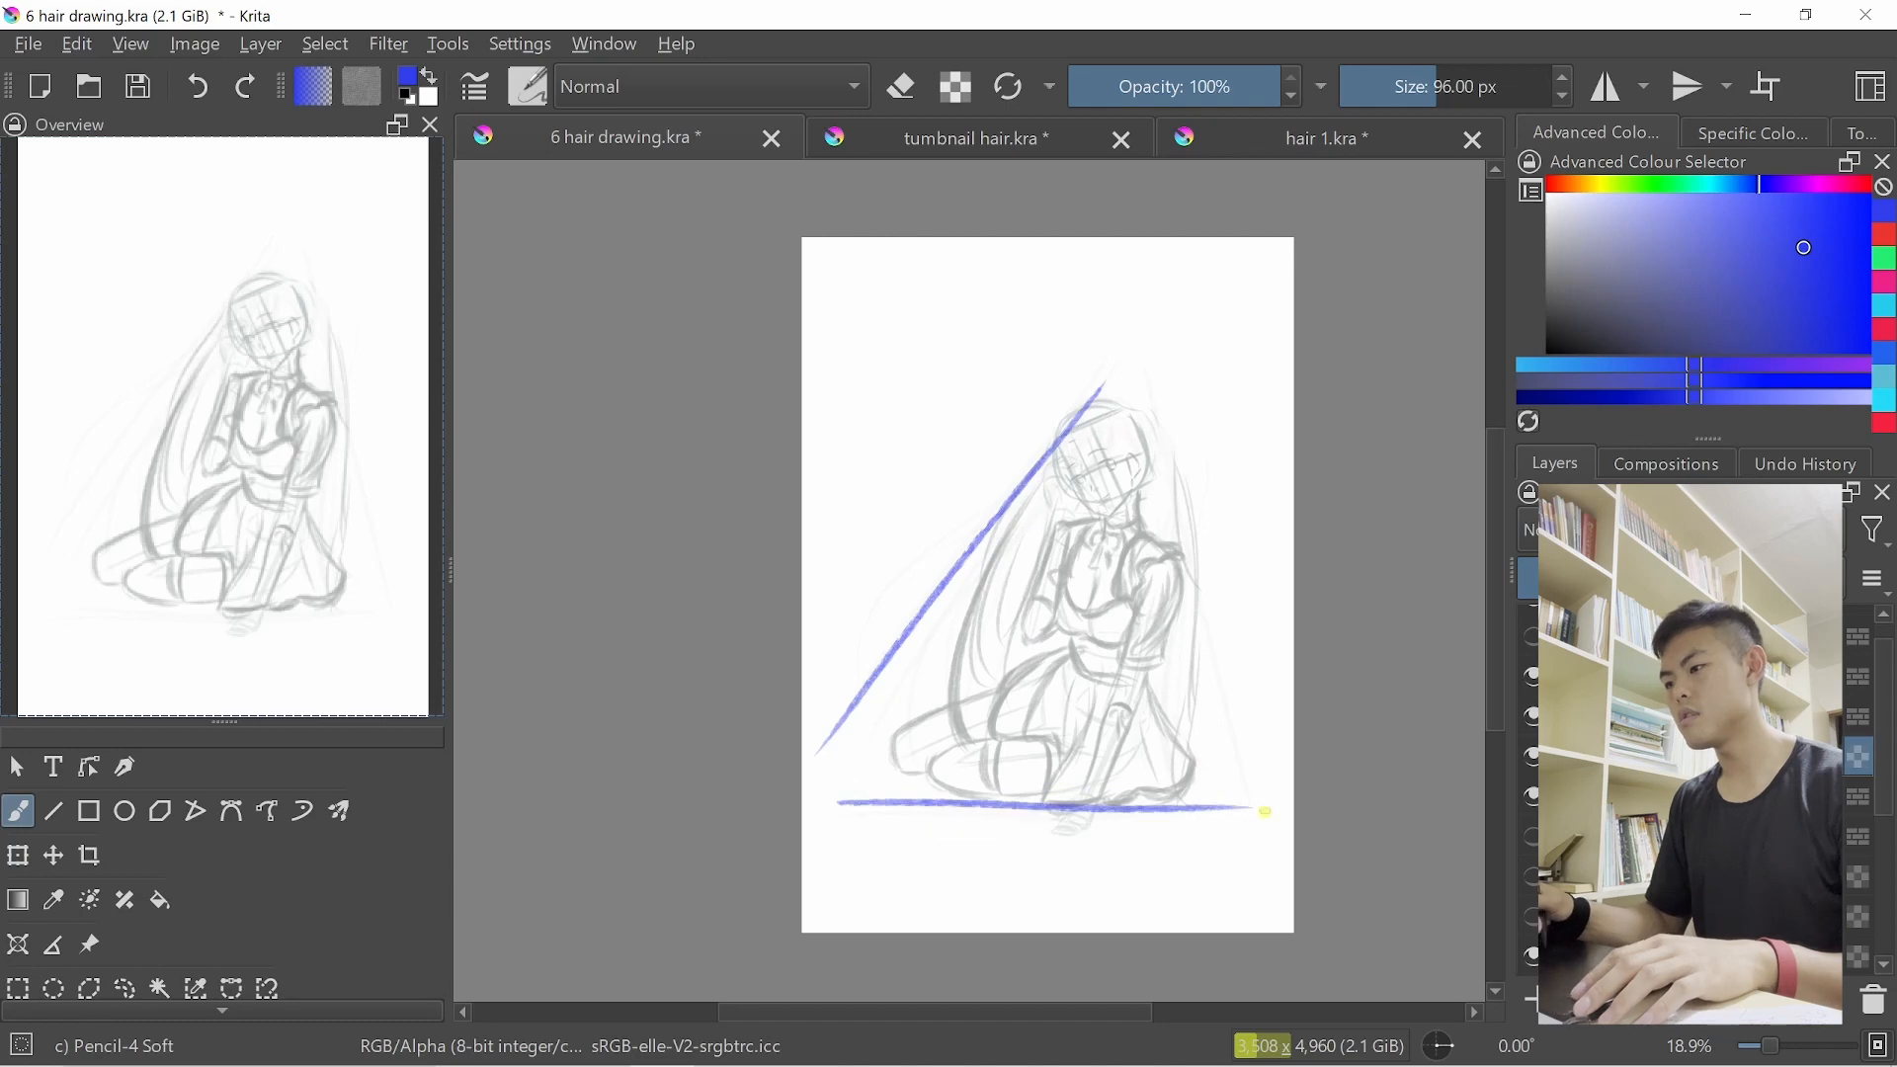
mouse_move(1130, 397)
mouse_down()
mouse_move(1240, 822)
mouse_move(1242, 798)
mouse_up()
key(ctrl+z)
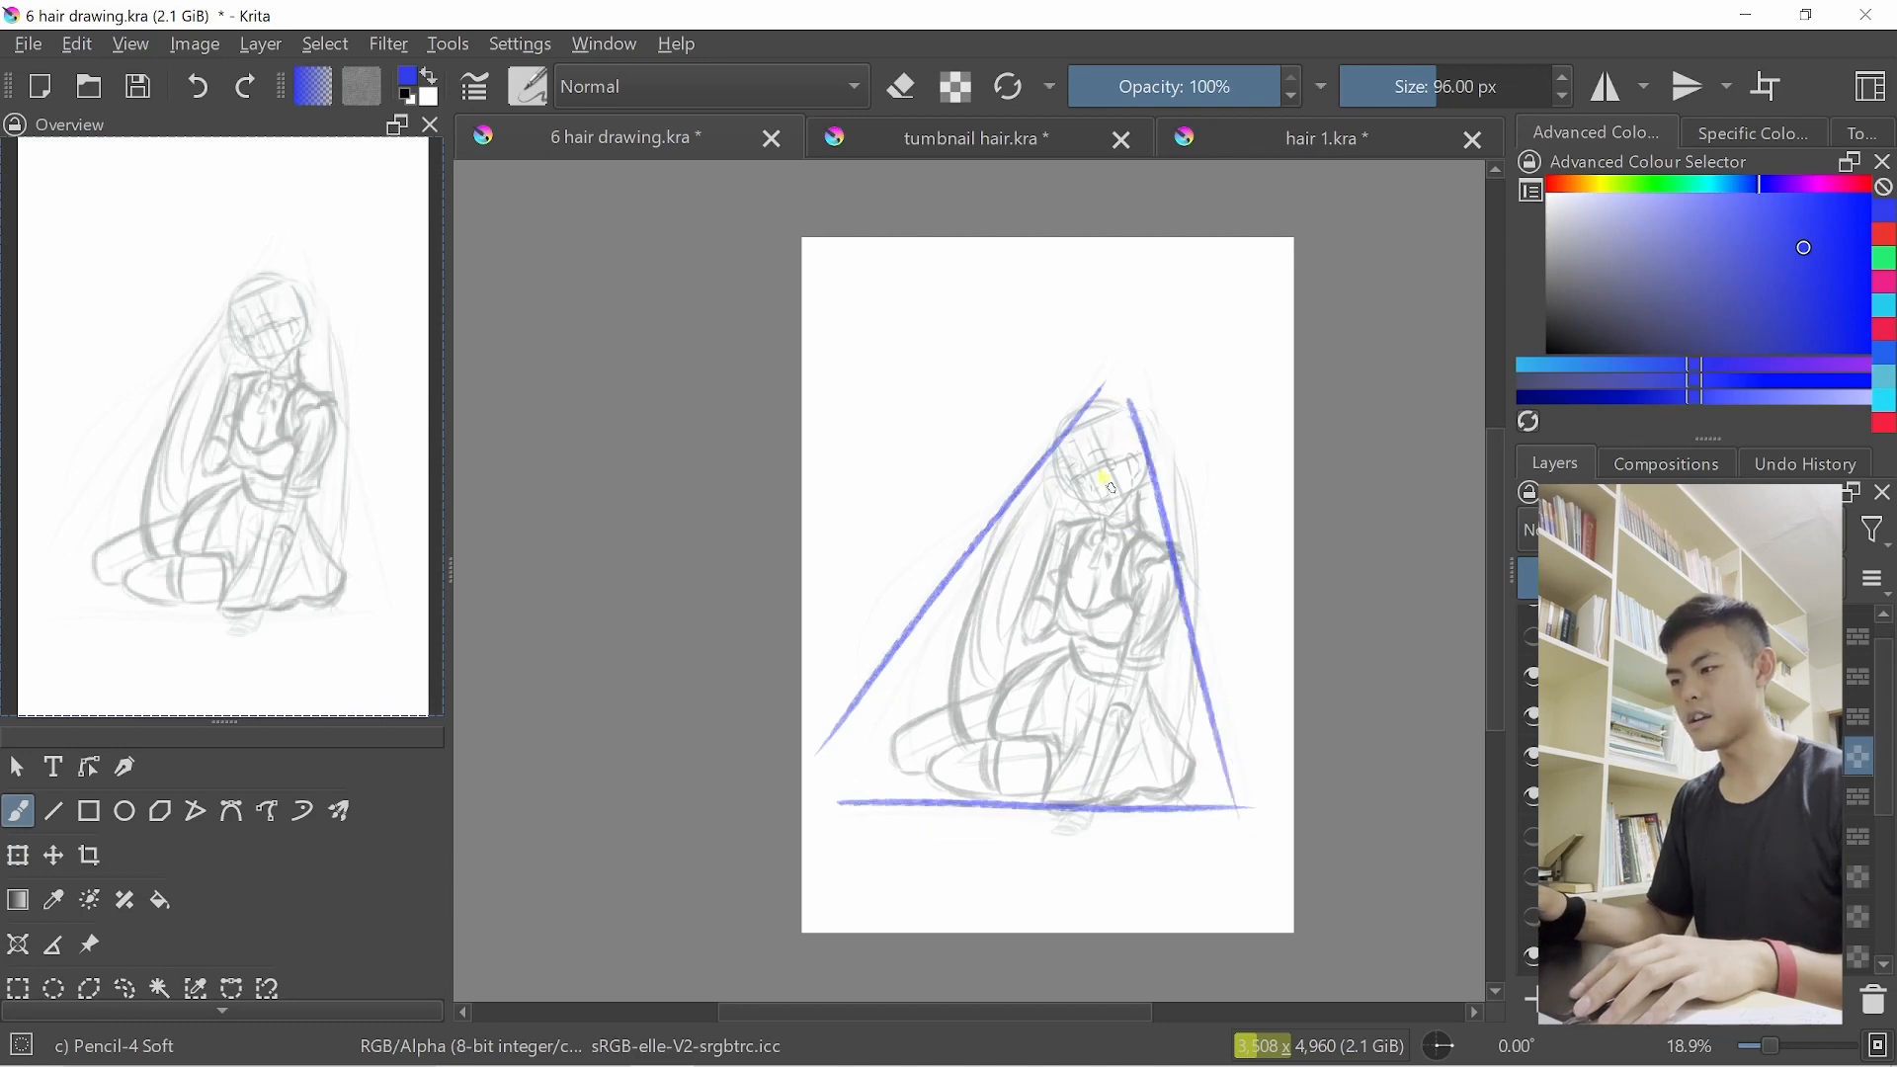
key(ctrl+z)
mouse_move(1102, 397)
mouse_down()
mouse_move(1246, 833)
mouse_move(1231, 779)
mouse_up()
key(ctrl+z)
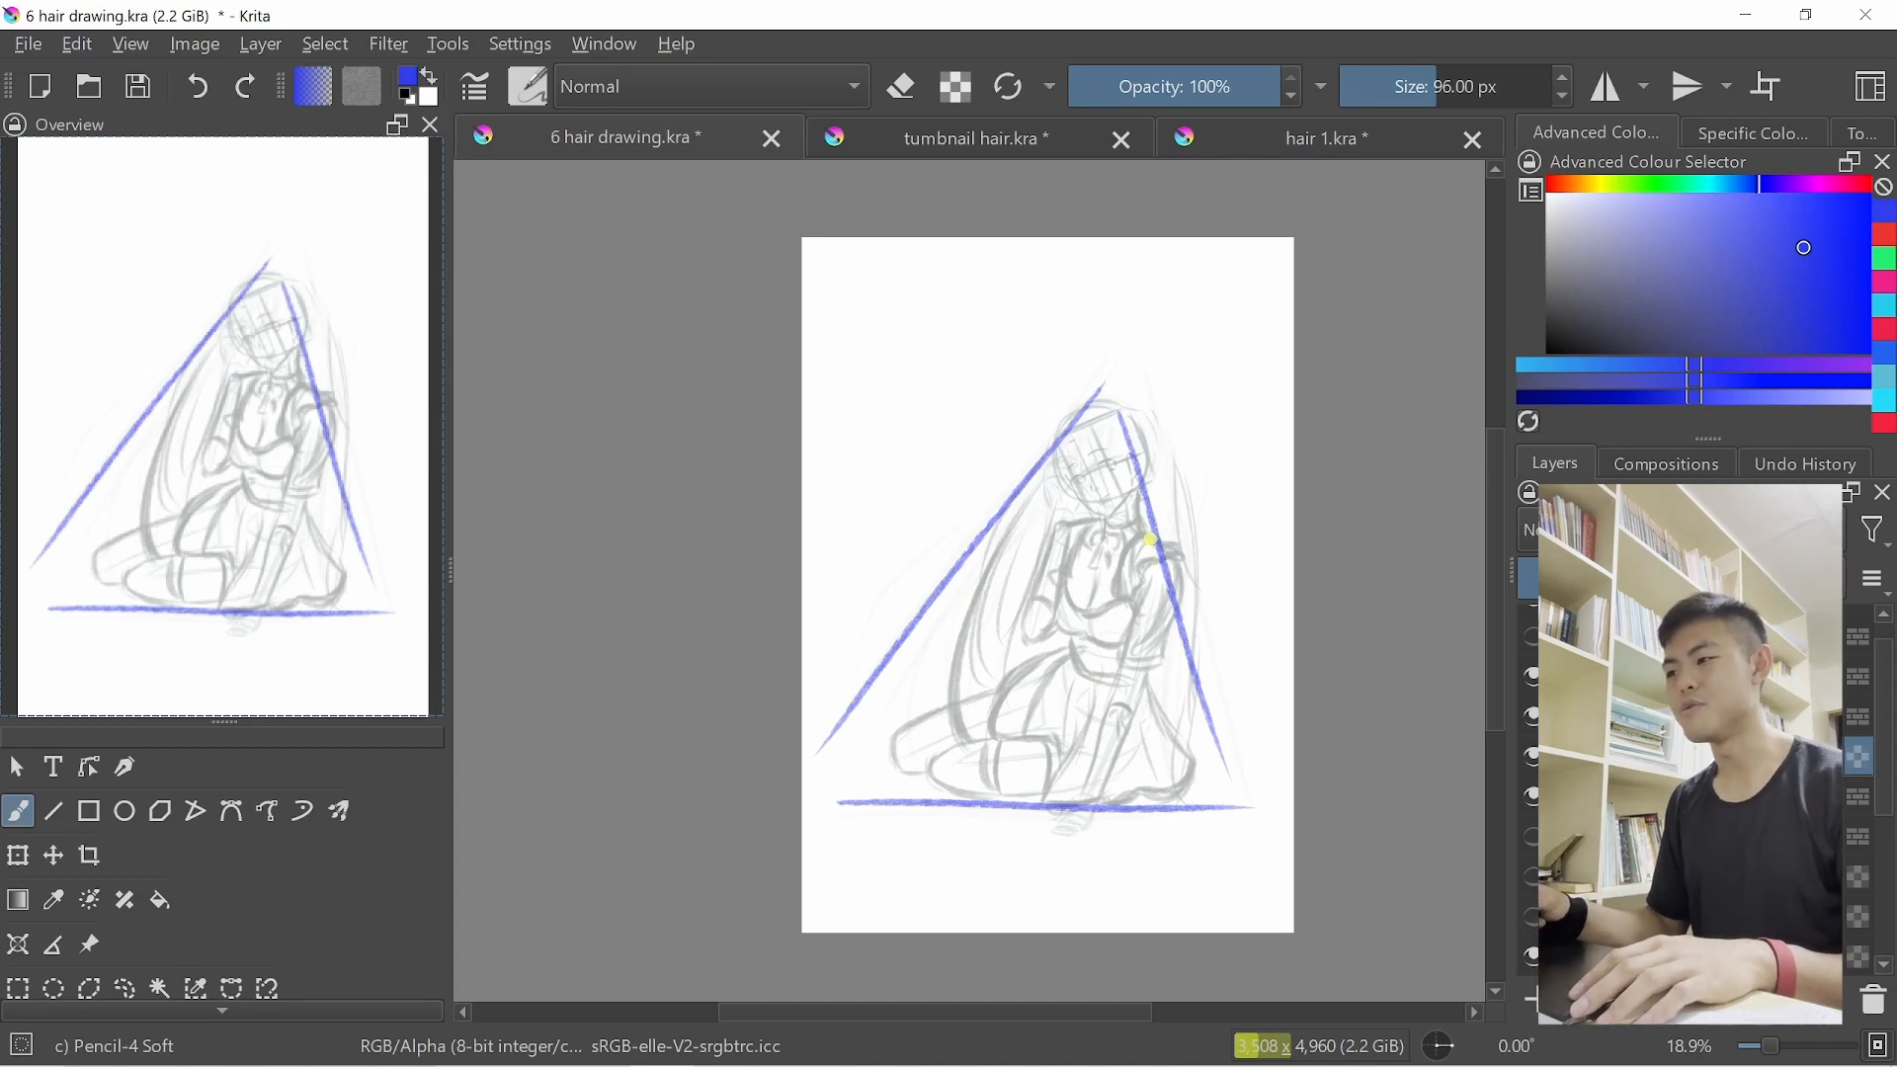
key(ctrl+z)
key(ctrl+z)
key(ctrl+z)
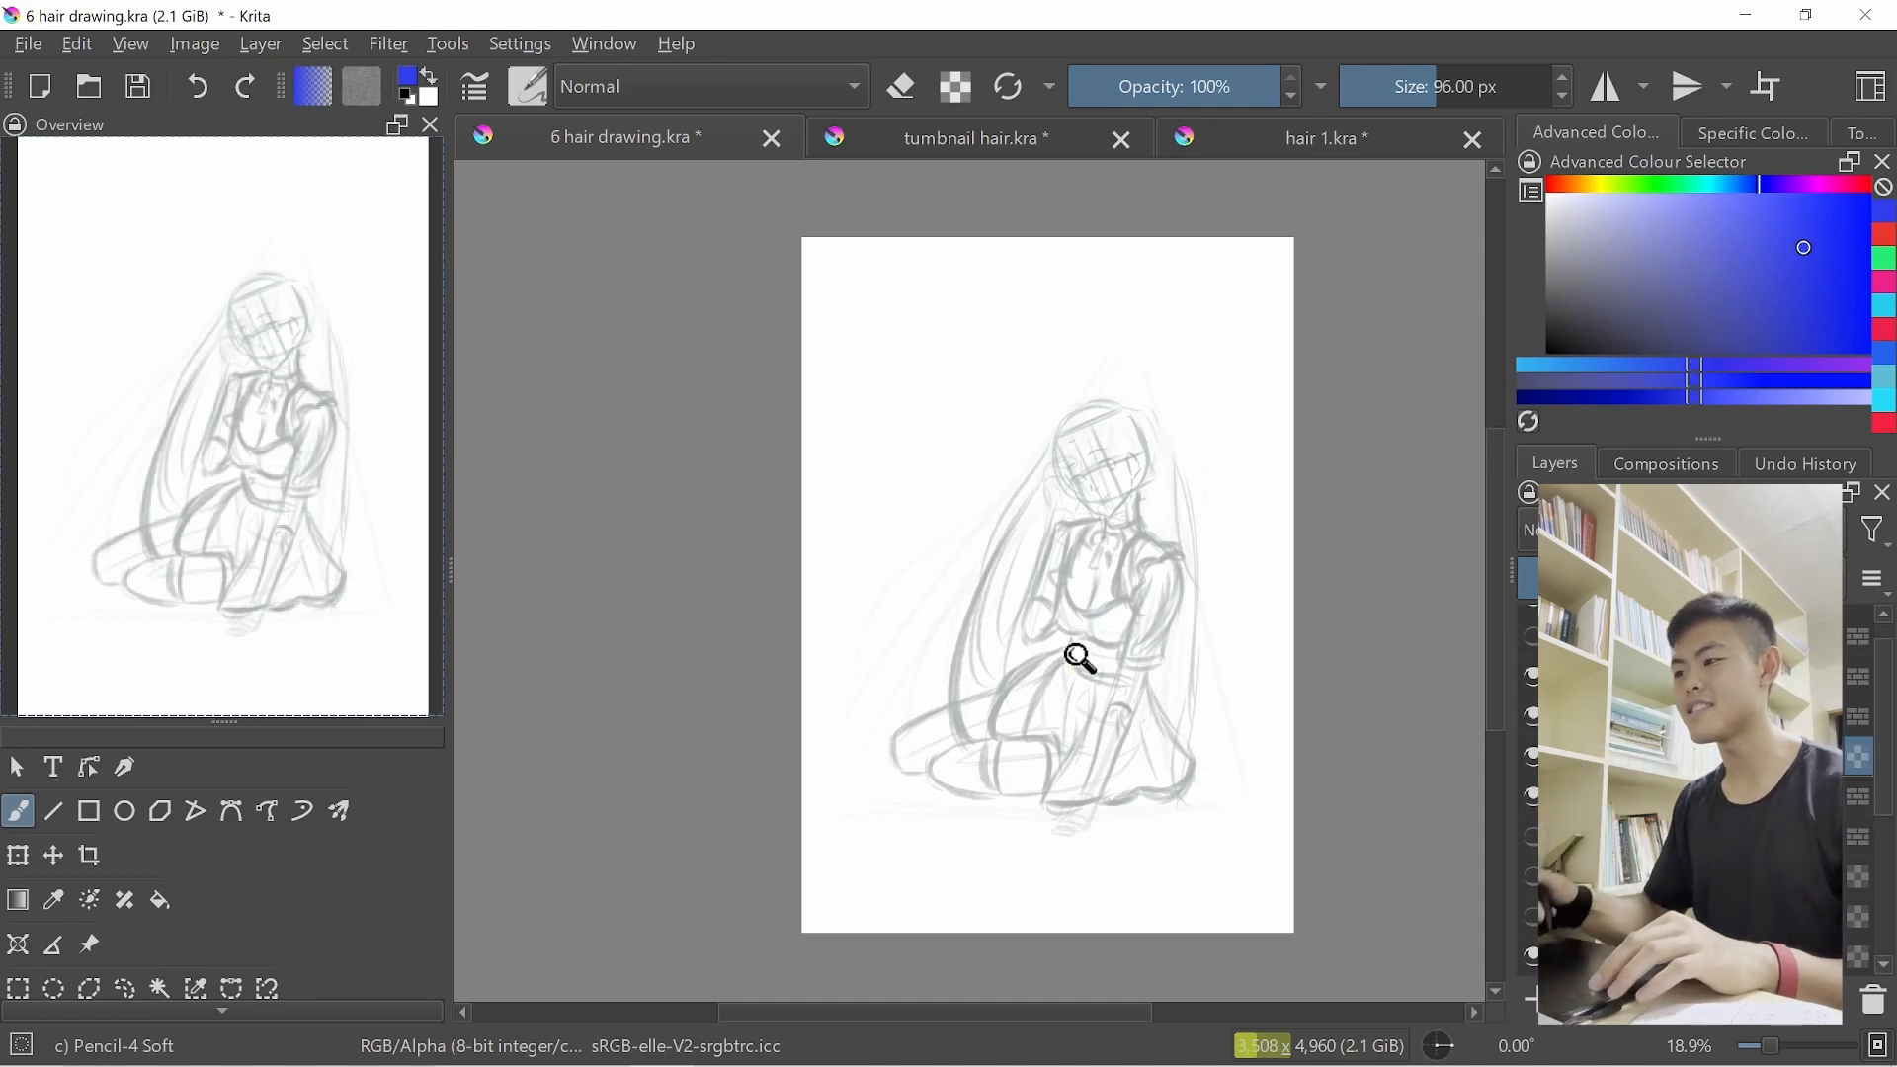
Try long flowing hair strands down the right side of the seated girl, and undo them
drag(1077, 653, 1072, 580)
mouse_move(1158, 387)
mouse_down()
mouse_move(1132, 836)
mouse_move(1140, 776)
mouse_up()
key(ctrl+z)
drag(1155, 568, 1170, 769)
drag(1167, 514, 1184, 786)
key(ctrl+z)
drag(1156, 564, 1196, 788)
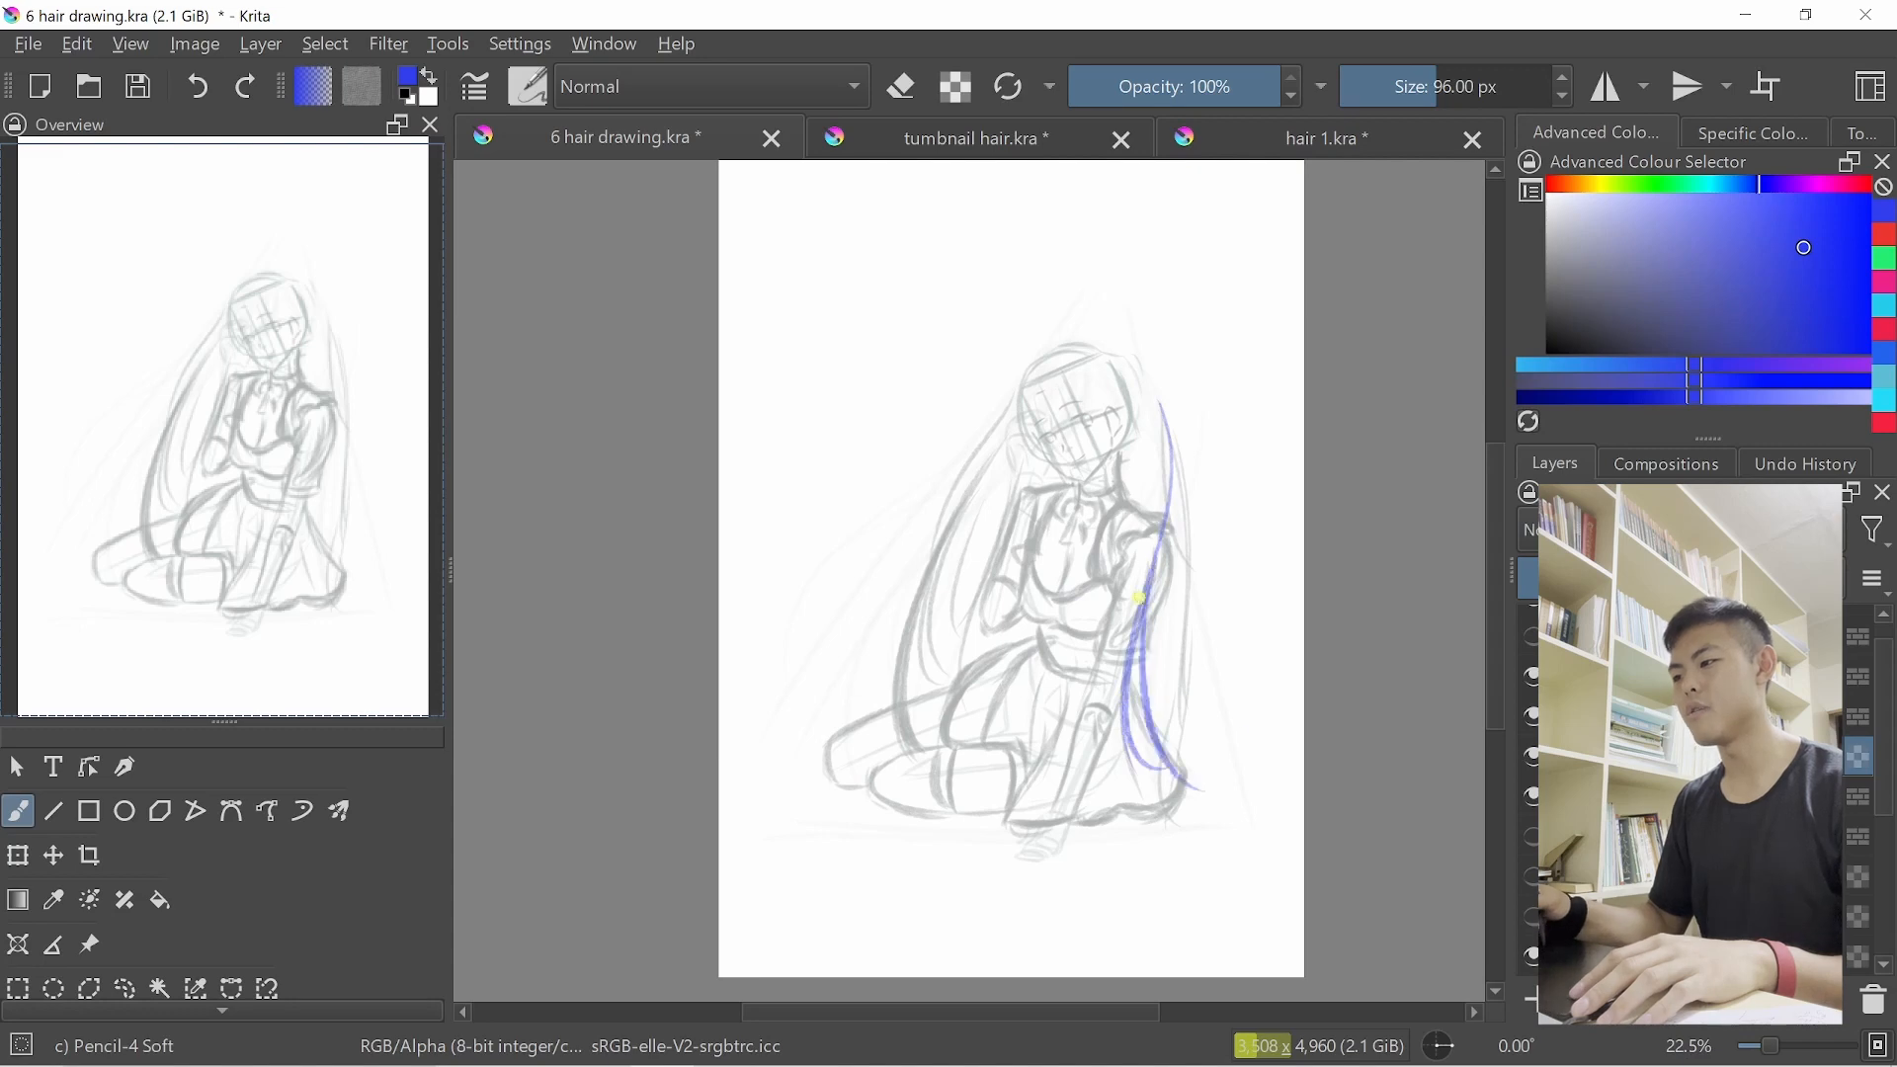
key(ctrl+z)
key(ctrl+z)
key(ctrl+z)
Try a long curved hair strand sweeping from the head down the girl's left side, and undo every attempt
drag(1019, 396, 888, 666)
key(ctrl+z)
drag(997, 429, 875, 736)
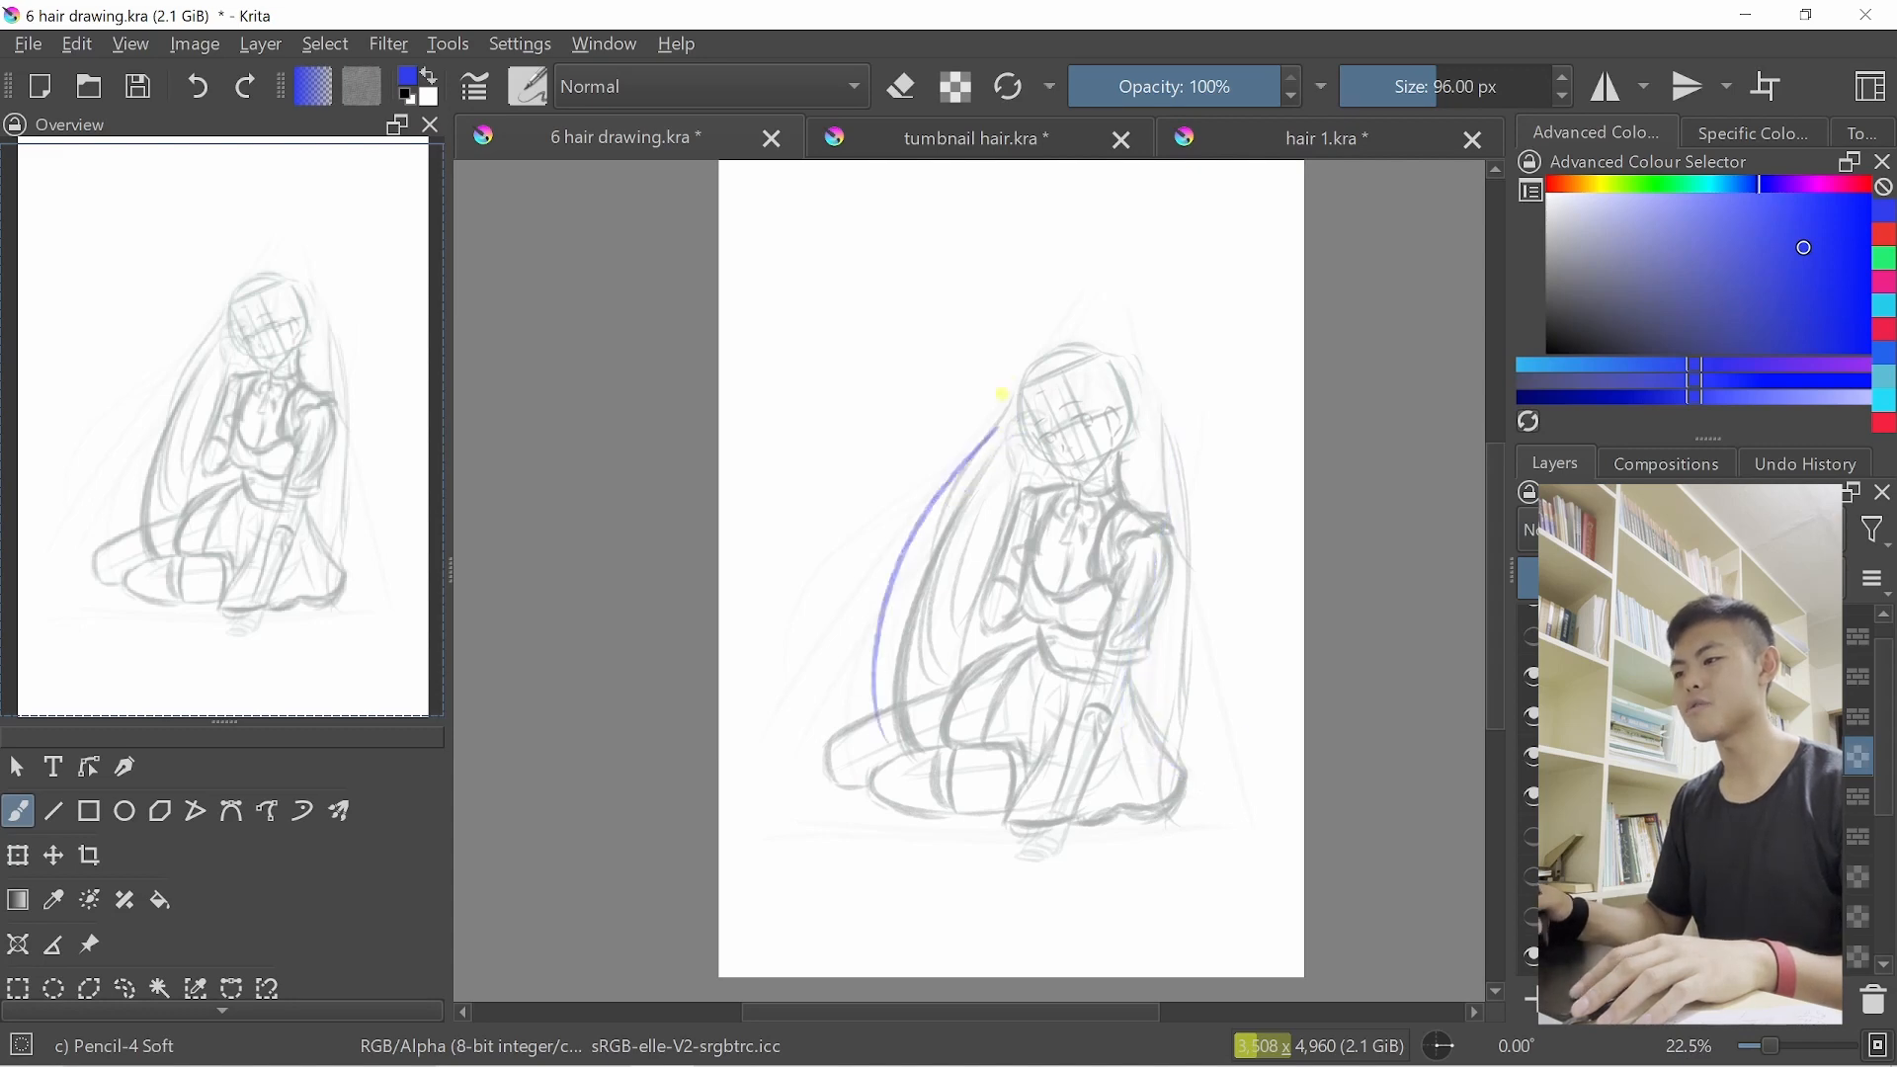
key(ctrl+z)
key(ctrl+z)
mouse_move(996, 409)
mouse_down()
mouse_move(849, 722)
mouse_move(858, 704)
mouse_up()
key(ctrl+z)
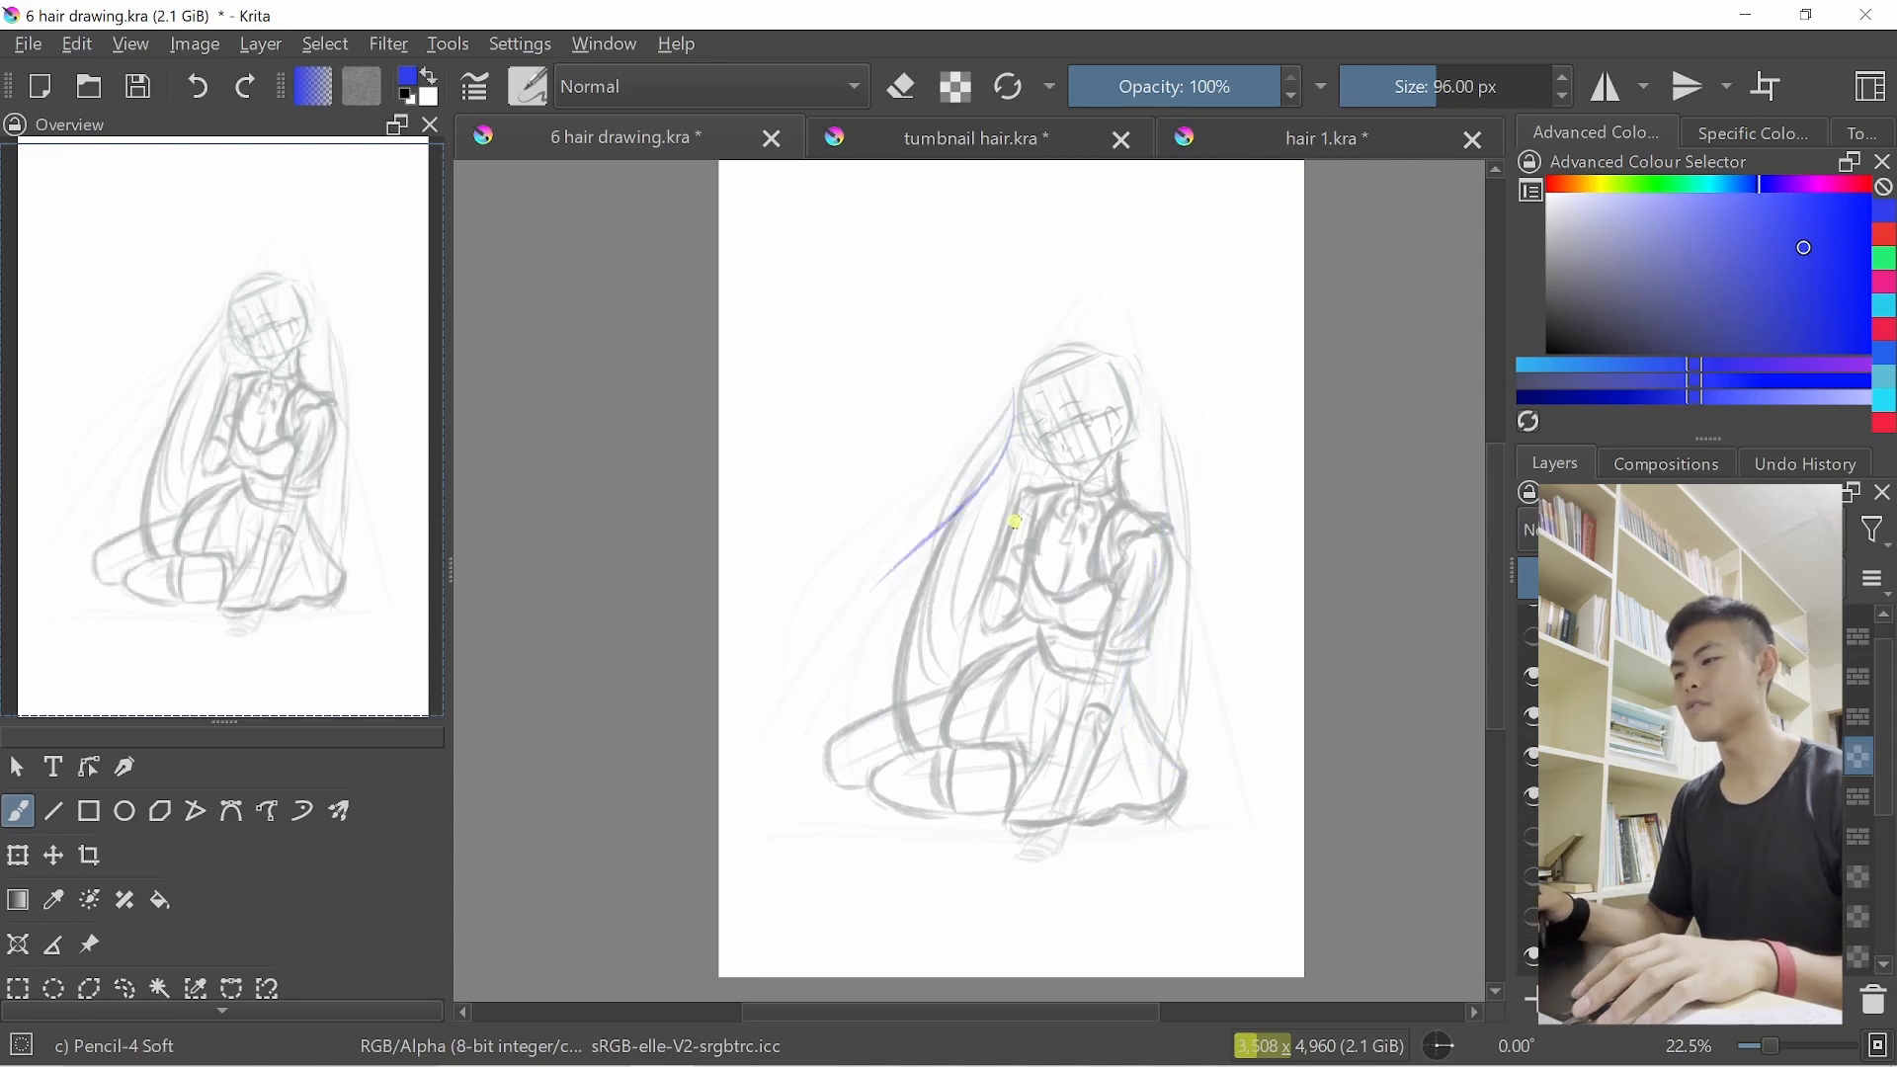
key(ctrl+z)
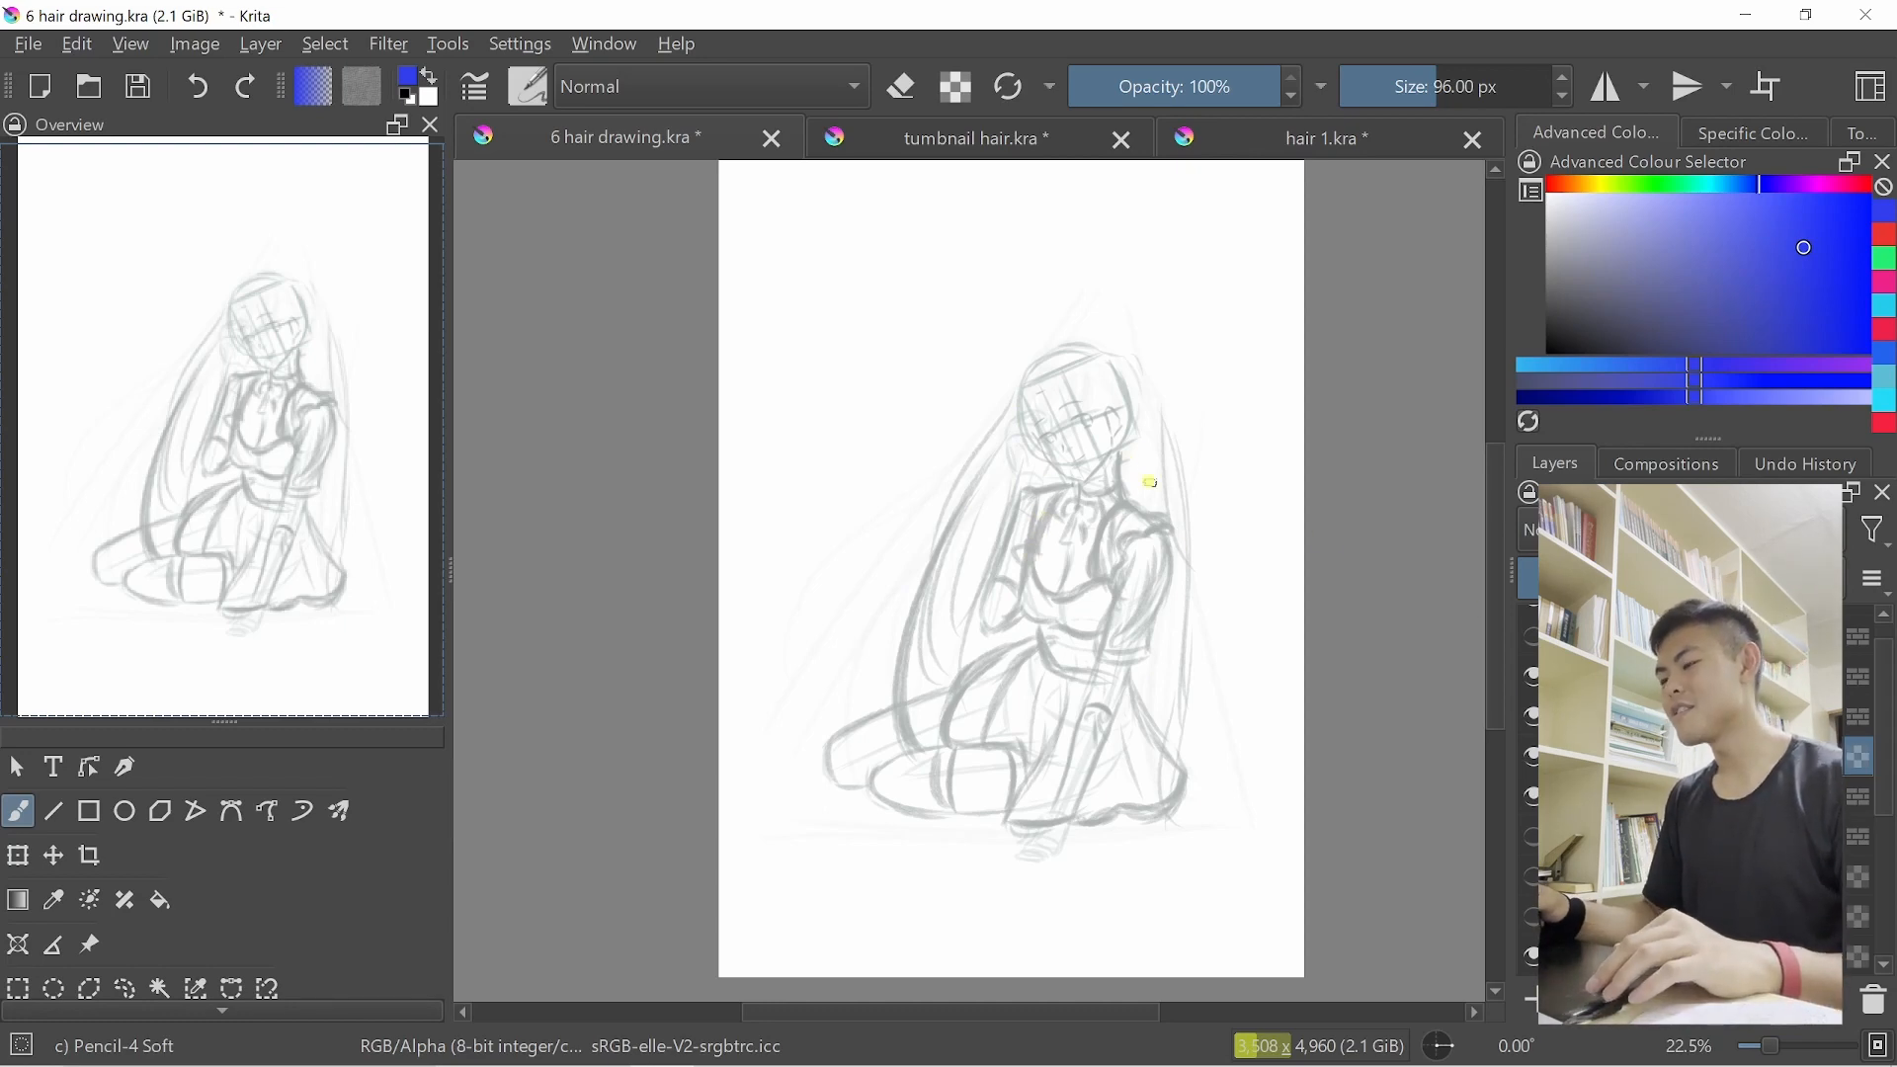
Enlarge the brush to 135 px and dab the fringe's starting point on the upper left of the girl's forehead
key(bracketright)
key(bracketright)
key(bracketright)
key(bracketright)
key(bracketright)
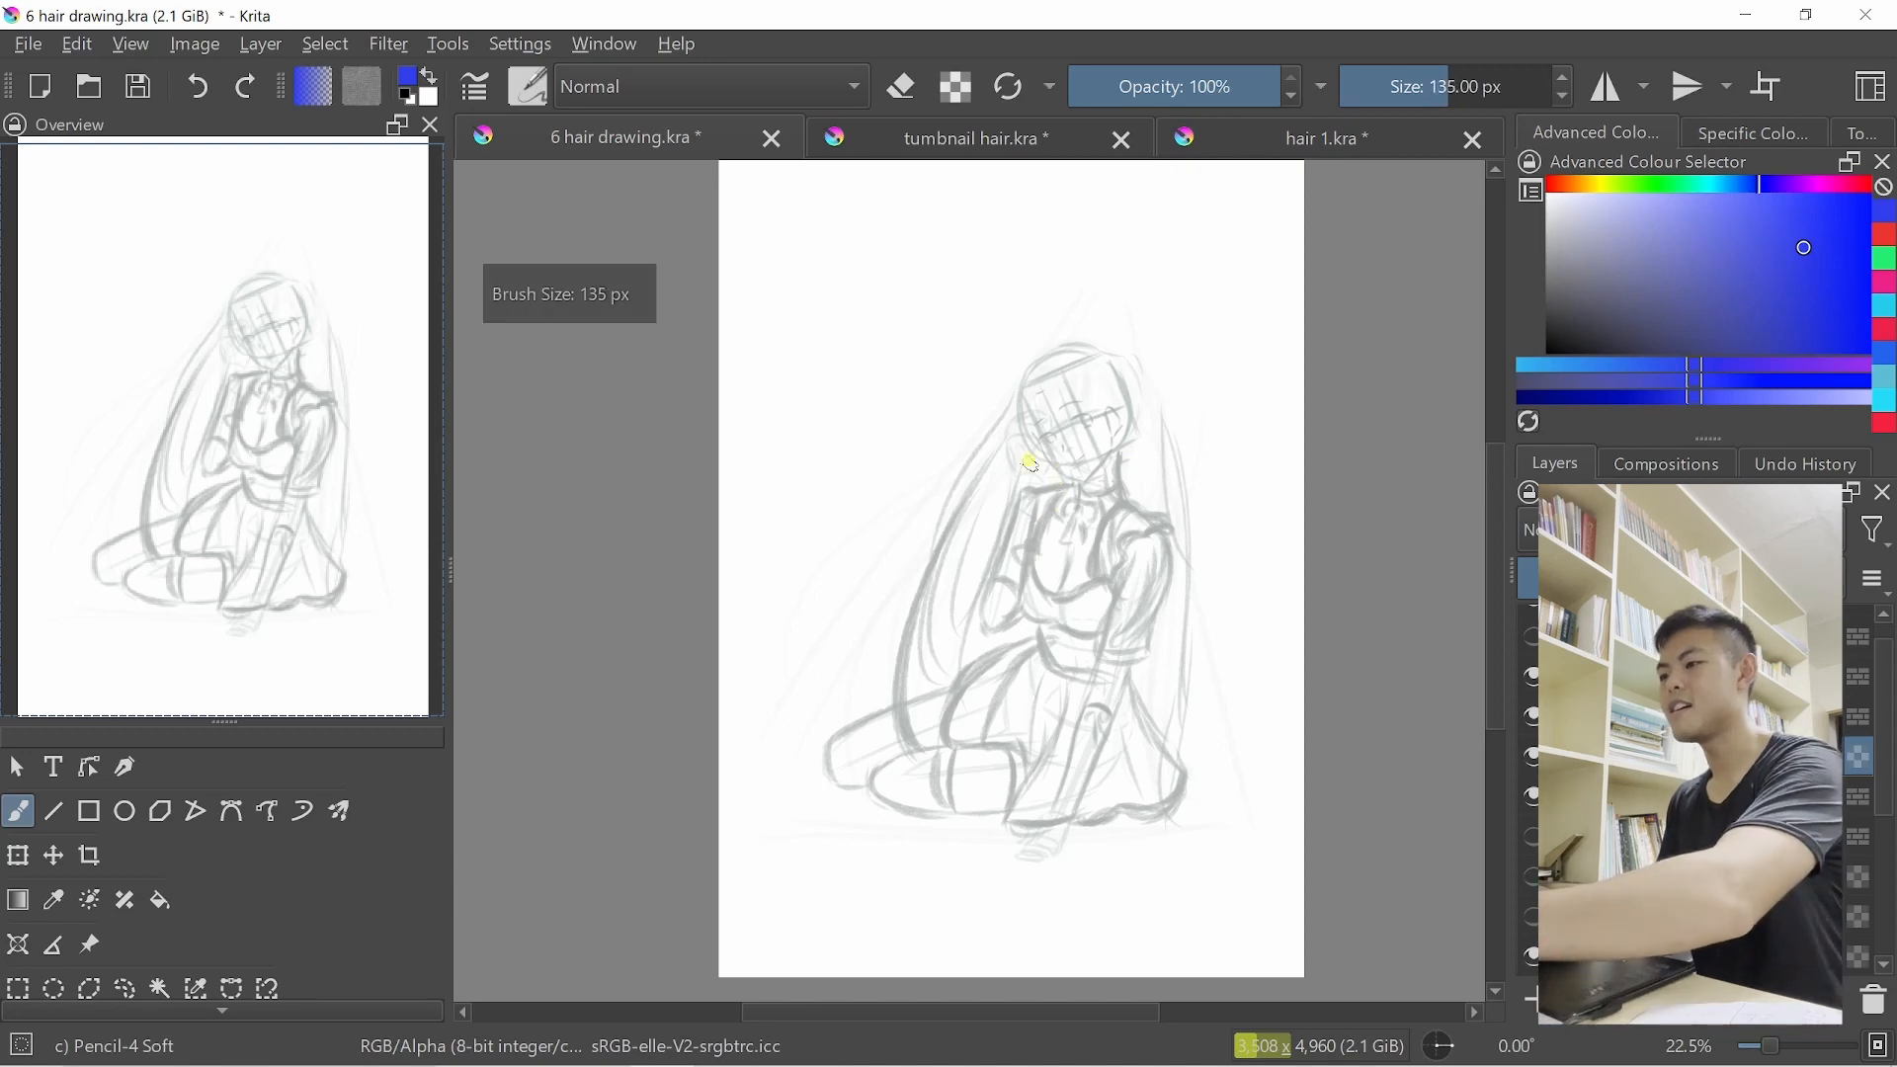
scroll(1006, 403, up, 1)
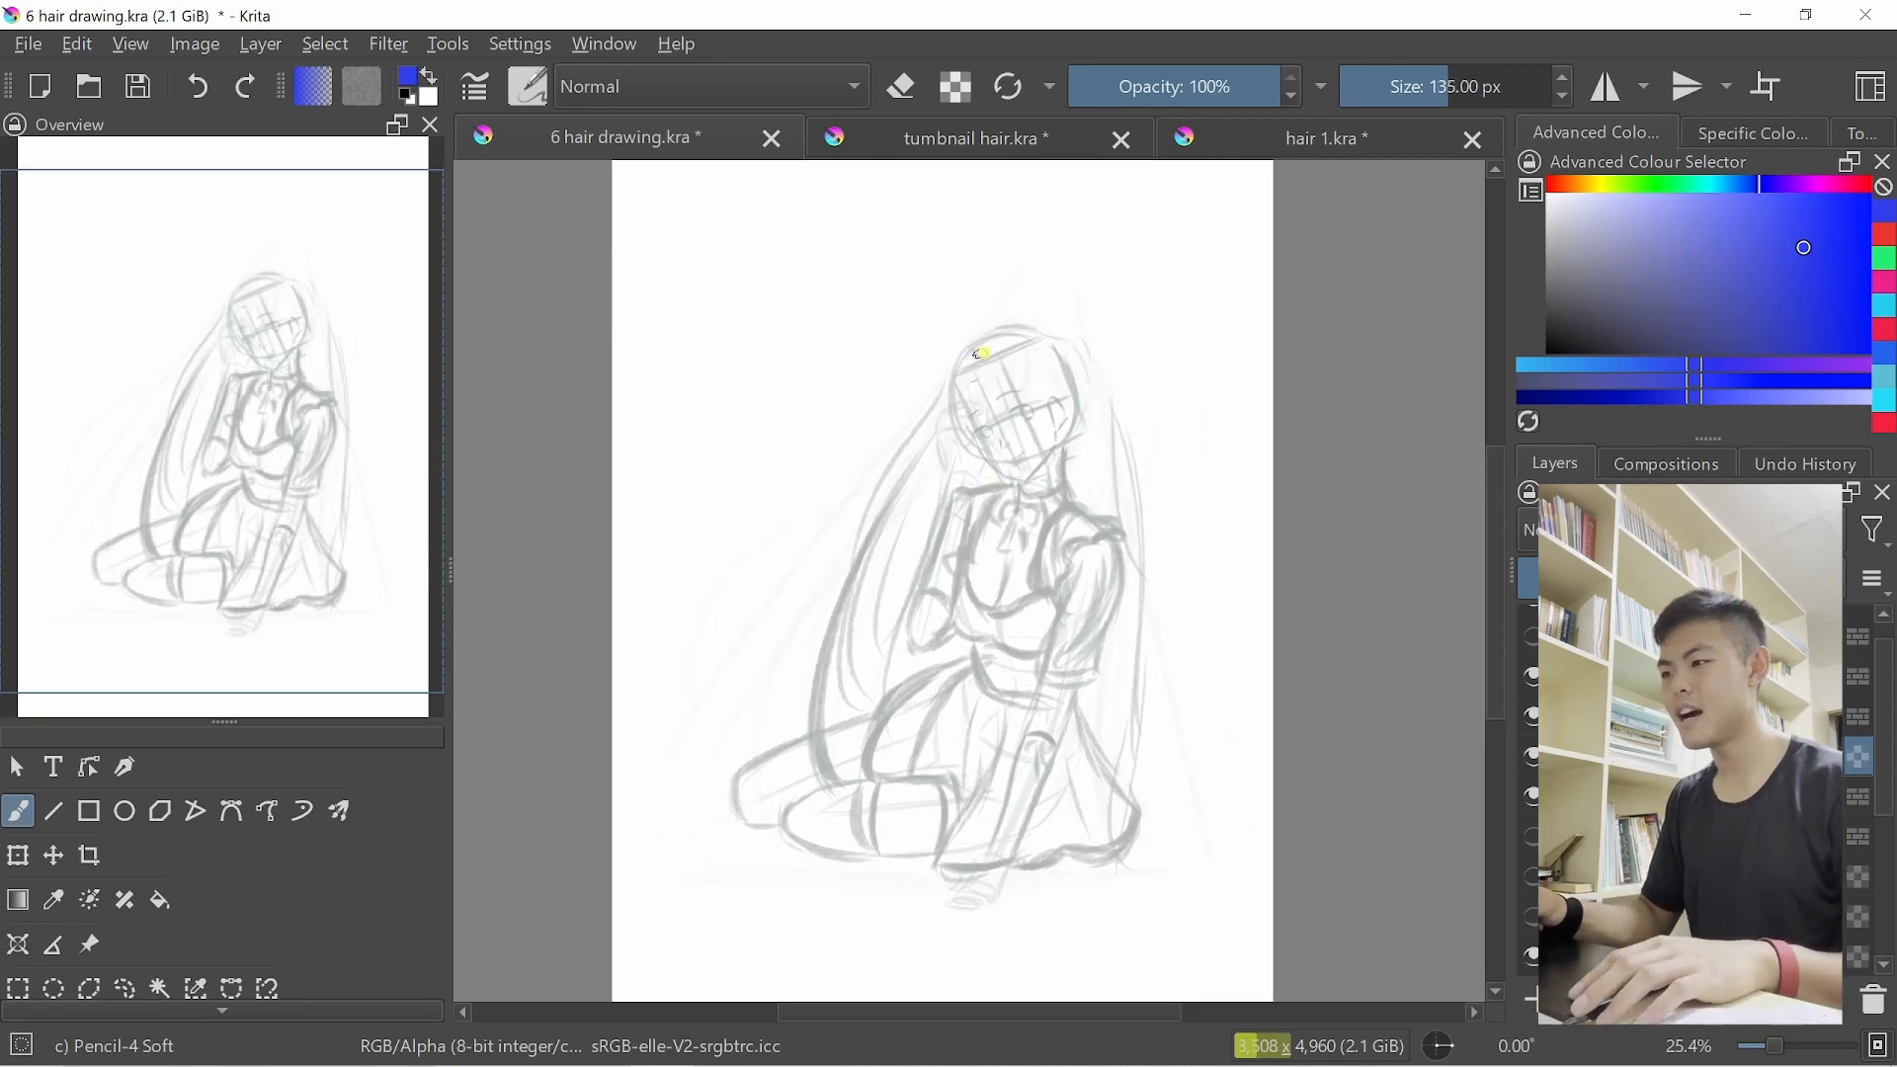
click(981, 353)
scroll(981, 355, up, 1)
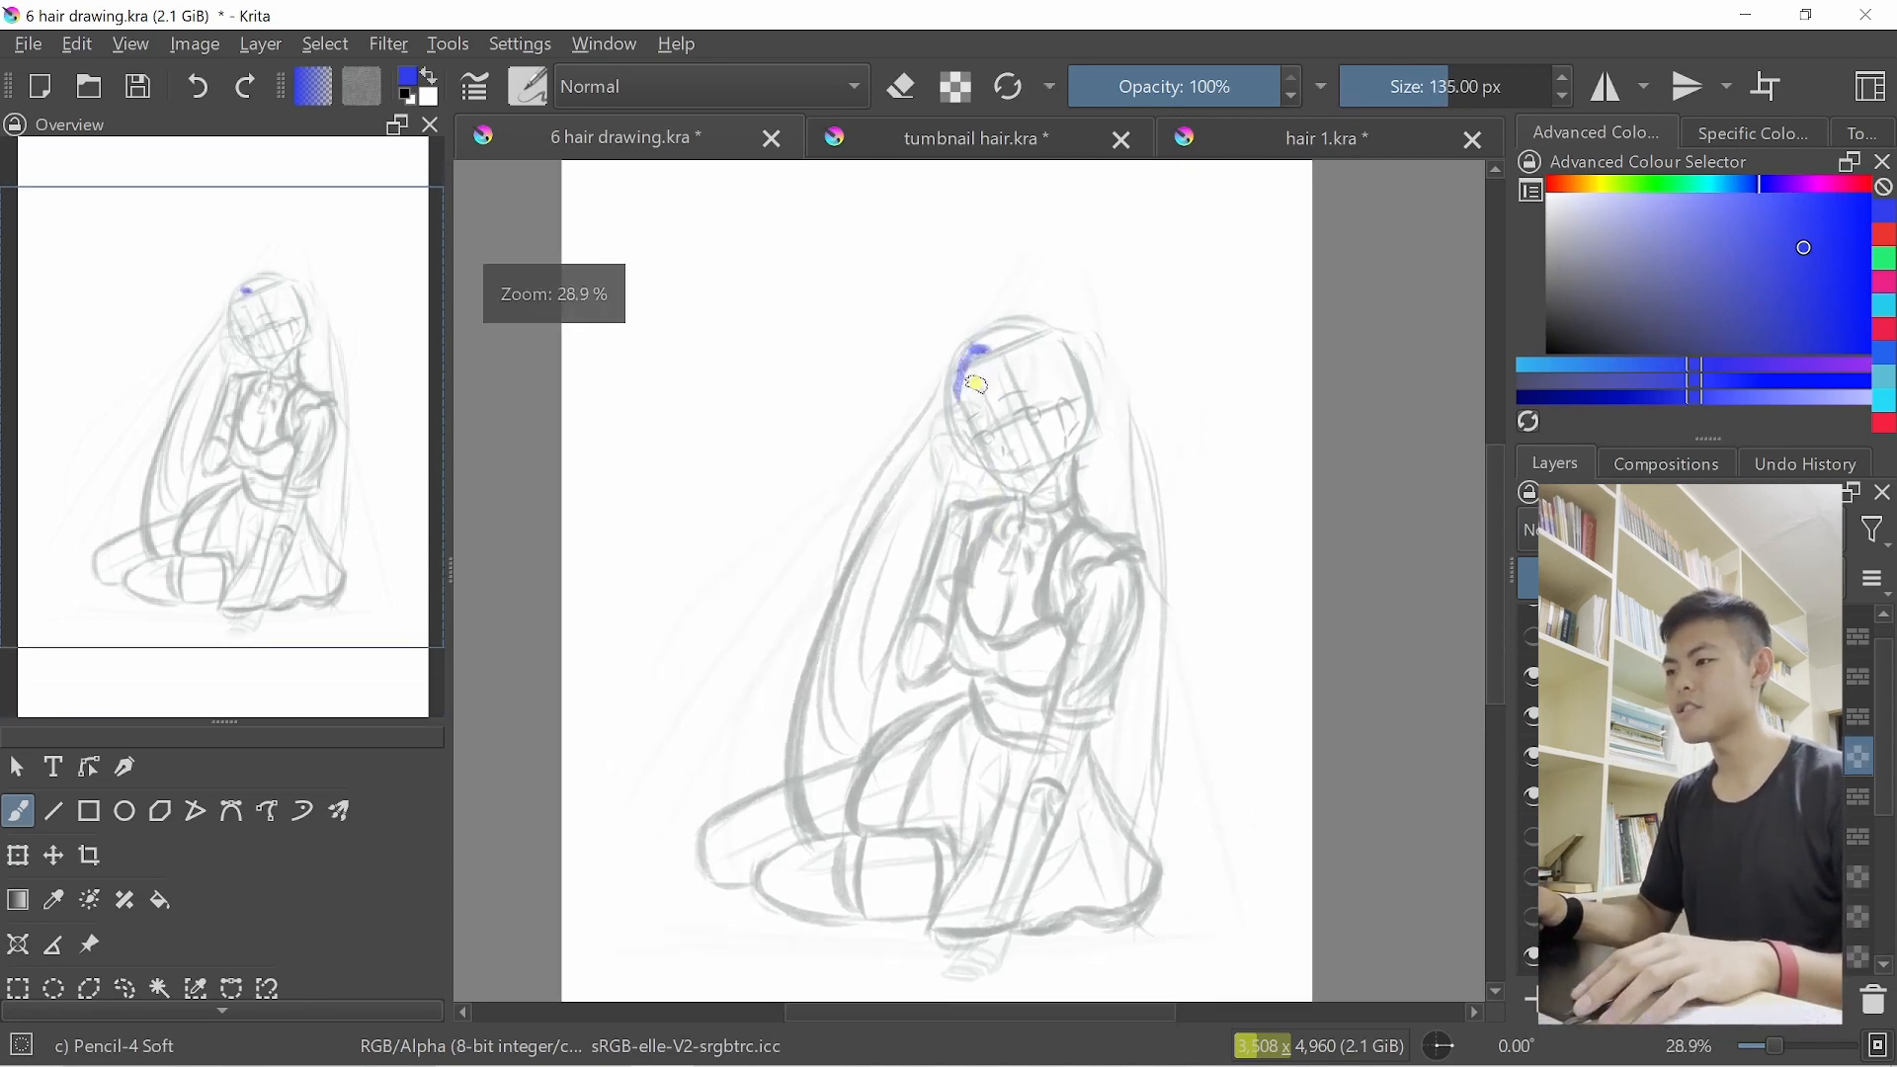
Reduce the brush to 110 px and sketch a rounded fringe on the forehead and a long strand curving past the face
key(bracketleft)
key(bracketleft)
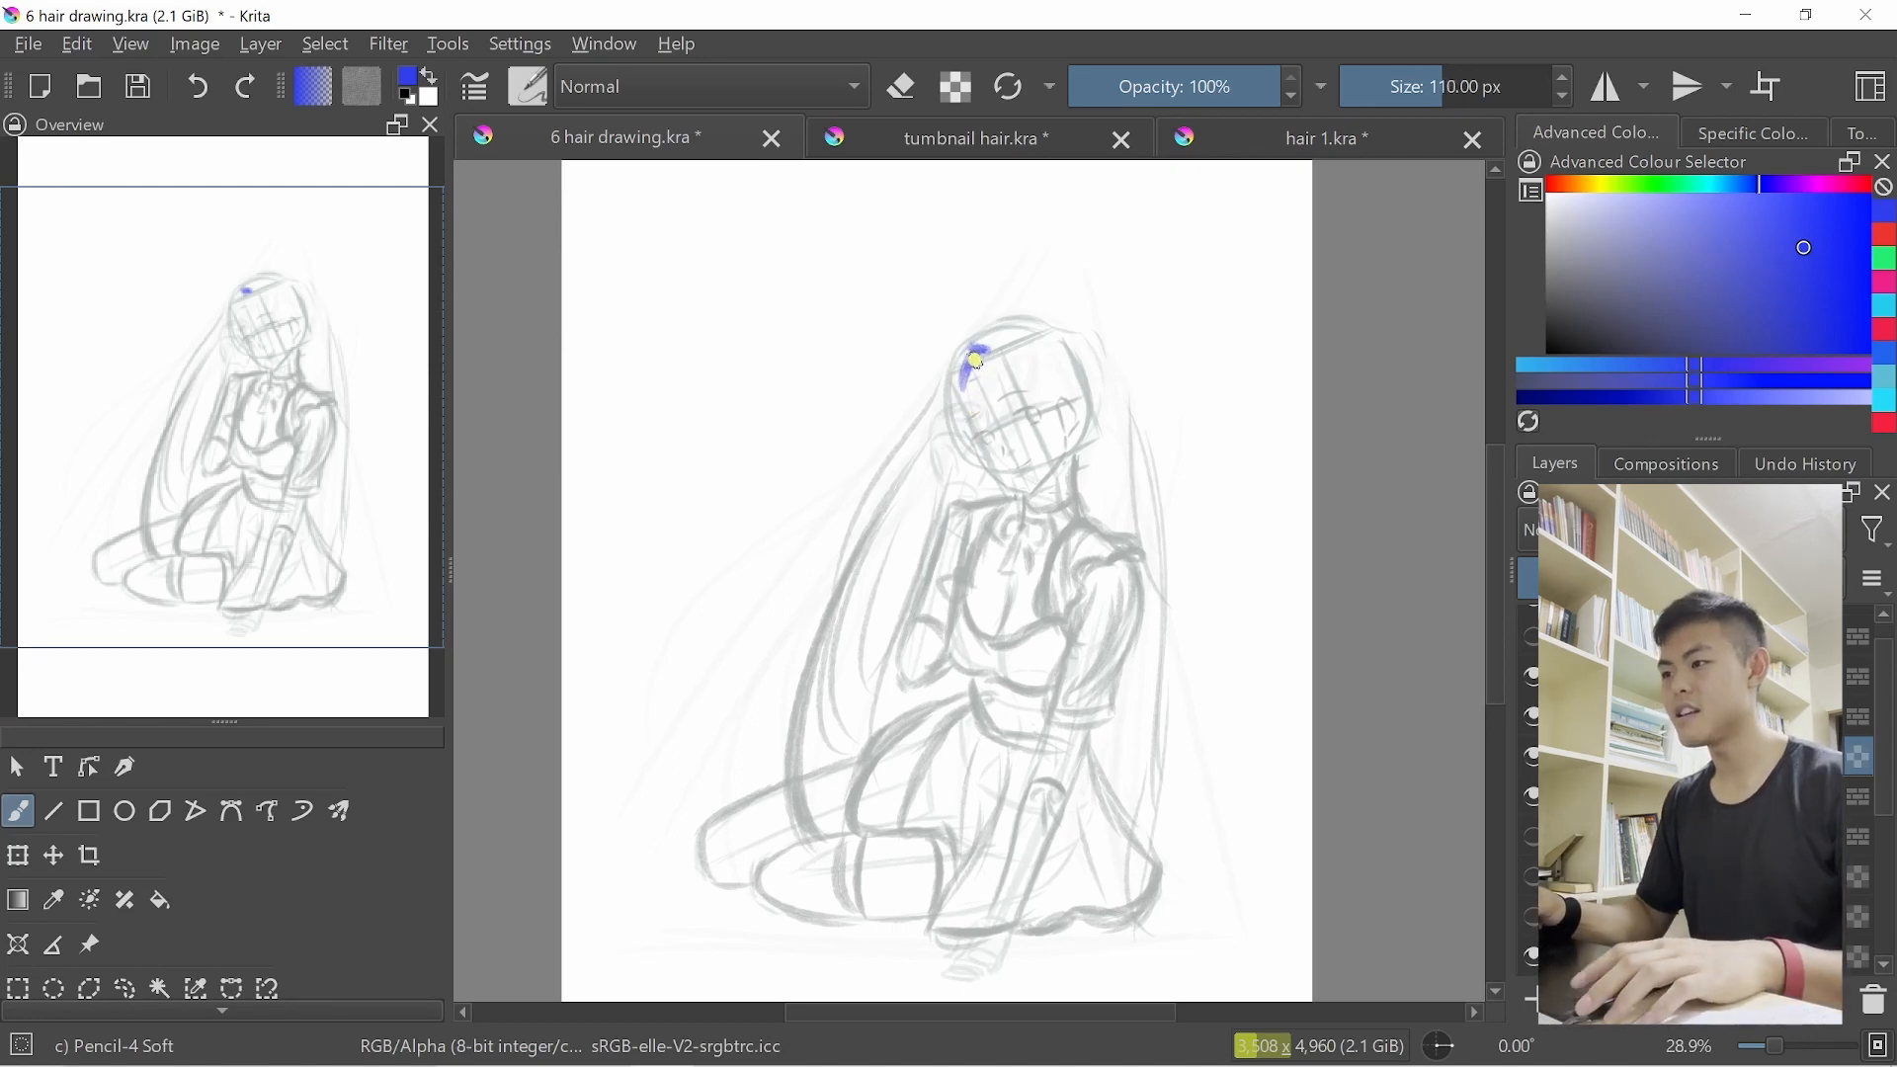
mouse_move(969, 353)
mouse_down()
mouse_move(969, 413)
mouse_move(1002, 433)
mouse_move(958, 364)
mouse_move(1000, 417)
mouse_up()
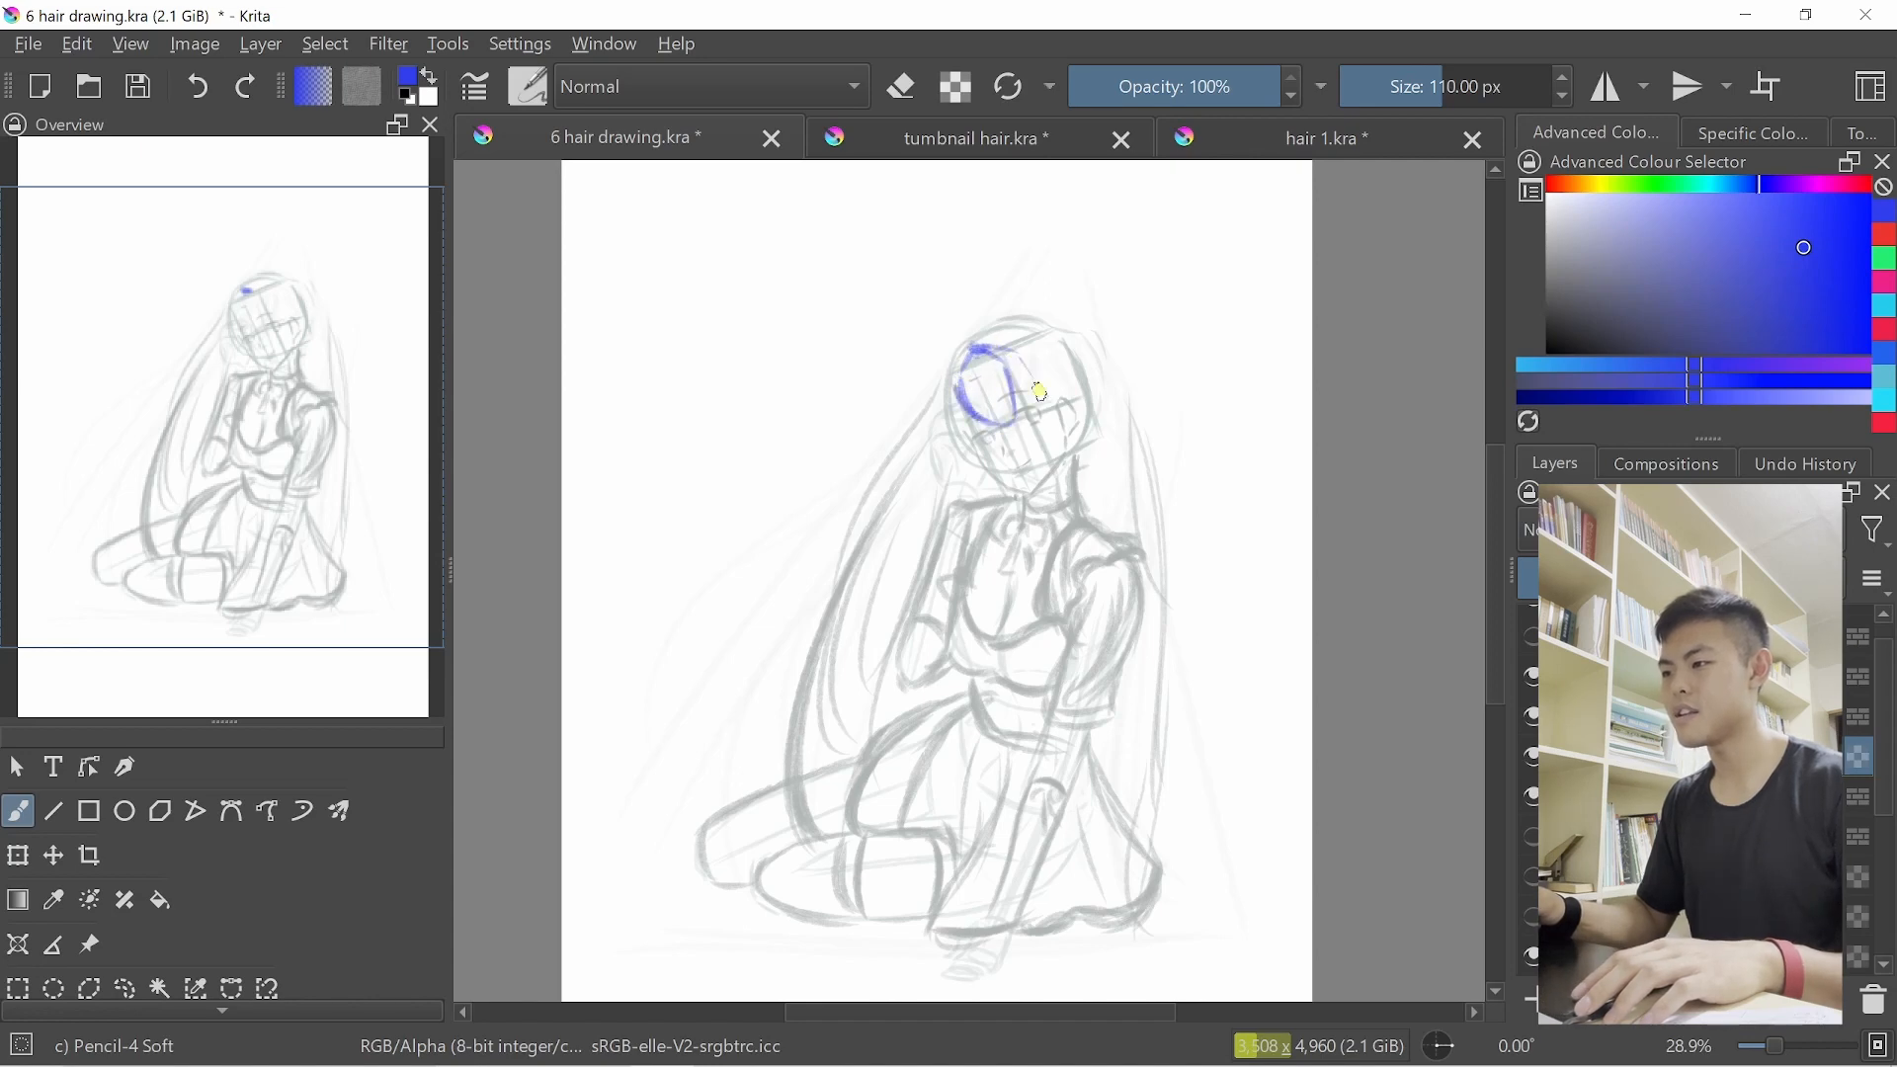
mouse_move(1030, 370)
mouse_down()
mouse_move(1044, 487)
mouse_move(1046, 446)
mouse_move(1038, 393)
mouse_move(1027, 527)
mouse_up()
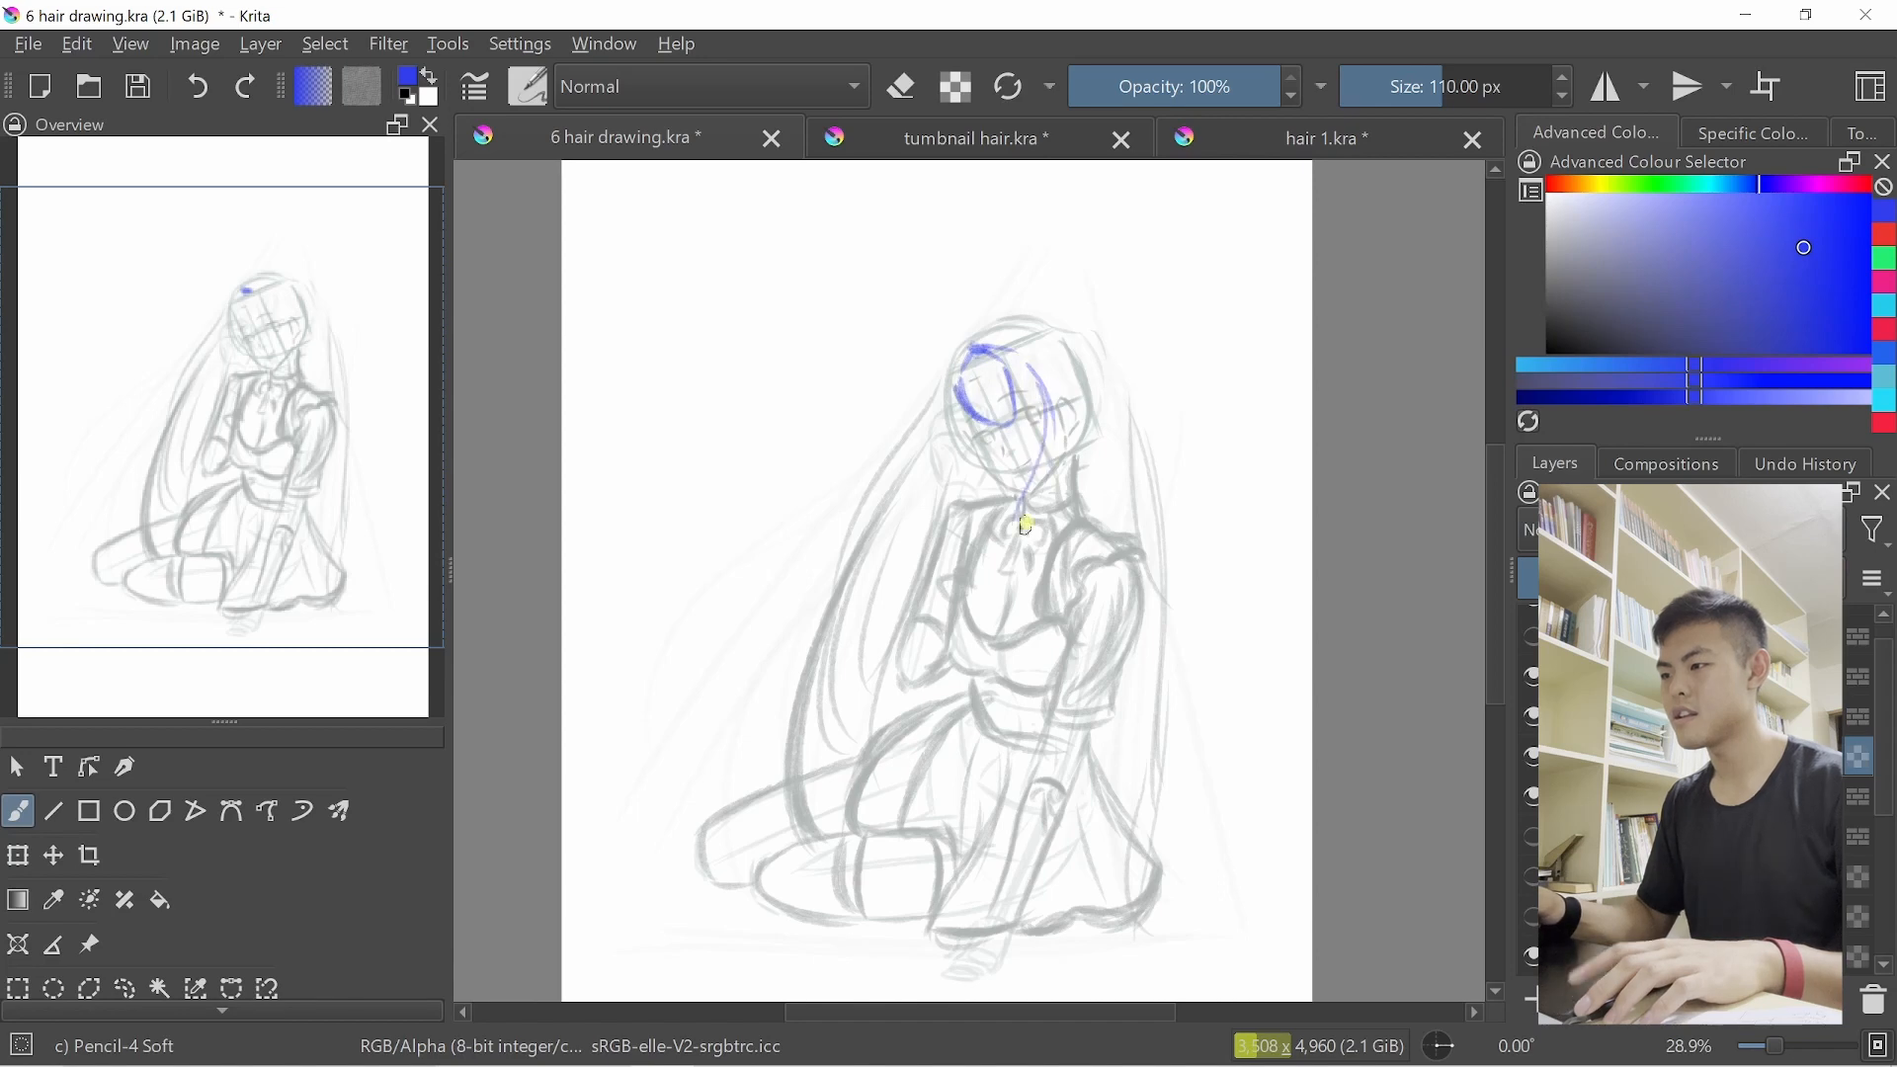
drag(1046, 405, 1014, 534)
key(ctrl+z)
mouse_move(1043, 398)
mouse_down()
mouse_move(1009, 558)
mouse_move(1054, 452)
mouse_up()
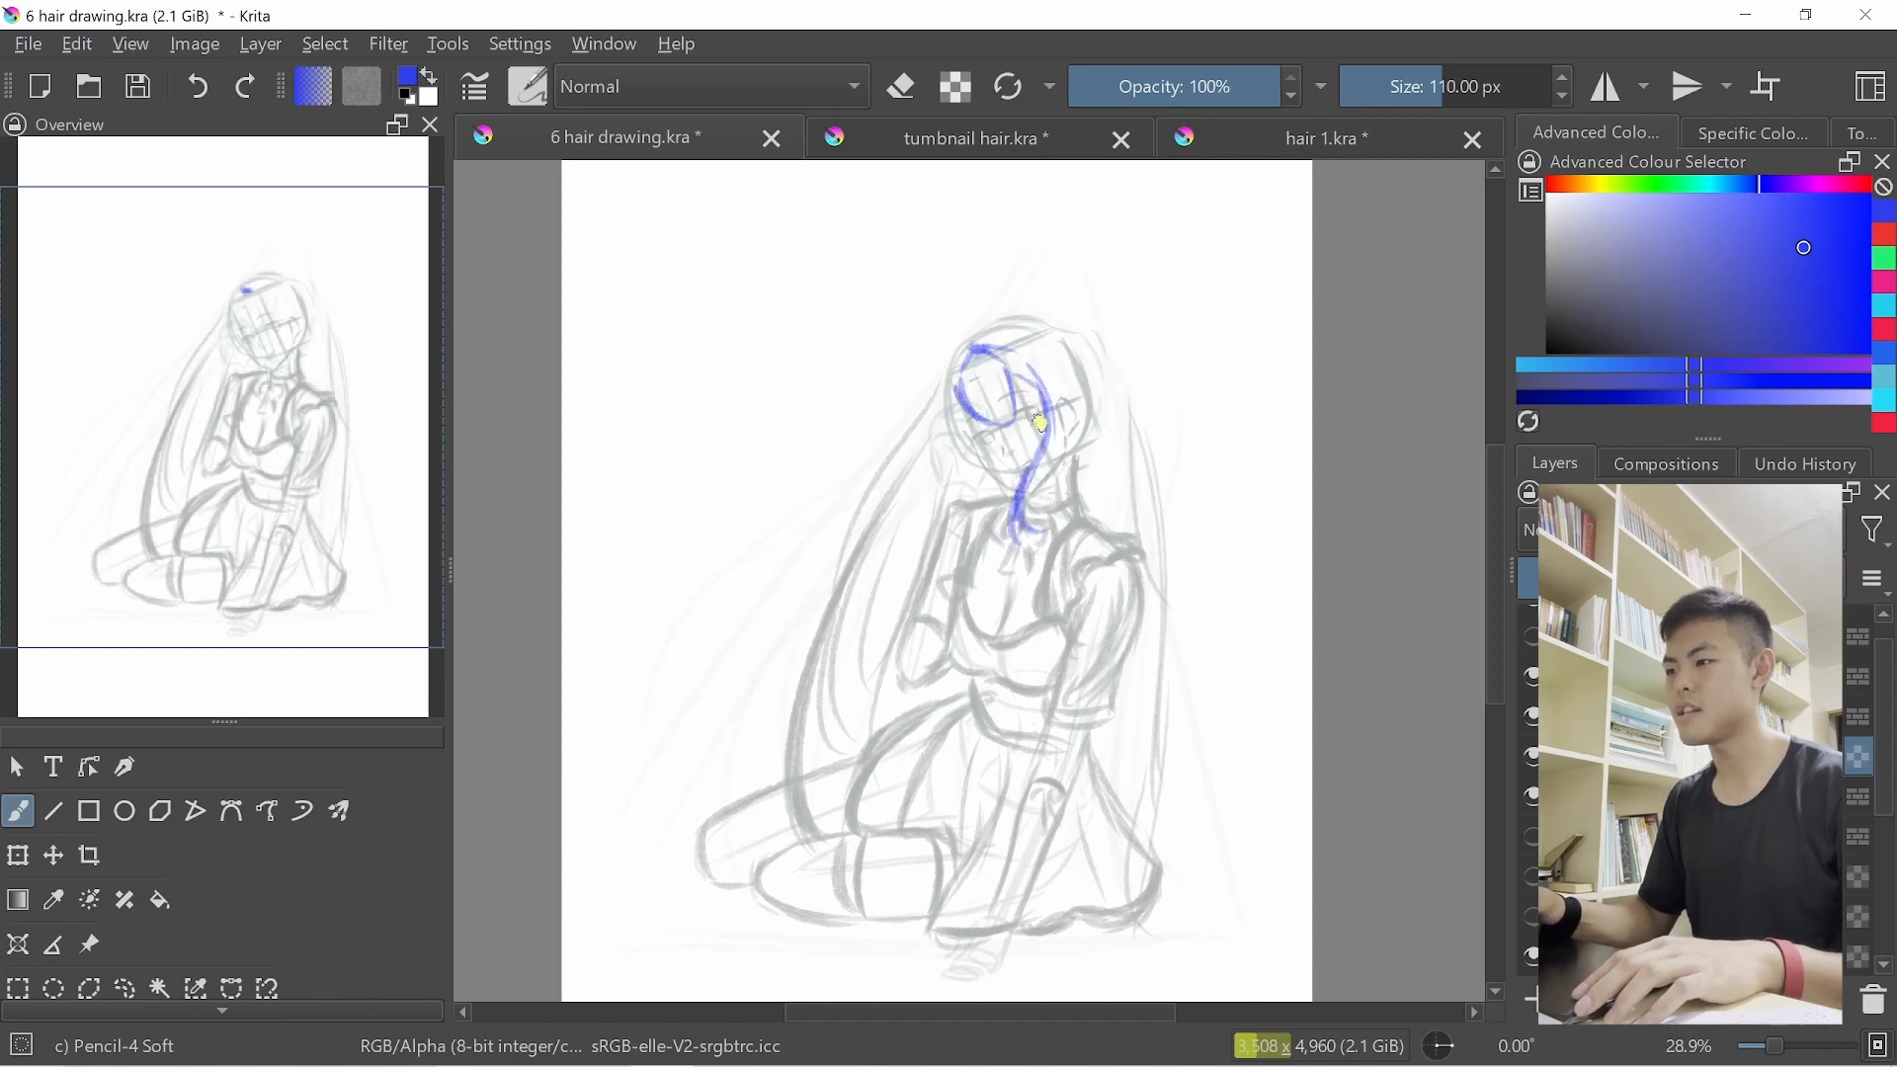
Sketch the outer curve of the face-framing hair along the left side of the face, redoing misplaced strokes
mouse_move(962, 360)
mouse_down()
mouse_move(948, 421)
mouse_move(972, 477)
mouse_up()
key(ctrl+z)
key(ctrl+z)
drag(956, 408, 989, 476)
key(ctrl+z)
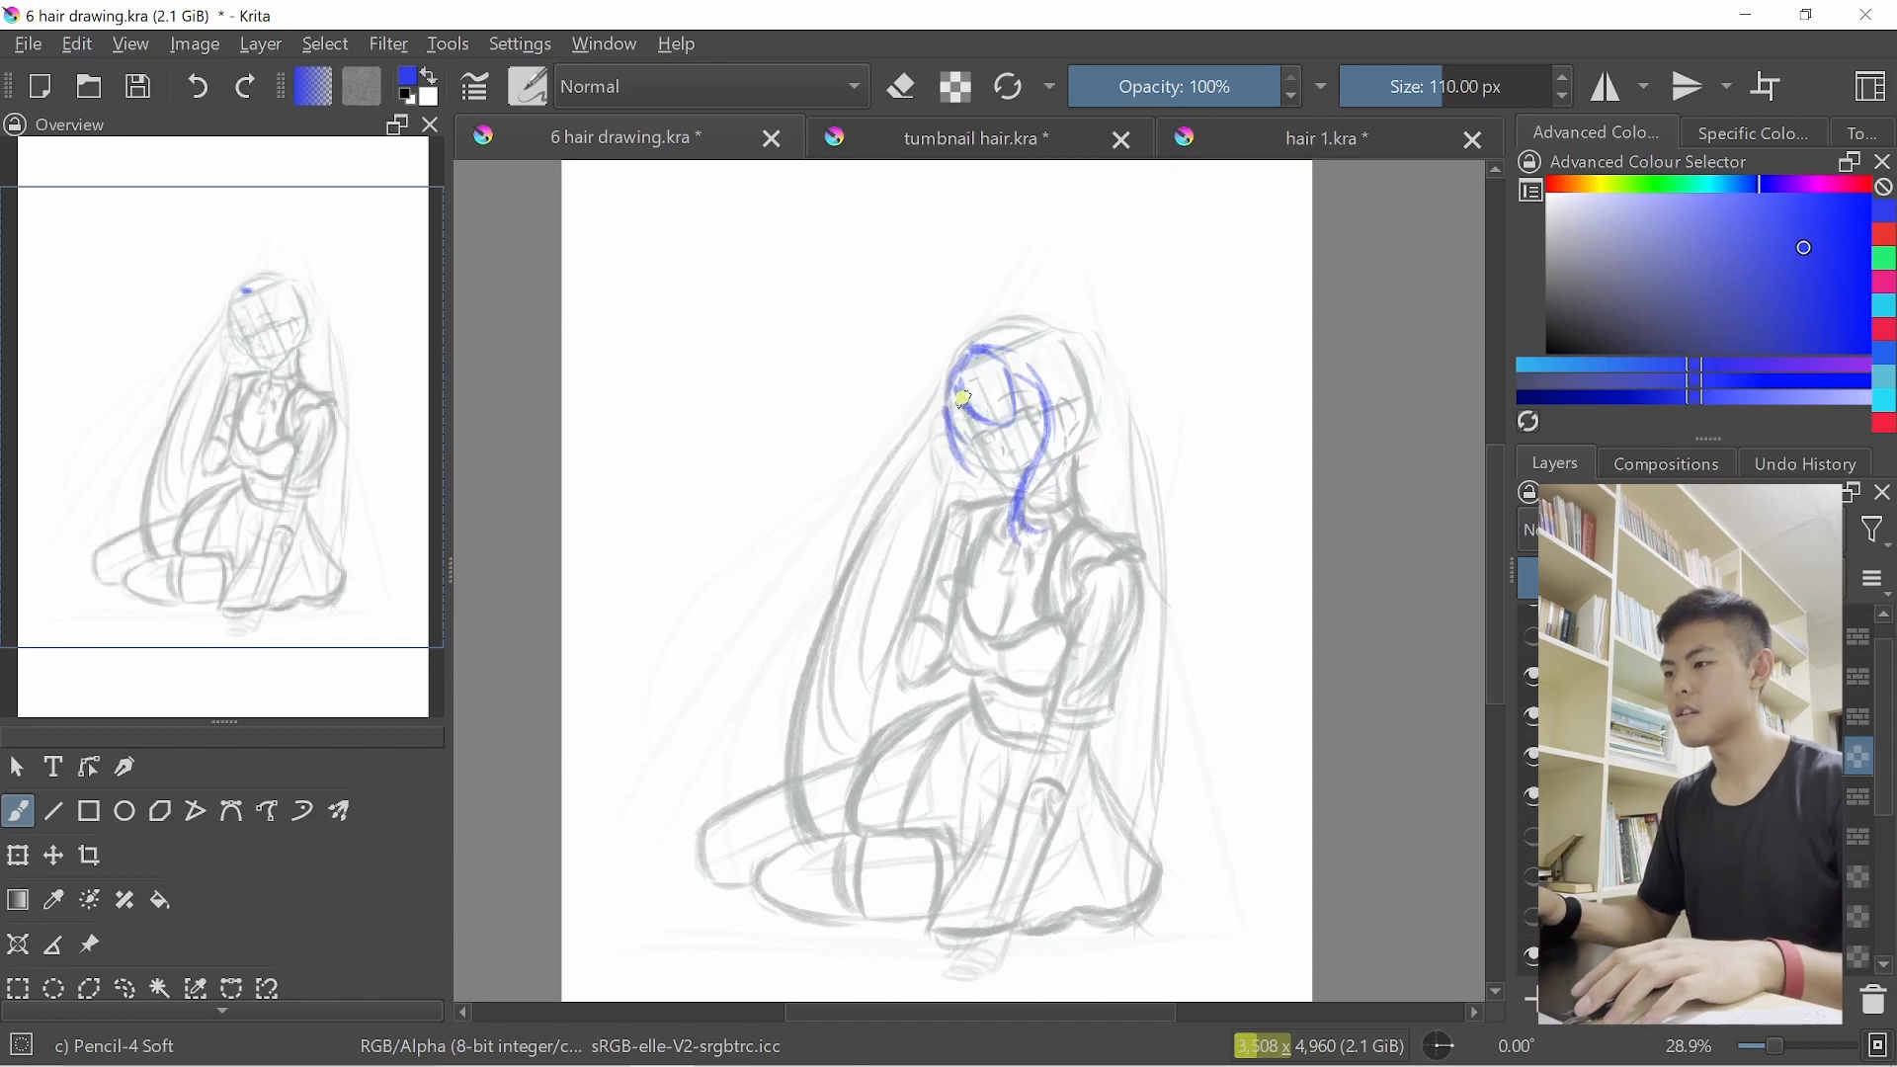
drag(959, 395, 978, 512)
key(ctrl+z)
Extend the left face-framing hair with a long lock hanging beside the neck, redoing it until it fits
drag(966, 445, 965, 579)
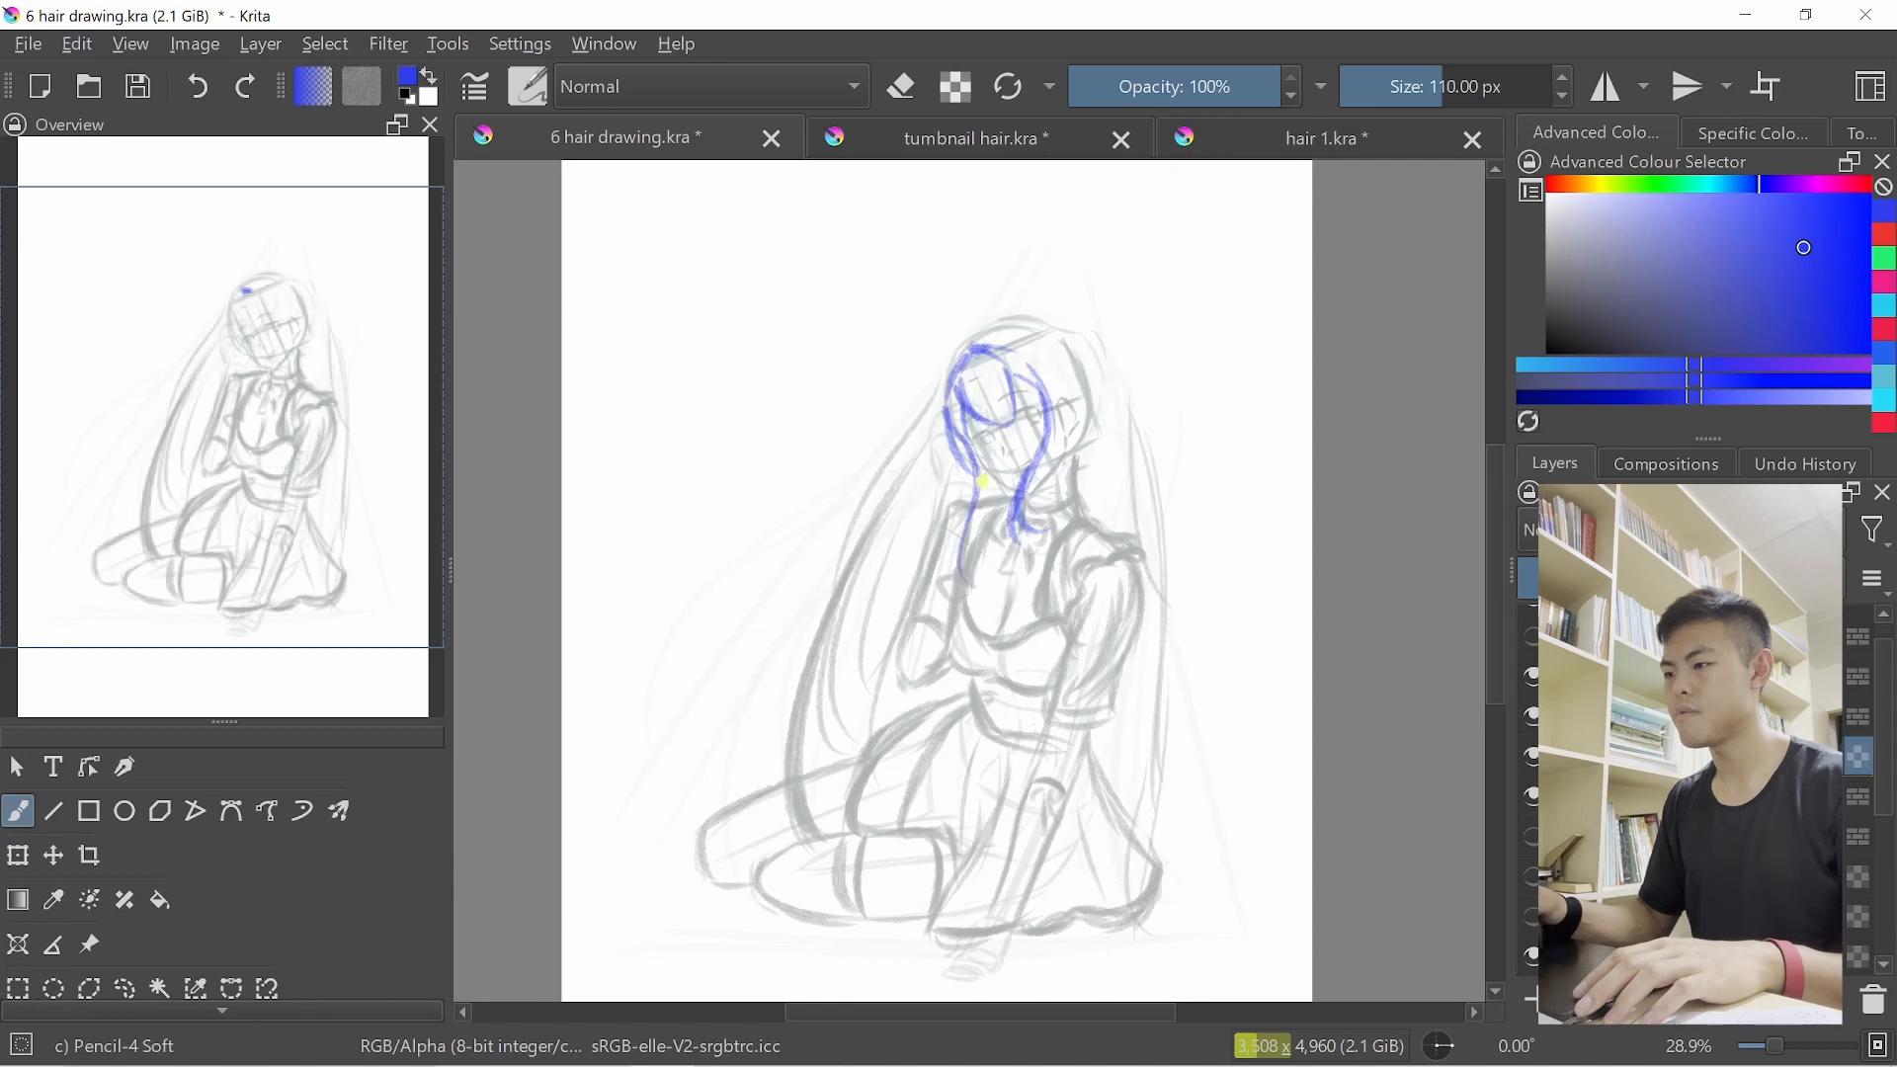
key(ctrl+z)
drag(982, 477, 963, 571)
drag(984, 491, 974, 553)
key(ctrl+z)
key(ctrl+z)
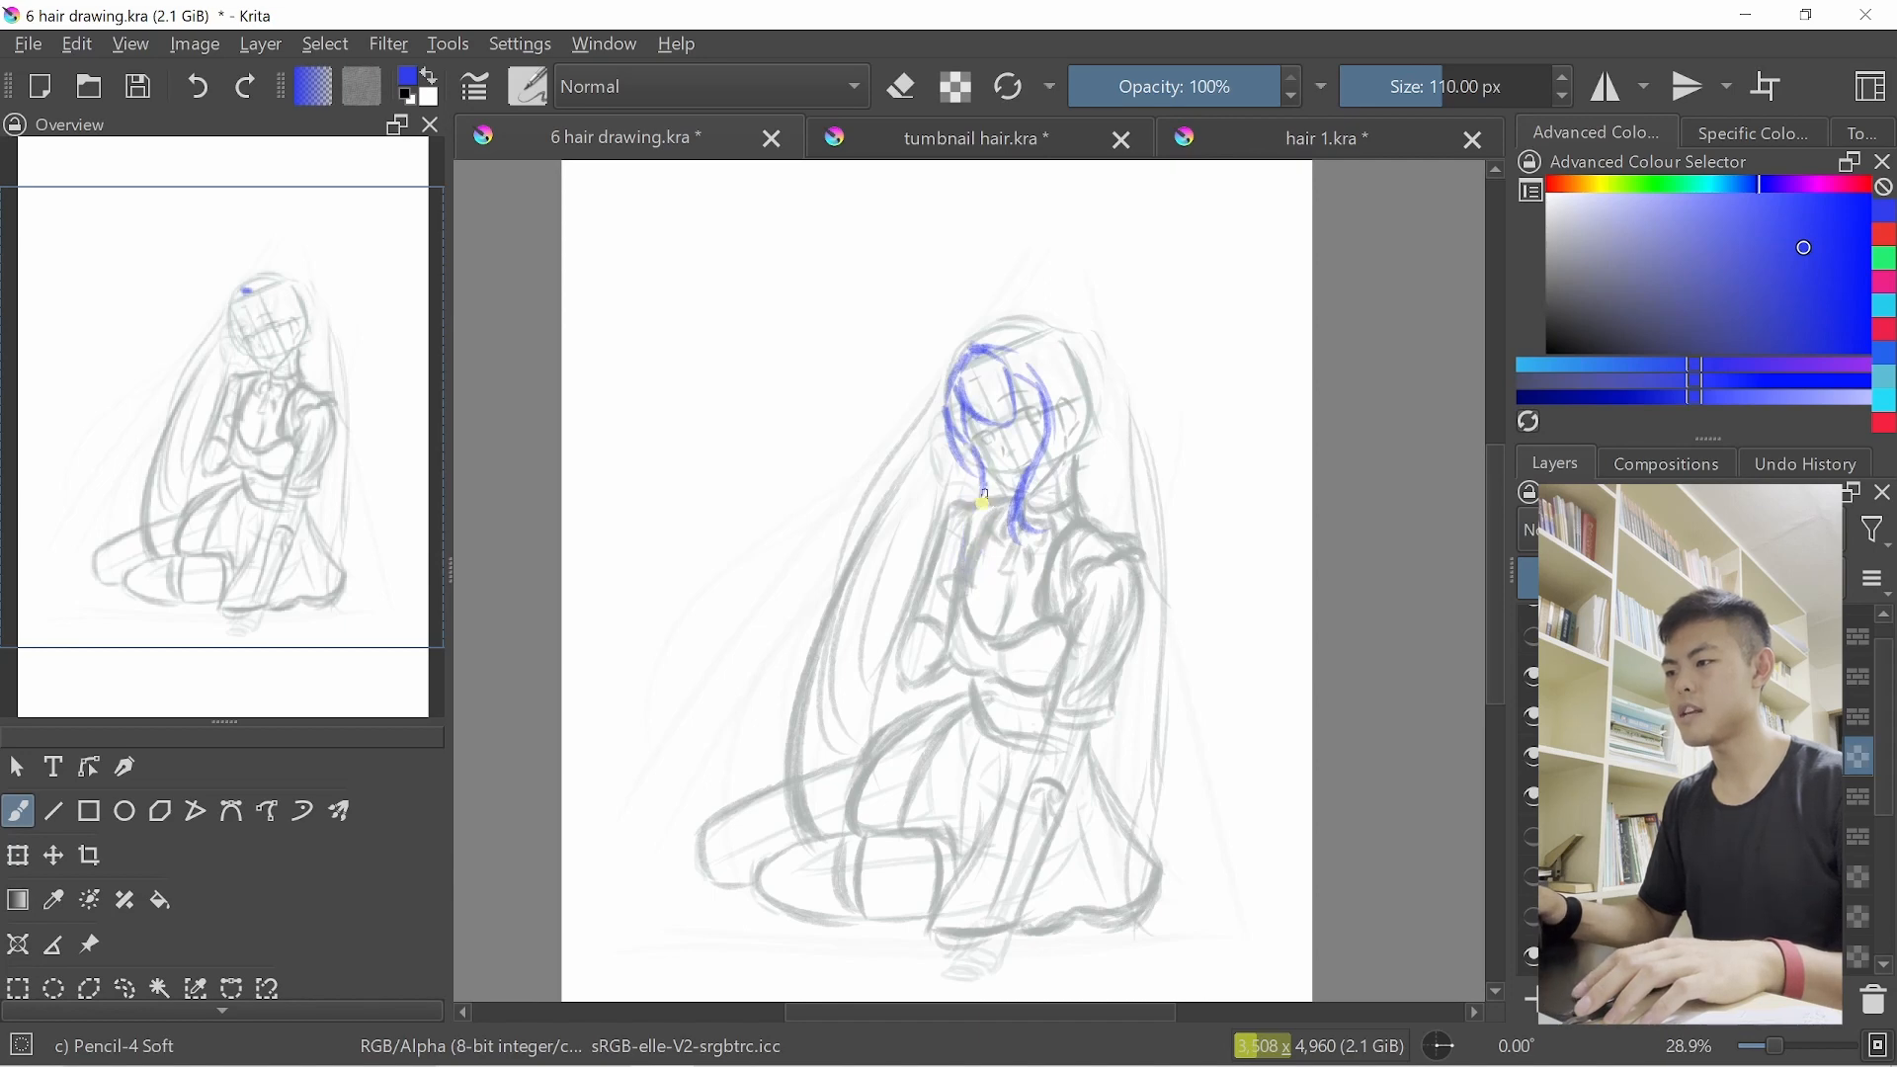
drag(976, 467, 991, 544)
mouse_move(976, 461)
mouse_down()
mouse_move(1009, 527)
mouse_move(980, 478)
mouse_move(948, 552)
mouse_move(983, 480)
mouse_move(947, 532)
mouse_move(955, 571)
mouse_up()
key(ctrl+z)
key(ctrl+z)
Sketch the hair's crown contour and the strands down the right side of the head, redoing misplaced strokes
mouse_move(975, 347)
mouse_down()
mouse_move(1023, 369)
mouse_move(998, 343)
mouse_move(1048, 345)
mouse_move(1028, 361)
mouse_move(992, 335)
mouse_move(1067, 350)
mouse_move(1004, 319)
mouse_move(1060, 369)
mouse_move(1059, 342)
mouse_move(1089, 413)
mouse_move(1075, 453)
mouse_move(1085, 385)
mouse_move(1080, 449)
mouse_up()
key(ctrl+z)
key(ctrl+z)
key(ctrl+z)
key(ctrl+z)
key(ctrl+z)
mouse_move(1093, 388)
mouse_down()
mouse_move(1066, 466)
mouse_move(1051, 404)
mouse_move(1074, 470)
mouse_up()
key(ctrl+z)
key(ctrl+z)
key(ctrl+z)
mouse_move(1068, 348)
mouse_down()
mouse_move(1062, 387)
mouse_move(1006, 336)
mouse_move(1038, 352)
mouse_move(1041, 330)
mouse_move(1038, 540)
mouse_move(1038, 466)
mouse_move(1060, 486)
mouse_up()
key(ctrl+z)
key(ctrl+z)
key(ctrl+z)
key(ctrl+z)
key(ctrl+z)
key(ctrl+z)
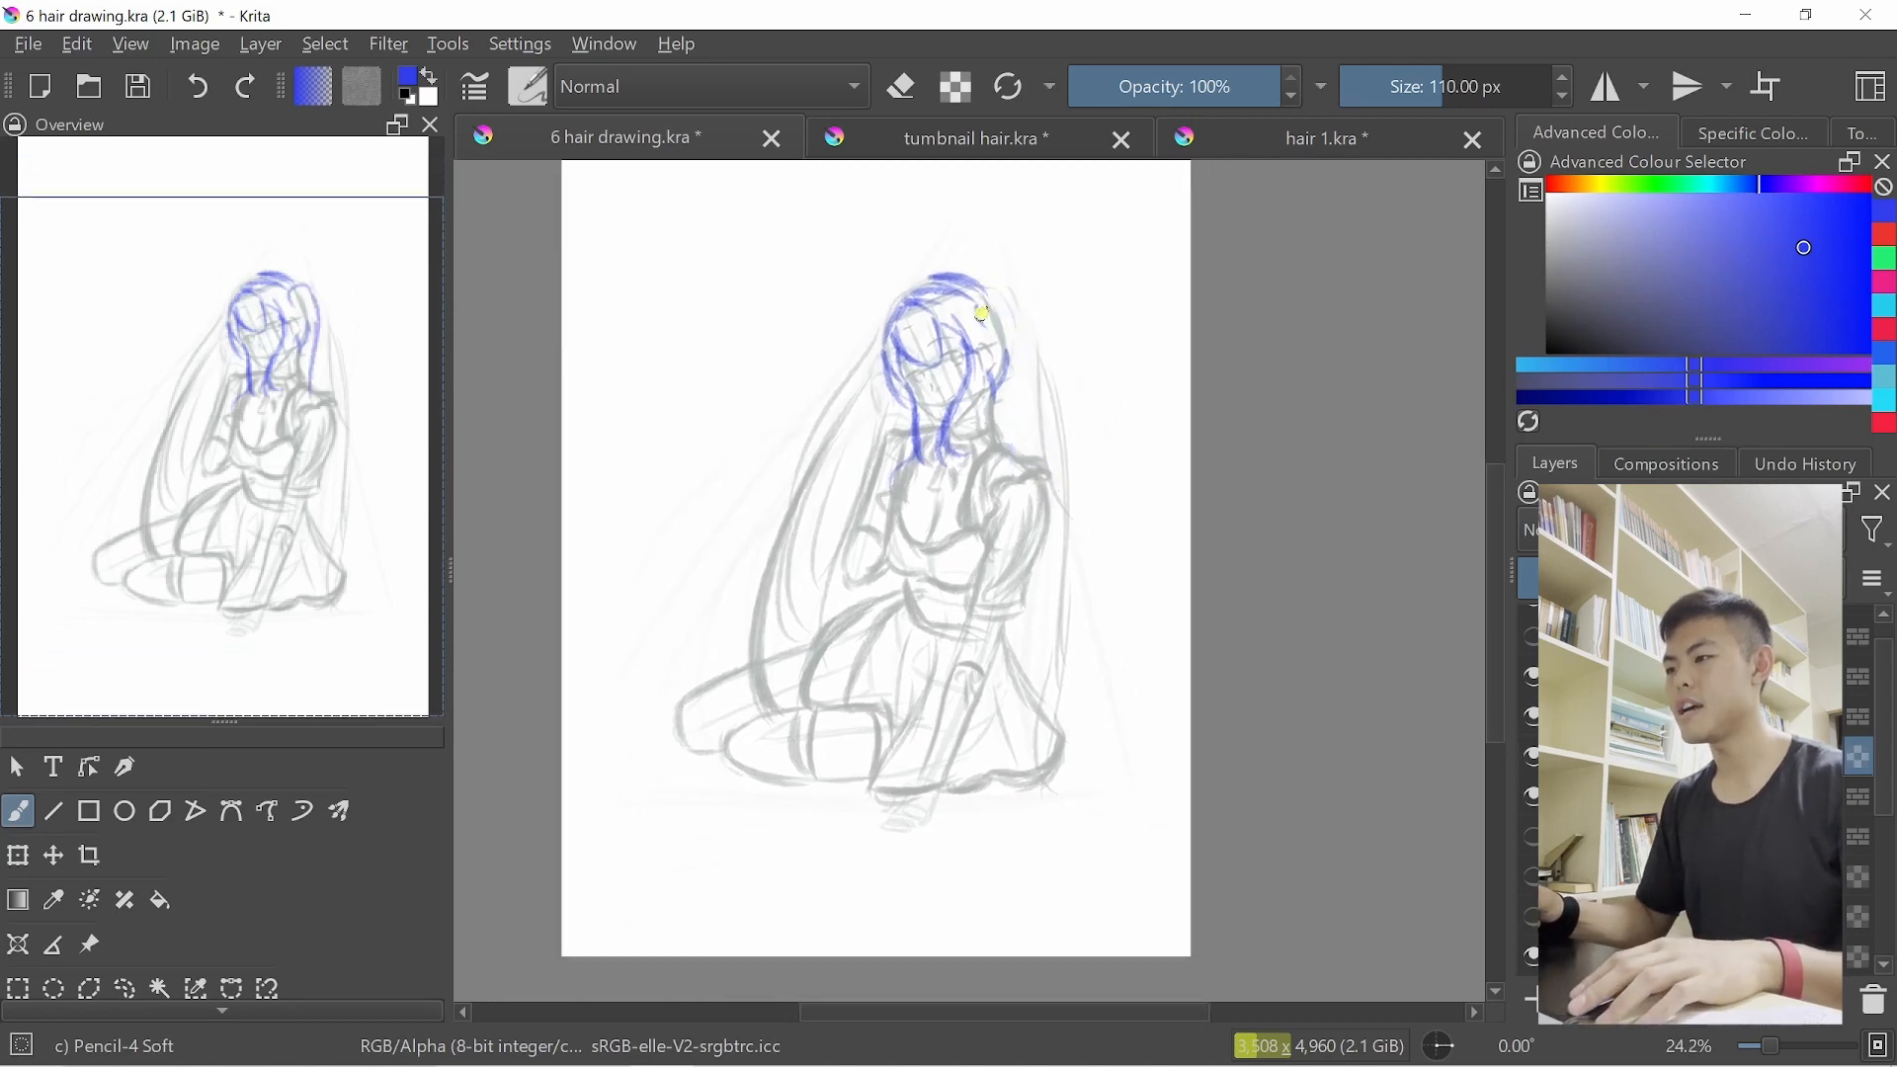
Sketch the inner strands of the right ponytail, running from its tie down past the arm to the skirt
mouse_move(984, 304)
mouse_down()
mouse_move(1022, 318)
mouse_move(1004, 448)
mouse_move(1020, 608)
mouse_up()
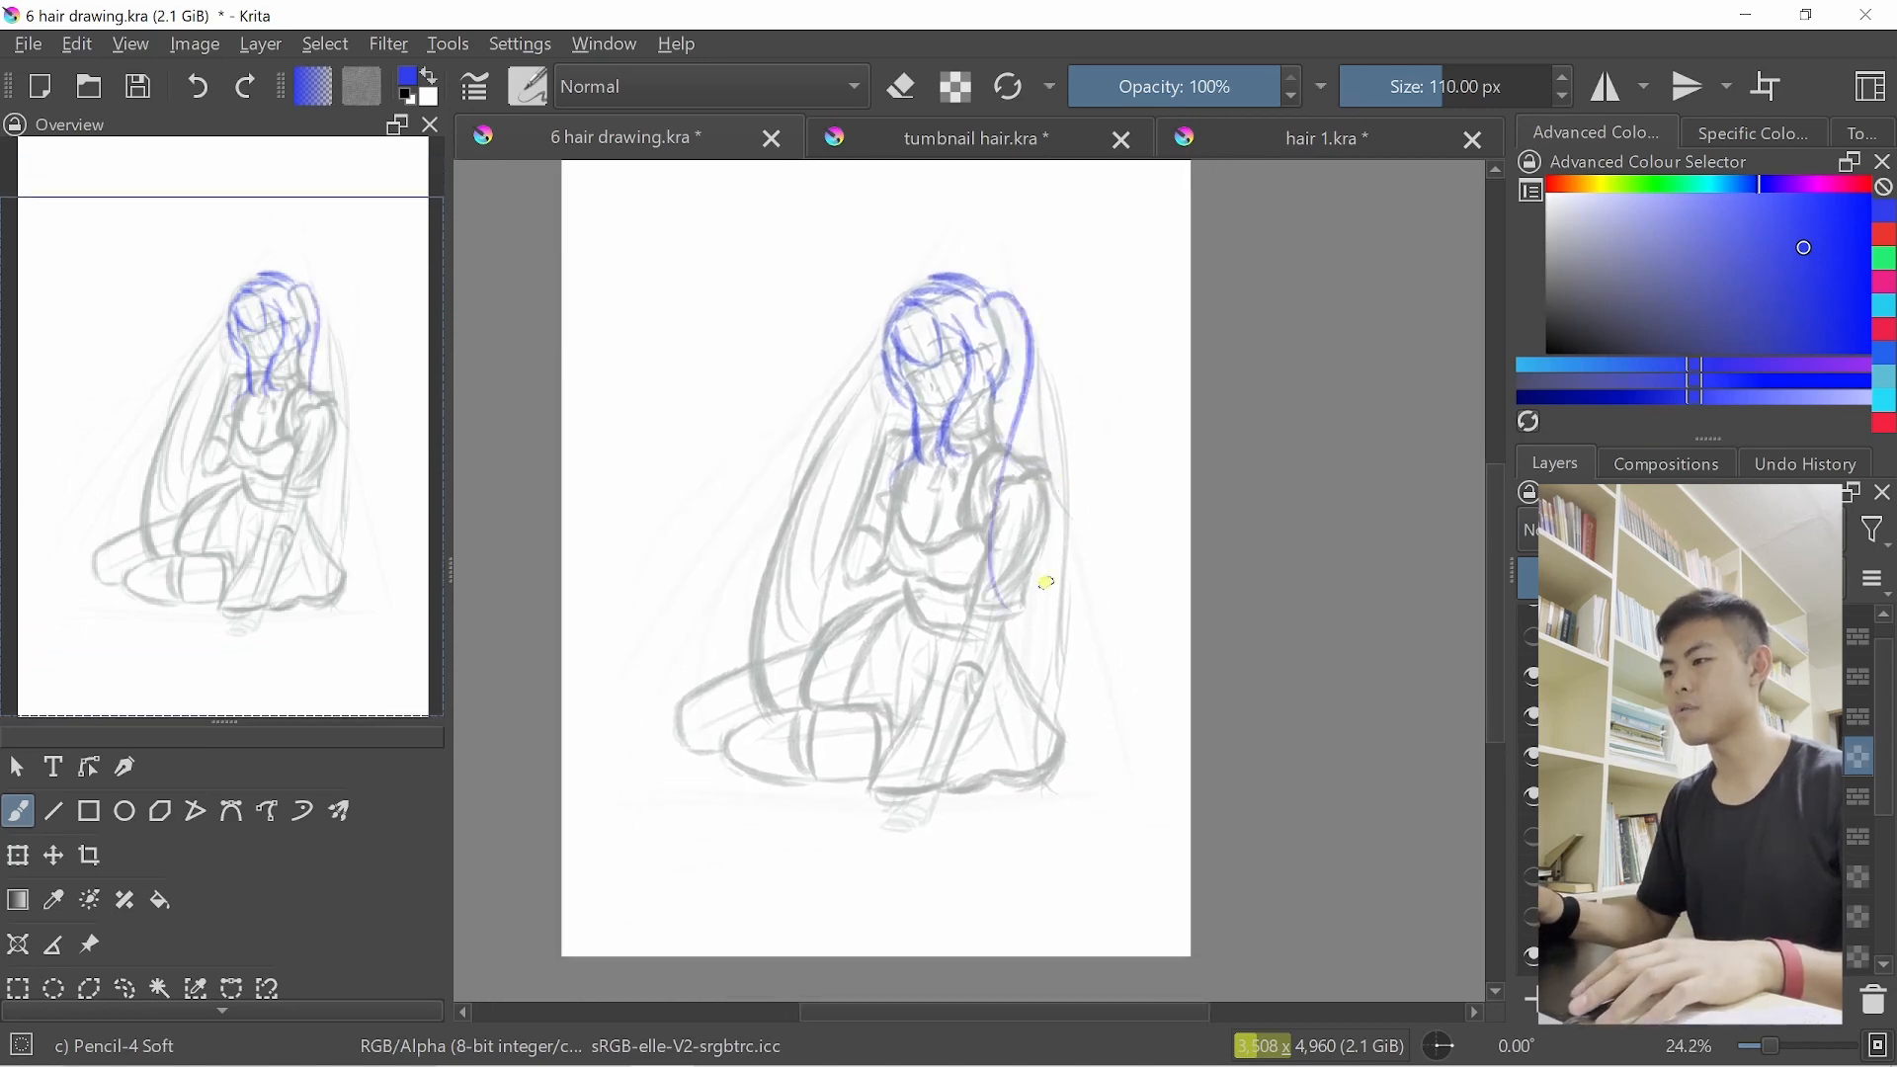
drag(1037, 389, 1041, 739)
drag(1009, 451, 1013, 756)
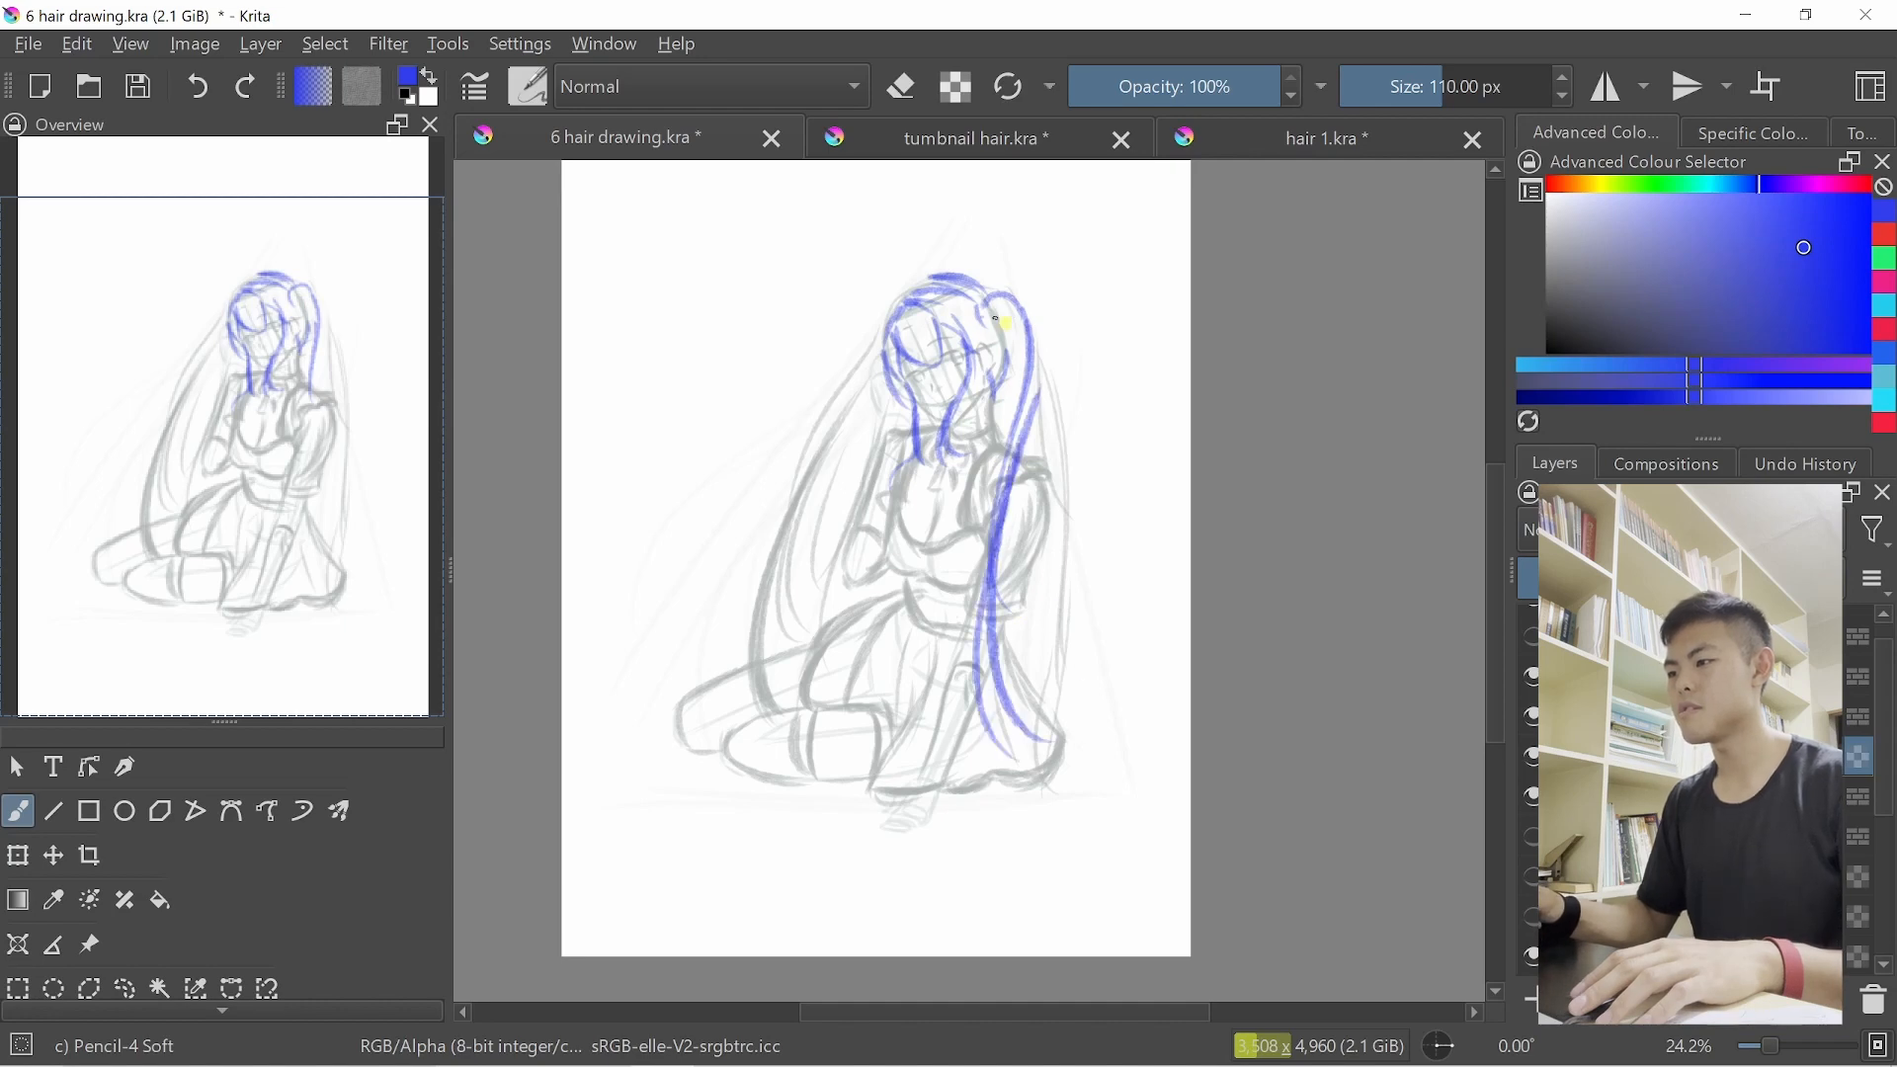
drag(1010, 329, 1020, 623)
Sketch the right ponytail's outer contour from the tie down beside the arm with overlapping strokes, redoing misplaced ones
mouse_move(980, 298)
mouse_down()
mouse_move(1036, 331)
mouse_move(1050, 415)
mouse_up()
drag(1035, 320, 1035, 492)
drag(1049, 398, 1079, 707)
key(ctrl+z)
drag(1033, 289, 1066, 518)
mouse_move(1050, 342)
mouse_down()
mouse_move(1072, 421)
mouse_move(1023, 682)
mouse_up()
mouse_move(1063, 395)
mouse_down()
mouse_move(1065, 494)
mouse_move(1022, 682)
mouse_up()
drag(1057, 445, 1049, 572)
drag(1052, 400, 1055, 725)
key(ctrl+z)
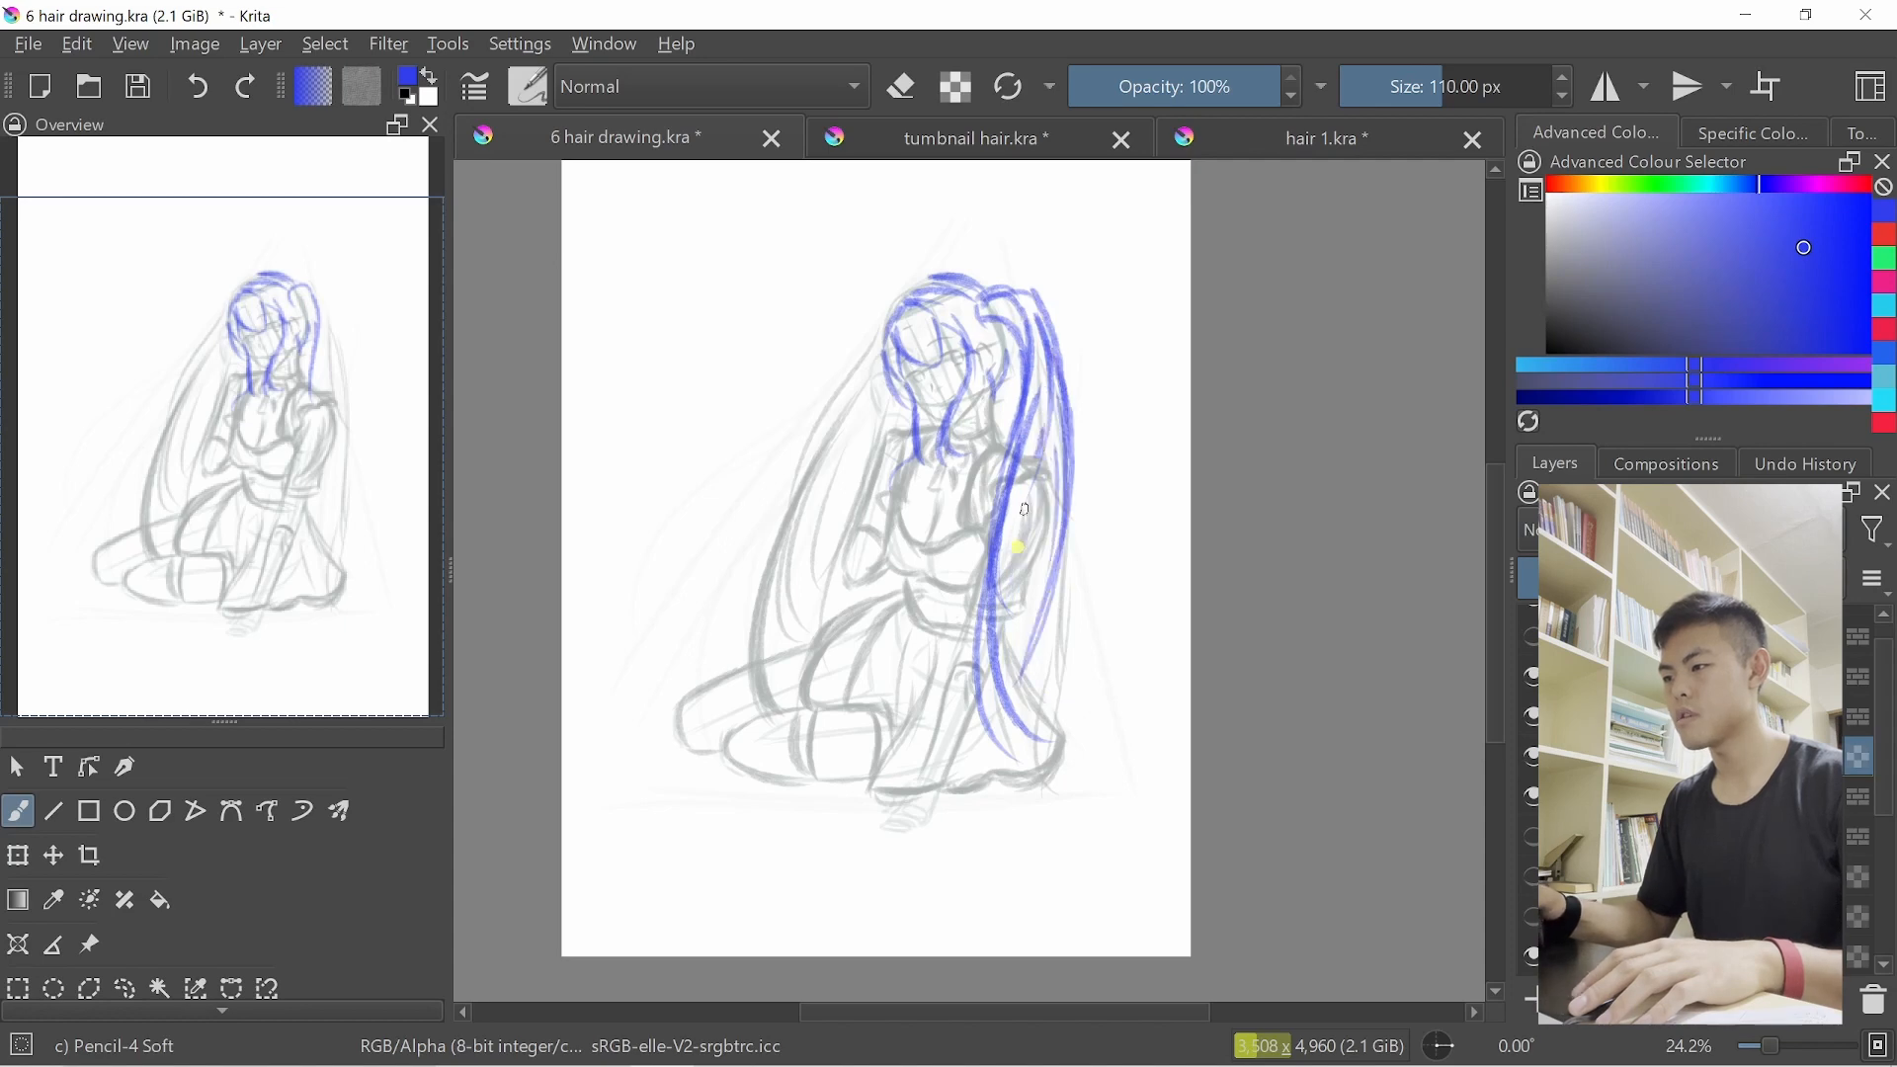
Finish the right ponytail with a curved tip sweeping outward beside the skirt
drag(1041, 459, 1061, 756)
mouse_move(1025, 521)
mouse_down()
mouse_move(1012, 647)
mouse_move(1077, 748)
mouse_move(1101, 727)
mouse_up()
mouse_move(1042, 743)
mouse_down()
mouse_move(1117, 728)
mouse_move(1073, 751)
mouse_move(1039, 709)
mouse_move(1125, 704)
mouse_up()
key(ctrl+z)
key(ctrl+z)
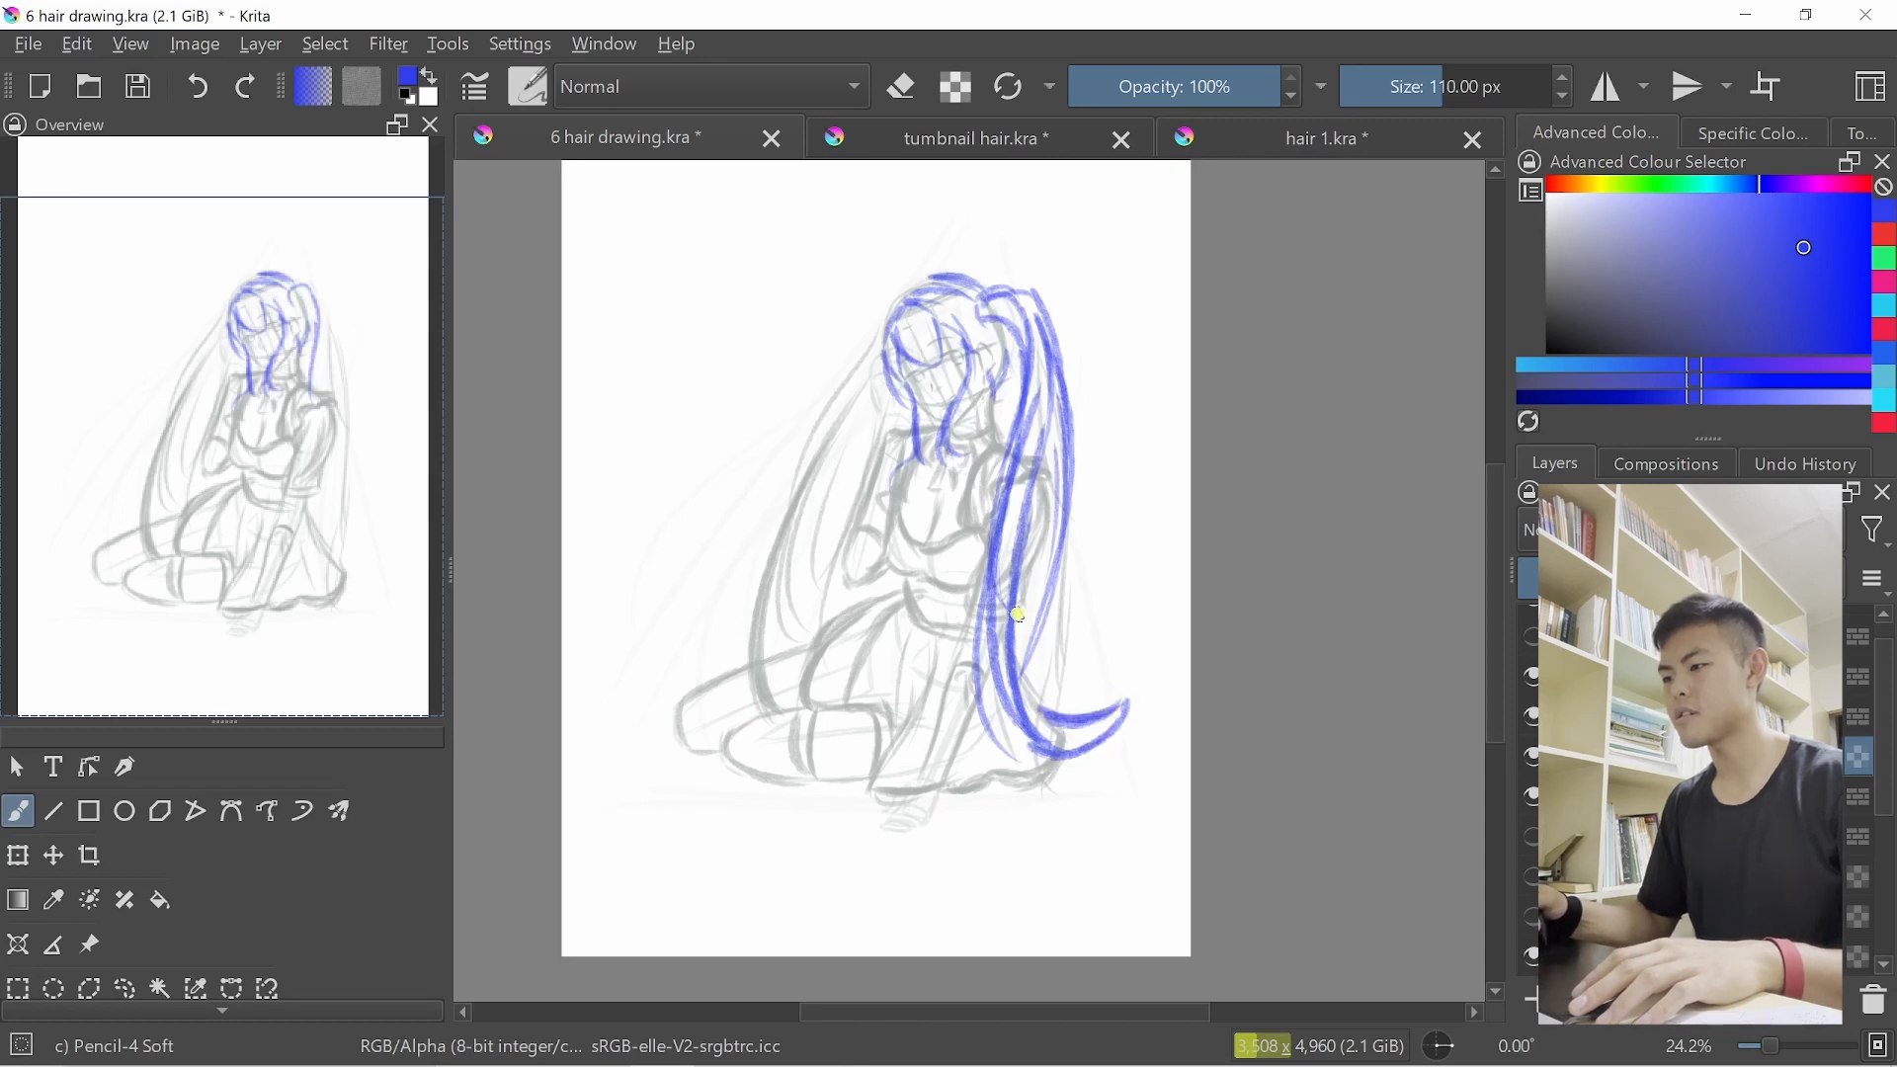
Sketch short strands beneath the right ponytail's tie and along the side of the head, redoing misplaced strokes
drag(1000, 333, 992, 435)
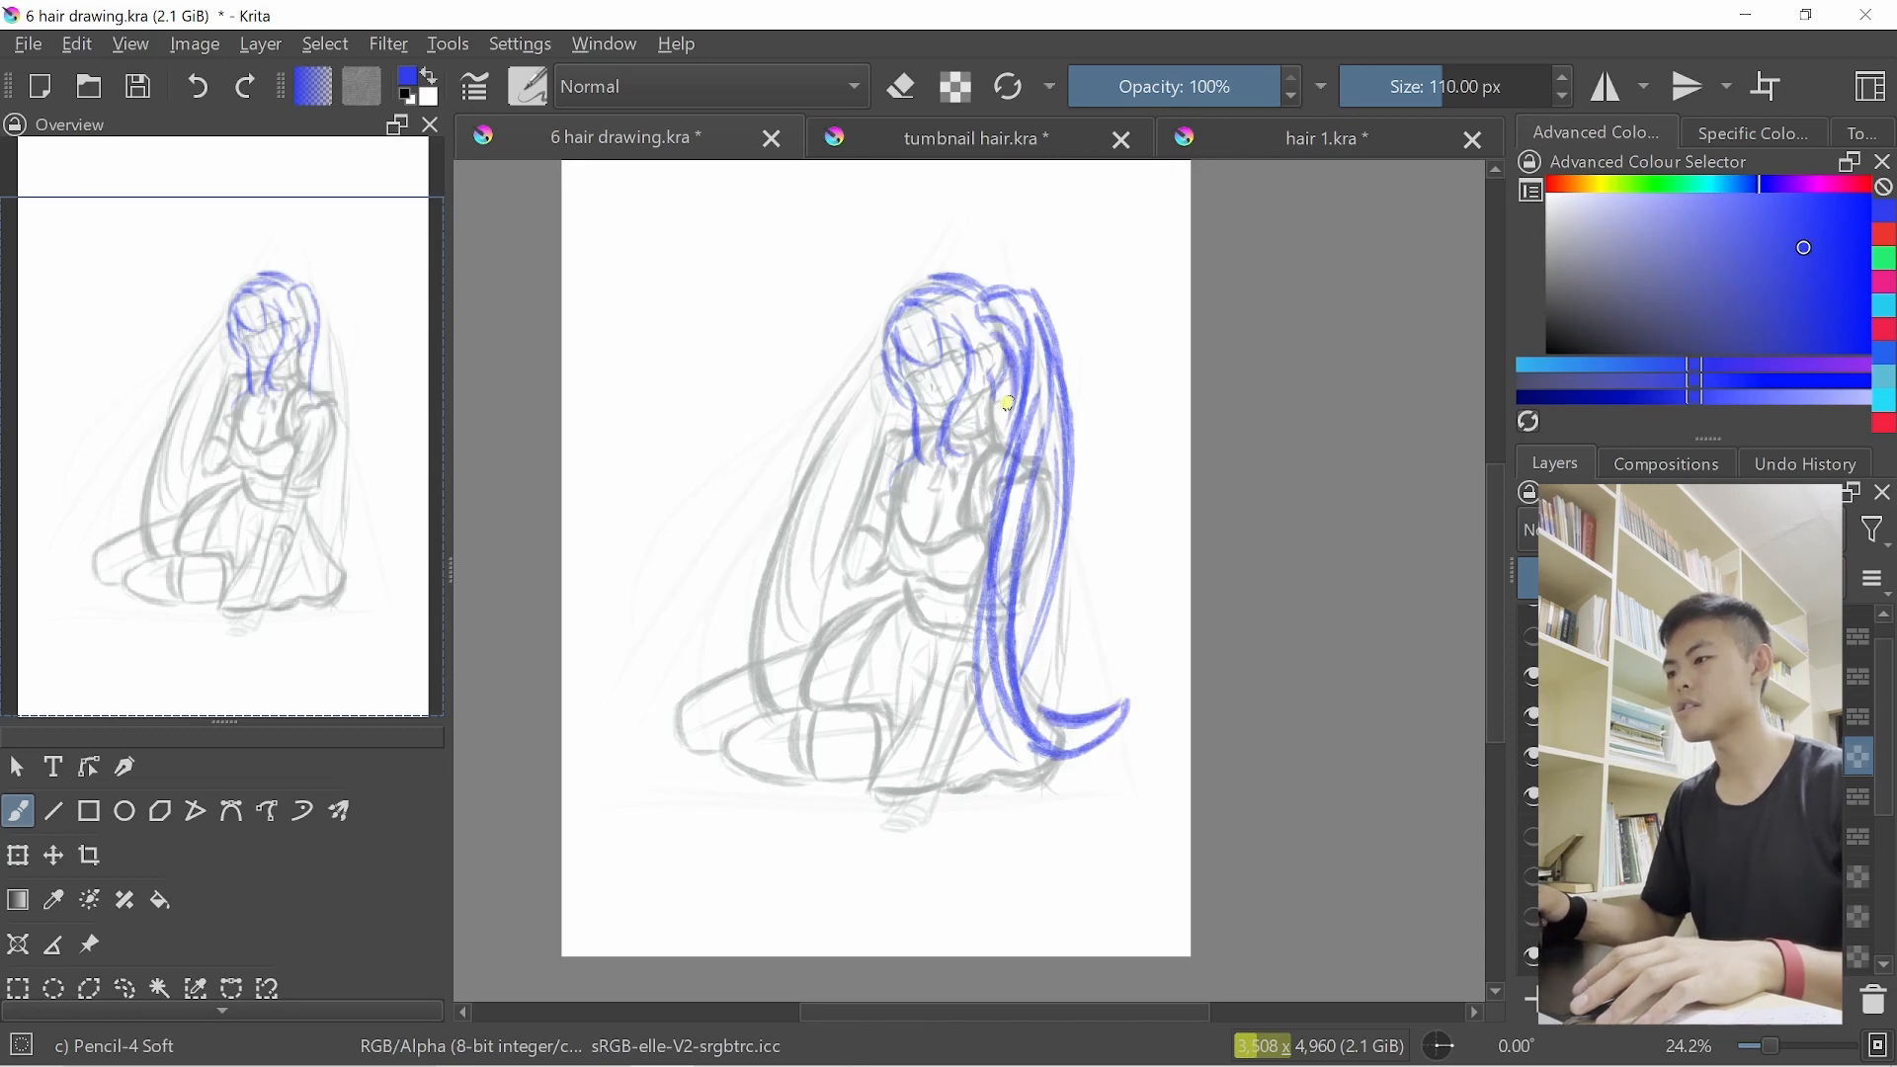
key(ctrl+z)
mouse_move(1009, 348)
mouse_down()
mouse_move(989, 453)
mouse_move(1029, 464)
mouse_up()
mouse_move(1015, 334)
mouse_down()
mouse_move(992, 455)
mouse_move(907, 357)
mouse_move(915, 376)
mouse_move(886, 404)
mouse_move(880, 390)
mouse_move(860, 460)
mouse_up()
key(ctrl+z)
key(ctrl+z)
Sketch the left ponytail's outer contour from the side of the head down to the thigh, redoing strokes until the curve fits
mouse_move(882, 358)
mouse_down()
mouse_move(768, 599)
mouse_move(791, 516)
mouse_move(759, 679)
mouse_move(728, 640)
mouse_up()
key(ctrl+z)
key(ctrl+z)
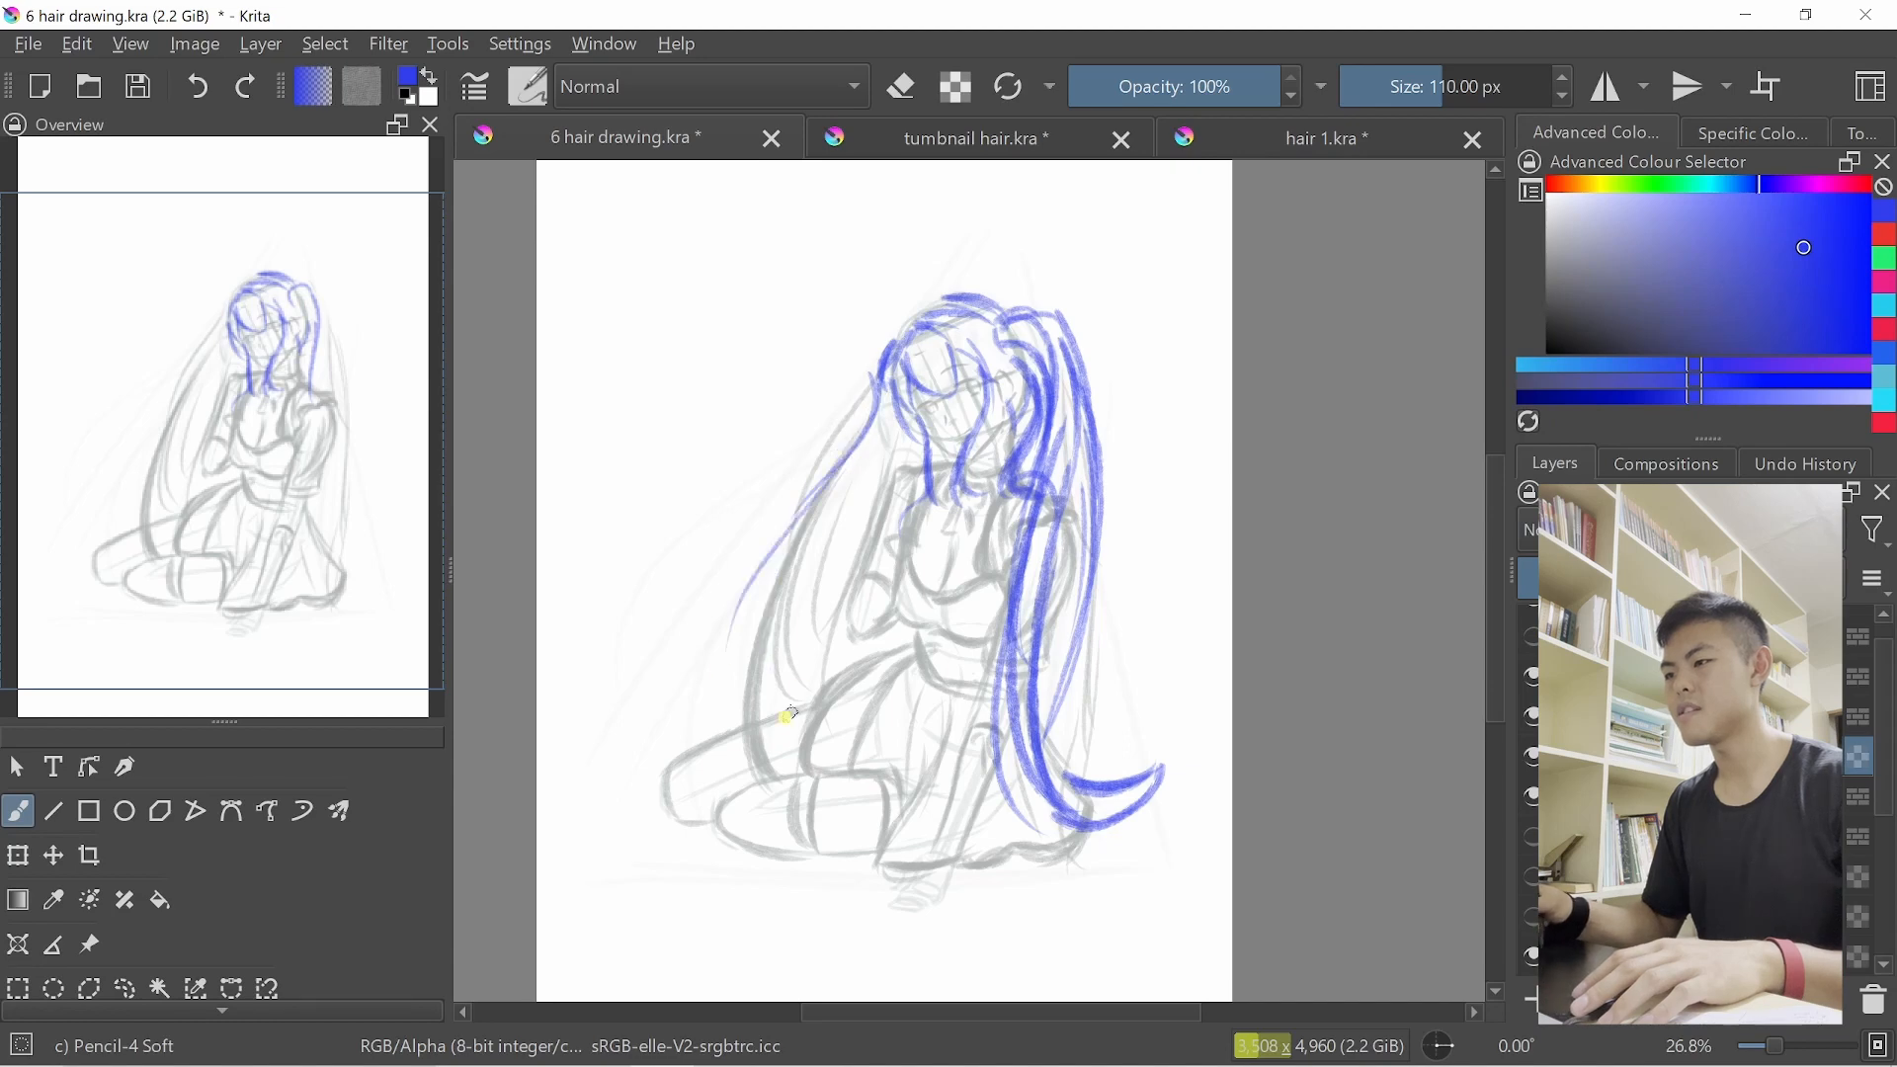
key(ctrl+z)
drag(881, 372, 780, 711)
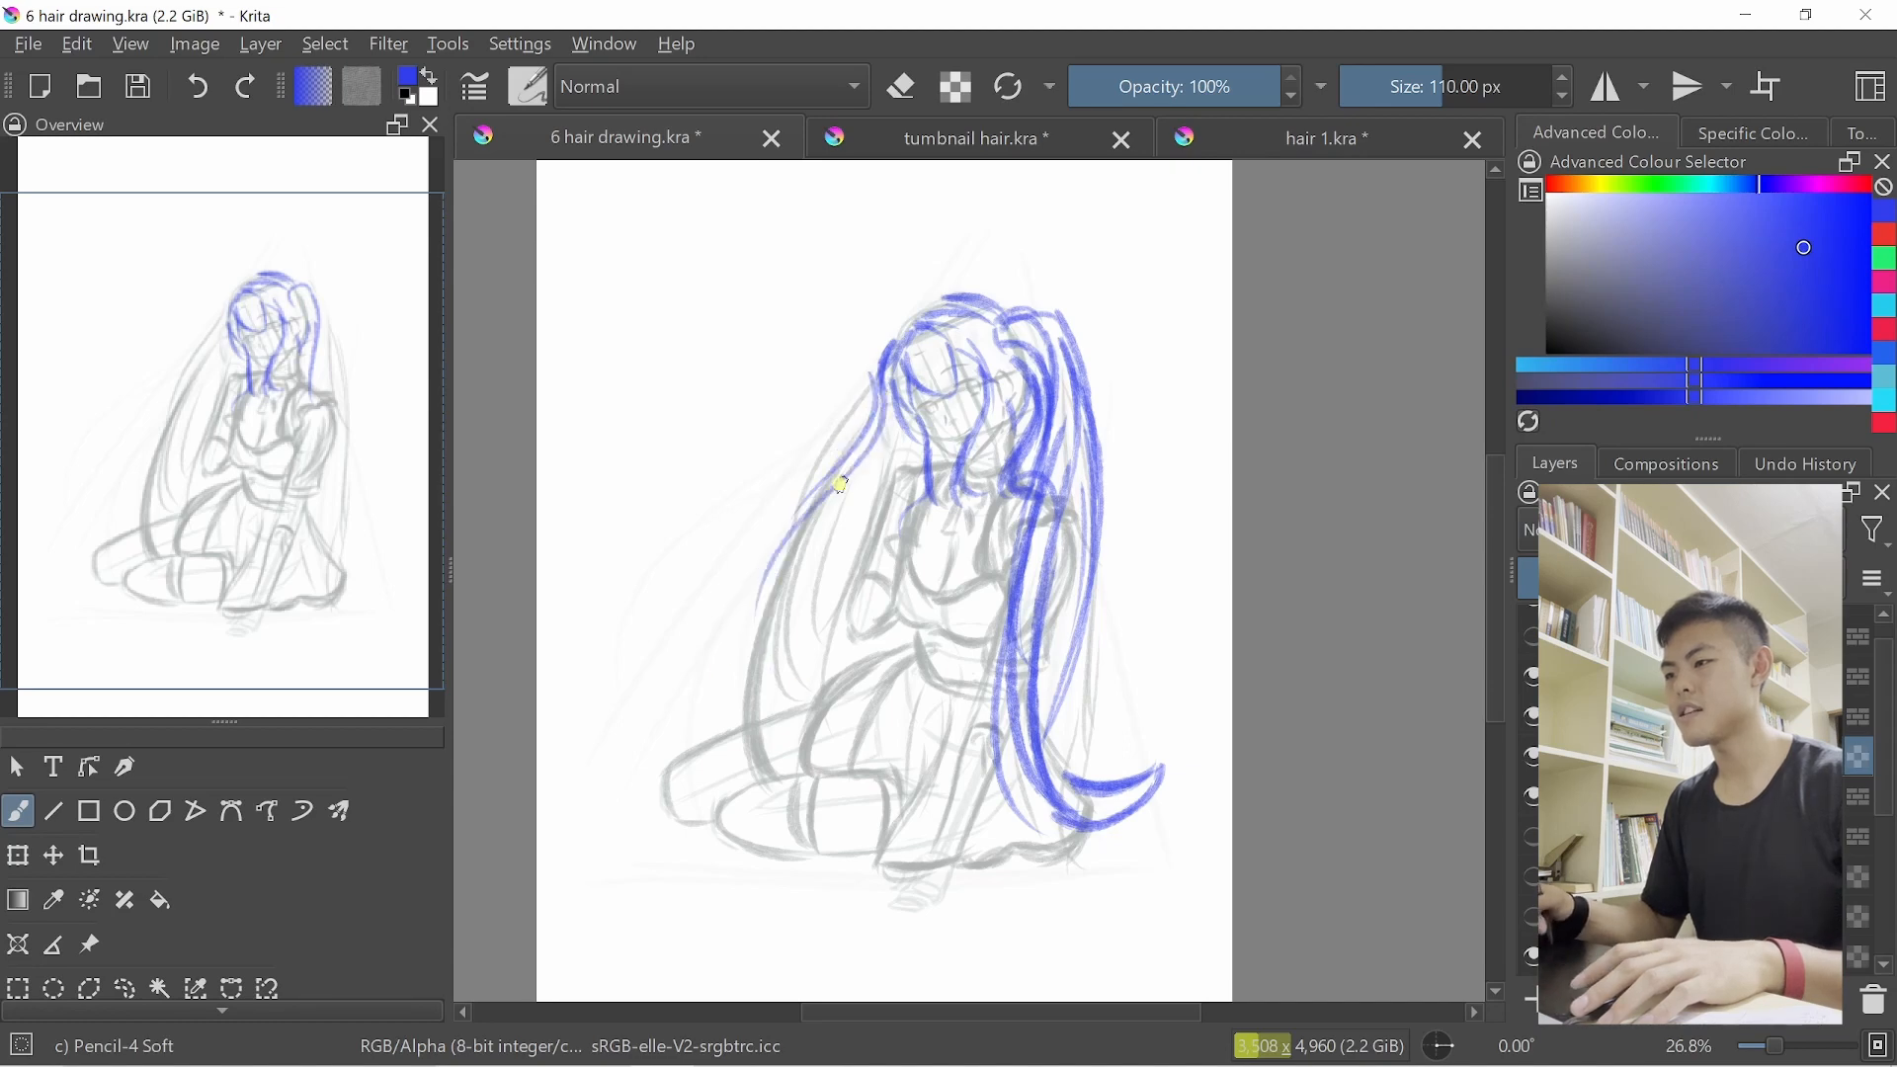
drag(841, 484, 753, 736)
key(ctrl+z)
drag(805, 512, 751, 790)
drag(790, 623, 761, 791)
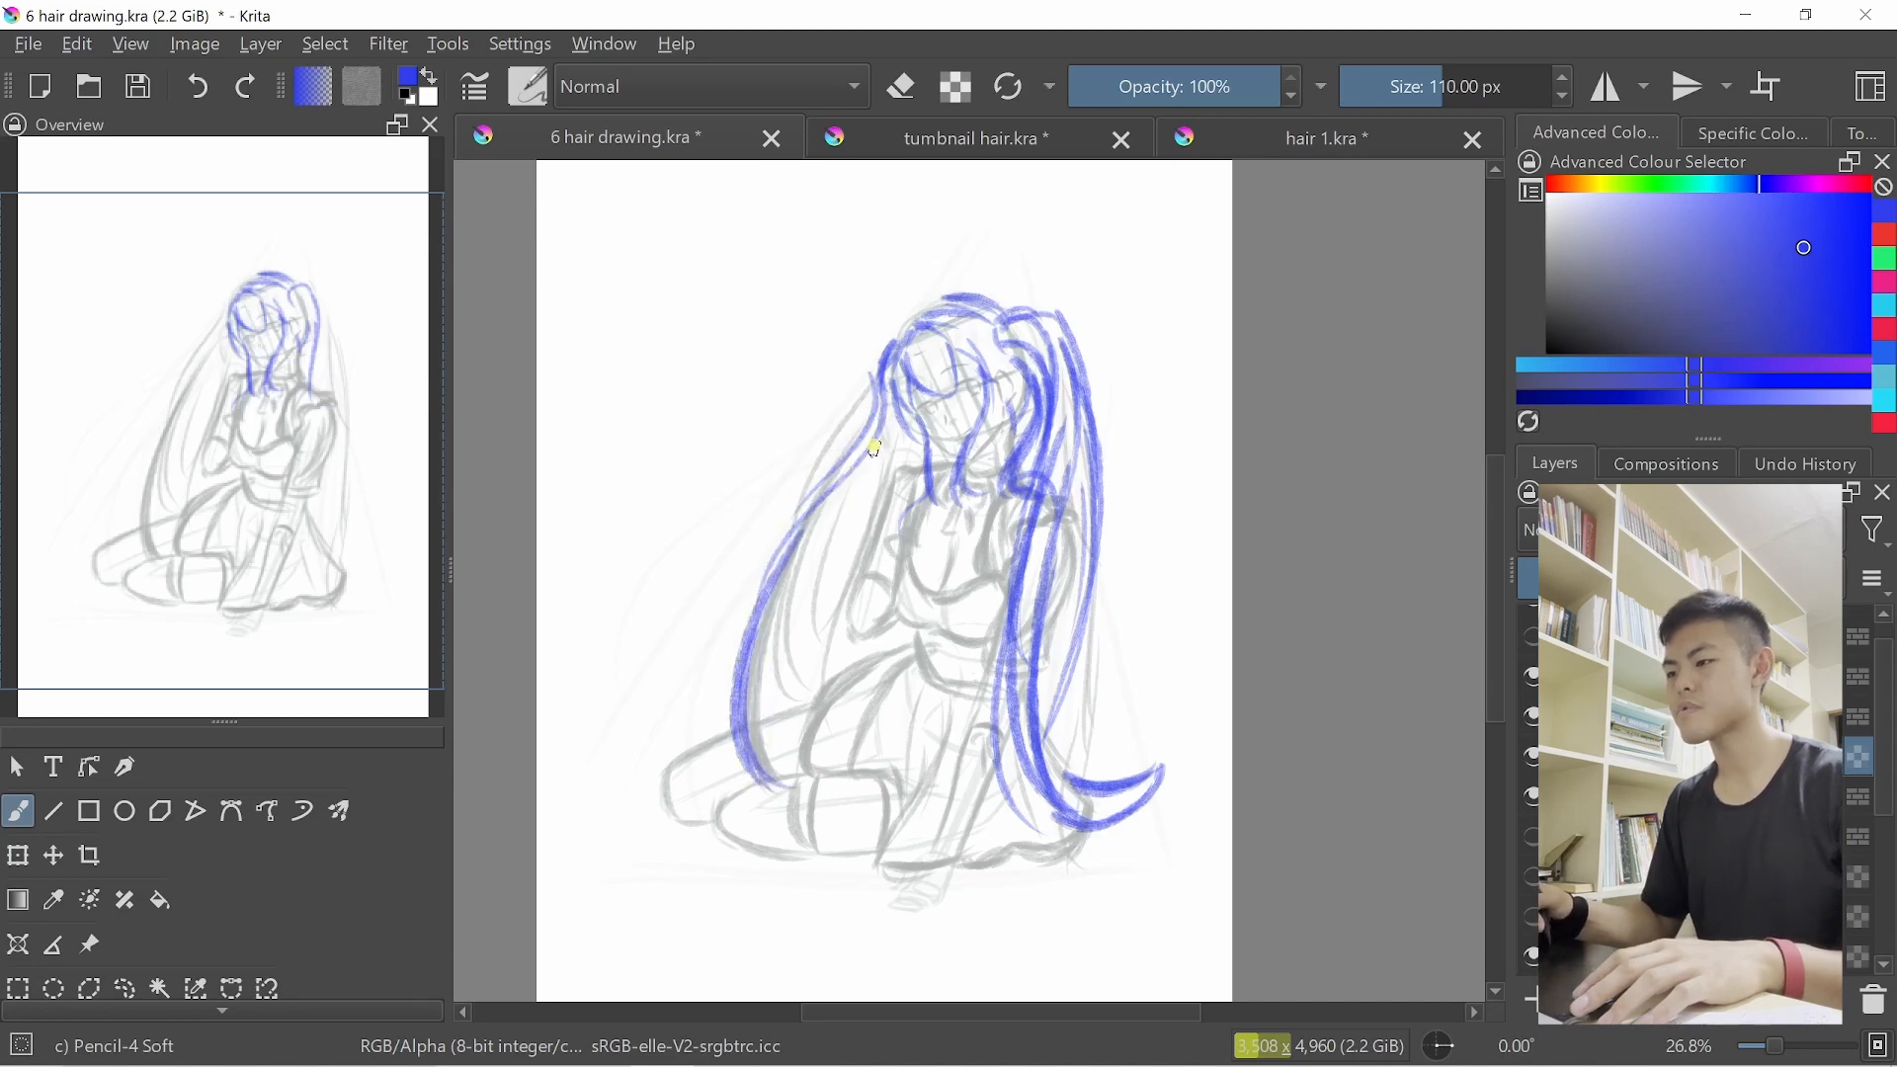
mouse_move(894, 385)
mouse_down()
mouse_move(796, 541)
mouse_move(869, 440)
mouse_move(783, 645)
mouse_up()
key(ctrl+z)
key(ctrl+z)
key(ctrl+z)
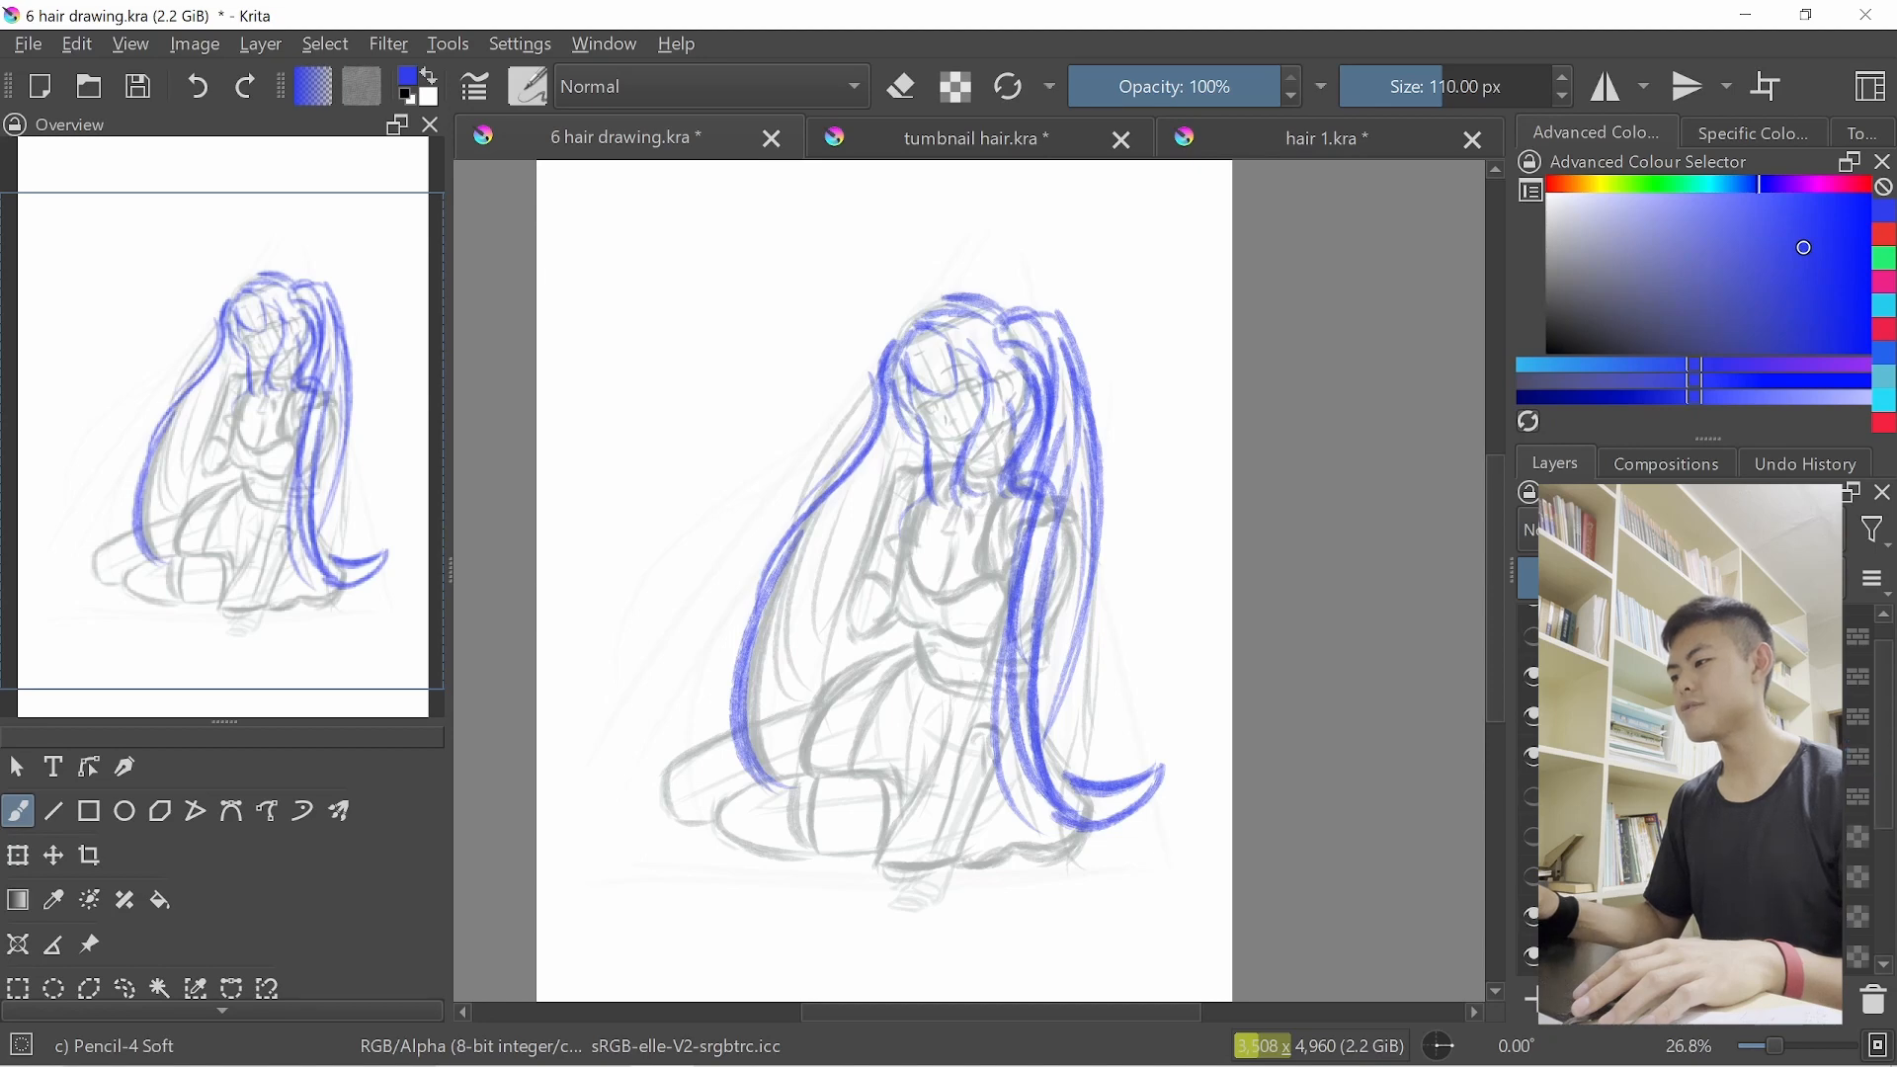
drag(1891, 725, 1846, 914)
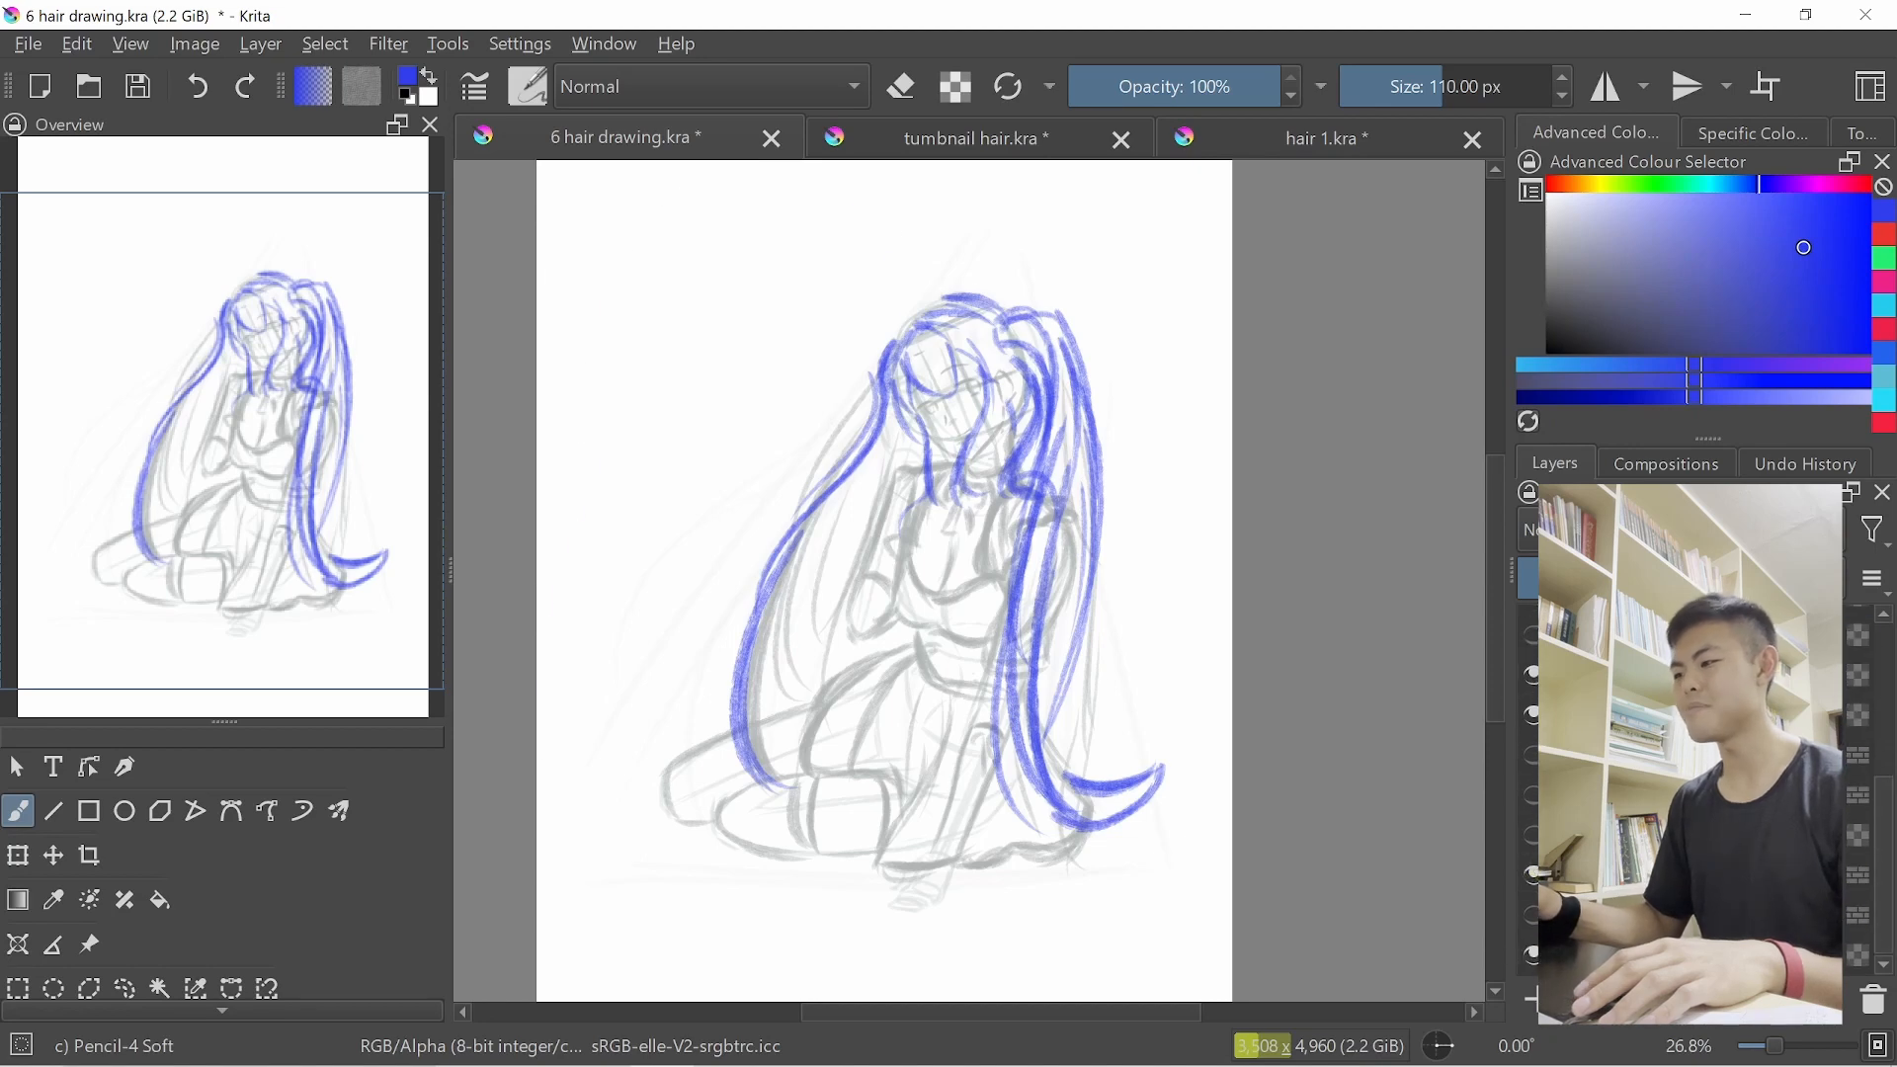
click(1515, 858)
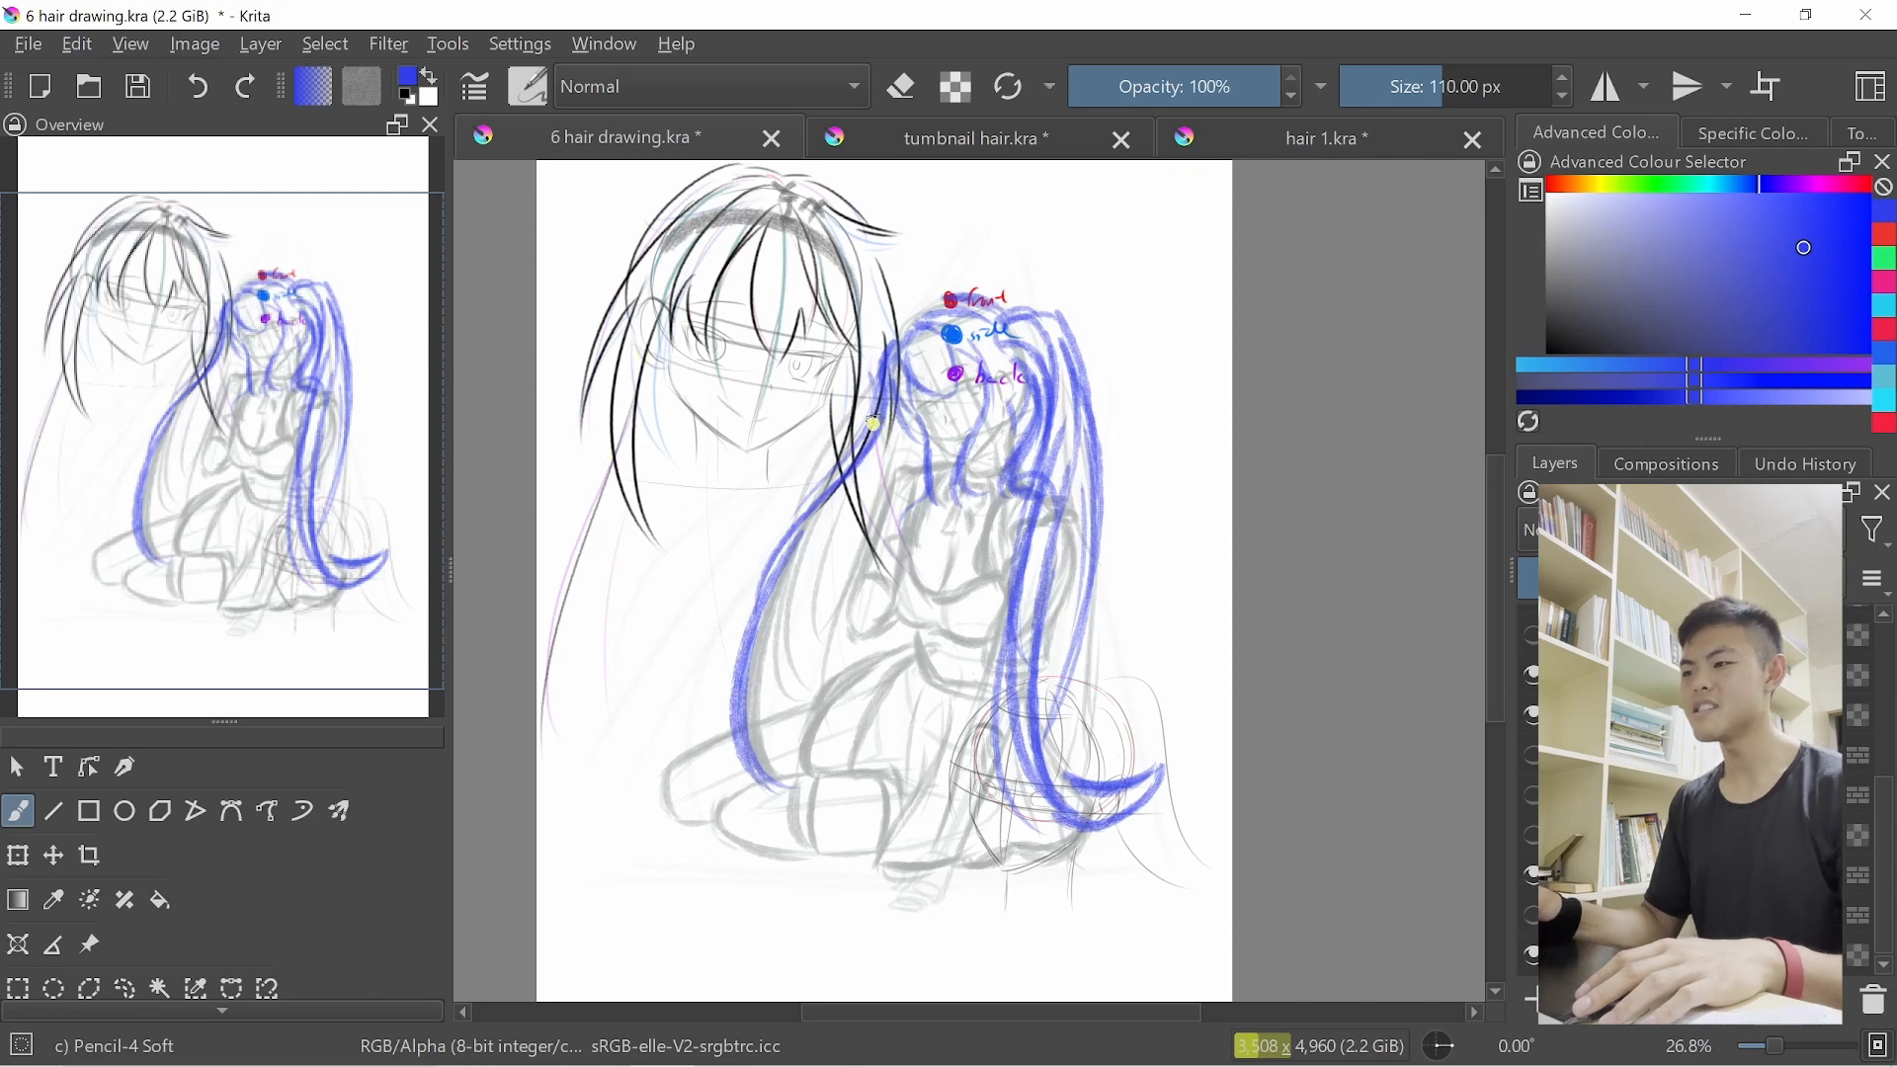
click(1532, 876)
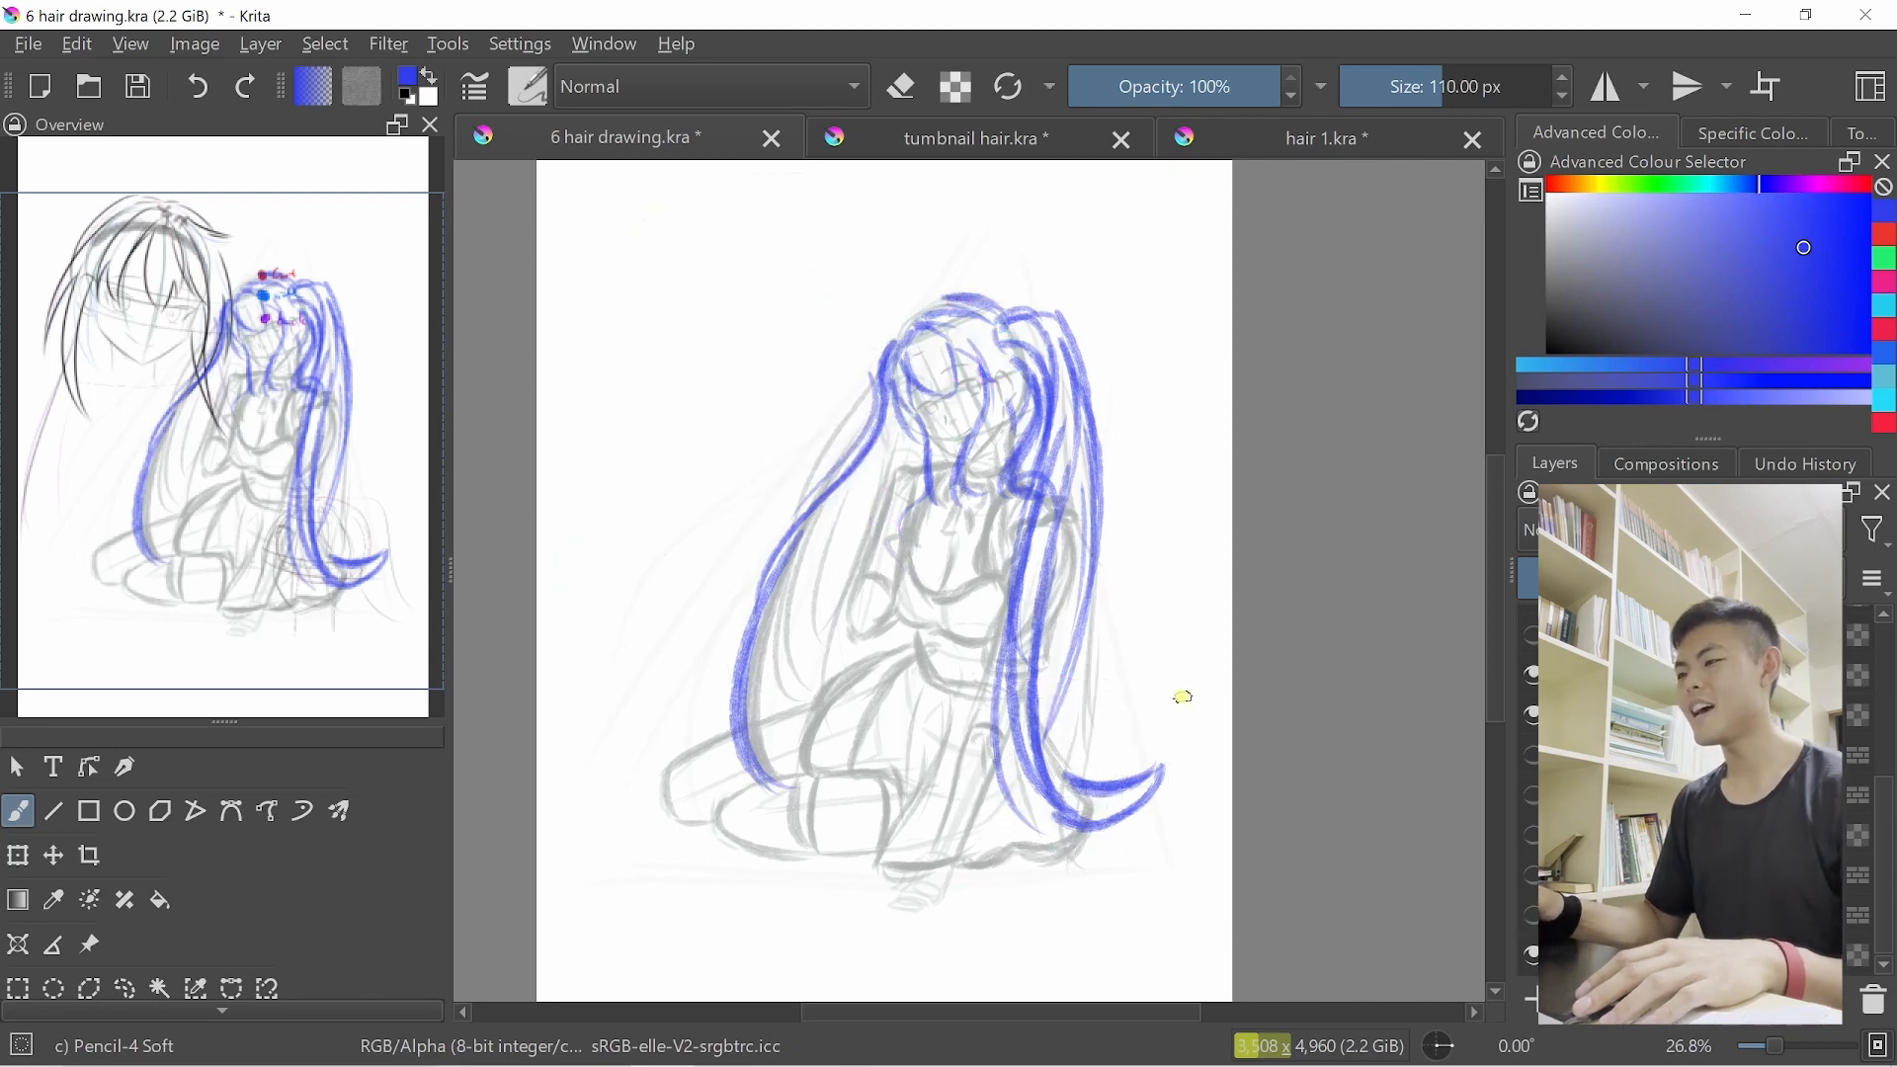
drag(1886, 835, 1885, 717)
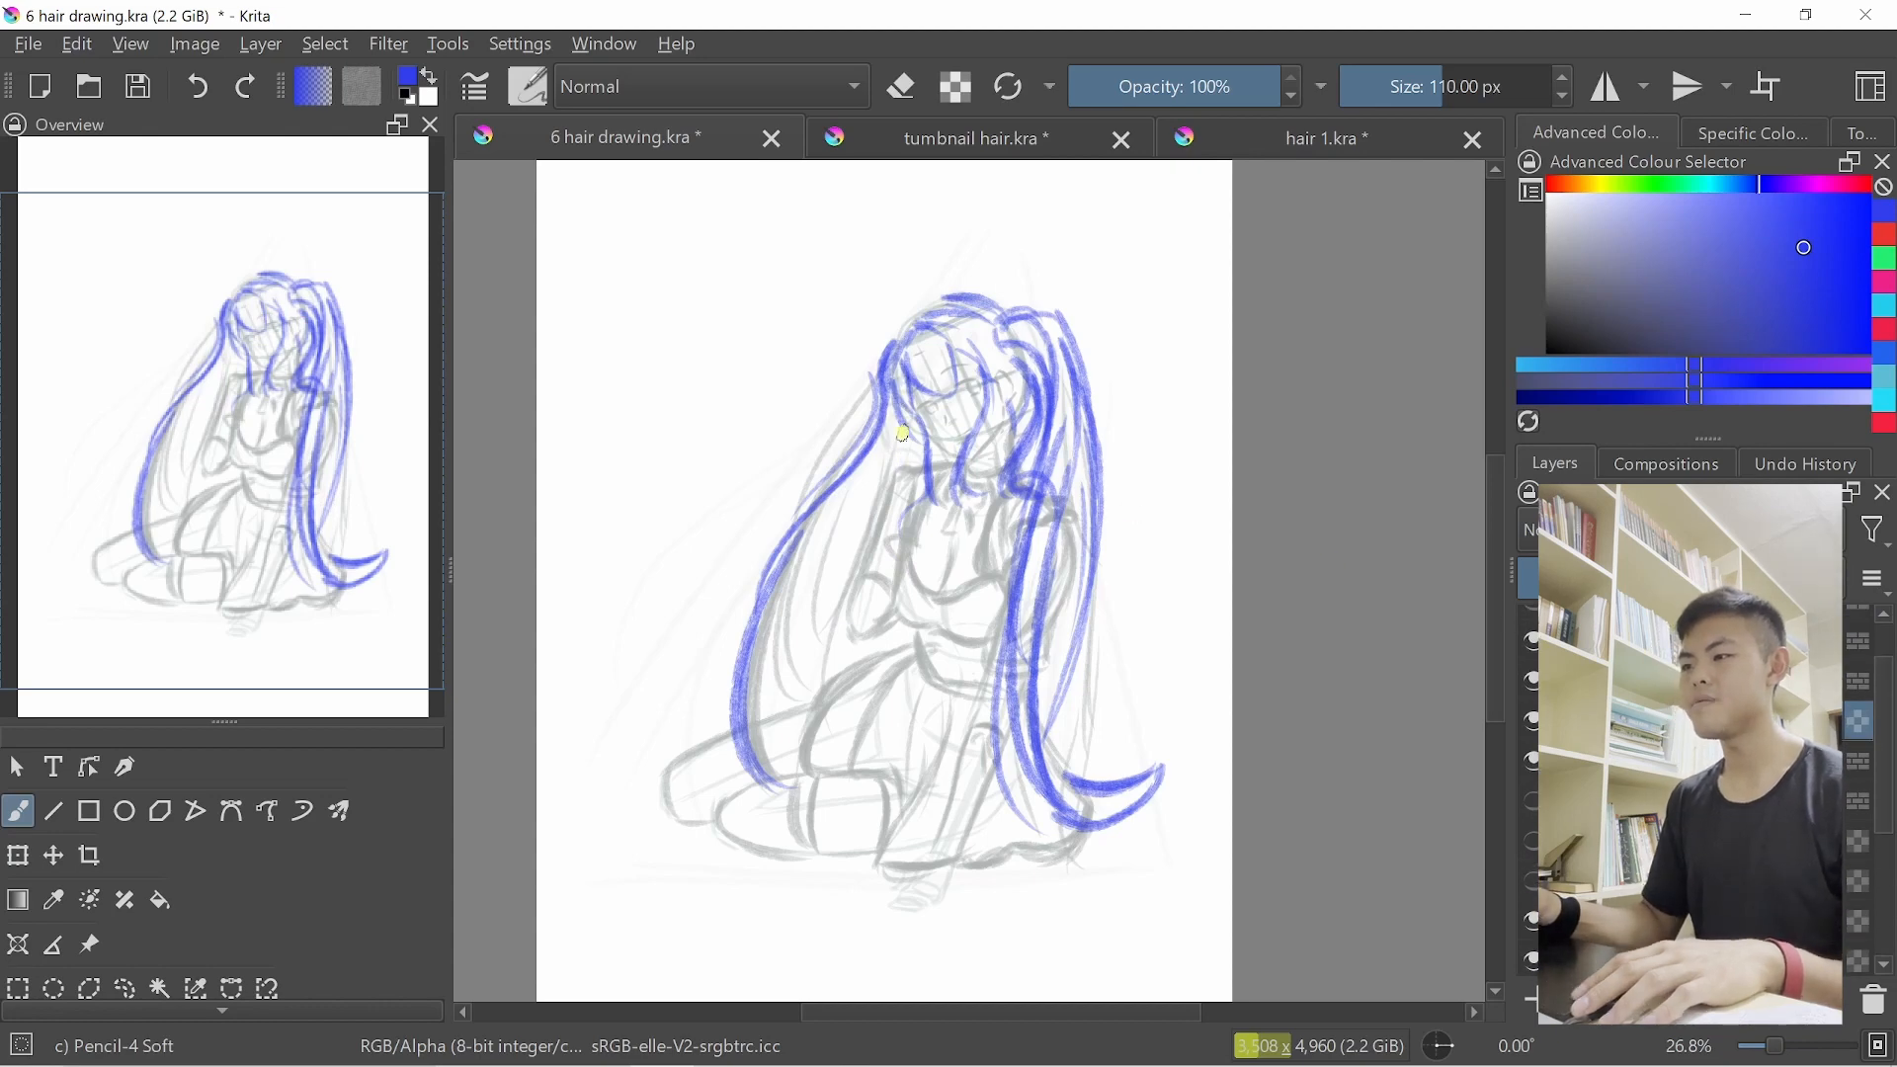
Sketch the left ponytail's inner strands, curving from the side of the head past the shoulder to the lap
mouse_move(889, 477)
mouse_down()
mouse_move(904, 440)
mouse_move(812, 587)
mouse_move(764, 756)
mouse_move(785, 598)
mouse_move(767, 776)
mouse_move(778, 718)
mouse_up()
mouse_move(774, 790)
mouse_down()
mouse_move(786, 768)
mouse_move(795, 787)
mouse_up()
key(ctrl+z)
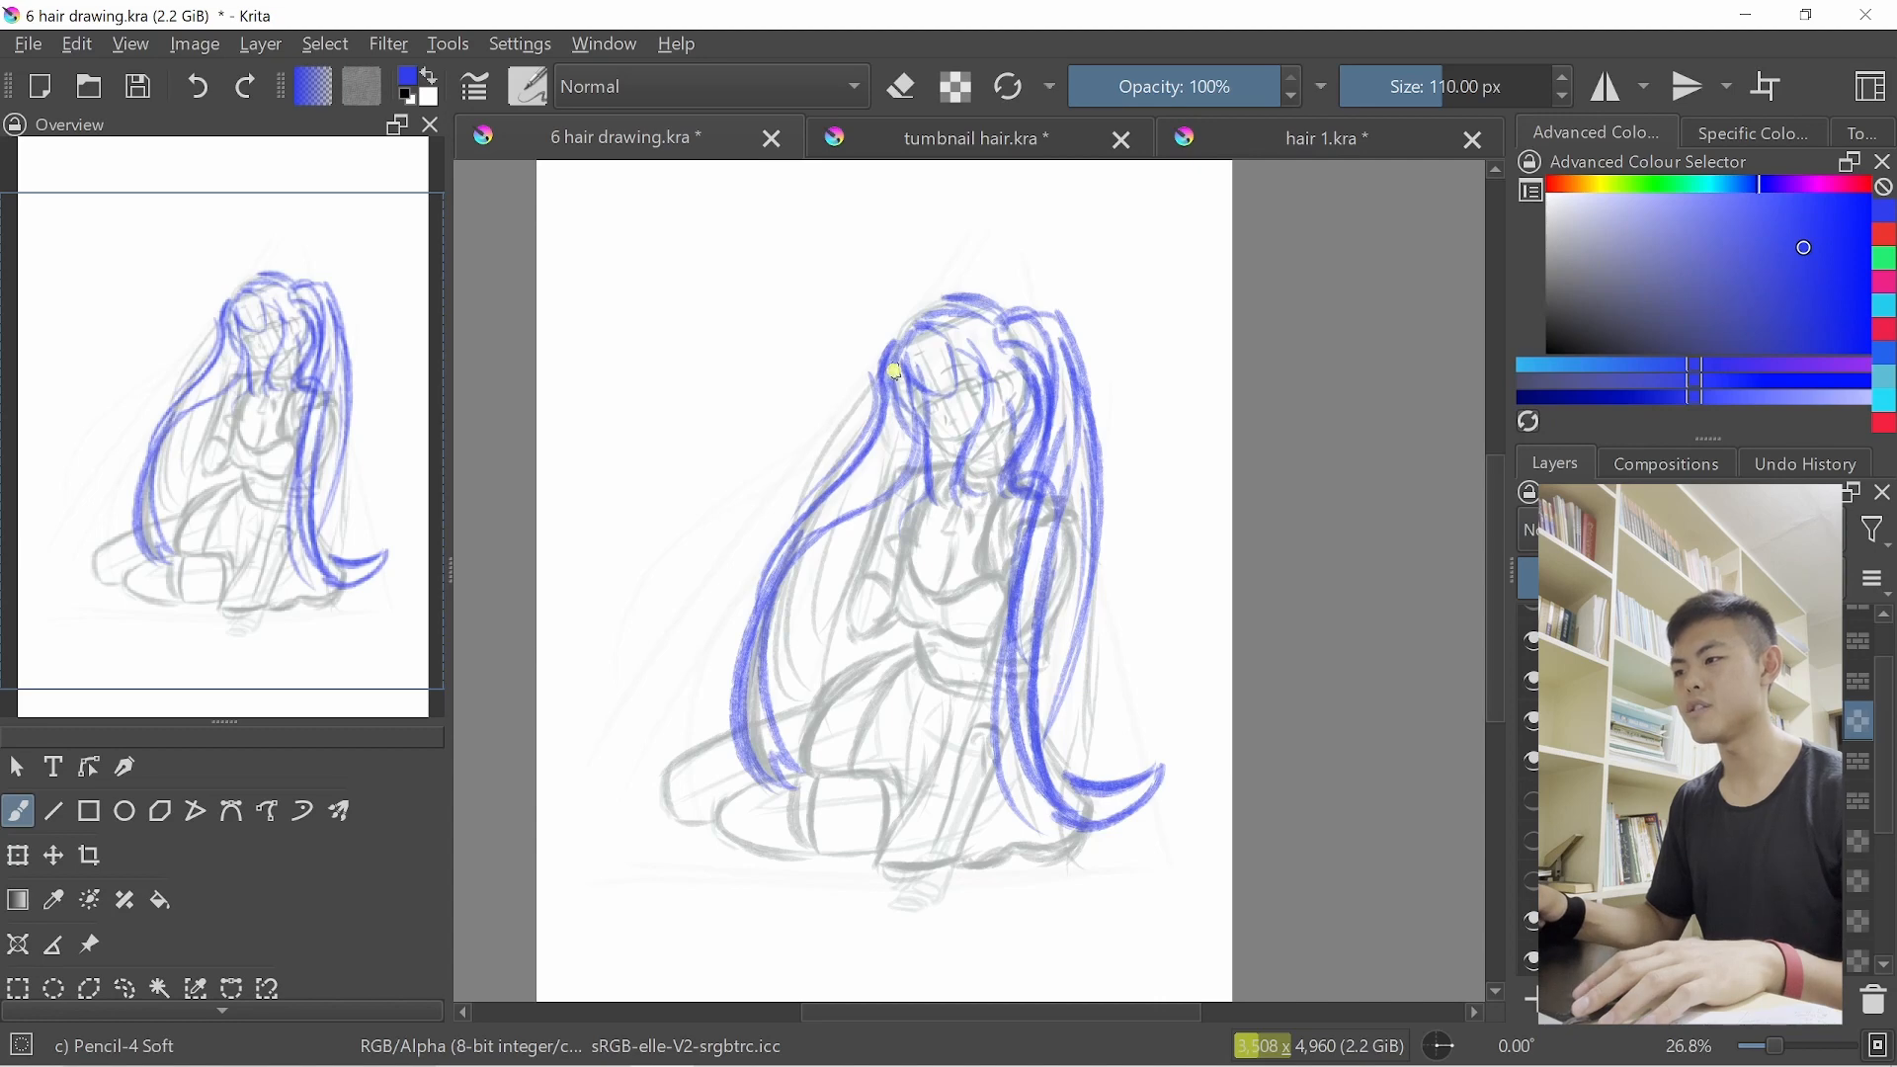
mouse_move(896, 372)
mouse_down()
mouse_move(869, 547)
mouse_move(883, 428)
mouse_move(866, 510)
mouse_up()
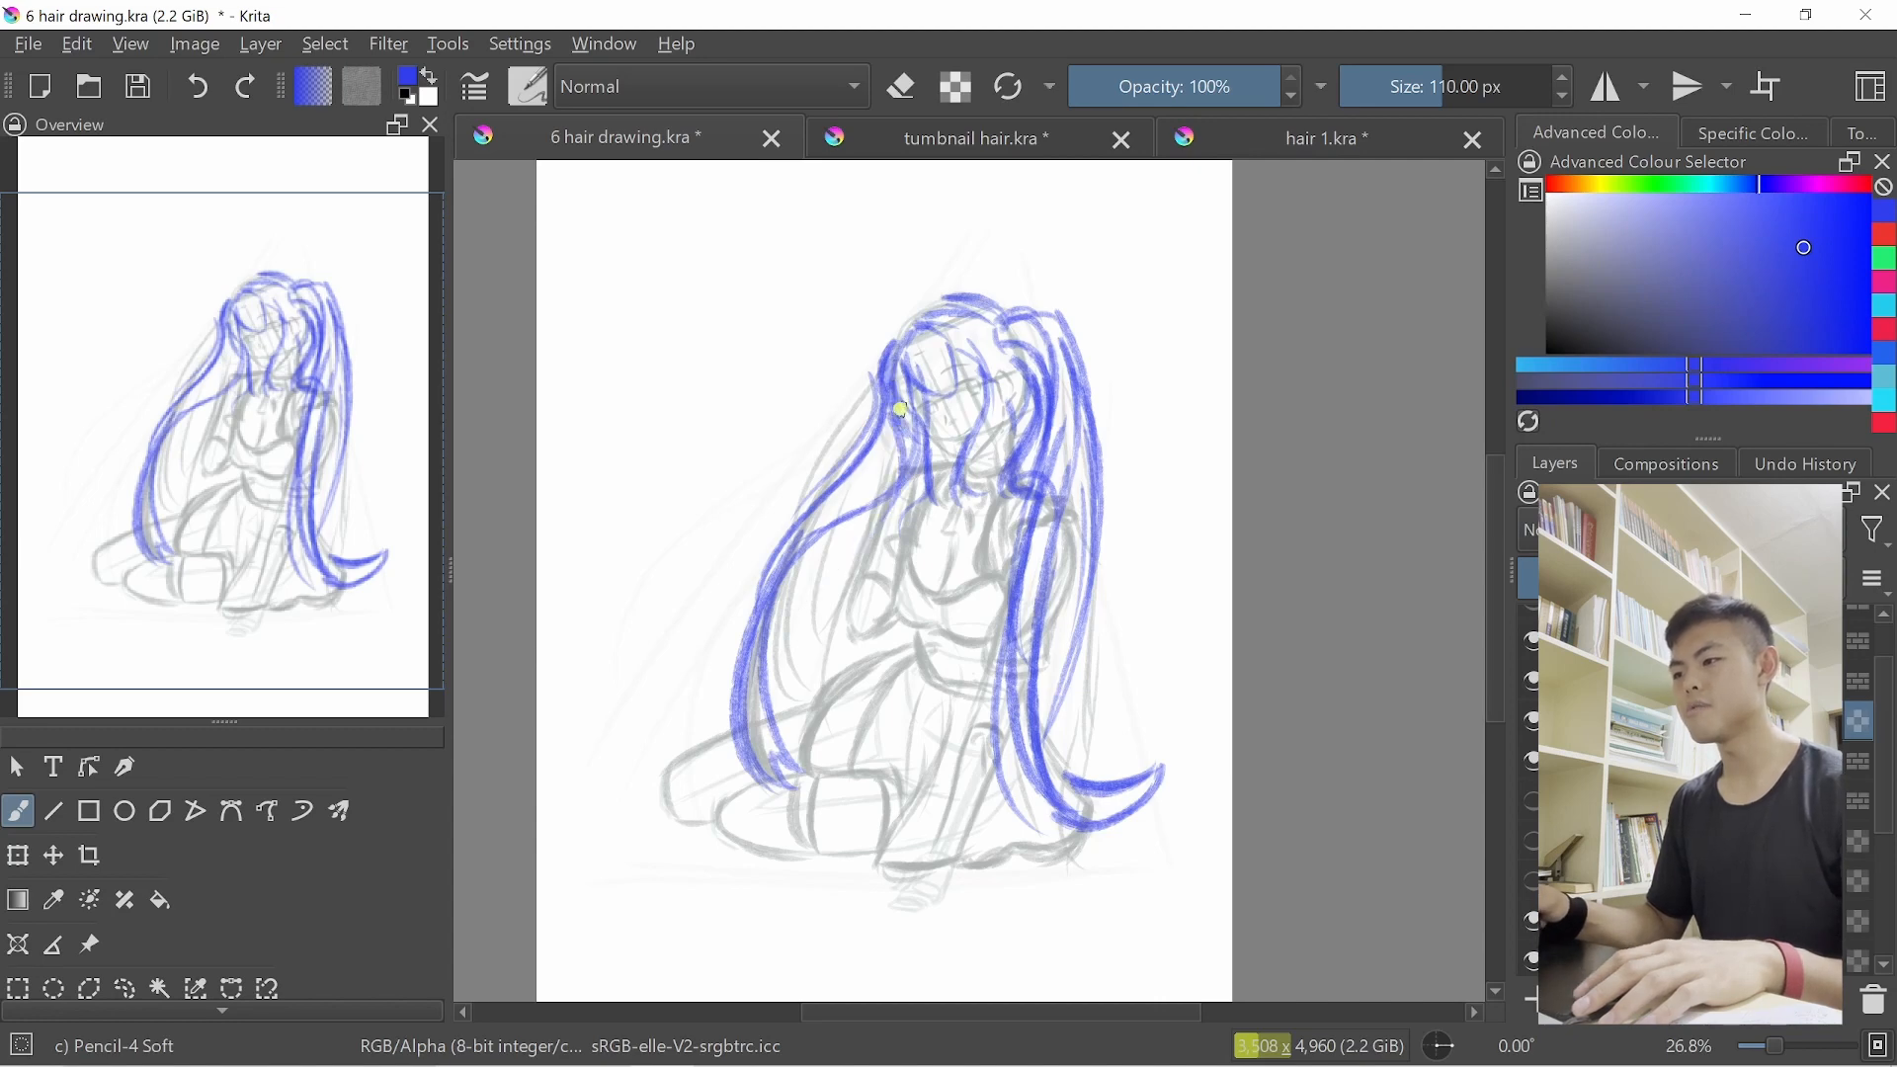
drag(901, 420, 842, 561)
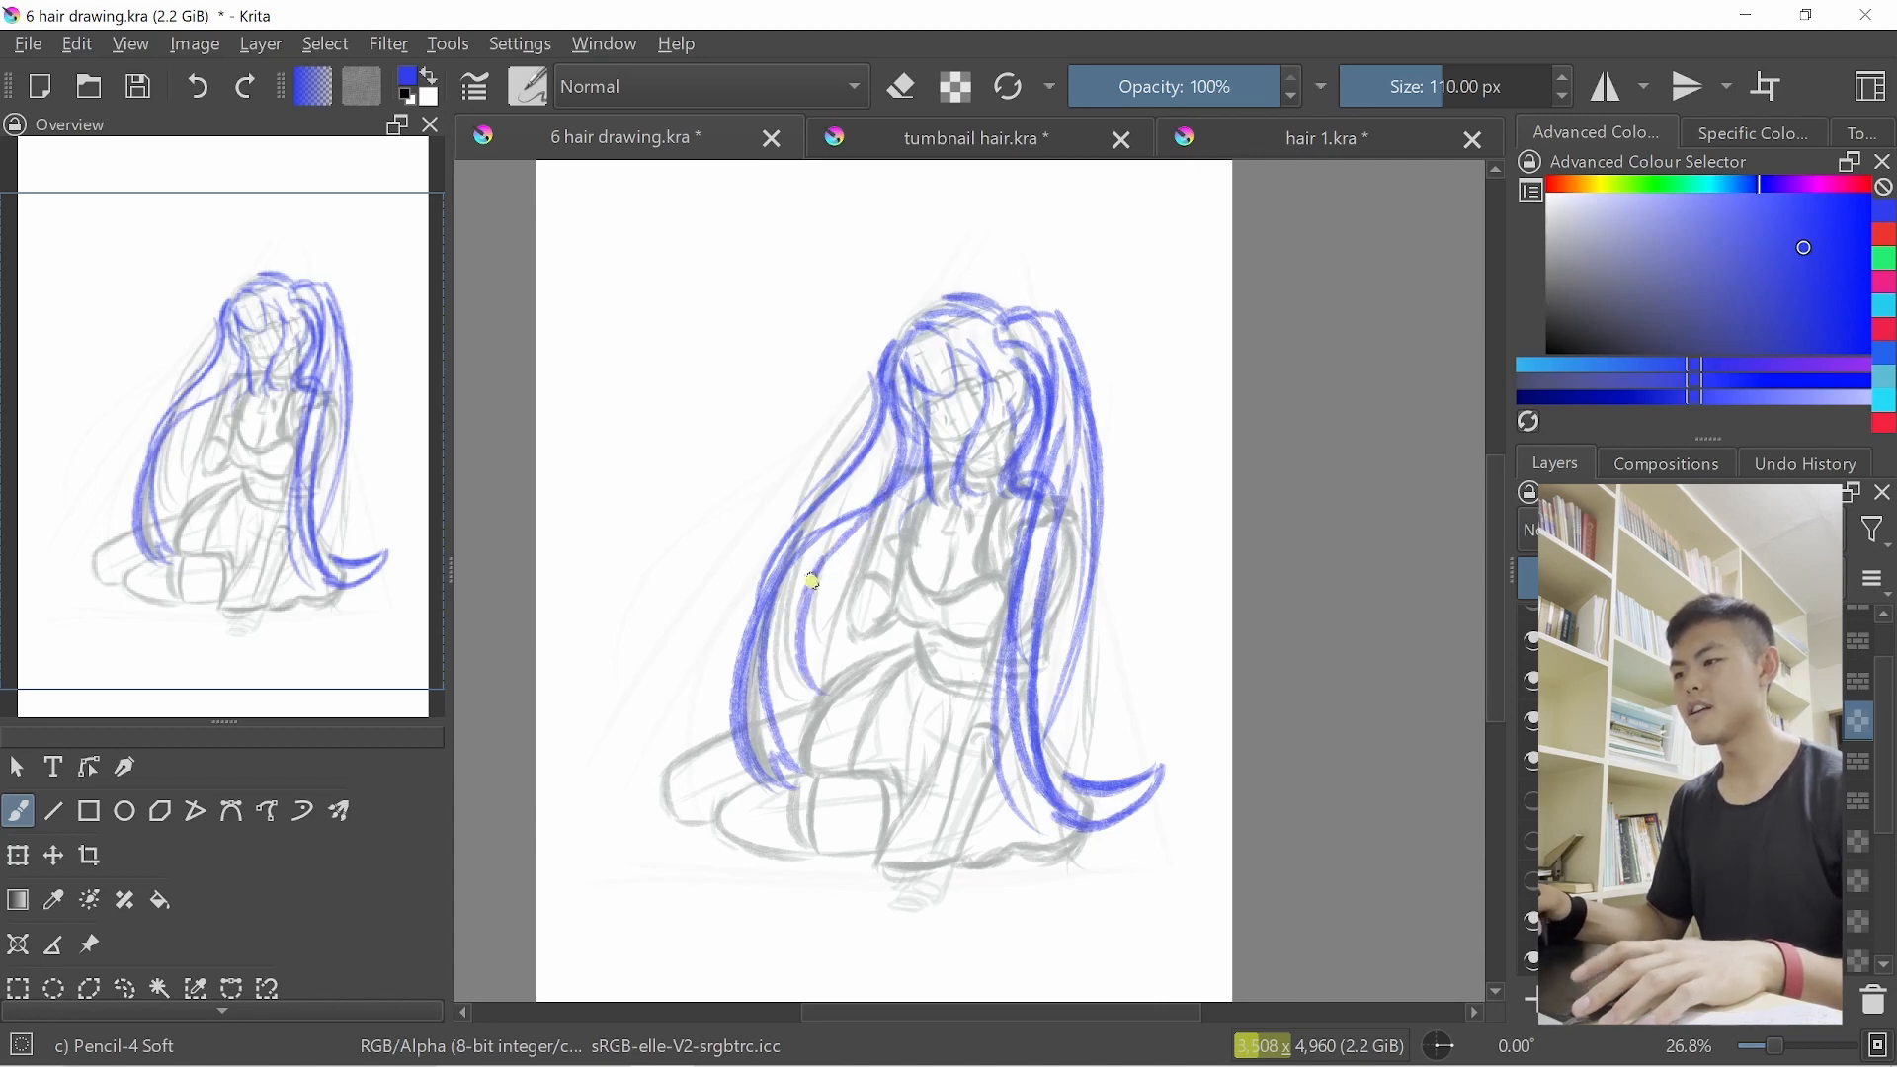
mouse_move(919, 443)
mouse_down()
mouse_move(832, 556)
mouse_move(876, 539)
mouse_move(818, 621)
mouse_move(813, 694)
mouse_up()
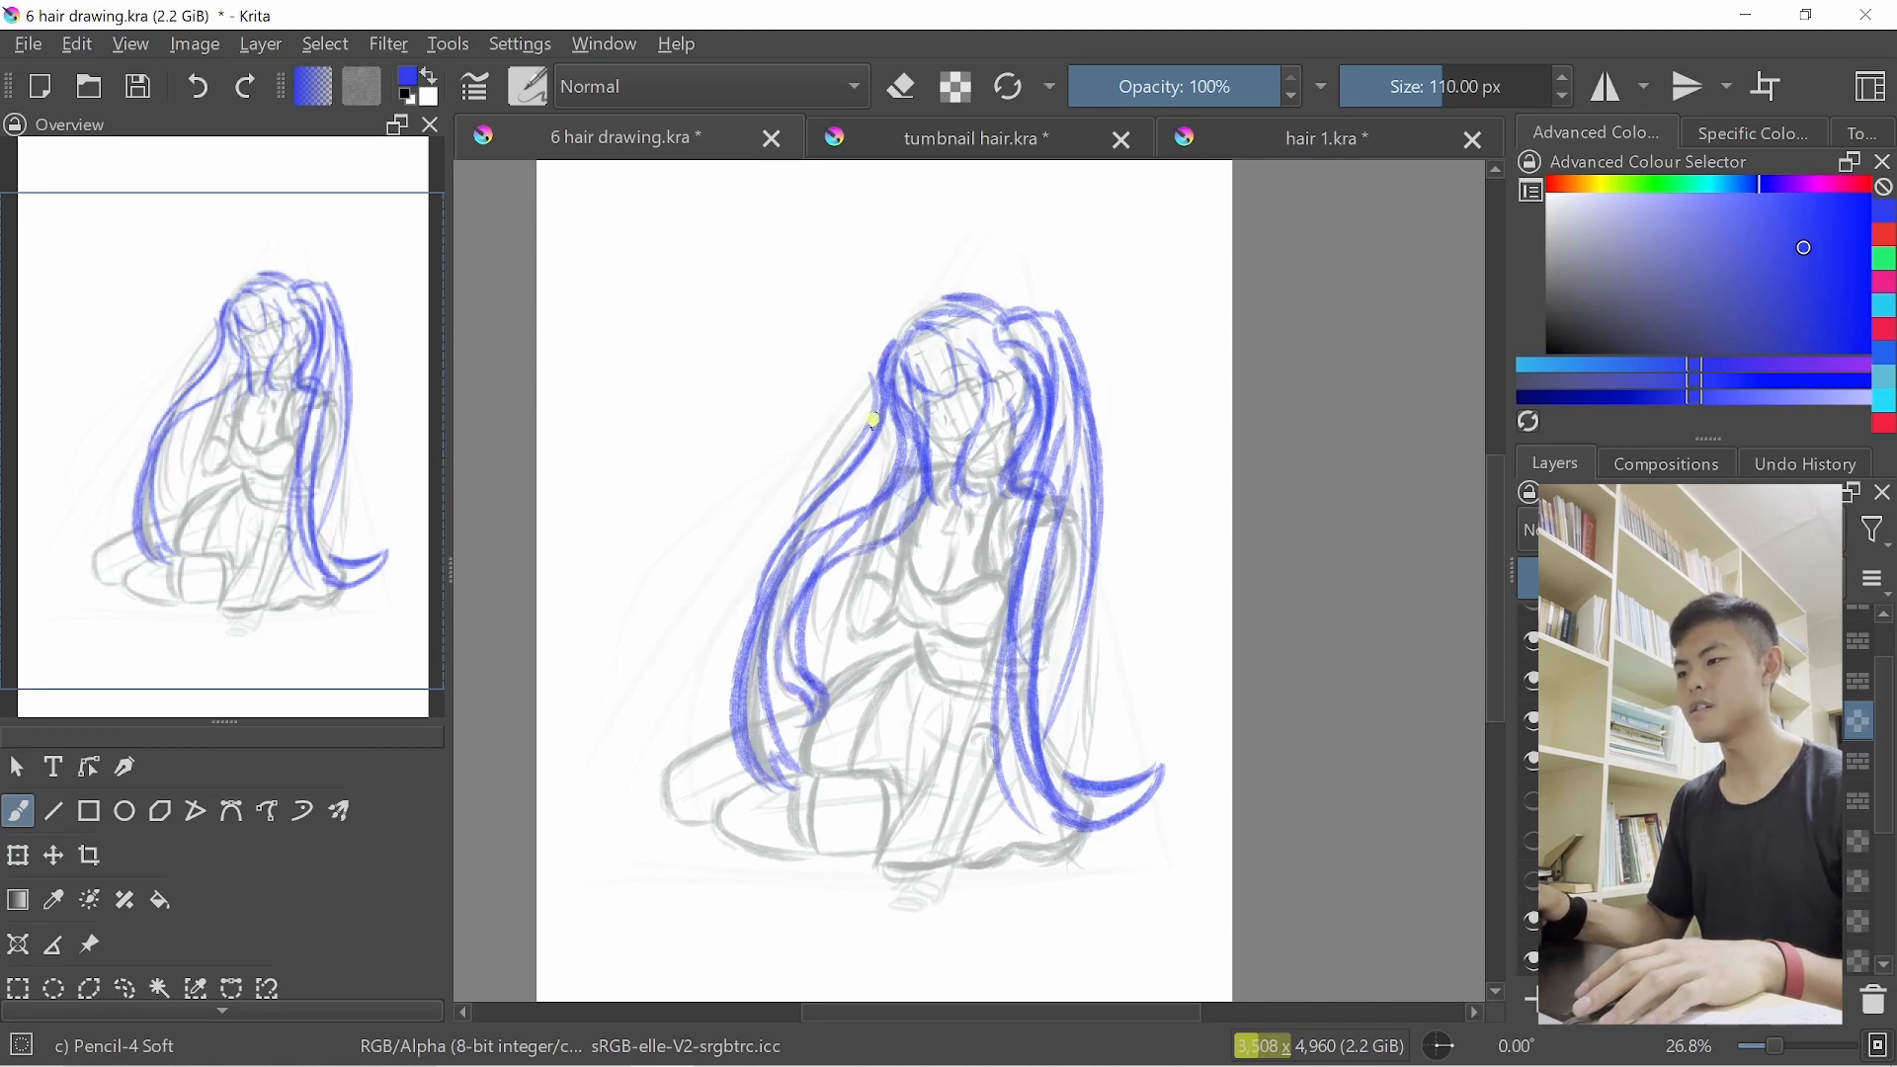
Sketch a loose lock sweeping outward from the left ponytail and curving down, redoing it until the arc fits
mouse_move(870, 396)
mouse_down()
mouse_move(787, 543)
mouse_move(825, 486)
mouse_move(776, 493)
mouse_move(698, 661)
mouse_up()
key(ctrl+z)
key(ctrl+z)
drag(883, 392, 676, 638)
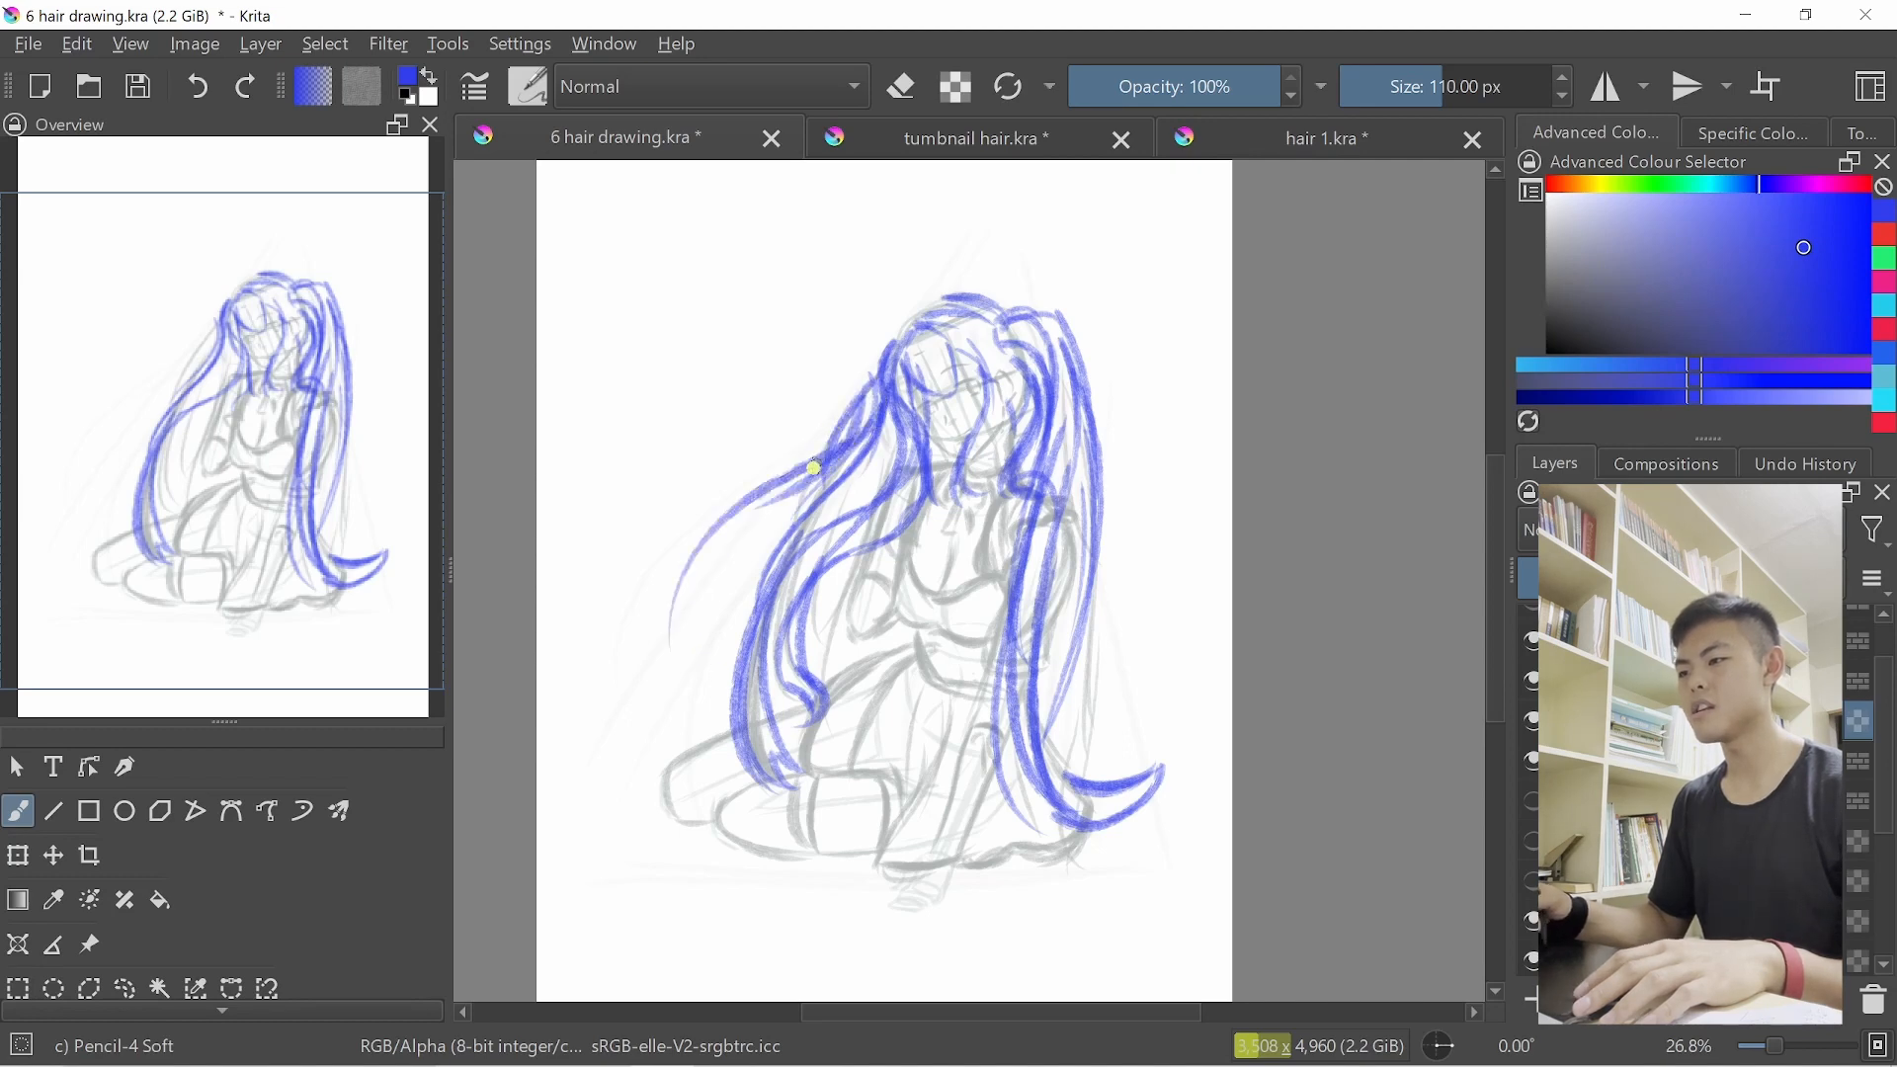
drag(797, 478, 690, 644)
drag(810, 505, 684, 597)
key(ctrl+z)
key(ctrl+z)
key(ctrl+z)
mouse_move(870, 387)
mouse_down()
mouse_move(735, 499)
mouse_move(756, 510)
mouse_move(697, 642)
mouse_up()
key(ctrl+z)
key(ctrl+z)
Add strands joining the base of the loose outer lock to the left ponytail, redoing misplaced strokes
drag(785, 478, 705, 531)
key(ctrl+z)
drag(854, 435, 761, 484)
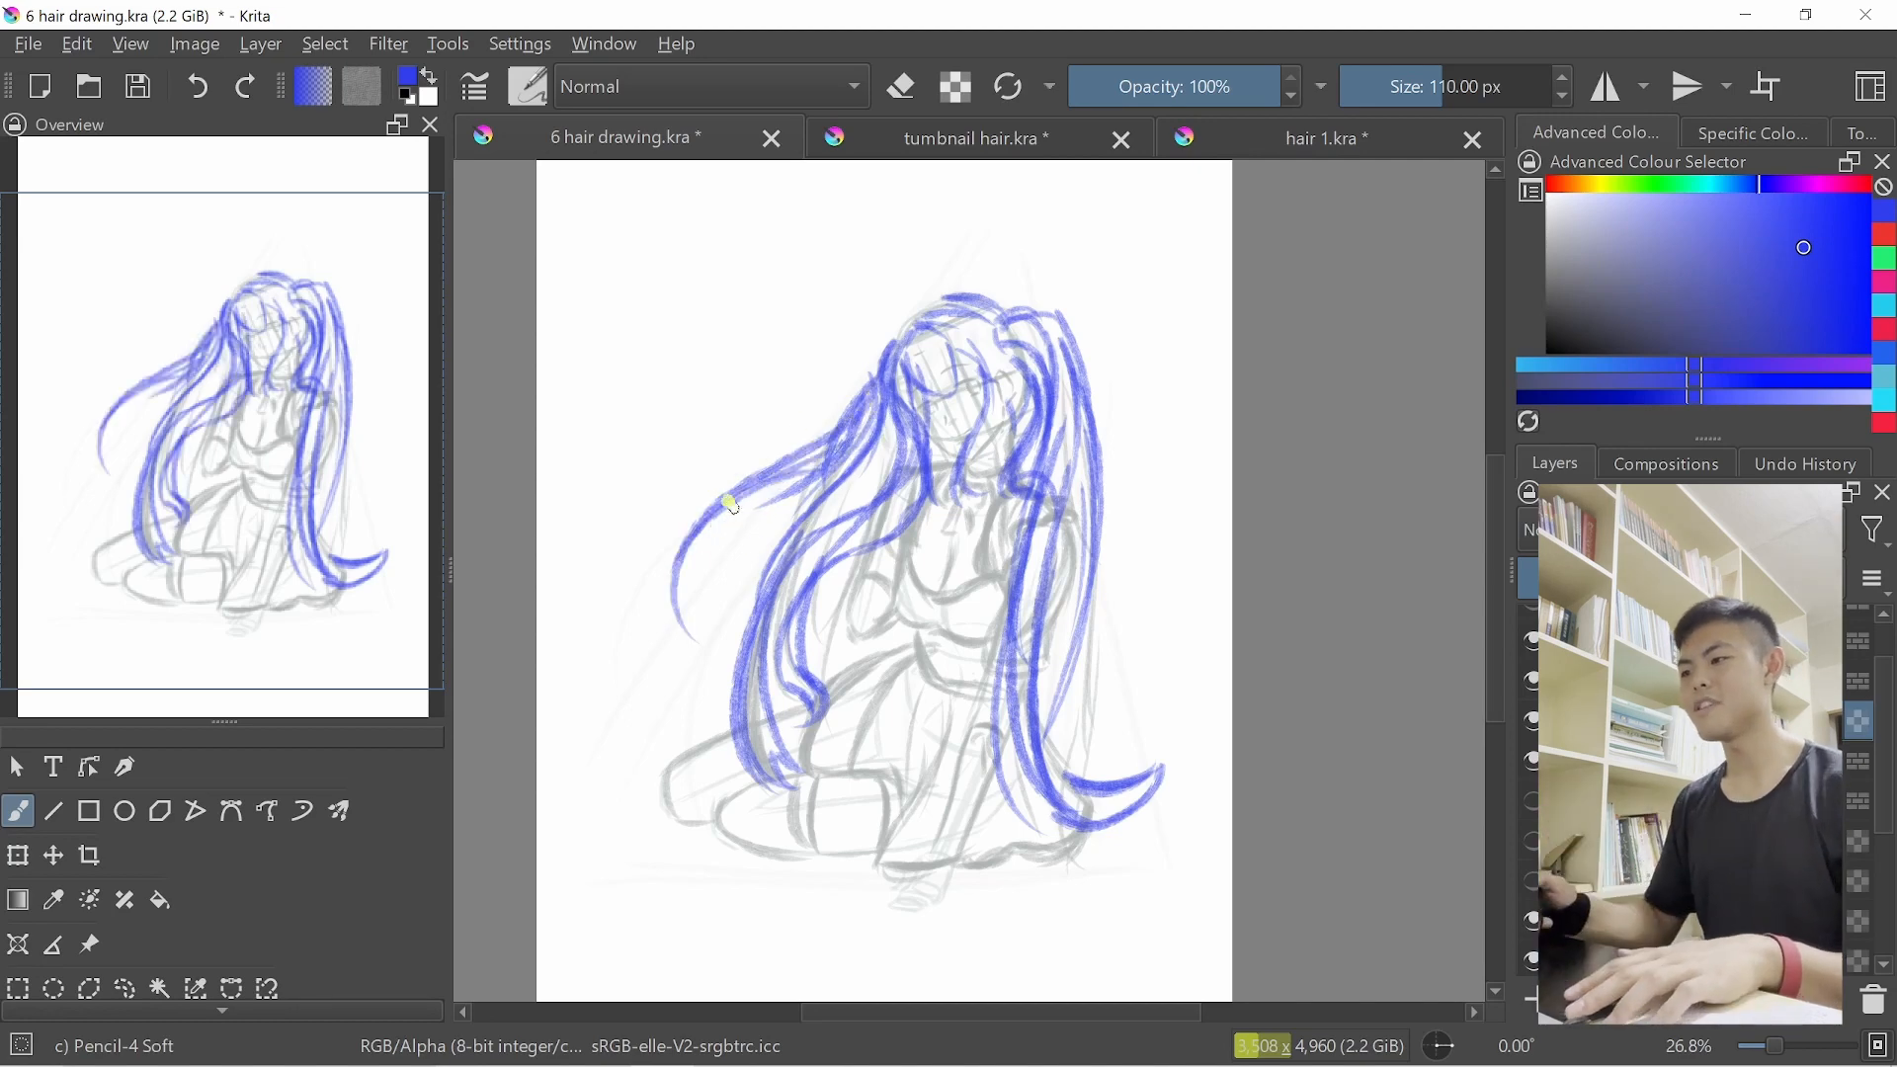
key(ctrl+z)
key(ctrl+z)
drag(858, 455, 741, 483)
drag(875, 432, 786, 470)
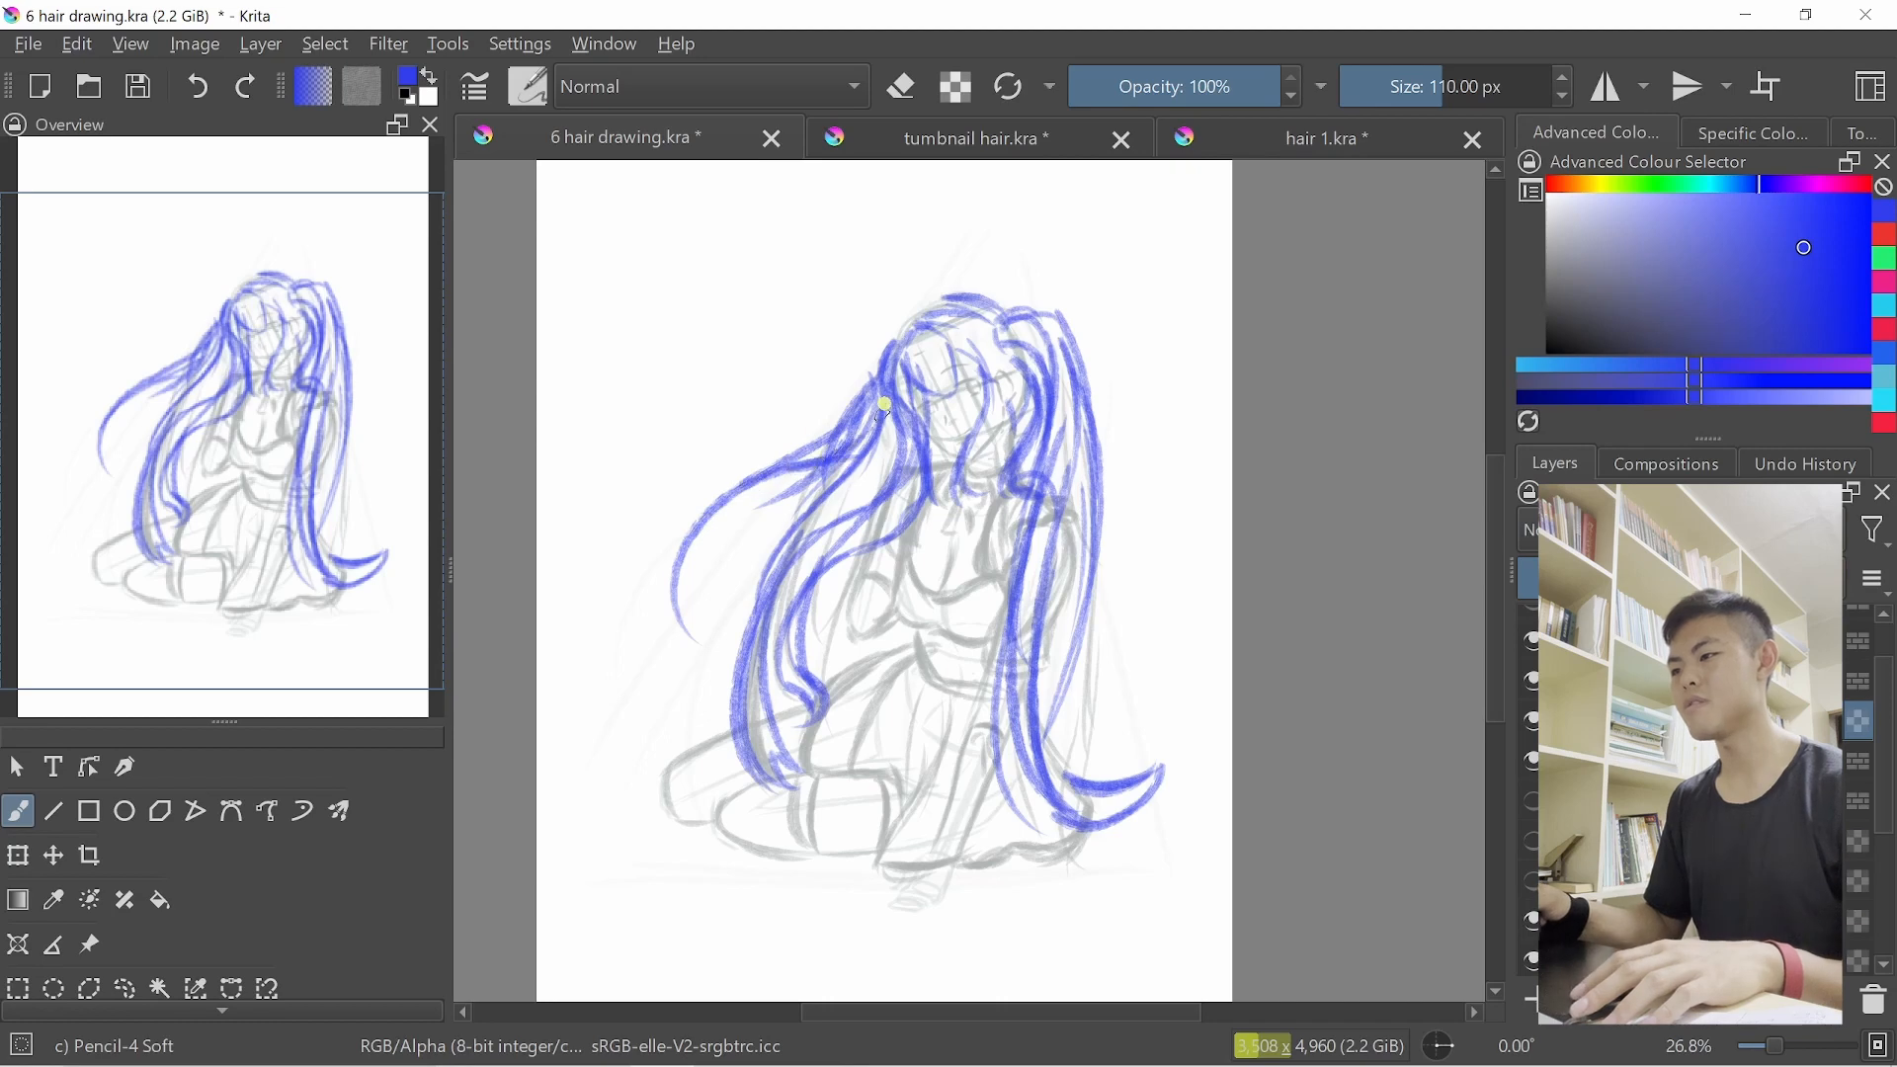
key(ctrl+z)
key(ctrl+z)
drag(875, 421, 781, 463)
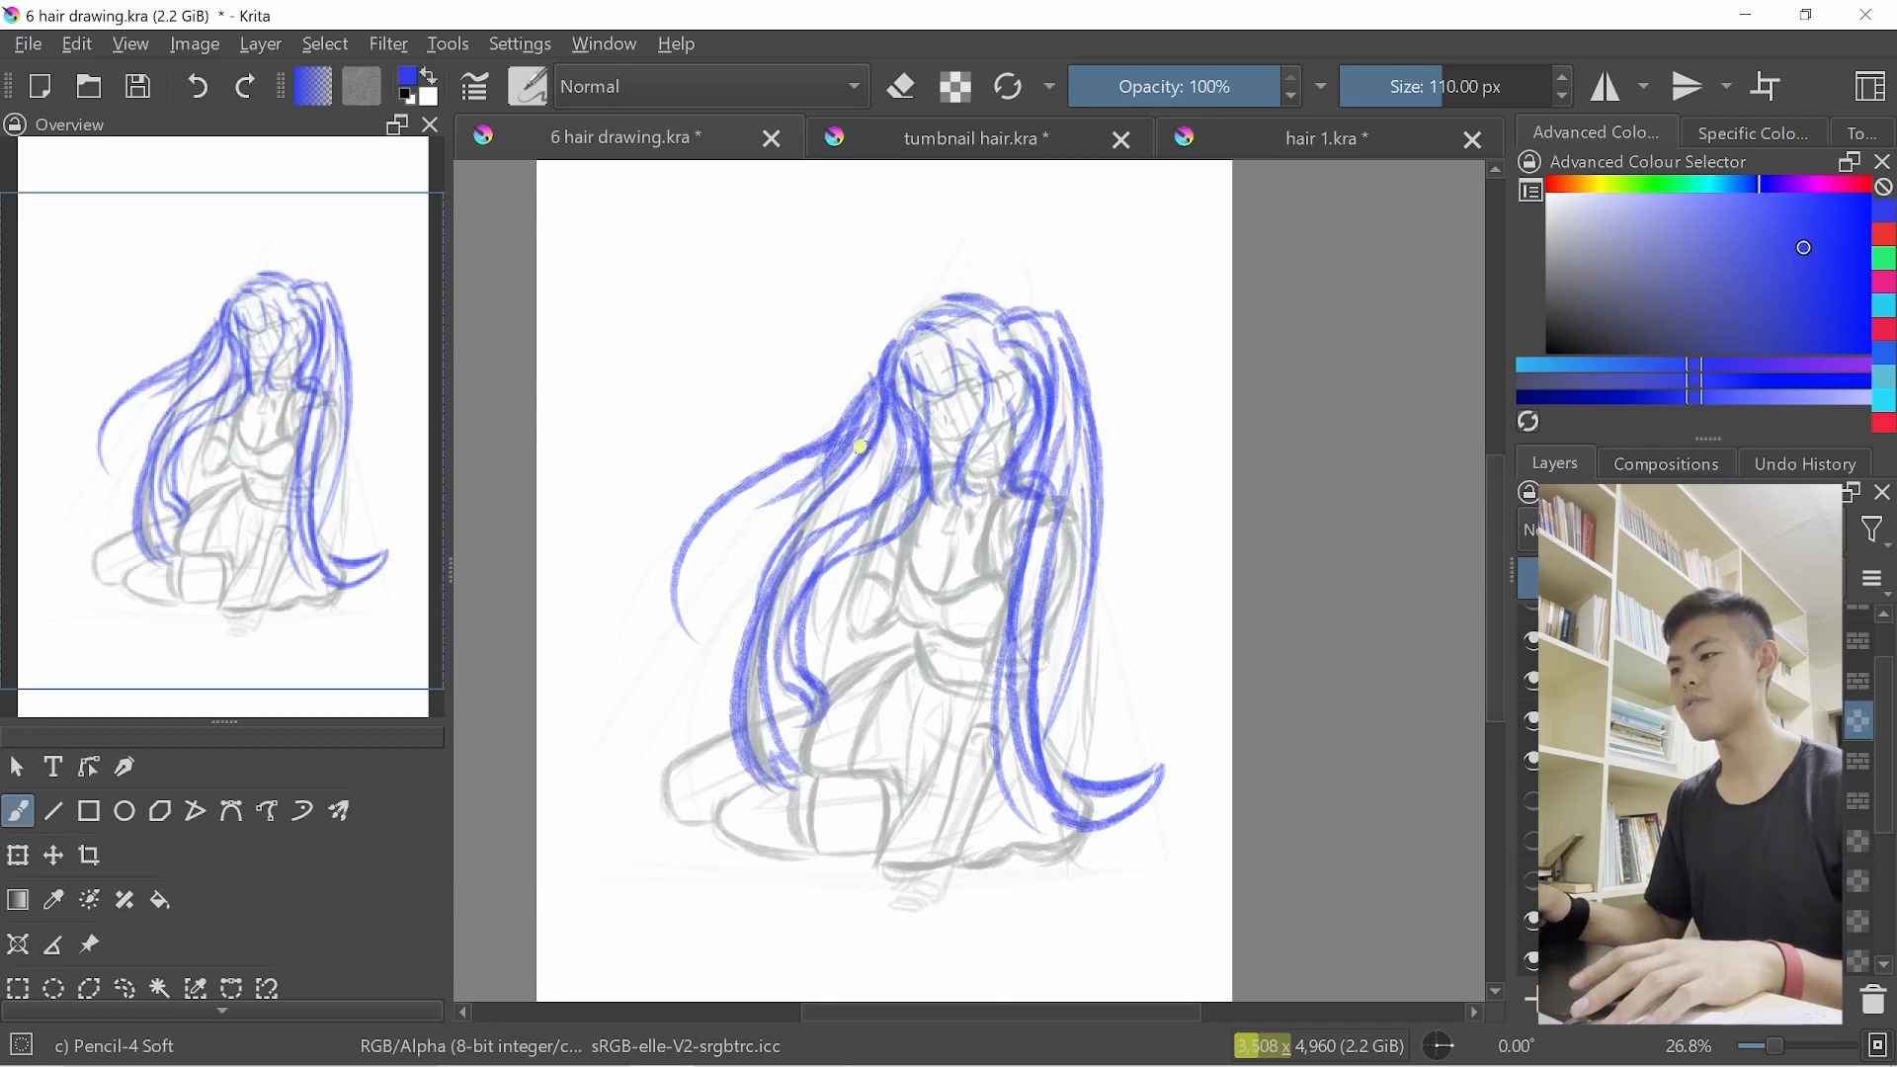
key(ctrl+z)
Fill out the body of the left ponytail with long strokes following its flow
drag(883, 386, 764, 590)
drag(831, 488, 779, 741)
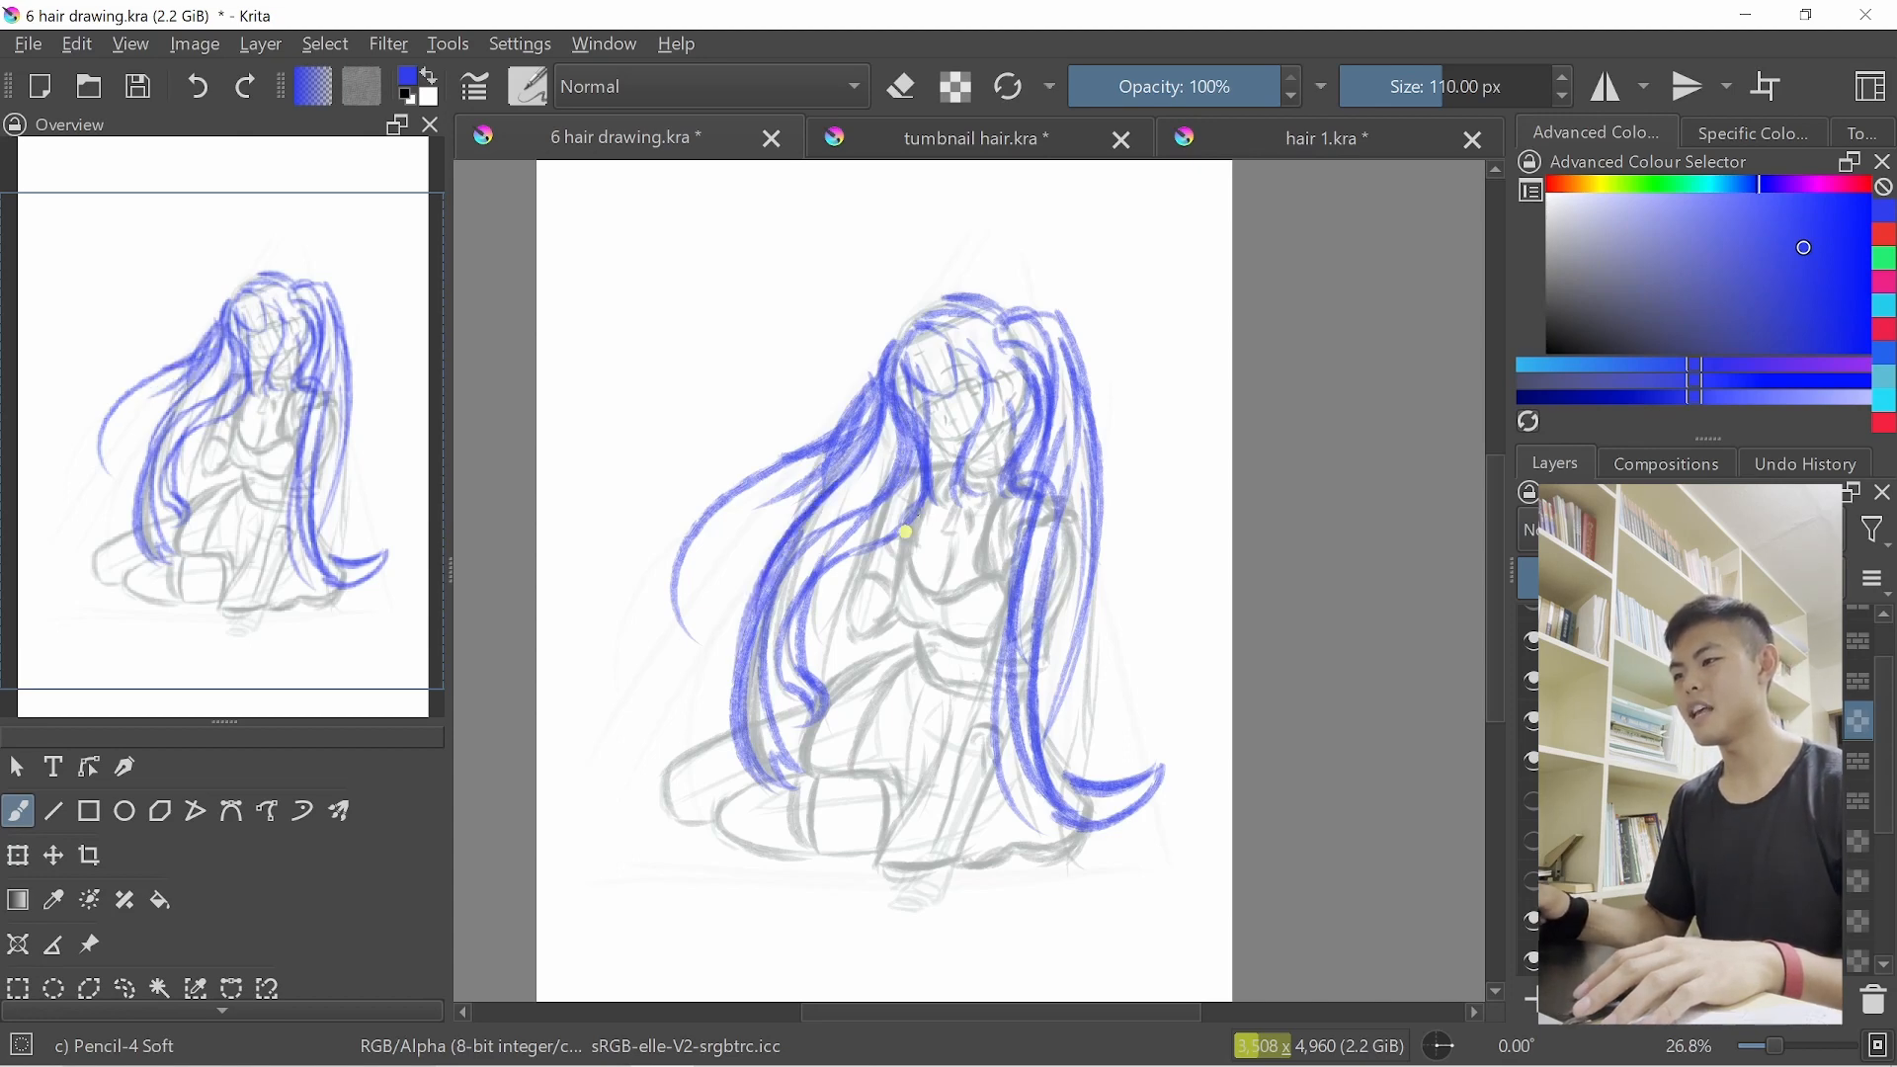
scroll(888, 529, down, 1)
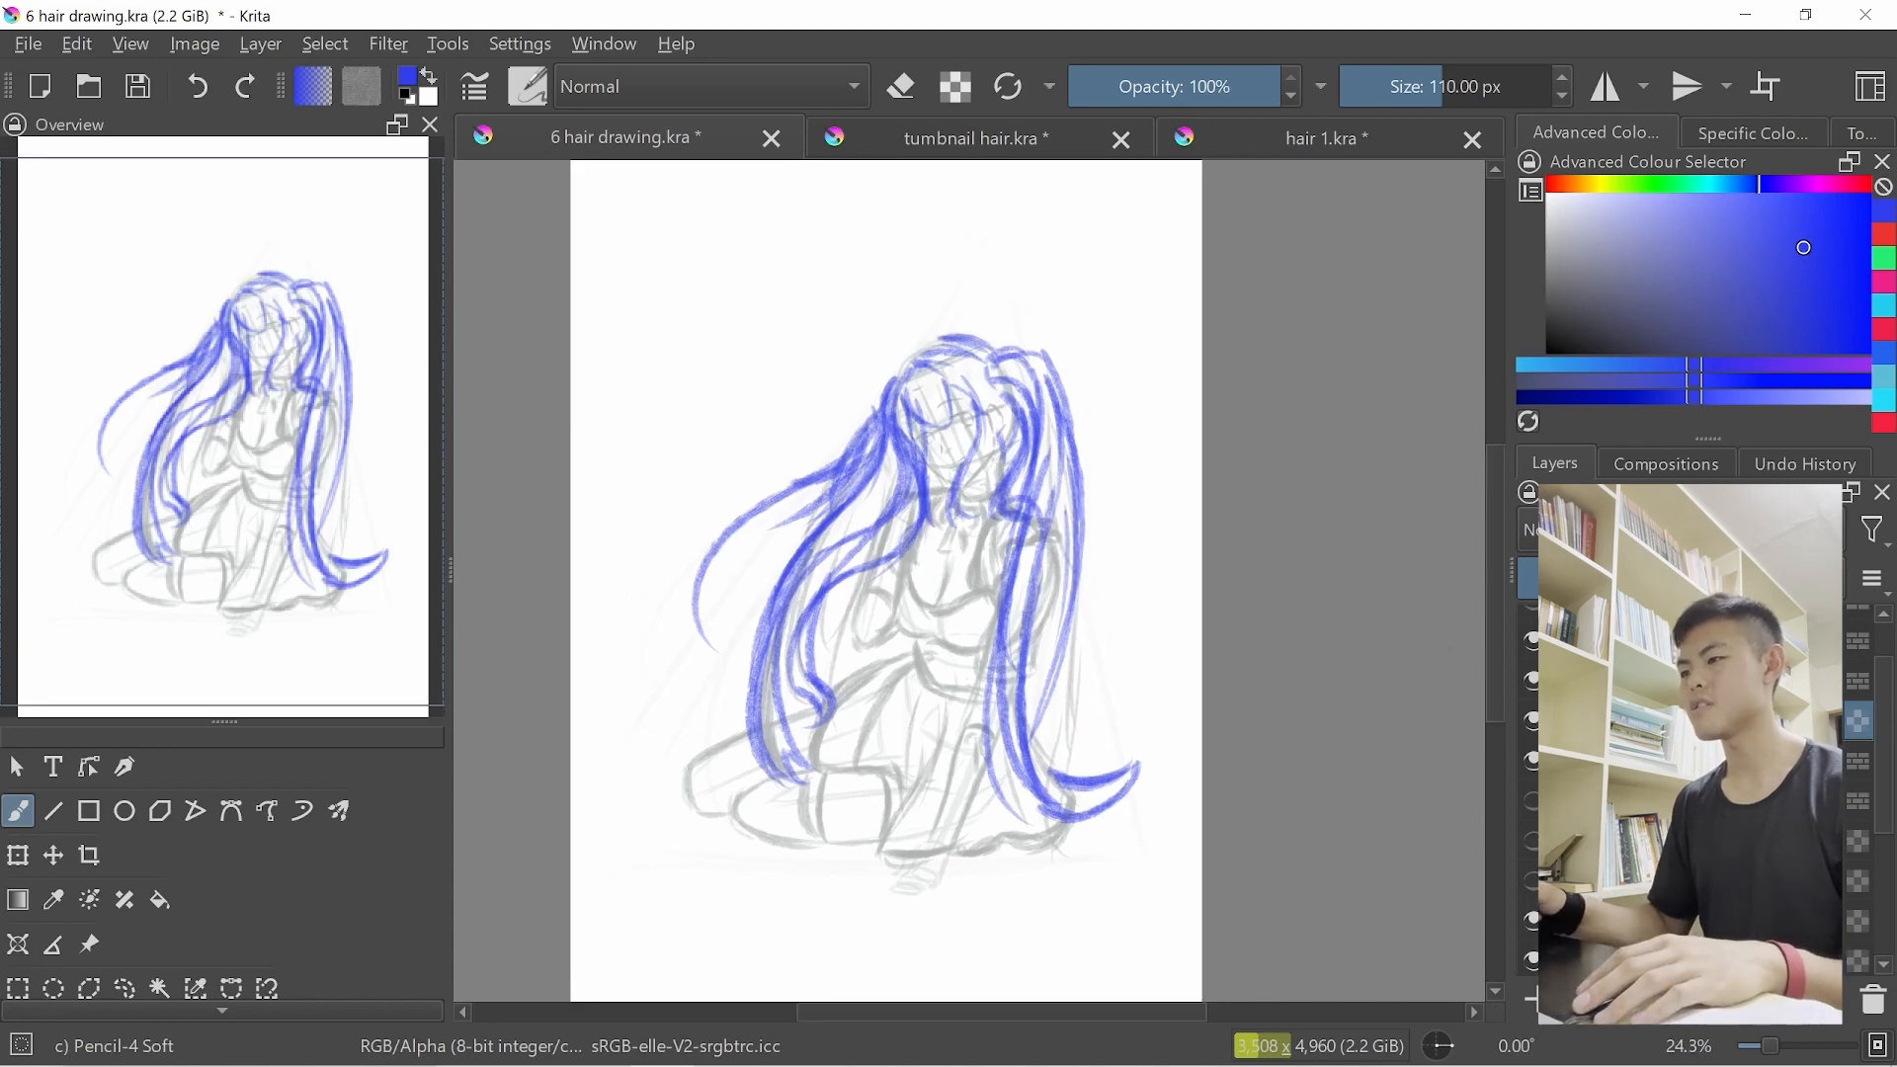
Lower the opacity of the rough hair sketch and reduce the brush size to 59 px for refining the head area
key(ctrl+z)
key(ctrl+z)
key(ctrl+z)
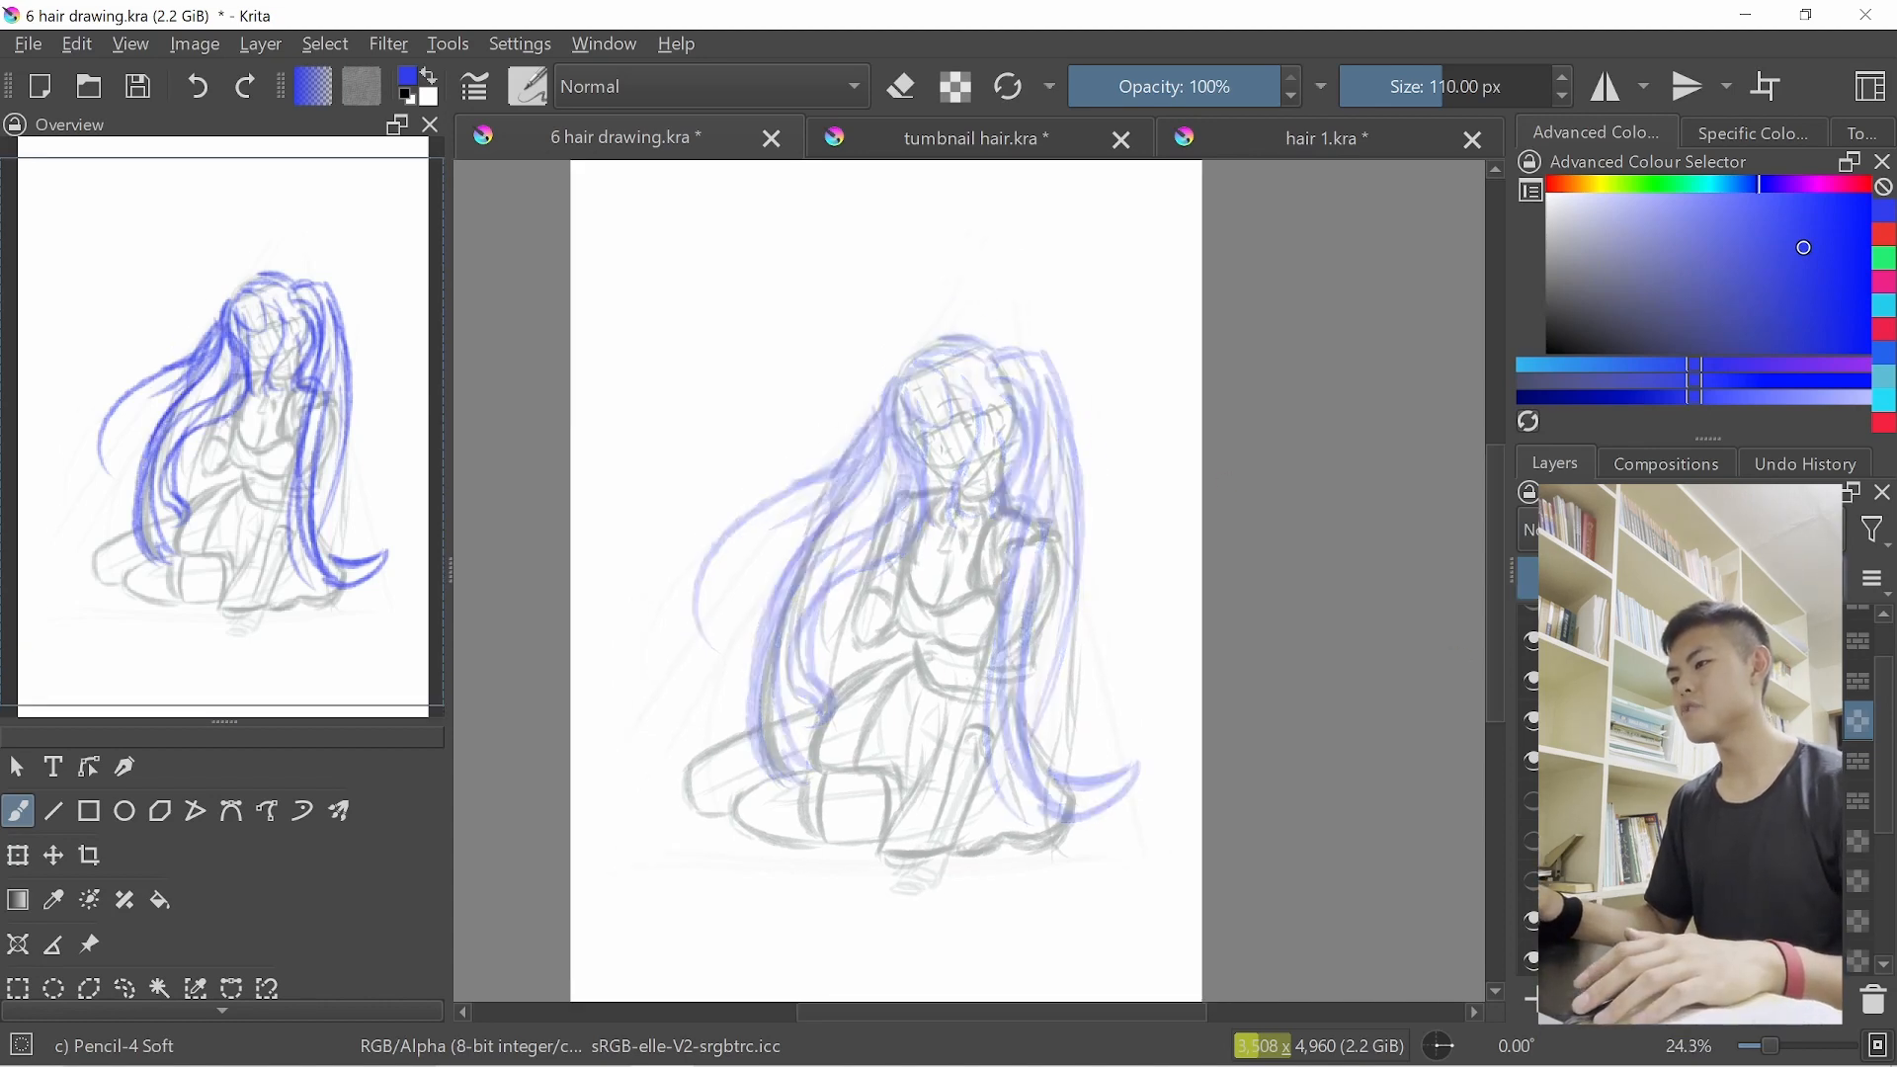
key(bracketleft)
key(bracketleft)
key(bracketleft)
key(bracketleft)
key(bracketleft)
key(bracketleft)
key(bracketleft)
key(bracketleft)
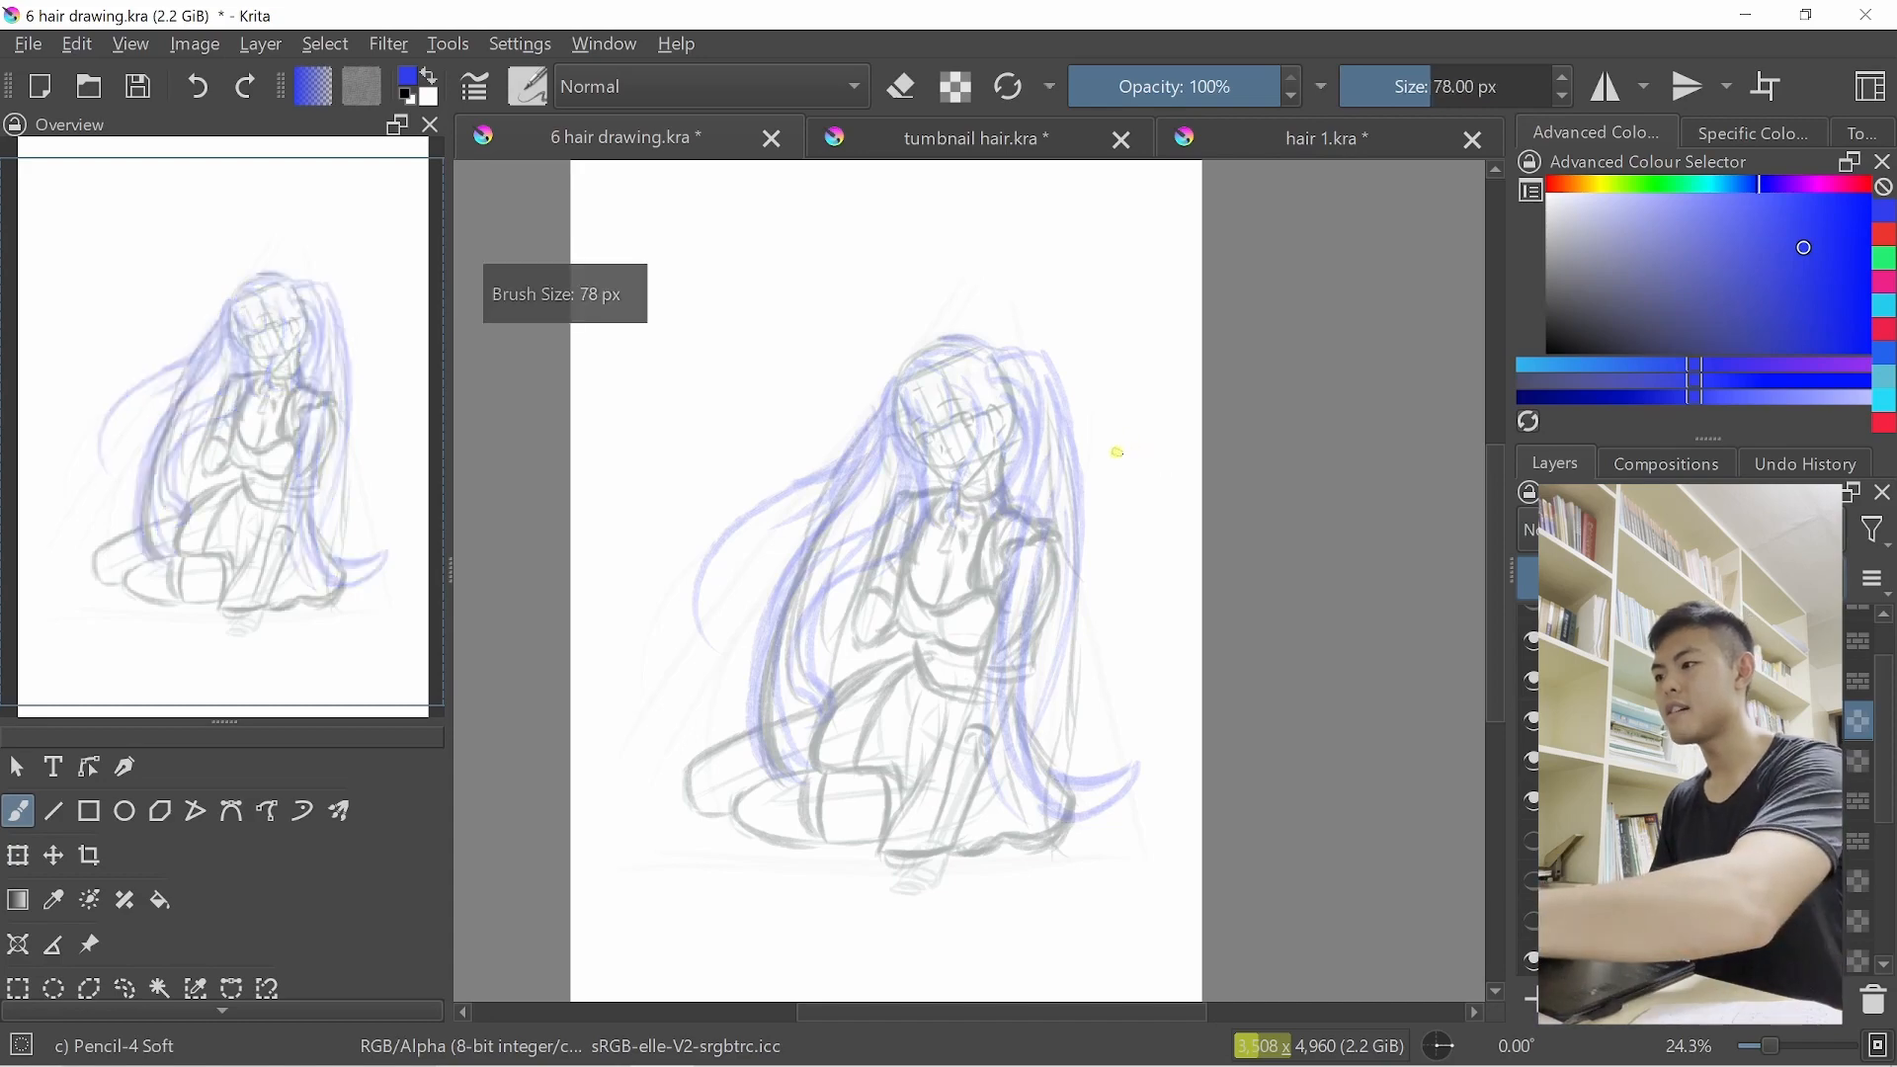
mouse_move(899, 456)
mouse_down()
mouse_move(1006, 393)
mouse_move(878, 456)
mouse_move(1401, 622)
mouse_up()
drag(1401, 622, 1427, 652)
key(Page_Down)
key(Page_Up)
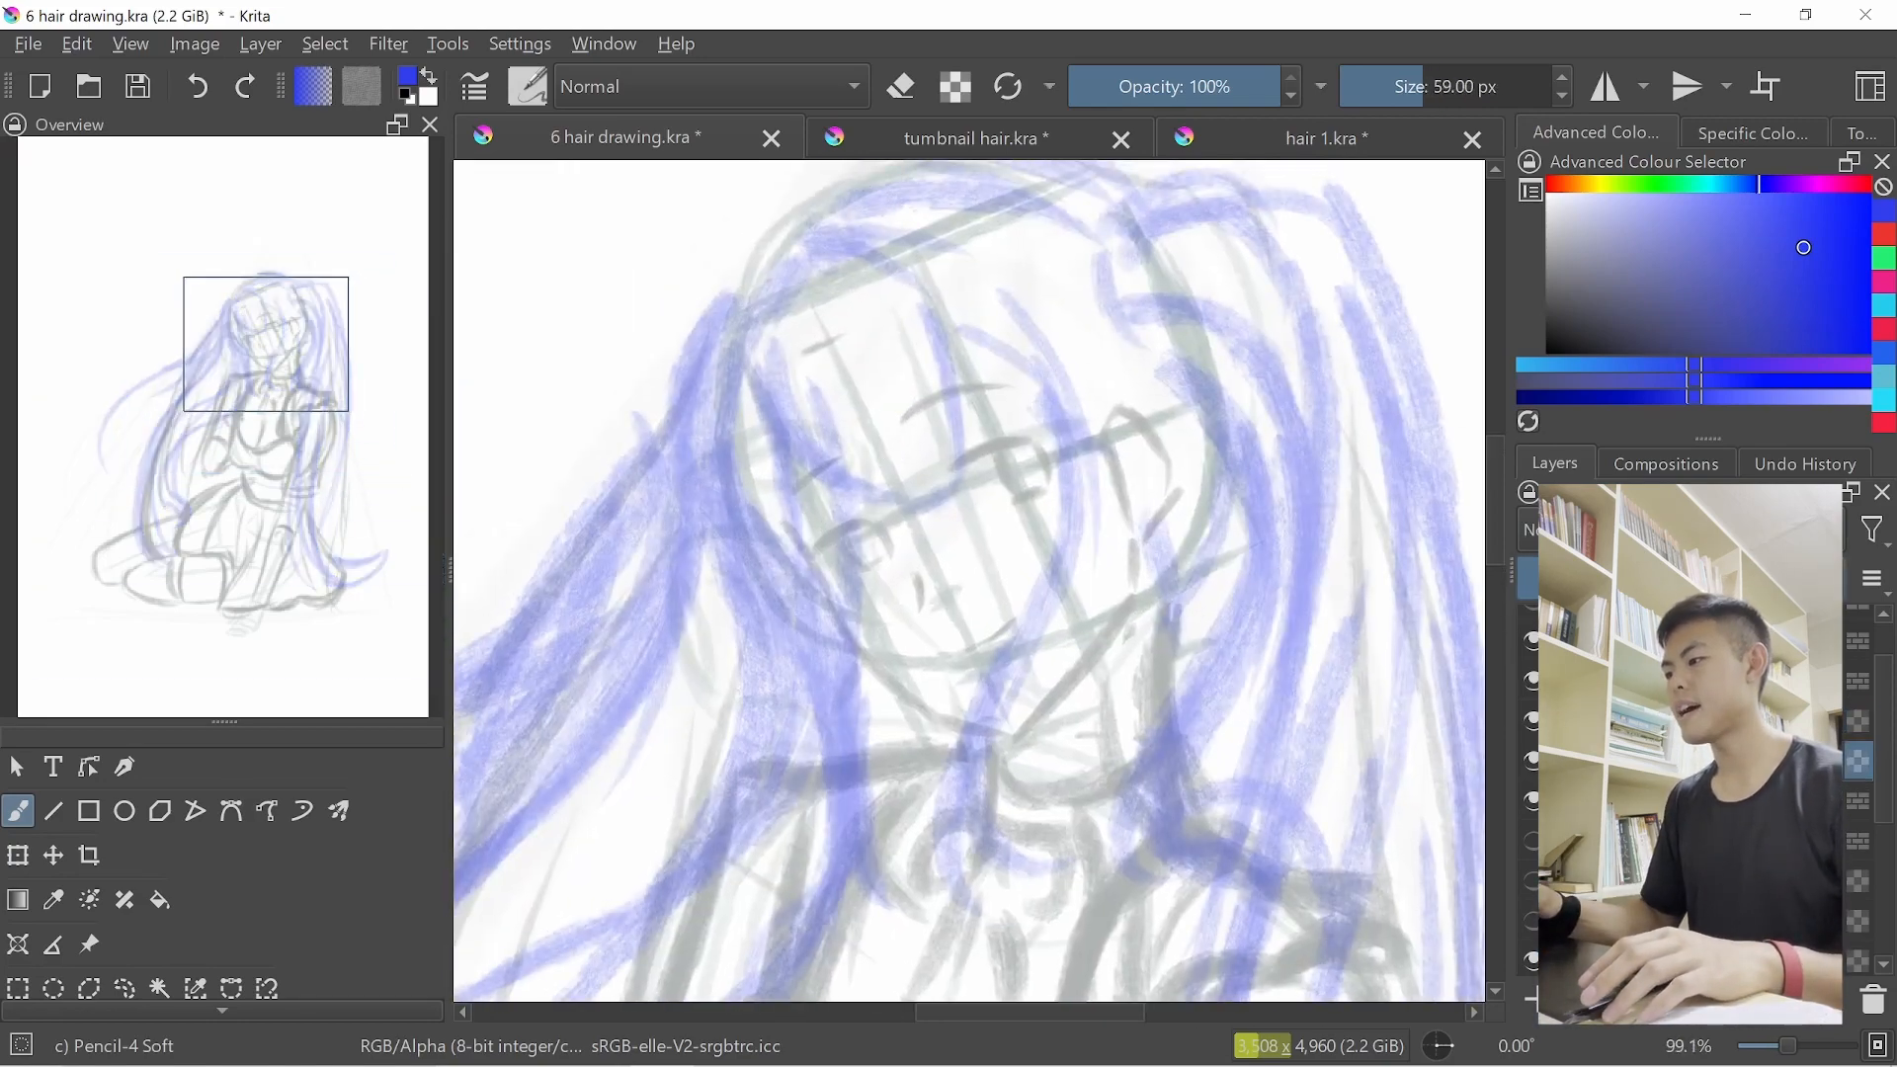
Redraw the left contour of the fringe from the hairline down across the forehead, redoing misplaced strokes
drag(796, 280, 833, 447)
key(ctrl+z)
key(ctrl+z)
mouse_move(794, 266)
mouse_down()
mouse_move(774, 365)
mouse_move(904, 501)
mouse_up()
key(ctrl+z)
drag(789, 397, 933, 501)
mouse_move(810, 244)
mouse_down()
mouse_move(903, 281)
mouse_move(893, 270)
mouse_move(957, 445)
mouse_up()
key(ctrl+z)
key(ctrl+z)
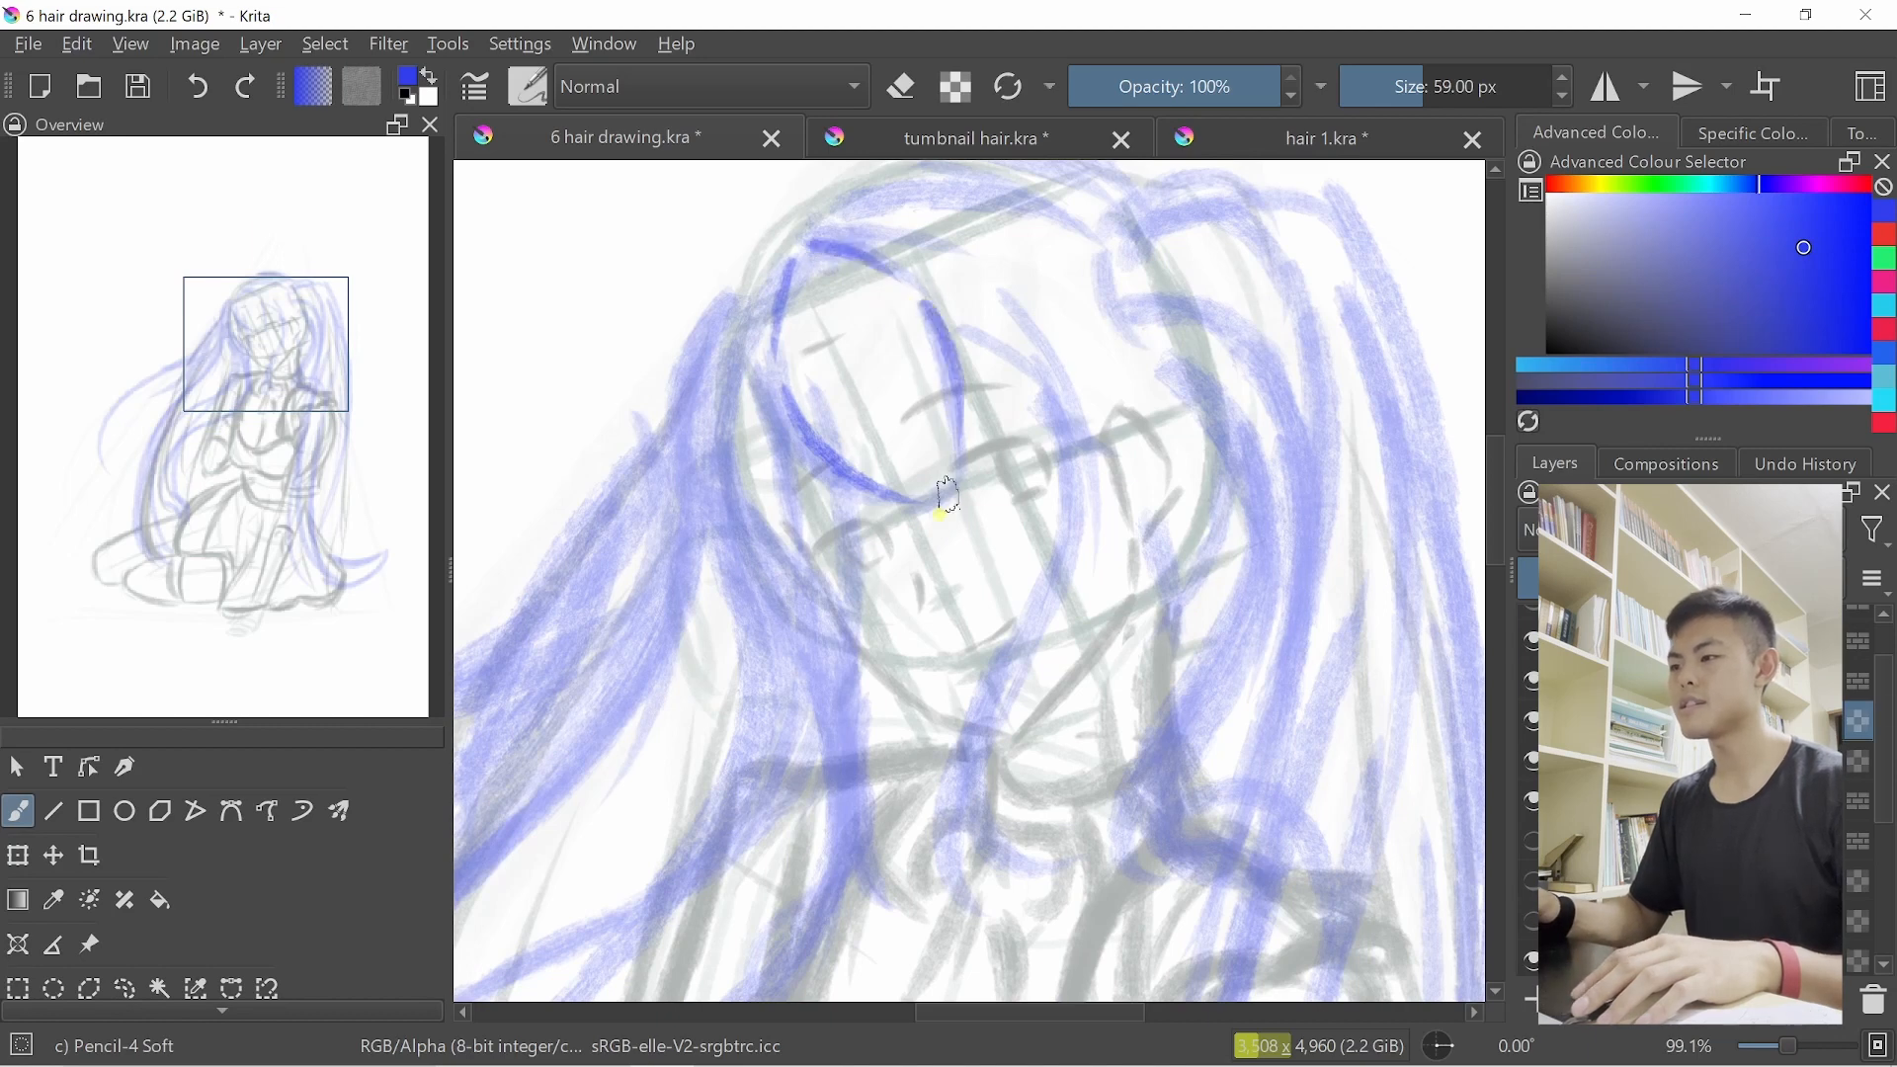
Draw the right edge of the fringe lock so both sides meet in a point above the nose
drag(933, 335, 960, 451)
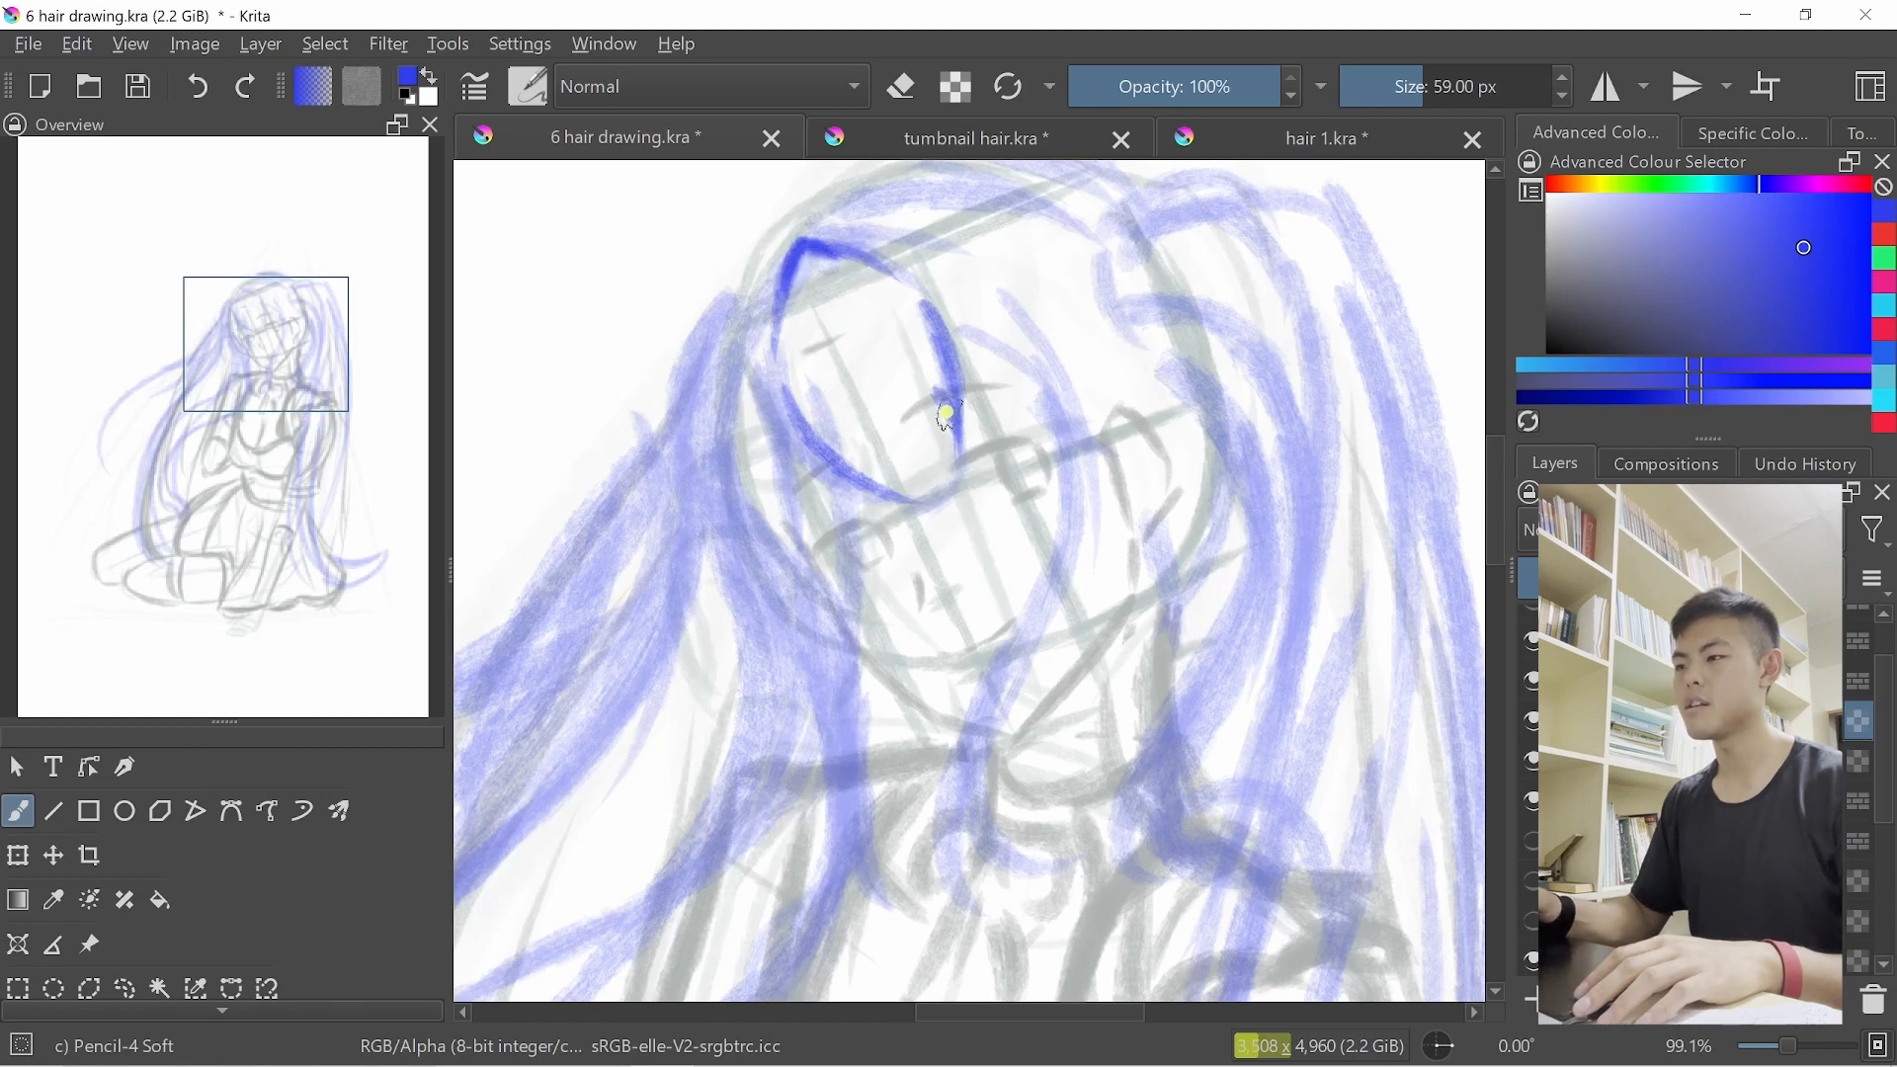
key(ctrl+z)
drag(934, 397, 924, 528)
mouse_move(942, 404)
mouse_down()
mouse_move(936, 472)
mouse_move(889, 493)
mouse_move(1016, 473)
mouse_move(1054, 495)
mouse_move(1020, 570)
mouse_up()
mouse_move(1023, 440)
mouse_down()
mouse_move(1024, 487)
mouse_move(1018, 445)
mouse_up()
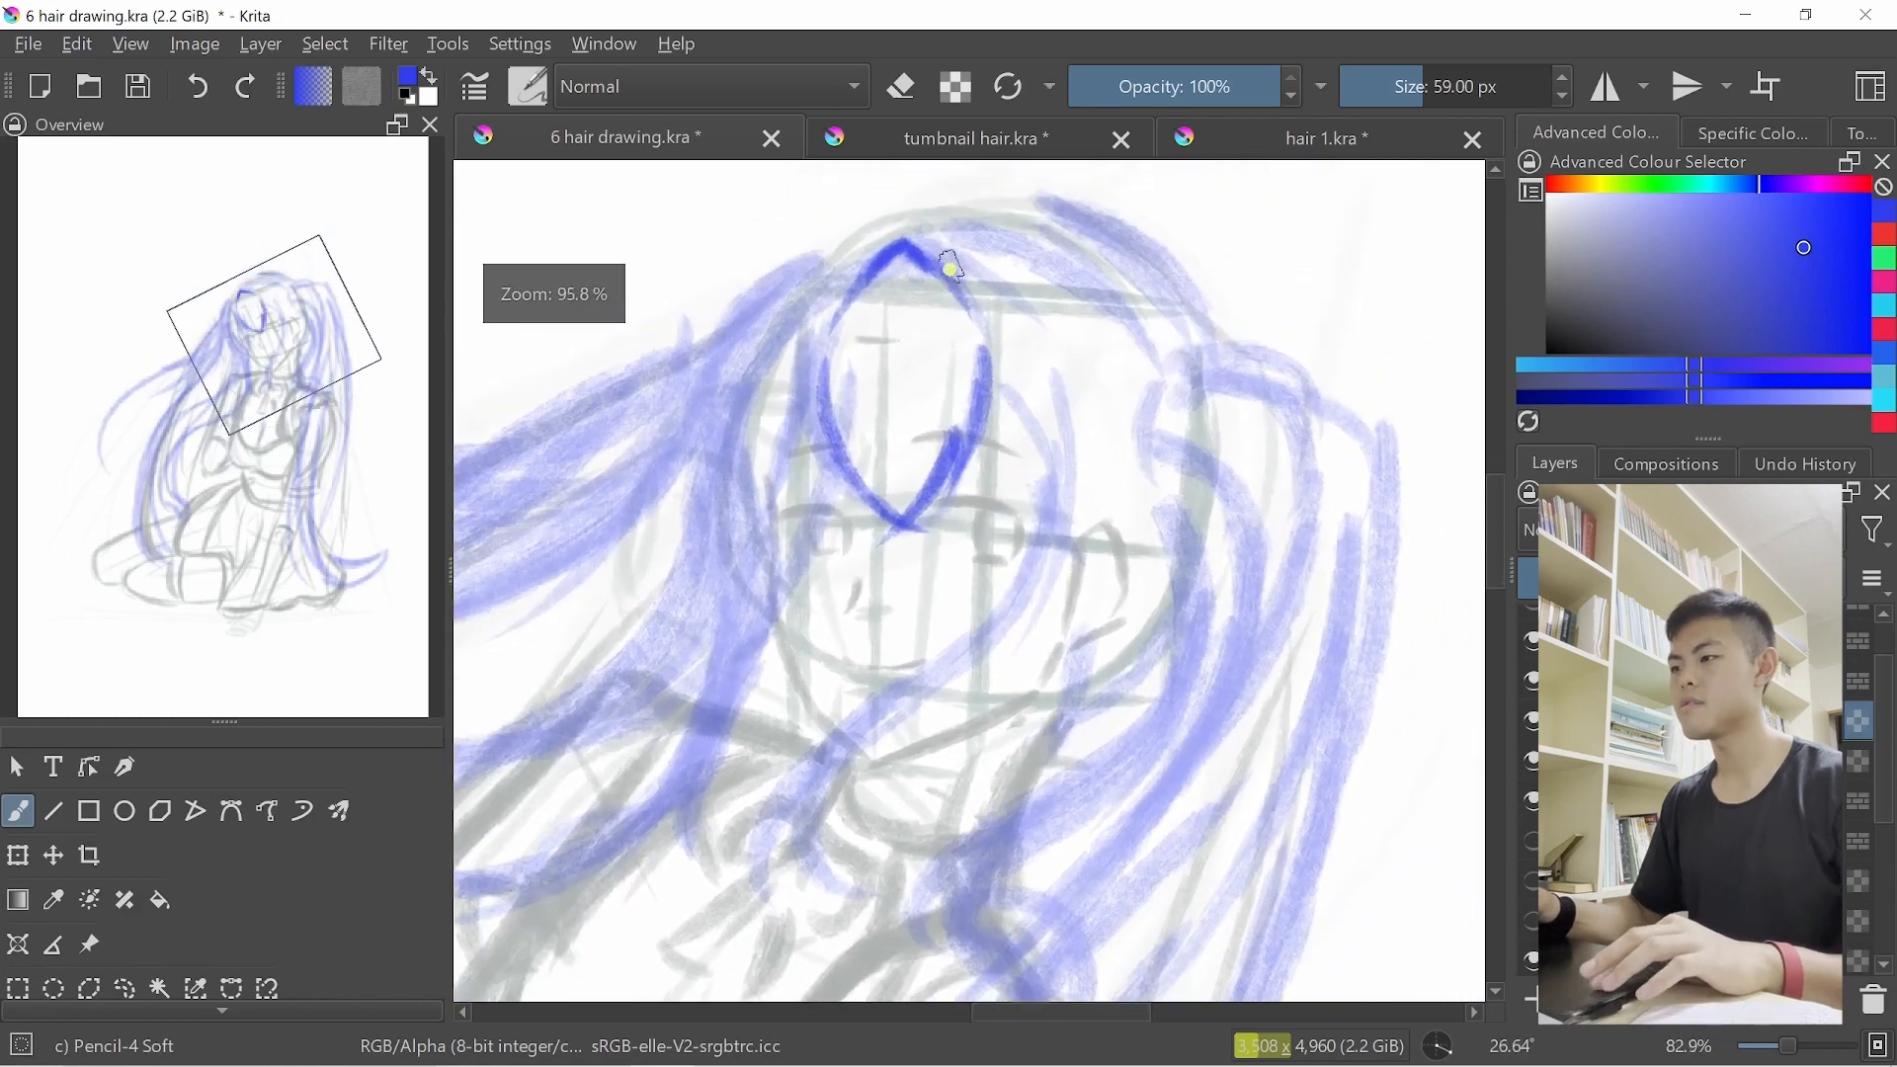
Draw the long face-framing strand from the parting around the cheek to below the chin, redoing it until the curve fits
mouse_move(948, 255)
mouse_down()
mouse_move(999, 275)
mouse_move(931, 251)
mouse_move(979, 266)
mouse_move(1073, 395)
mouse_up()
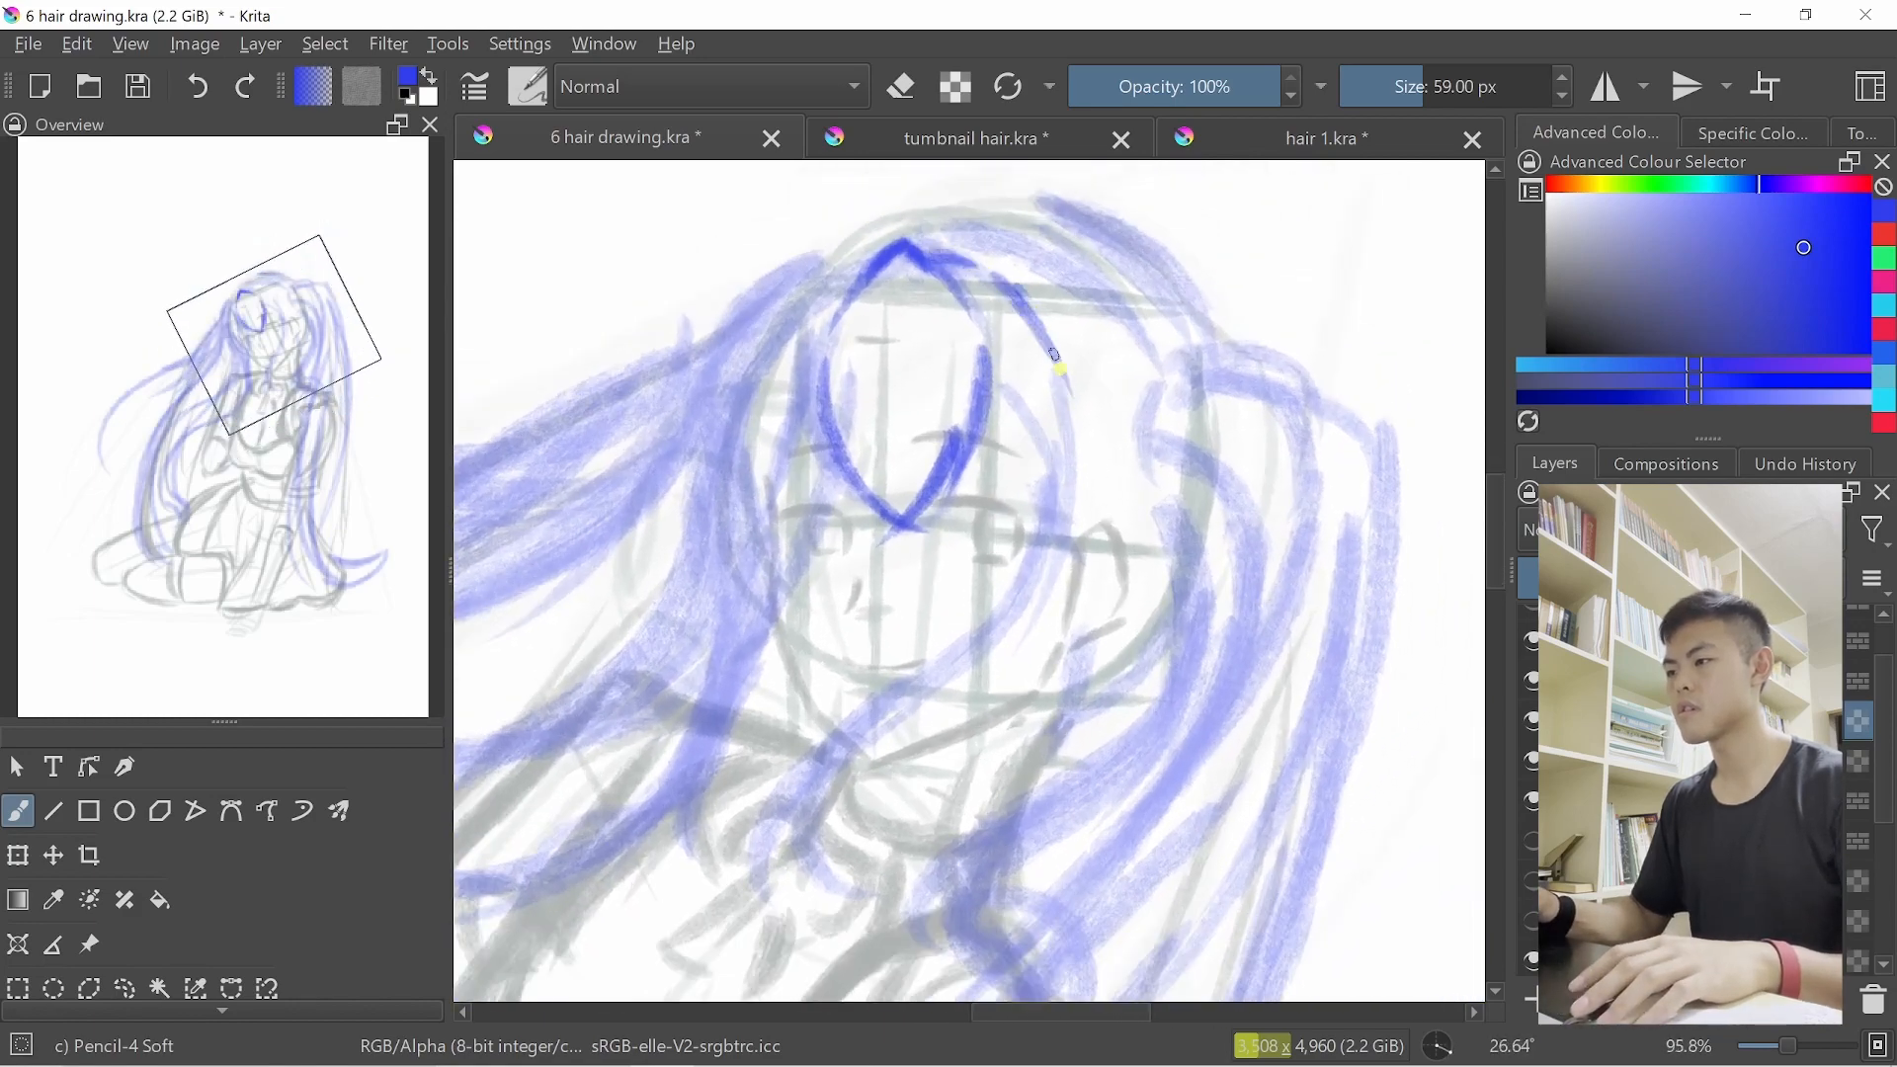
mouse_move(1018, 296)
mouse_down()
mouse_move(1061, 425)
mouse_move(1075, 405)
mouse_move(1042, 599)
mouse_up()
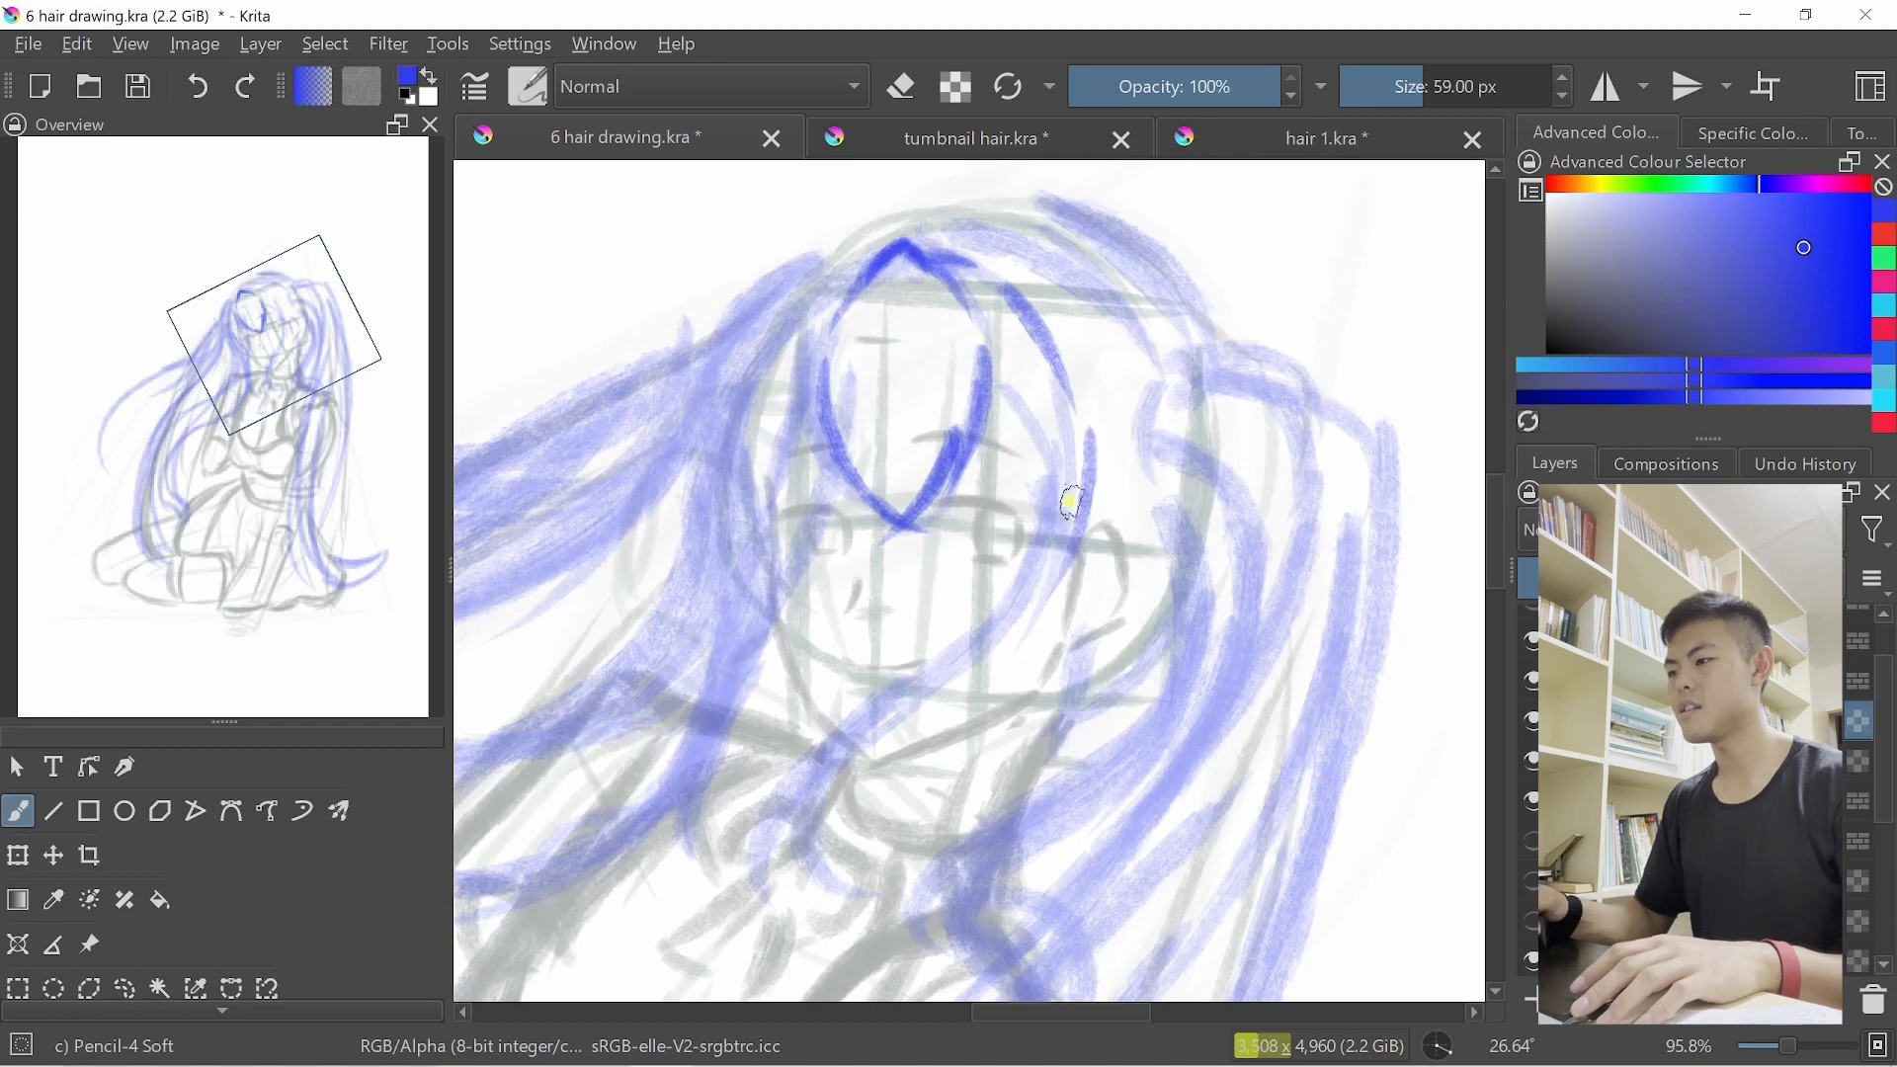
key(ctrl+z)
drag(1075, 427, 1037, 588)
key(ctrl+z)
mouse_move(1061, 397)
mouse_down()
mouse_move(1049, 575)
mouse_move(924, 702)
mouse_up()
key(ctrl+z)
mouse_move(1085, 502)
mouse_down()
mouse_move(1065, 571)
mouse_move(852, 734)
mouse_up()
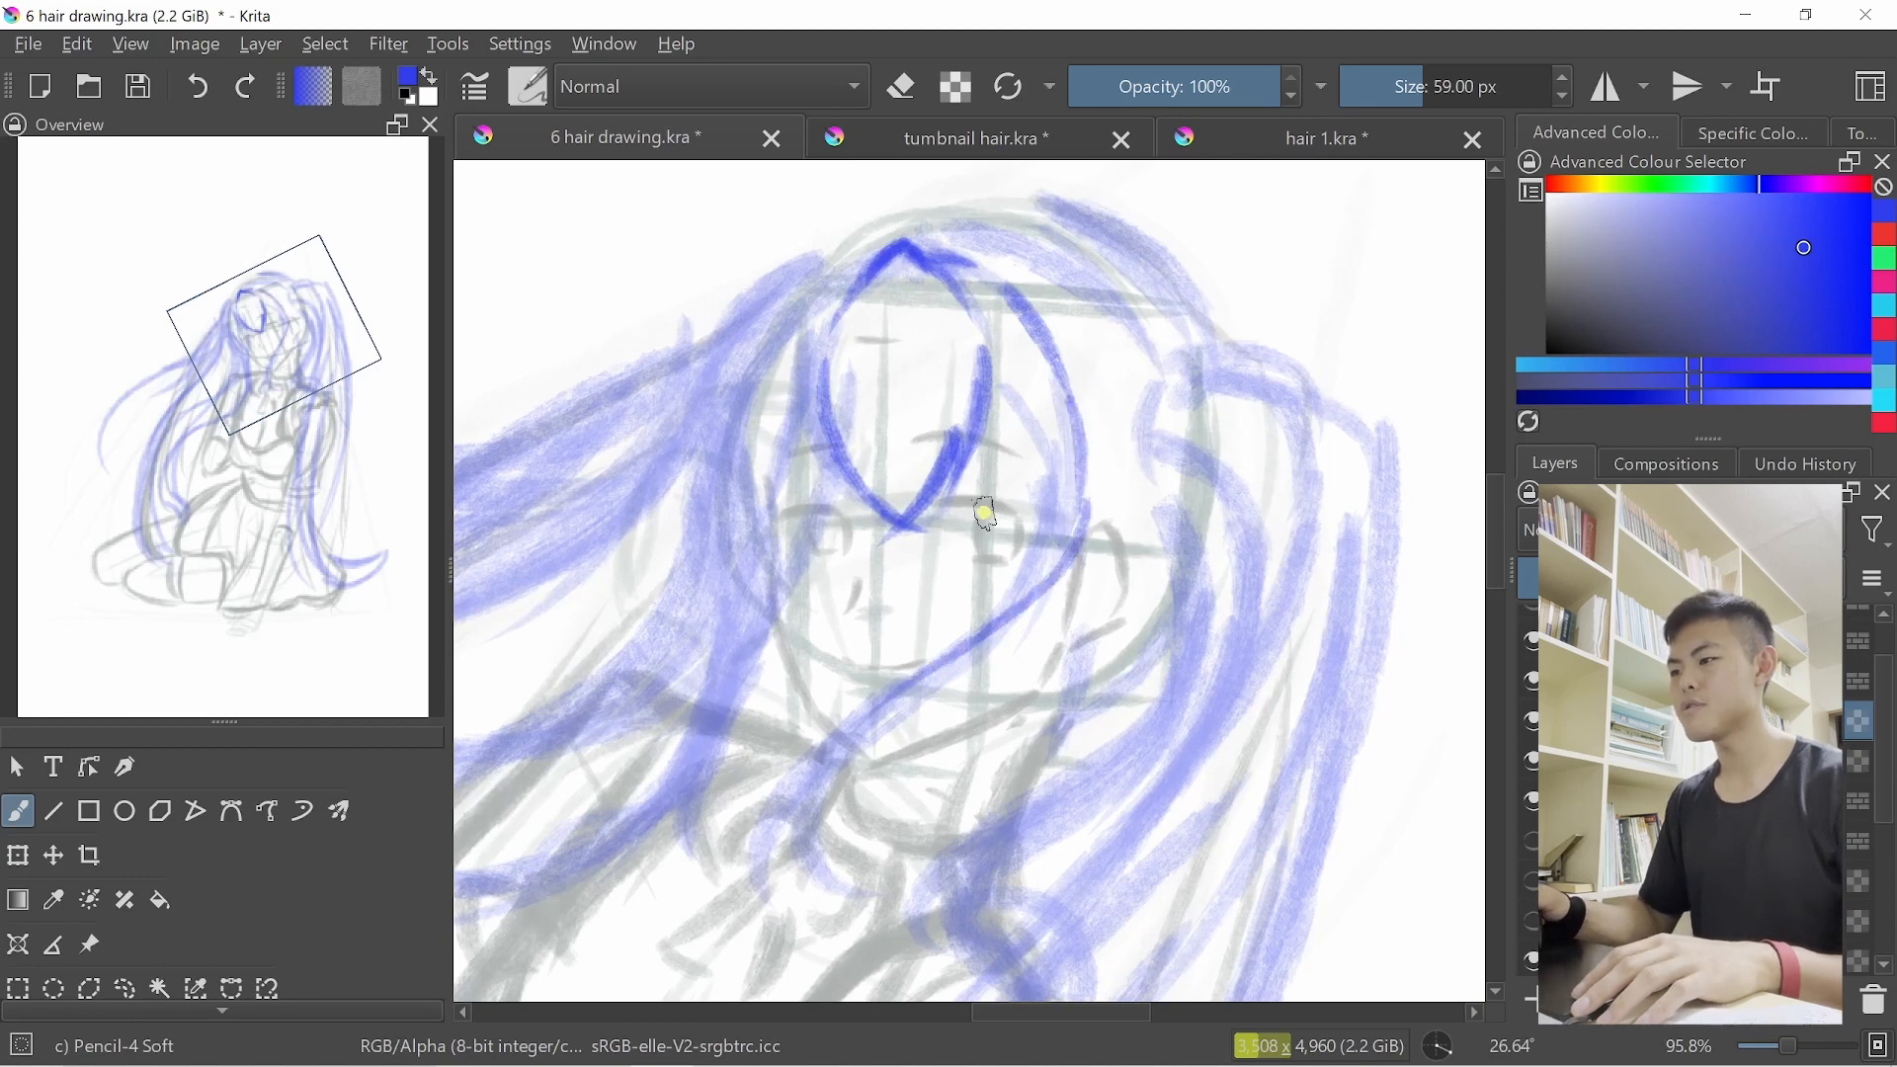
Check the hair in the reference drawing tumbnail hair.kra and return to 6 hair drawing.kra
click(978, 138)
scroll(1037, 390, up, 2)
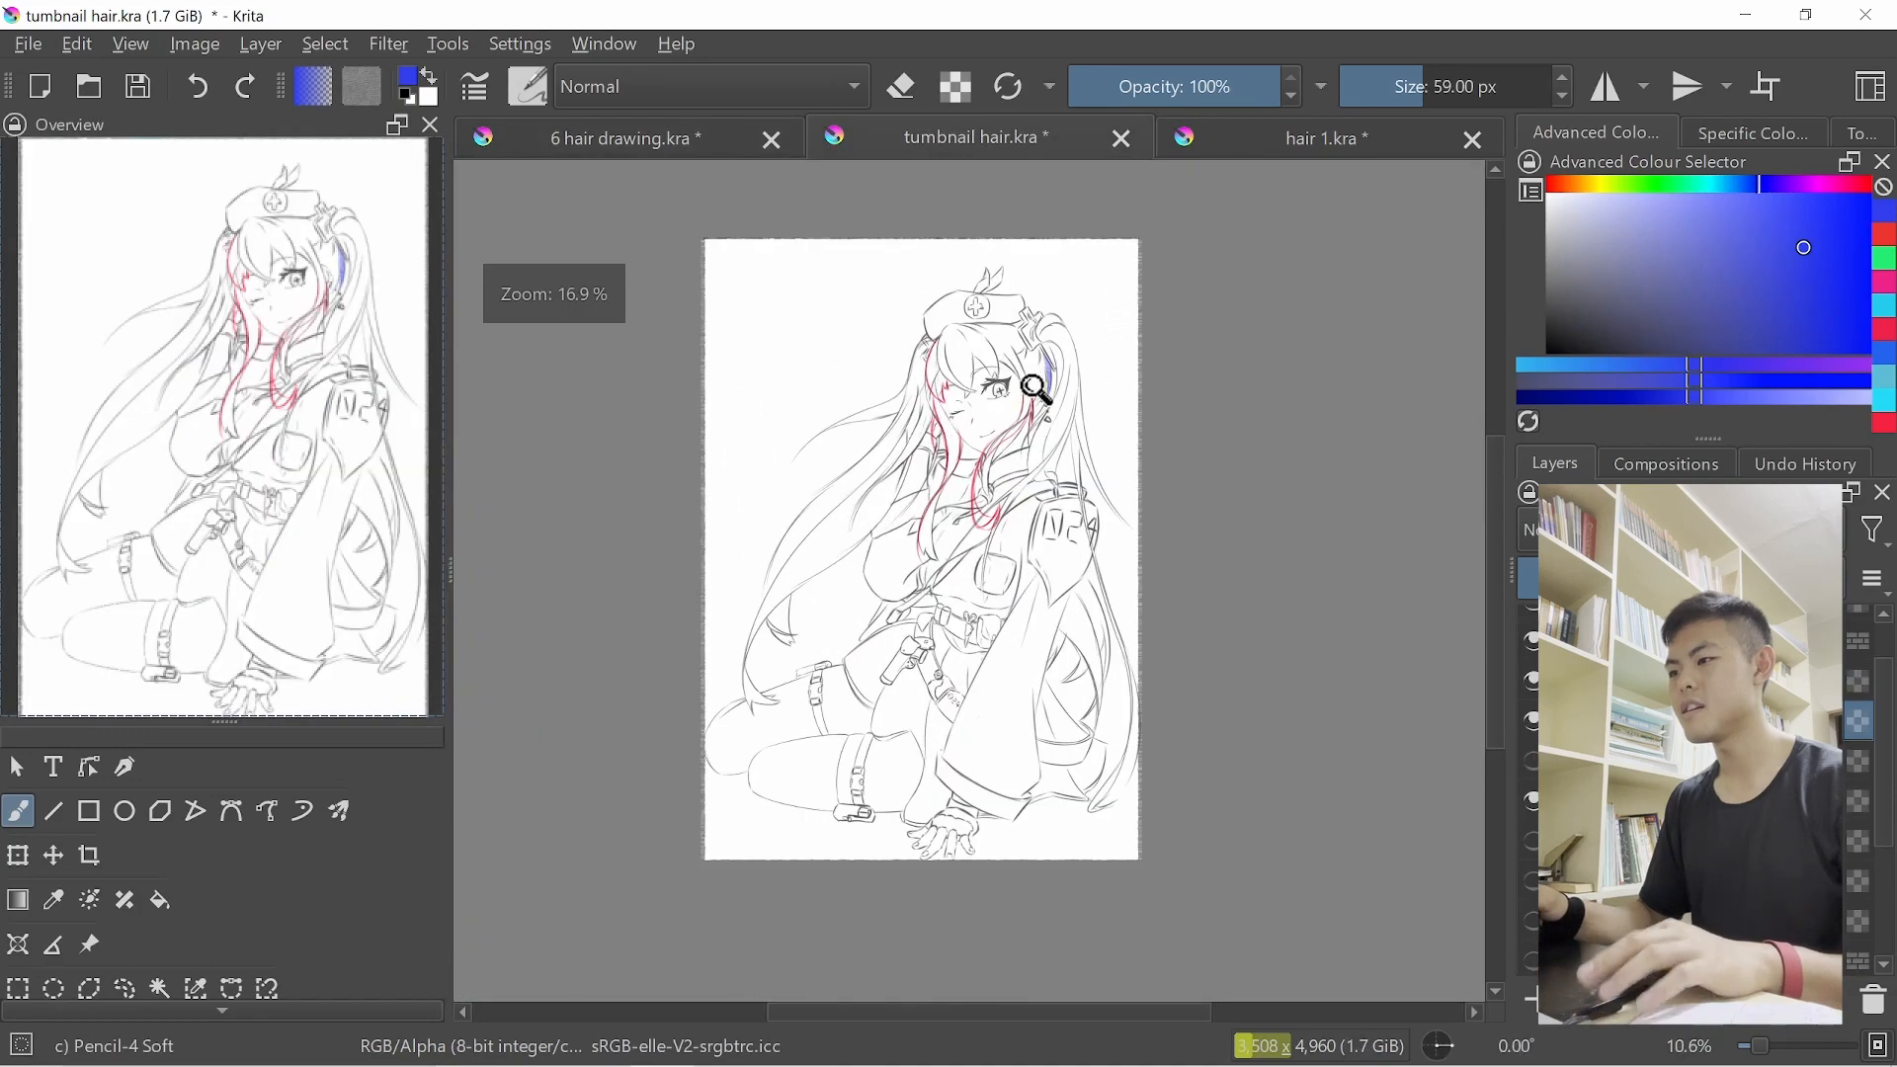
click(738, 148)
mouse_move(898, 419)
ctrl+mouse_down()
mouse_move(1029, 470)
mouse_move(1067, 508)
mouse_move(1067, 394)
mouse_move(848, 759)
ctrl+mouse_up()
scroll(1047, 222, down, 2)
Redraw the lower end of the long face-framing strand as a forked, pointed tip below the chin
key(ctrl+z)
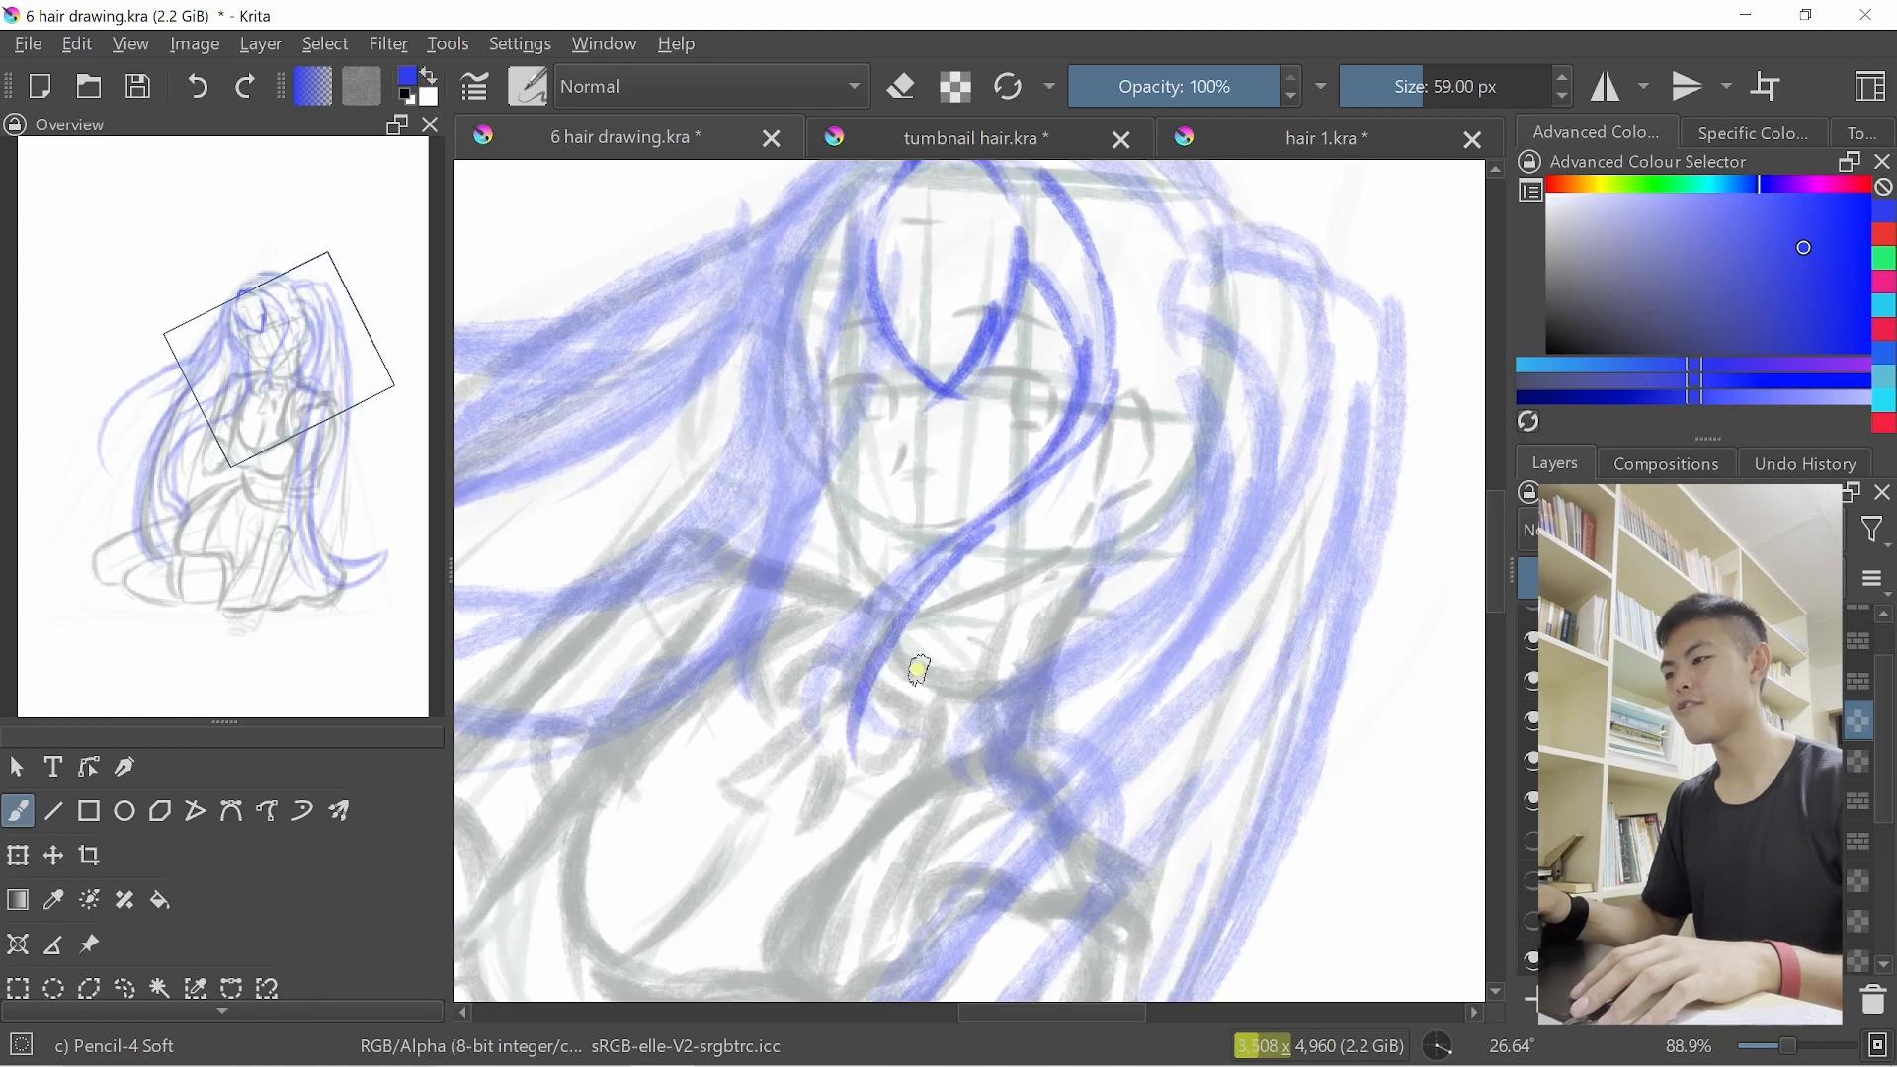
key(ctrl+z)
mouse_move(978, 538)
mouse_down()
mouse_move(845, 751)
mouse_move(800, 733)
mouse_move(780, 686)
mouse_up()
key(ctrl+z)
key(ctrl+z)
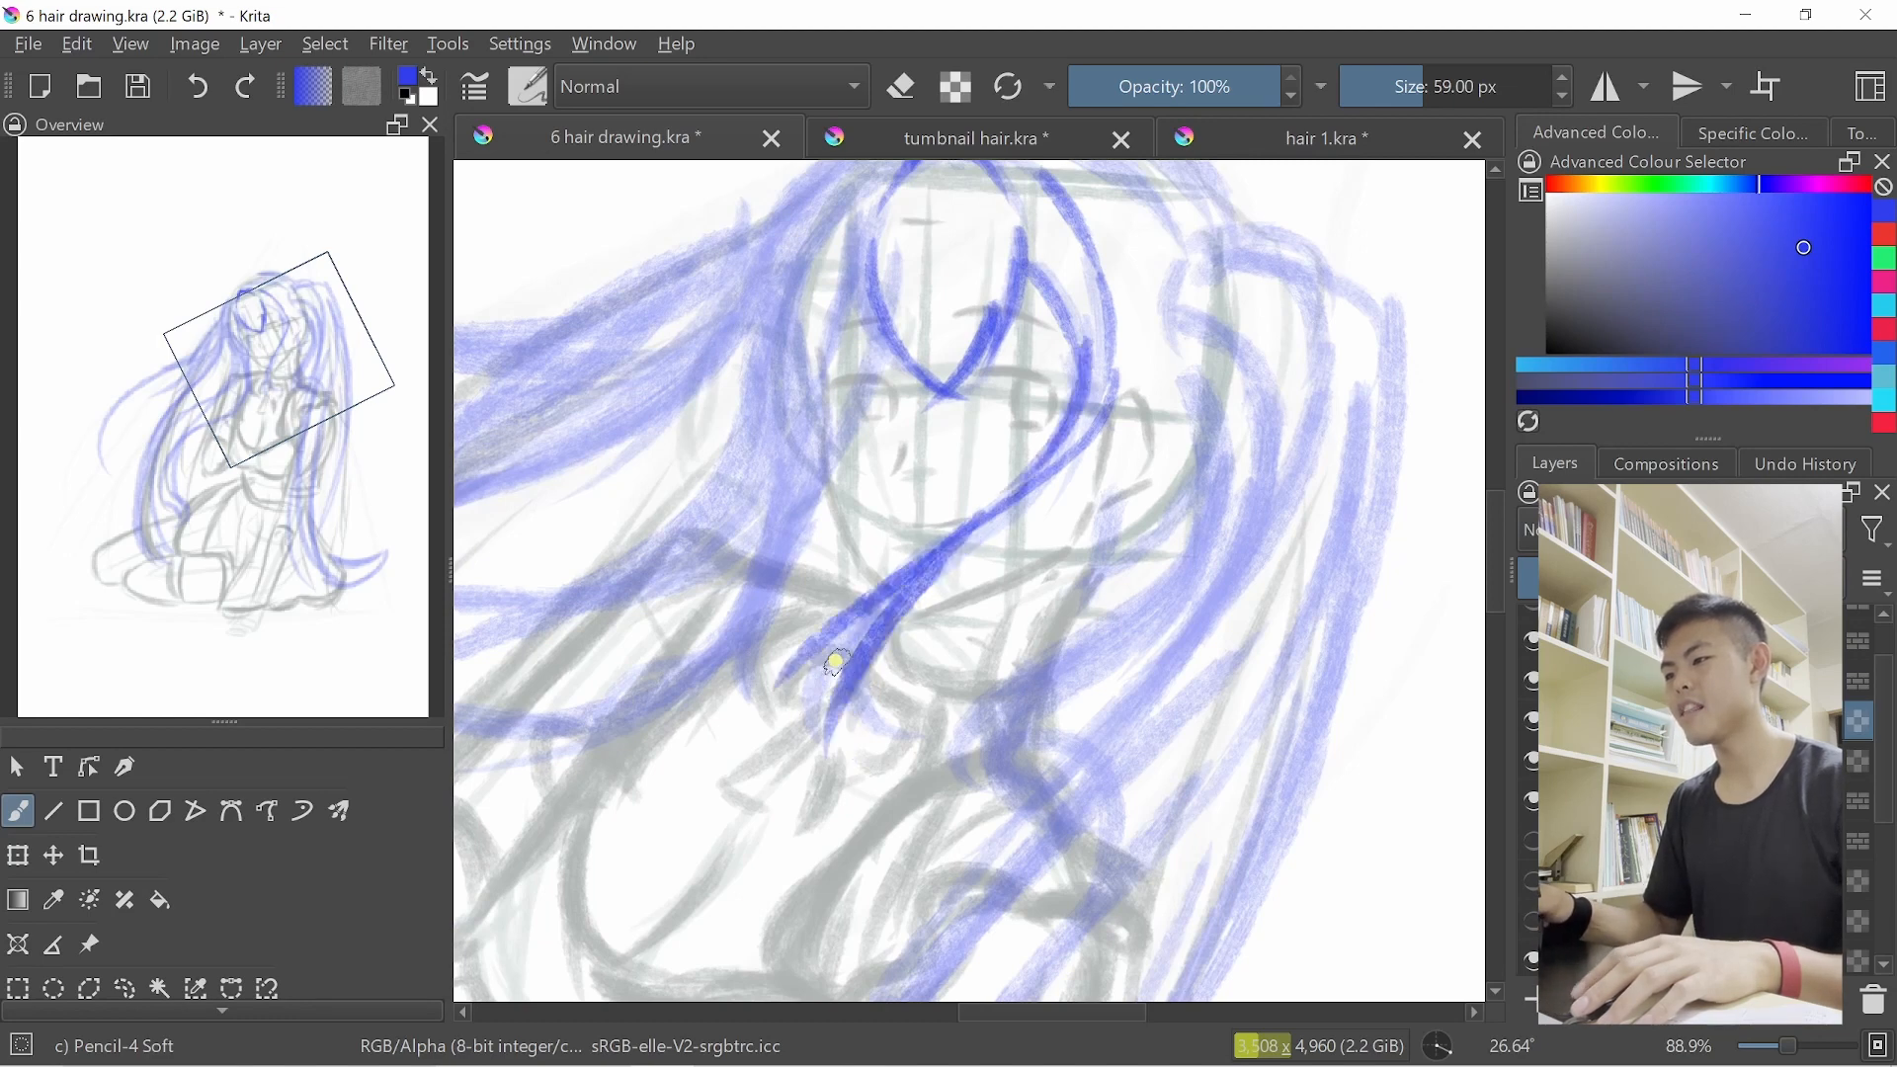
key(ctrl+z)
mouse_move(919, 571)
mouse_down()
mouse_move(788, 678)
mouse_move(917, 571)
mouse_up()
key(ctrl+z)
mouse_move(784, 677)
mouse_down()
mouse_move(982, 572)
mouse_move(782, 673)
mouse_move(869, 633)
mouse_up()
key(ctrl+z)
mouse_move(787, 674)
mouse_down()
mouse_move(866, 636)
mouse_move(836, 695)
mouse_move(827, 741)
mouse_up()
mouse_move(916, 647)
mouse_down()
mouse_move(1066, 641)
mouse_move(1071, 614)
mouse_up()
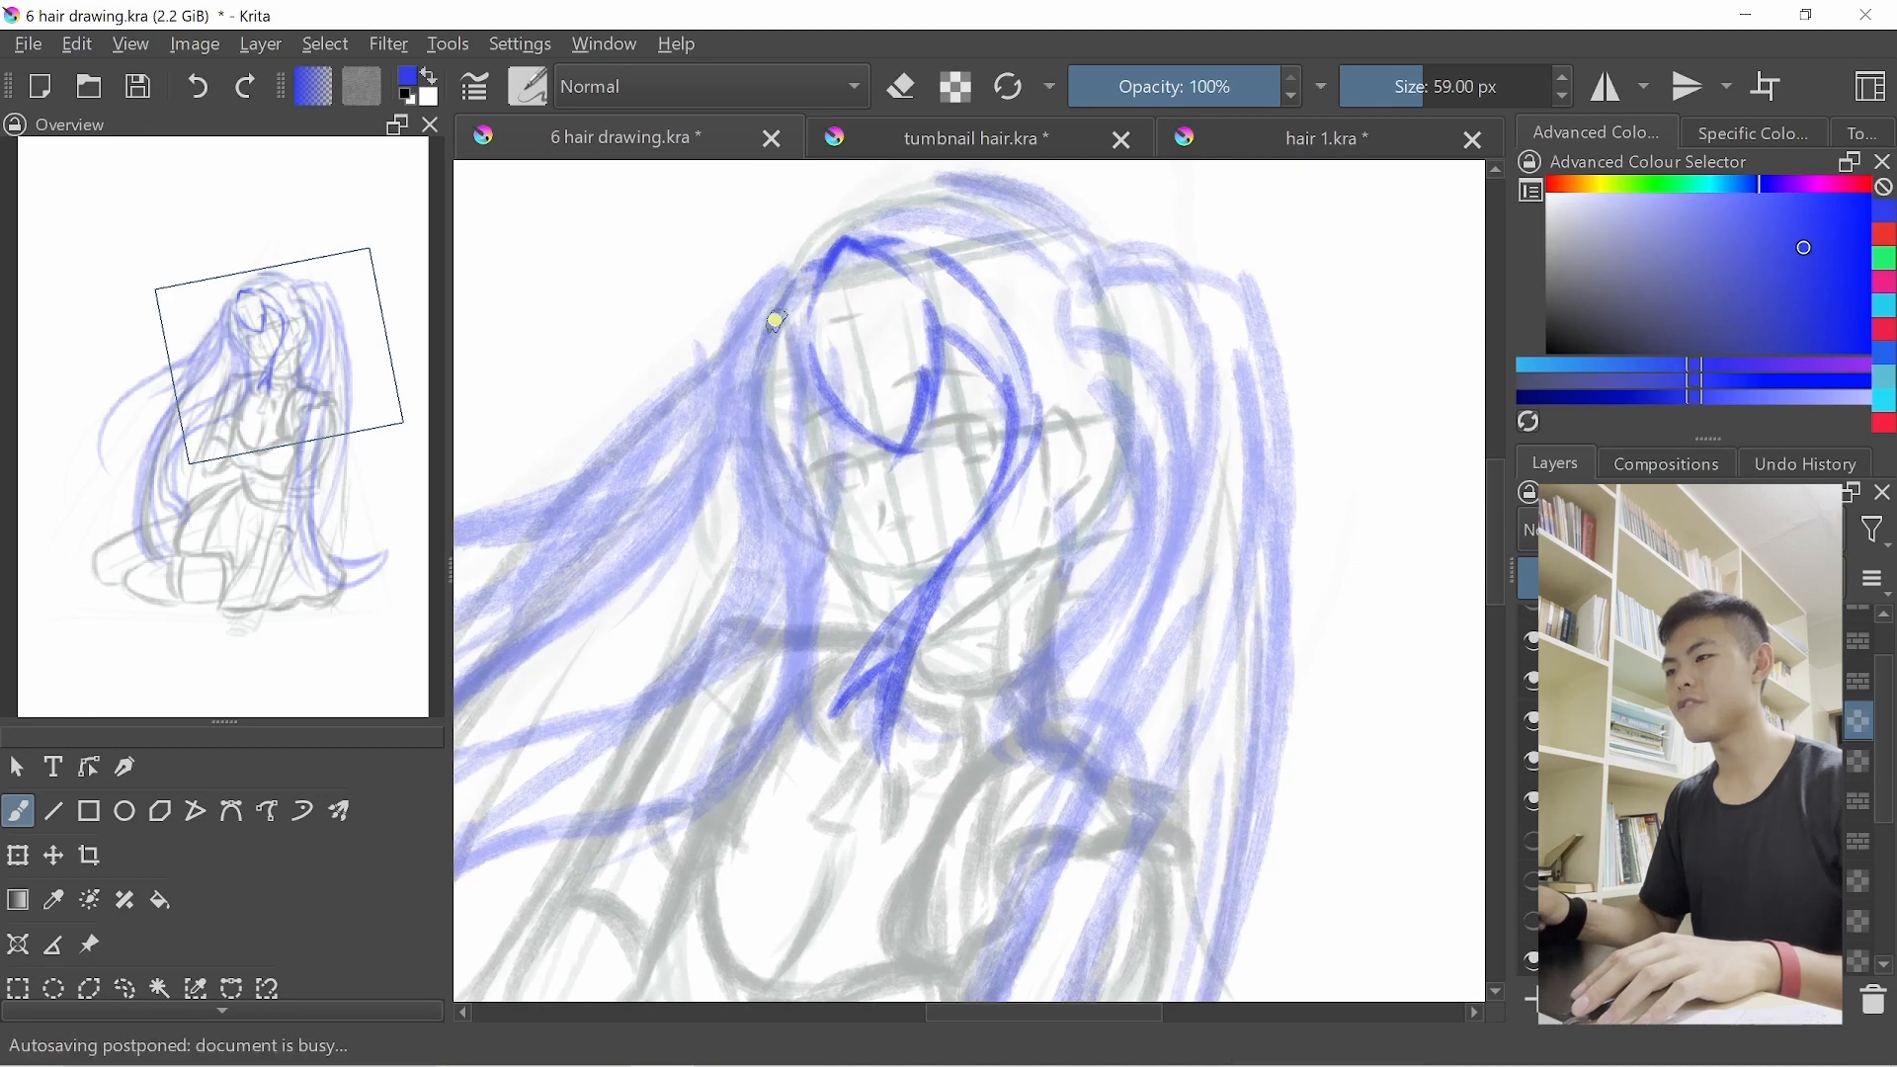
Draw the face-framing strand on the left of the face, curving from the parting down beside the cheek
mouse_move(786, 282)
mouse_down()
mouse_move(752, 370)
mouse_move(828, 522)
mouse_up()
drag(748, 380, 787, 488)
key(ctrl+z)
key(ctrl+z)
key(ctrl+z)
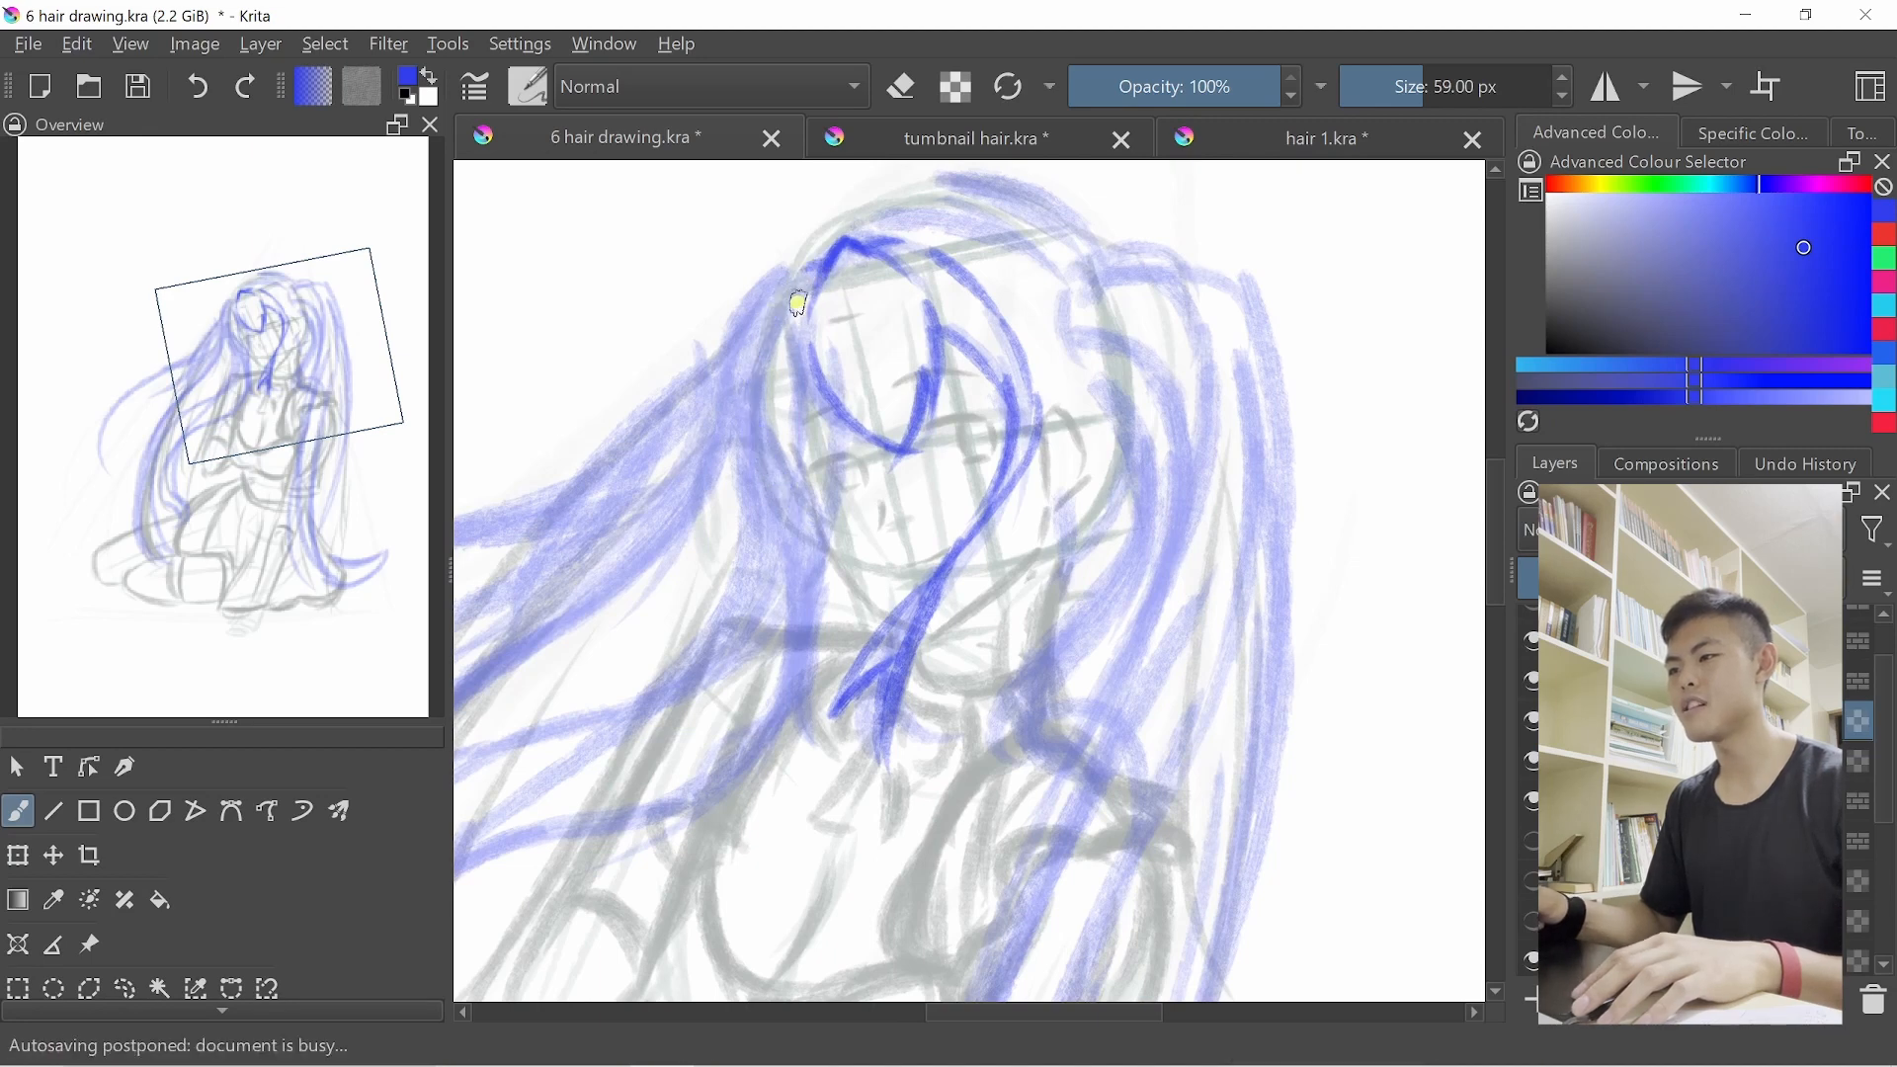
mouse_move(794, 269)
mouse_down()
mouse_move(756, 387)
mouse_move(806, 525)
mouse_up()
key(ctrl+z)
mouse_move(760, 358)
mouse_down()
mouse_move(796, 431)
mouse_move(838, 458)
mouse_move(797, 509)
mouse_up()
key(ctrl+z)
drag(806, 381, 796, 598)
drag(794, 482, 710, 770)
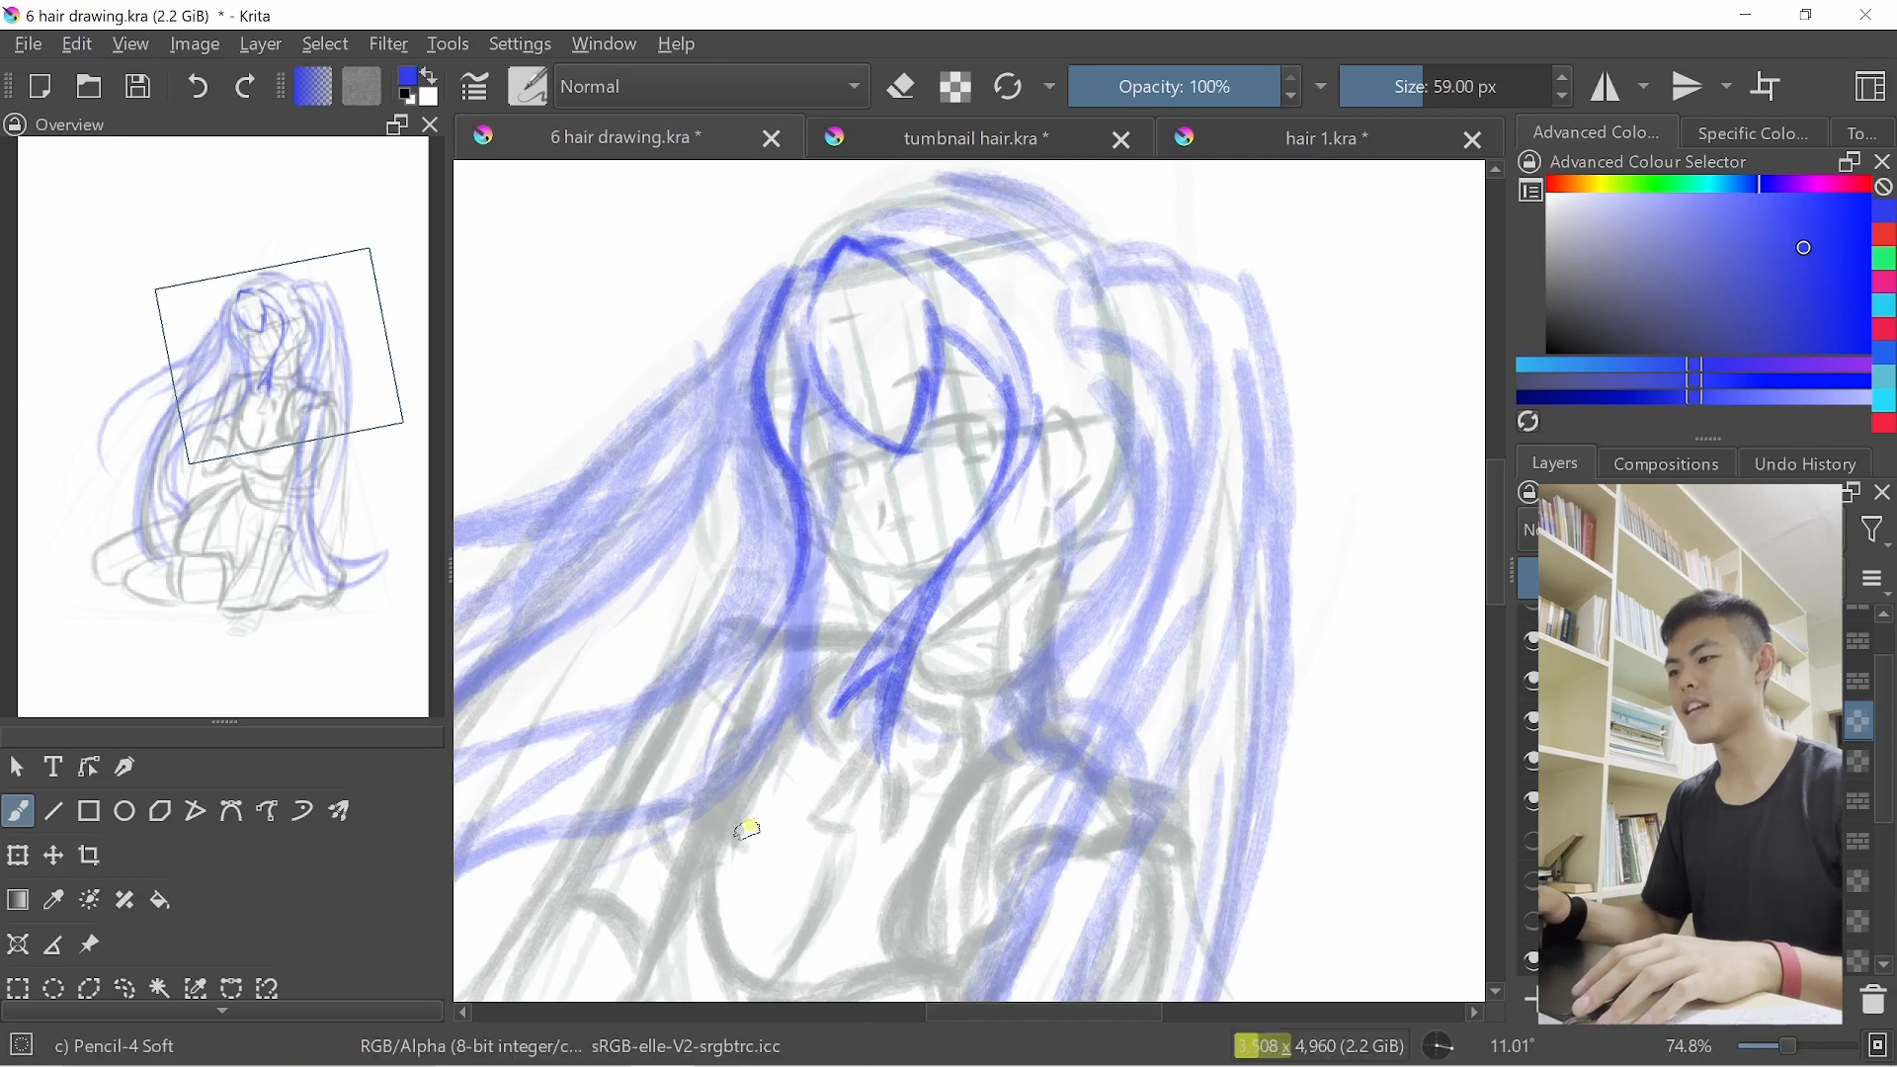
Replace the lower part of the left face-framing strand with a line running past the jaw
drag(791, 544, 719, 766)
key(ctrl+z)
key(ctrl+z)
key(ctrl+z)
drag(796, 490, 794, 628)
Try to extend the left face-framing strand past the shoulder with a curled tip over the chest
mouse_move(790, 624)
mouse_down()
mouse_move(726, 694)
mouse_move(759, 763)
mouse_move(701, 822)
mouse_up()
key(ctrl+z)
drag(744, 672, 704, 828)
key(ctrl+z)
key(ctrl+z)
drag(786, 642, 721, 843)
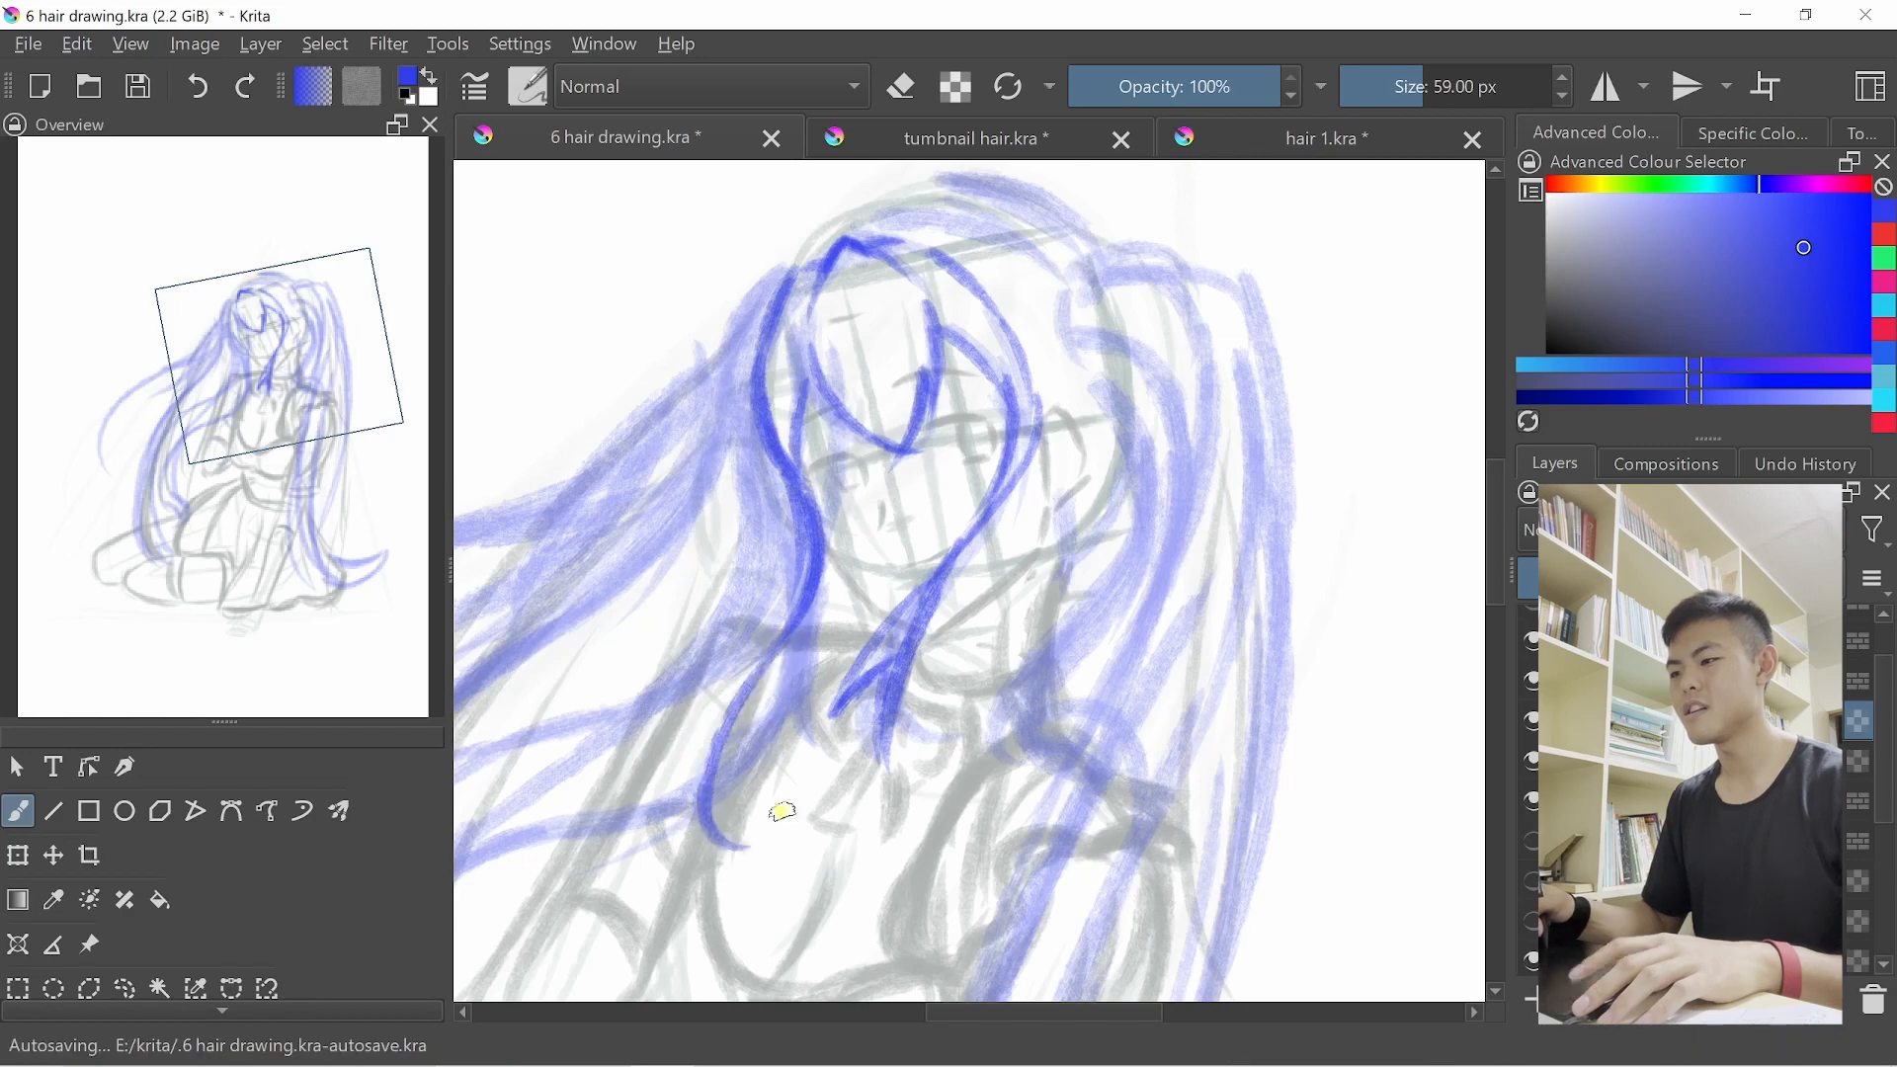
key(ctrl+z)
mouse_move(749, 669)
mouse_down()
mouse_move(752, 728)
mouse_move(751, 676)
mouse_move(723, 832)
mouse_up()
key(ctrl+z)
scroll(765, 697, down, 2)
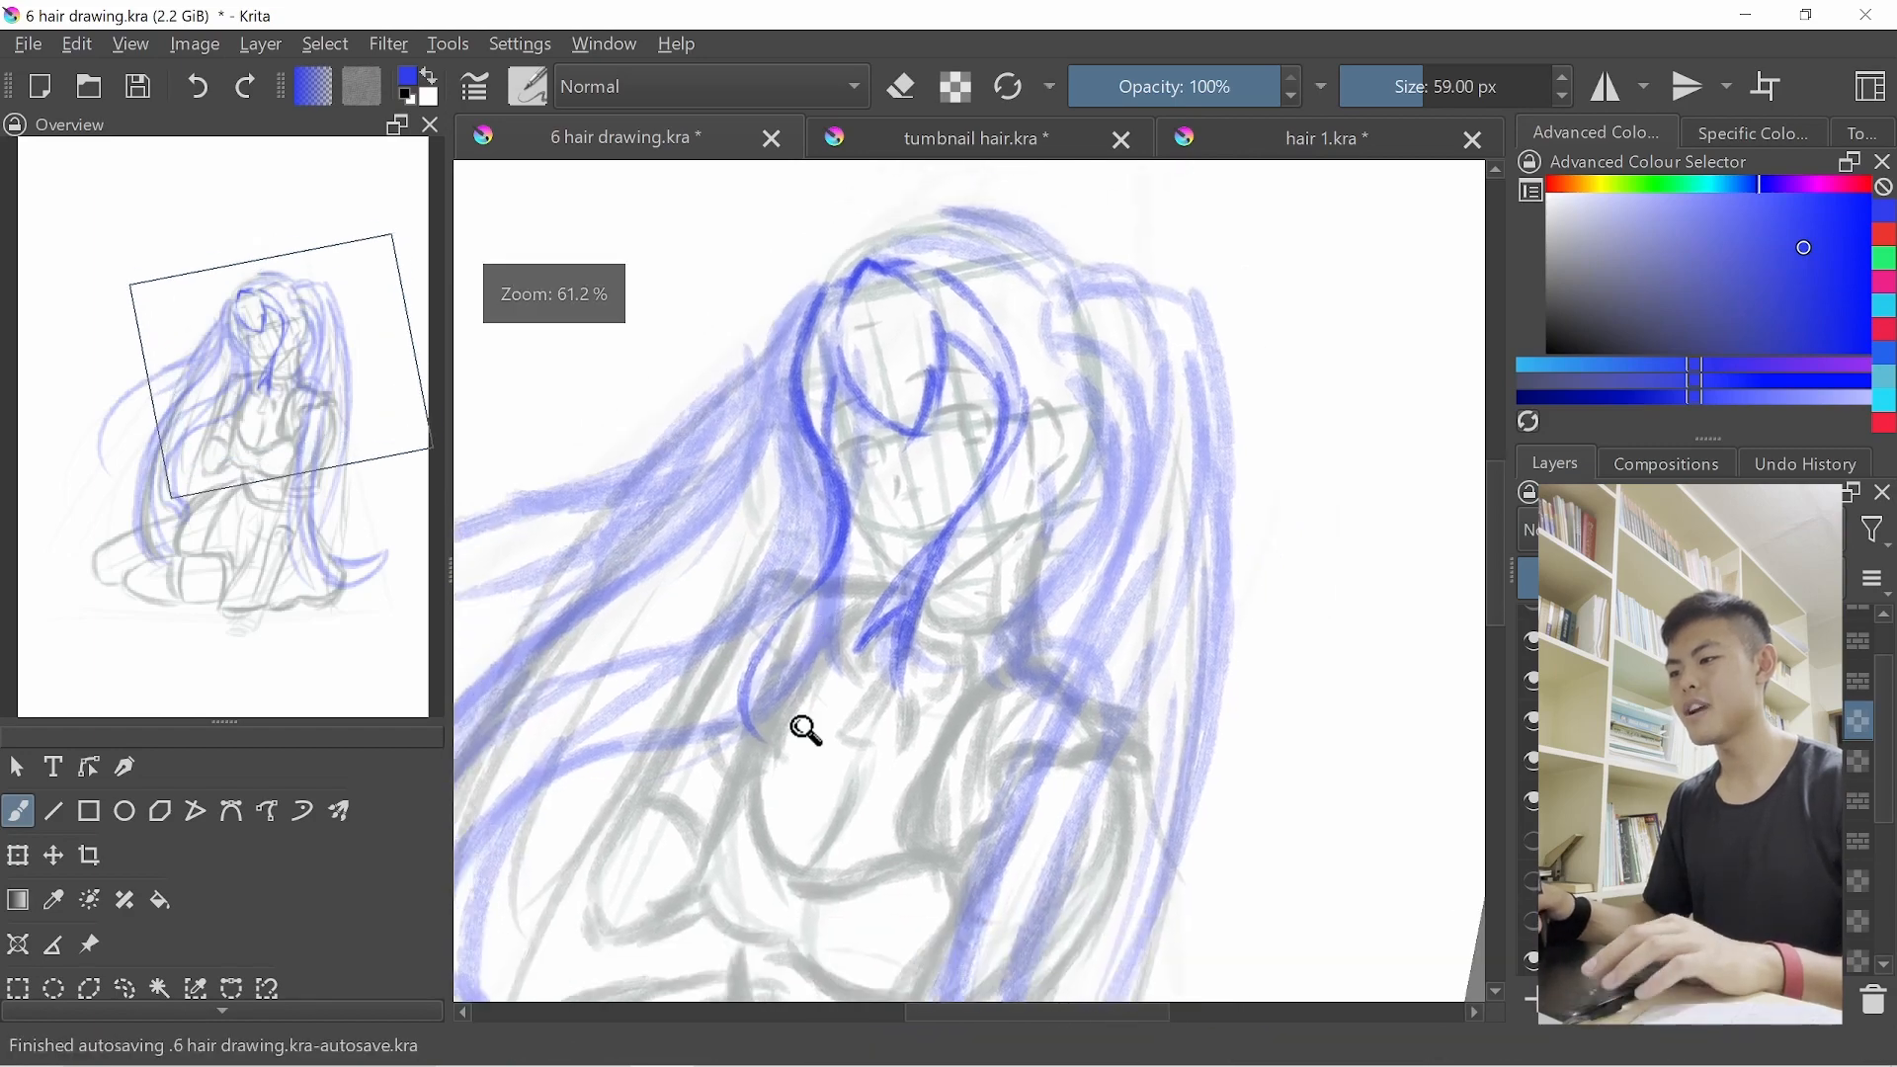
drag(766, 700, 857, 556)
key(ctrl+z)
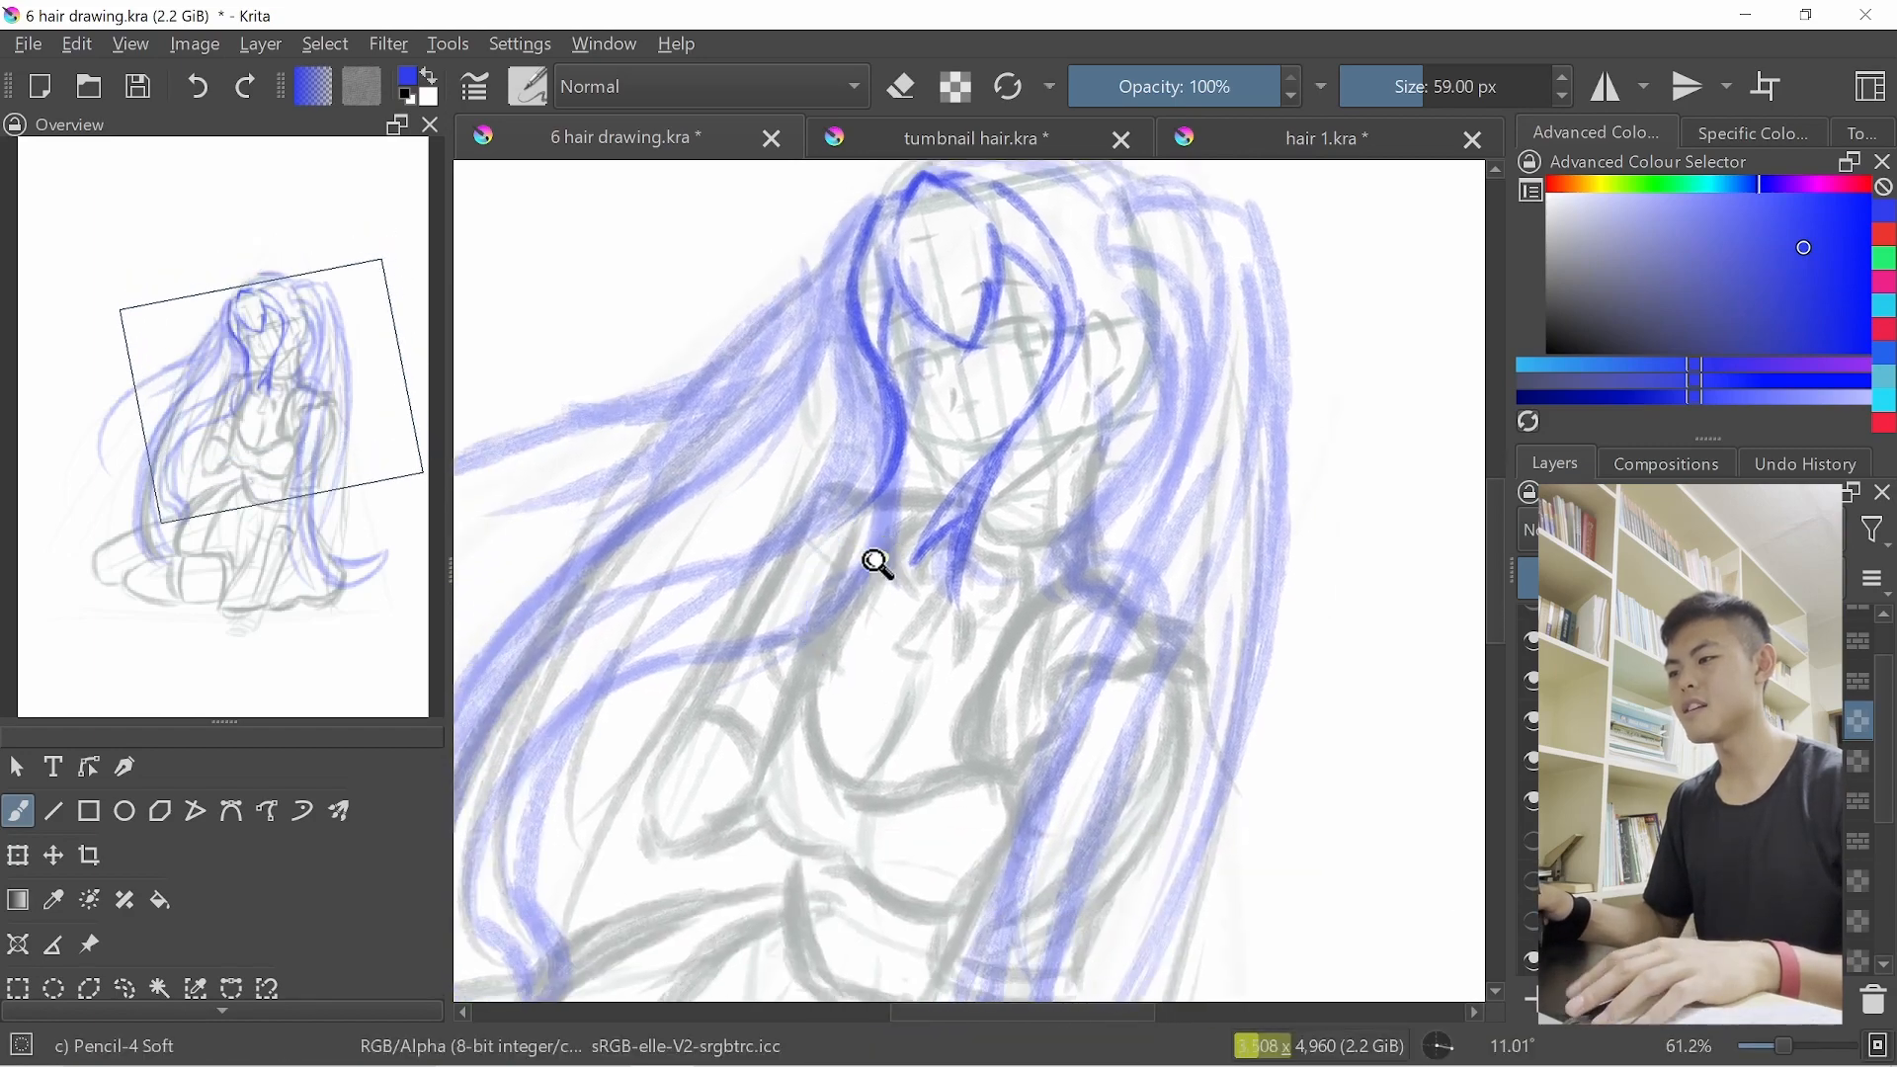
Try to sweep the end of the left face-framing strand outward over the shoulder
scroll(876, 564, up, 2)
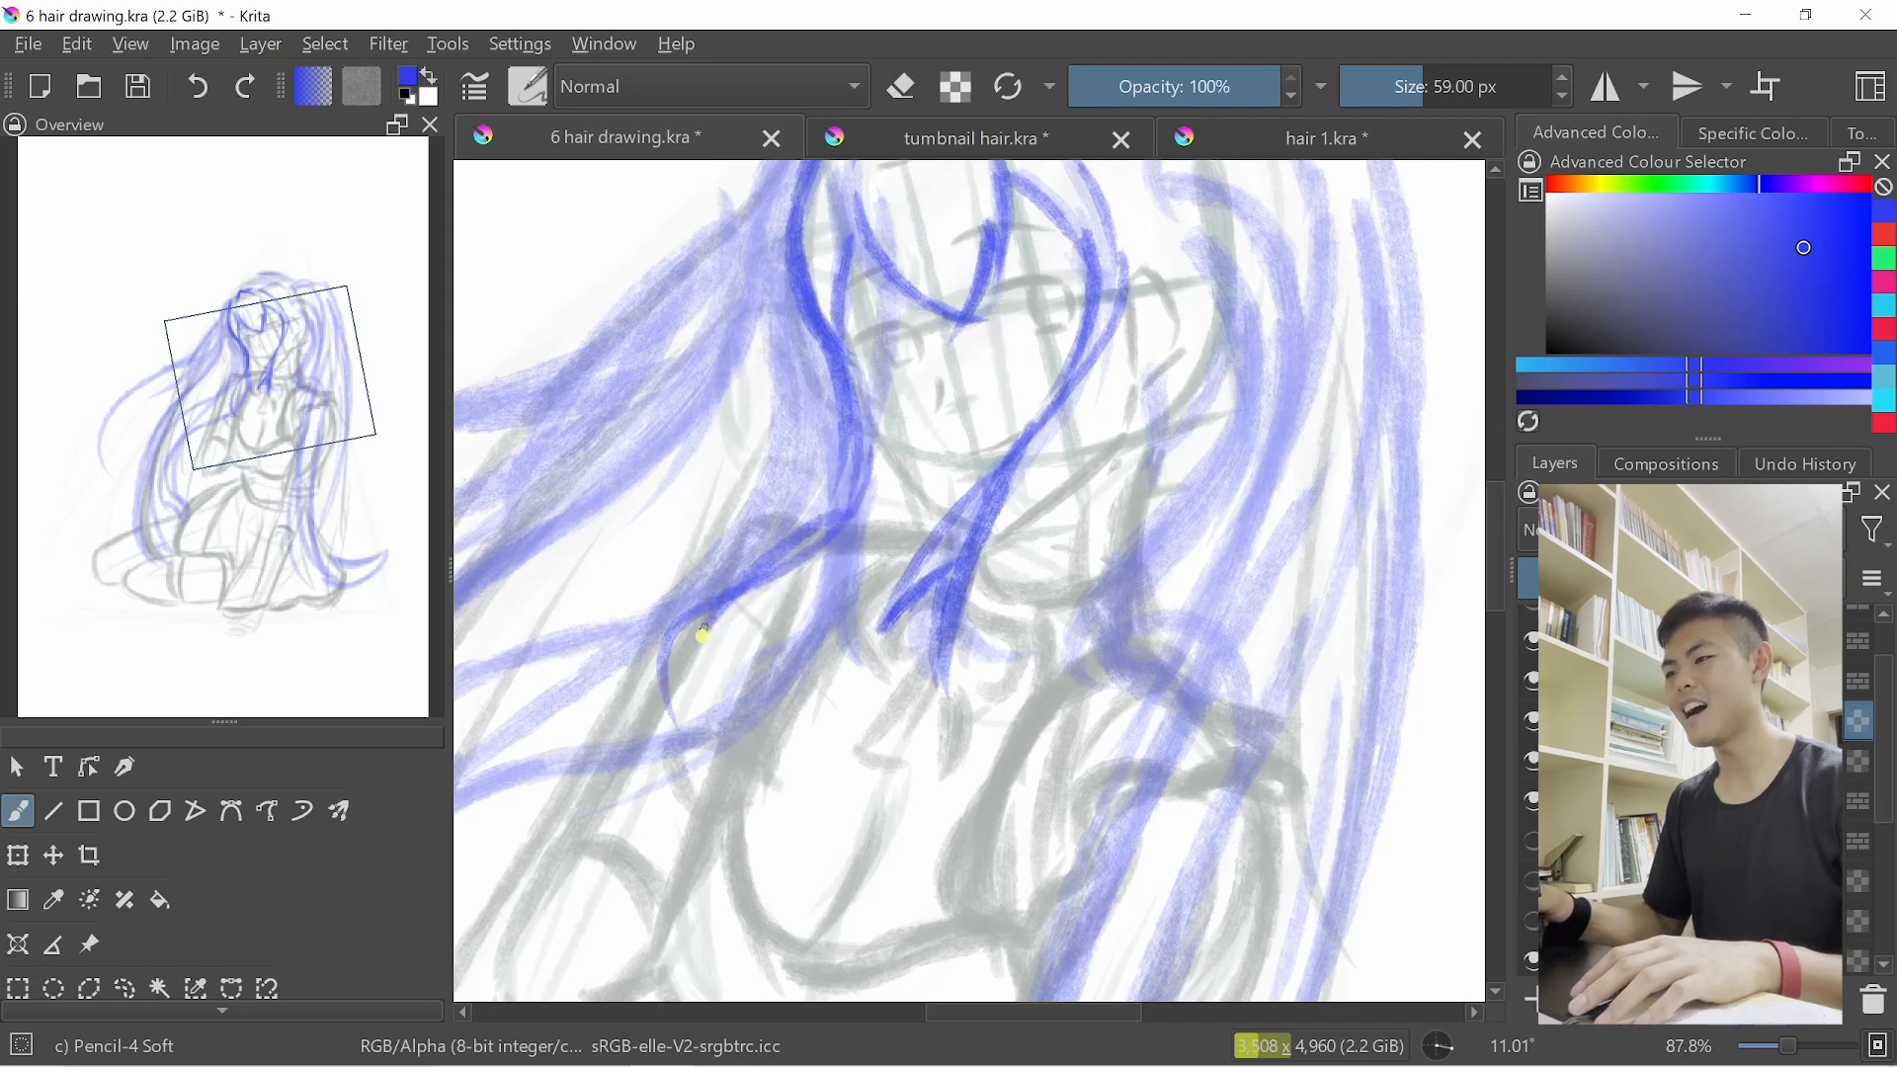
drag(847, 375, 707, 593)
drag(843, 533, 652, 700)
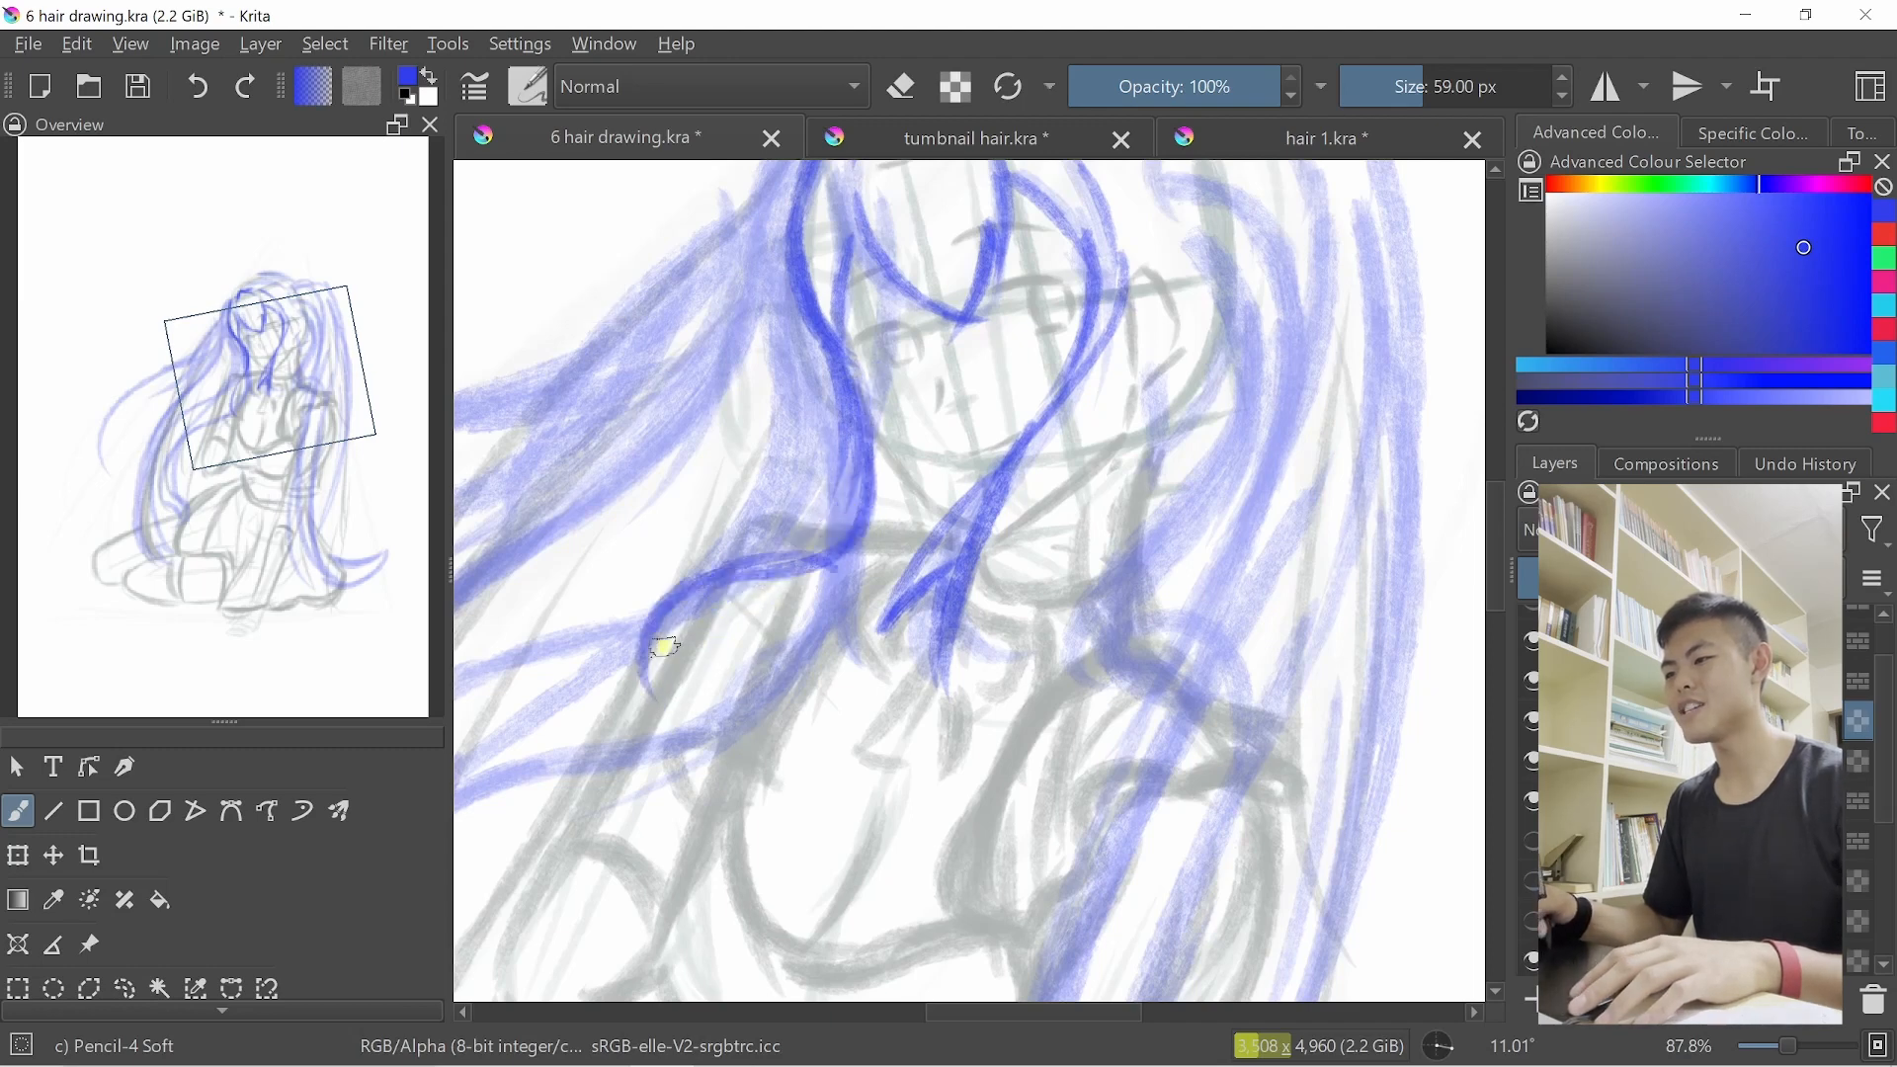
mouse_move(660, 627)
mouse_down()
mouse_move(812, 571)
mouse_move(727, 591)
mouse_up()
drag(852, 435, 841, 576)
mouse_move(894, 473)
mouse_down()
mouse_move(882, 544)
mouse_move(919, 583)
mouse_up()
drag(927, 572, 880, 568)
key(ctrl+z)
key(ctrl+z)
key(ctrl+z)
key(ctrl+z)
key(ctrl+z)
Draw the lower end of the left face-framing strand, curving down from the jaw onto the chest
drag(797, 450, 786, 652)
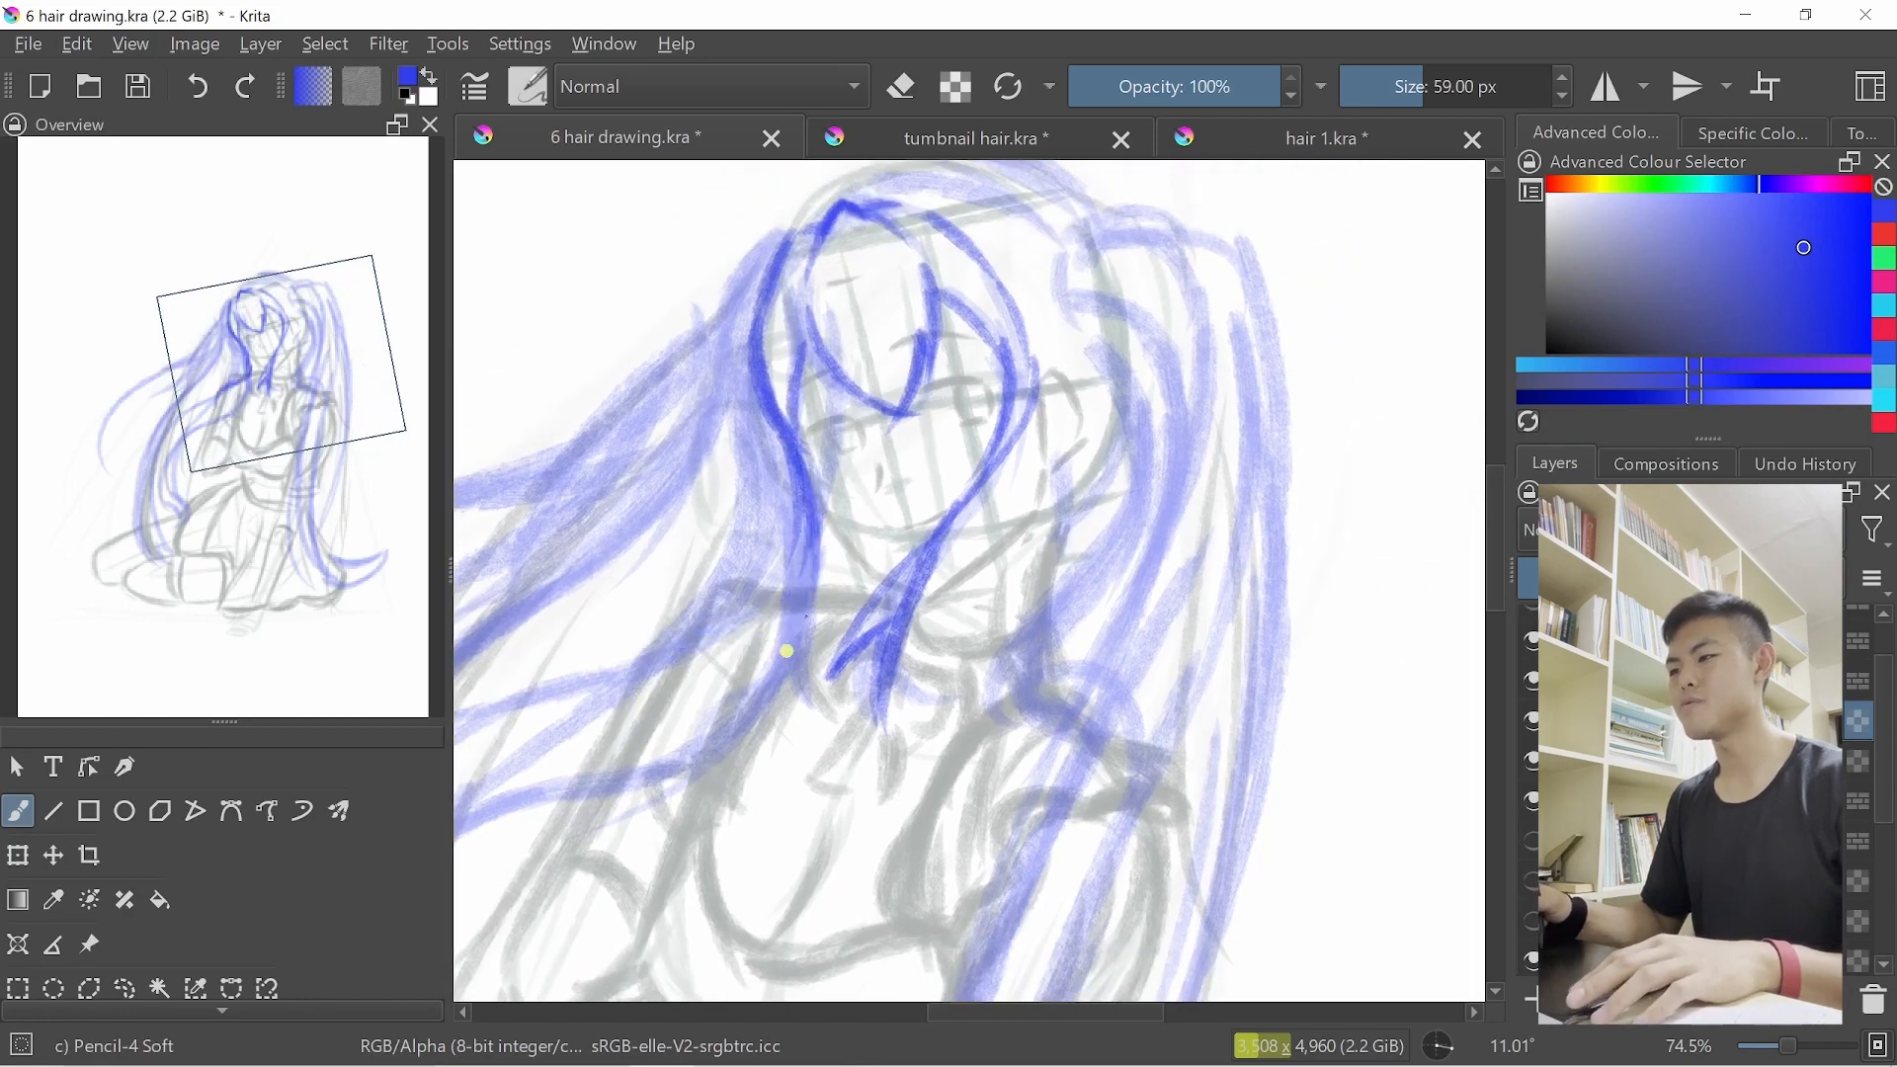
key(ctrl+z)
mouse_move(811, 440)
mouse_down()
mouse_move(796, 628)
mouse_move(751, 676)
mouse_up()
drag(824, 558, 718, 746)
drag(794, 643, 760, 827)
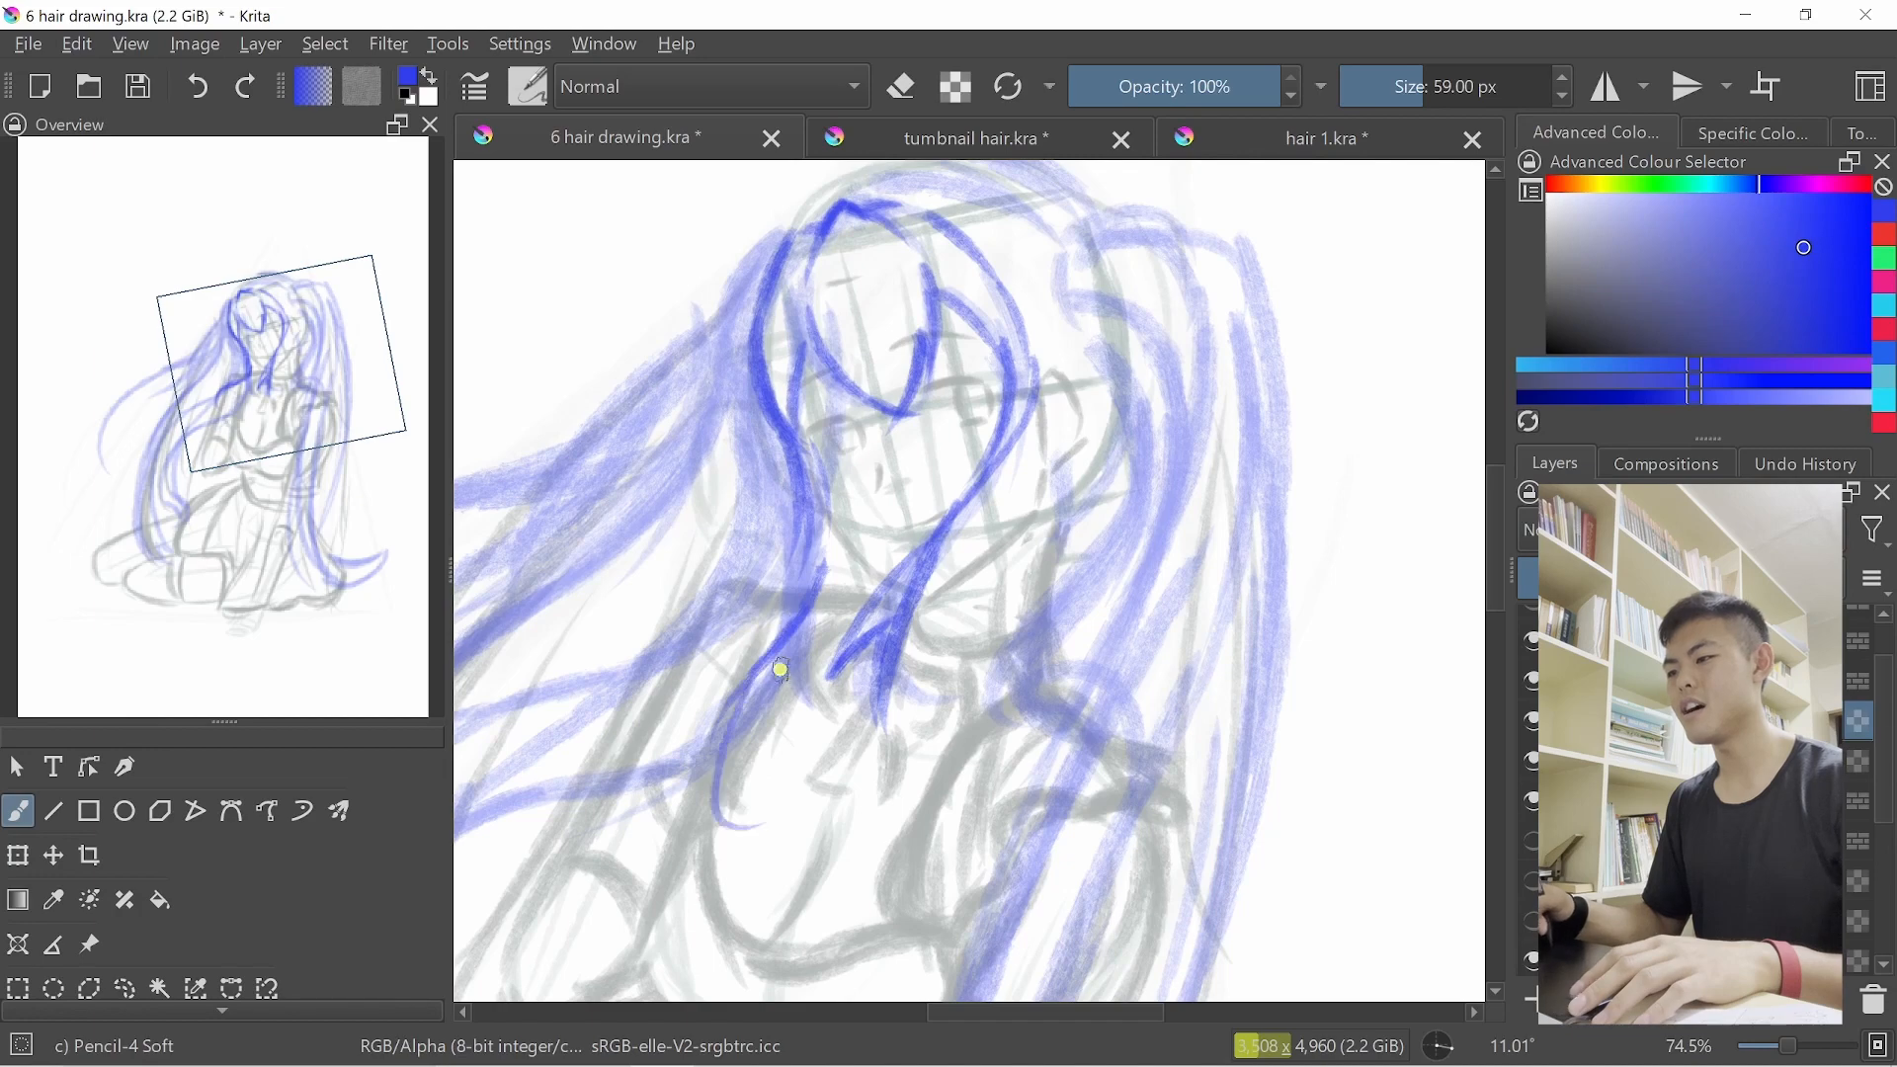
mouse_move(813, 563)
mouse_down()
mouse_move(719, 802)
mouse_move(745, 837)
mouse_up()
Draw the inner arc of the crown from above the parting toward the right twin-tail, redoing misplaced strokes
mouse_move(973, 496)
mouse_down()
mouse_move(974, 534)
mouse_move(973, 418)
mouse_up()
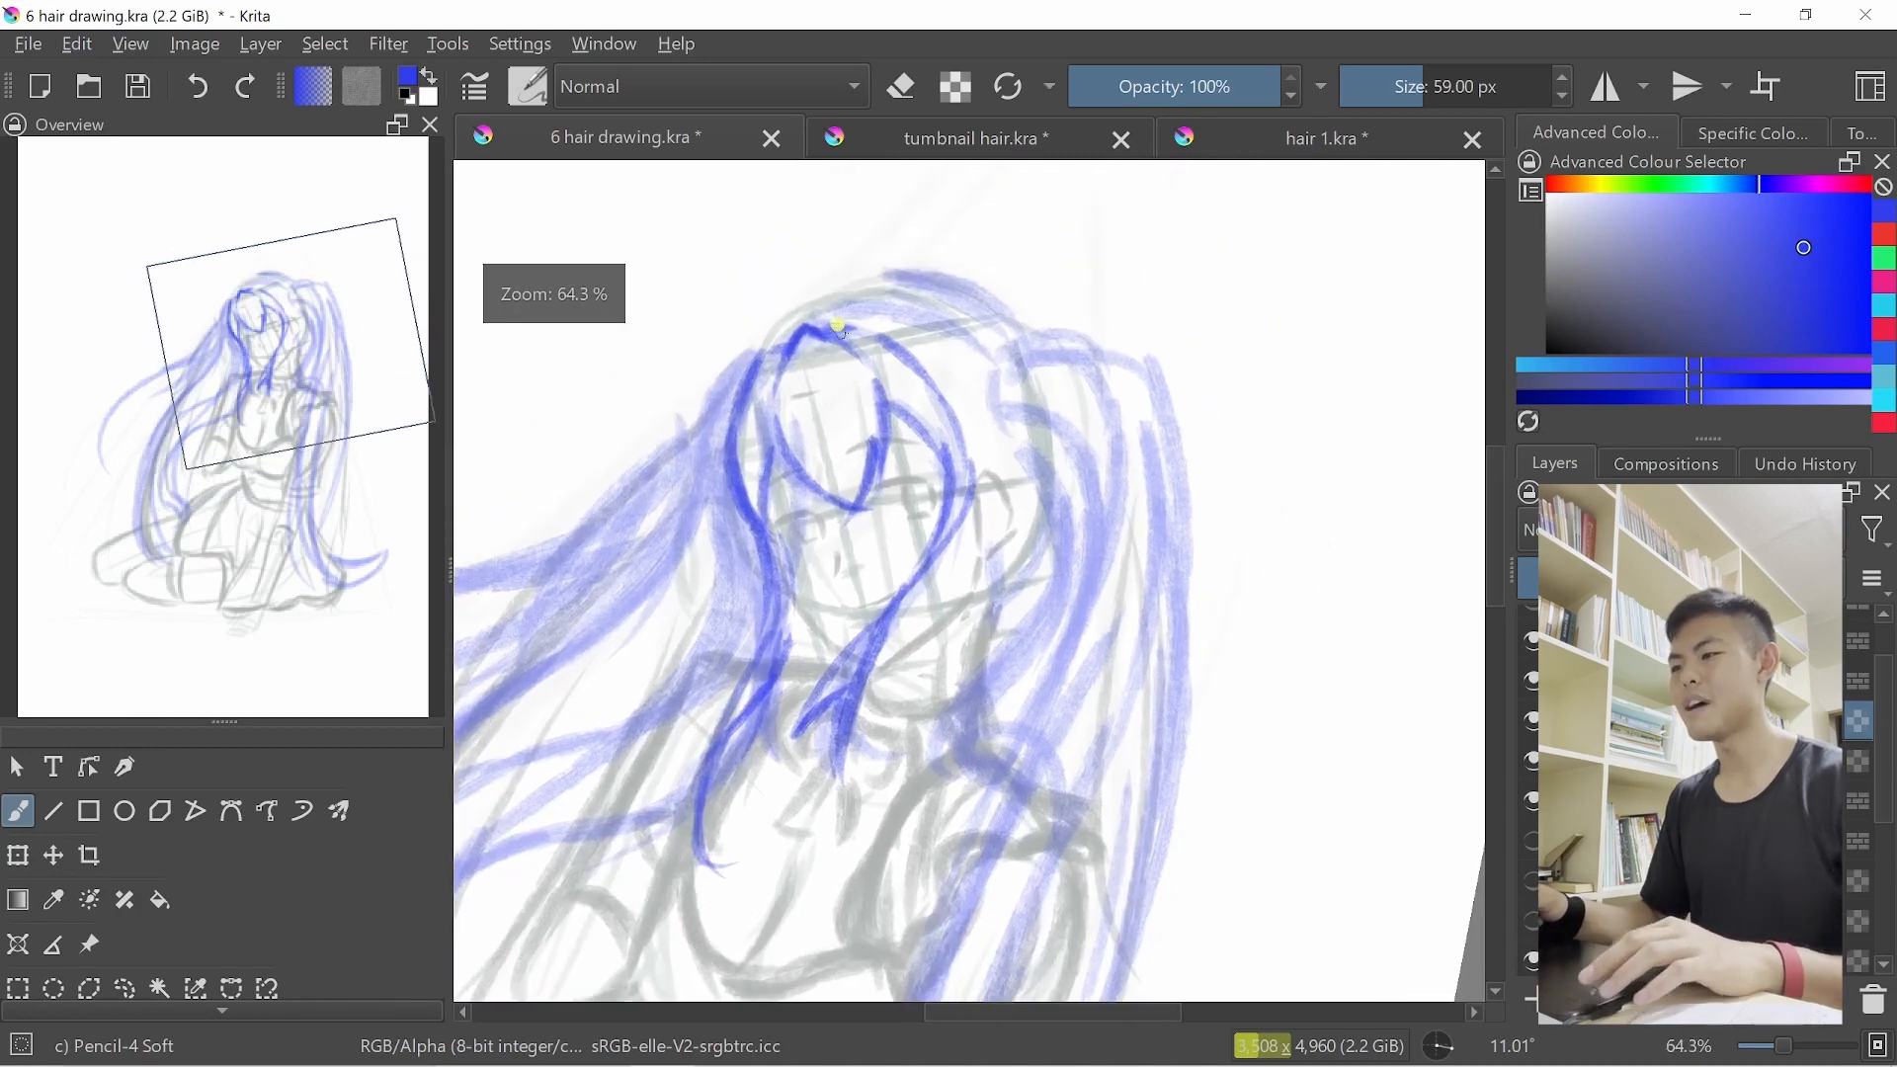
mouse_move(847, 312)
mouse_down()
mouse_move(974, 331)
mouse_move(991, 348)
mouse_move(978, 366)
mouse_move(978, 332)
mouse_up()
key(ctrl+z)
key(ctrl+z)
key(ctrl+z)
key(ctrl+z)
key(ctrl+z)
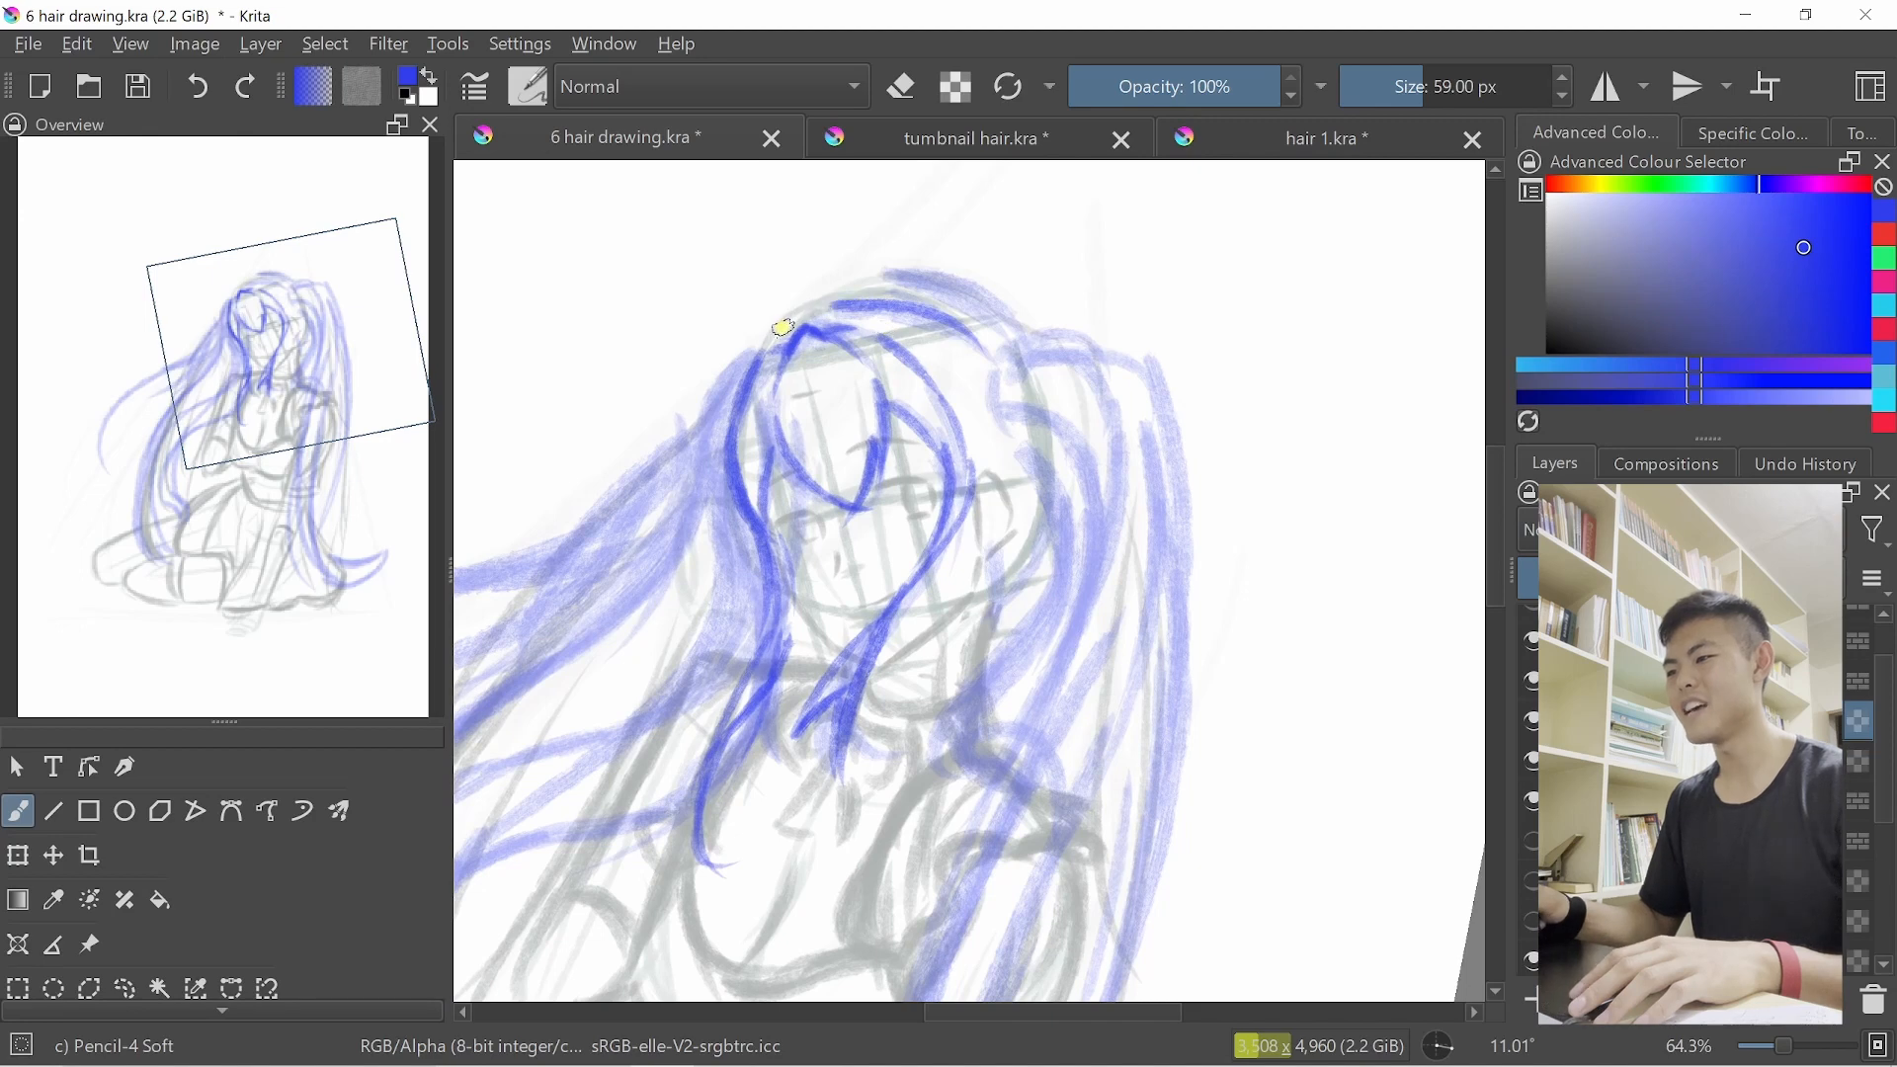
key(ctrl+z)
mouse_move(835, 301)
mouse_down()
mouse_move(964, 295)
mouse_move(988, 318)
mouse_up()
key(ctrl+z)
key(ctrl+z)
key(ctrl+z)
key(ctrl+z)
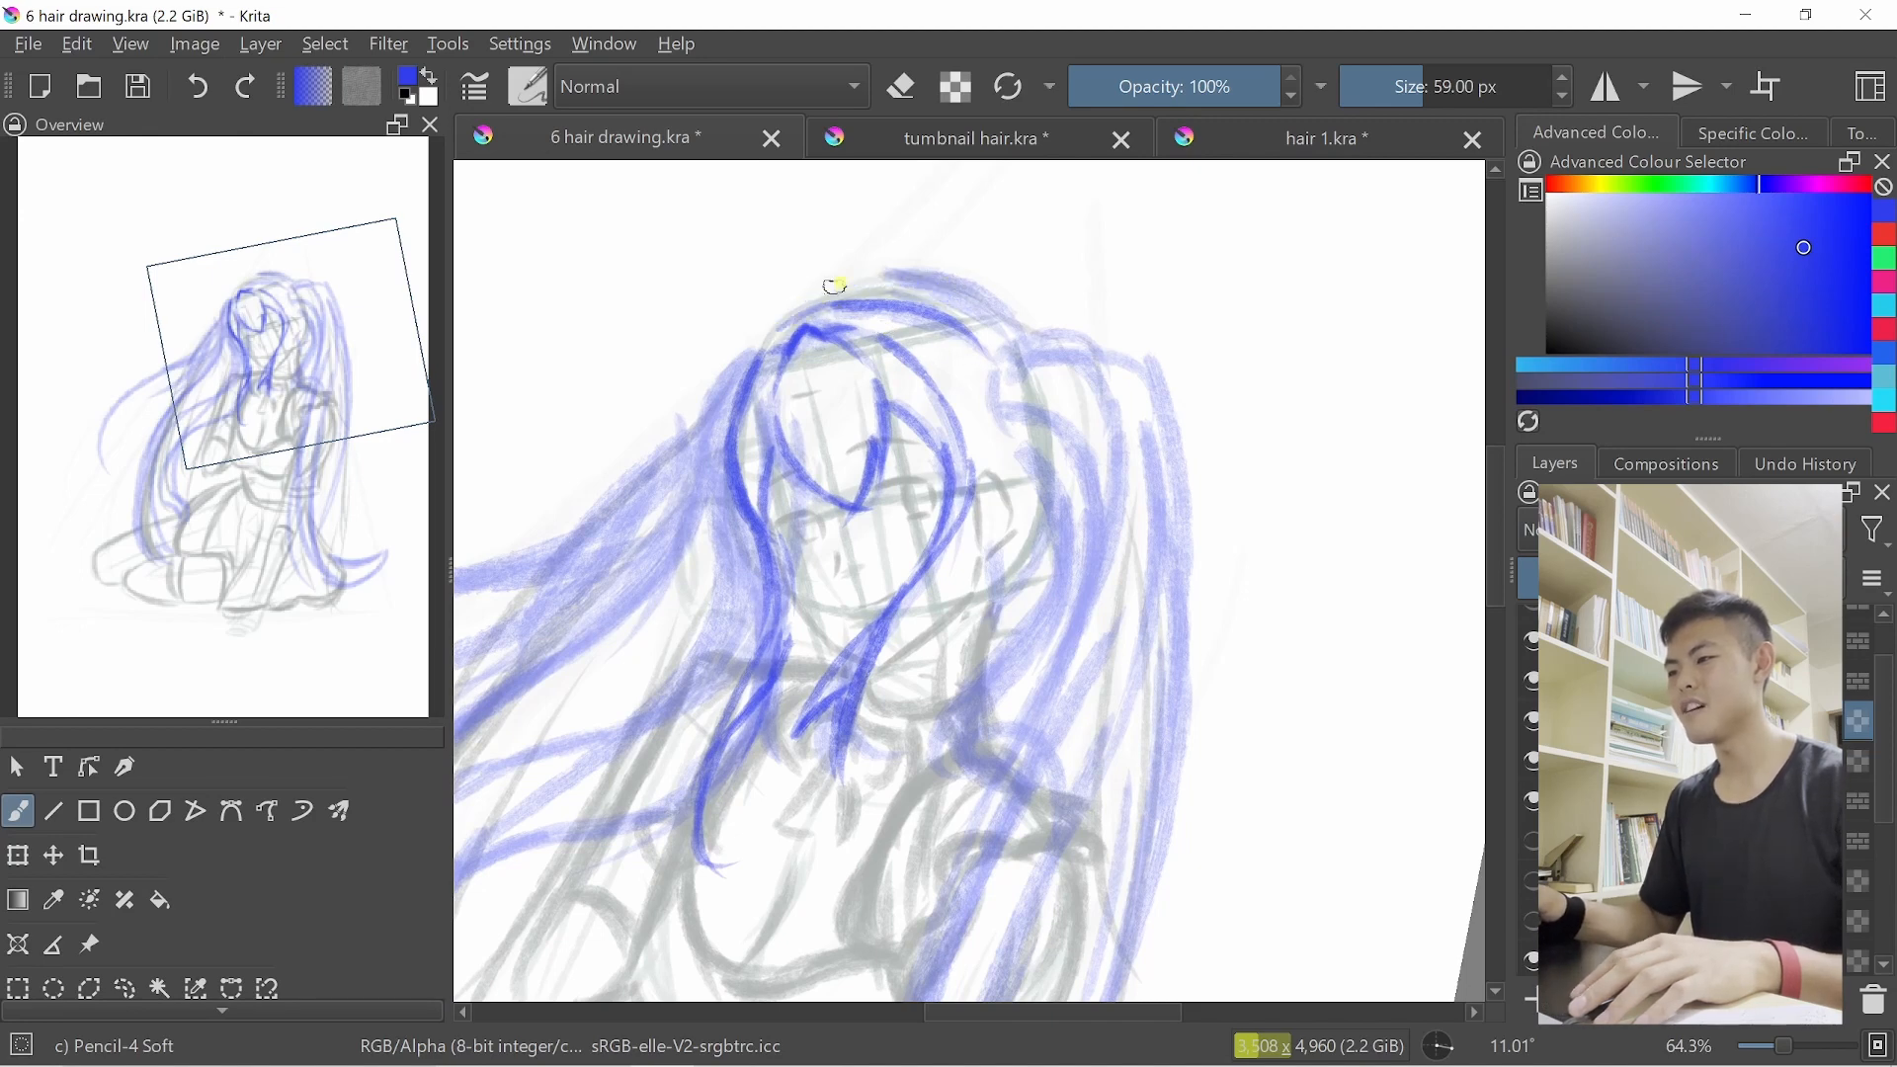
Draw the outer outline of the crown over the top of the head
drag(838, 287, 994, 312)
mouse_move(842, 283)
mouse_down()
mouse_move(957, 281)
mouse_move(998, 314)
mouse_move(981, 310)
mouse_up()
key(ctrl+z)
key(ctrl+z)
key(ctrl+z)
key(ctrl+z)
drag(866, 275, 990, 301)
drag(781, 320, 927, 272)
key(ctrl+z)
Draw the arched base of the right twin-tail and its inner strand where the hair leaves the tie
mouse_move(998, 391)
mouse_down()
mouse_move(1039, 410)
mouse_move(946, 303)
mouse_move(980, 283)
mouse_up()
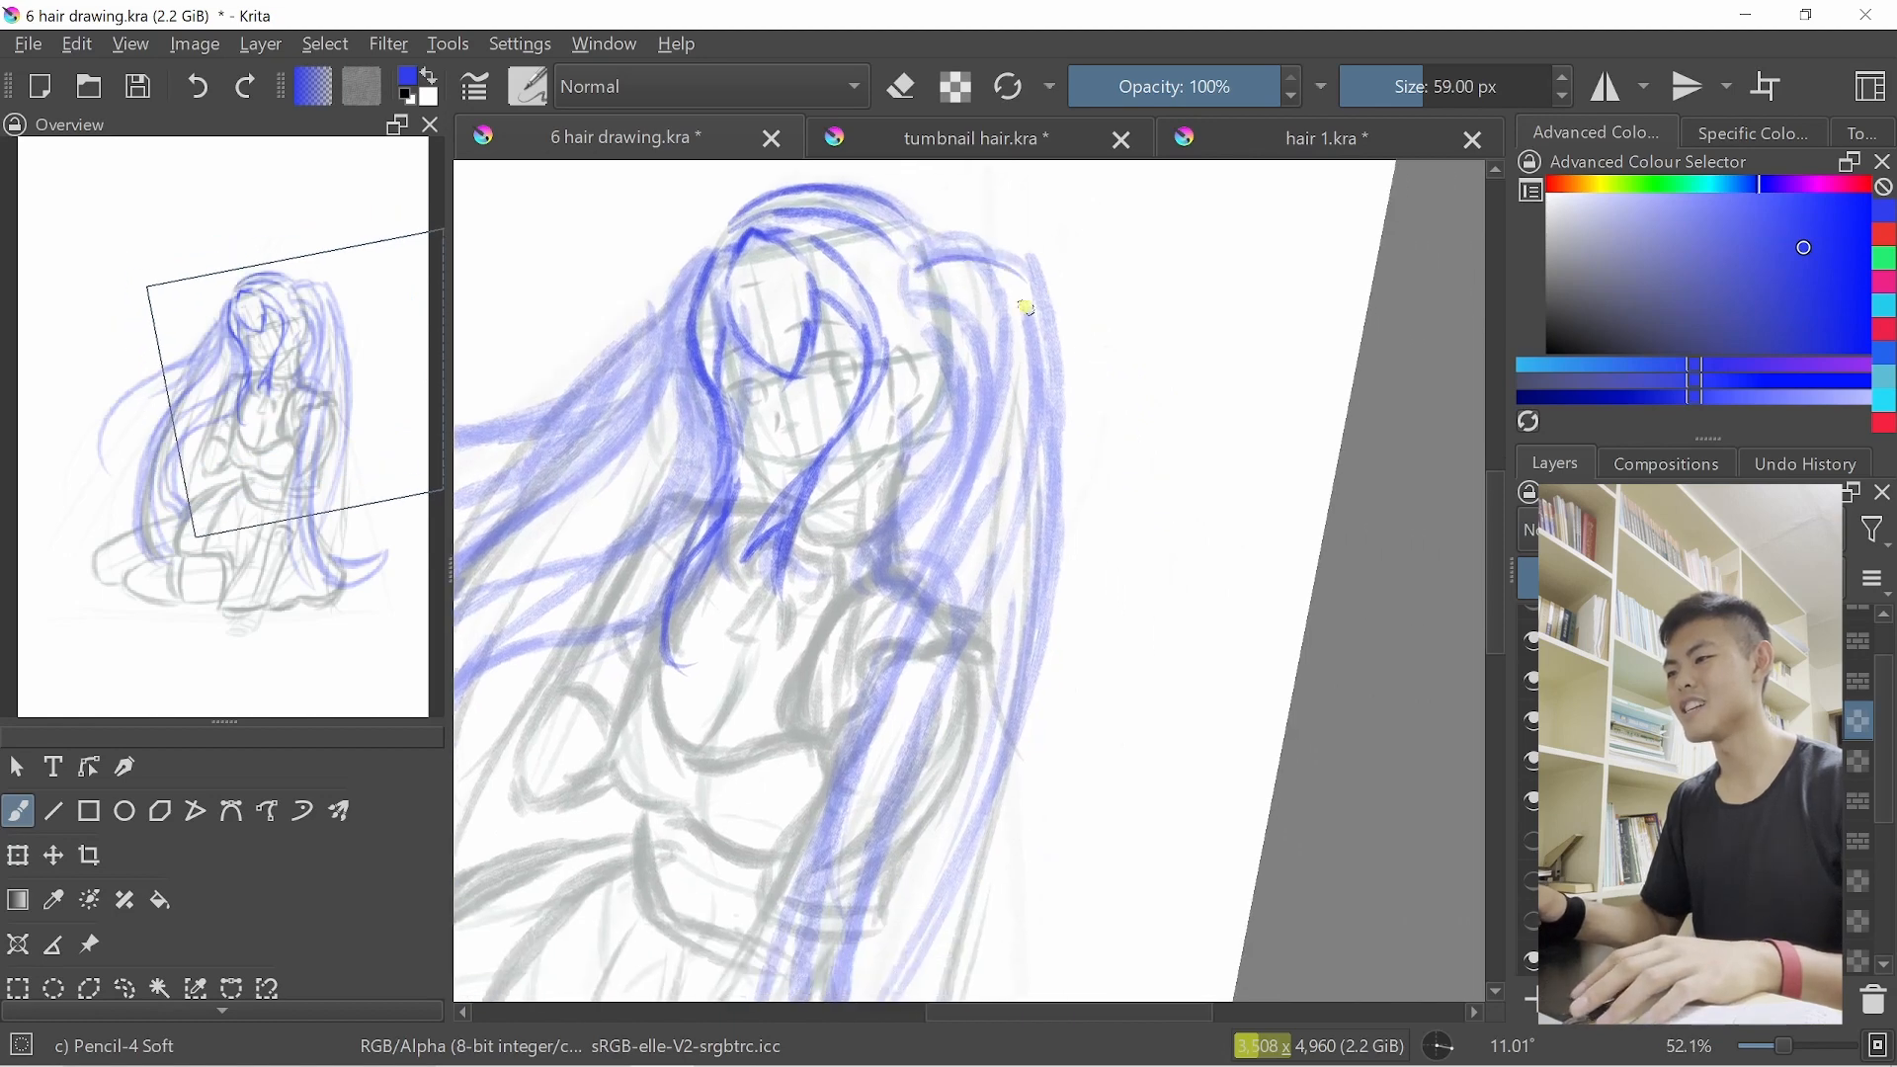
key(ctrl+z)
drag(919, 267, 1028, 282)
key(ctrl+z)
mouse_move(919, 269)
mouse_down()
mouse_move(1041, 274)
mouse_move(969, 545)
mouse_up()
key(ctrl+z)
key(ctrl+z)
Draw the long contour of the right twin-tail from its arched top down past the shoulder
drag(1032, 297, 861, 718)
drag(1014, 444, 818, 919)
mouse_move(966, 632)
mouse_down()
mouse_move(979, 707)
mouse_move(1094, 550)
mouse_move(977, 473)
mouse_up()
key(ctrl+z)
drag(1024, 333, 871, 787)
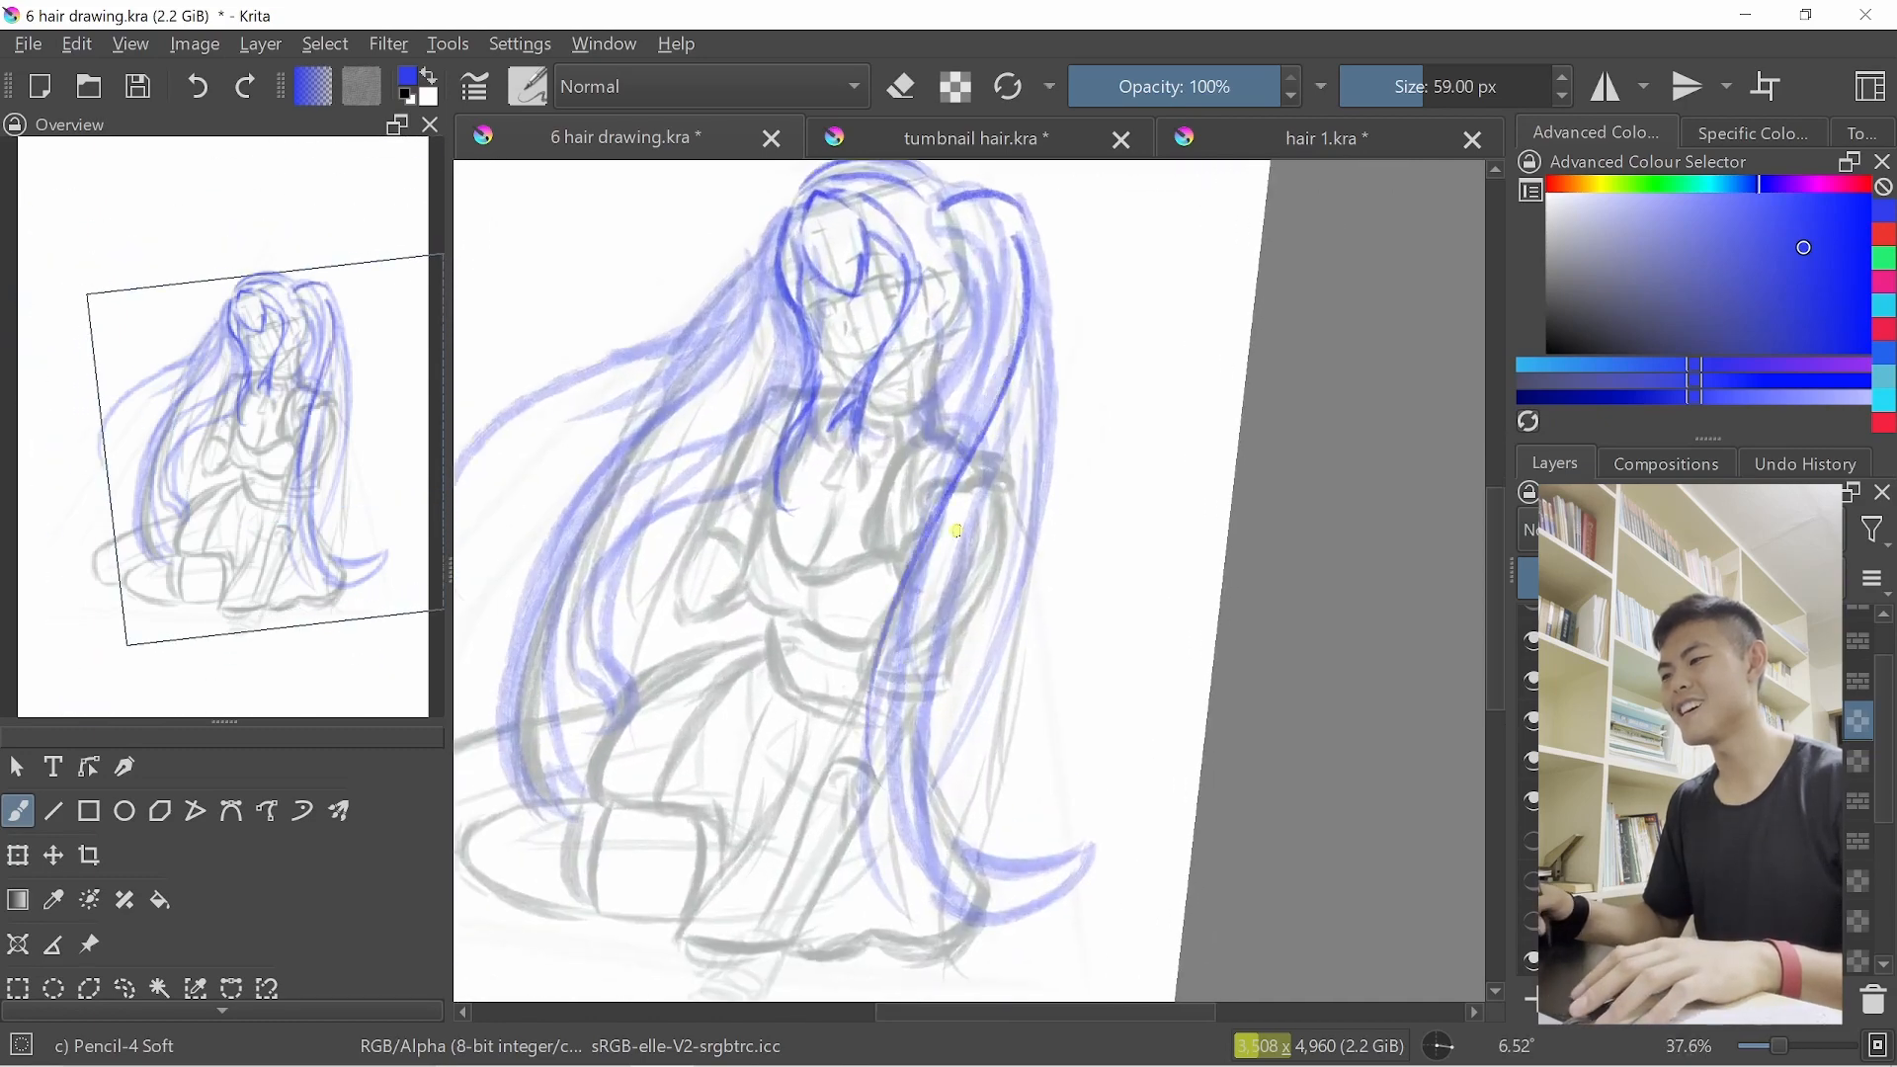
Extend the right twin-tail's strands from the shoulder along the arm toward the floor, redoing misplaced curves
drag(975, 467, 883, 846)
key(ctrl+z)
drag(948, 531, 875, 874)
key(ctrl+z)
drag(972, 502, 895, 897)
mouse_move(966, 521)
mouse_down()
mouse_move(865, 869)
mouse_move(911, 936)
mouse_up()
key(ctrl+z)
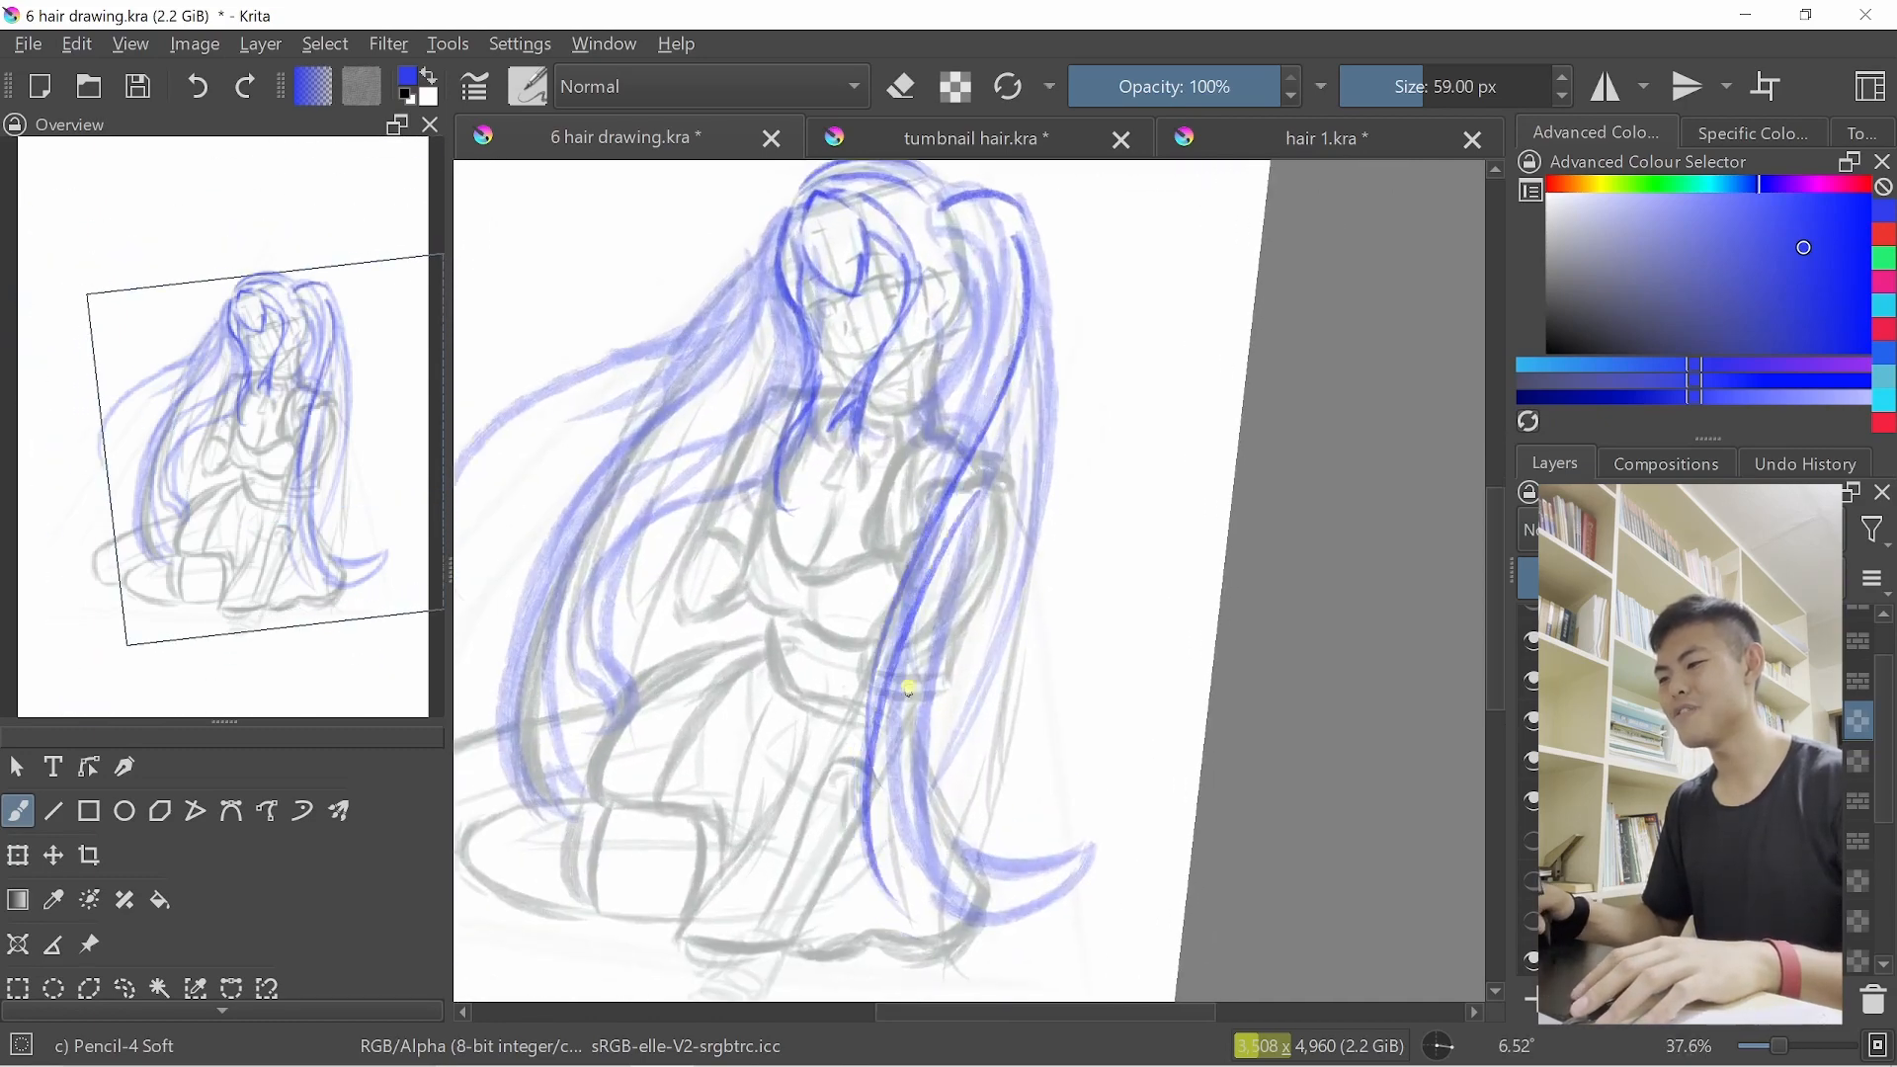
key(ctrl+z)
Draw the bottom of the right twin-tail sweeping outward along the floor into a pointed, upturned tip
mouse_move(875, 682)
mouse_down()
mouse_move(947, 906)
mouse_move(929, 924)
mouse_move(1071, 863)
mouse_up()
key(ctrl+z)
key(ctrl+z)
mouse_move(940, 901)
mouse_down()
mouse_move(1061, 887)
mouse_move(1010, 919)
mouse_move(1072, 858)
mouse_move(1013, 924)
mouse_up()
key(ctrl+z)
key(ctrl+z)
key(ctrl+z)
drag(1094, 846, 995, 909)
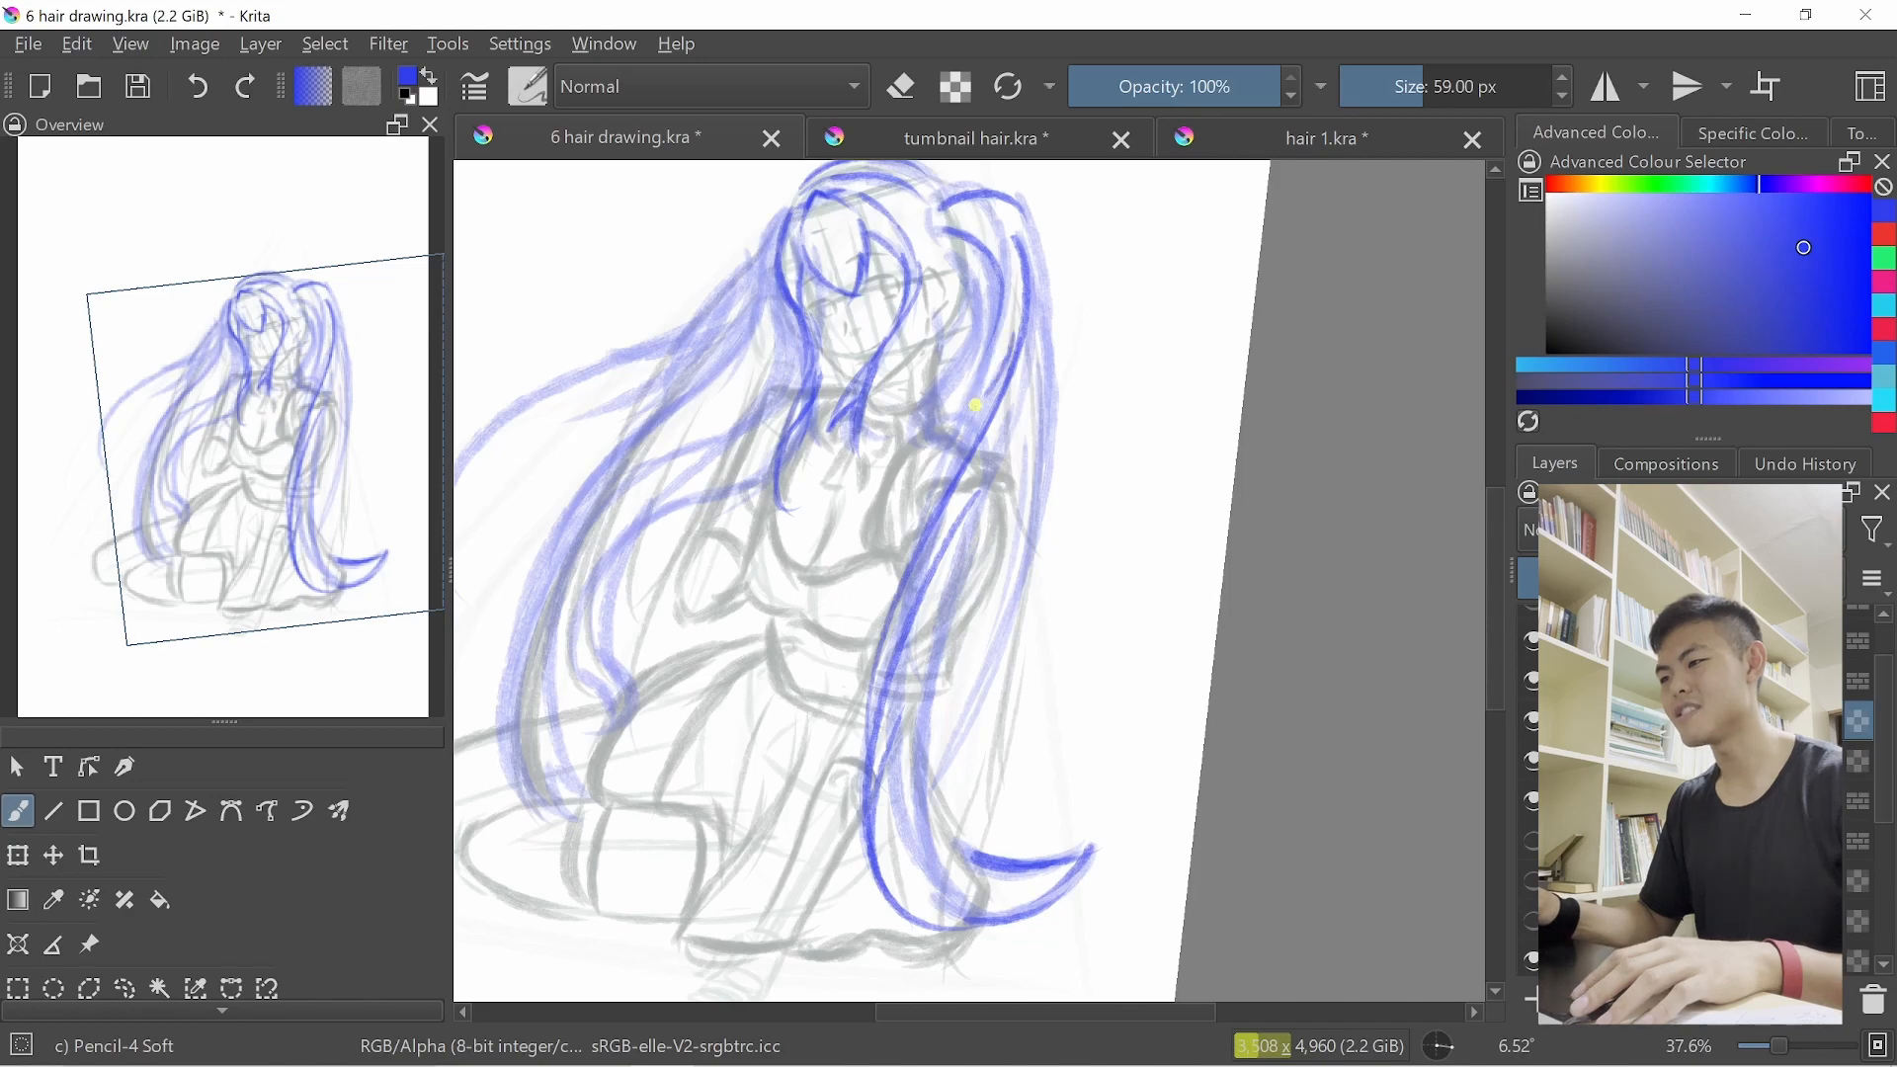
Draw the right twin-tail's inner strands that gather at the shoulder and flick across onto the chest
drag(987, 451, 1095, 302)
drag(1038, 431, 1042, 460)
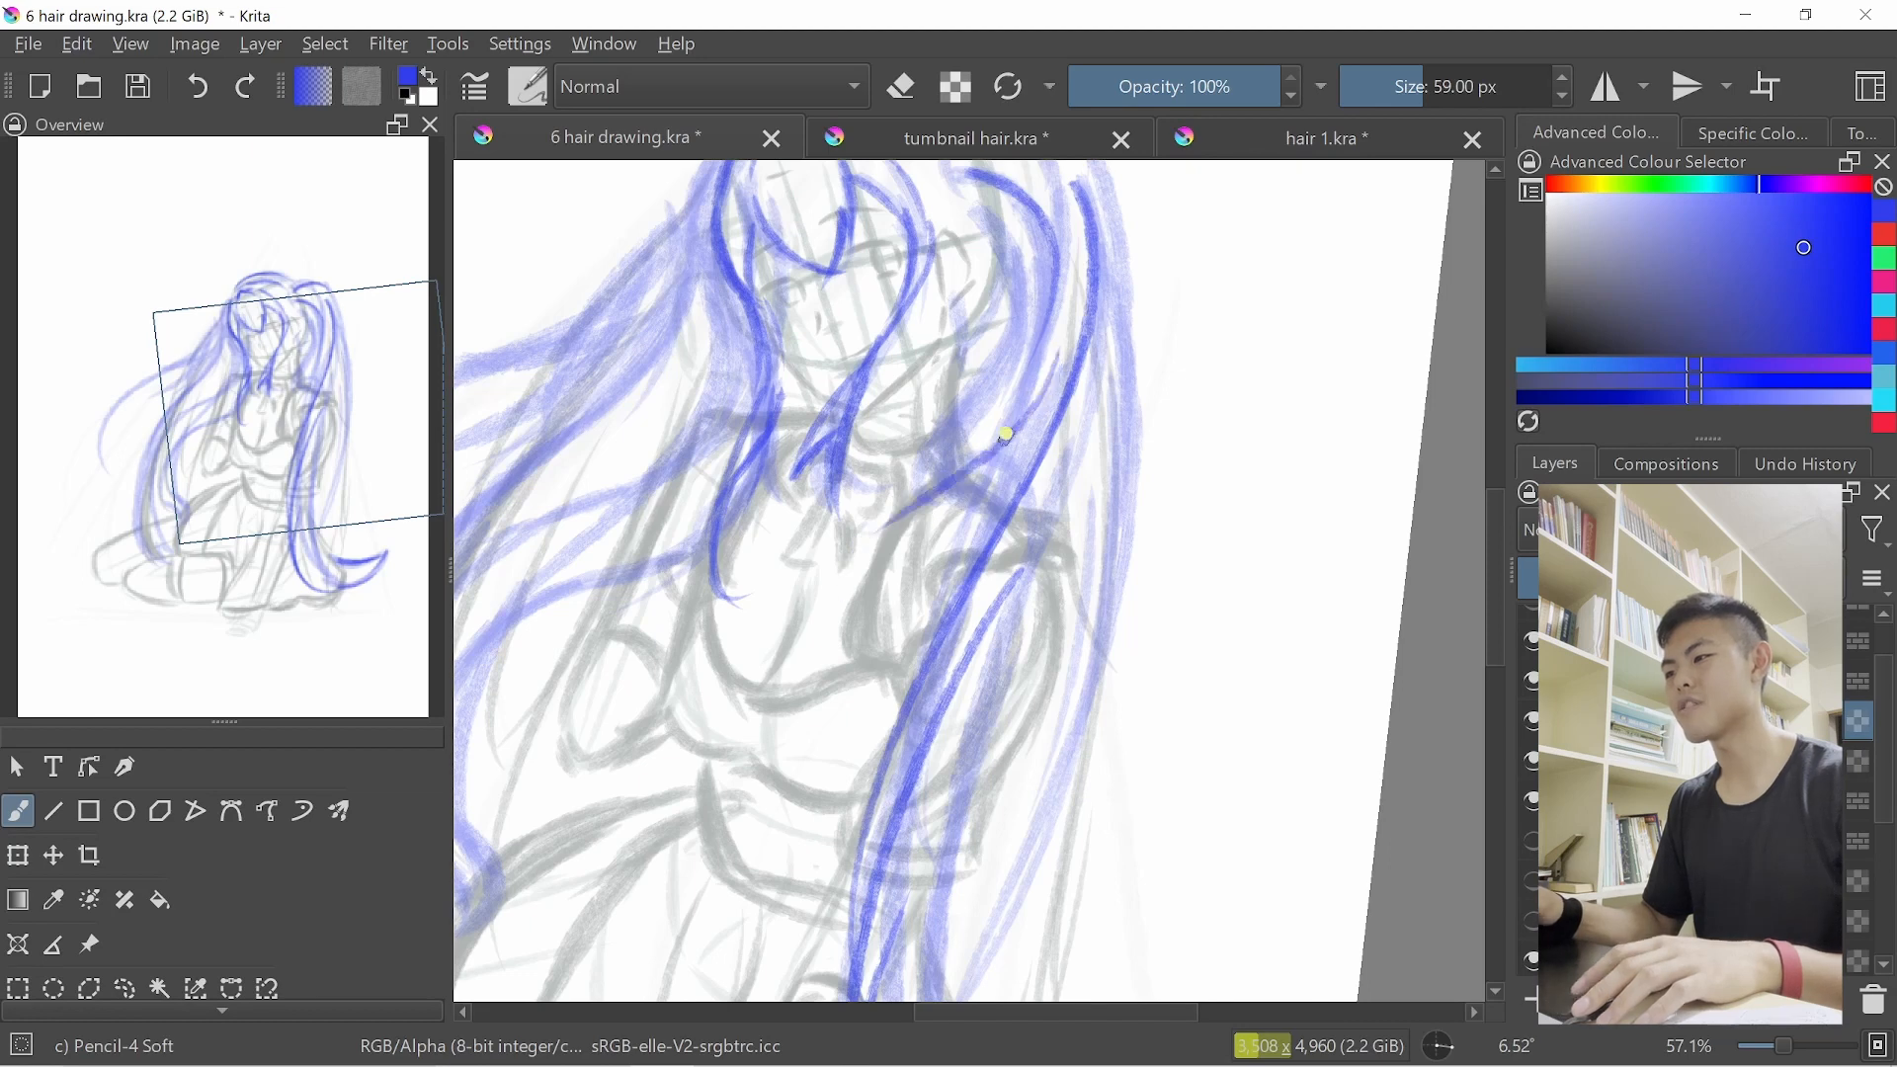
mouse_move(1058, 378)
mouse_down()
mouse_move(826, 654)
mouse_move(975, 506)
mouse_up()
key(ctrl+z)
key(ctrl+z)
drag(1047, 433, 909, 526)
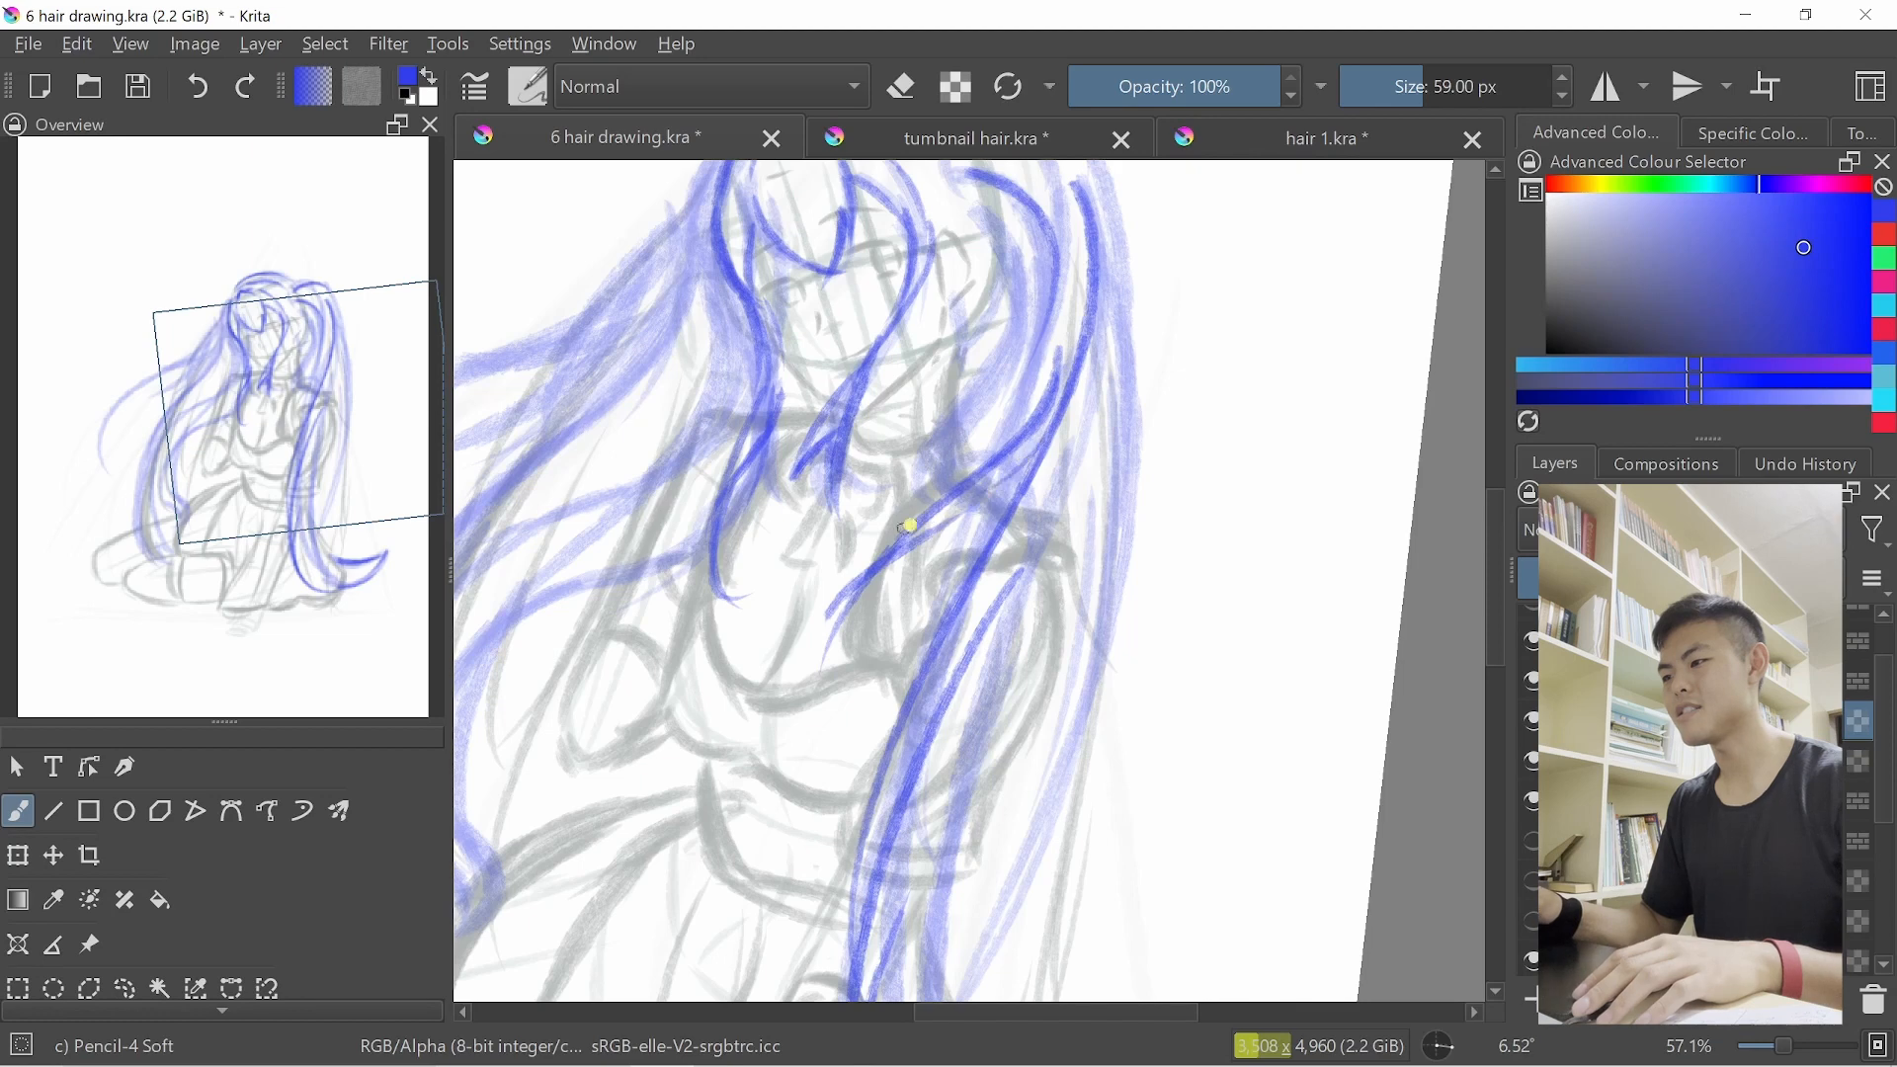
drag(1024, 326, 948, 442)
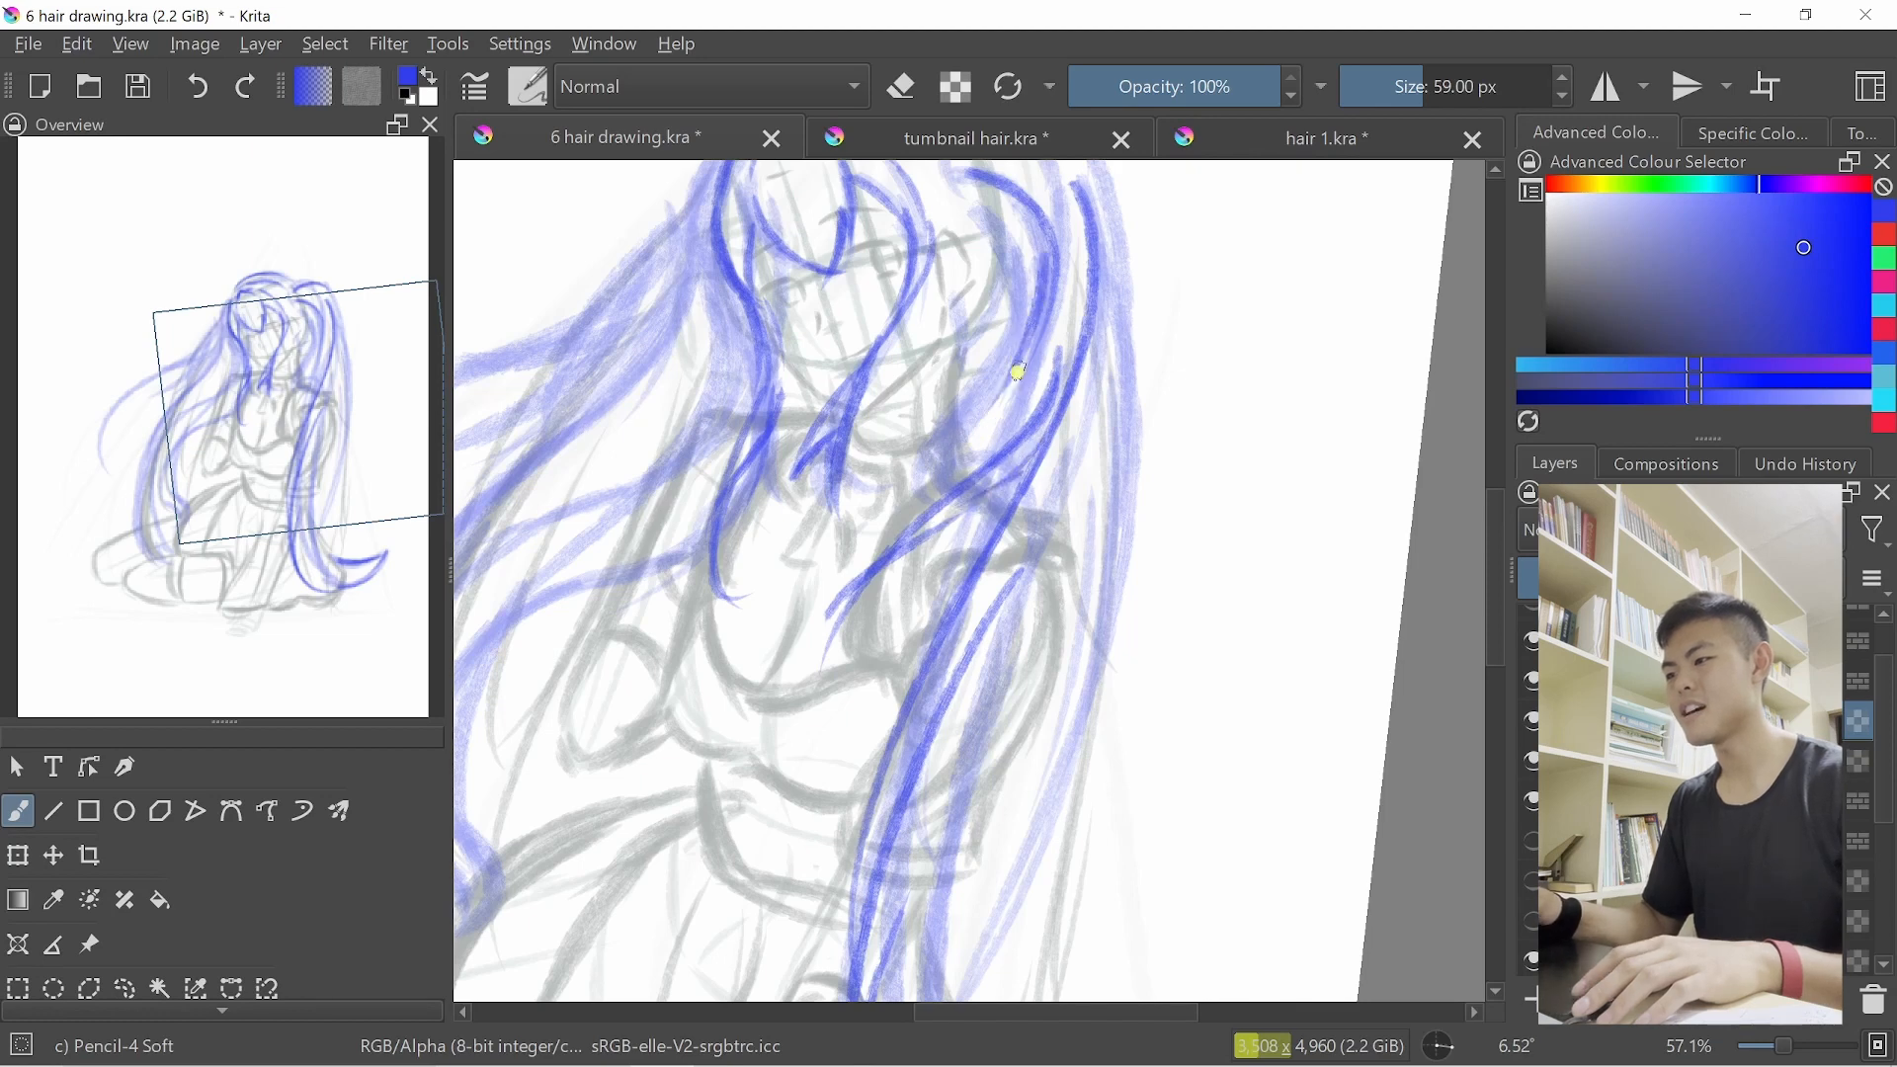
drag(1006, 365, 954, 506)
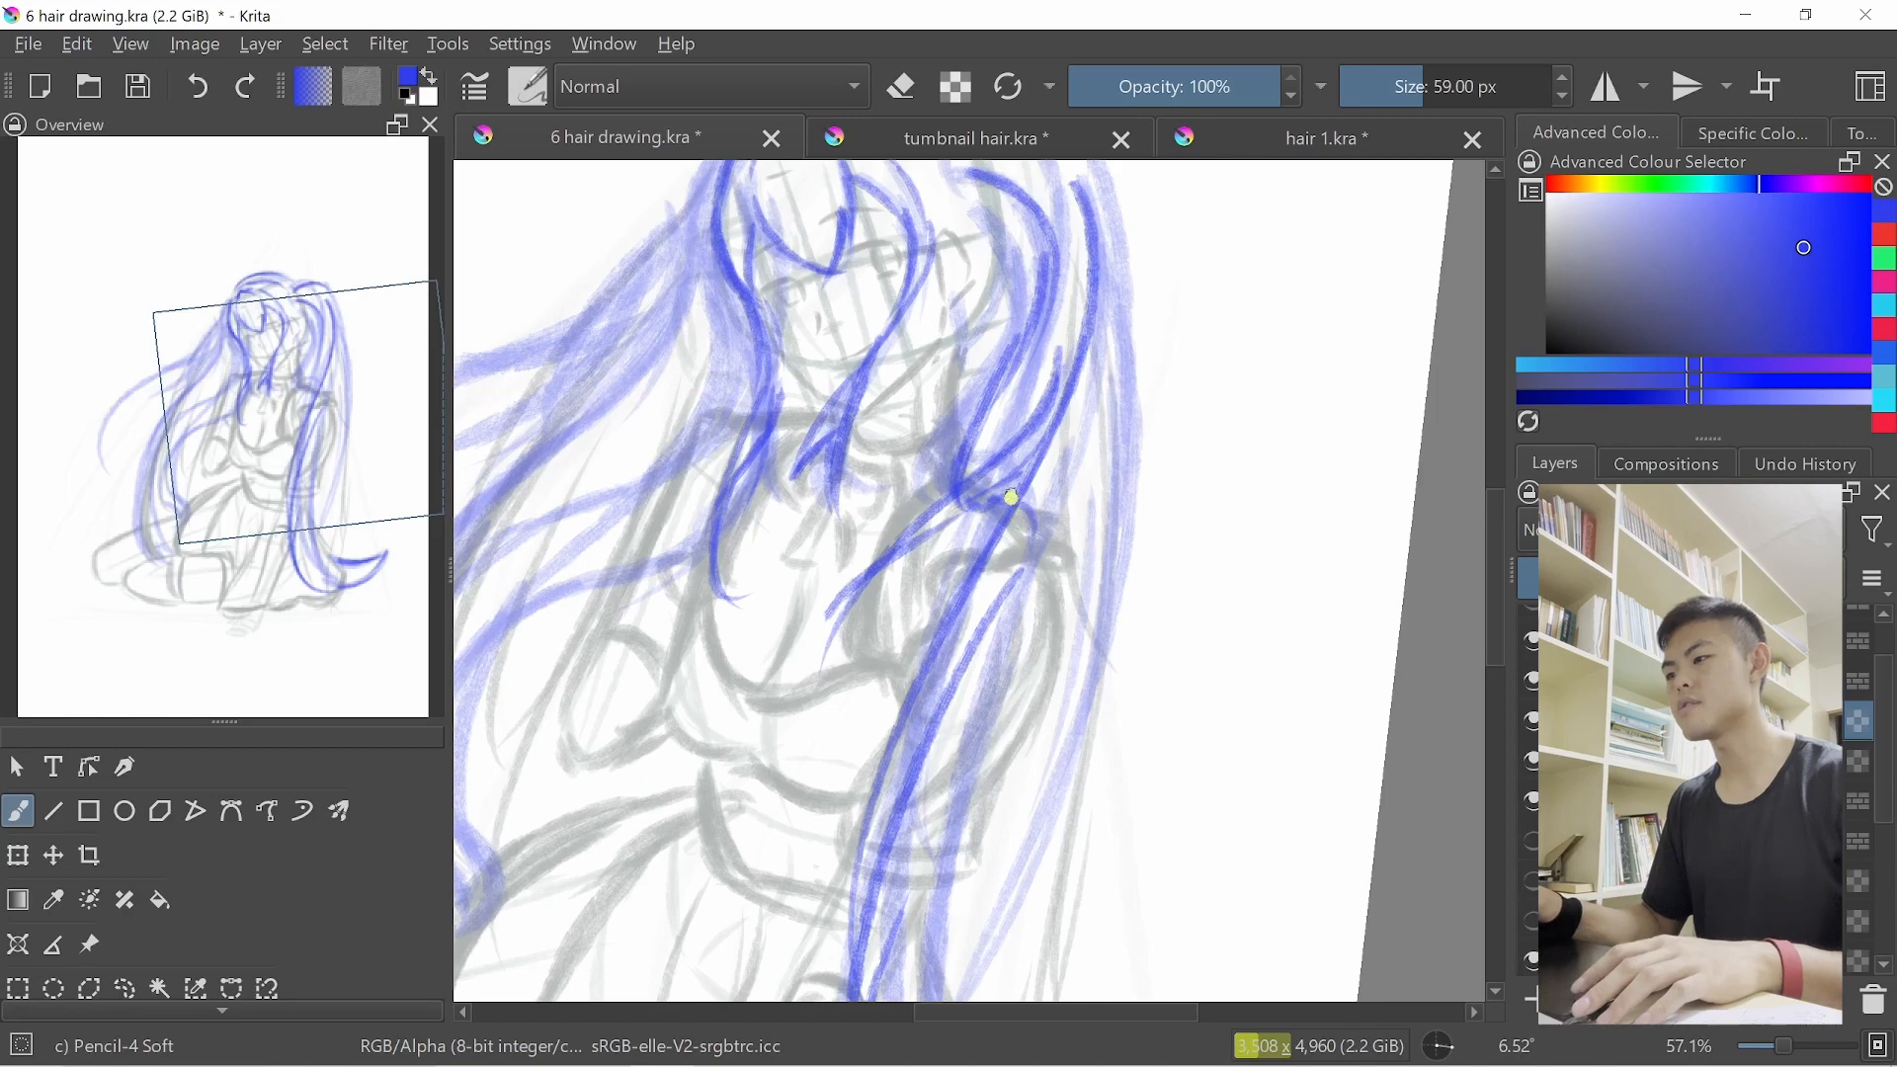
Draw the outer strands of the right twin-tail from the arched top down to shoulder level
scroll(1021, 510, down, 2)
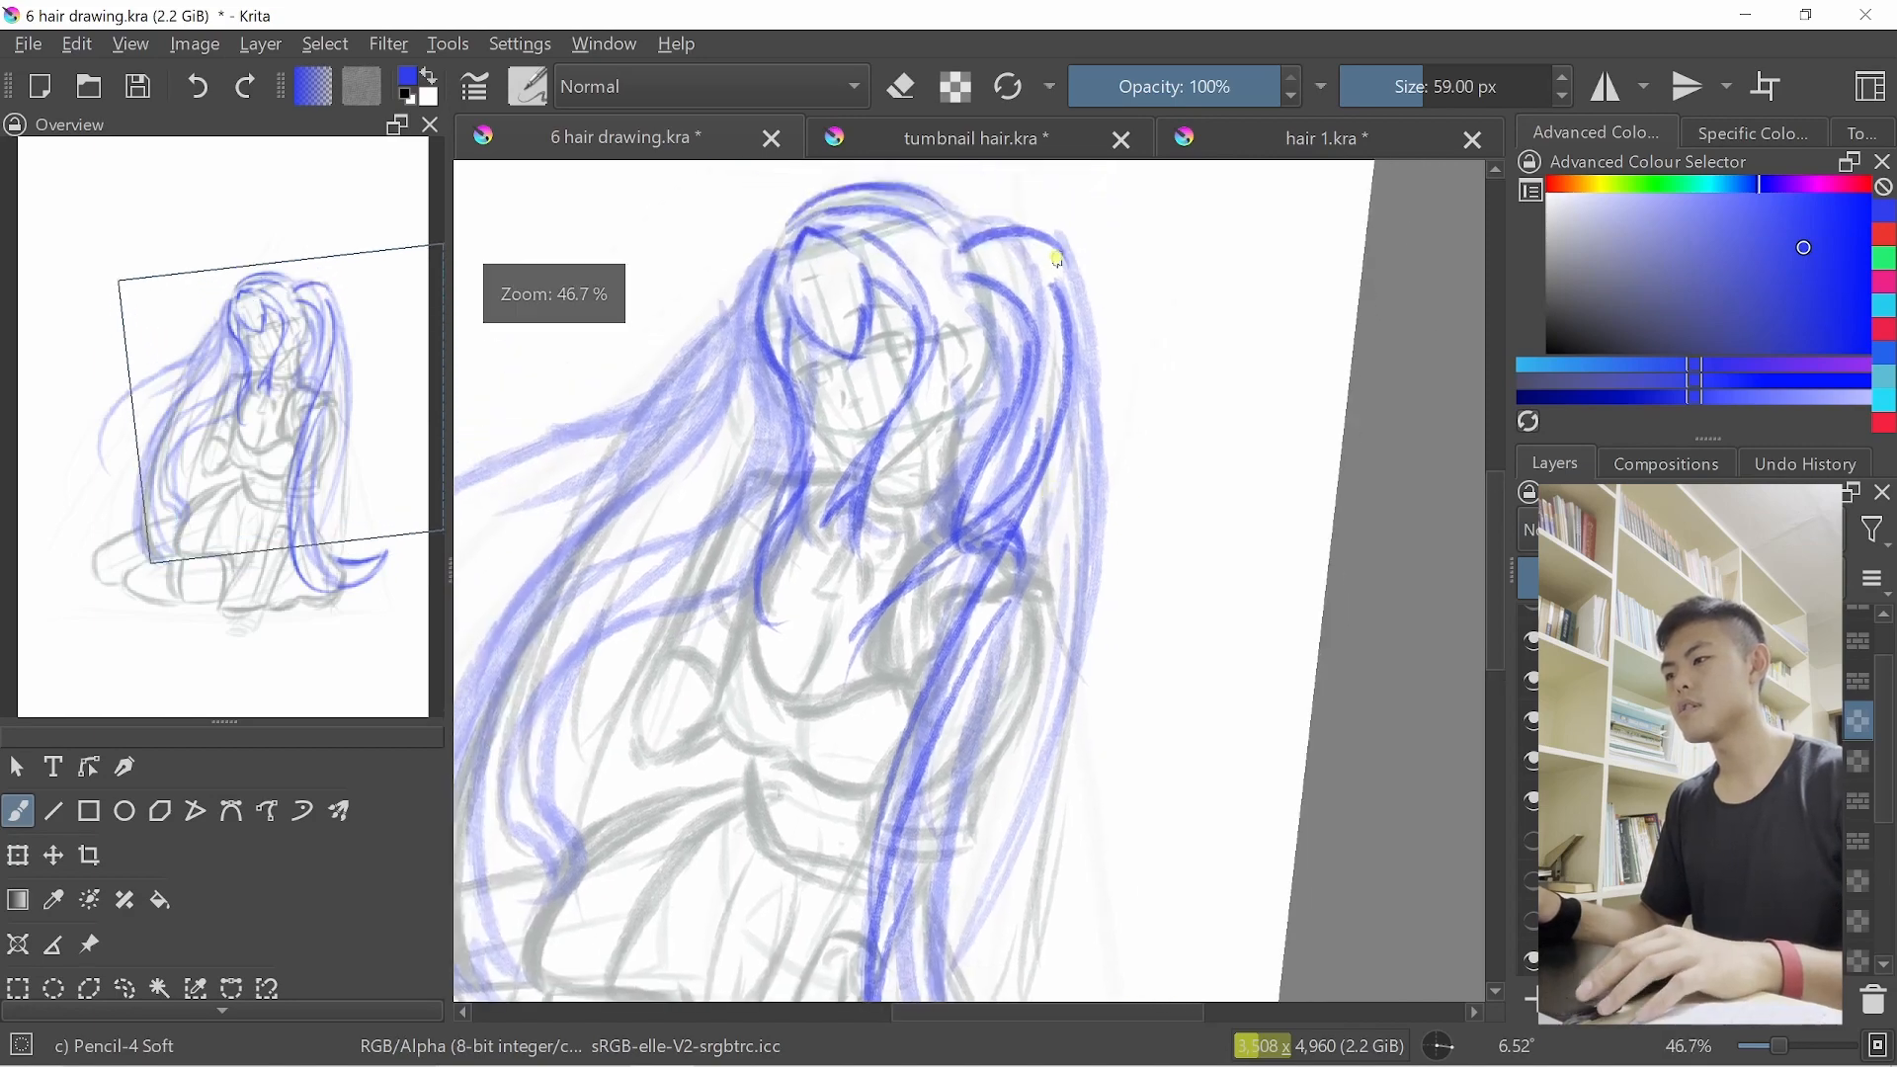
mouse_move(1079, 259)
mouse_down()
mouse_move(1053, 469)
mouse_move(1099, 484)
mouse_move(1073, 403)
mouse_up()
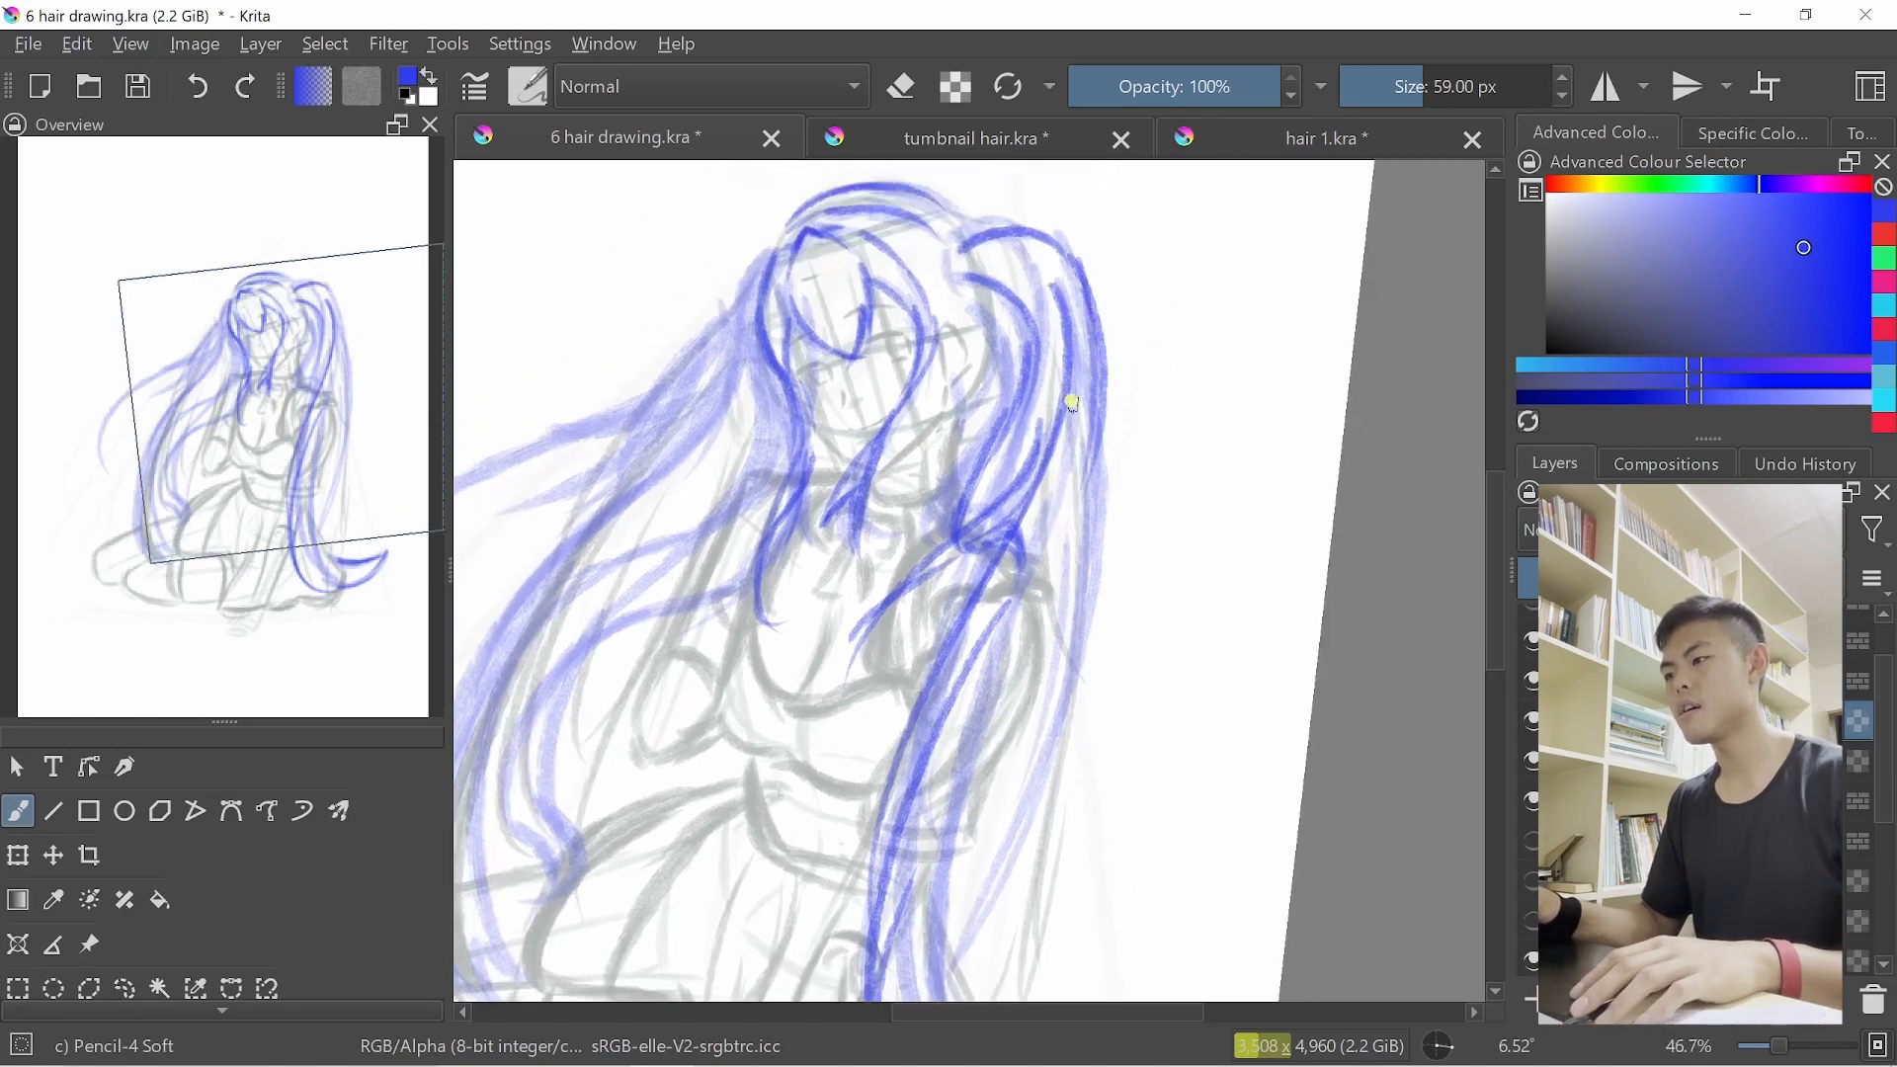
drag(1063, 249, 1051, 319)
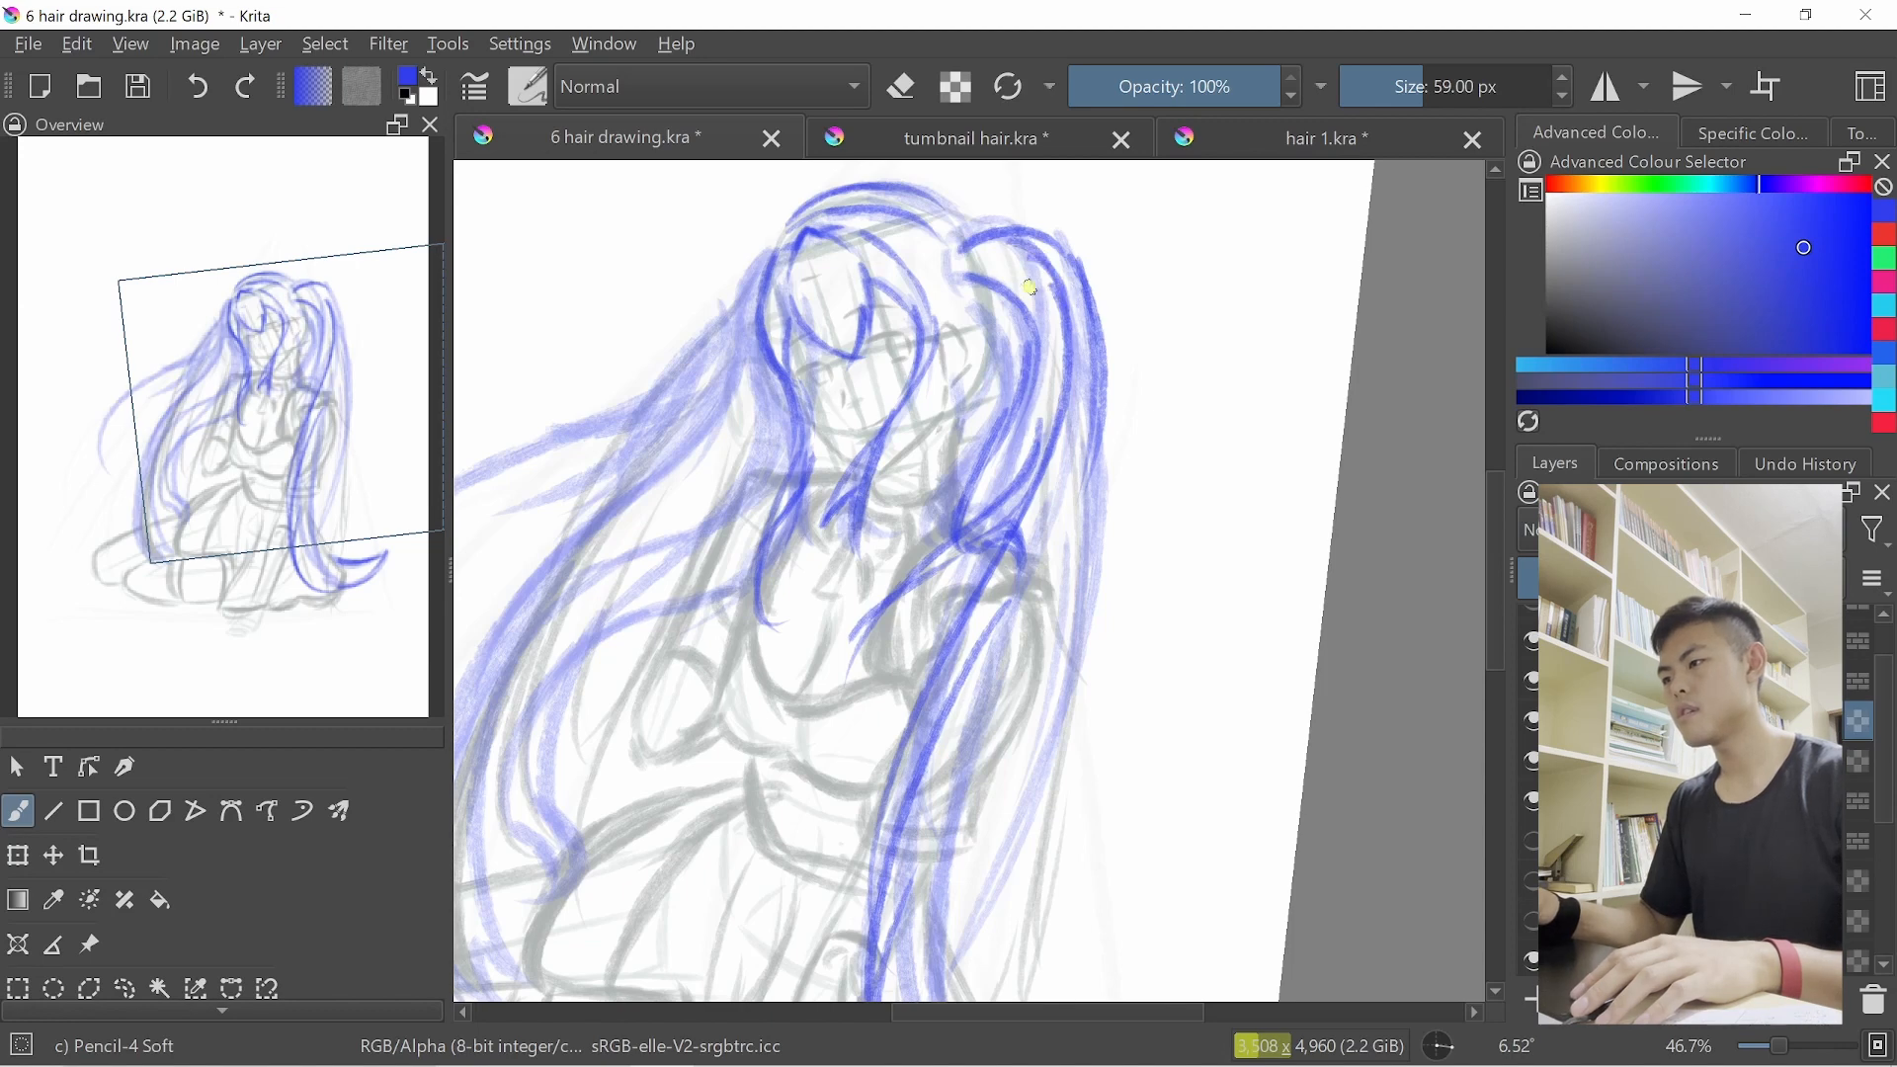
scroll(1020, 256, up, 2)
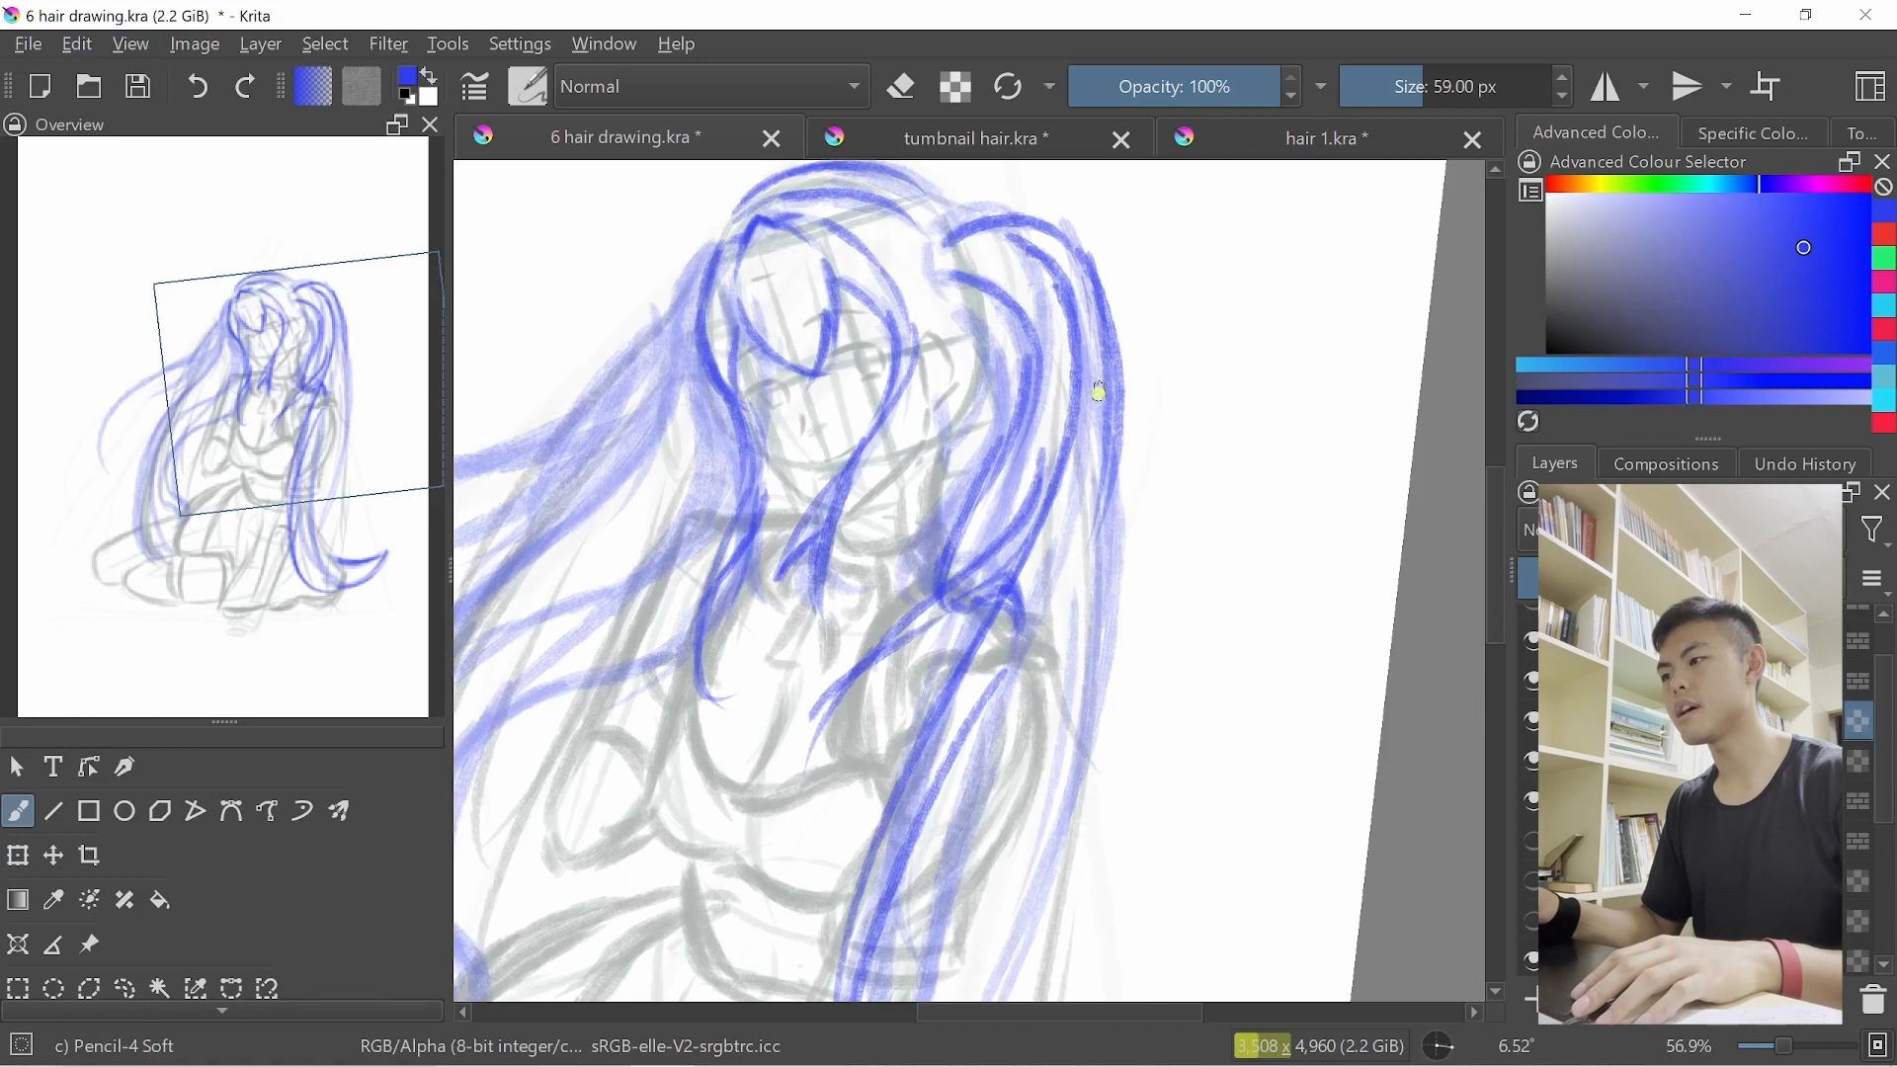
drag(1072, 287, 1097, 523)
drag(1116, 341, 1099, 650)
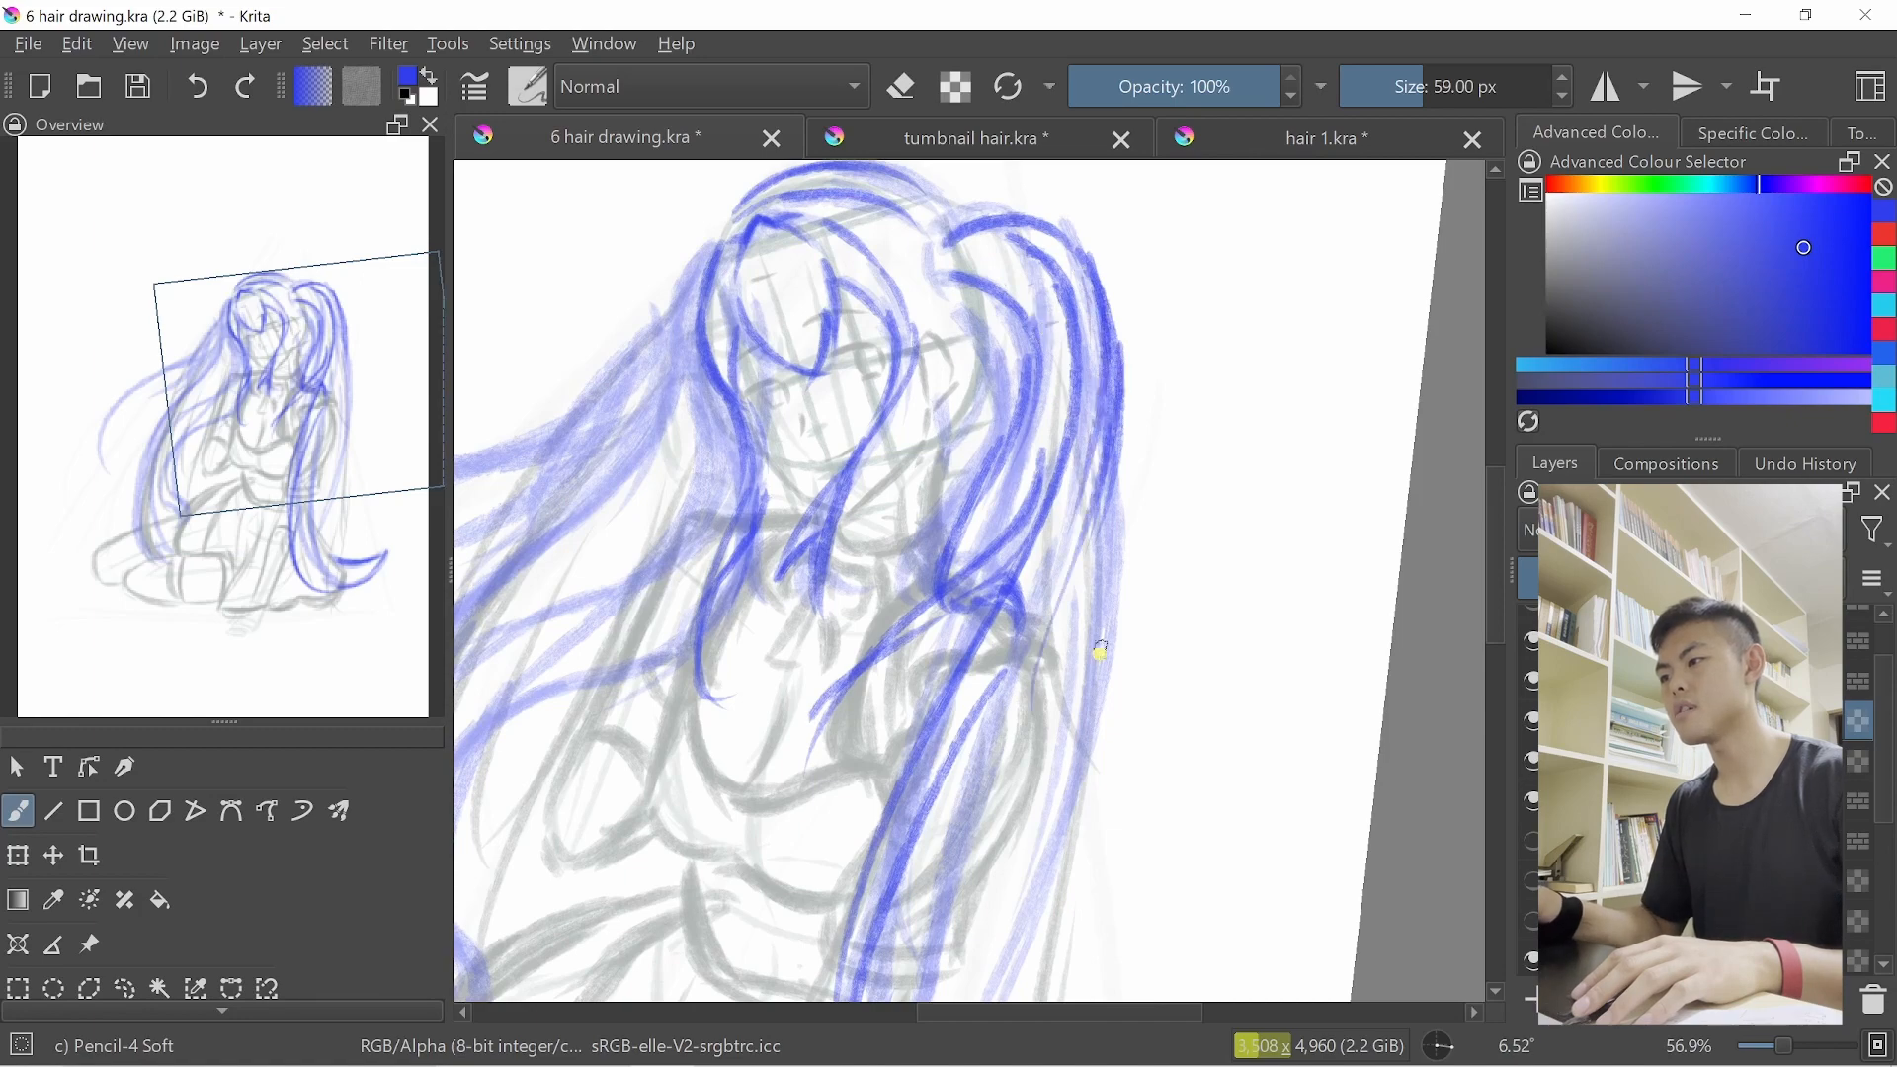
Extend the right twin-tail's outer contour past the shoulder, curving inward beside the arm
scroll(1100, 494, down, 2)
drag(1095, 277, 1067, 549)
mouse_move(1105, 294)
mouse_down()
mouse_move(1071, 504)
mouse_move(955, 770)
mouse_up()
key(ctrl+z)
drag(1060, 563, 1000, 775)
key(ctrl+z)
drag(1092, 336, 992, 683)
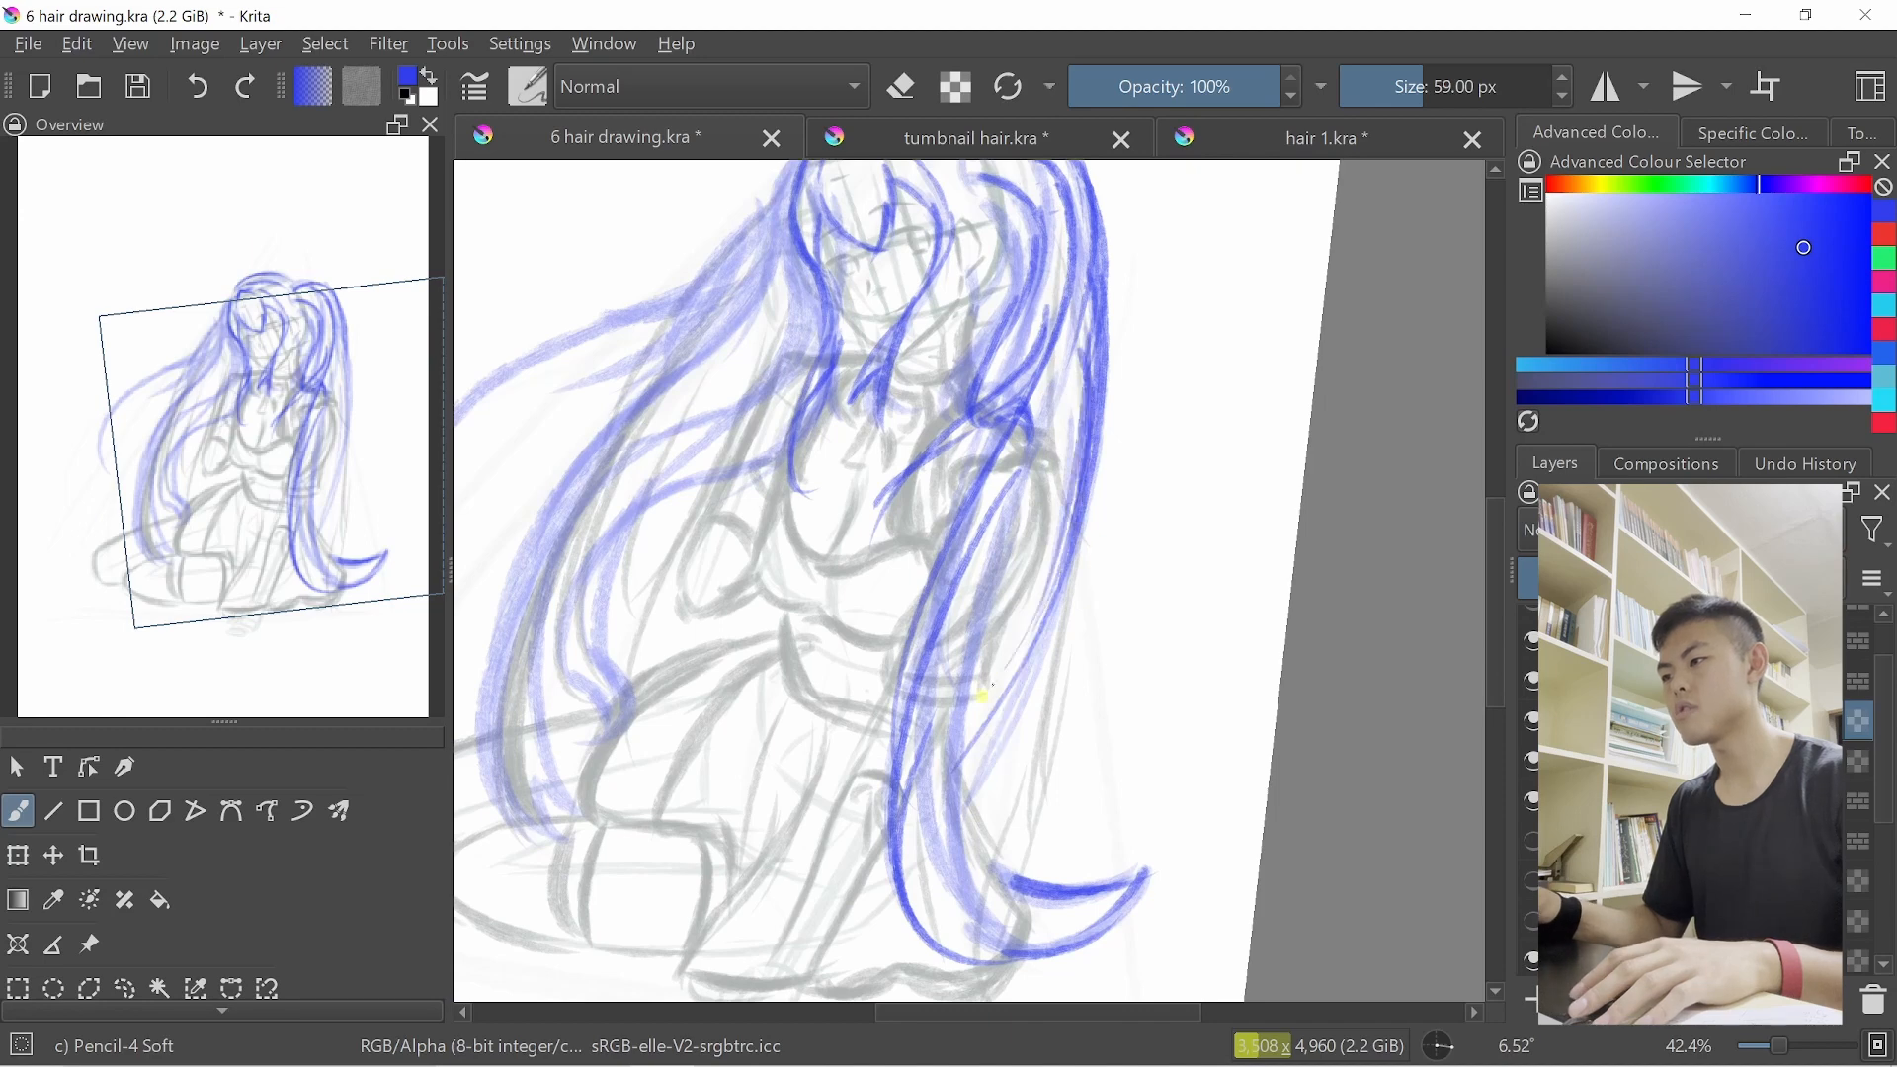
Draw the lower inner strands of the right twin-tail from beside the arm toward the floor
drag(1092, 308, 1034, 444)
drag(1001, 594, 973, 781)
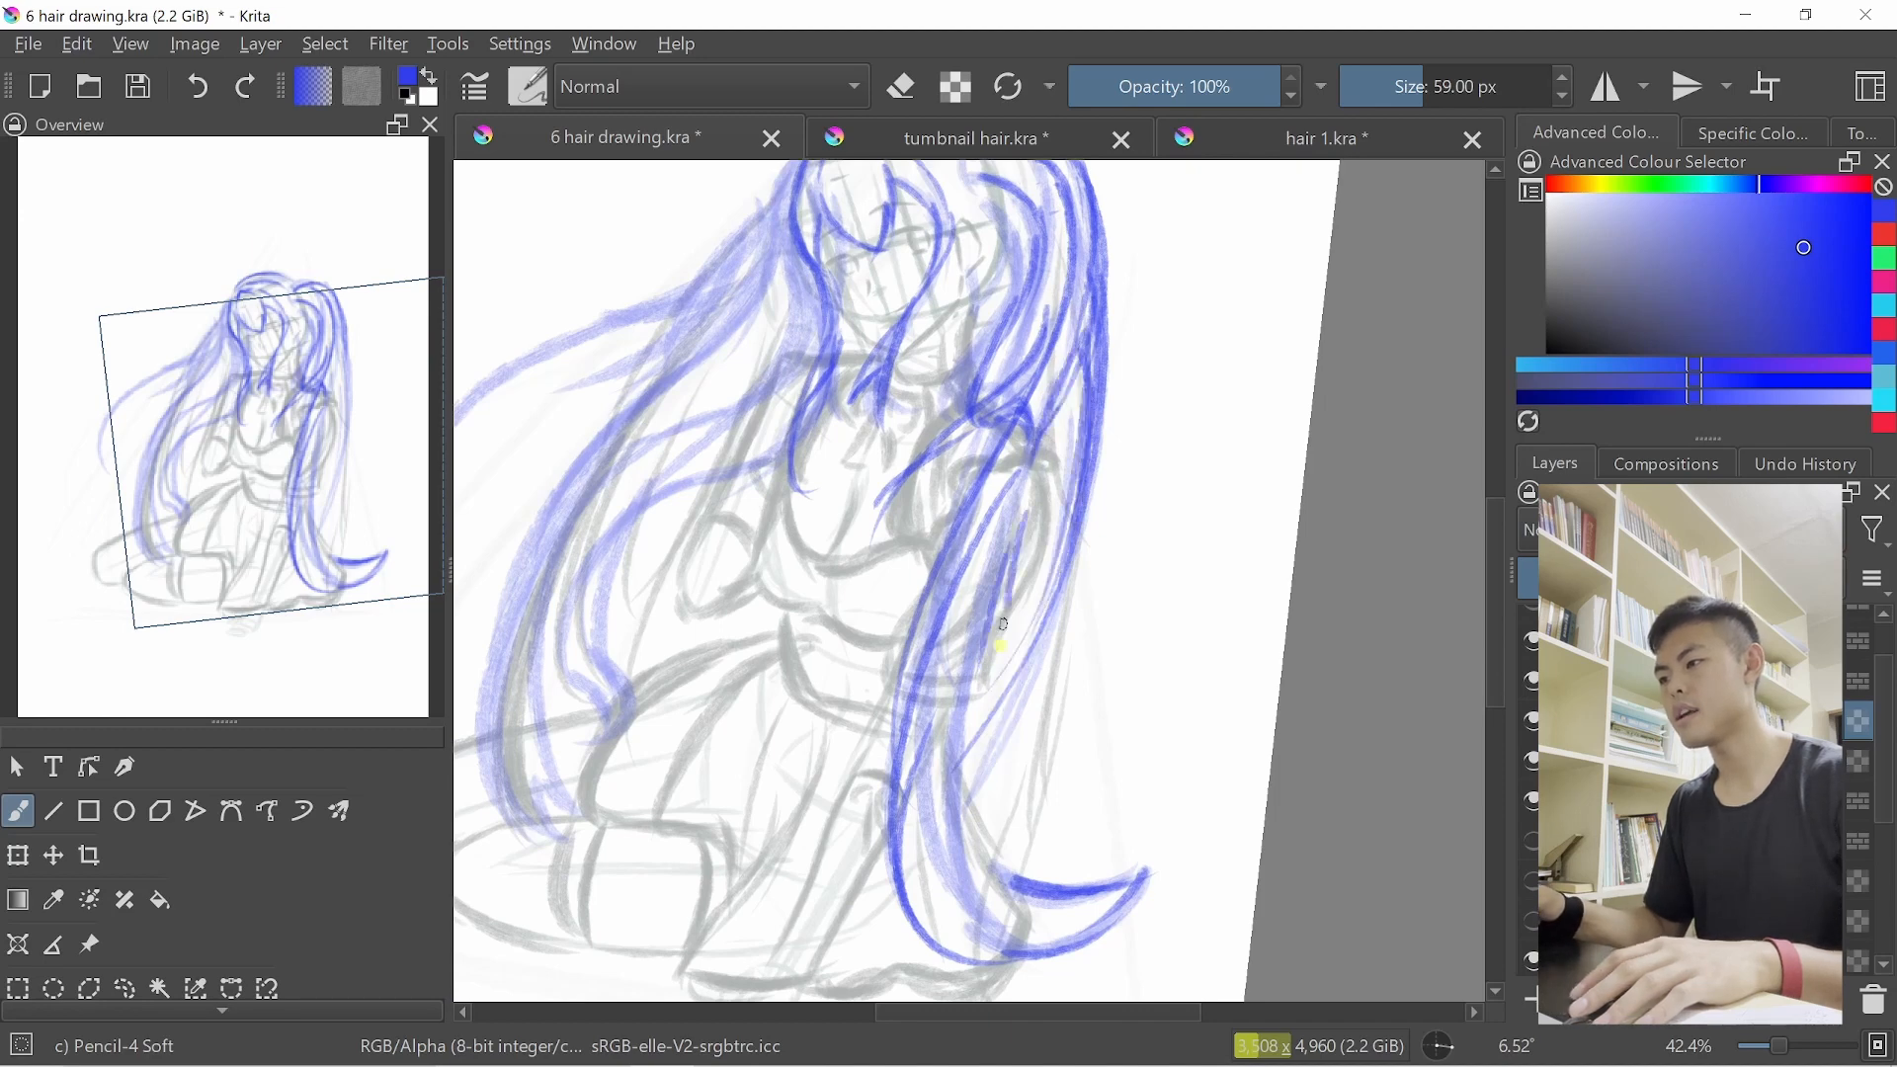
drag(1035, 538, 1004, 804)
key(ctrl+z)
drag(1009, 638, 979, 858)
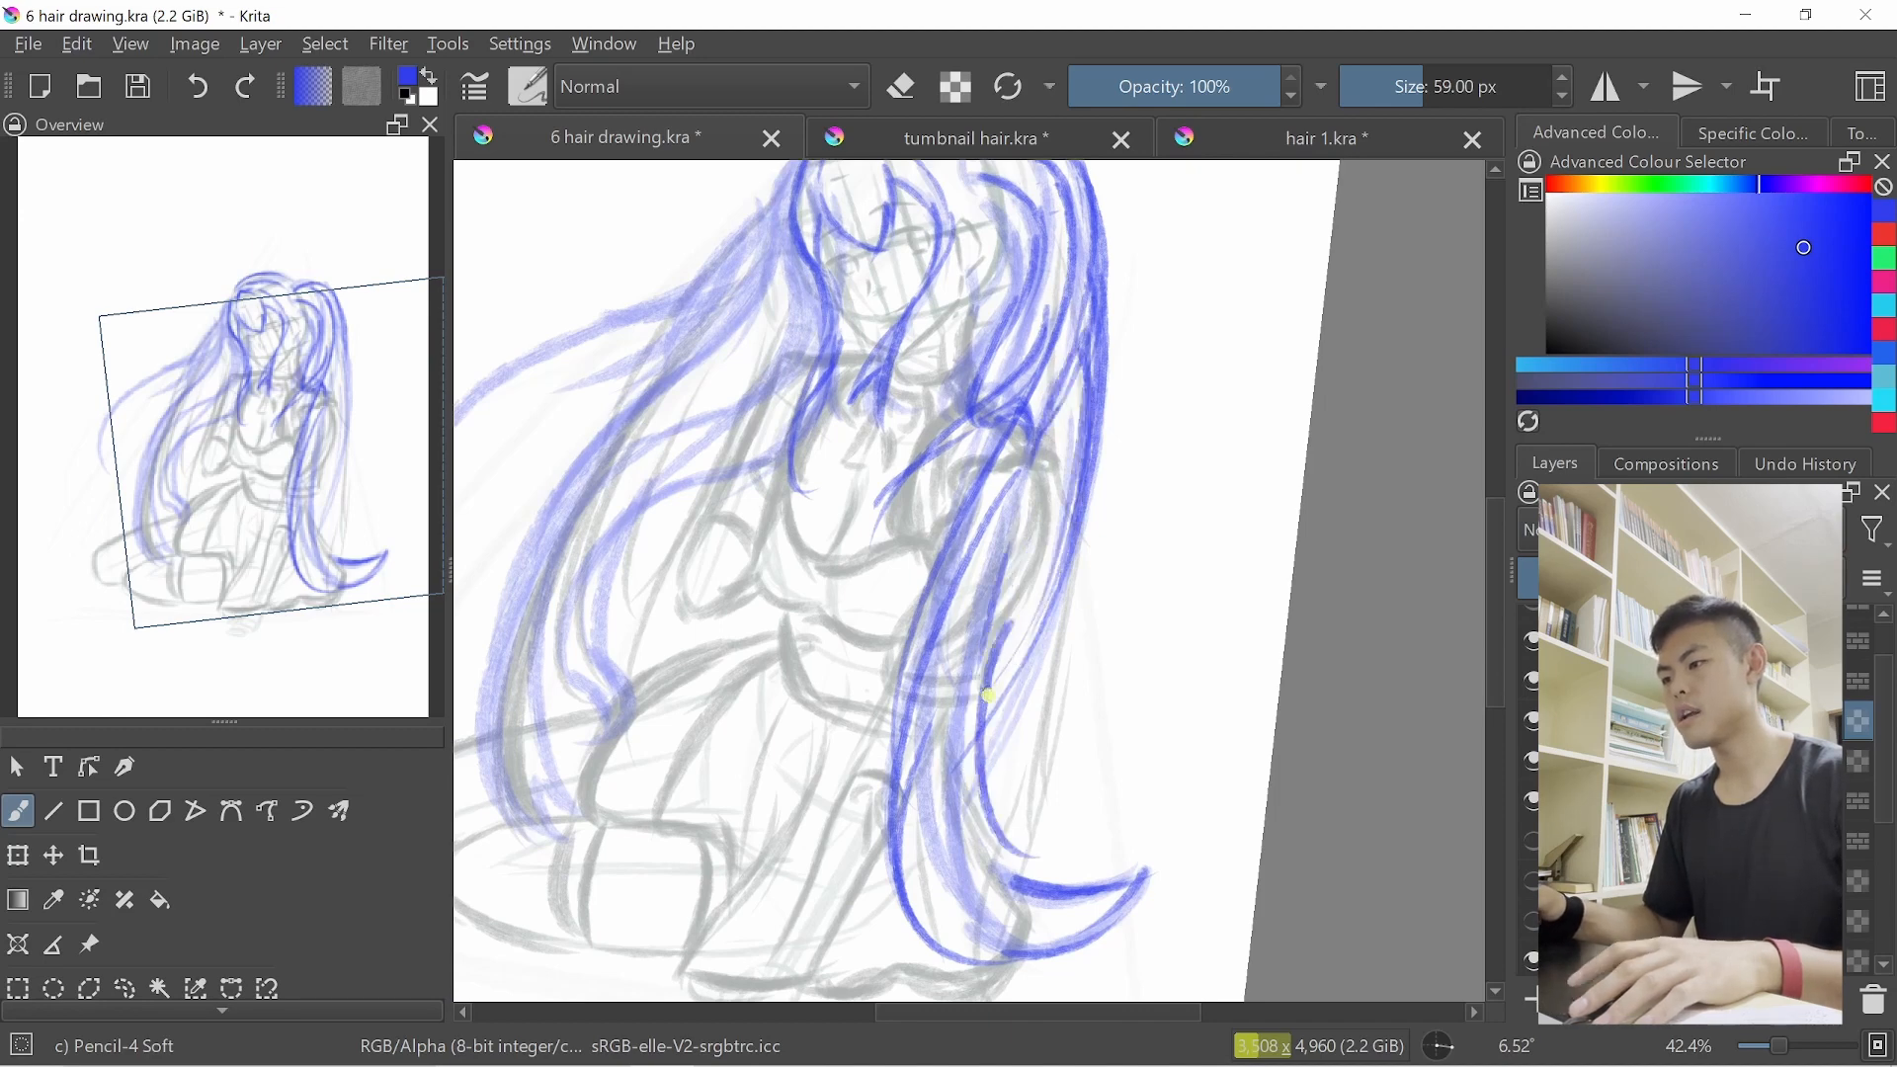
drag(1028, 687, 973, 850)
key(ctrl+z)
key(ctrl+z)
Draw a small curled tip above the right twin-tail's main tip, redoing strokes until the curl fits
mouse_move(973, 776)
mouse_down()
mouse_move(1010, 865)
mouse_move(1101, 859)
mouse_move(1107, 835)
mouse_move(1077, 859)
mouse_move(1103, 858)
mouse_up()
key(ctrl+z)
key(ctrl+z)
key(ctrl+z)
key(ctrl+z)
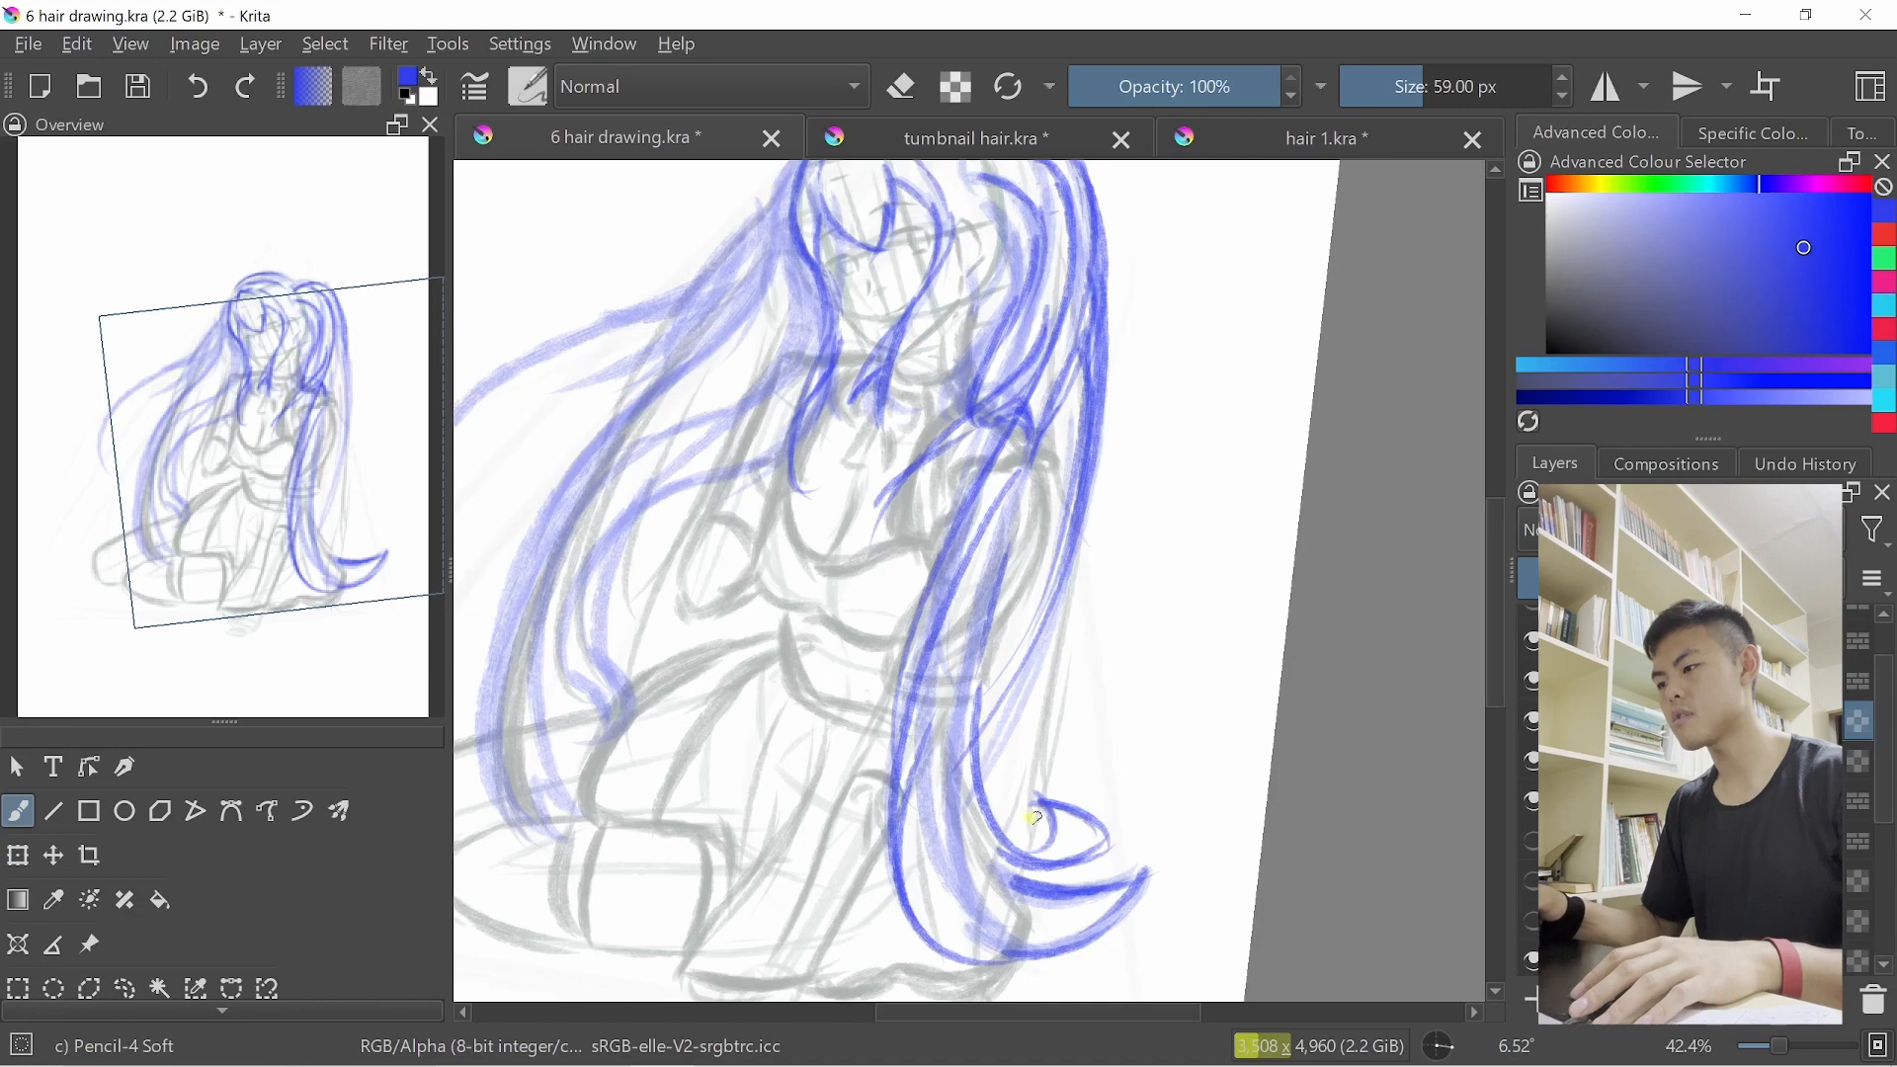
drag(985, 818, 1067, 893)
key(ctrl+z)
mouse_move(963, 732)
mouse_down()
mouse_move(973, 819)
mouse_move(1014, 885)
mouse_up()
key(ctrl+z)
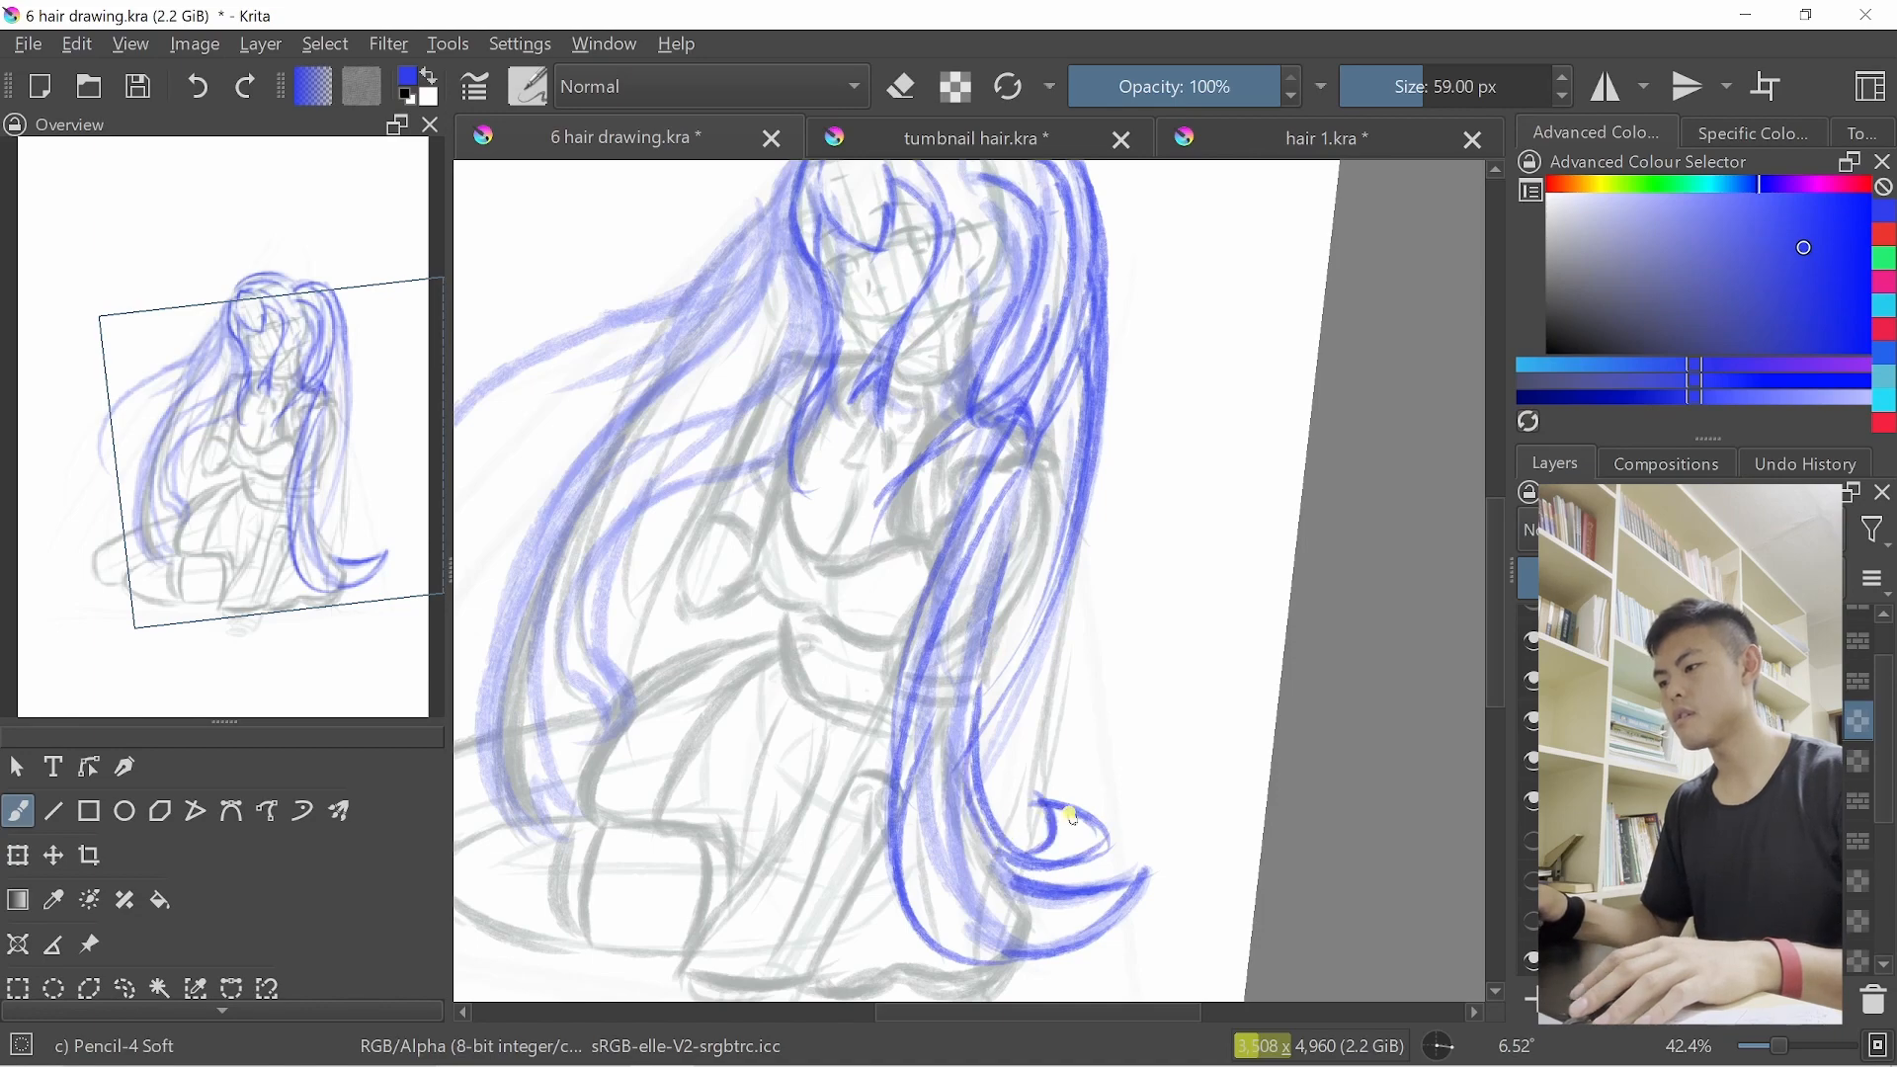
In tumbnail hair.kra, mark the flowing strands of the left twin-tail and one strand over the chest in blue, redoing misplaced strokes
click(995, 145)
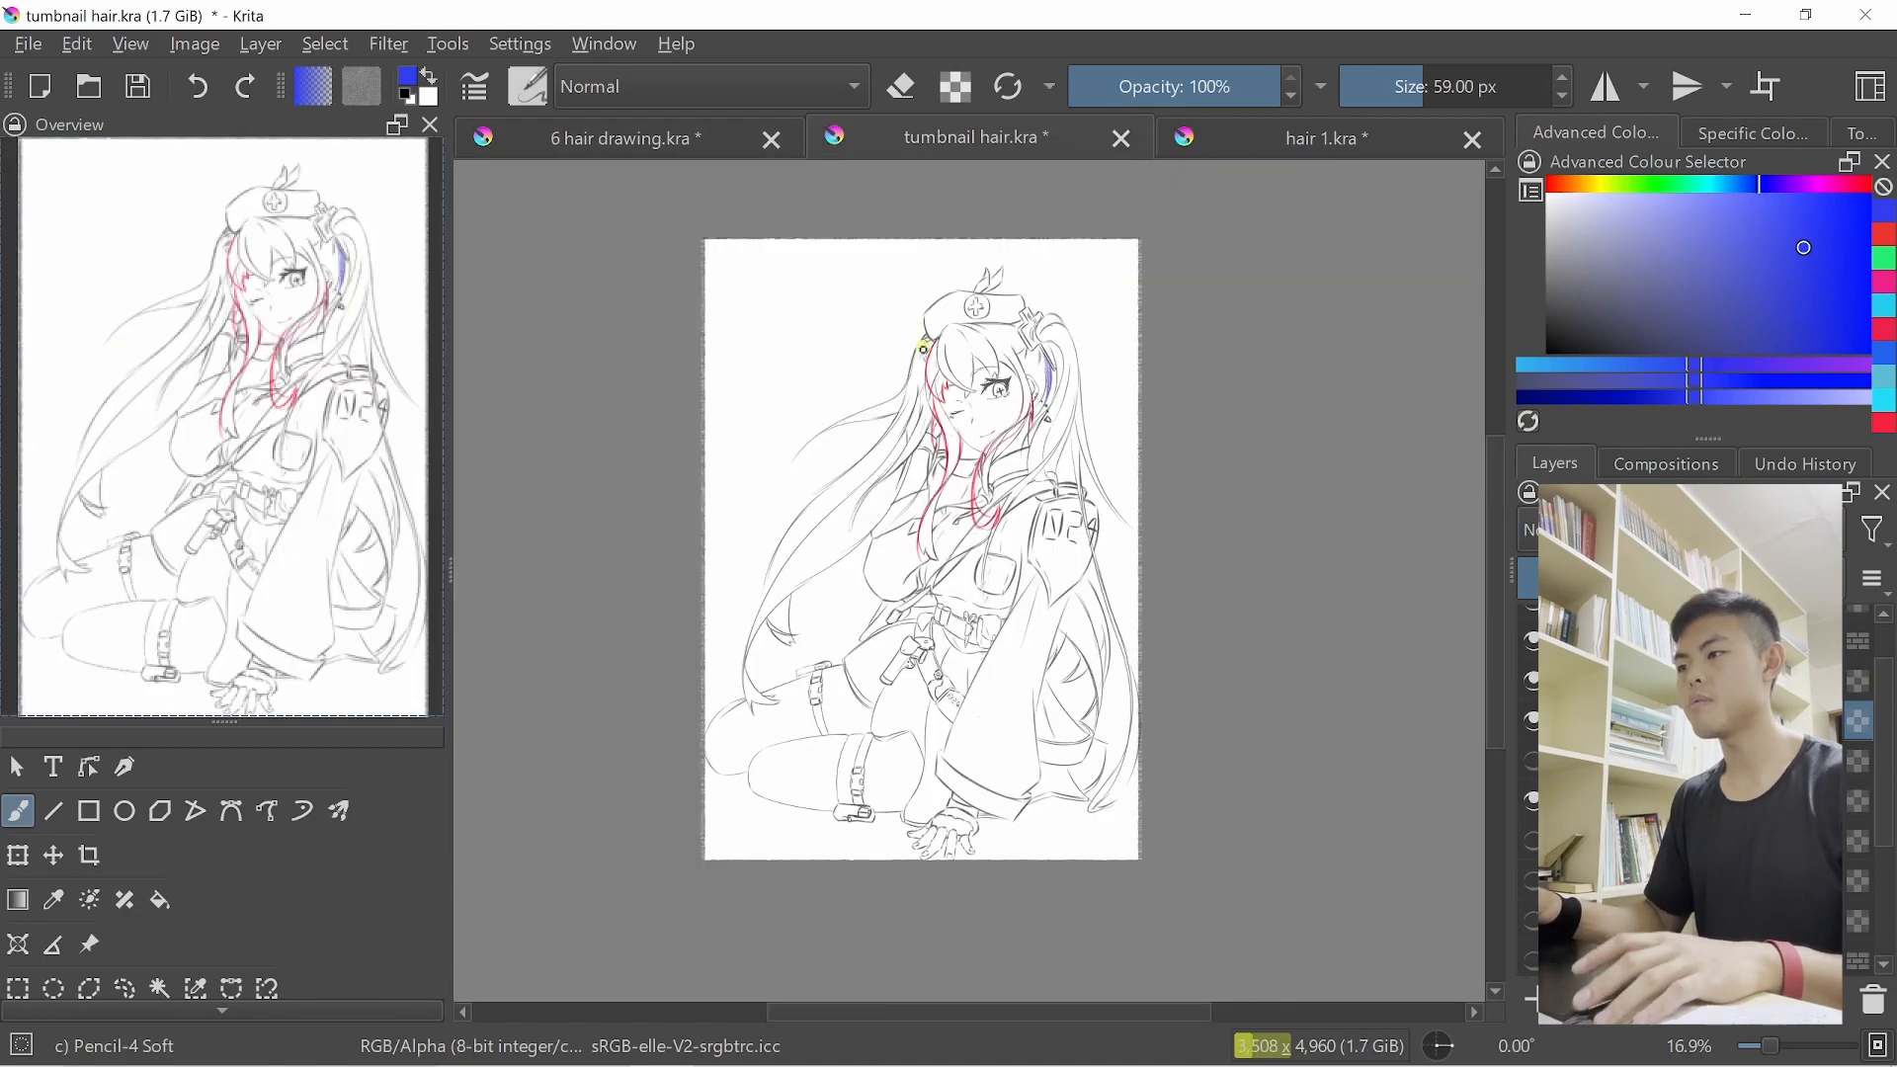
scroll(1043, 548, down, 3)
scroll(1042, 549, up, 1)
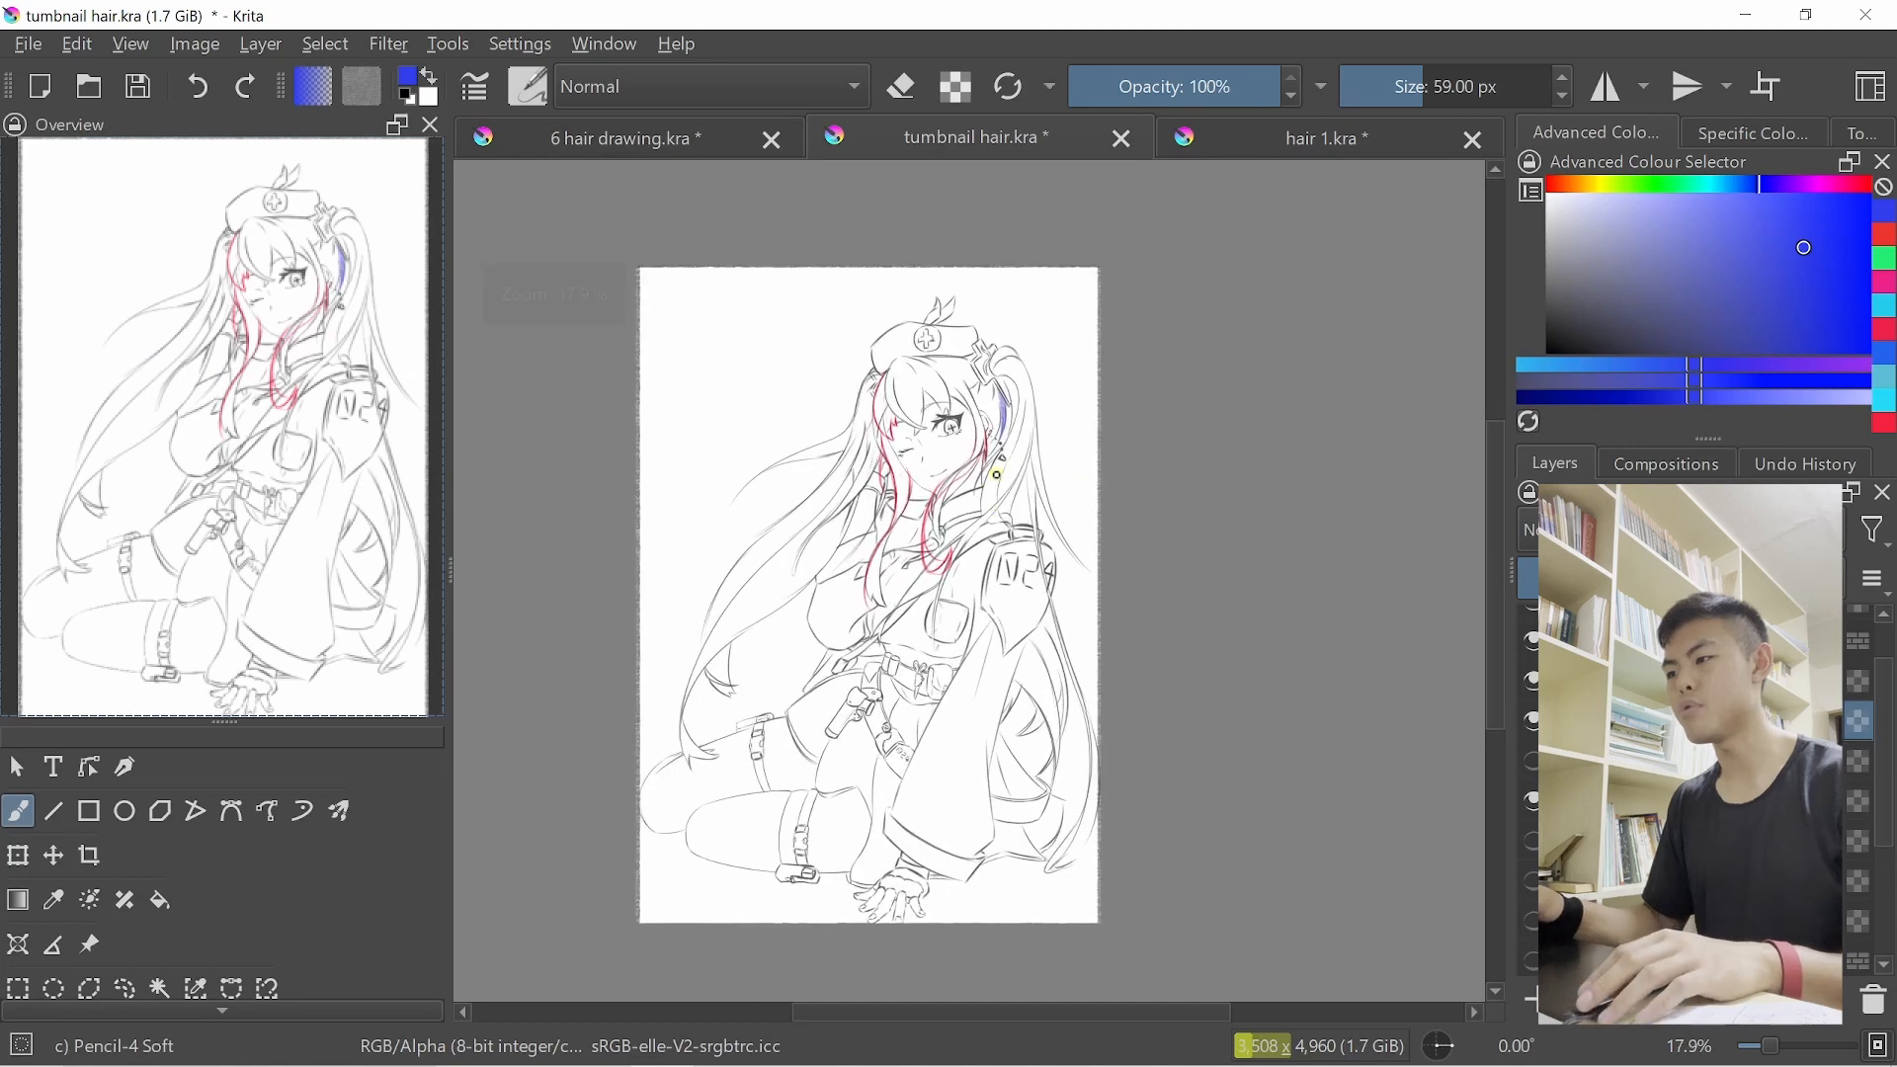
drag(1005, 547, 1004, 575)
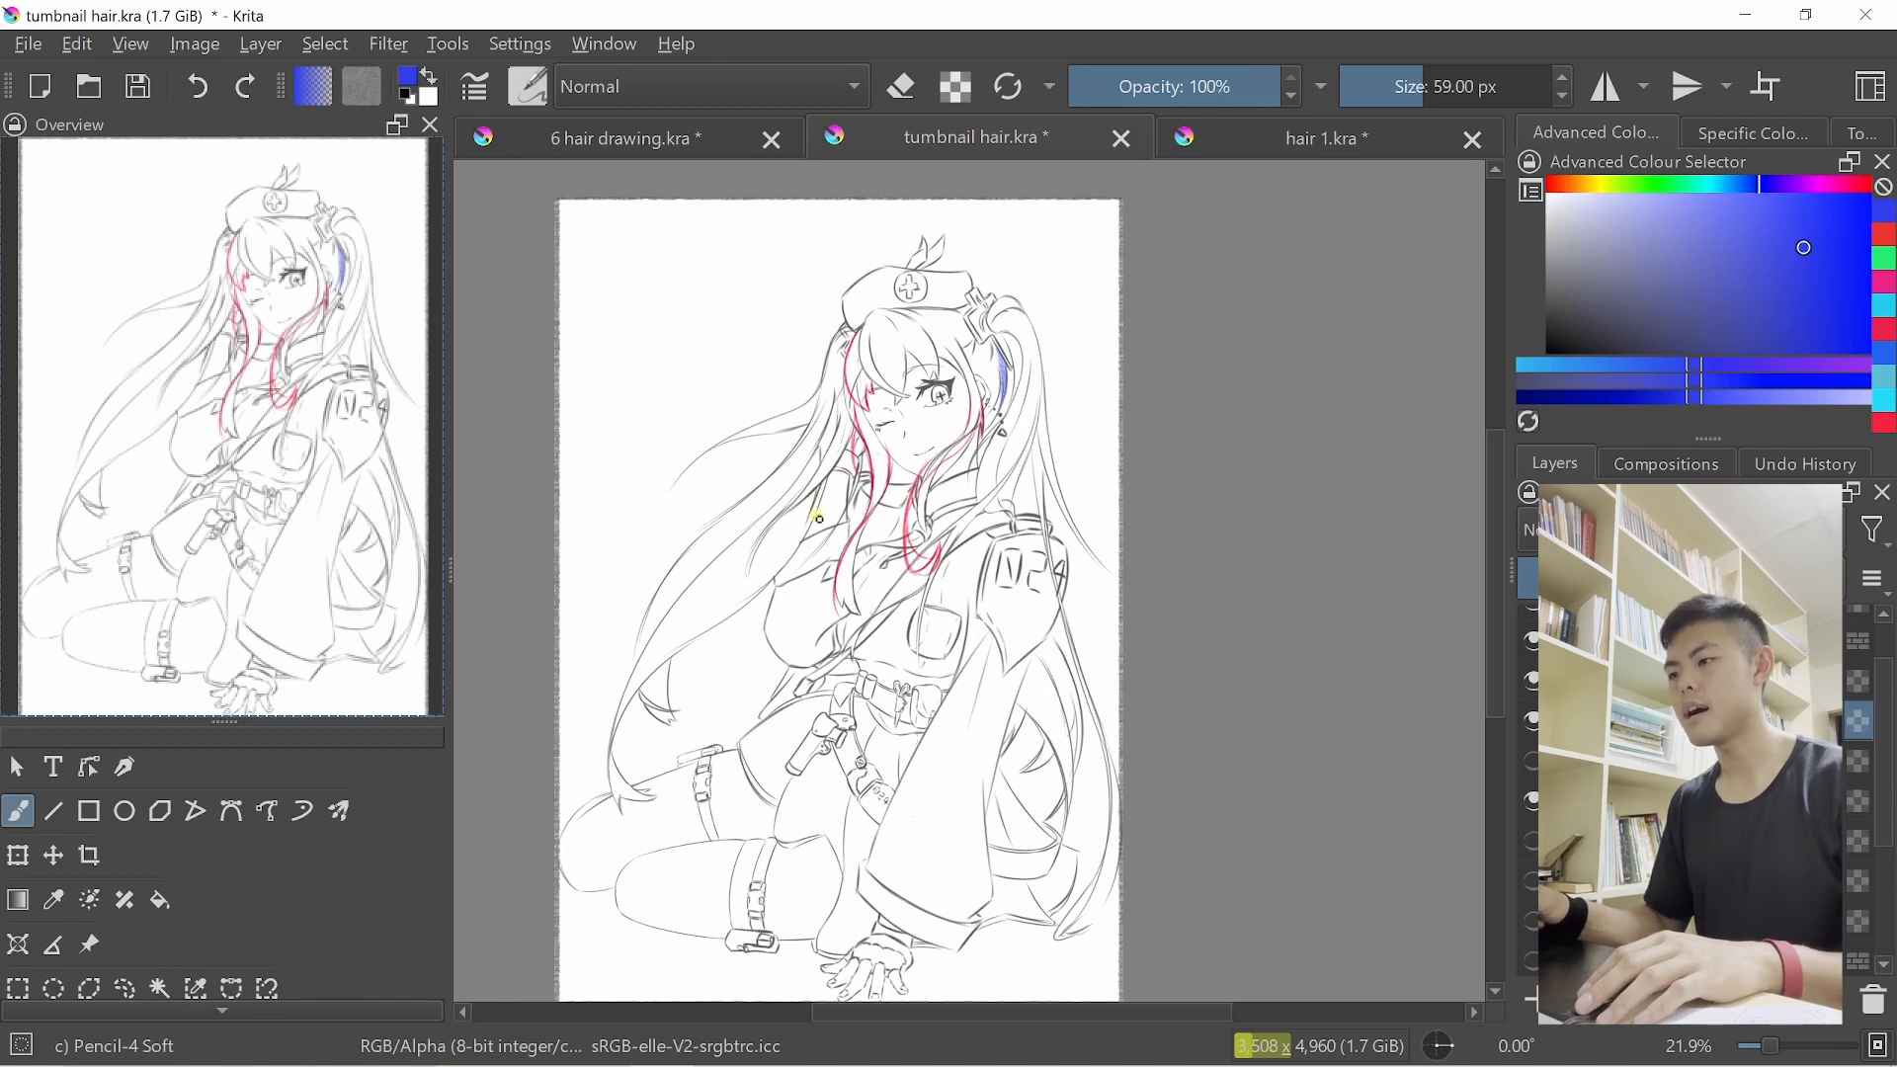
key(ctrl+z)
mouse_move(813, 486)
mouse_down()
mouse_move(676, 656)
mouse_move(805, 537)
mouse_move(617, 702)
mouse_up()
key(ctrl+z)
key(ctrl+z)
mouse_move(788, 493)
mouse_down()
mouse_move(694, 573)
mouse_move(596, 714)
mouse_up()
drag(944, 536, 869, 613)
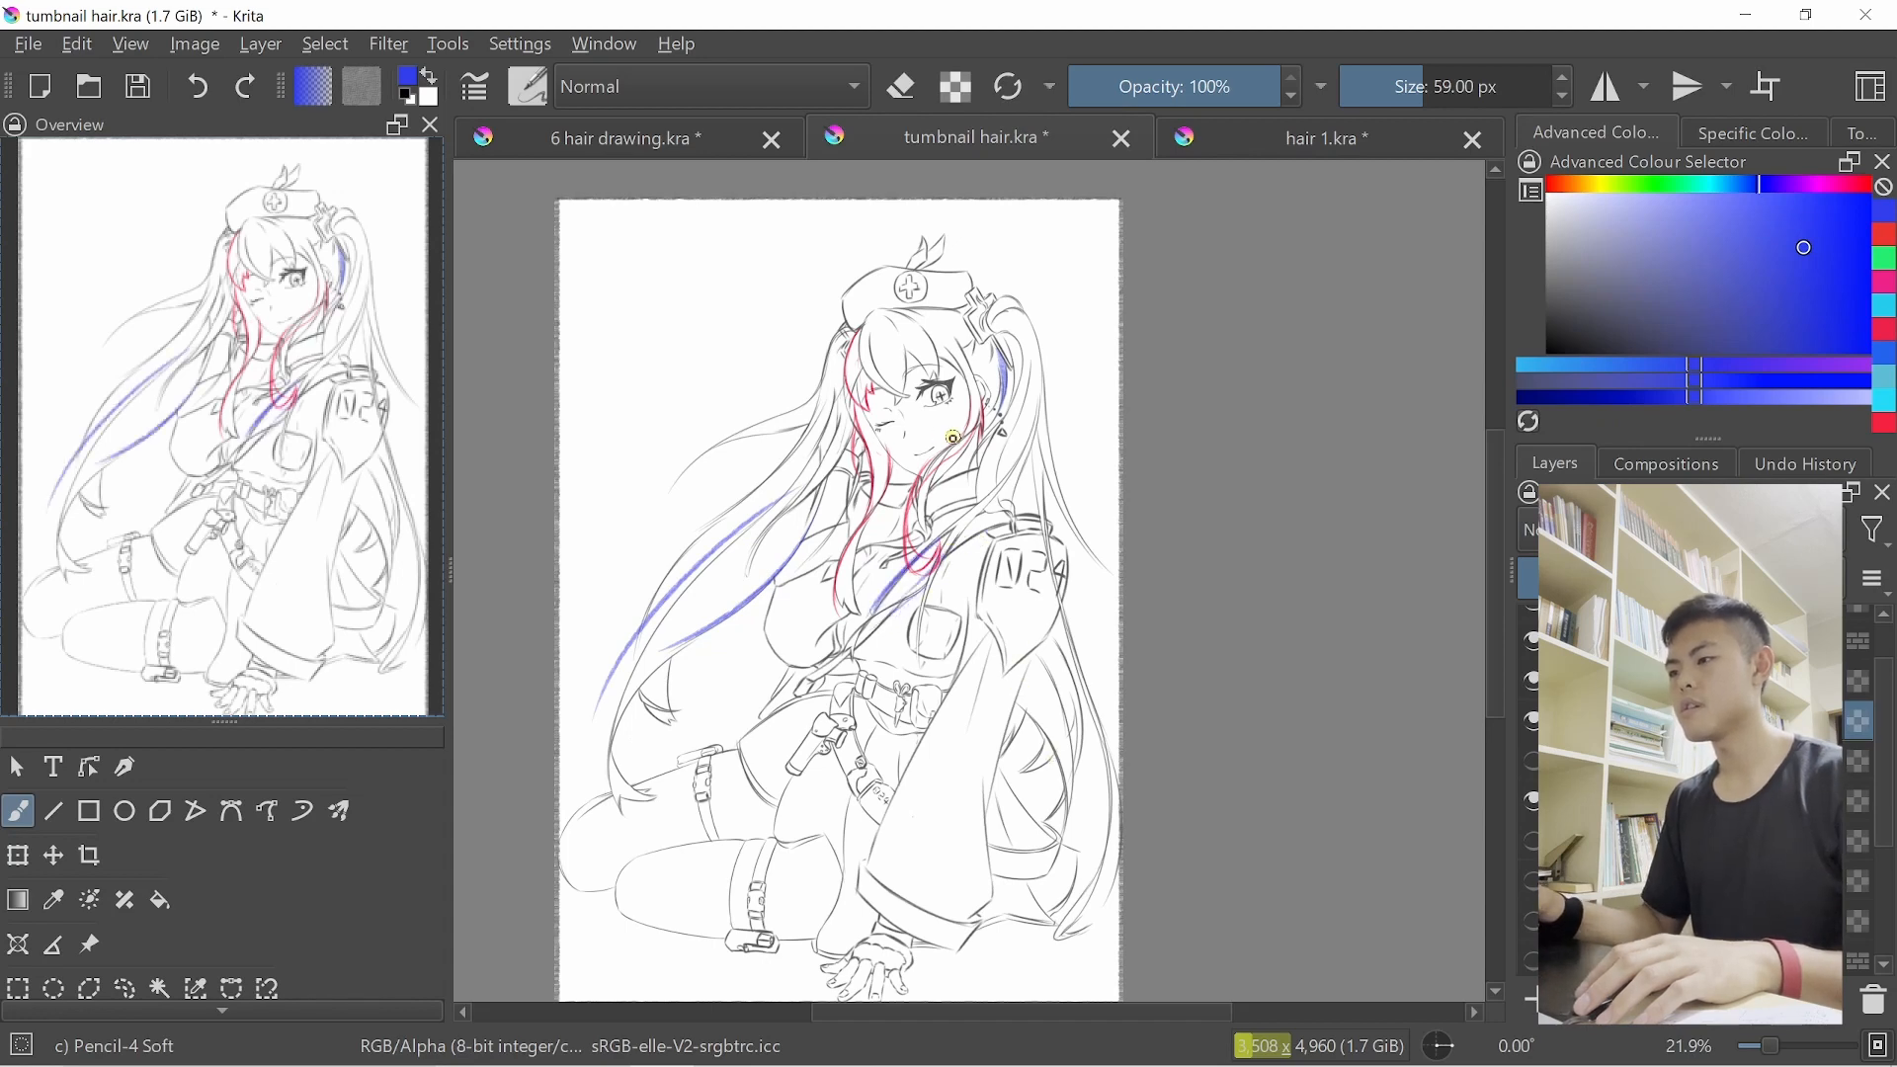
Return to the 6 hair drawing document and draw the left twin-tail's long inner contour from the shoulder down to the lap
click(728, 147)
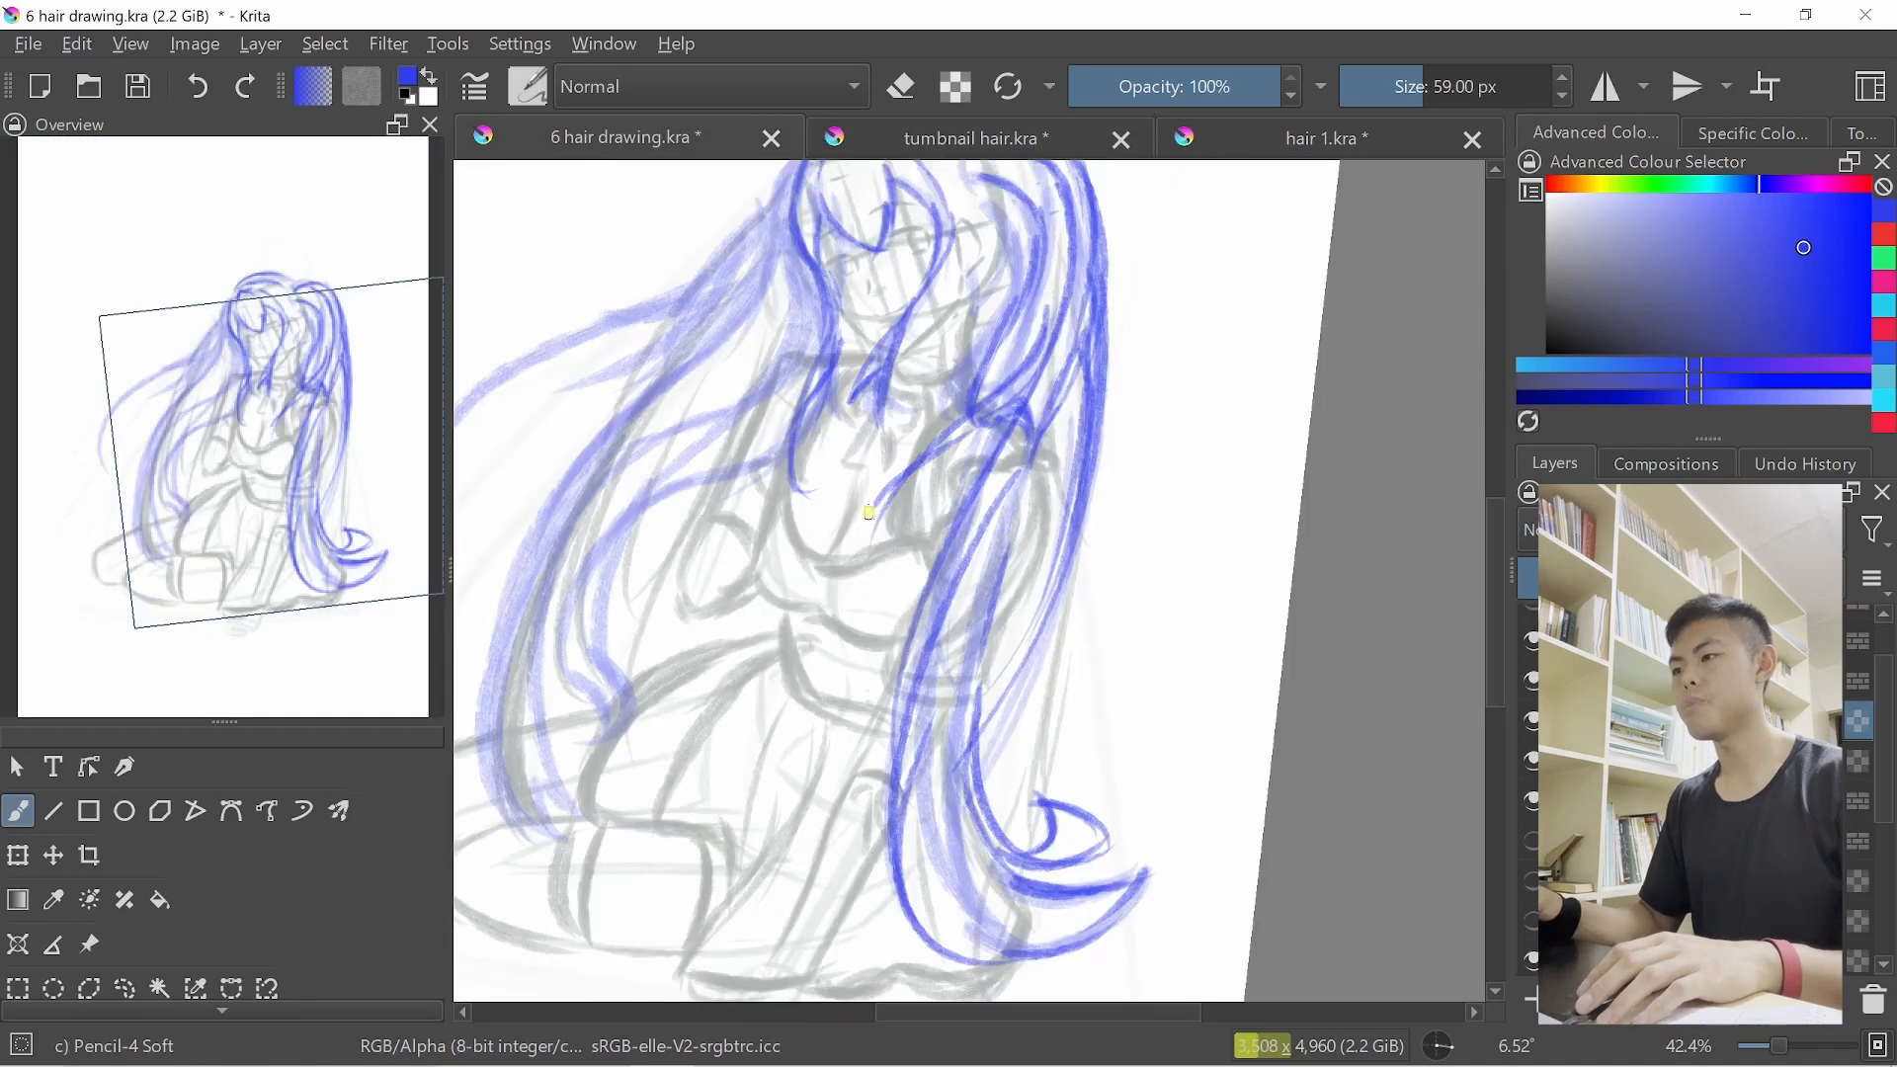
mouse_move(993, 444)
mouse_down()
mouse_move(983, 494)
mouse_move(953, 491)
mouse_up()
mouse_move(826, 453)
mouse_down()
mouse_move(957, 323)
mouse_move(985, 380)
mouse_up()
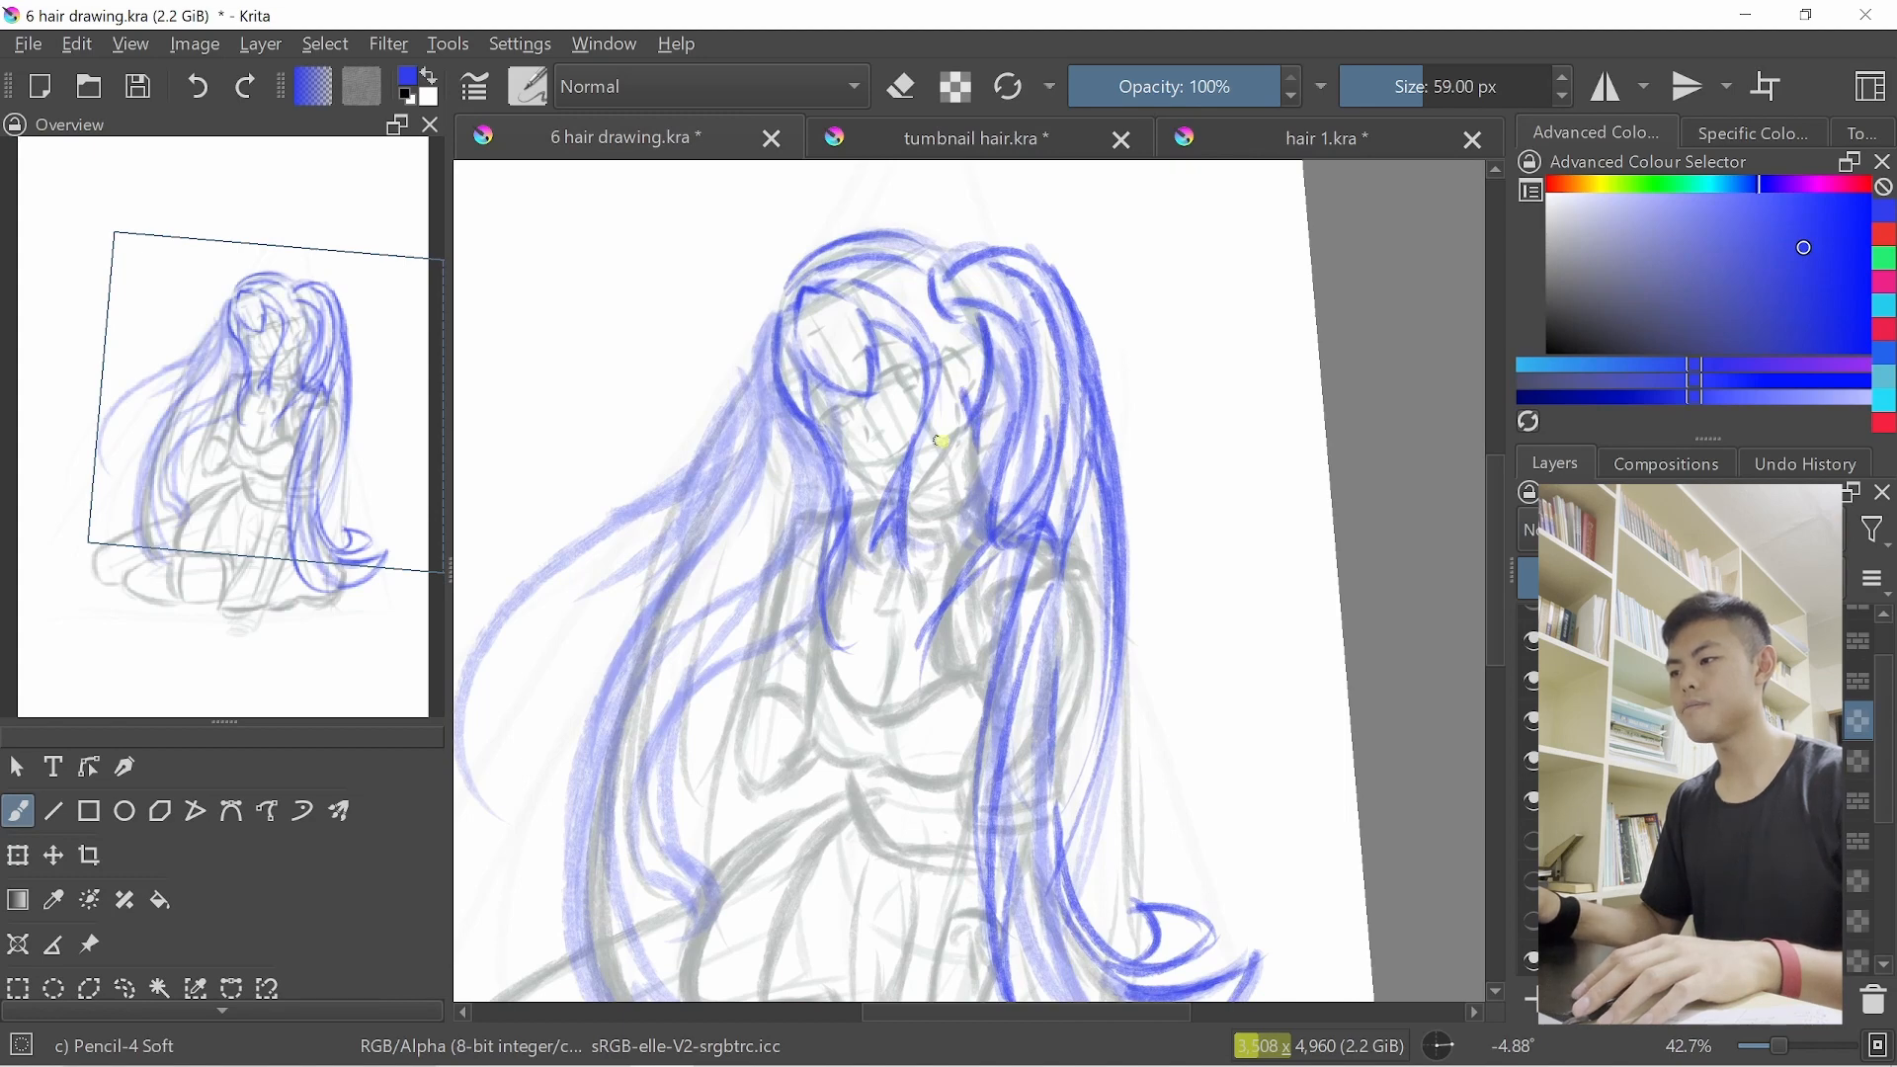
scroll(944, 442, down, 2)
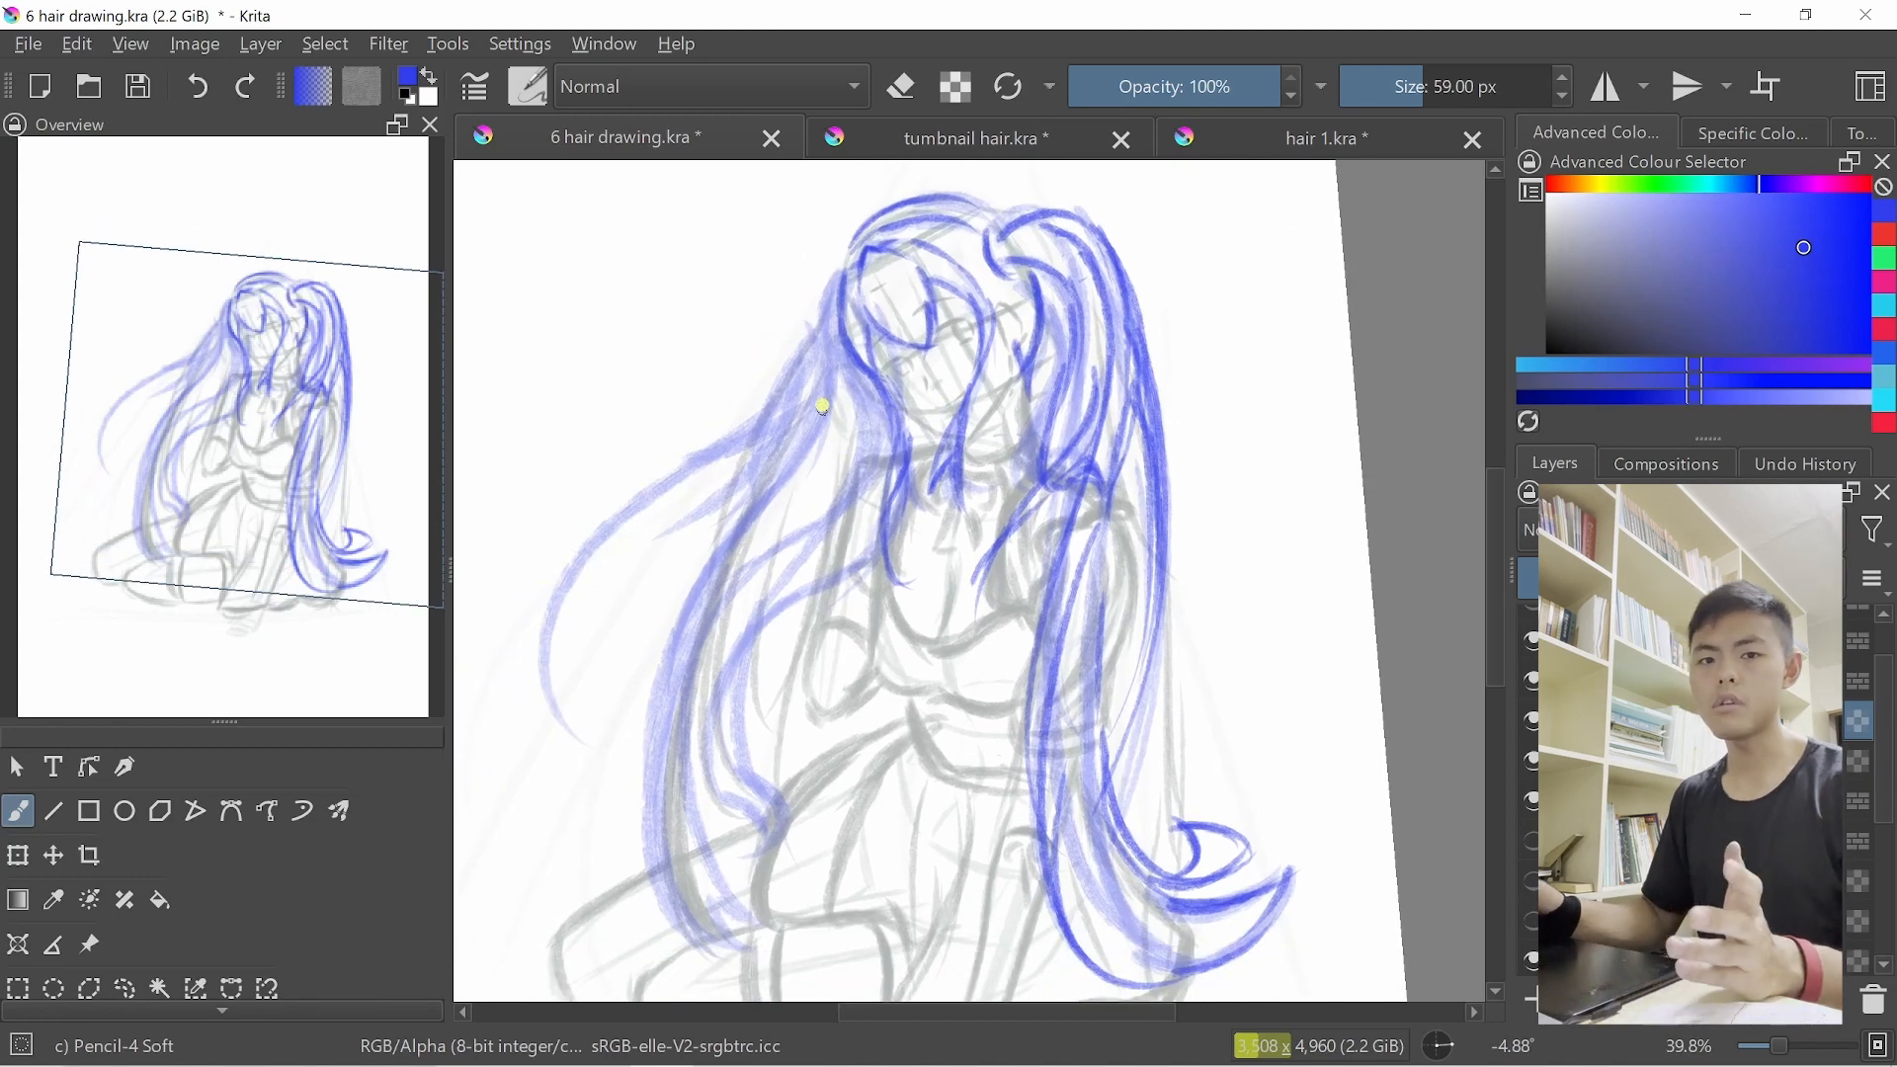
scroll(812, 504, up, 2)
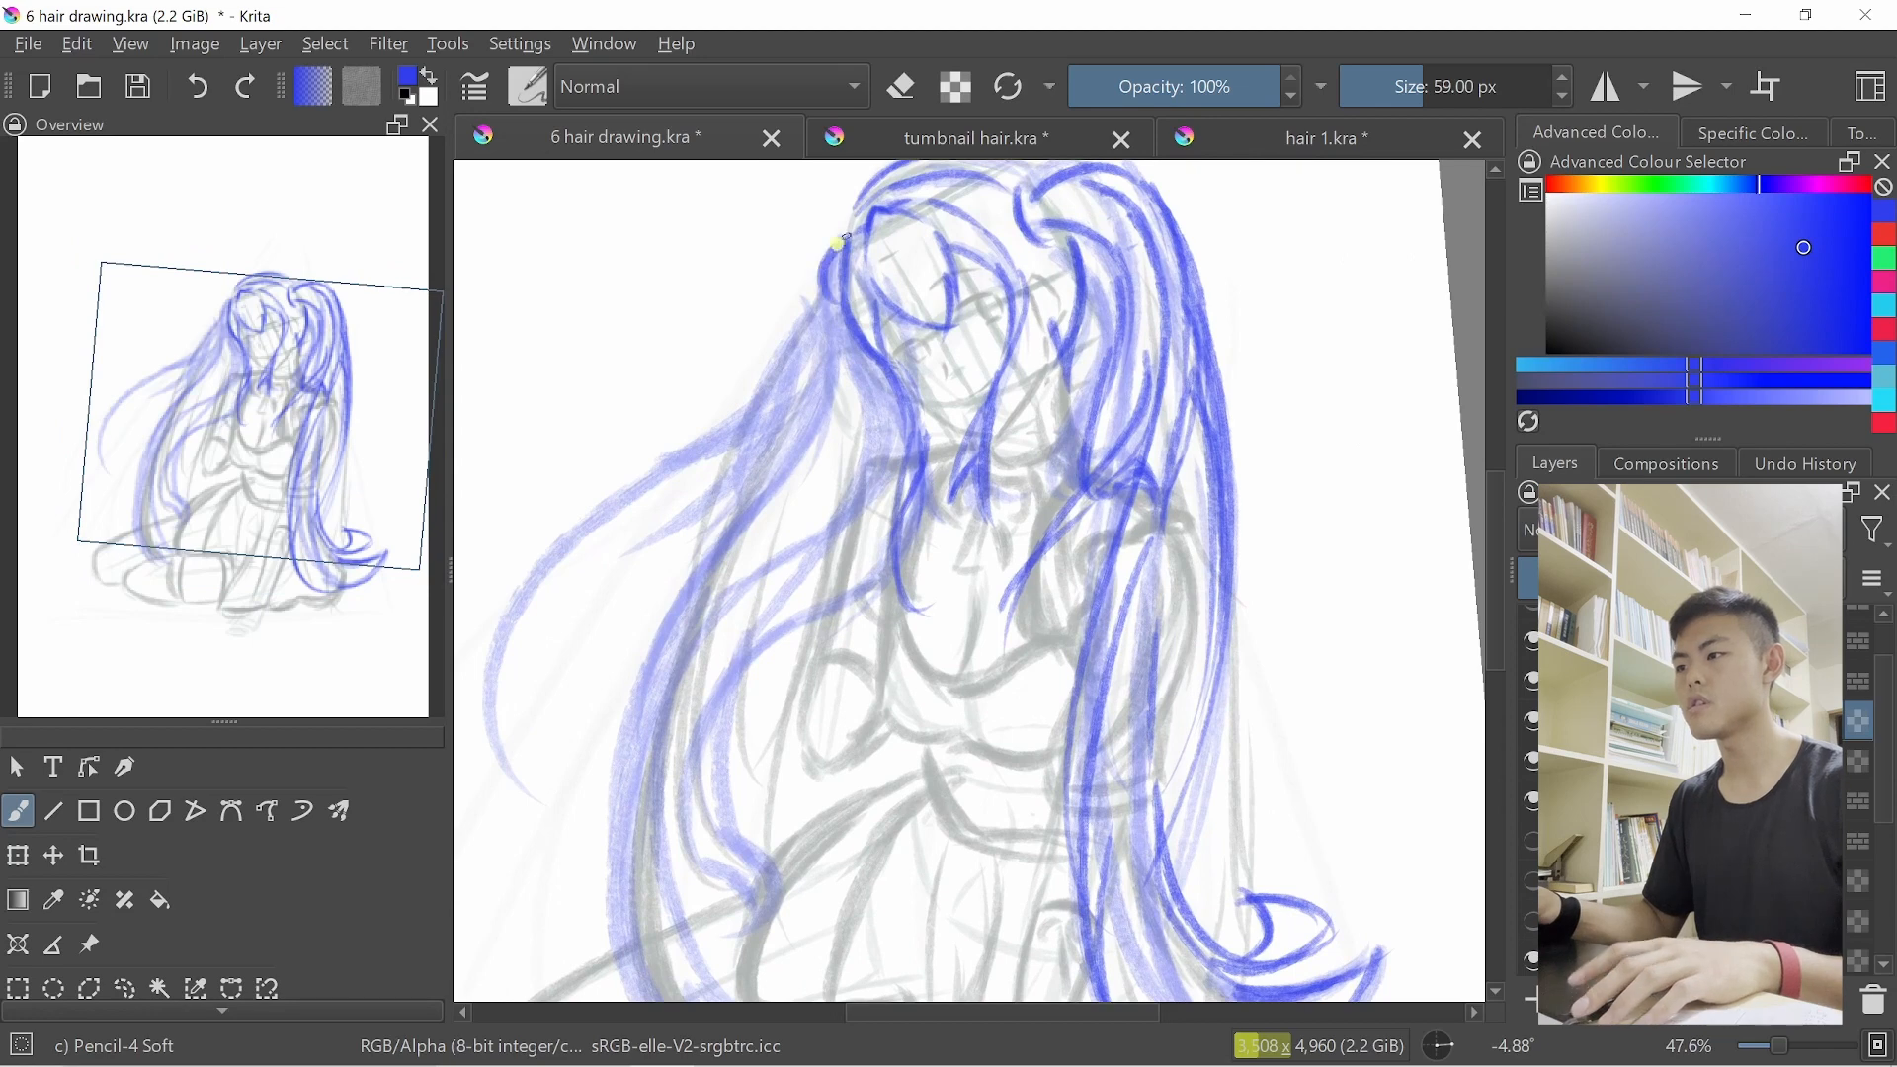
drag(860, 484, 776, 843)
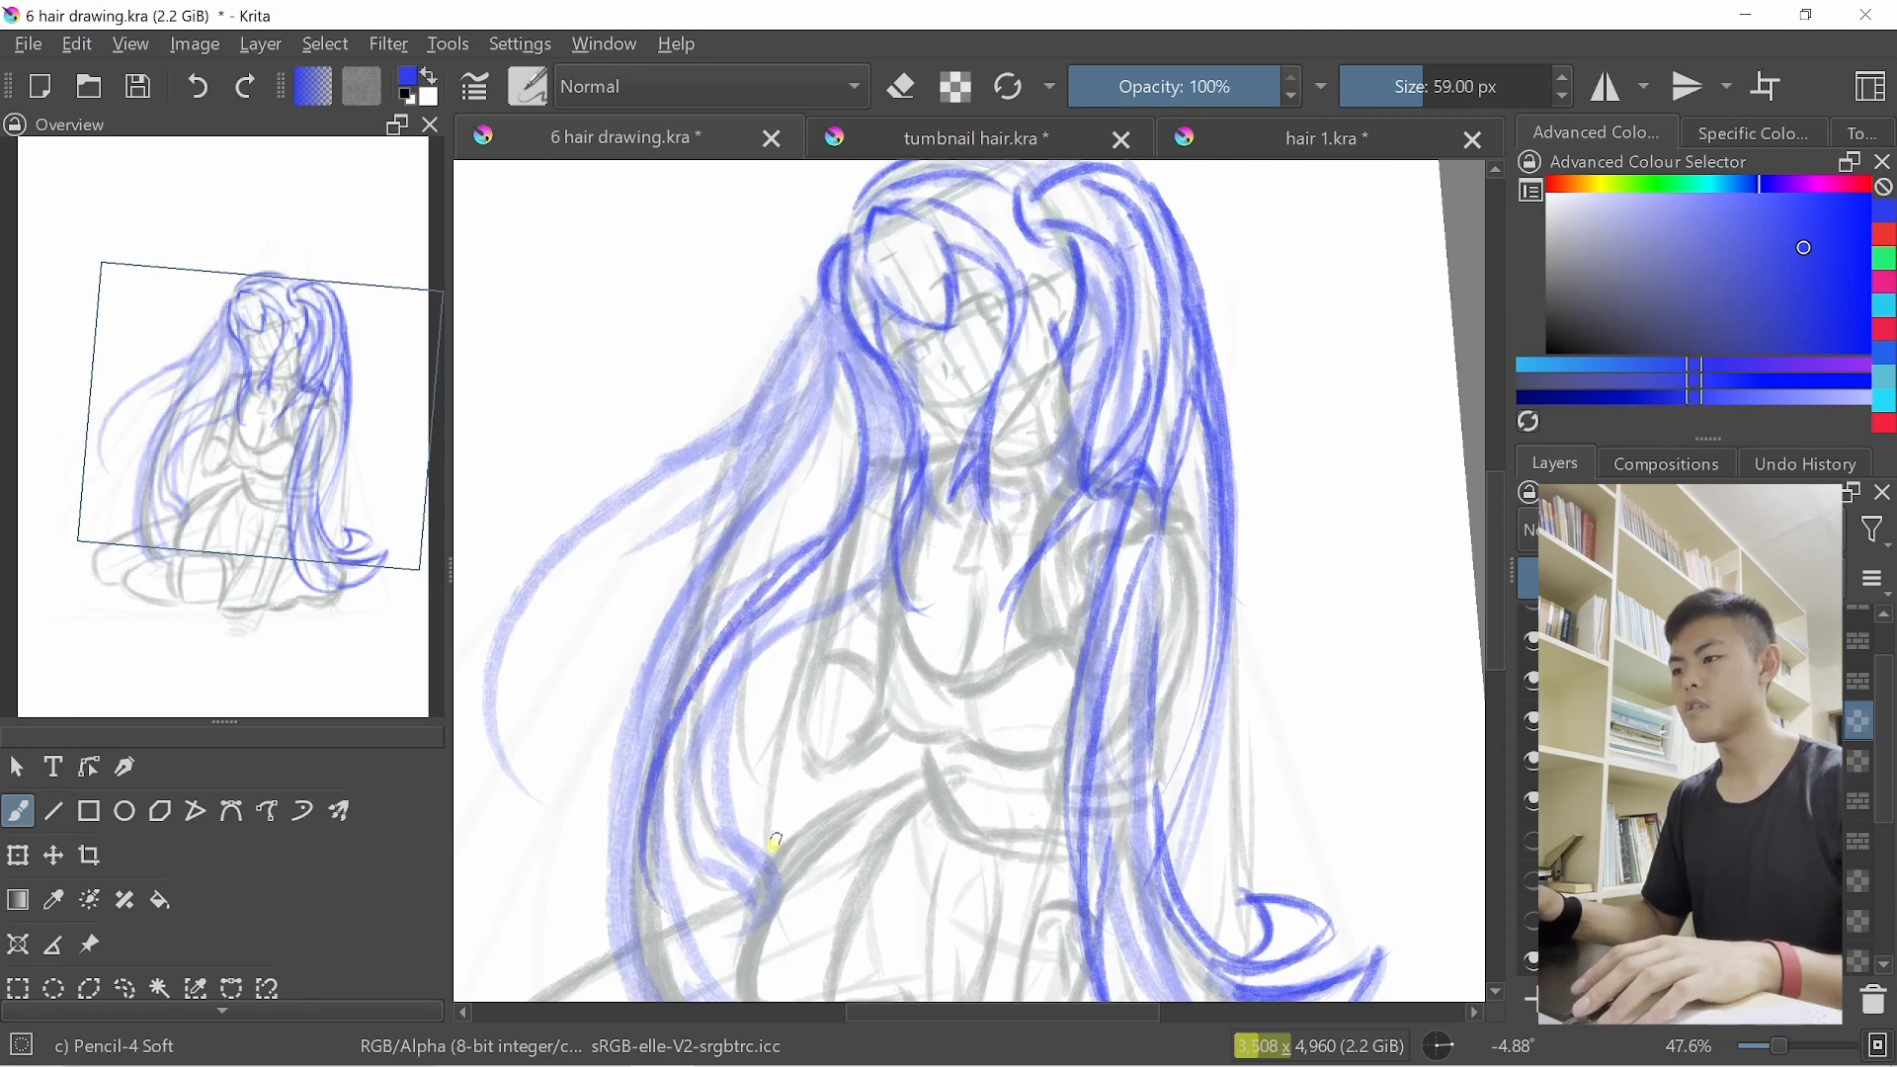
scroll(776, 843, down, 3)
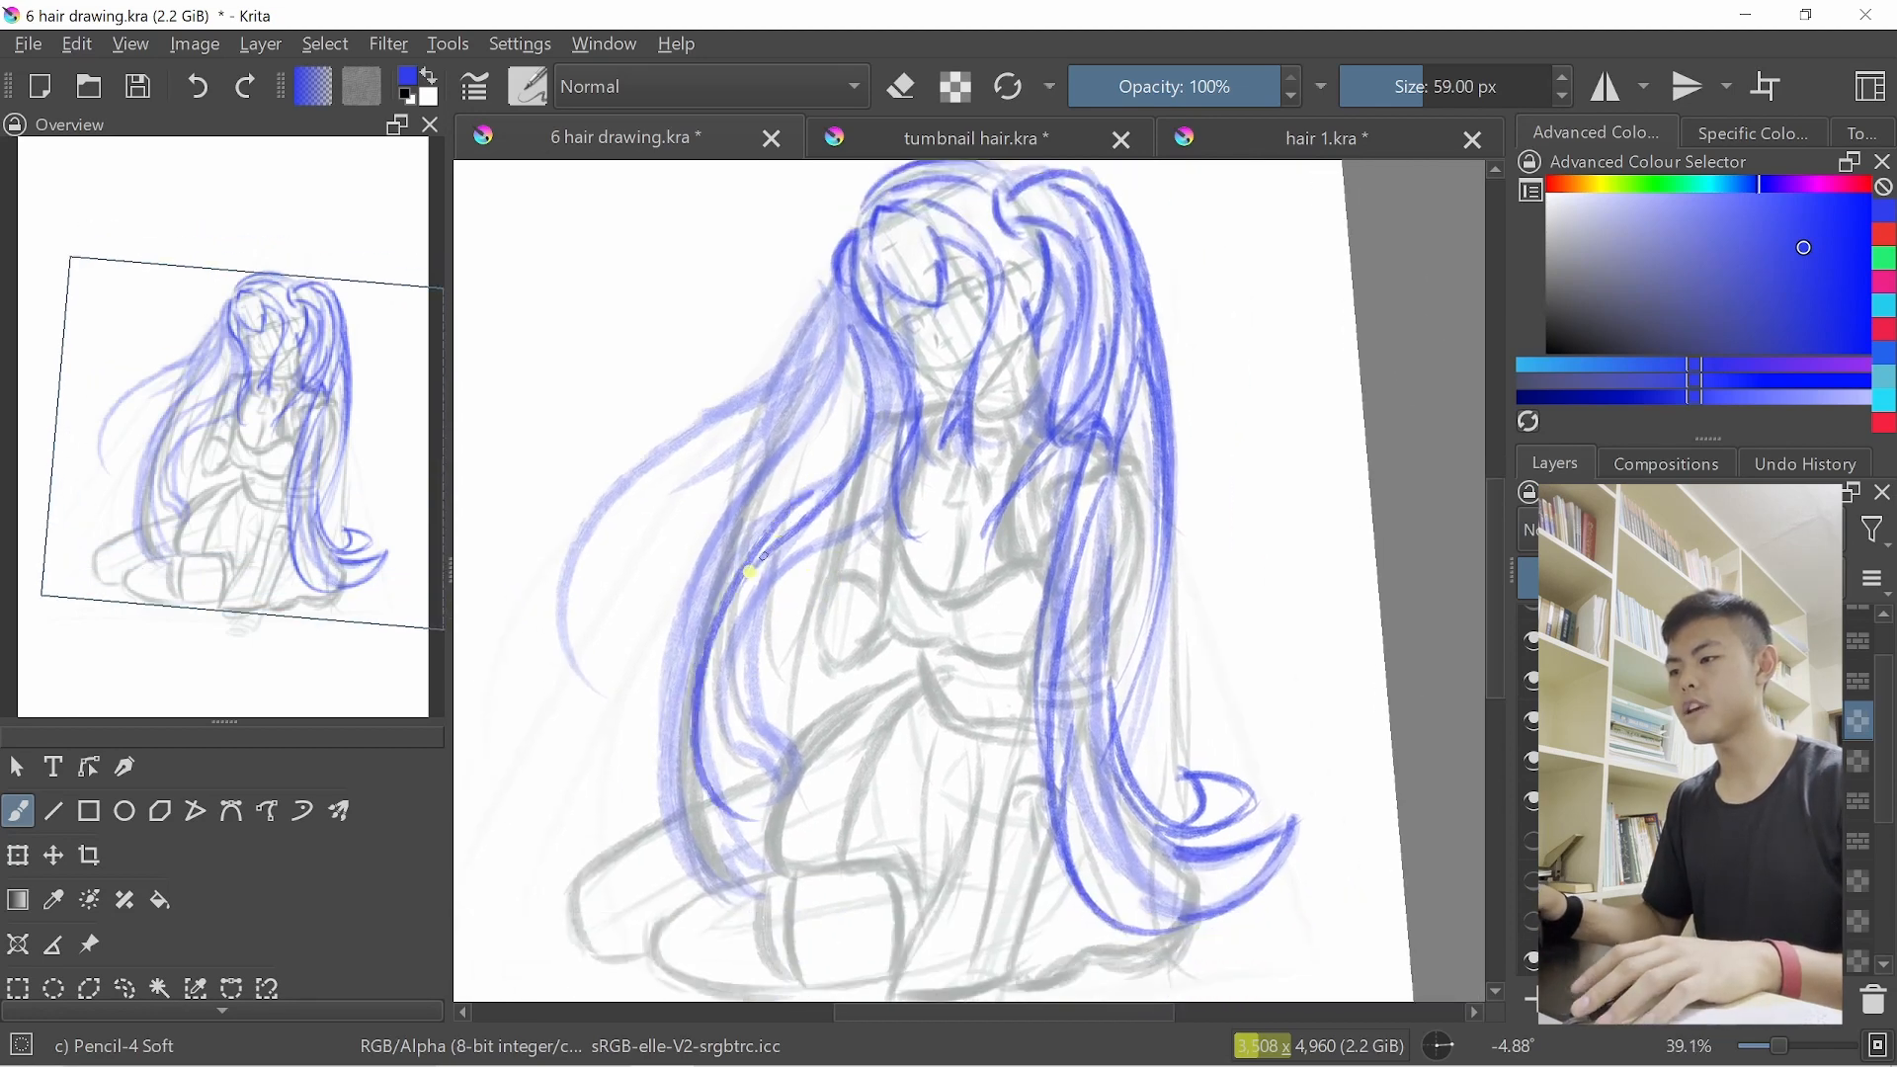
drag(750, 572, 753, 821)
key(ctrl+z)
key(ctrl+z)
drag(848, 486, 699, 779)
drag(775, 559, 765, 838)
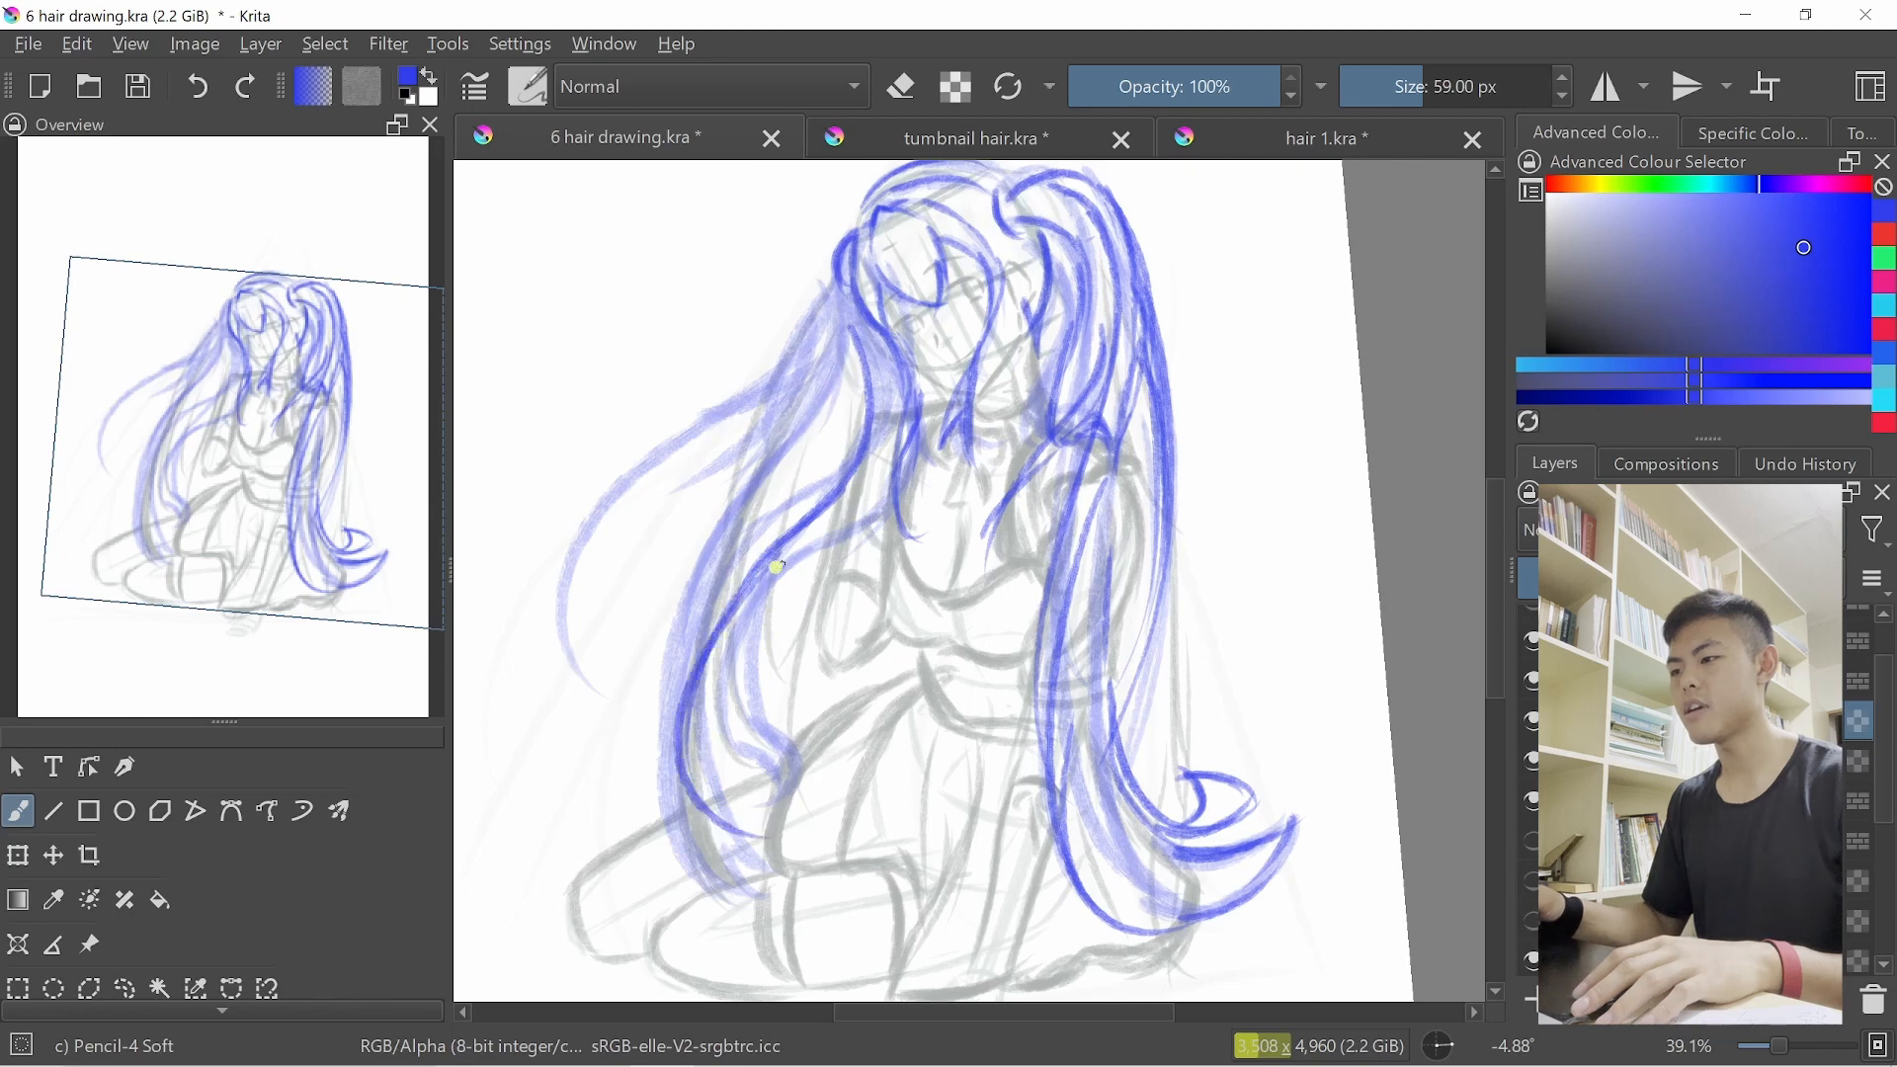
Add a parallel strand along the left twin-tail's inner contour, from beside the arm toward the lap
drag(780, 564, 741, 835)
key(ctrl+z)
drag(698, 739, 858, 535)
drag(758, 637, 885, 484)
key(ctrl+z)
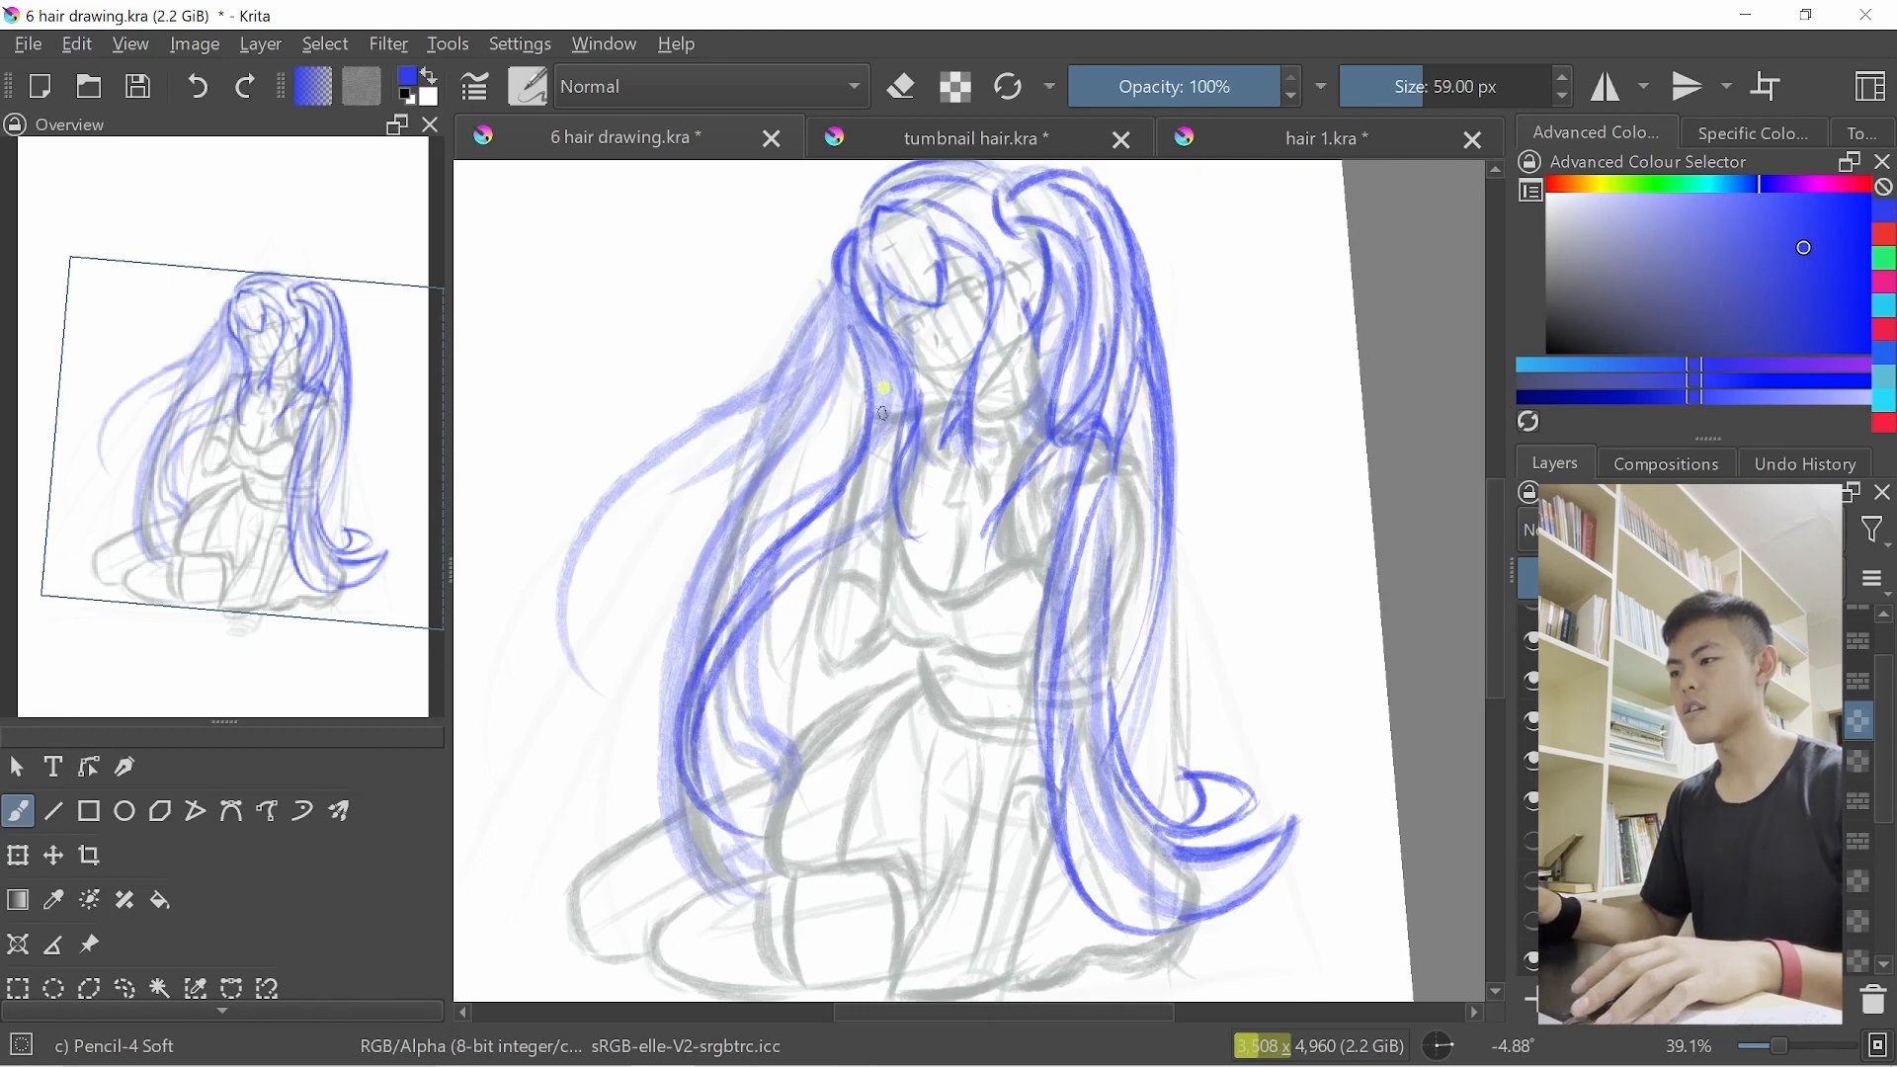
Draw the upper strands of the left twin-tail from beside the head down past the shoulder
drag(901, 326, 840, 518)
drag(847, 274, 807, 515)
drag(843, 364, 649, 618)
key(ctrl+z)
key(ctrl+z)
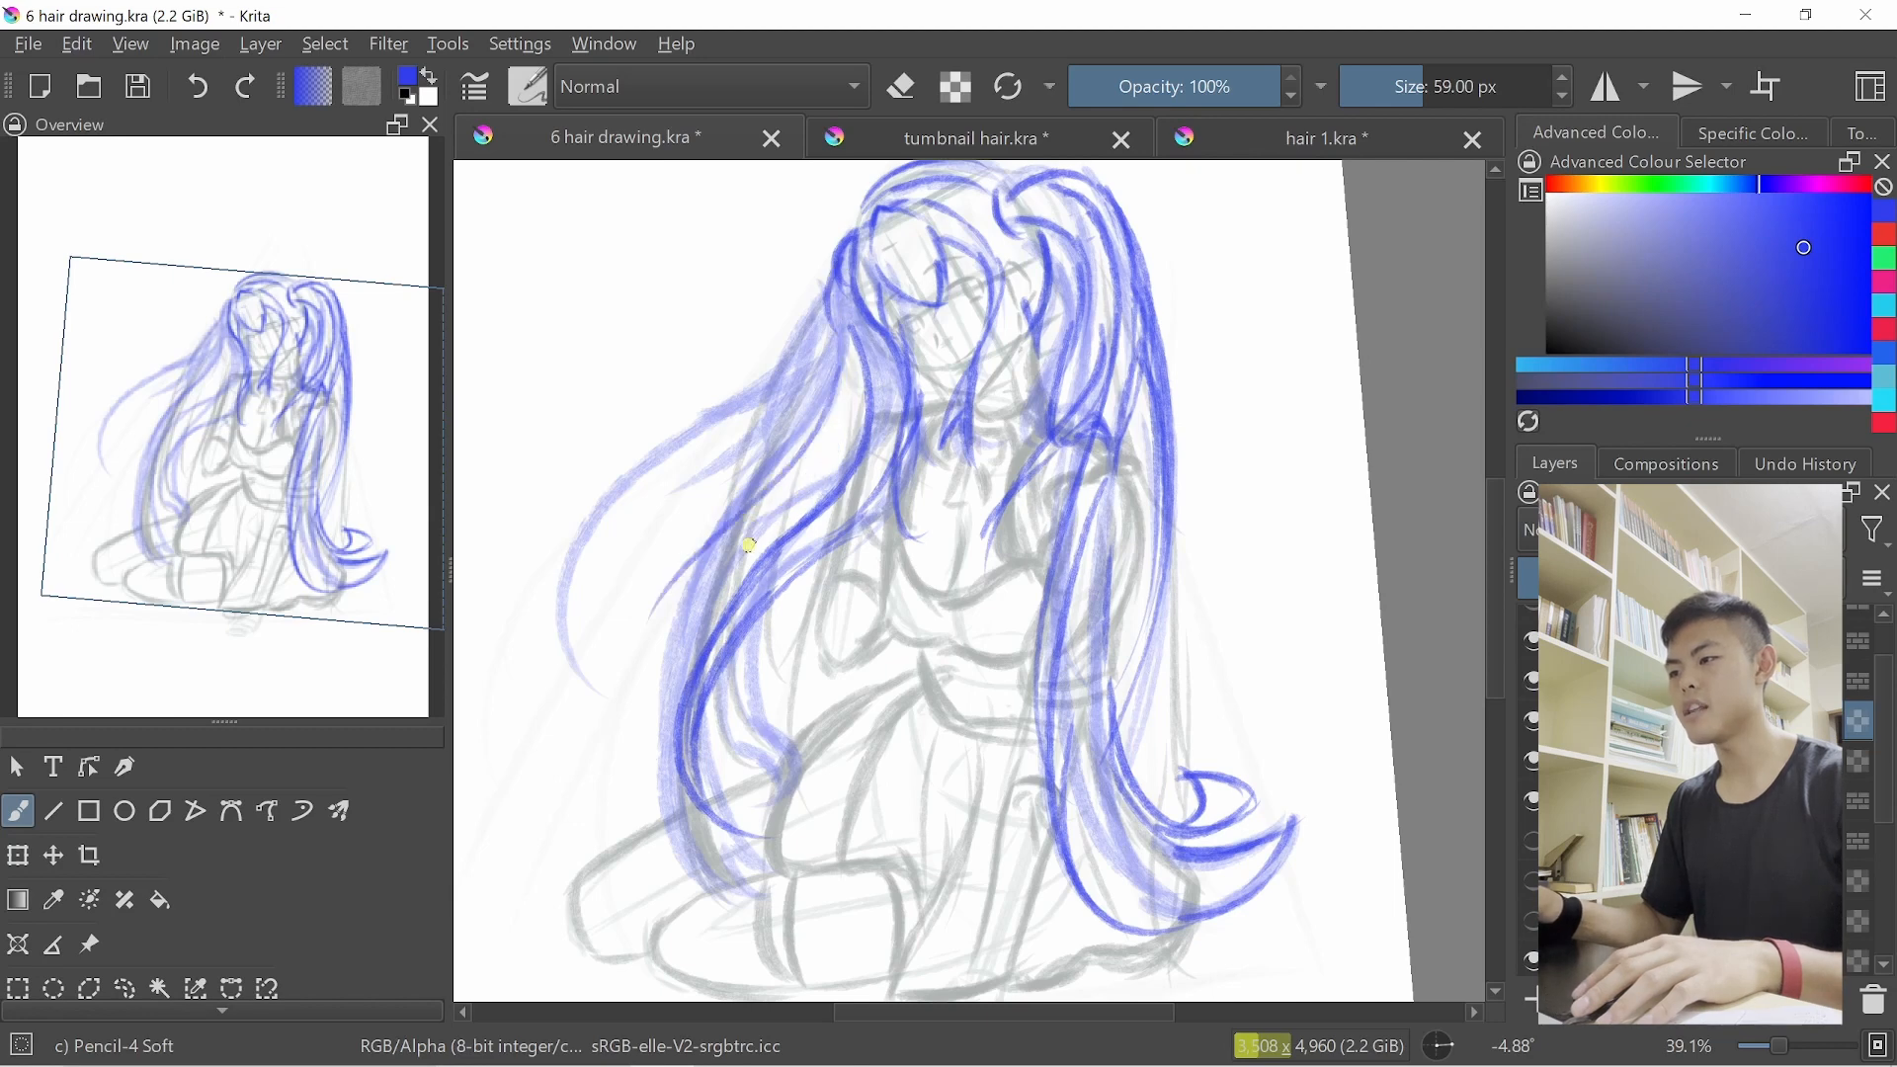
Try to draw the left twin-tail's outer strands sweeping outward and curving down toward the knee
drag(796, 451, 743, 518)
key(ctrl+z)
key(ctrl+z)
mouse_move(825, 337)
mouse_down()
mouse_move(794, 450)
mouse_move(682, 517)
mouse_up()
key(ctrl+z)
drag(660, 570, 623, 714)
drag(713, 509, 619, 810)
key(ctrl+z)
key(ctrl+z)
drag(640, 590, 638, 860)
key(ctrl+z)
key(ctrl+z)
drag(712, 495, 647, 787)
drag(613, 727, 769, 567)
drag(884, 368, 840, 534)
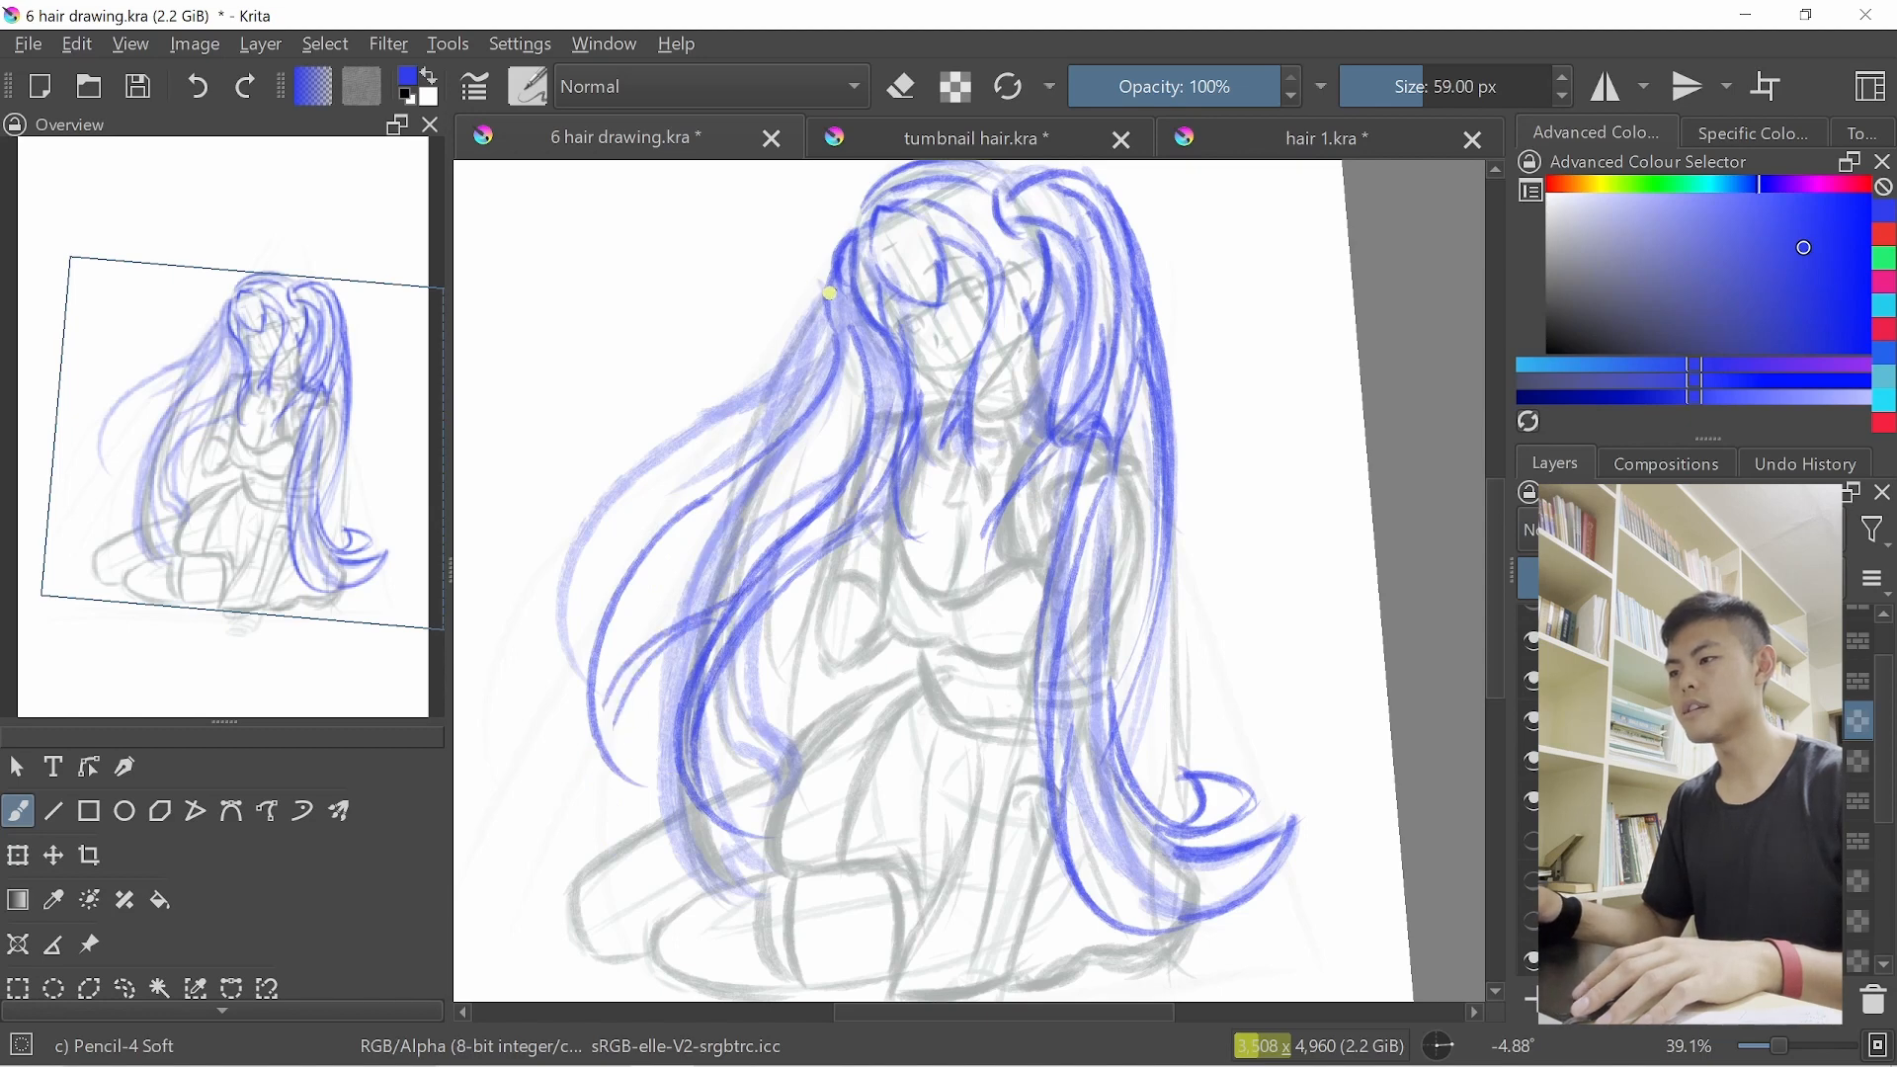
key(ctrl+z)
key(ctrl+z)
key(ctrl+z)
key(ctrl+z)
key(ctrl+z)
key(ctrl+z)
Draw a strand down the middle of the left twin-tail from beside the face to arm level, redoing misplaced strokes
drag(835, 310, 799, 482)
key(ctrl+z)
mouse_move(835, 313)
mouse_down()
mouse_move(798, 478)
mouse_move(837, 424)
mouse_move(834, 292)
mouse_move(837, 474)
mouse_up()
key(ctrl+z)
drag(850, 360, 799, 518)
key(ctrl+z)
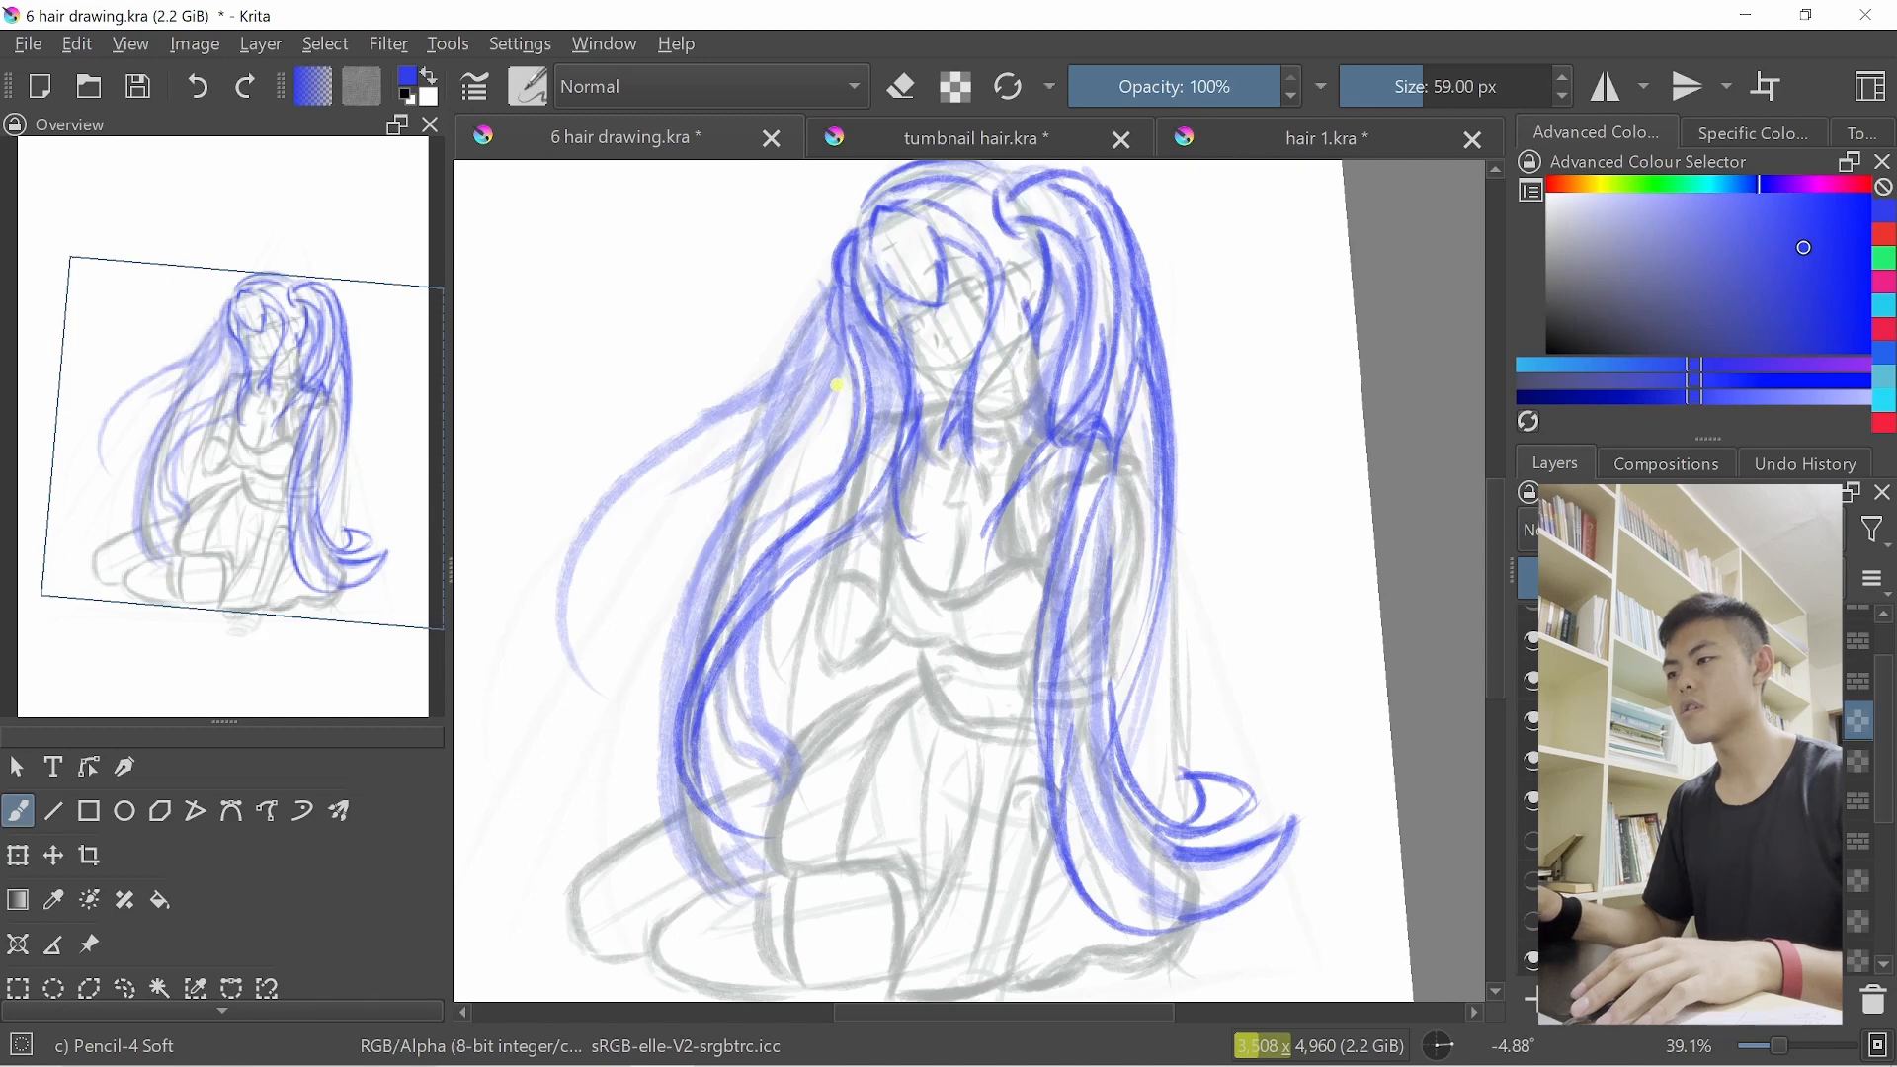
drag(849, 352, 737, 648)
drag(772, 532, 733, 638)
key(ctrl+z)
Draw the left twin-tail's lower inner strands, curving them into a tip beside the skirt
mouse_move(825, 450)
mouse_down()
mouse_move(734, 647)
mouse_move(788, 784)
mouse_up()
drag(736, 644, 787, 781)
drag(832, 565, 778, 714)
drag(782, 674, 782, 728)
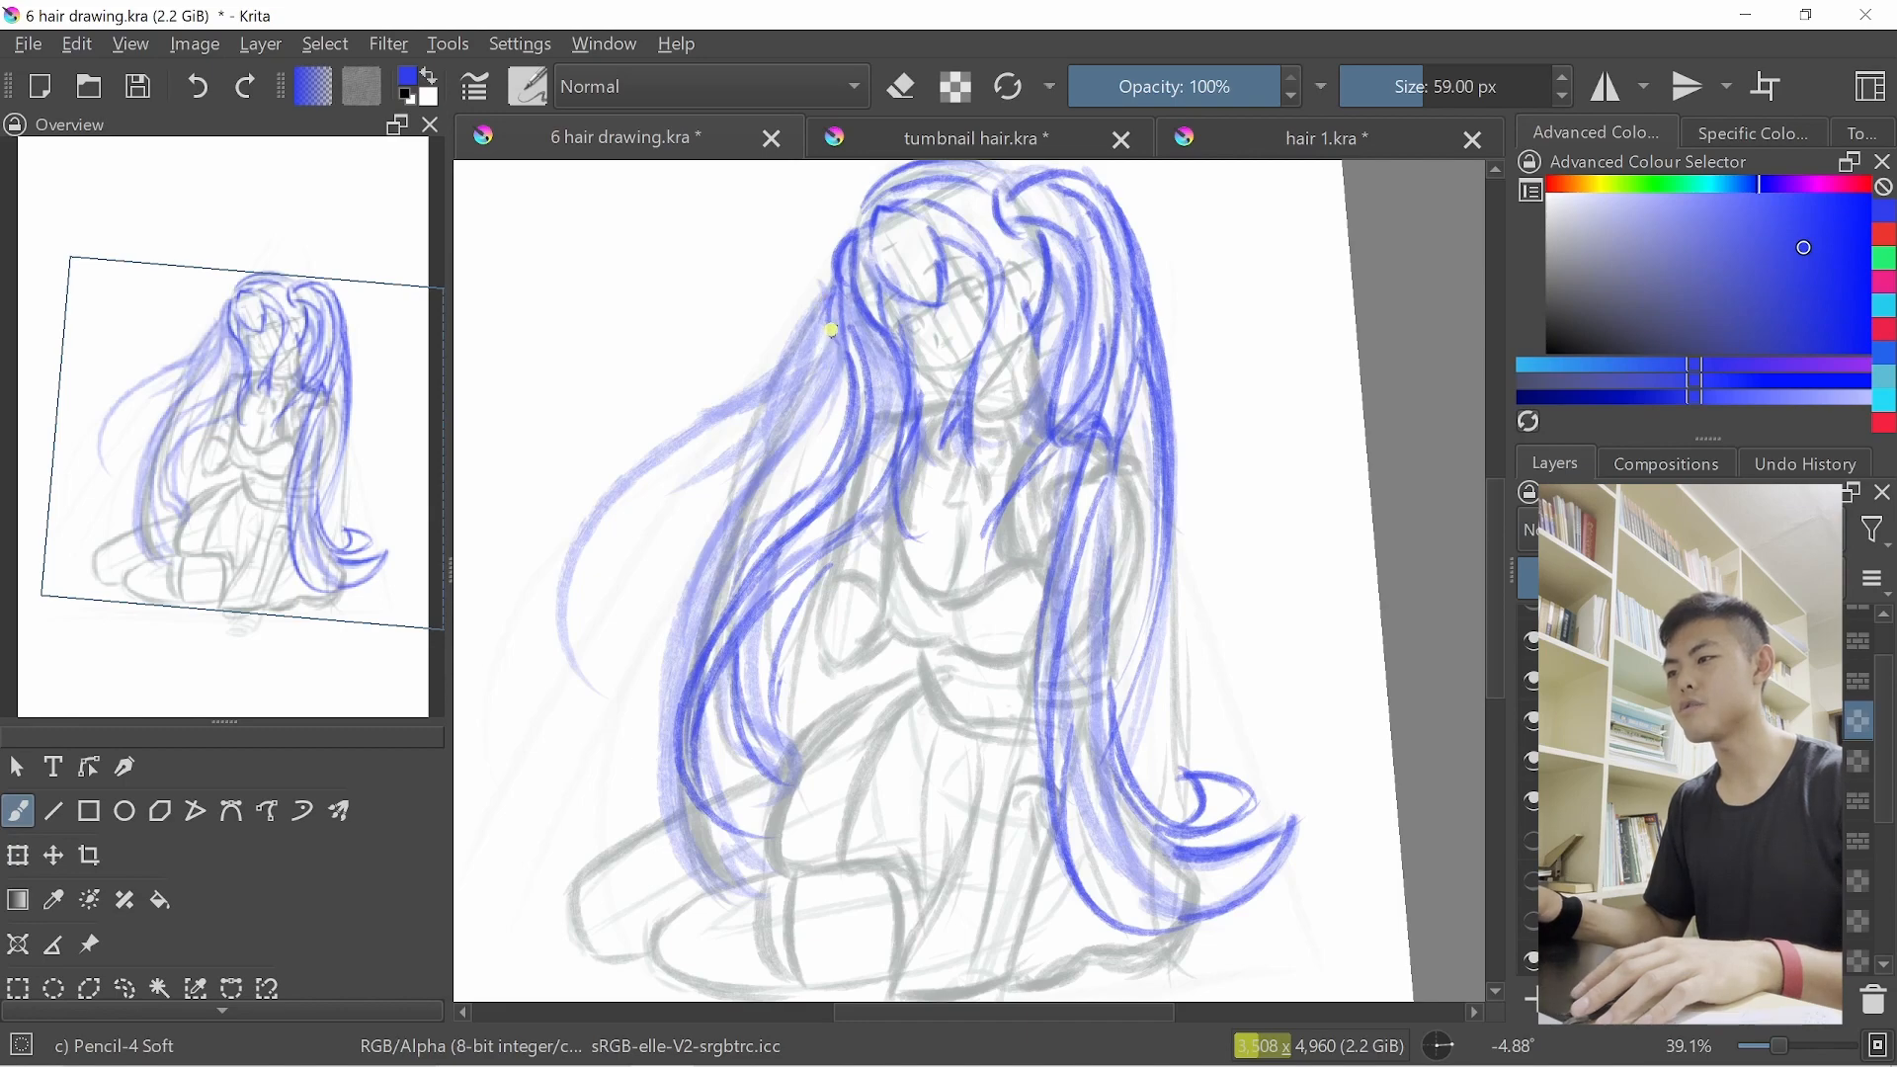
Draw loose strands curving outward from the left twin-tail's outer edge at shoulder height
mouse_move(765, 417)
mouse_down()
mouse_move(629, 595)
mouse_move(654, 533)
mouse_up()
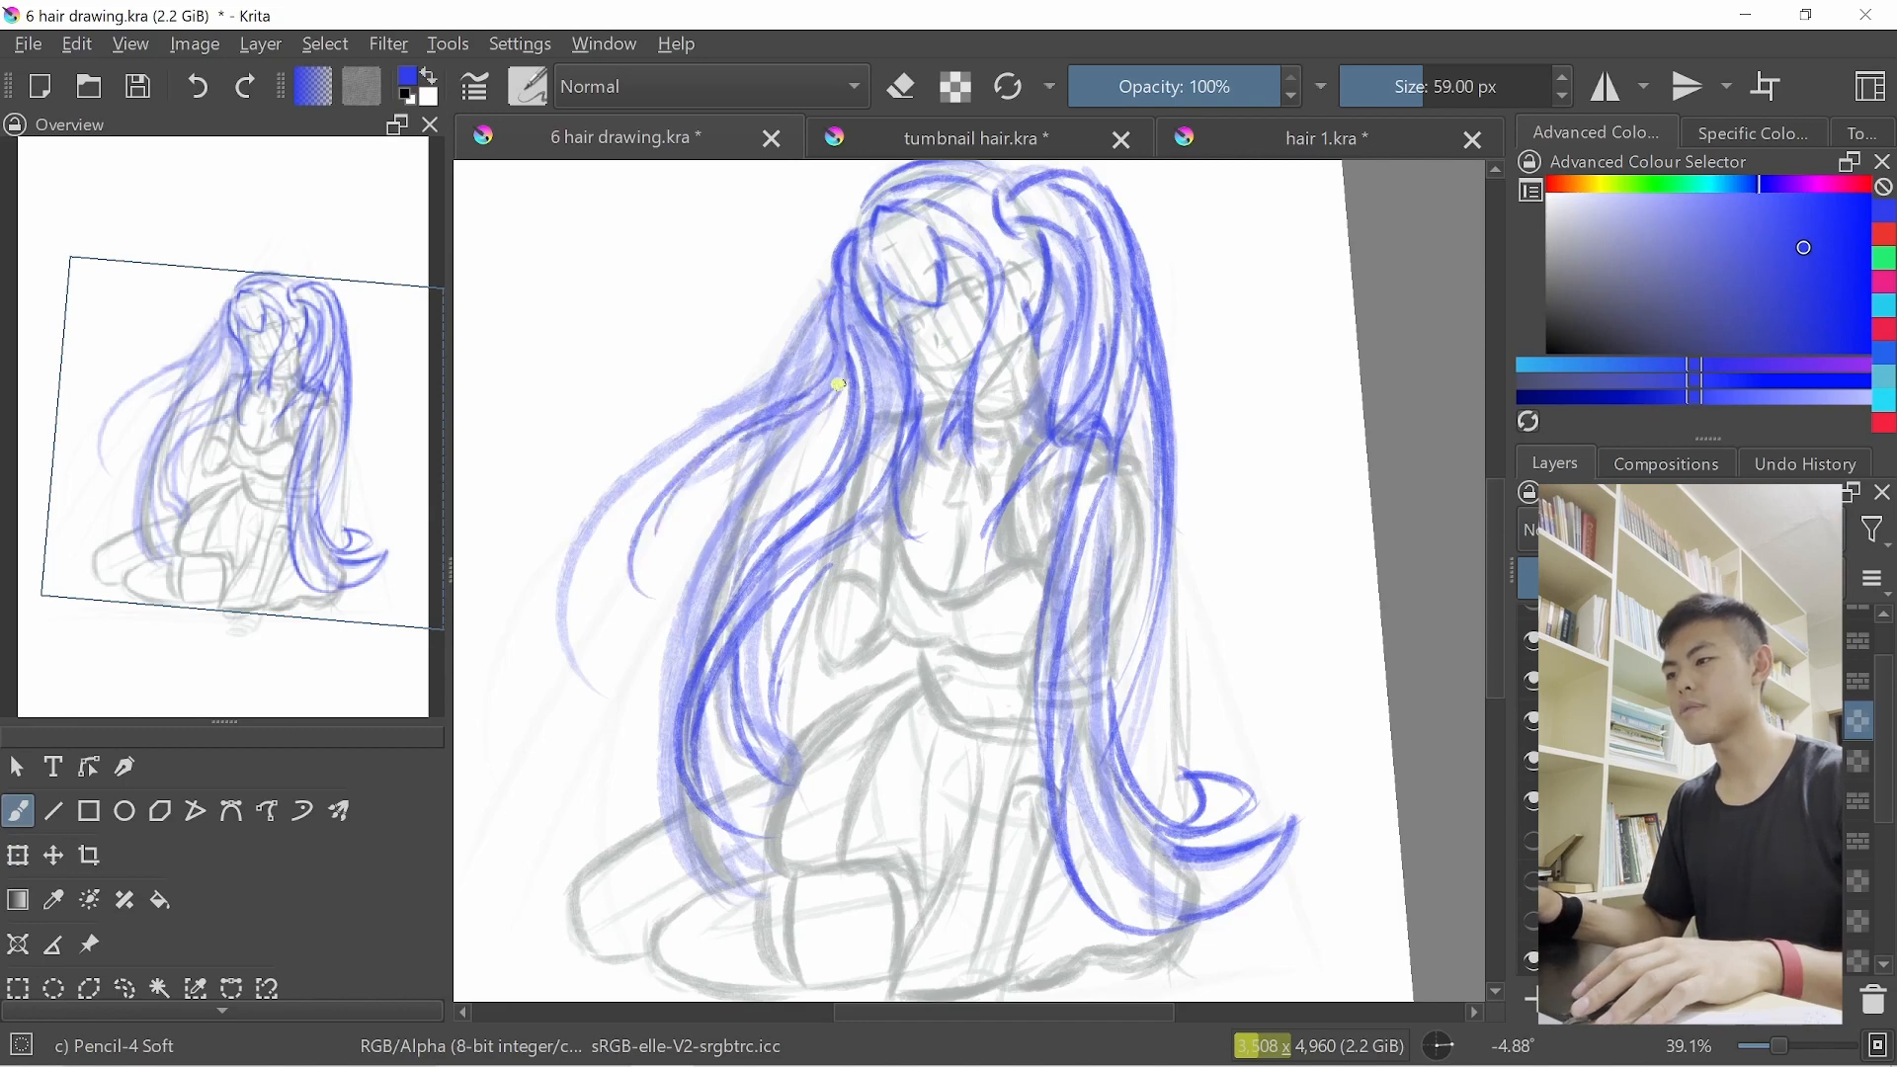
drag(846, 394, 825, 506)
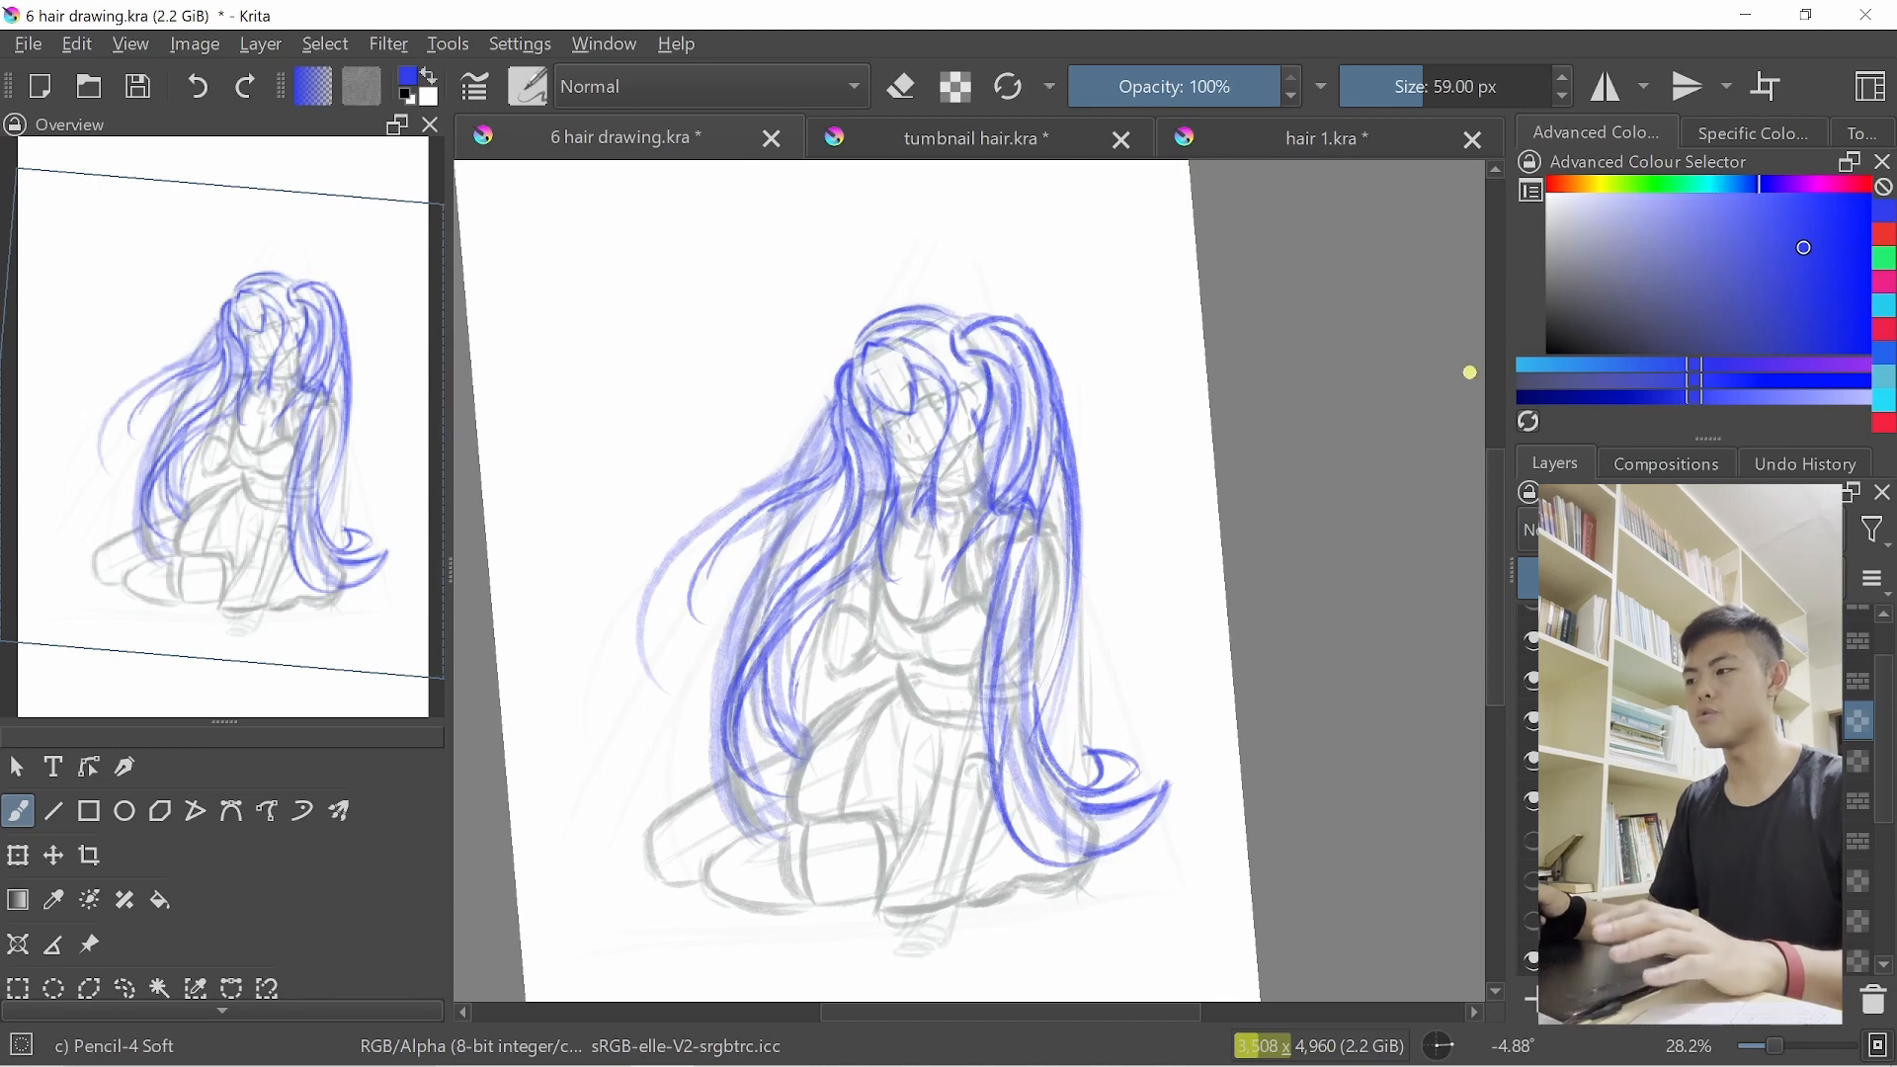
drag(1884, 730, 1884, 695)
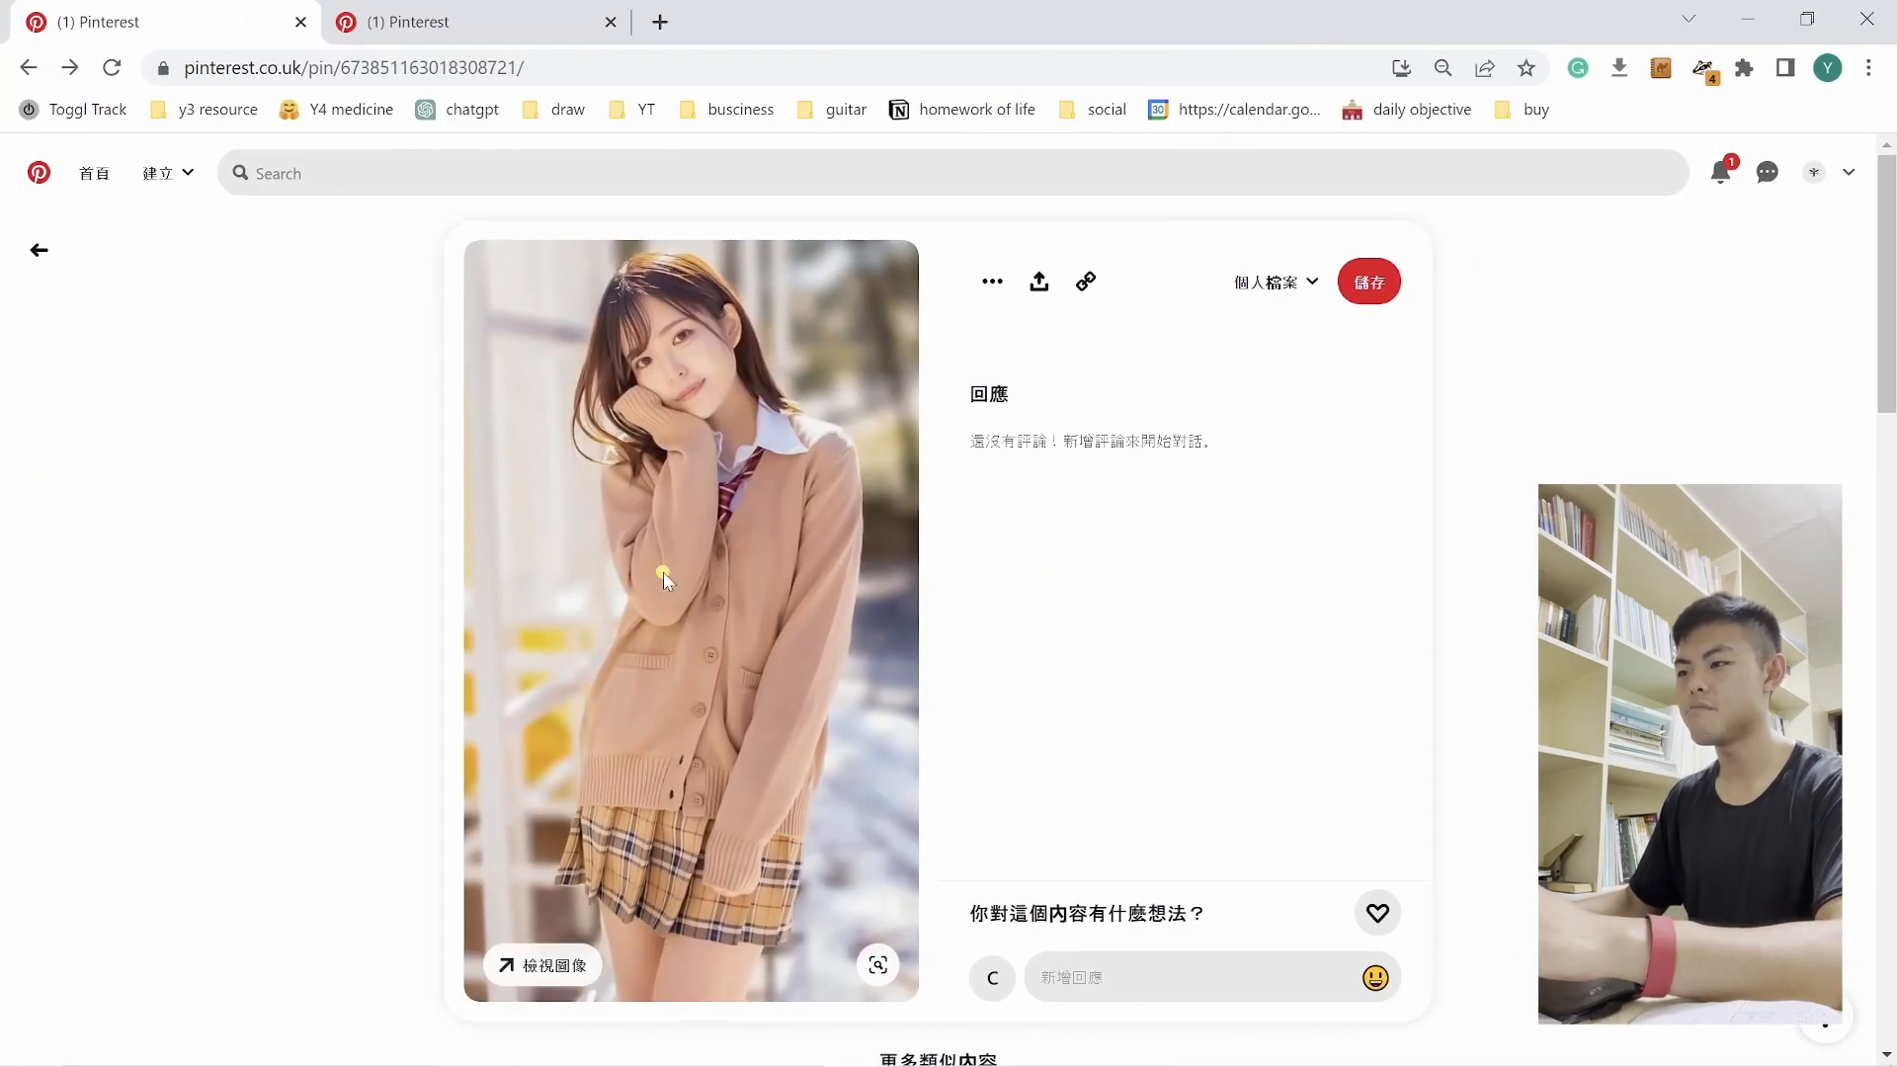
Browse the related pose photos beneath the Pinterest pin of the girl in a beige cardigan
scroll(663, 580, down, 10)
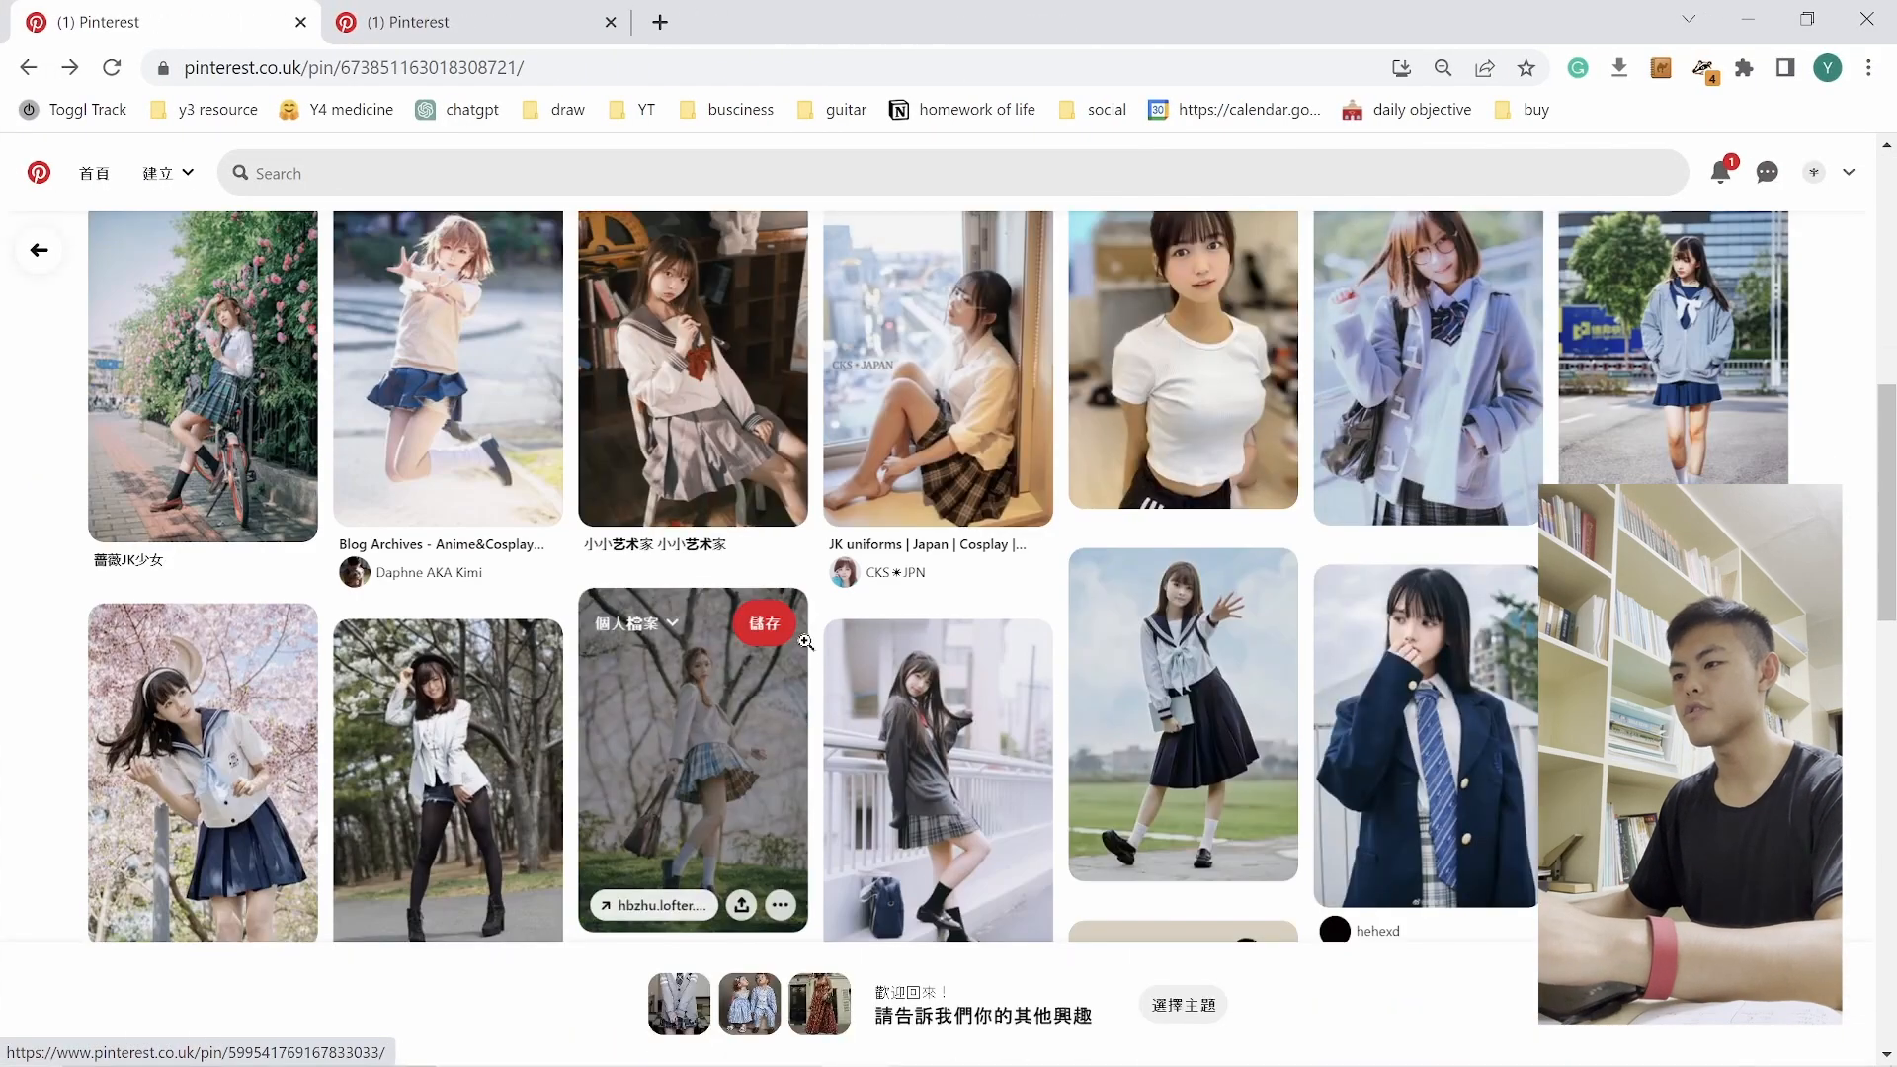
scroll(810, 644, down, 5)
scroll(830, 652, down, 3)
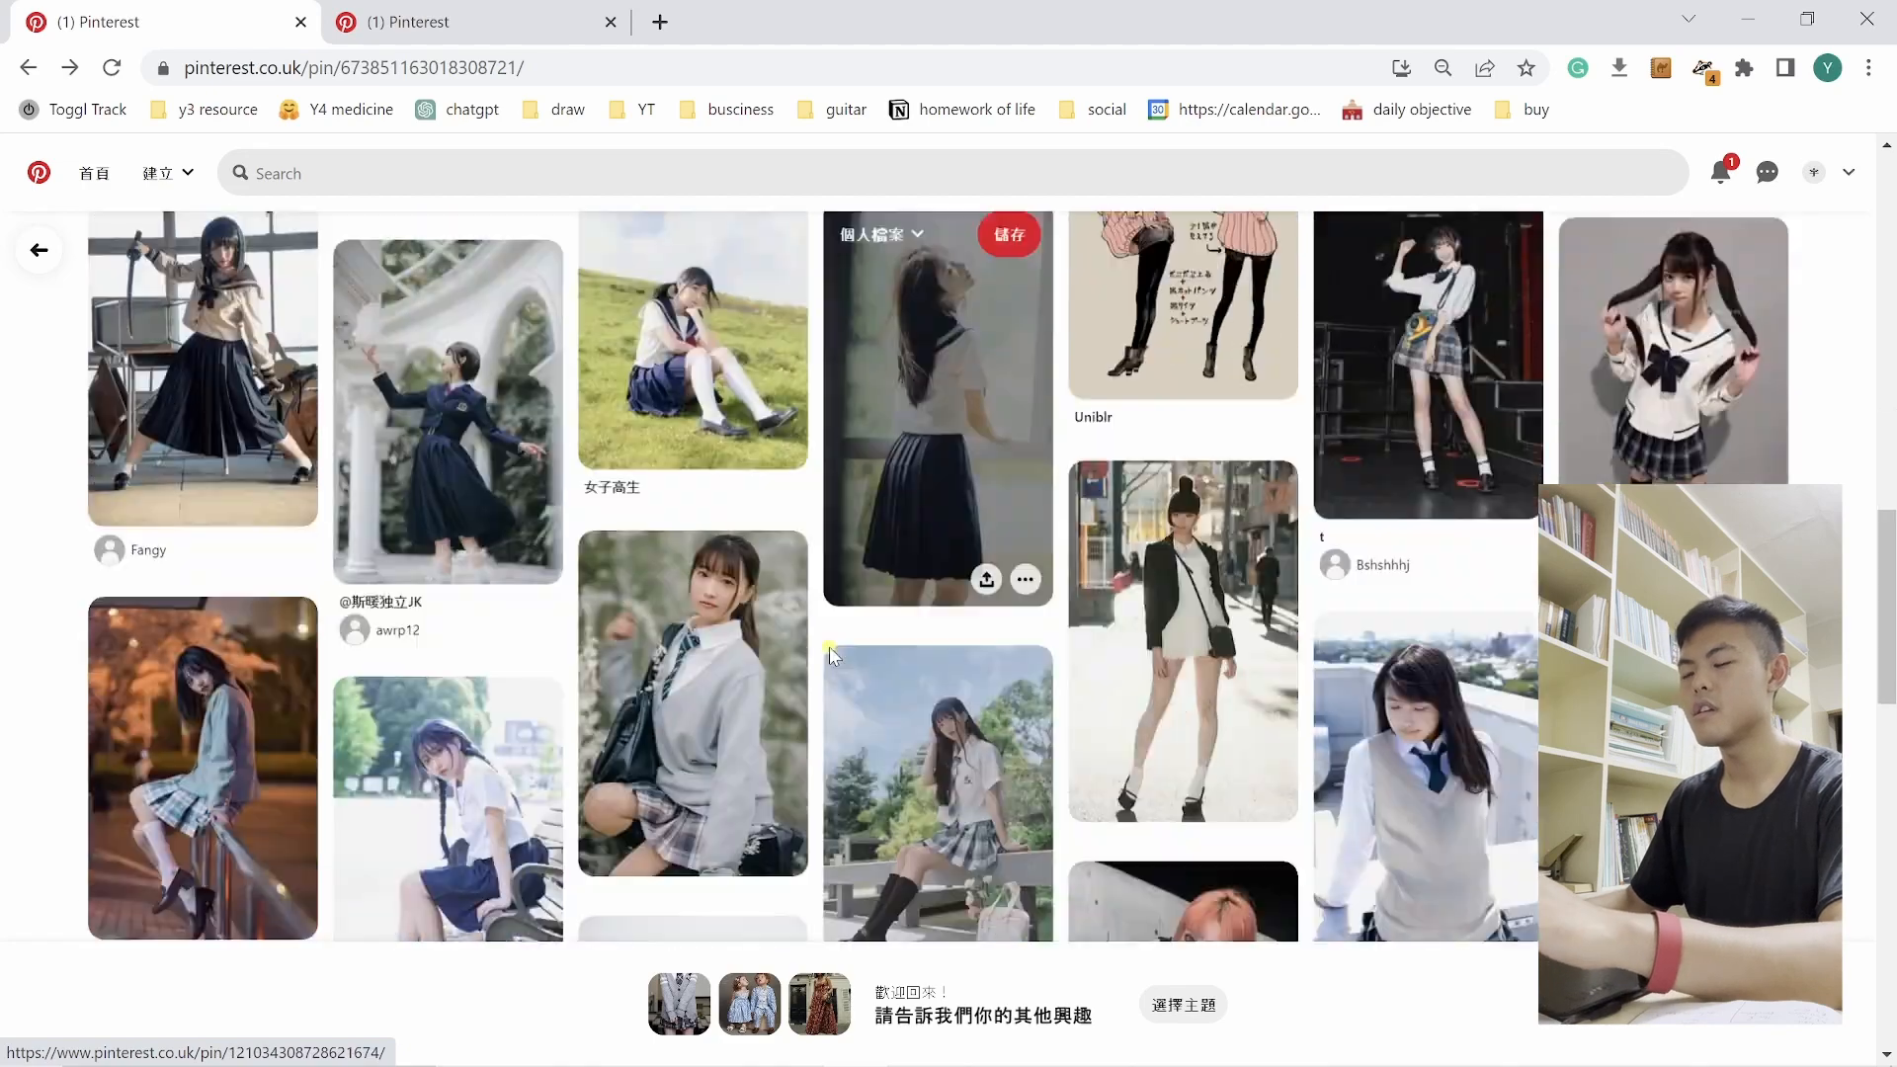
scroll(834, 657, down, 1)
scroll(832, 652, up, 16)
scroll(840, 593, down, 1)
scroll(875, 454, up, 1)
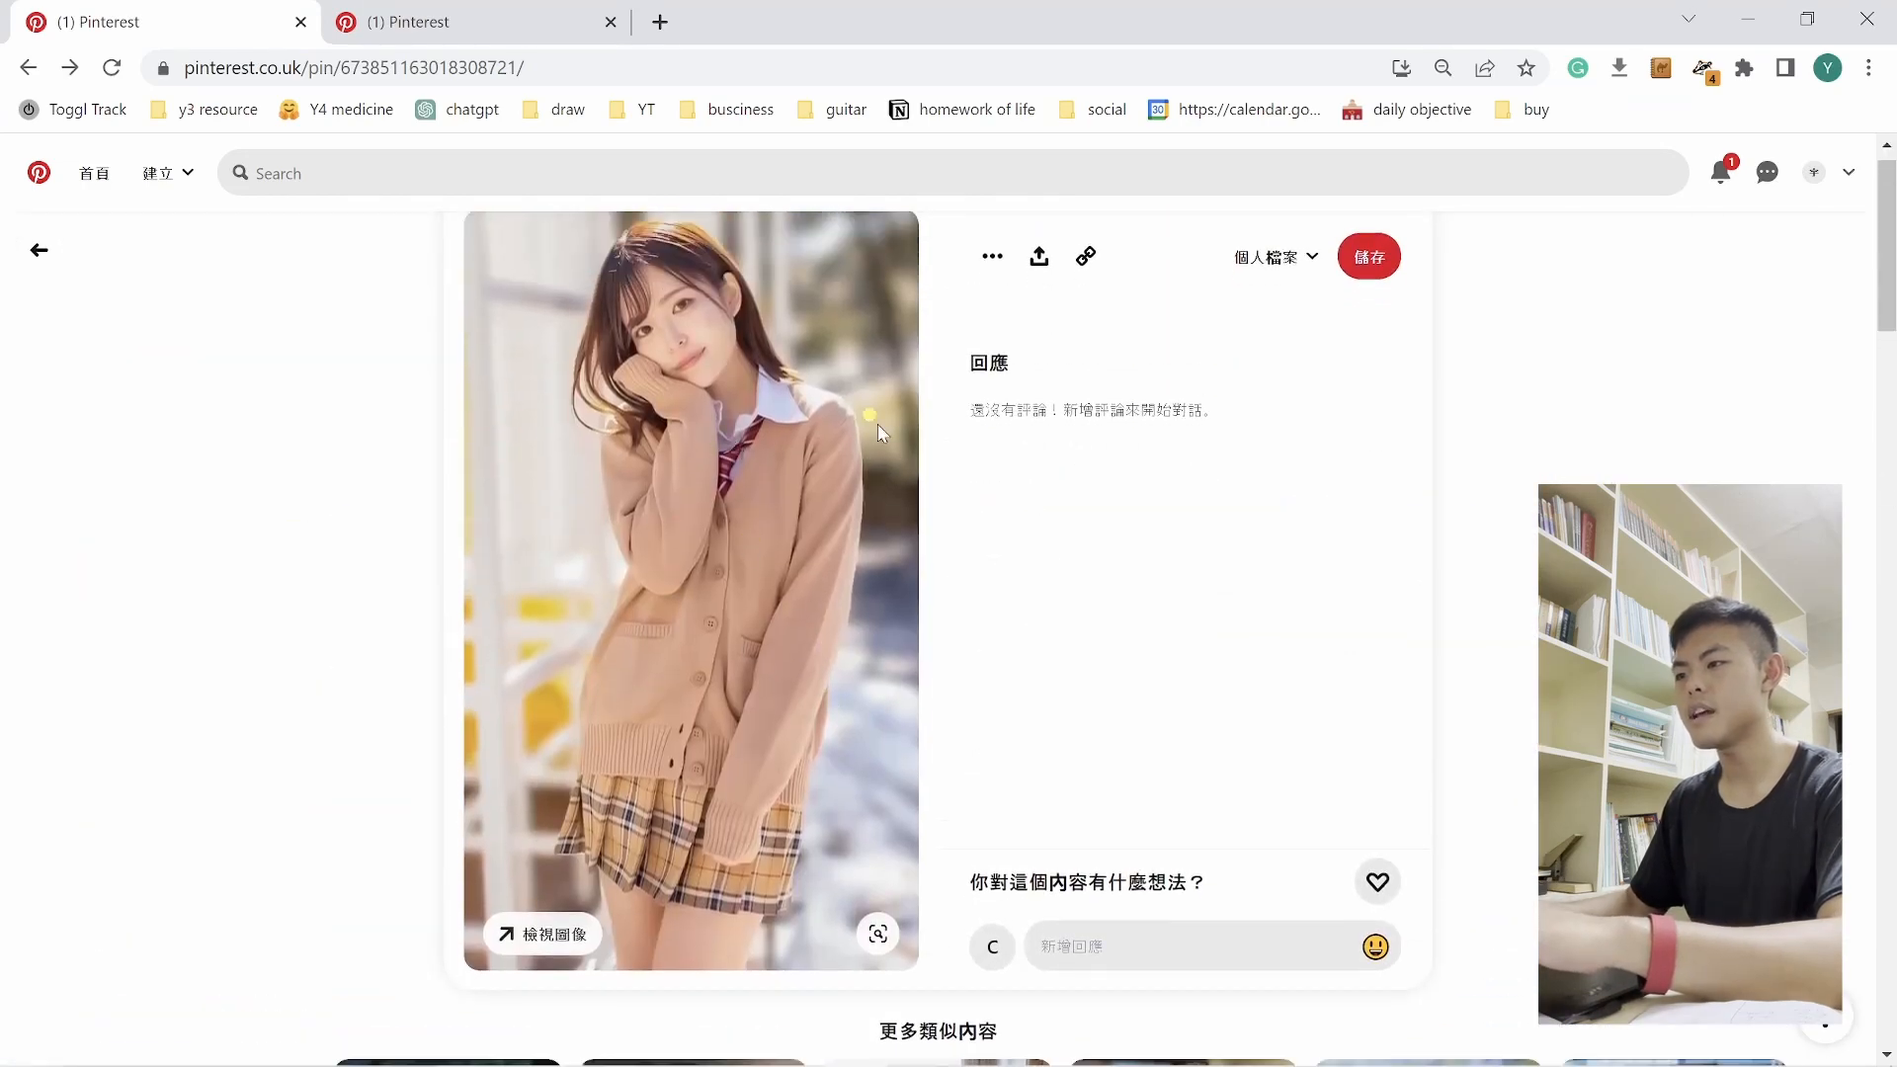
Copy the cardigan girl's photo from Pinterest and paste it into the 6 hair drawing document in Krita
right_click(697, 504)
click(753, 577)
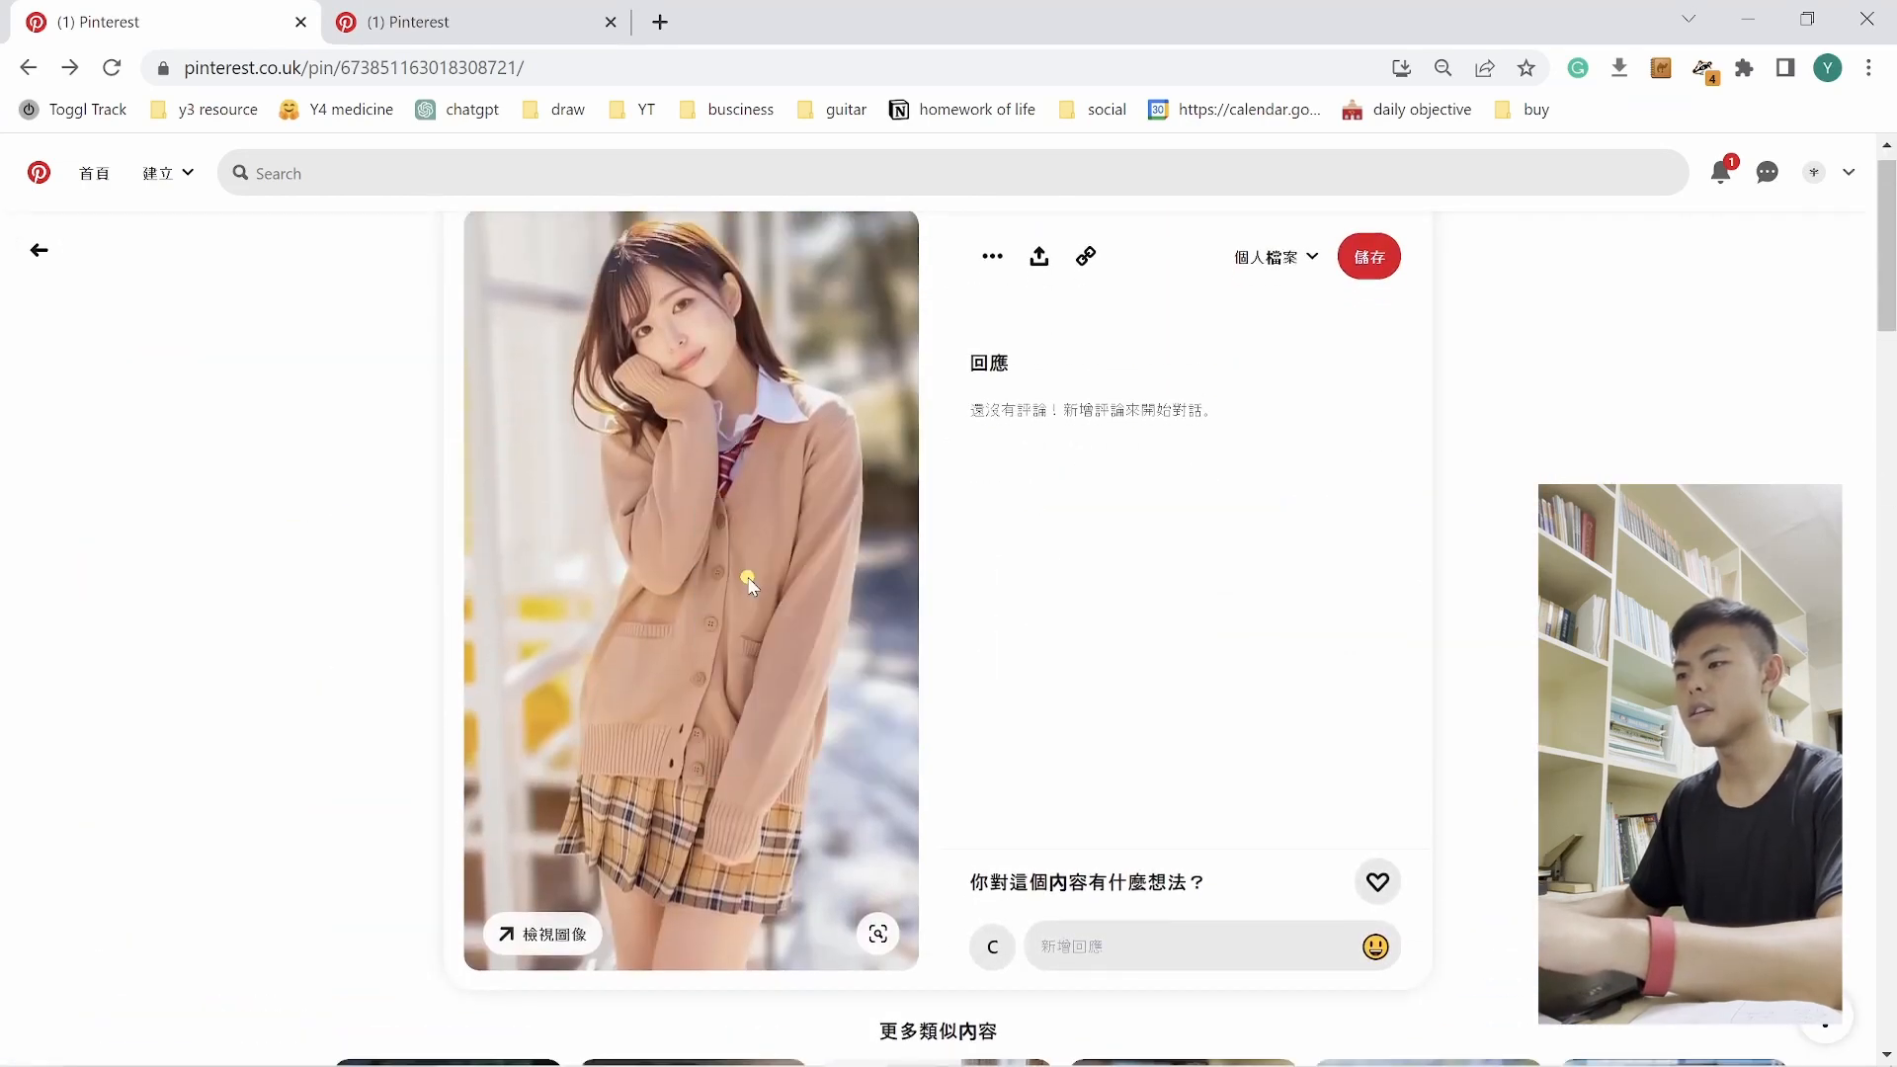
key(alt+Tab)
key(ctrl+v)
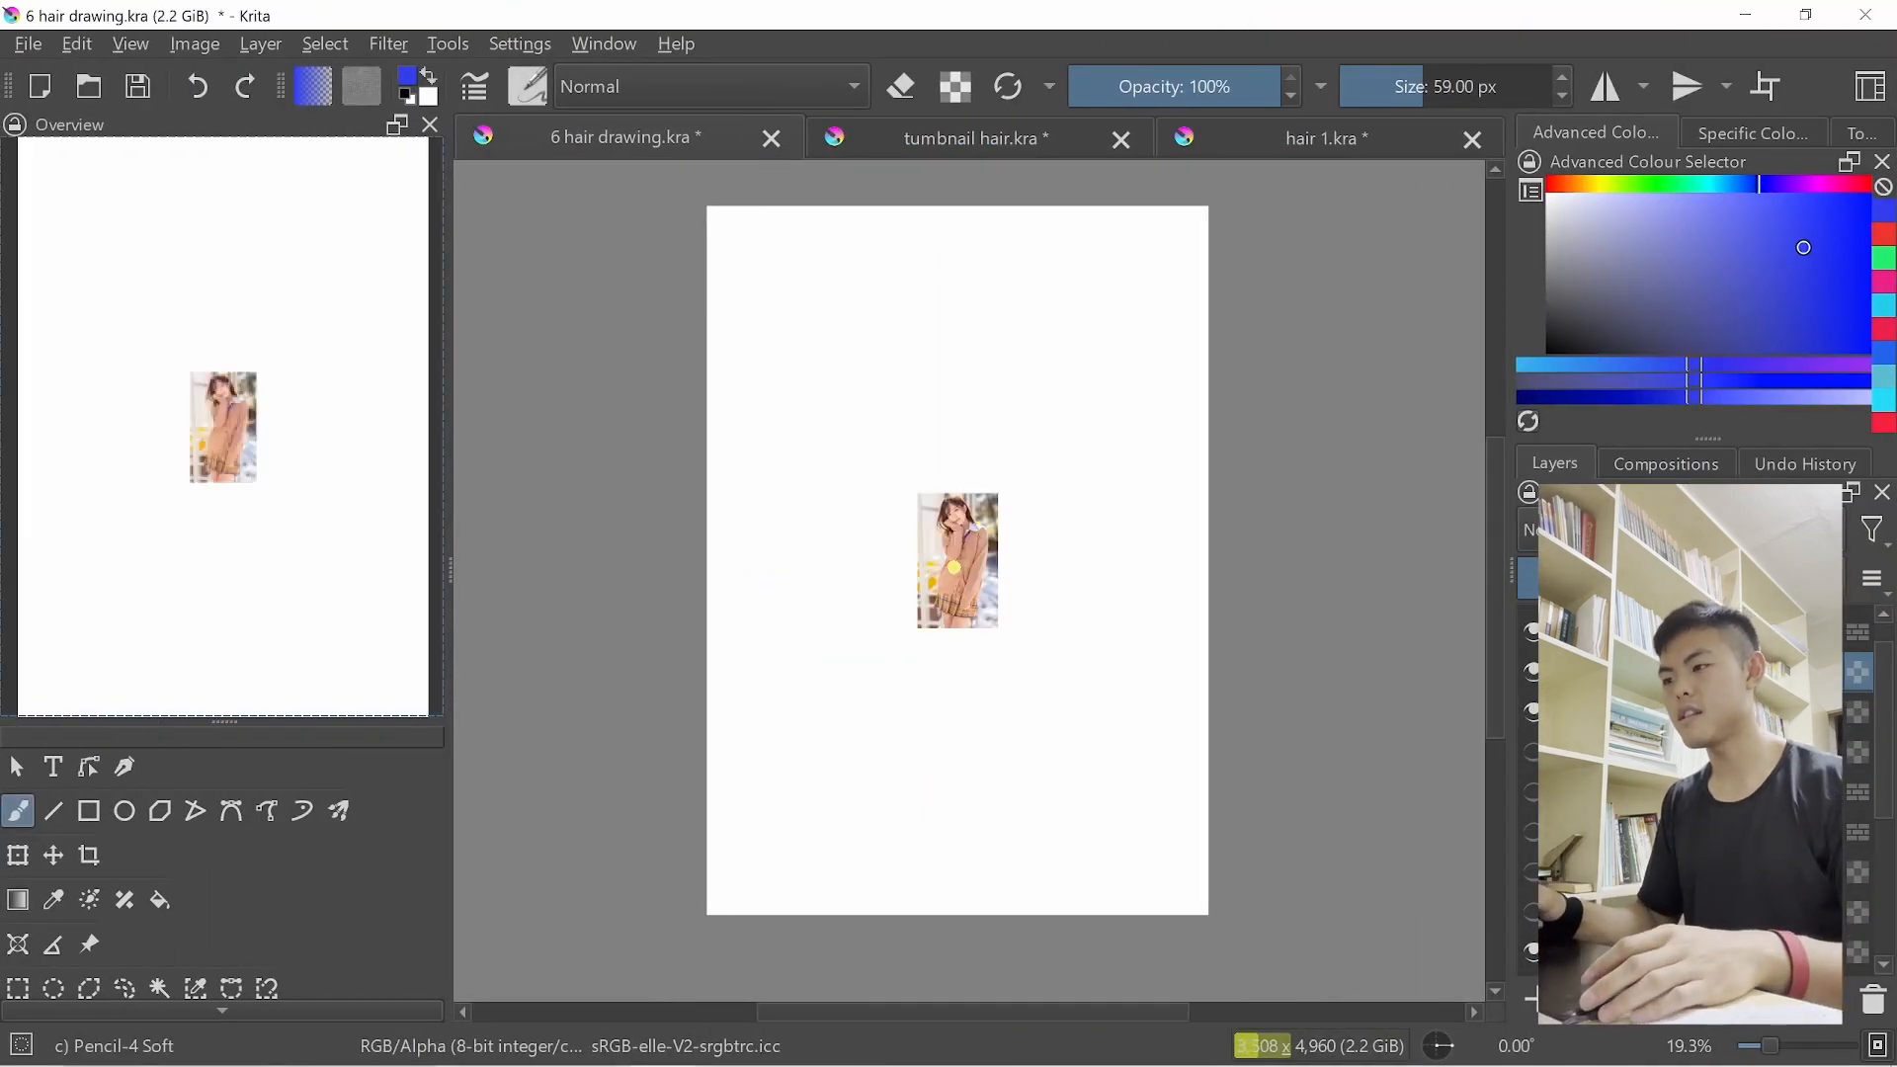
Enlarge the pasted photo, place it in the page's upper-left area and lower its layer opacity
key(ctrl+t)
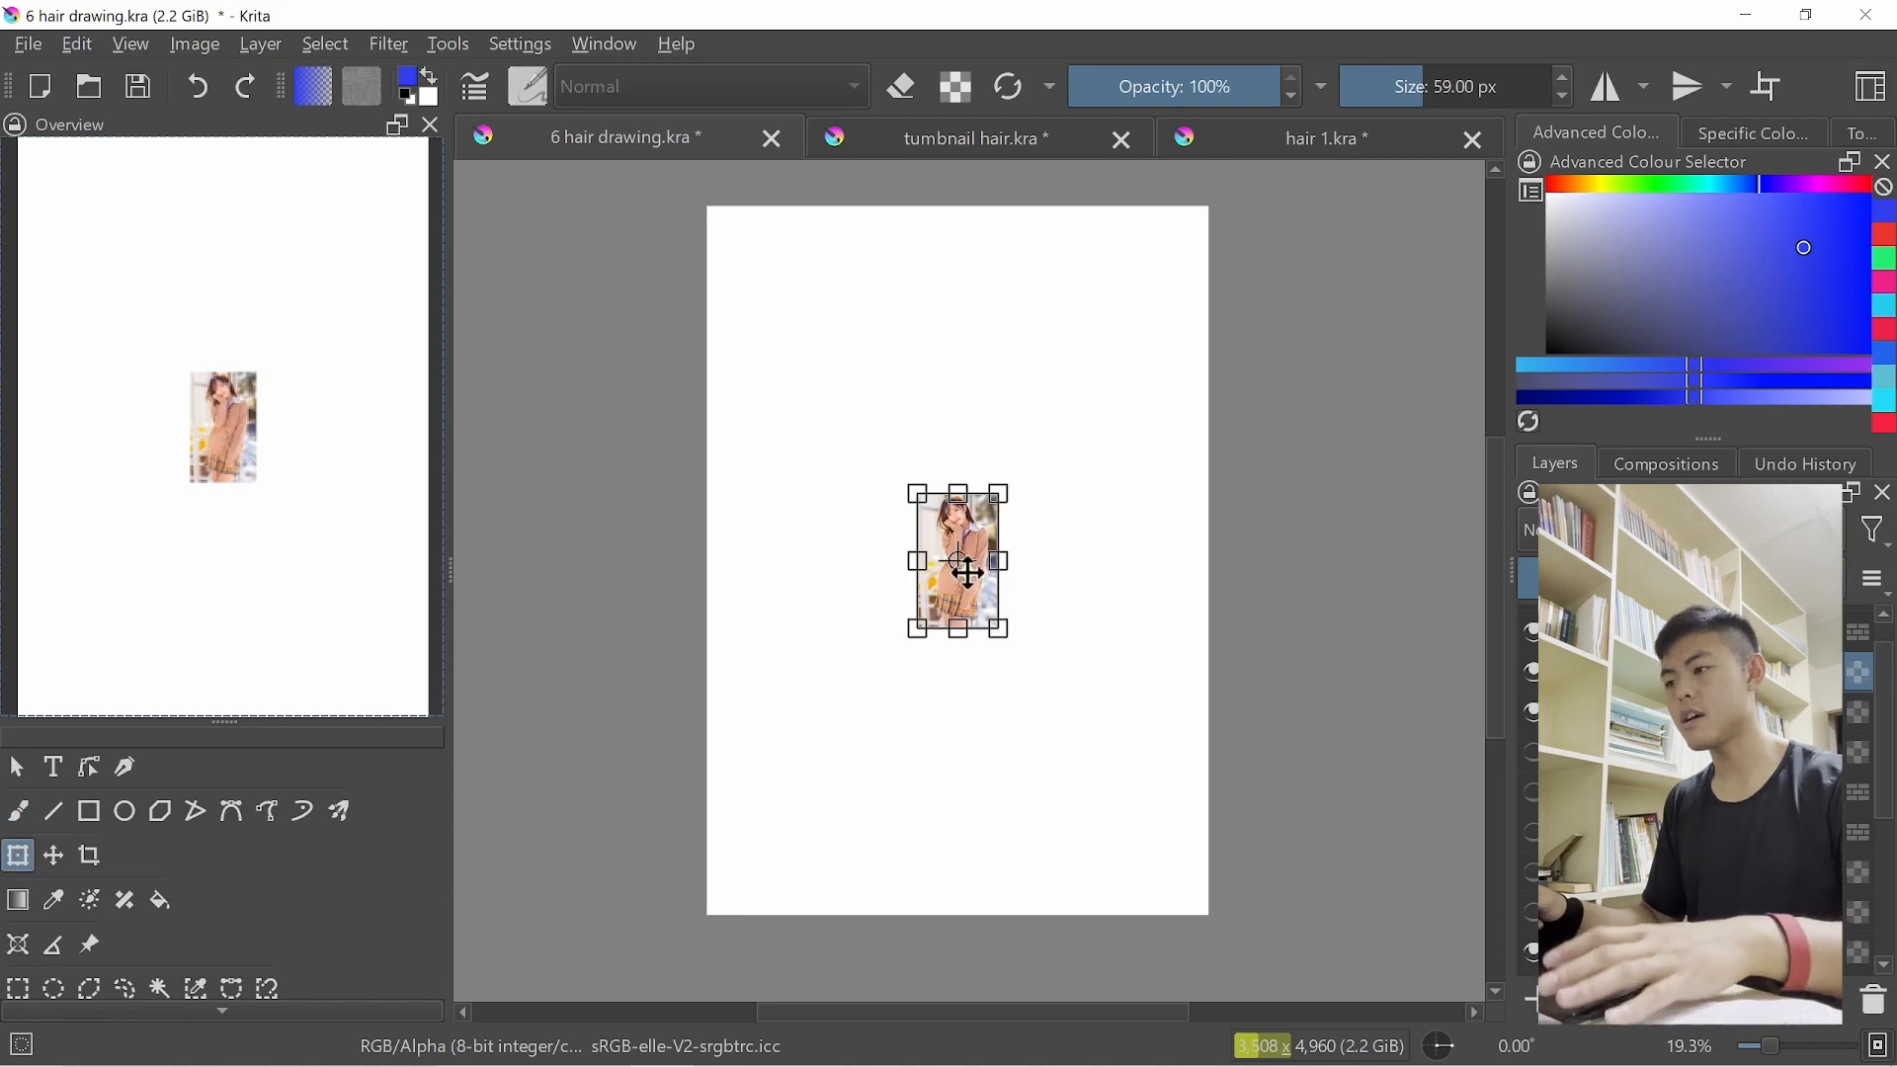
drag(957, 574, 751, 368)
drag(796, 432, 939, 677)
drag(868, 491, 893, 445)
key(Return)
key(b)
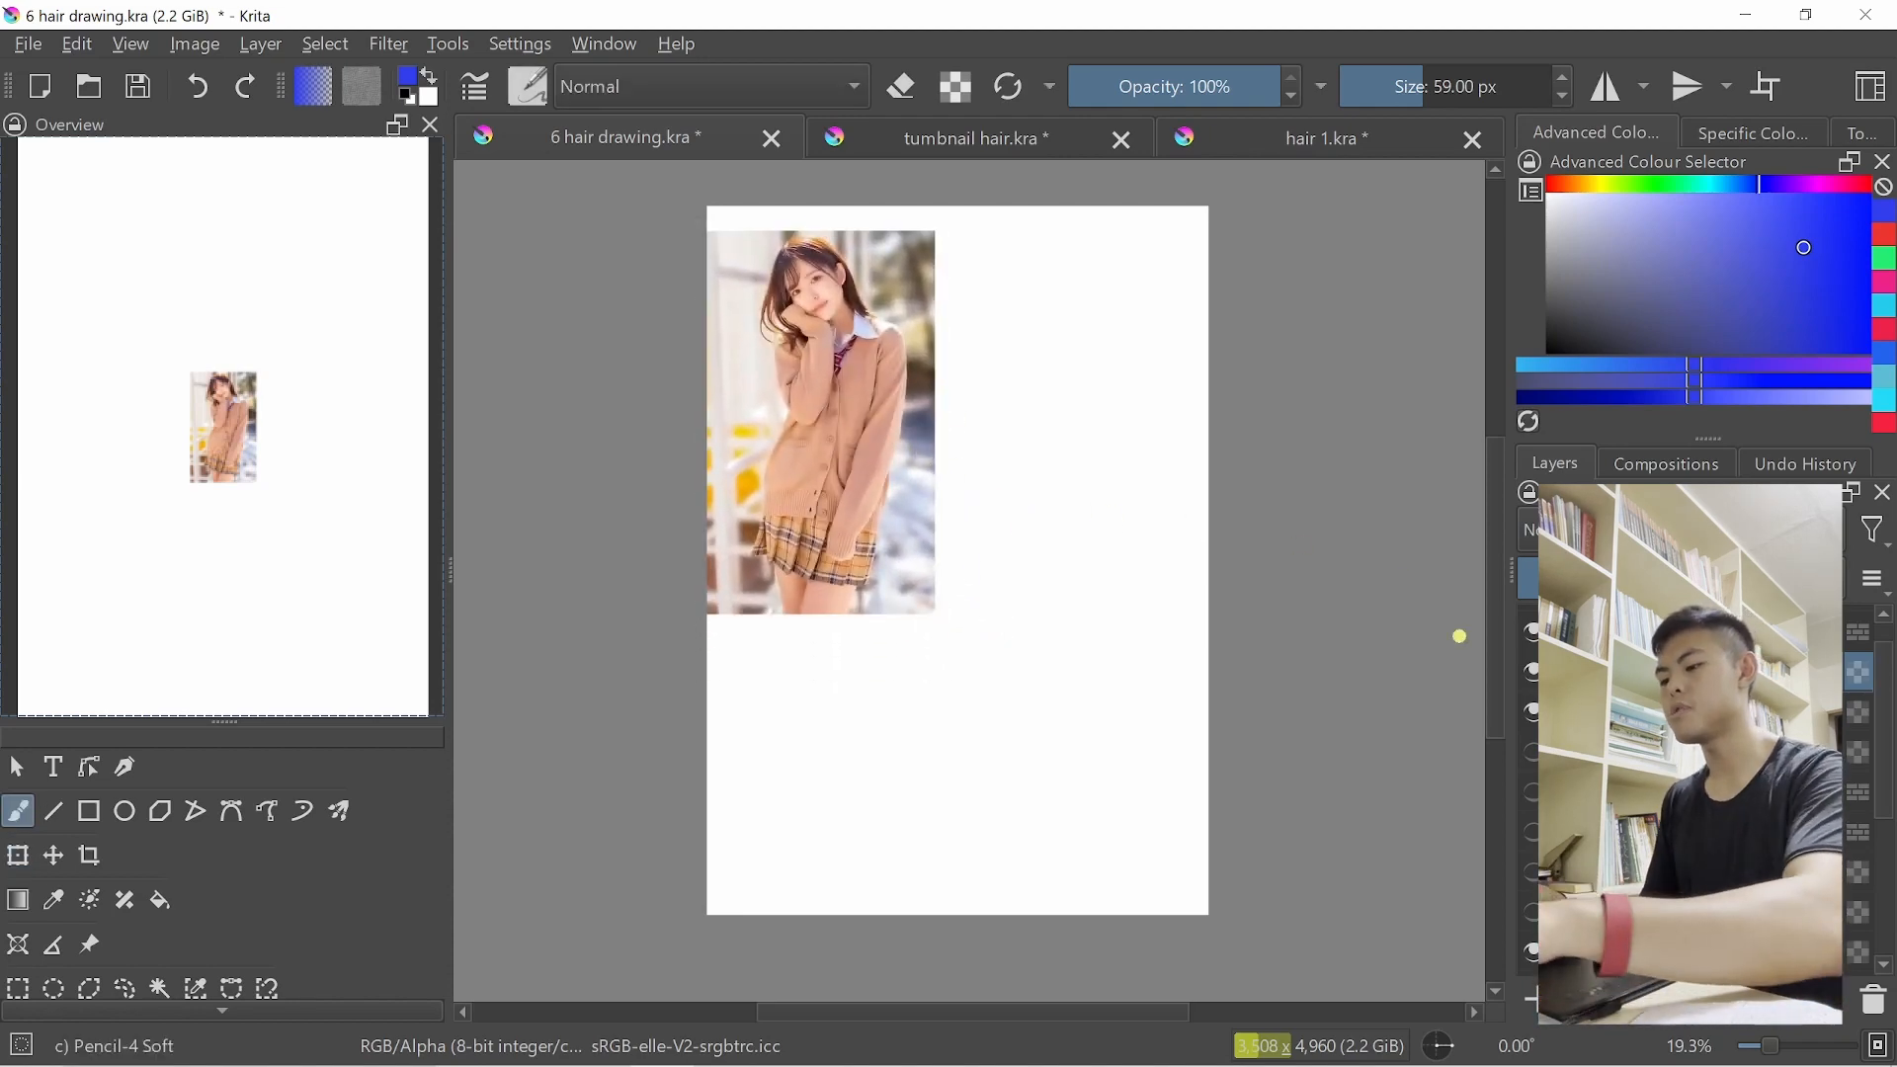
click(1672, 578)
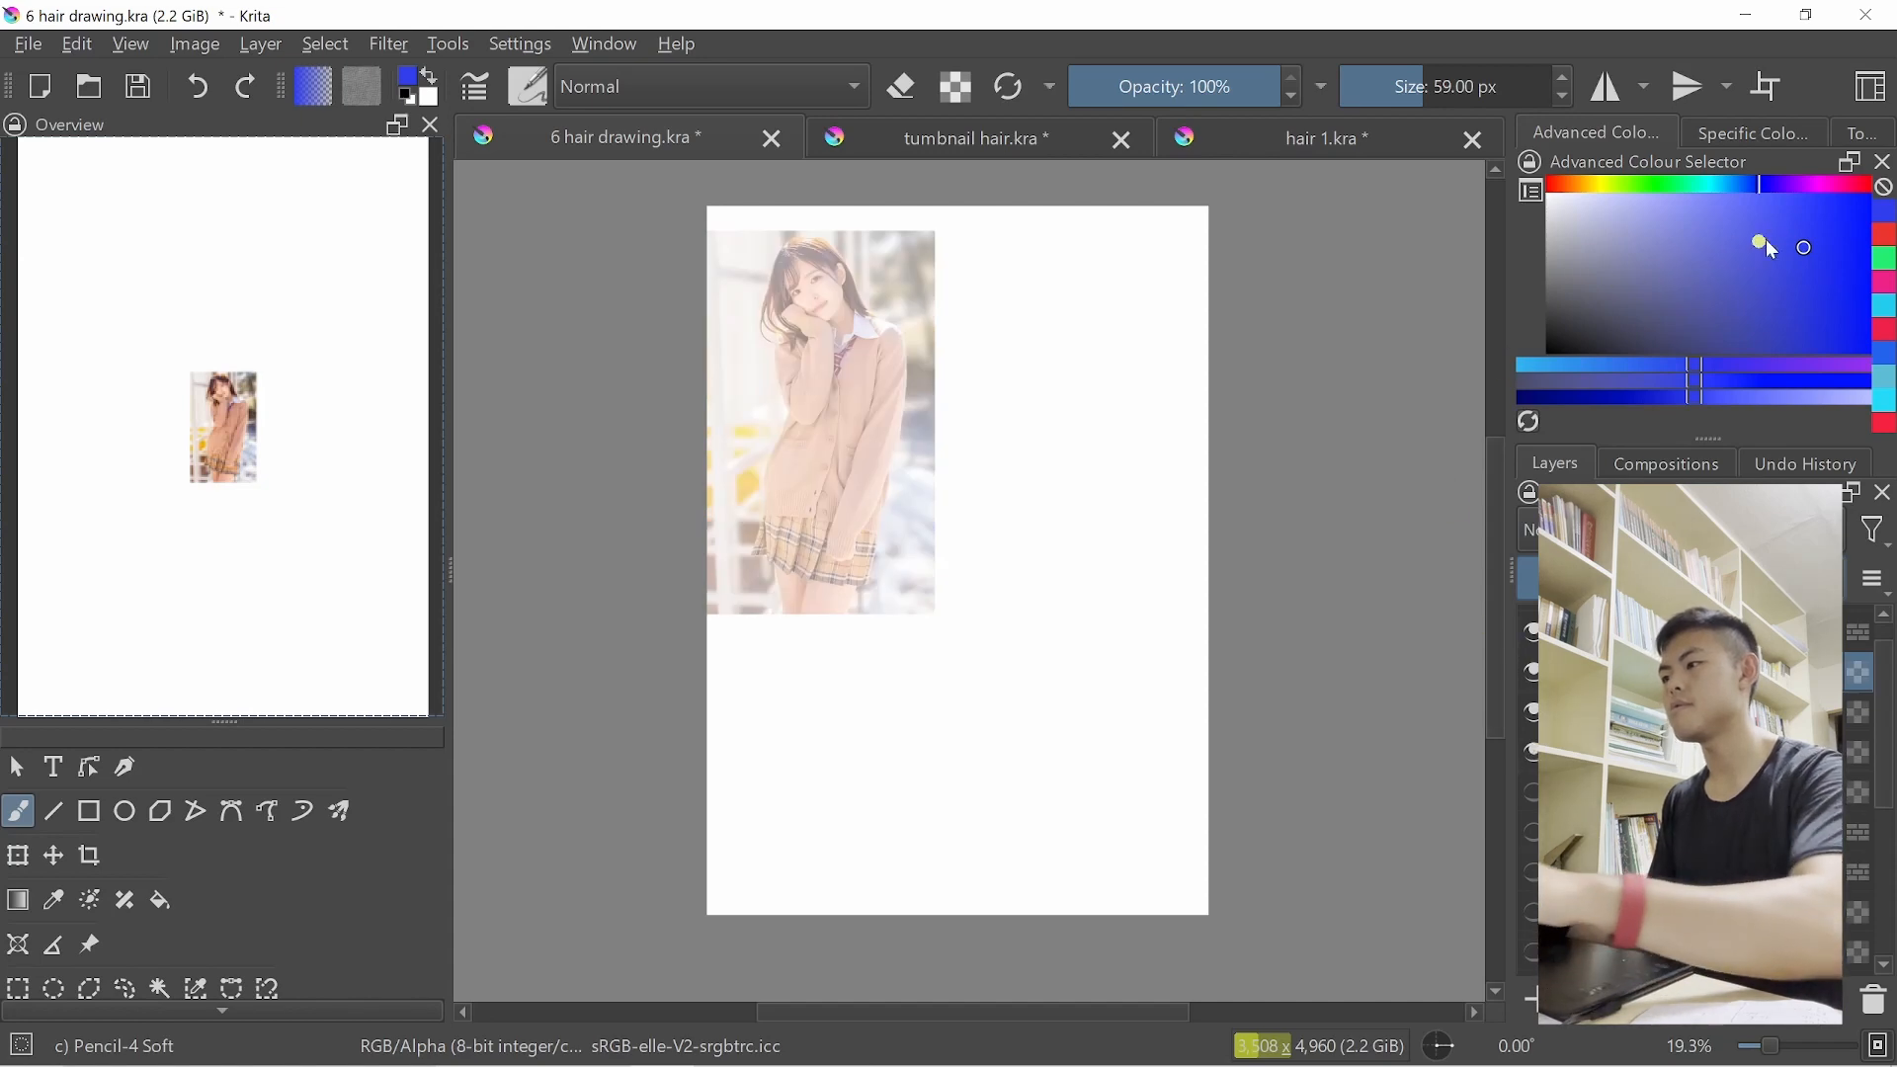
Block in a filled oval head and a tapered torso outline beside the photo with a 390 px brush
mouse_move(1008, 508)
mouse_down()
mouse_move(970, 520)
mouse_move(991, 487)
mouse_move(956, 500)
mouse_up()
mouse_move(982, 354)
mouse_down()
mouse_move(995, 305)
mouse_move(988, 326)
mouse_up()
drag(957, 415, 1049, 450)
drag(1062, 468, 993, 659)
key(ctrl+z)
mouse_move(927, 451)
mouse_down()
mouse_move(950, 630)
mouse_move(1000, 638)
mouse_move(1046, 786)
mouse_up()
key(ctrl+z)
key(ctrl+z)
drag(1024, 660, 1047, 788)
key(ctrl+z)
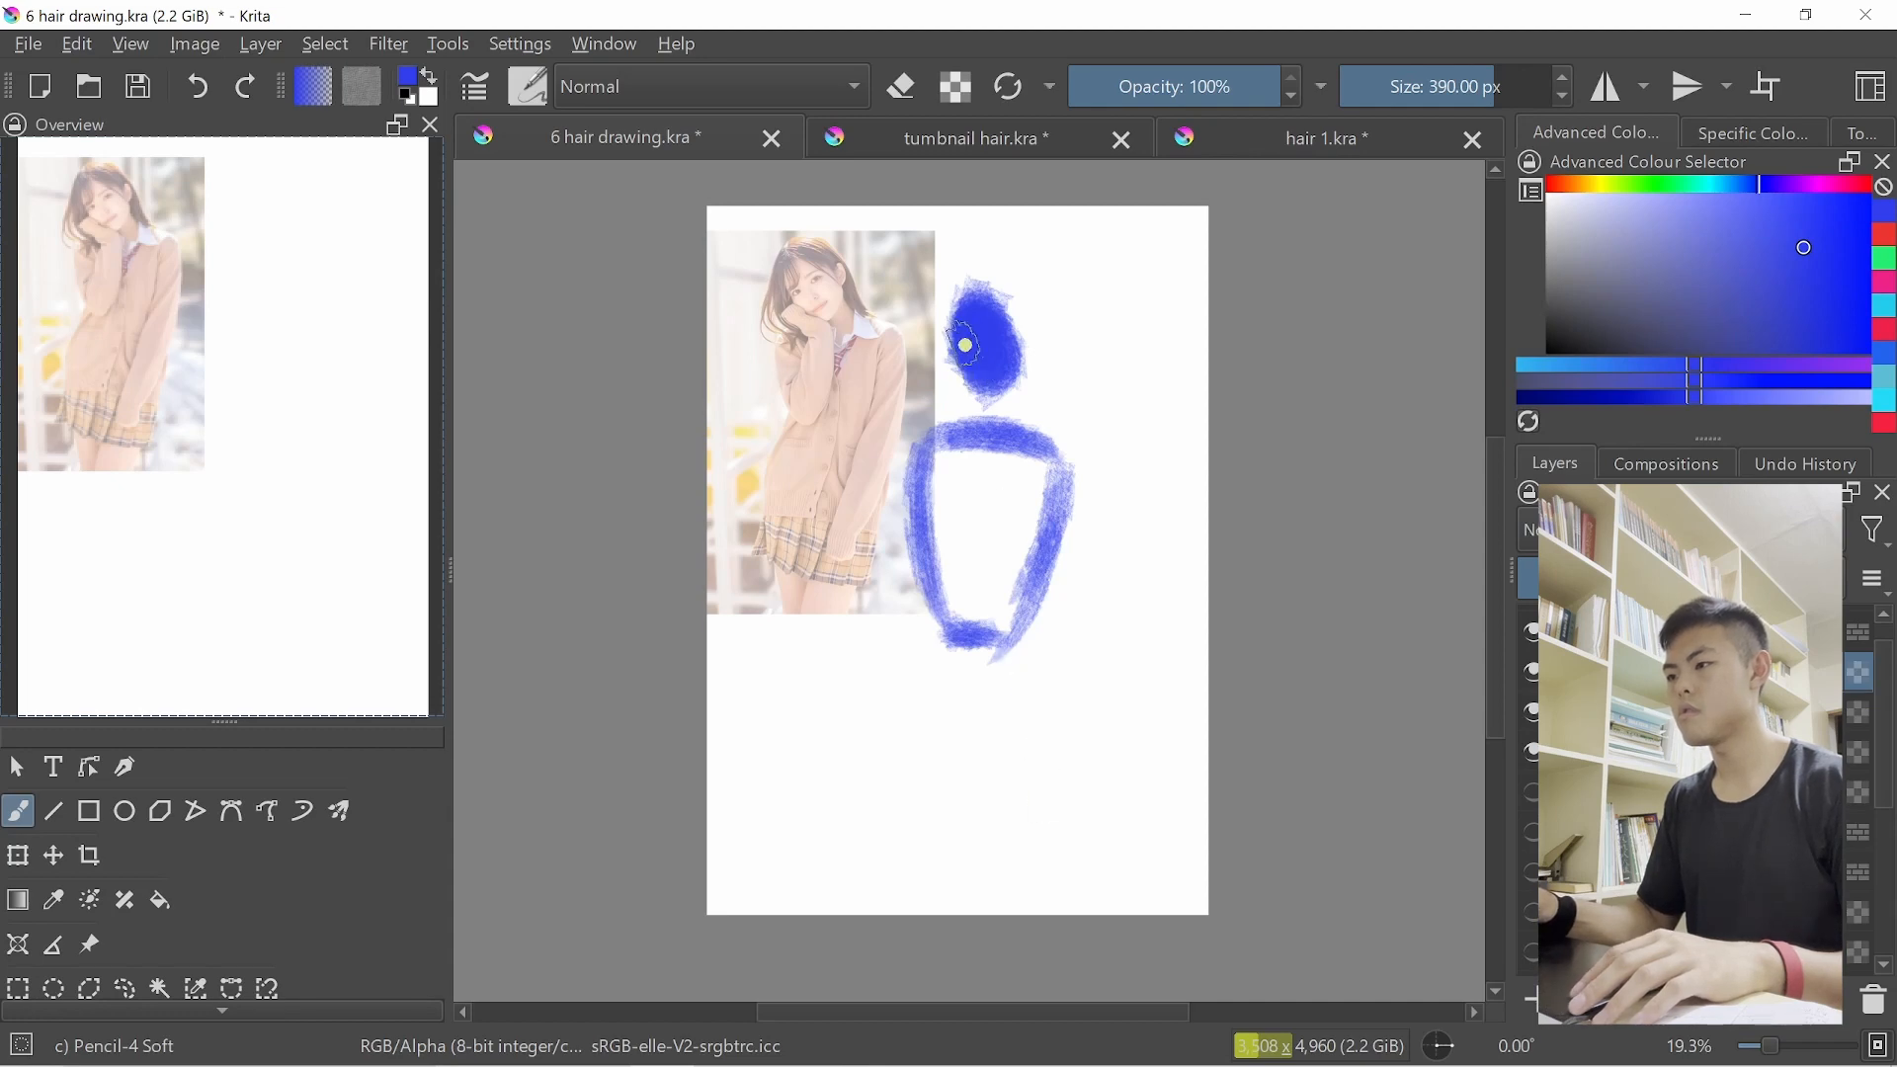
Widen the filled head shape and connect it to the shoulders with a neck
mouse_move(970, 326)
mouse_down()
mouse_move(965, 374)
mouse_move(946, 299)
mouse_move(978, 322)
mouse_up()
mouse_move(982, 391)
mouse_down()
mouse_move(984, 423)
mouse_move(1010, 428)
mouse_up()
drag(956, 317, 956, 322)
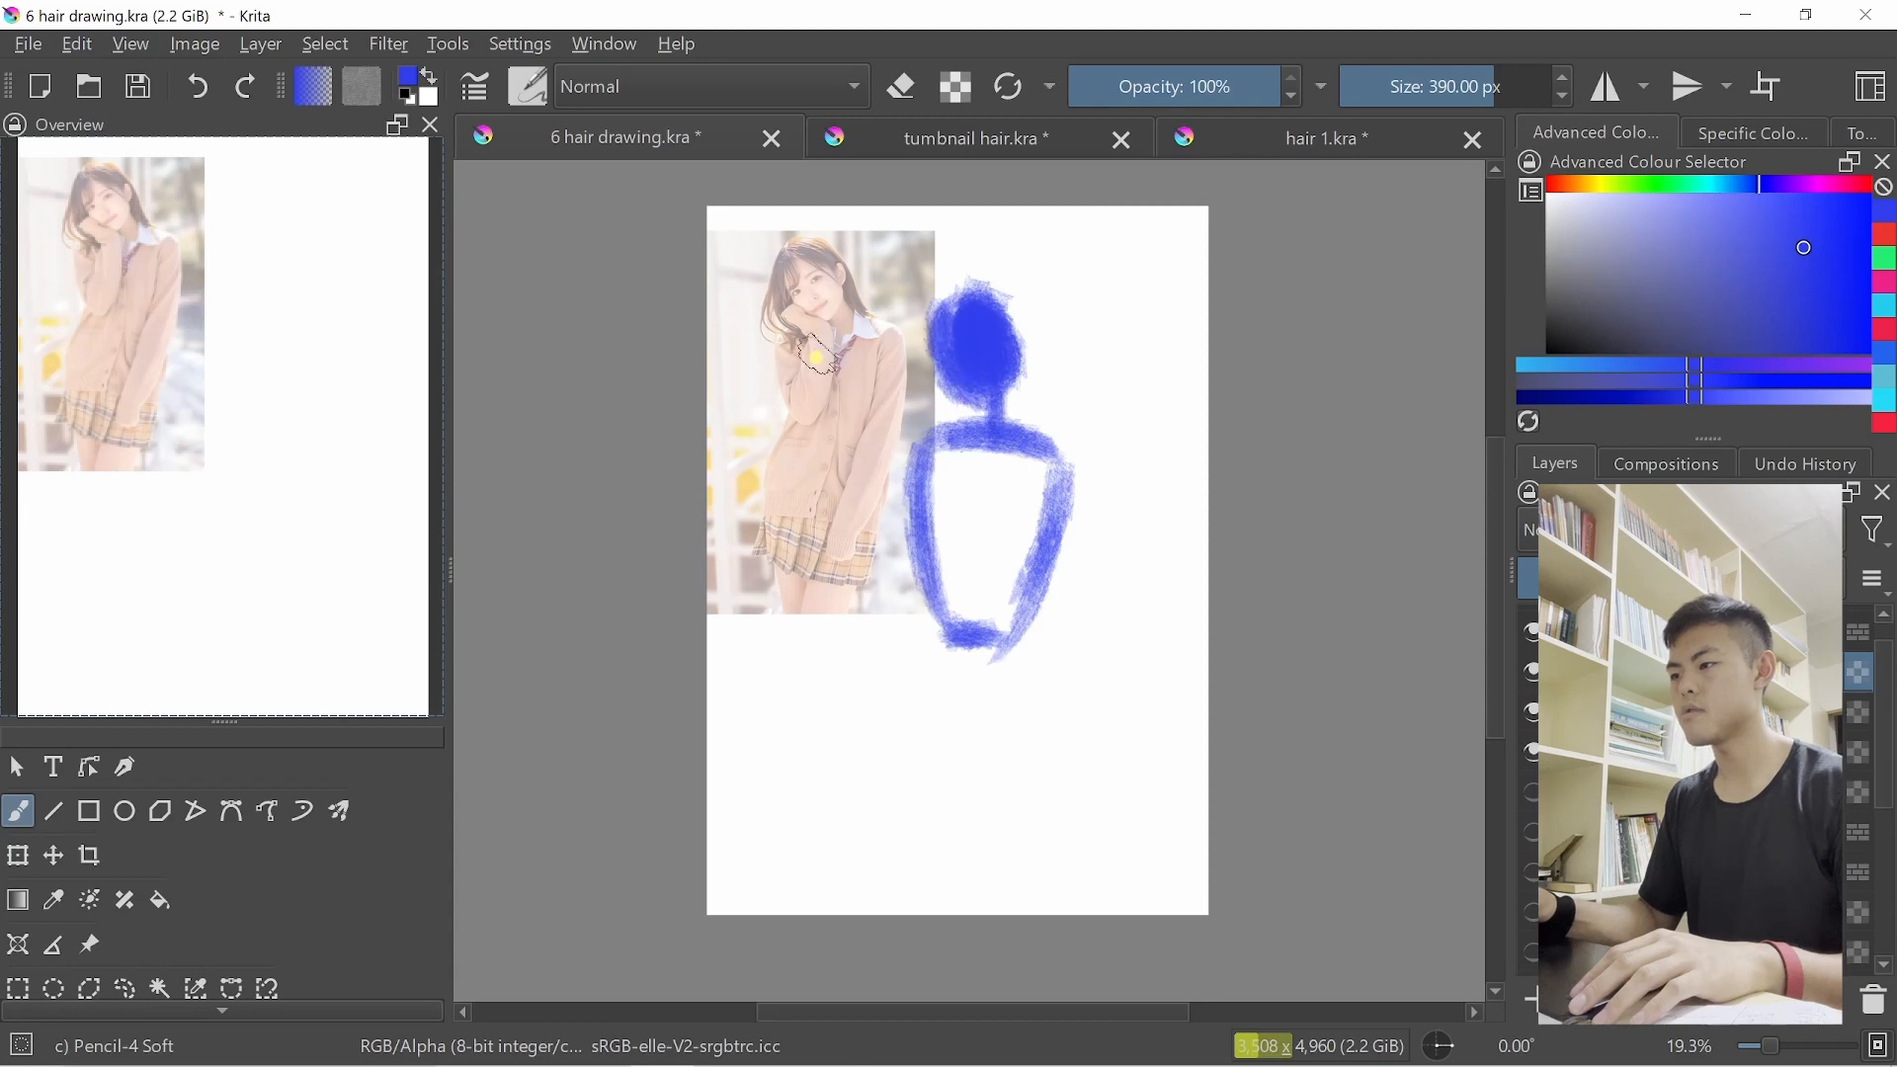
Draw the flared hip shape below the torso and rough in both thighs down to the page's lower edge
drag(840, 492, 852, 649)
drag(1037, 533, 978, 660)
mouse_move(915, 472)
mouse_down()
mouse_move(929, 632)
mouse_move(890, 772)
mouse_move(993, 788)
mouse_up()
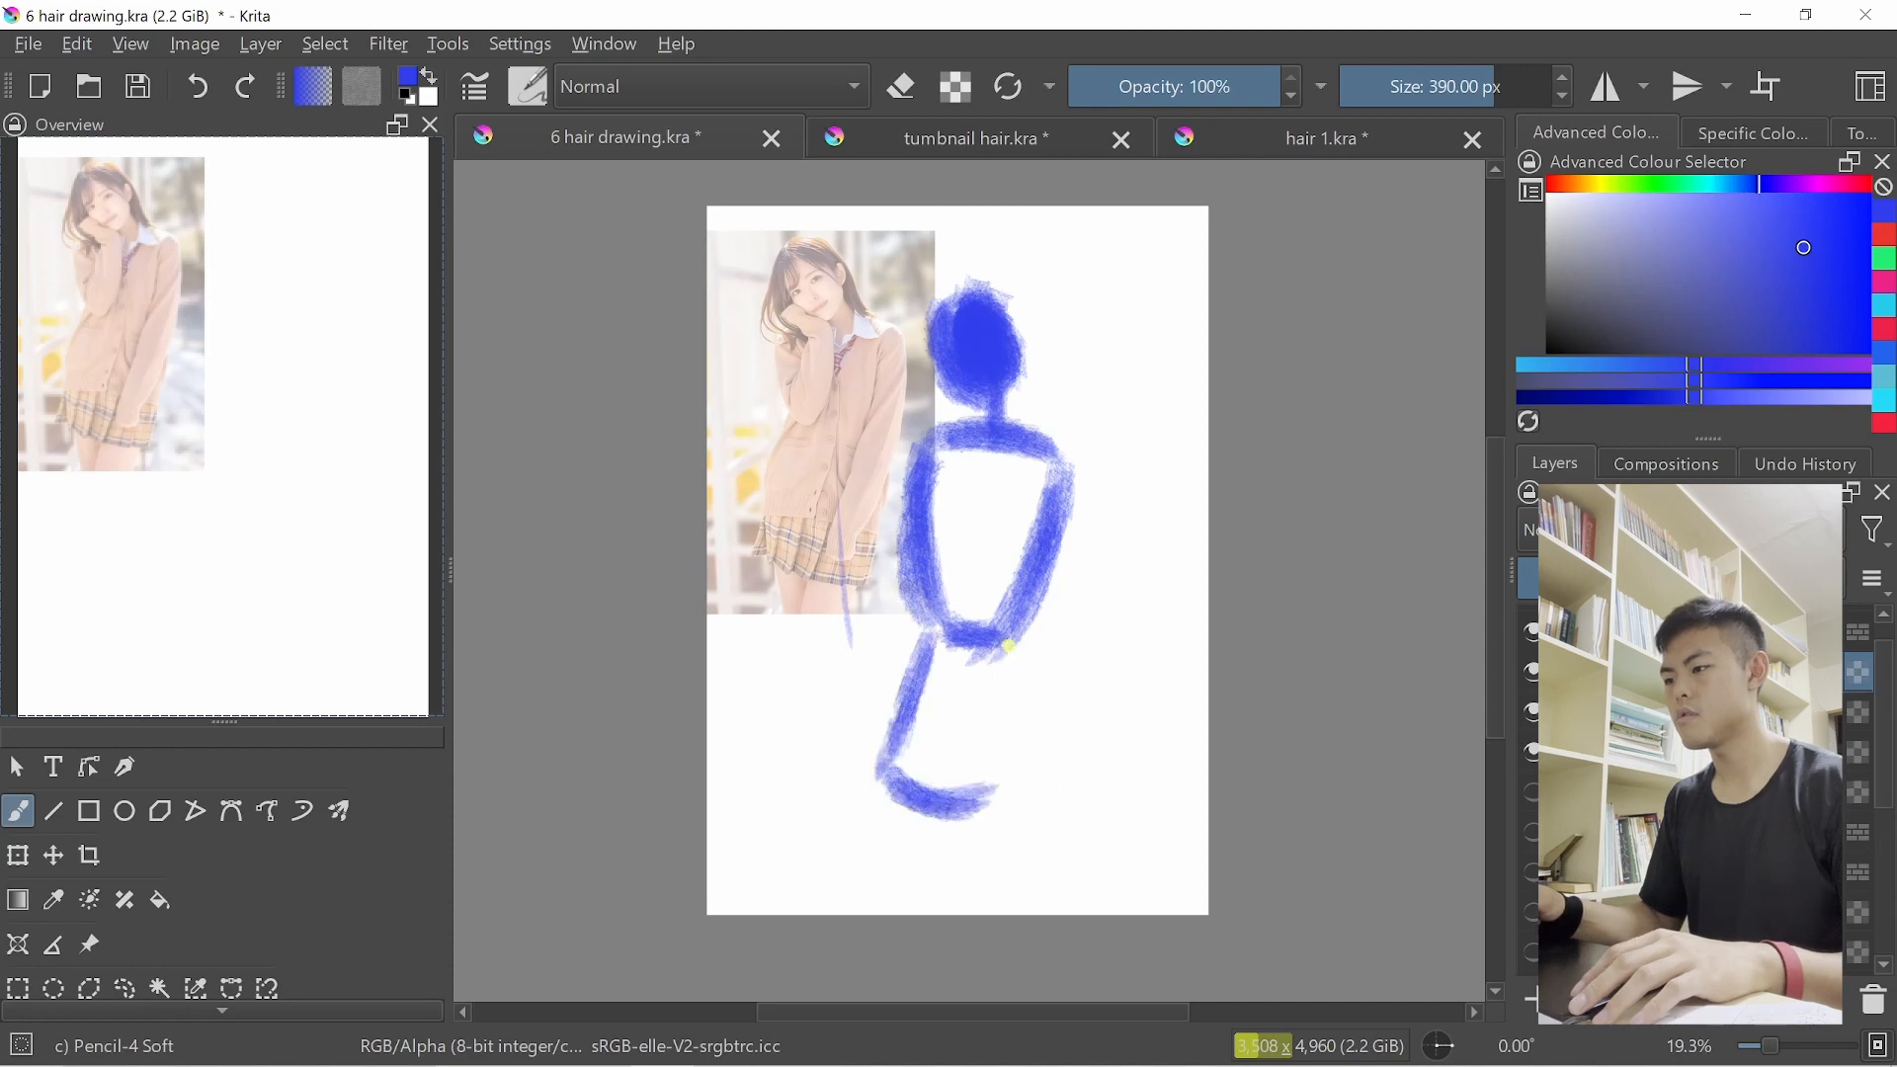
mouse_move(1008, 645)
mouse_down()
mouse_move(973, 816)
mouse_move(944, 820)
mouse_move(1018, 907)
mouse_up()
key(ctrl+z)
key(ctrl+z)
mouse_move(1028, 806)
mouse_down()
mouse_move(1022, 894)
mouse_move(994, 911)
mouse_up()
drag(1028, 798, 1000, 911)
drag(904, 790, 961, 914)
drag(1022, 787, 966, 909)
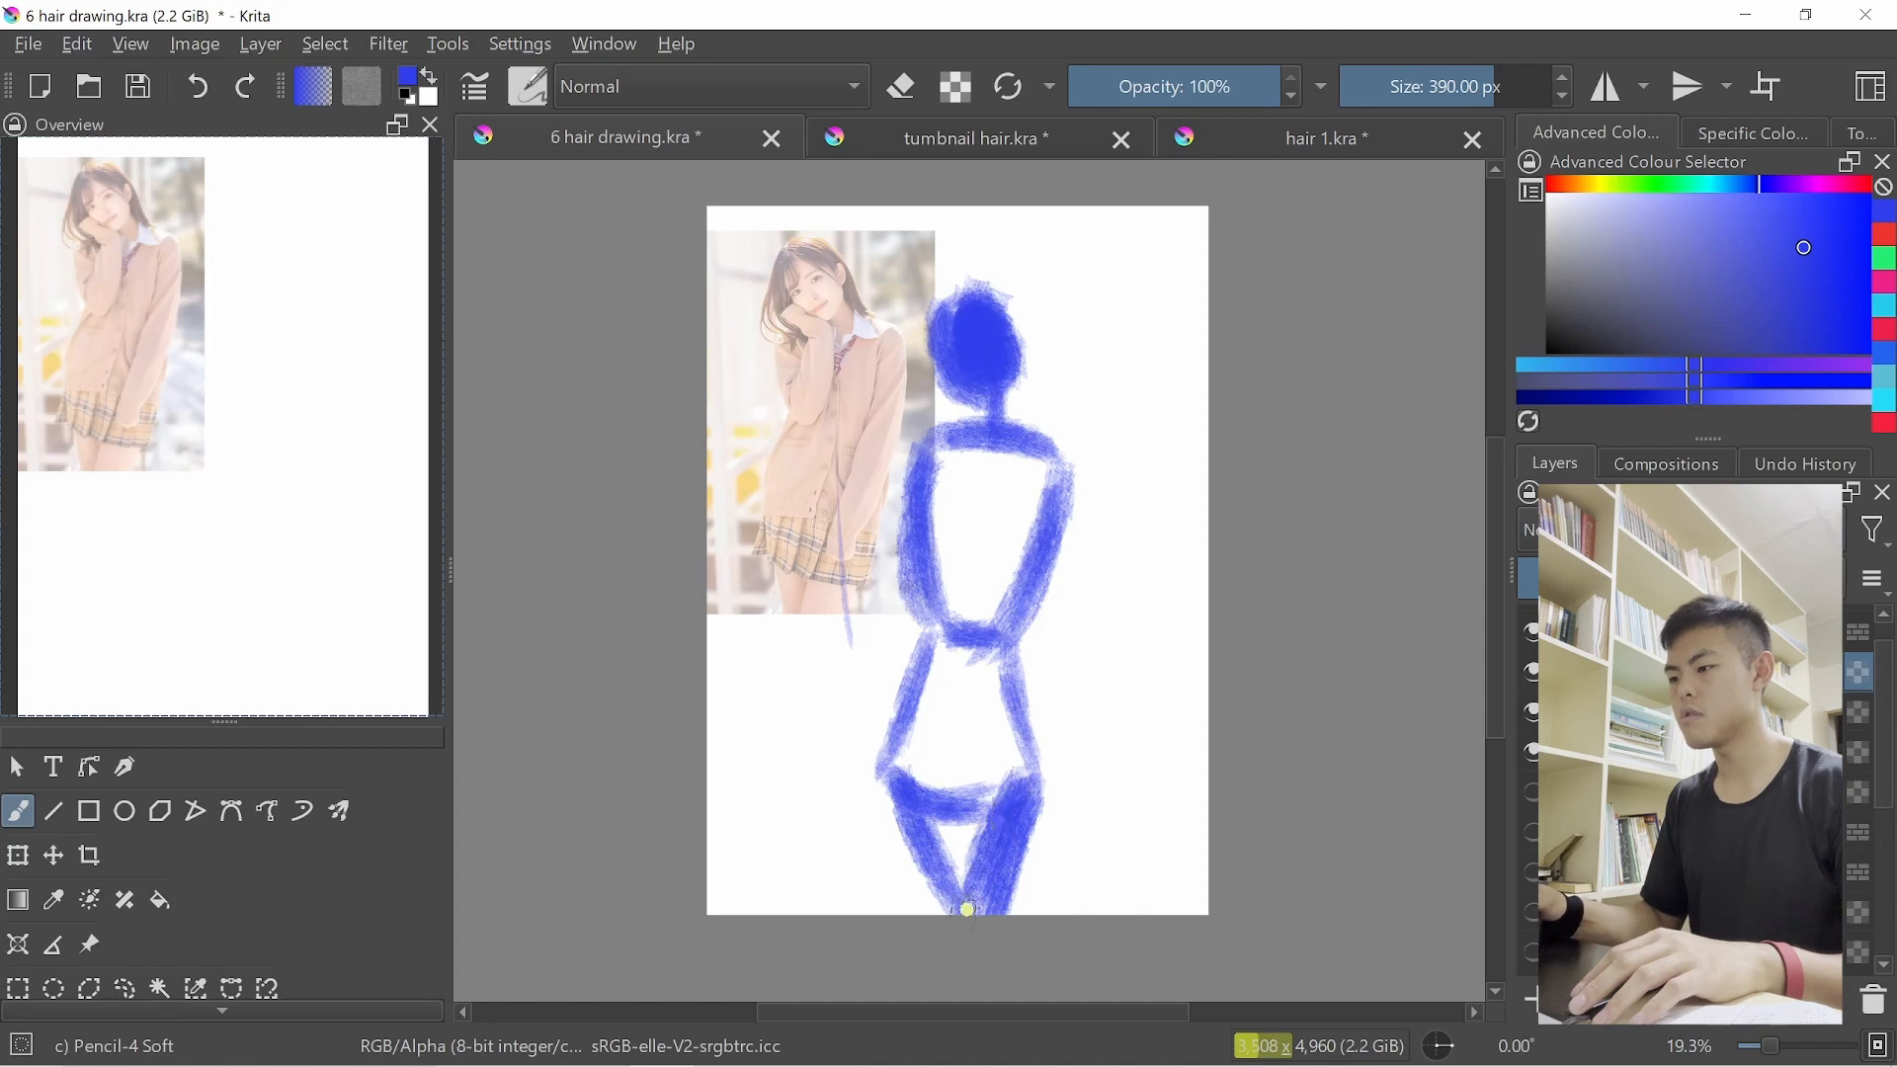
Add the two arms, one bent up toward the face and one reaching down across the hips
drag(937, 456, 923, 568)
mouse_move(937, 405)
mouse_down()
mouse_move(934, 464)
mouse_move(973, 460)
mouse_move(961, 429)
mouse_move(978, 460)
mouse_move(938, 755)
mouse_up()
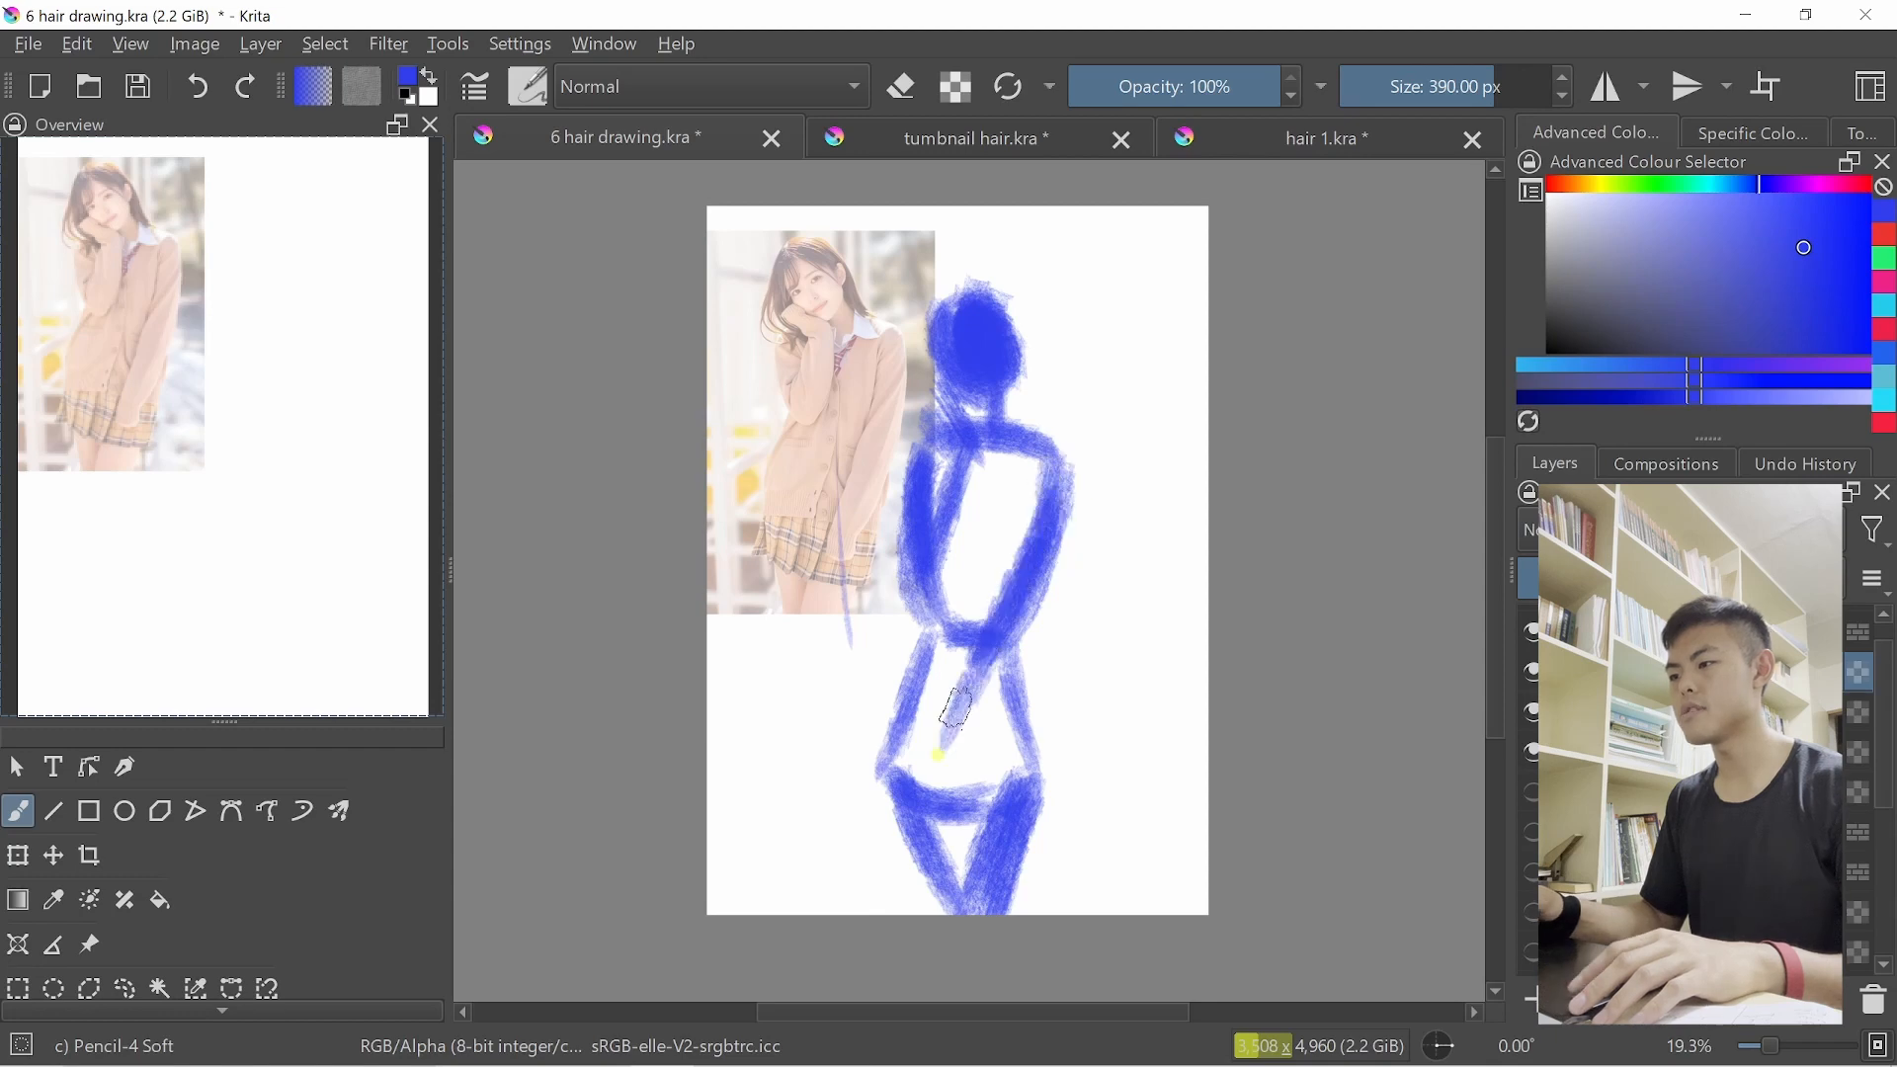
drag(1040, 553, 969, 734)
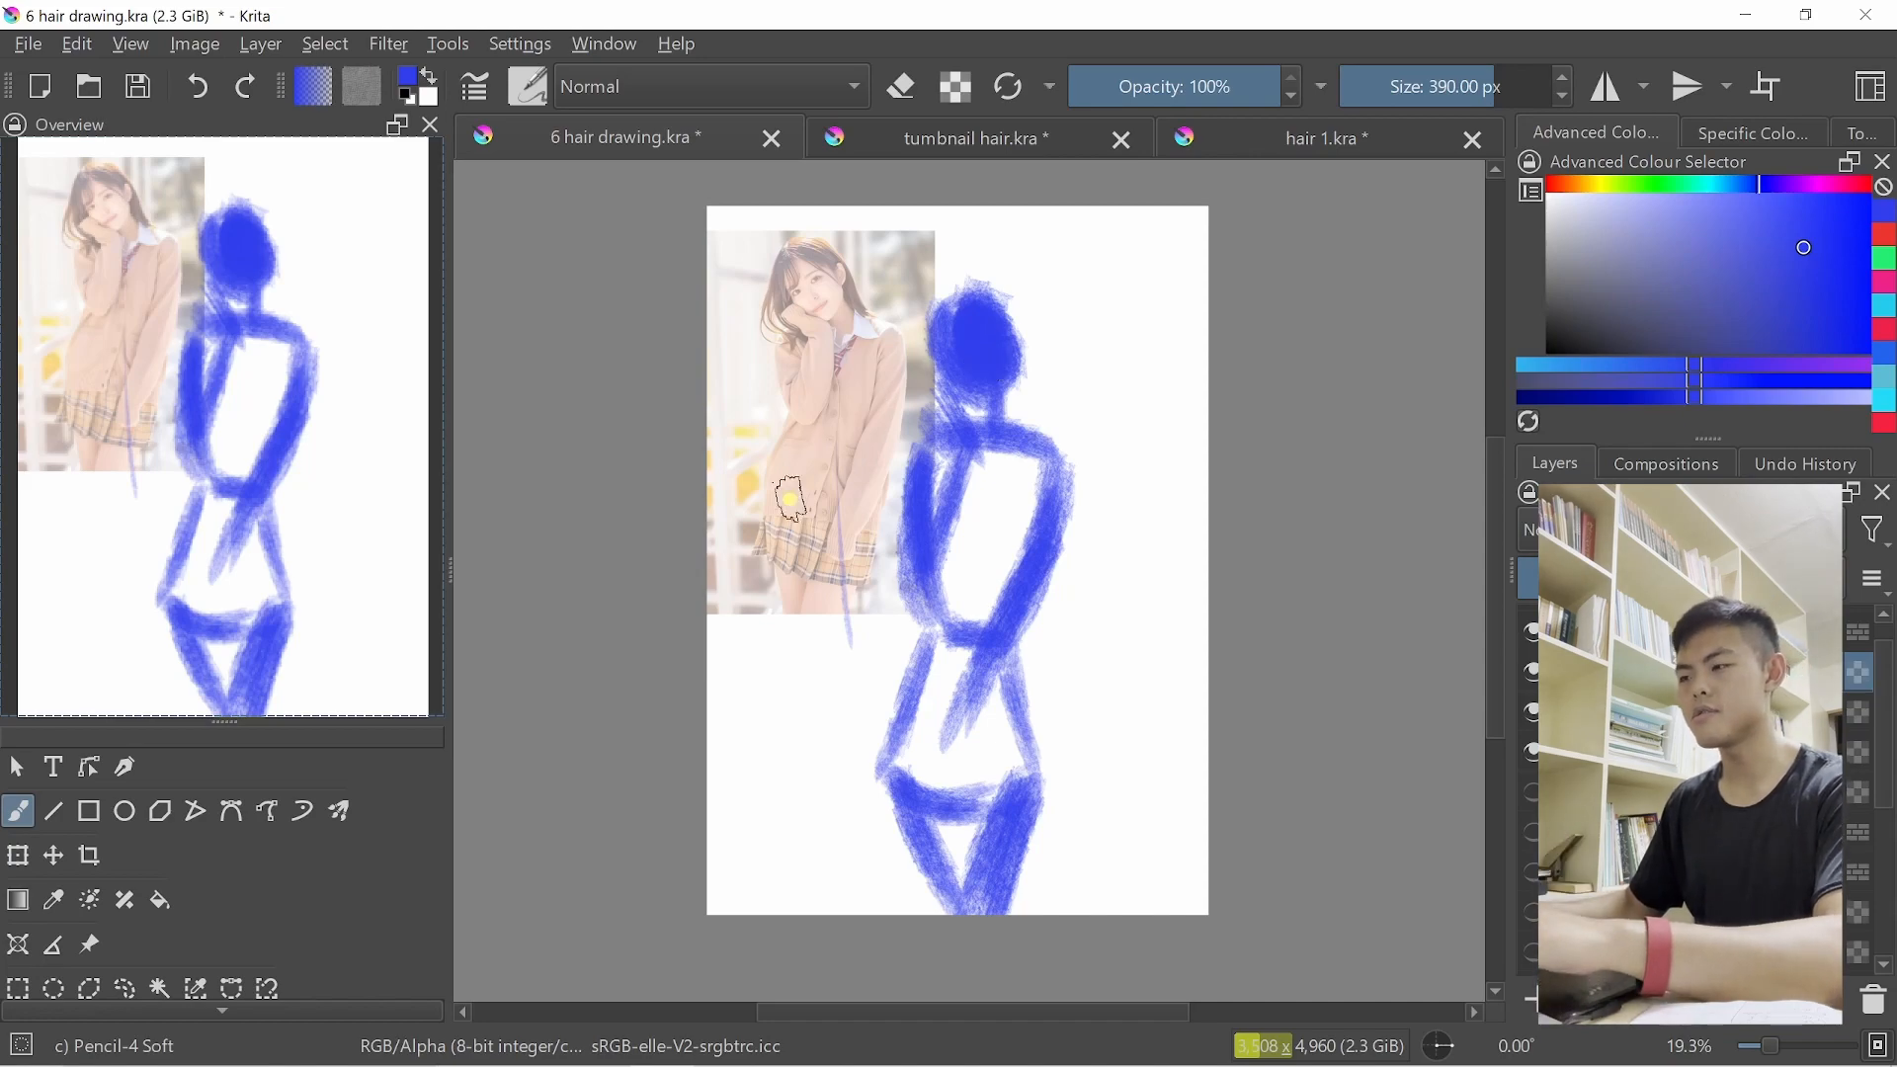
Switch to the browser's second Pinterest page, browse the similar anime illustrations, and examine the featured black-haired girl's hair up close
key(alt+Tab)
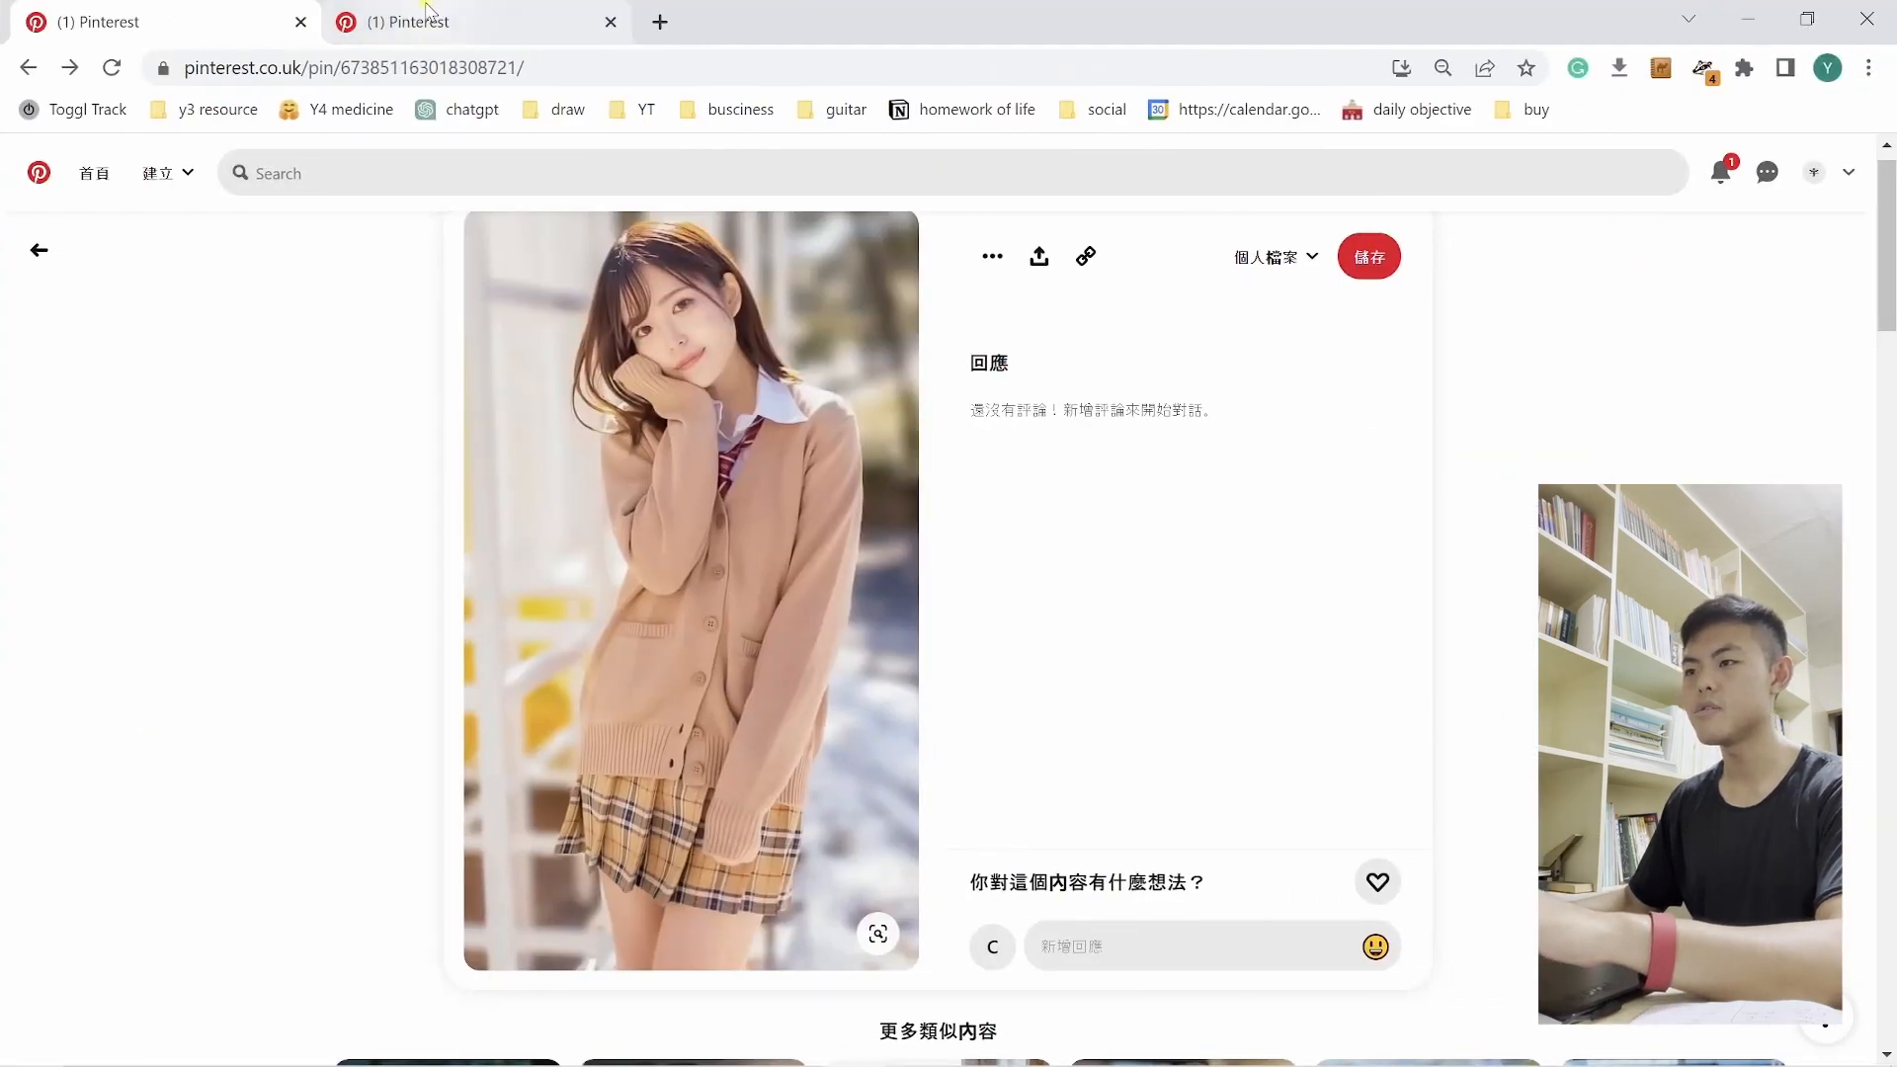
click(455, 27)
scroll(689, 520, down, 8)
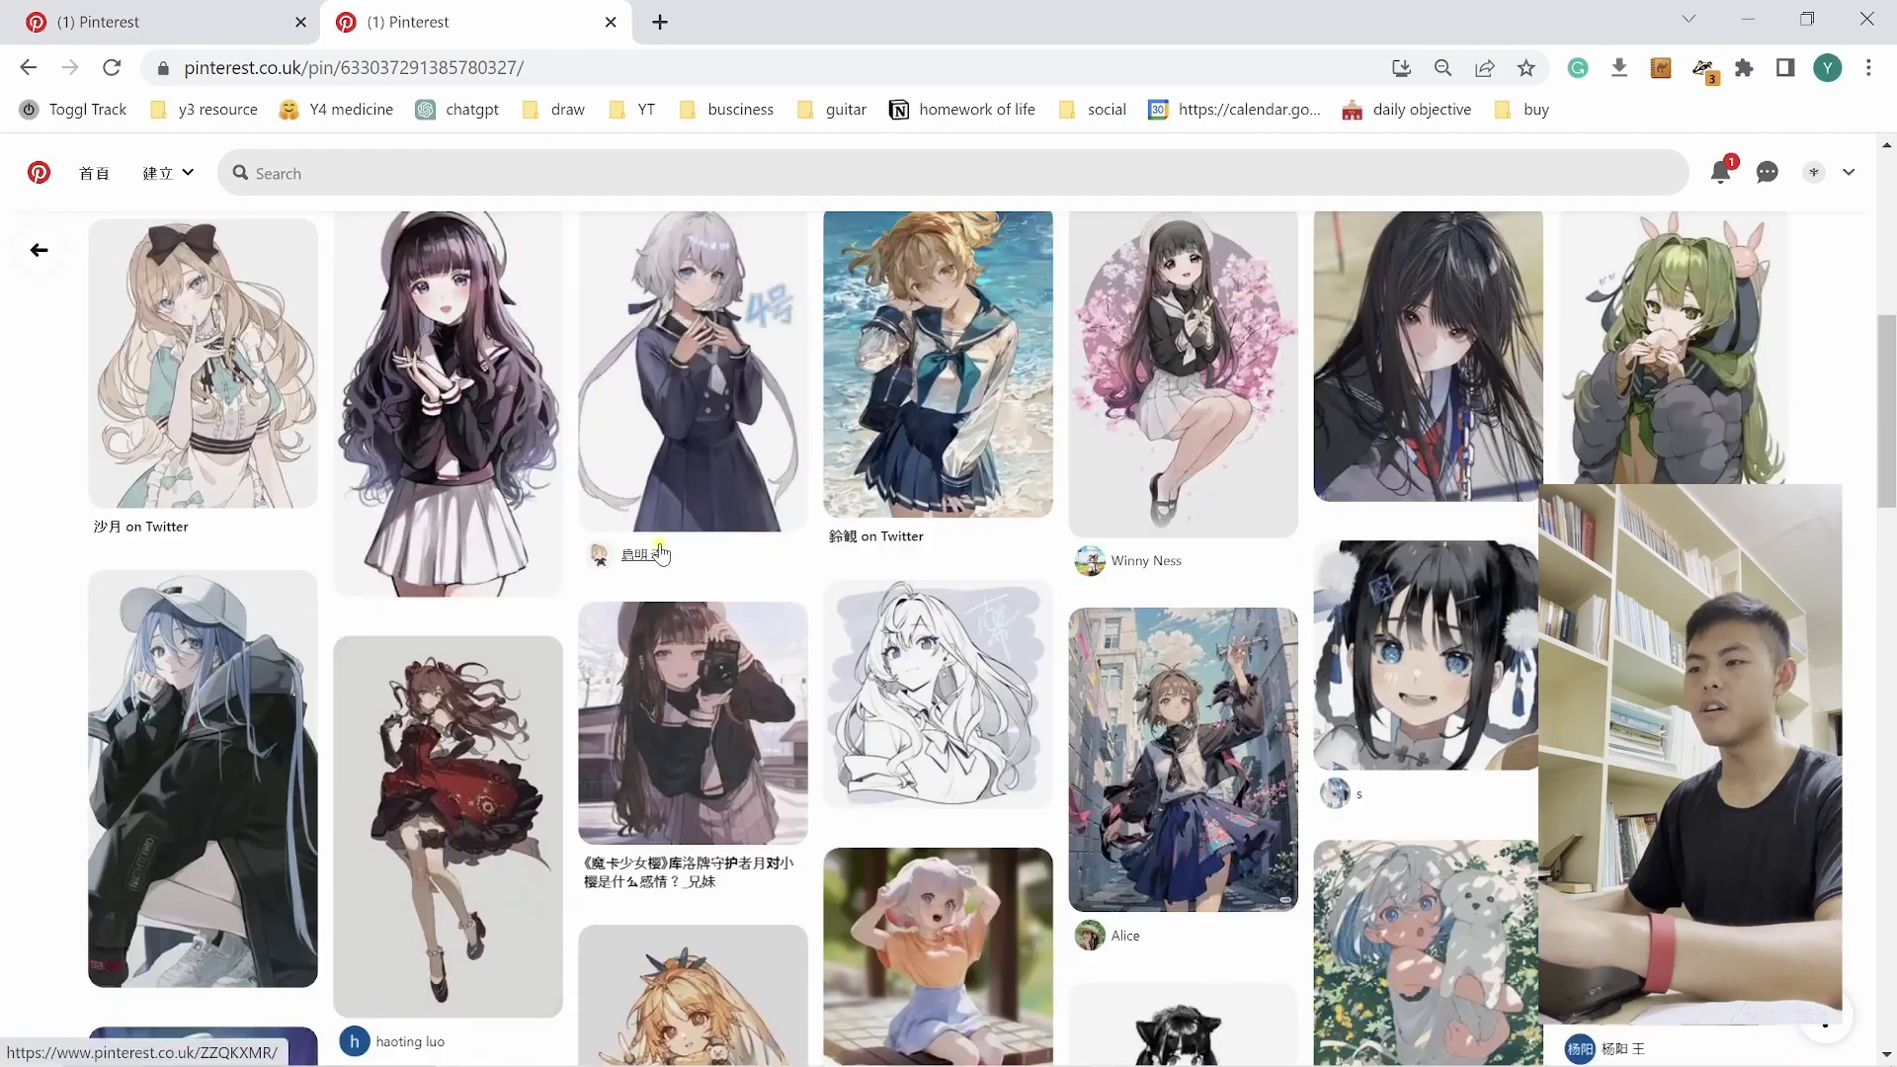
scroll(632, 589, down, 12)
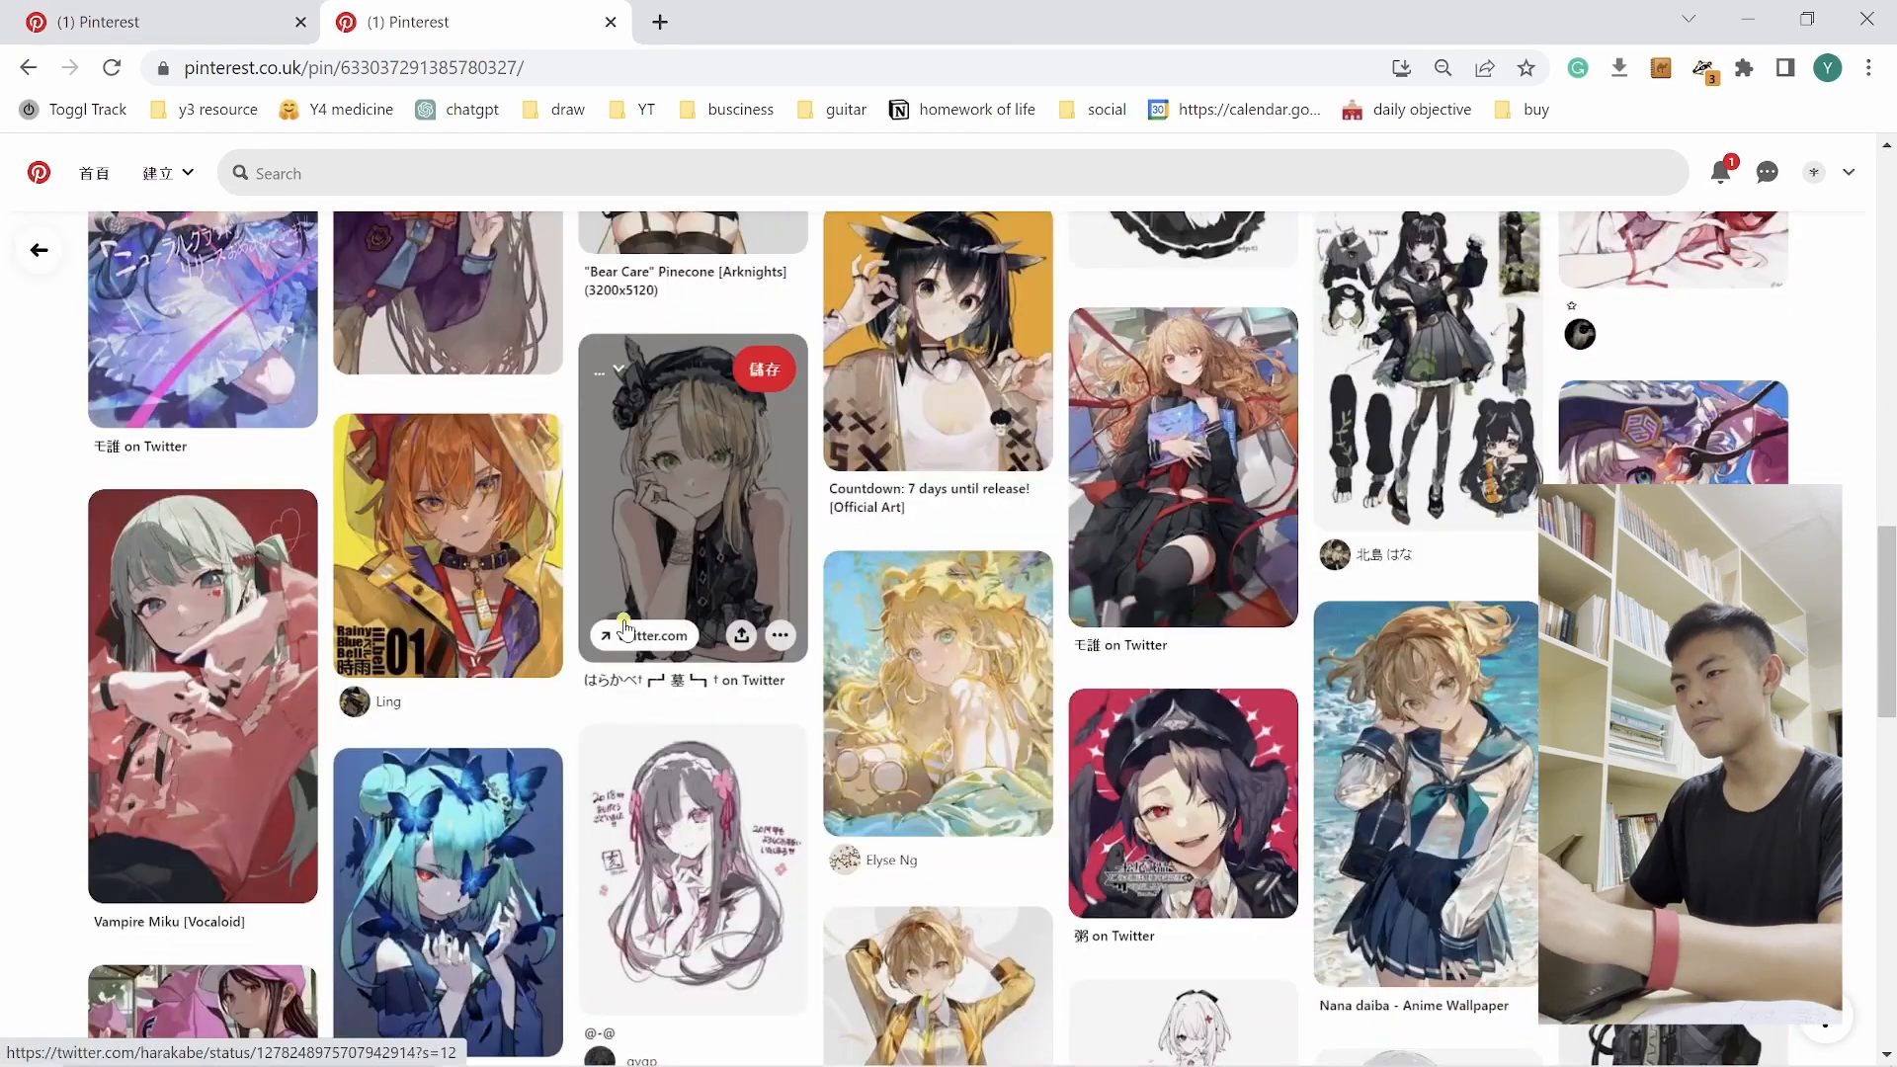
scroll(684, 553, up, 18)
scroll(731, 509, up, 2)
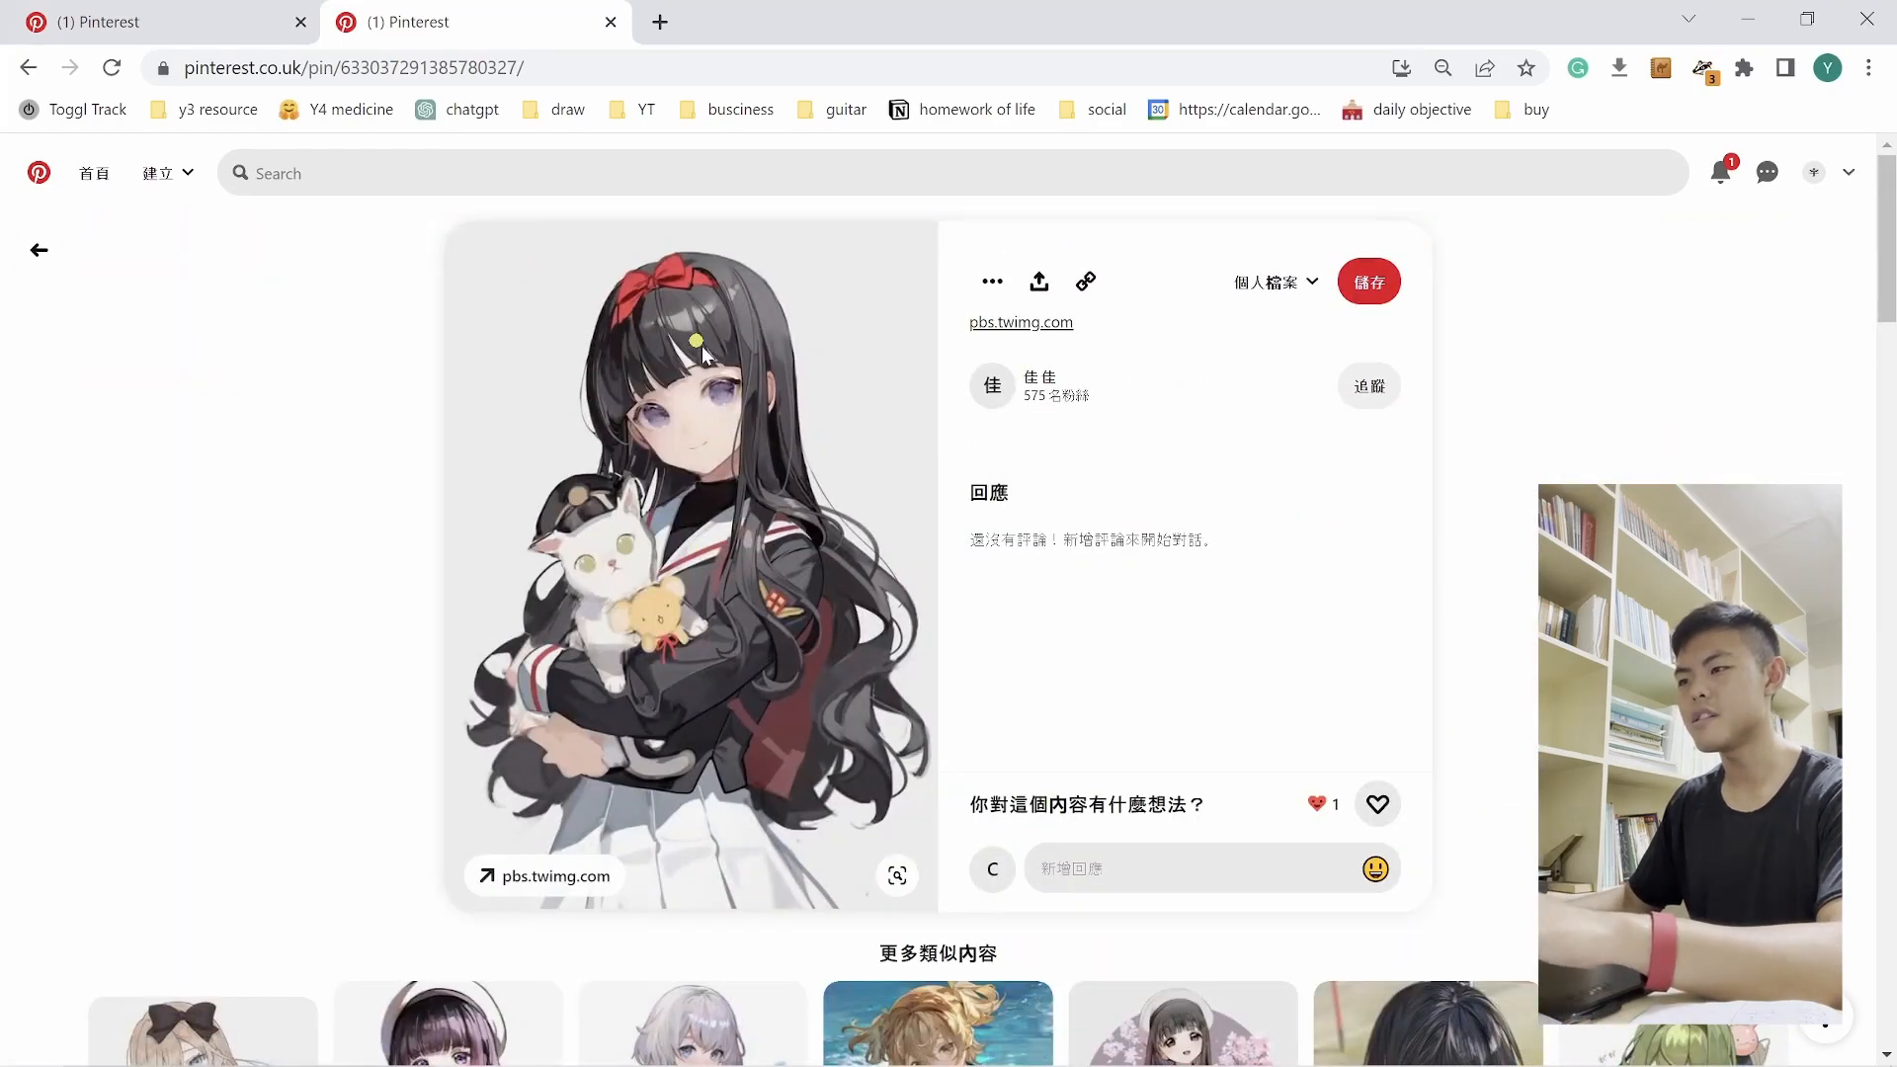
scroll(688, 385, up, 5)
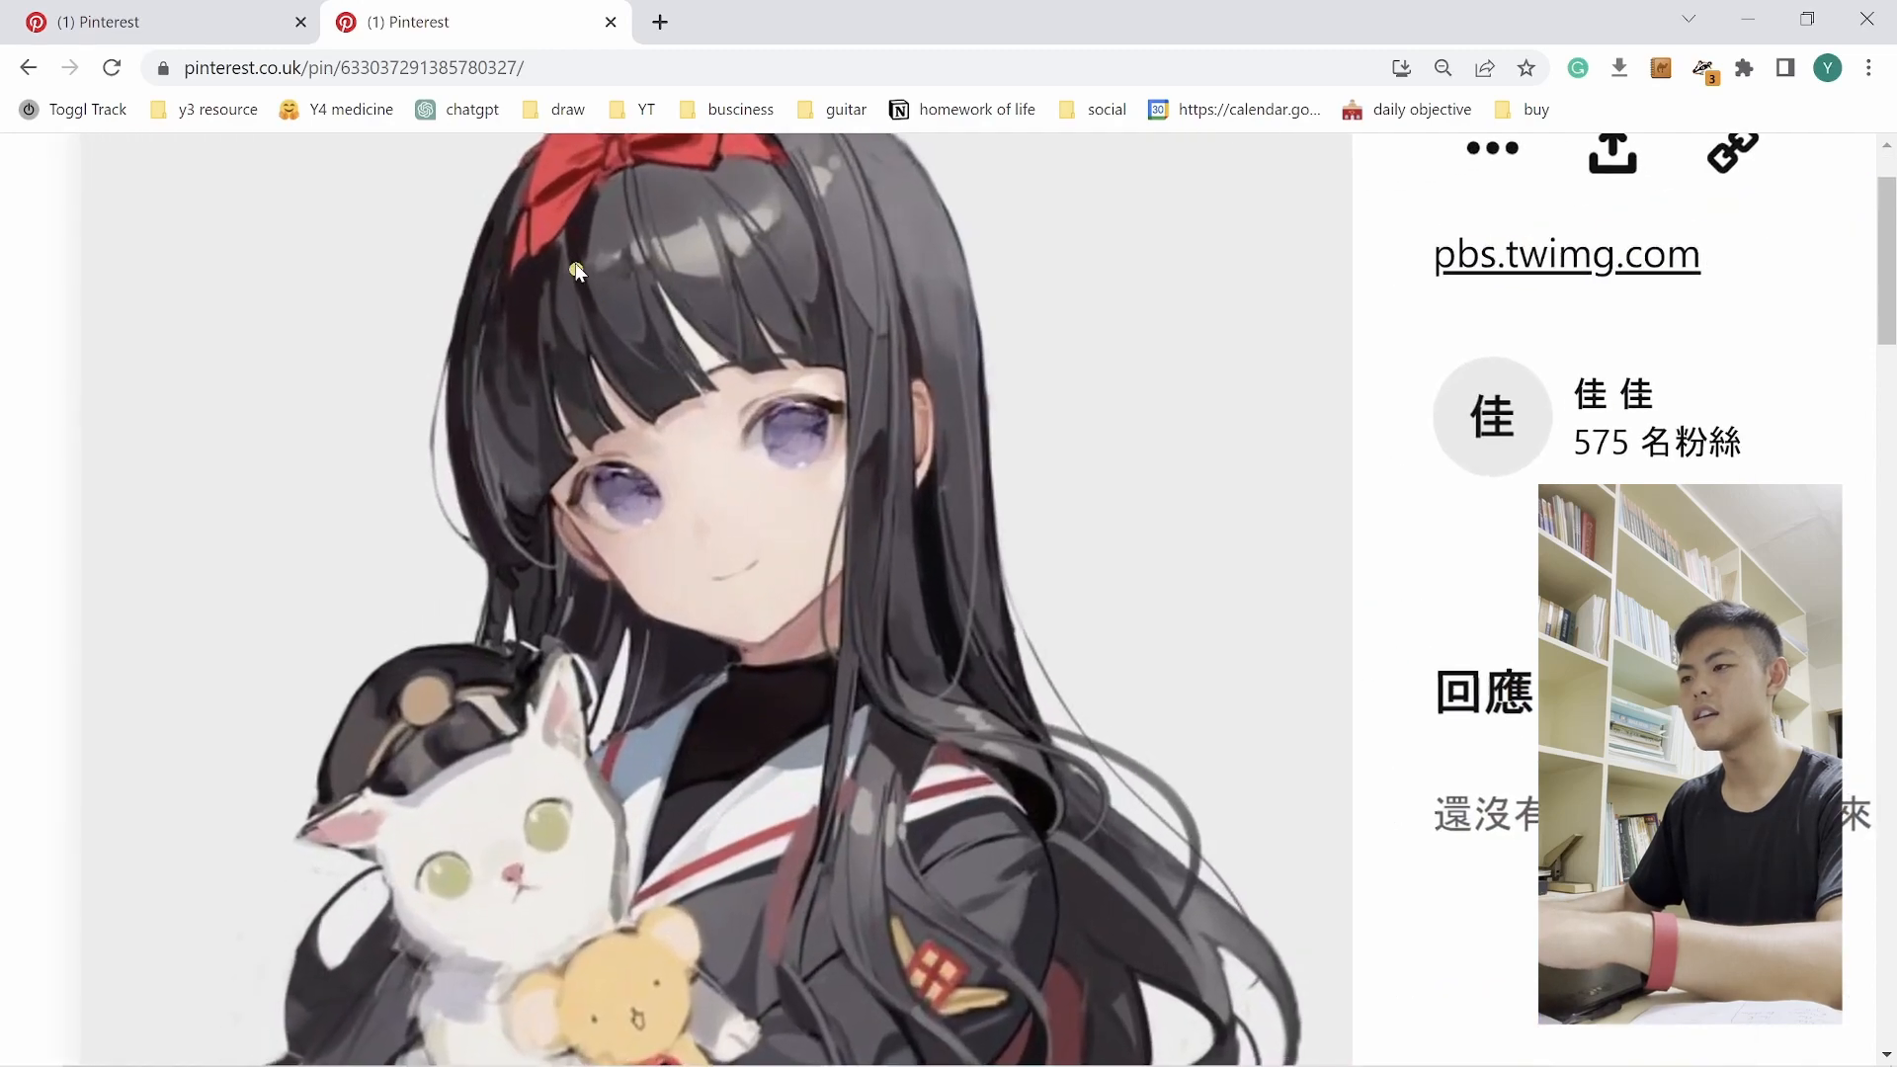
scroll(769, 364, down, 5)
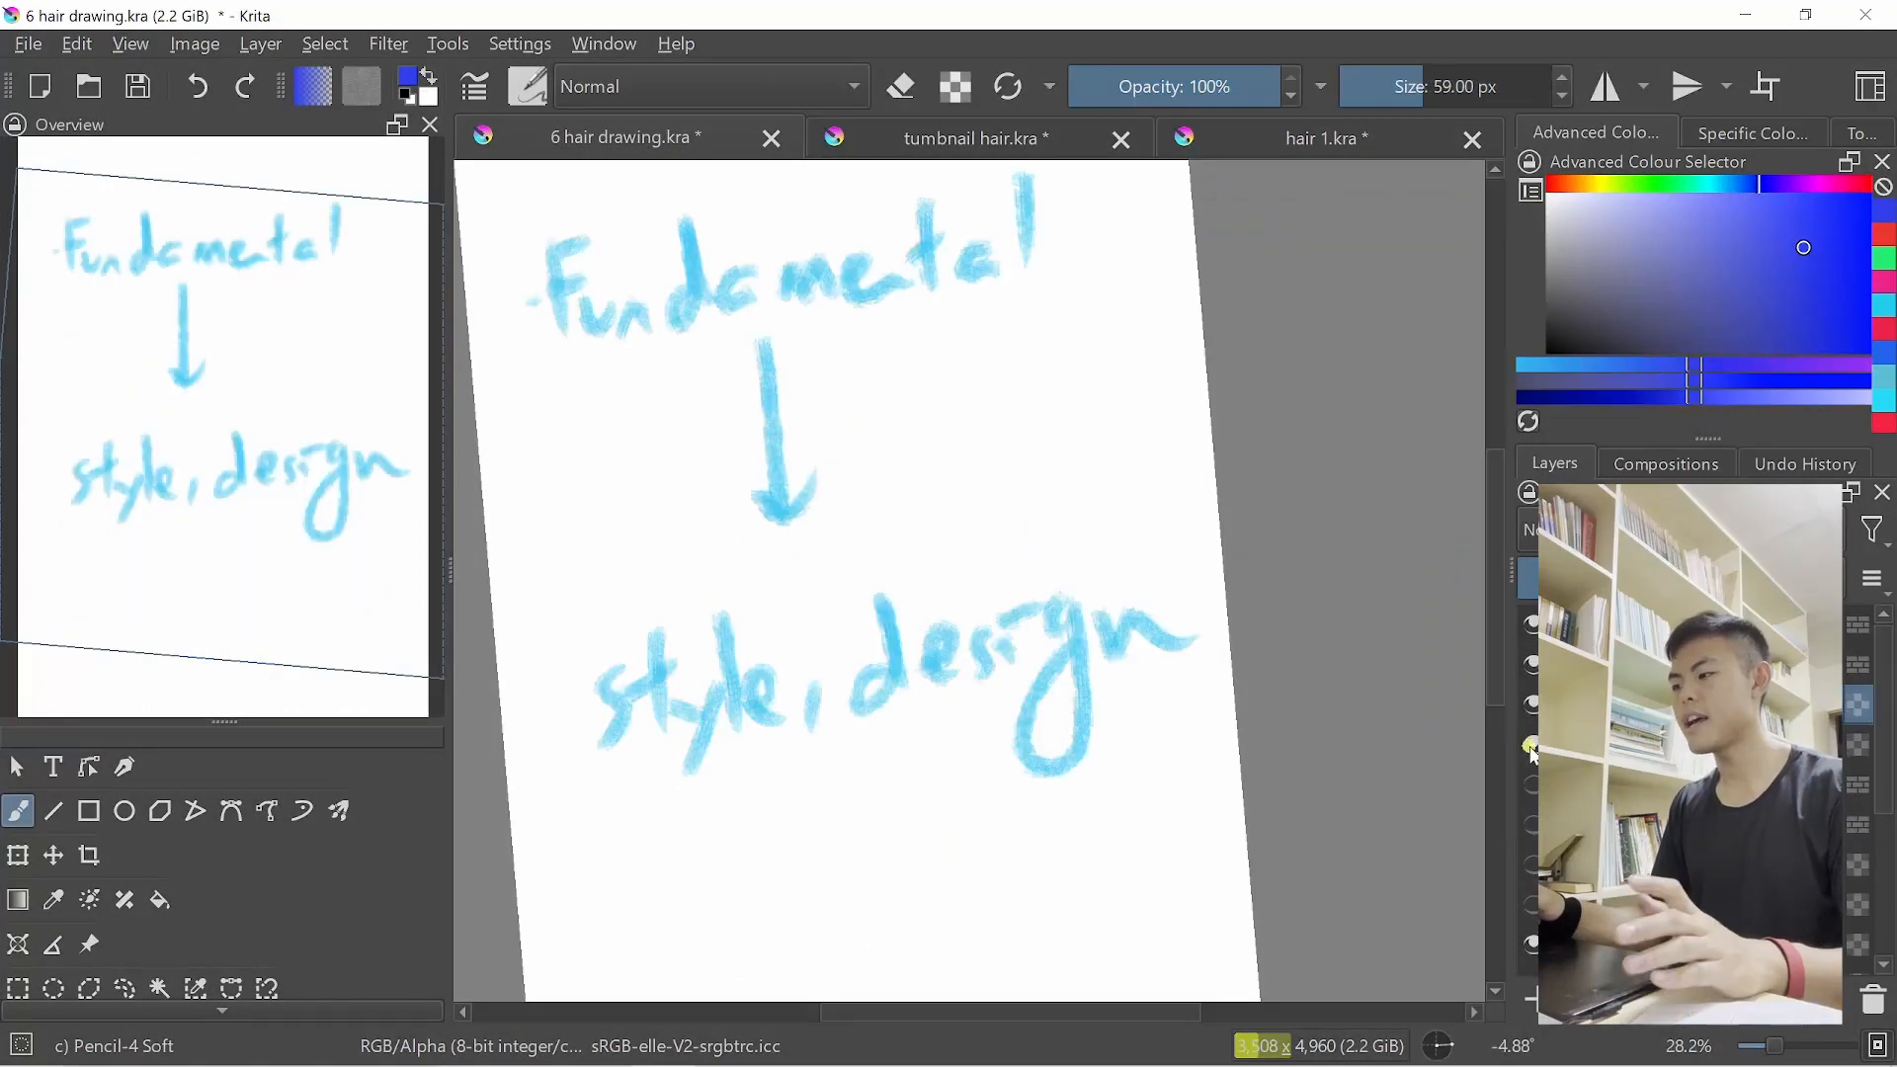
Return to Krita, hide the handwritten "Fundamental" and "style, design" notes, and reset the canvas rotation to 0°
key(Delete)
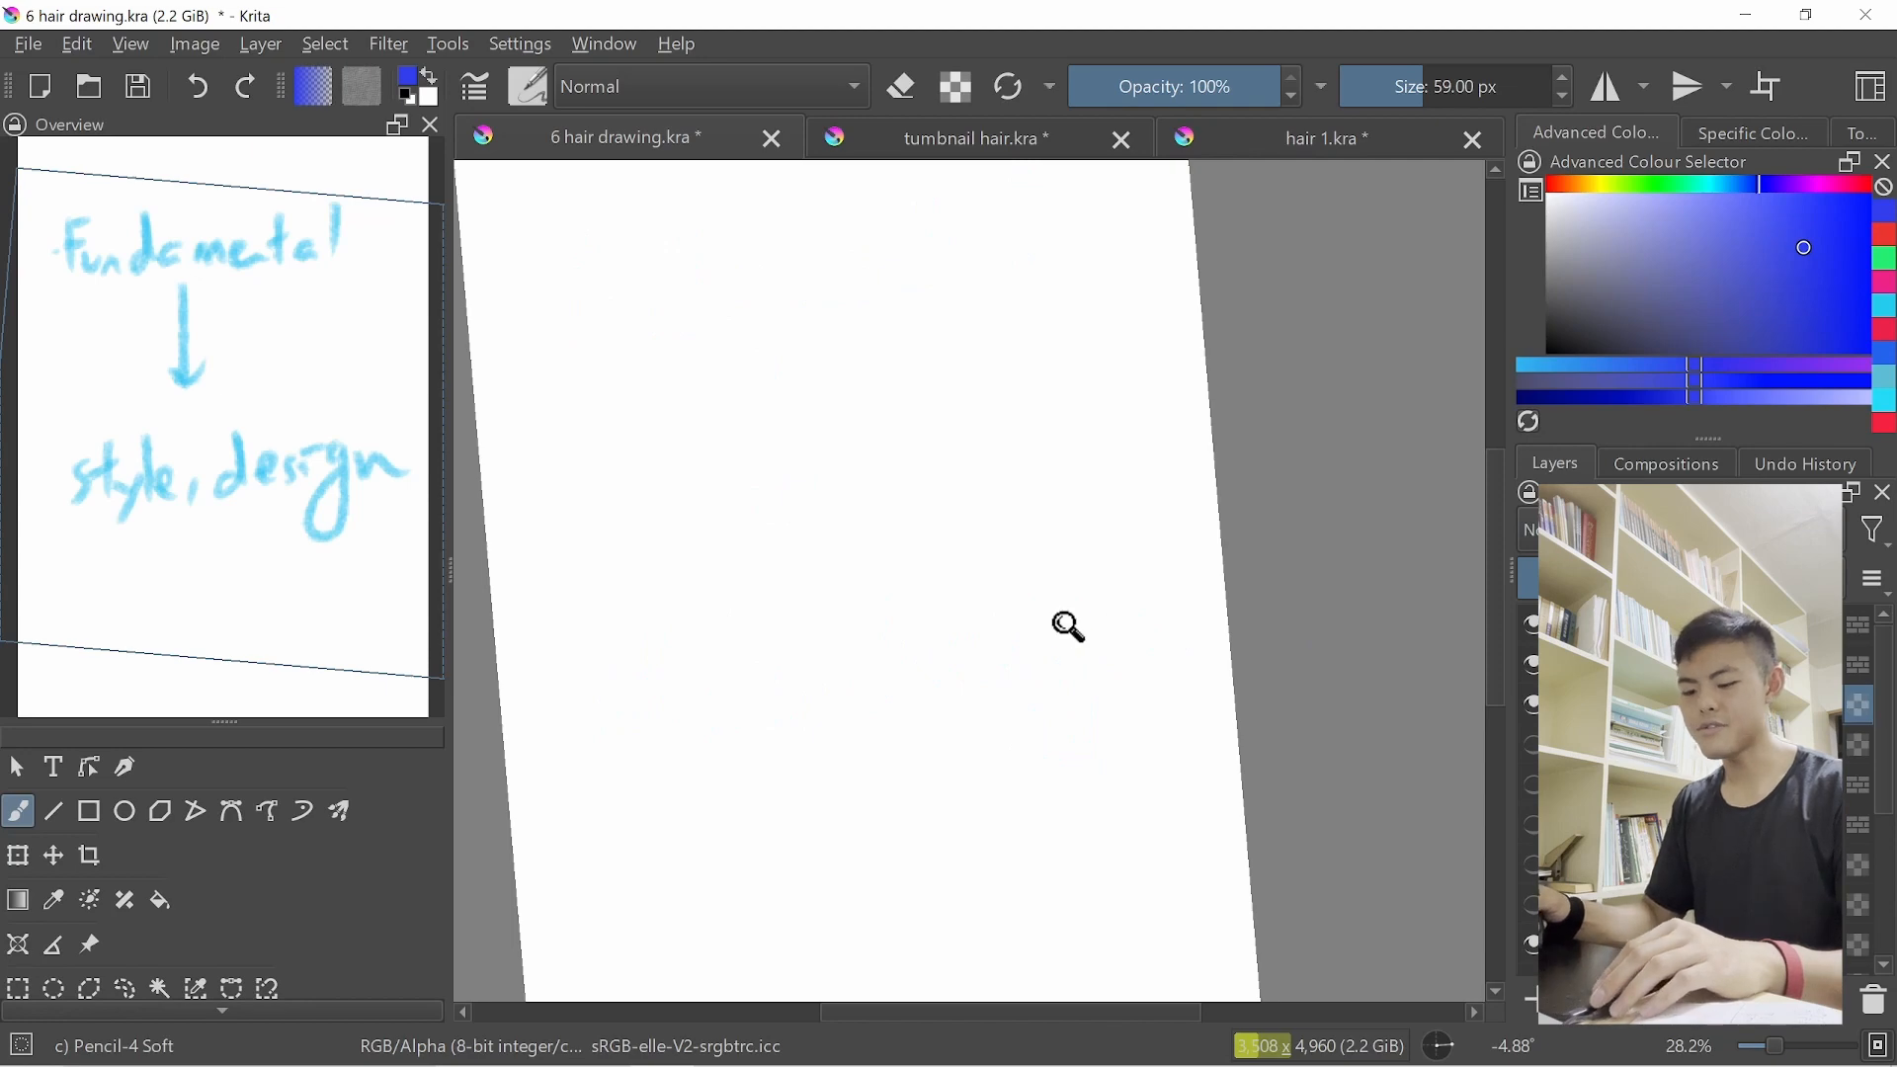
mouse_move(1067, 626)
mouse_down()
mouse_move(1096, 619)
mouse_move(1106, 589)
mouse_up()
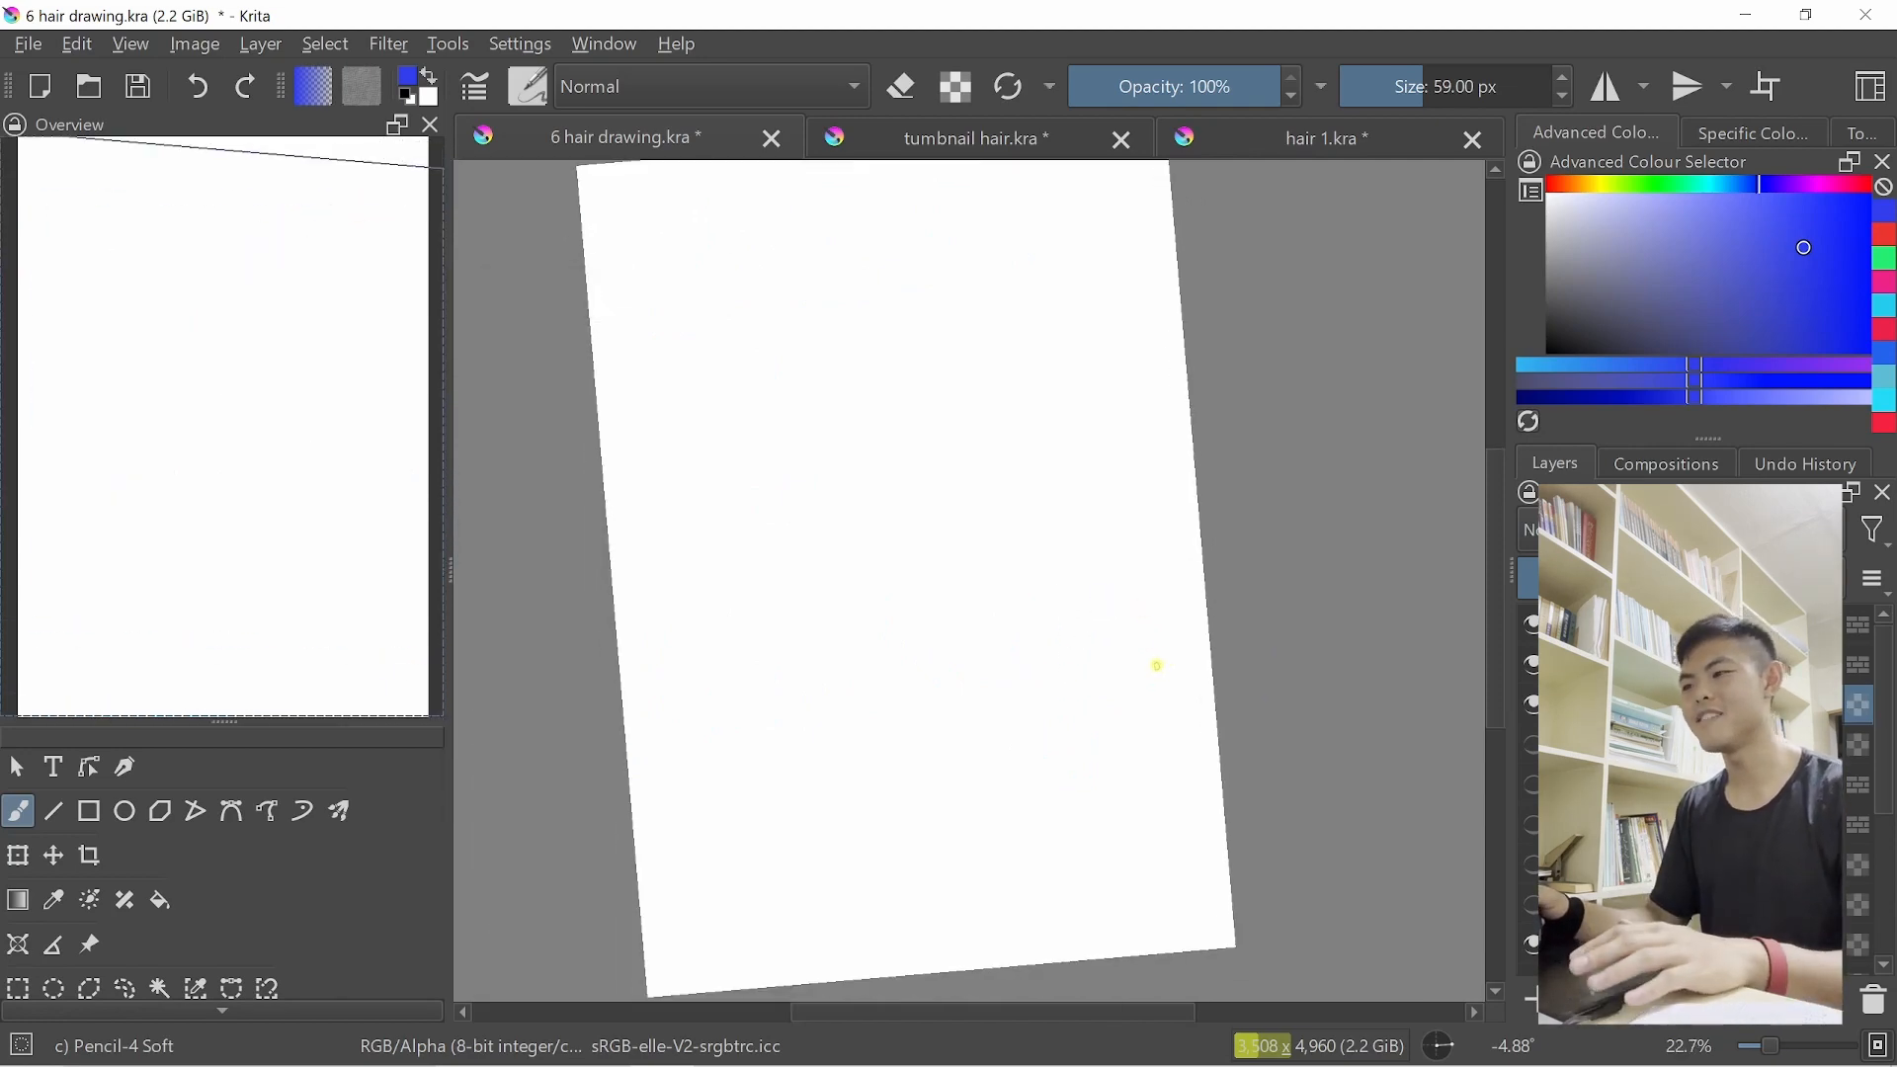
key(5)
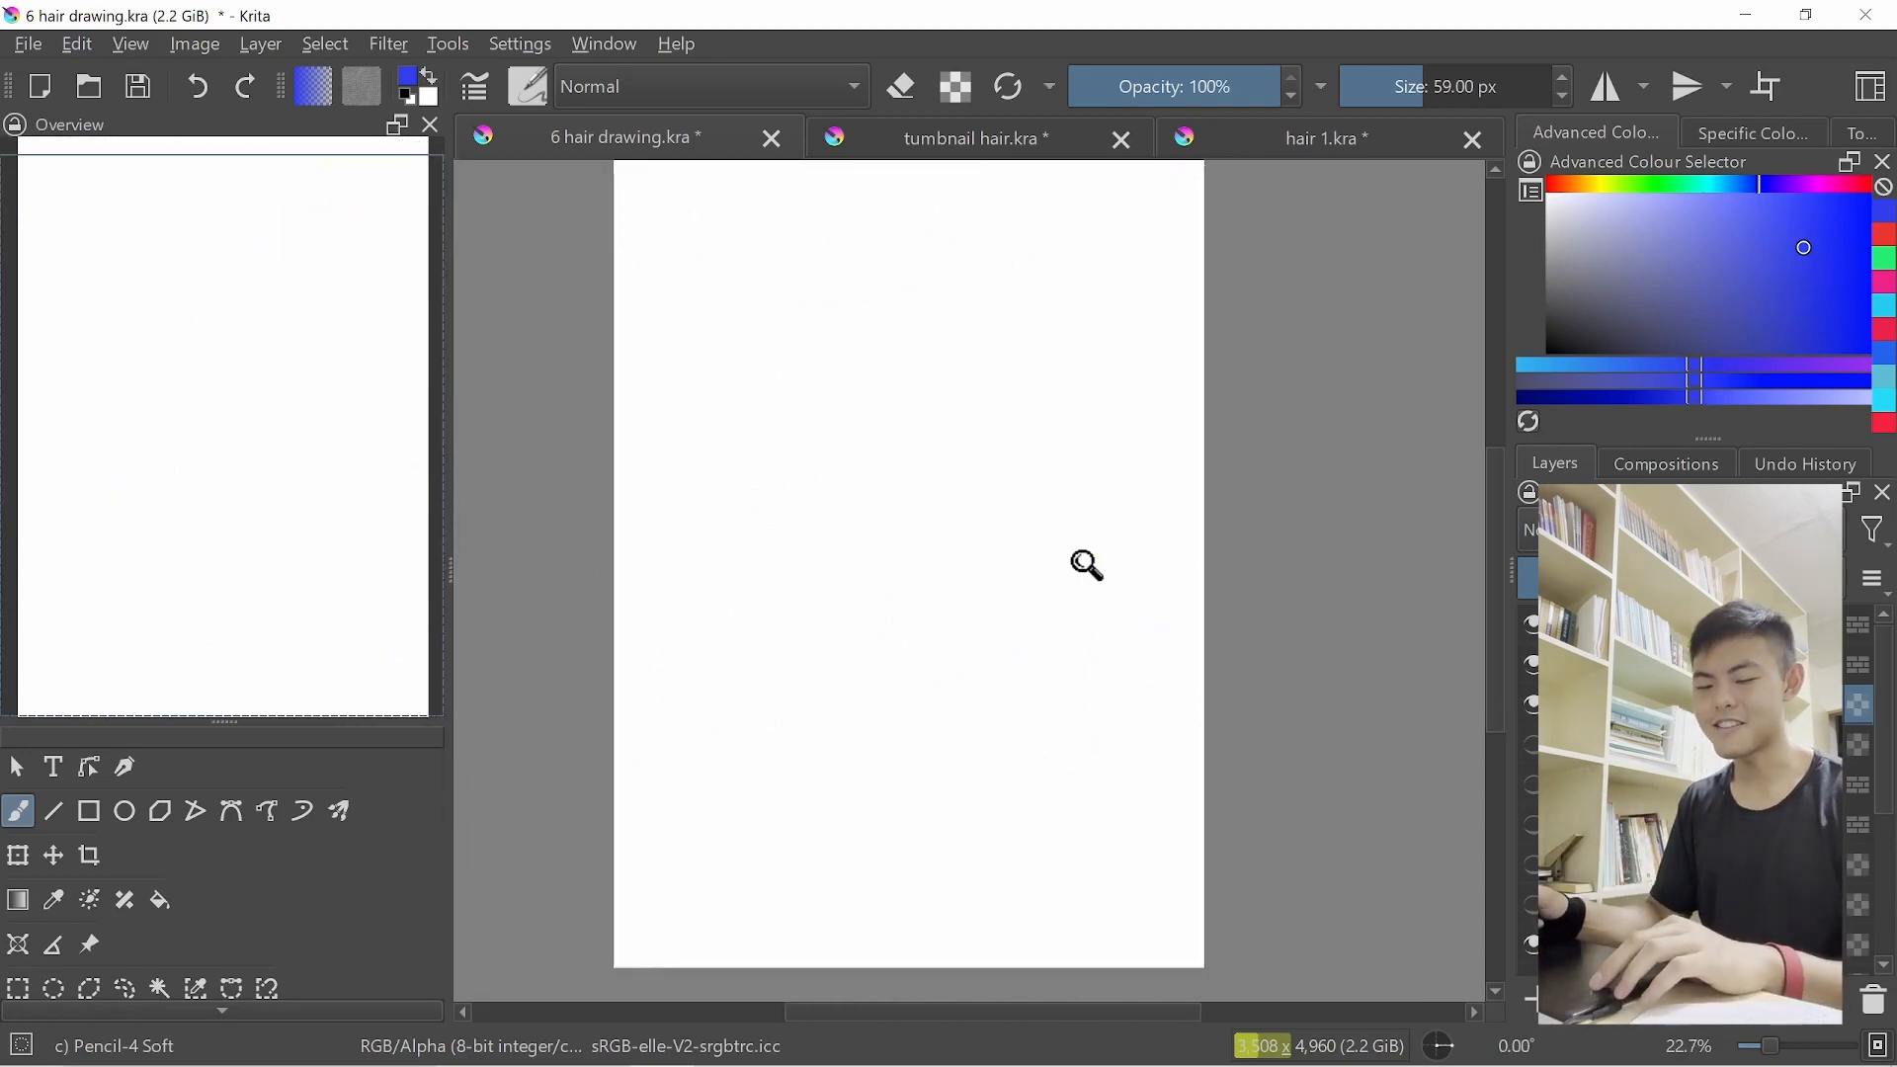
drag(1087, 565, 1133, 553)
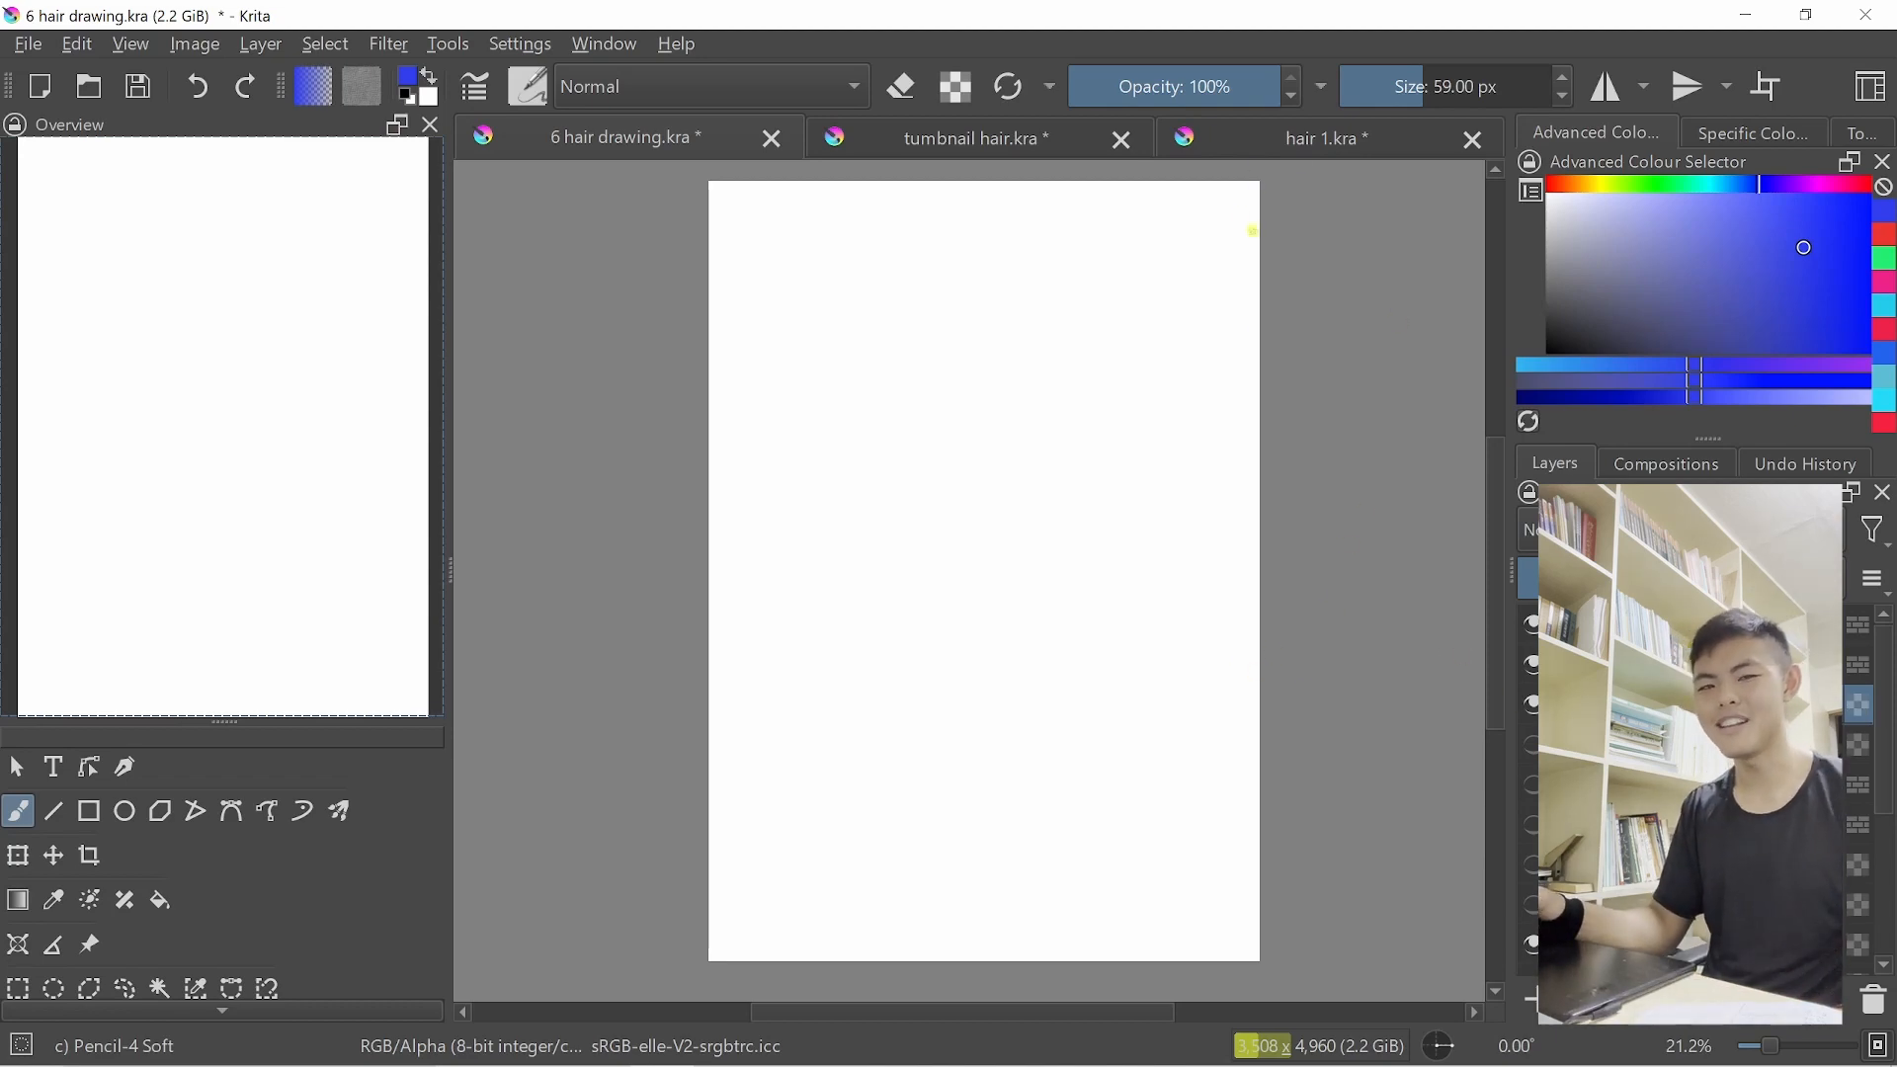
Switch to the hair 1.kra document and show the coloured illustration of the long-haired girl in jeans, then hide it
click(1324, 142)
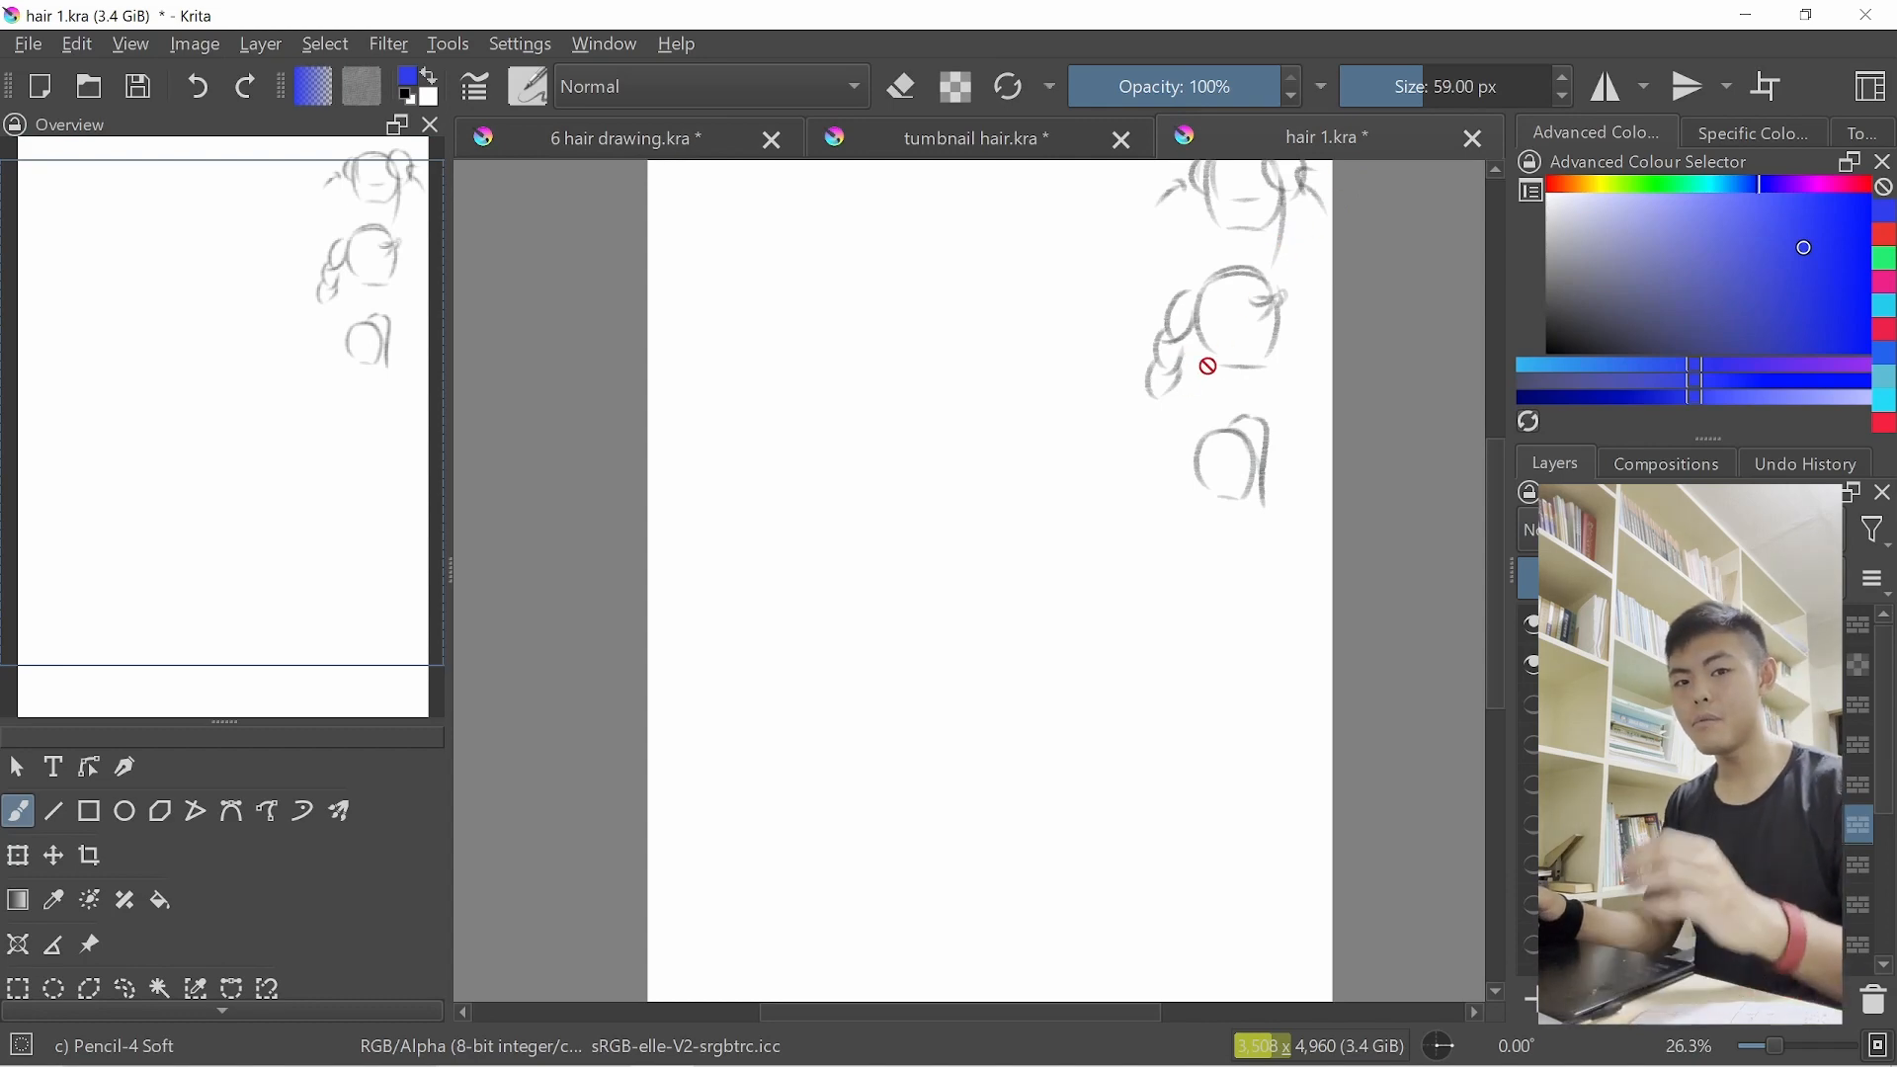
scroll(1690, 790, down, 3)
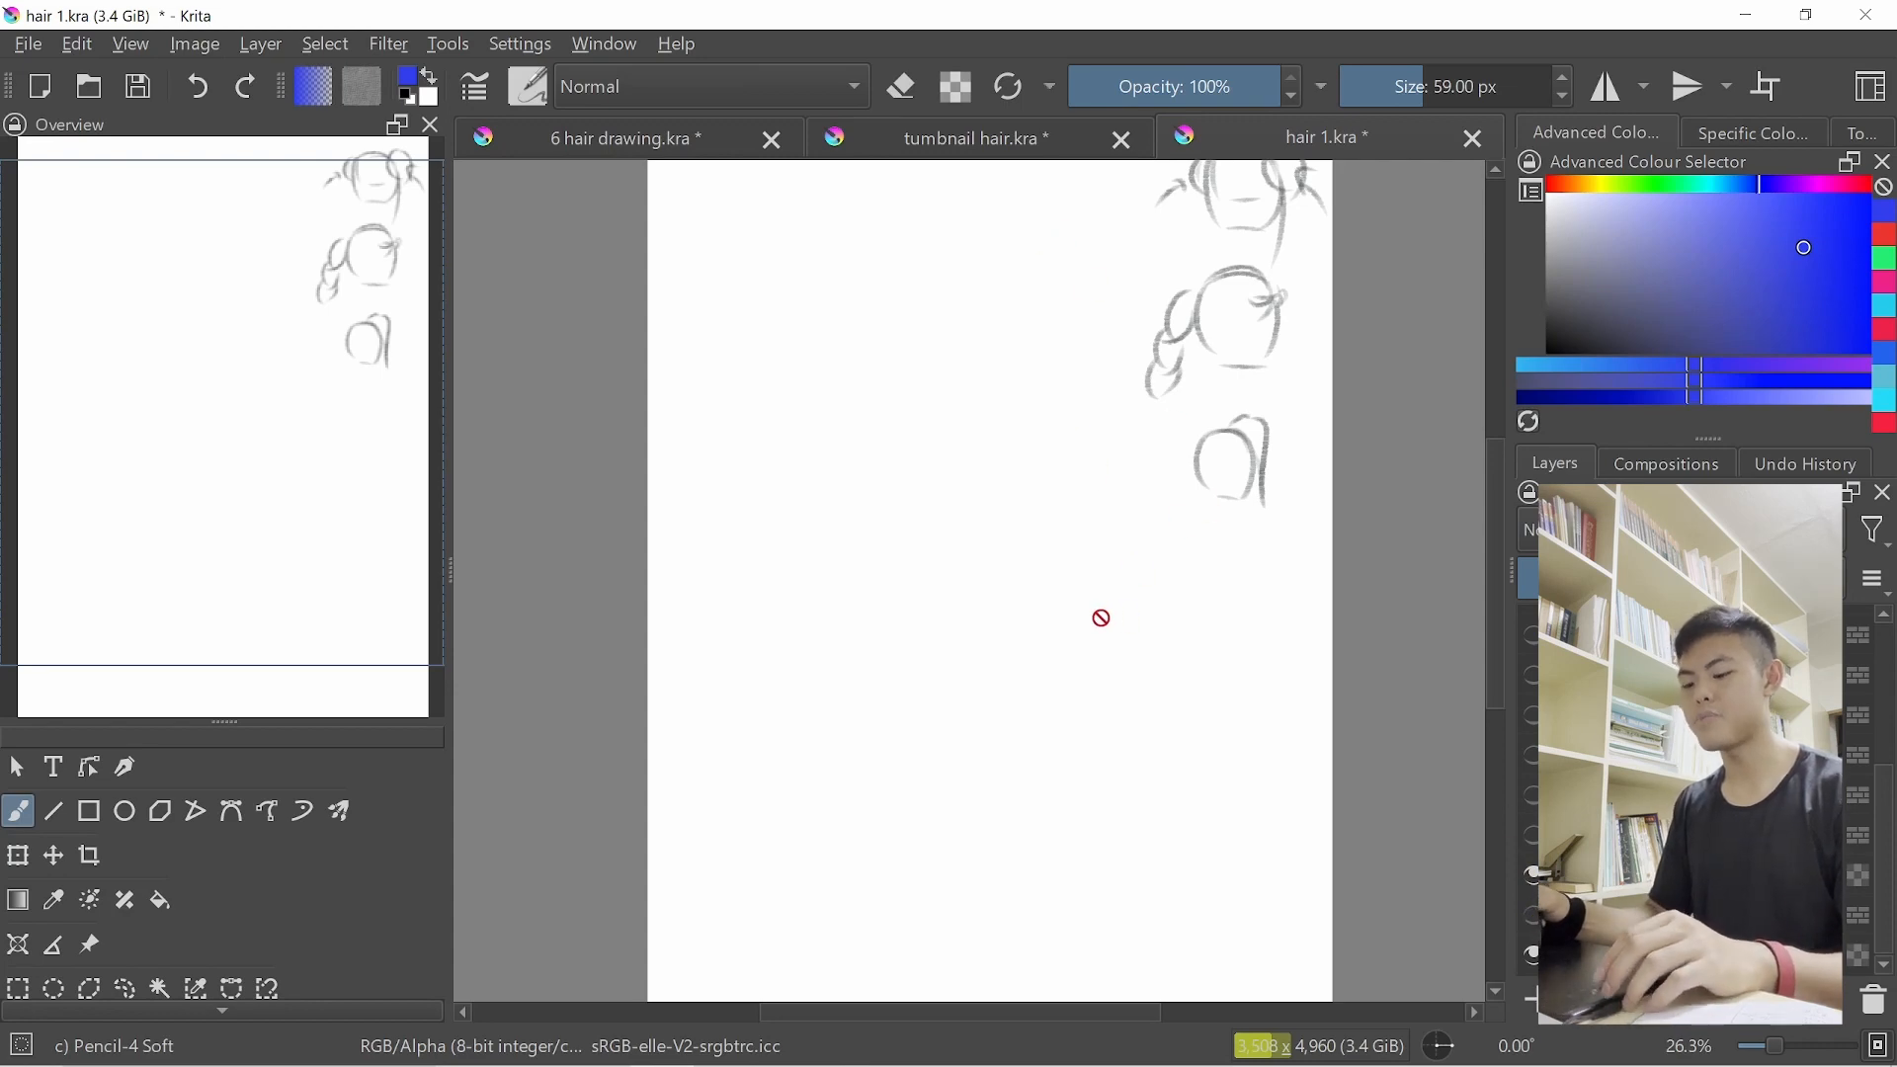
drag(1103, 618, 1156, 576)
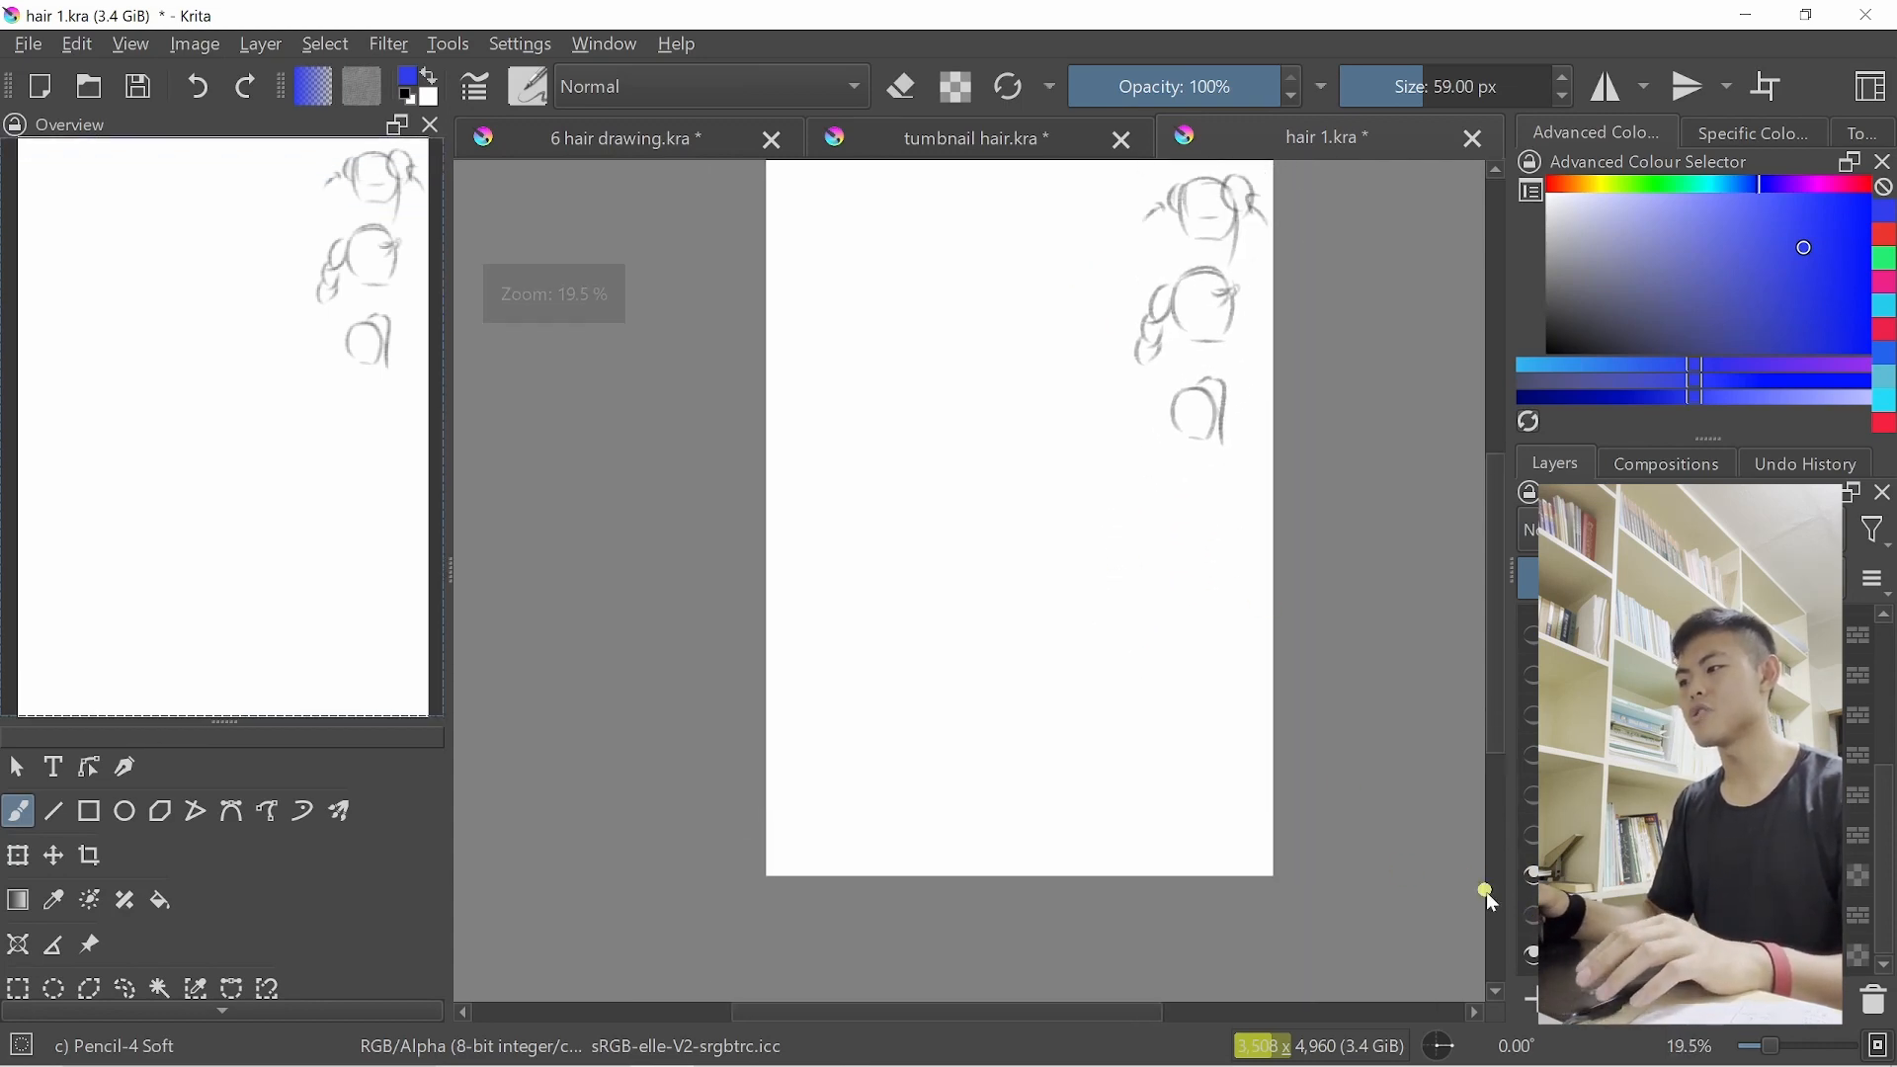
click(1531, 915)
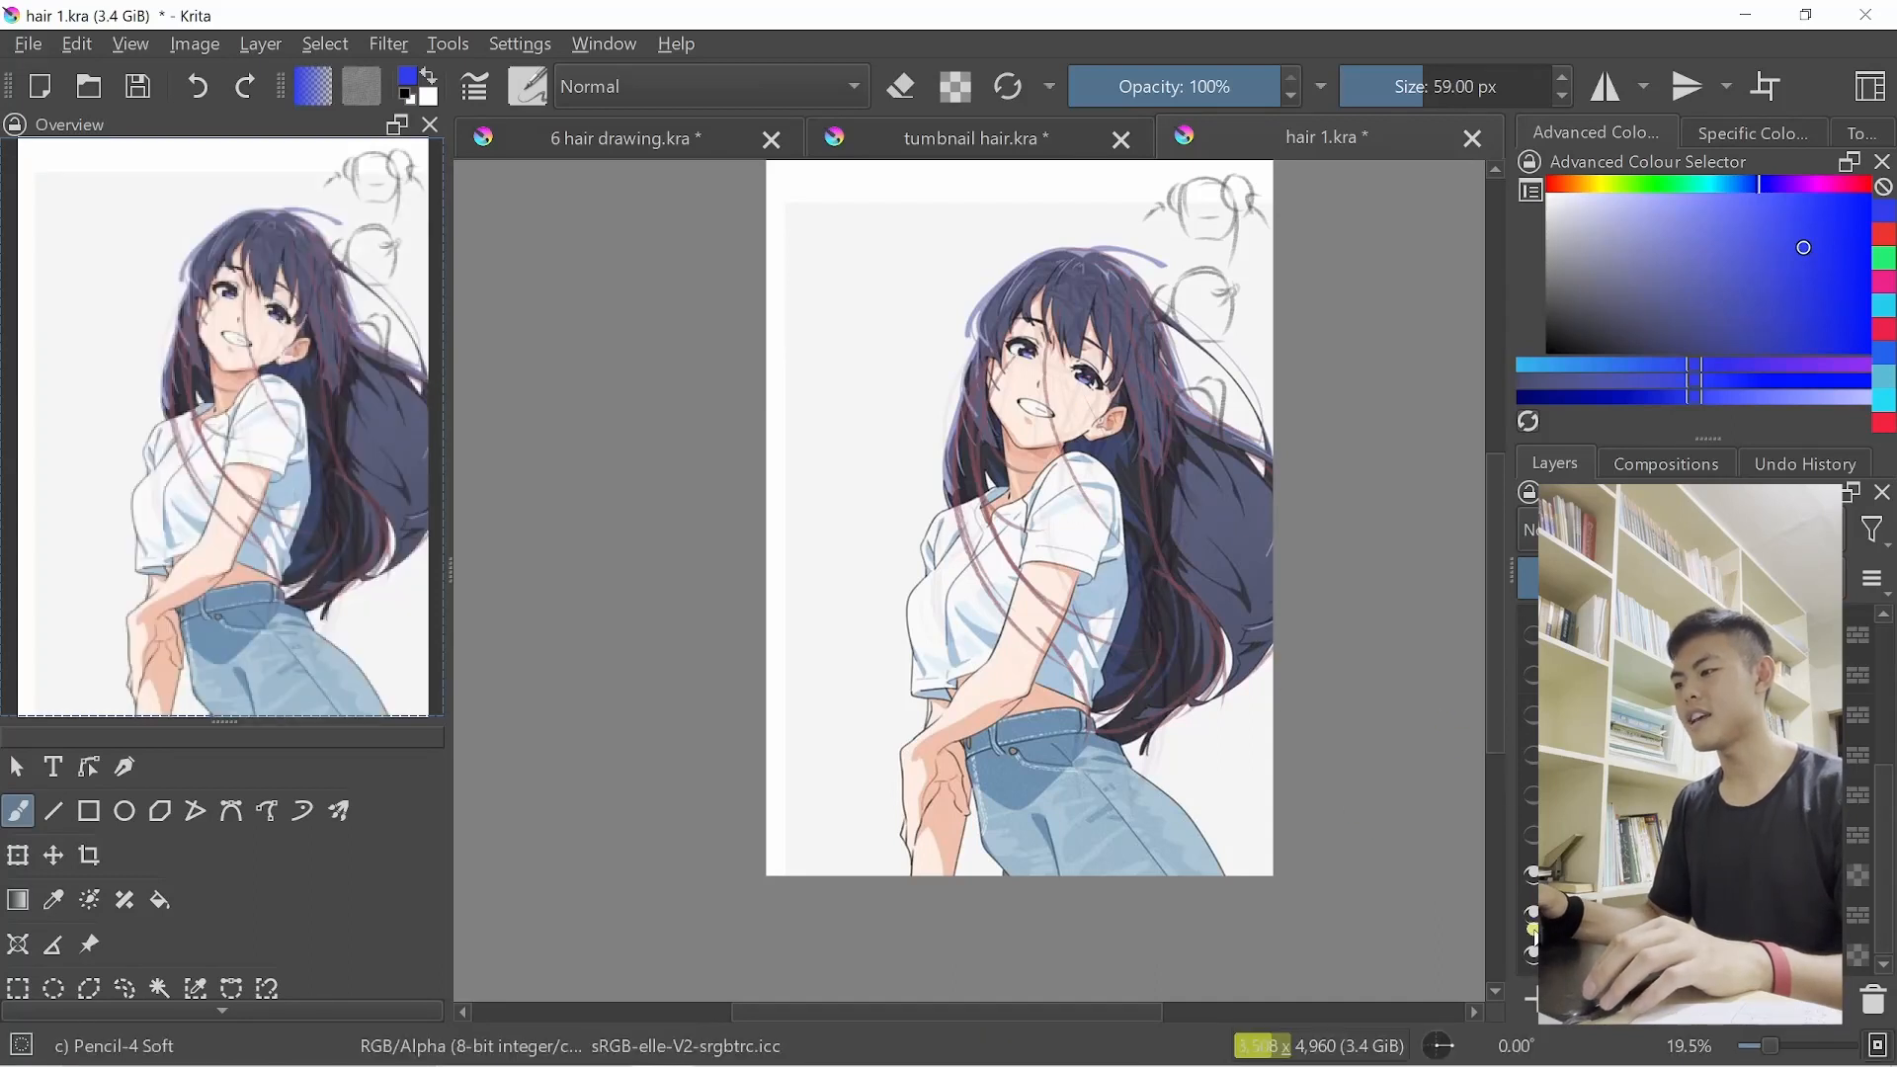
click(1532, 915)
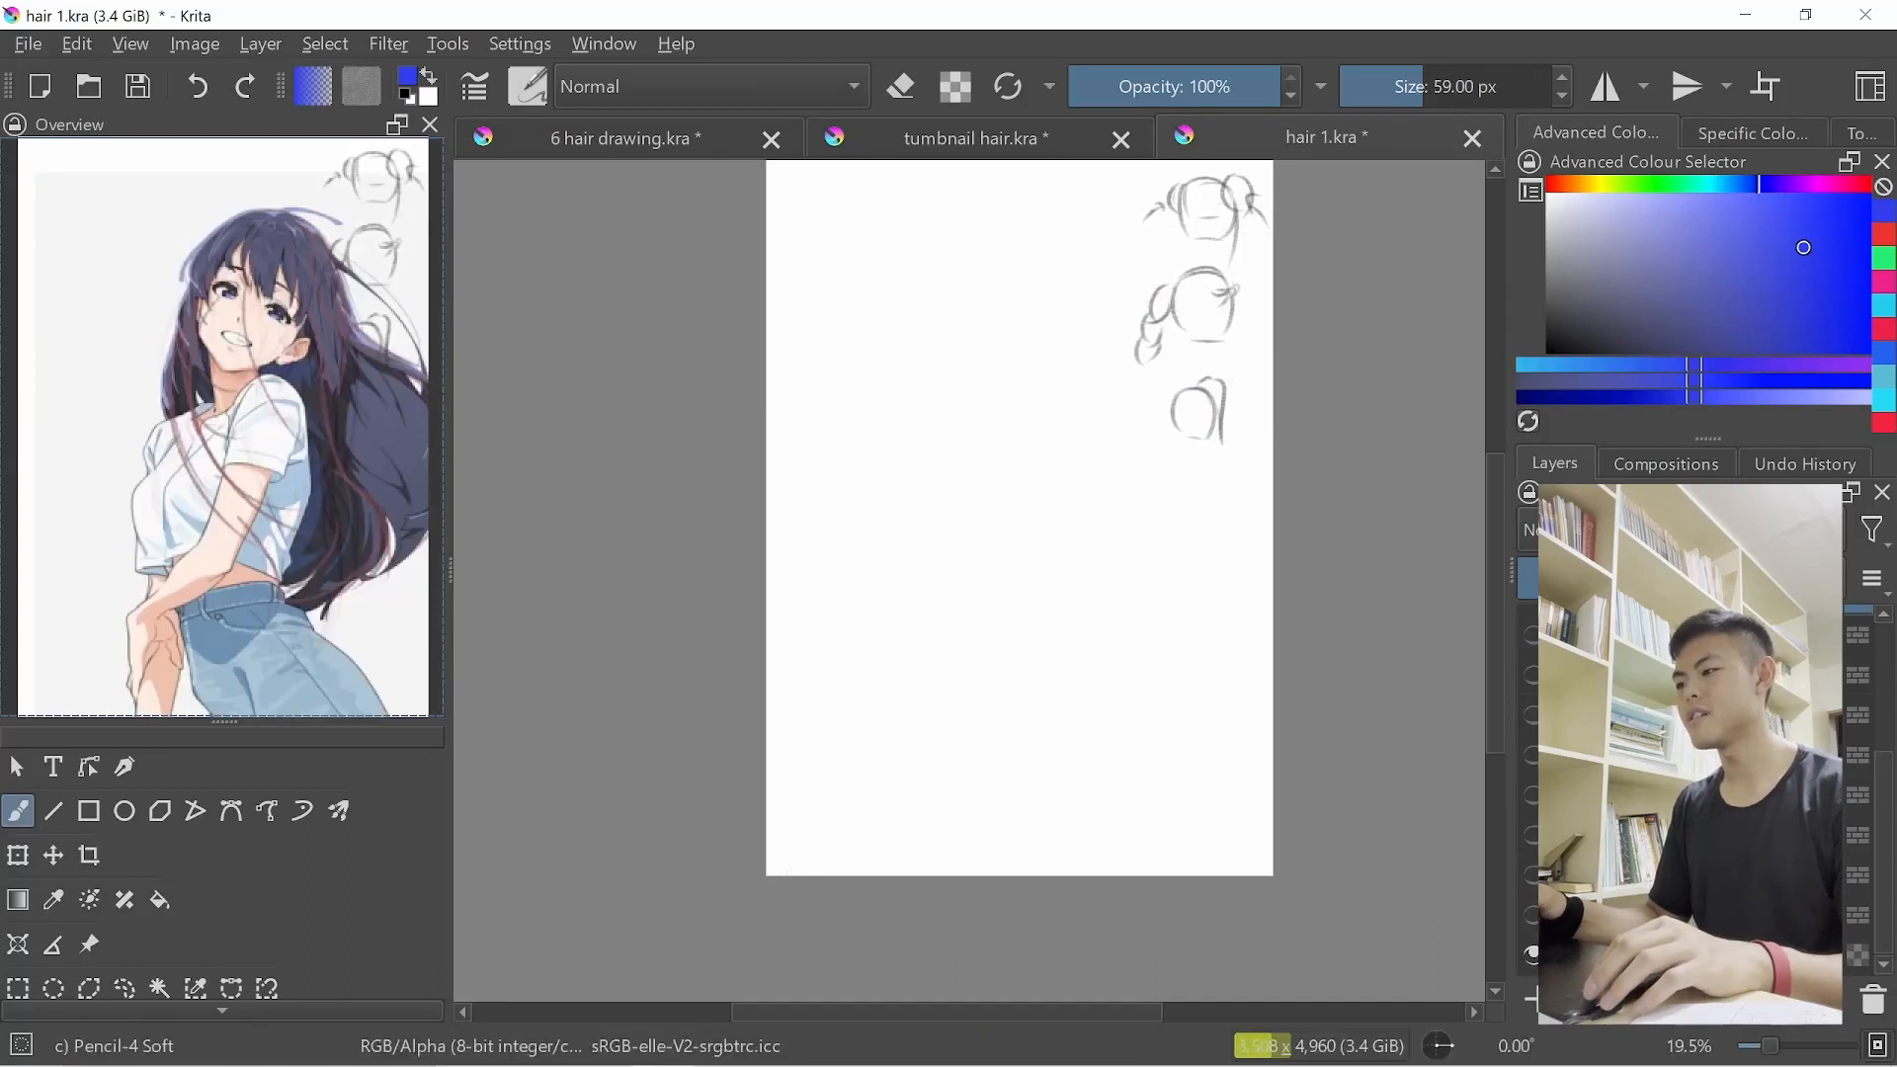
Show the seated girl sketch with the pink bob and examine her hair volume and face up close
click(1531, 798)
click(1532, 799)
click(1531, 835)
scroll(1087, 237, up, 5)
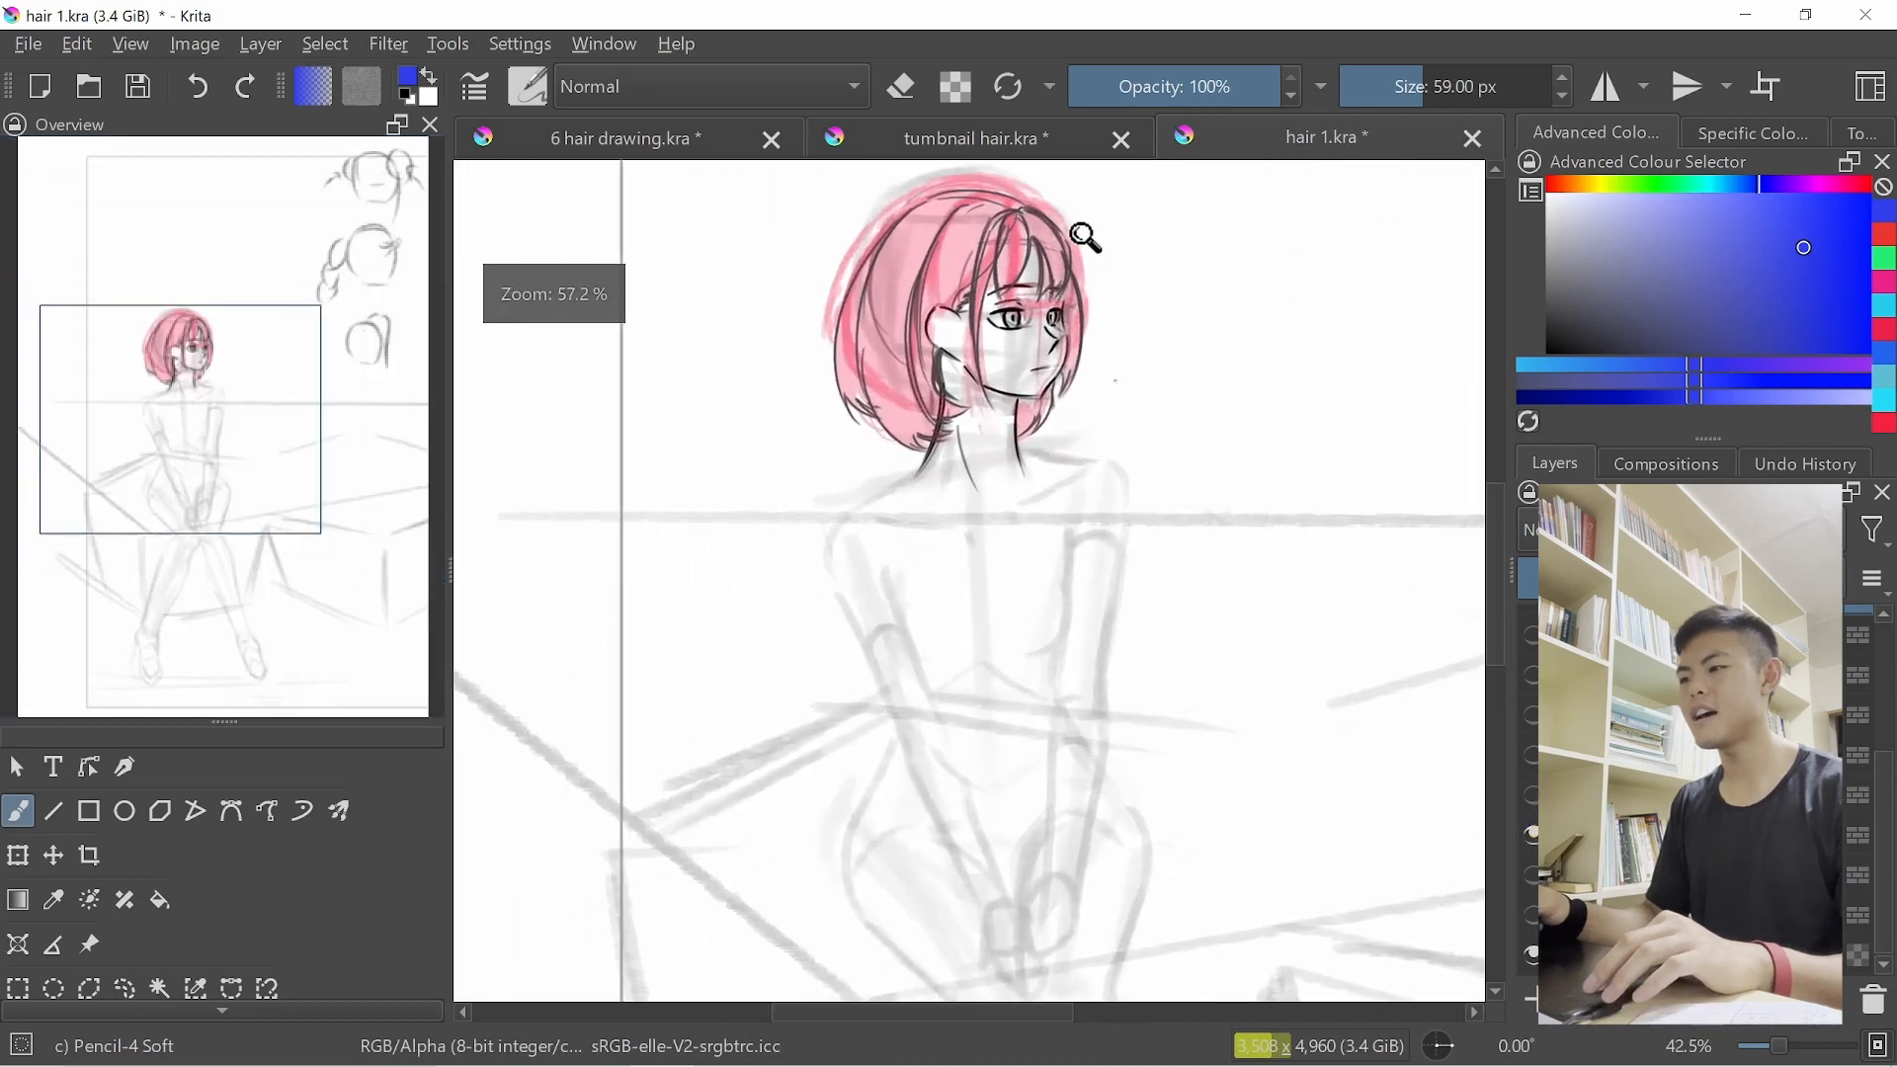
drag(977, 264, 960, 315)
drag(911, 397, 911, 293)
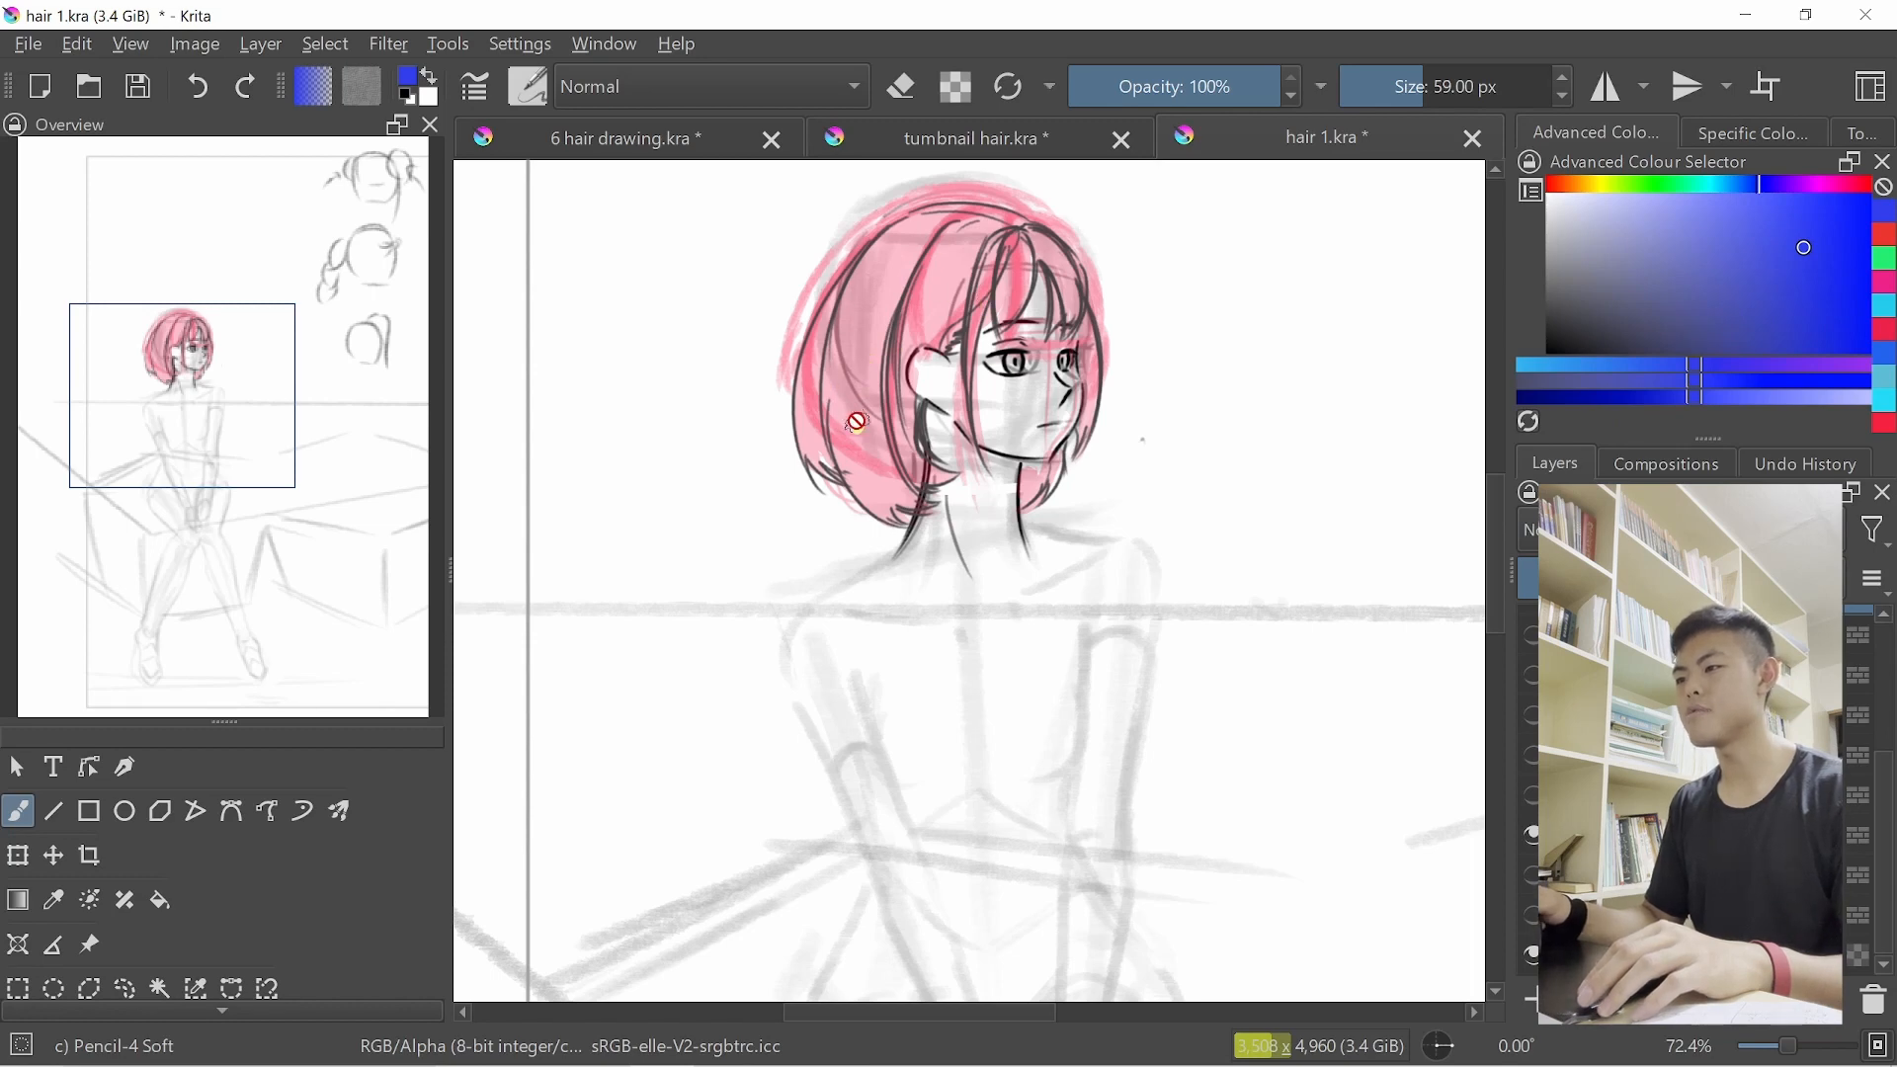
click(867, 272)
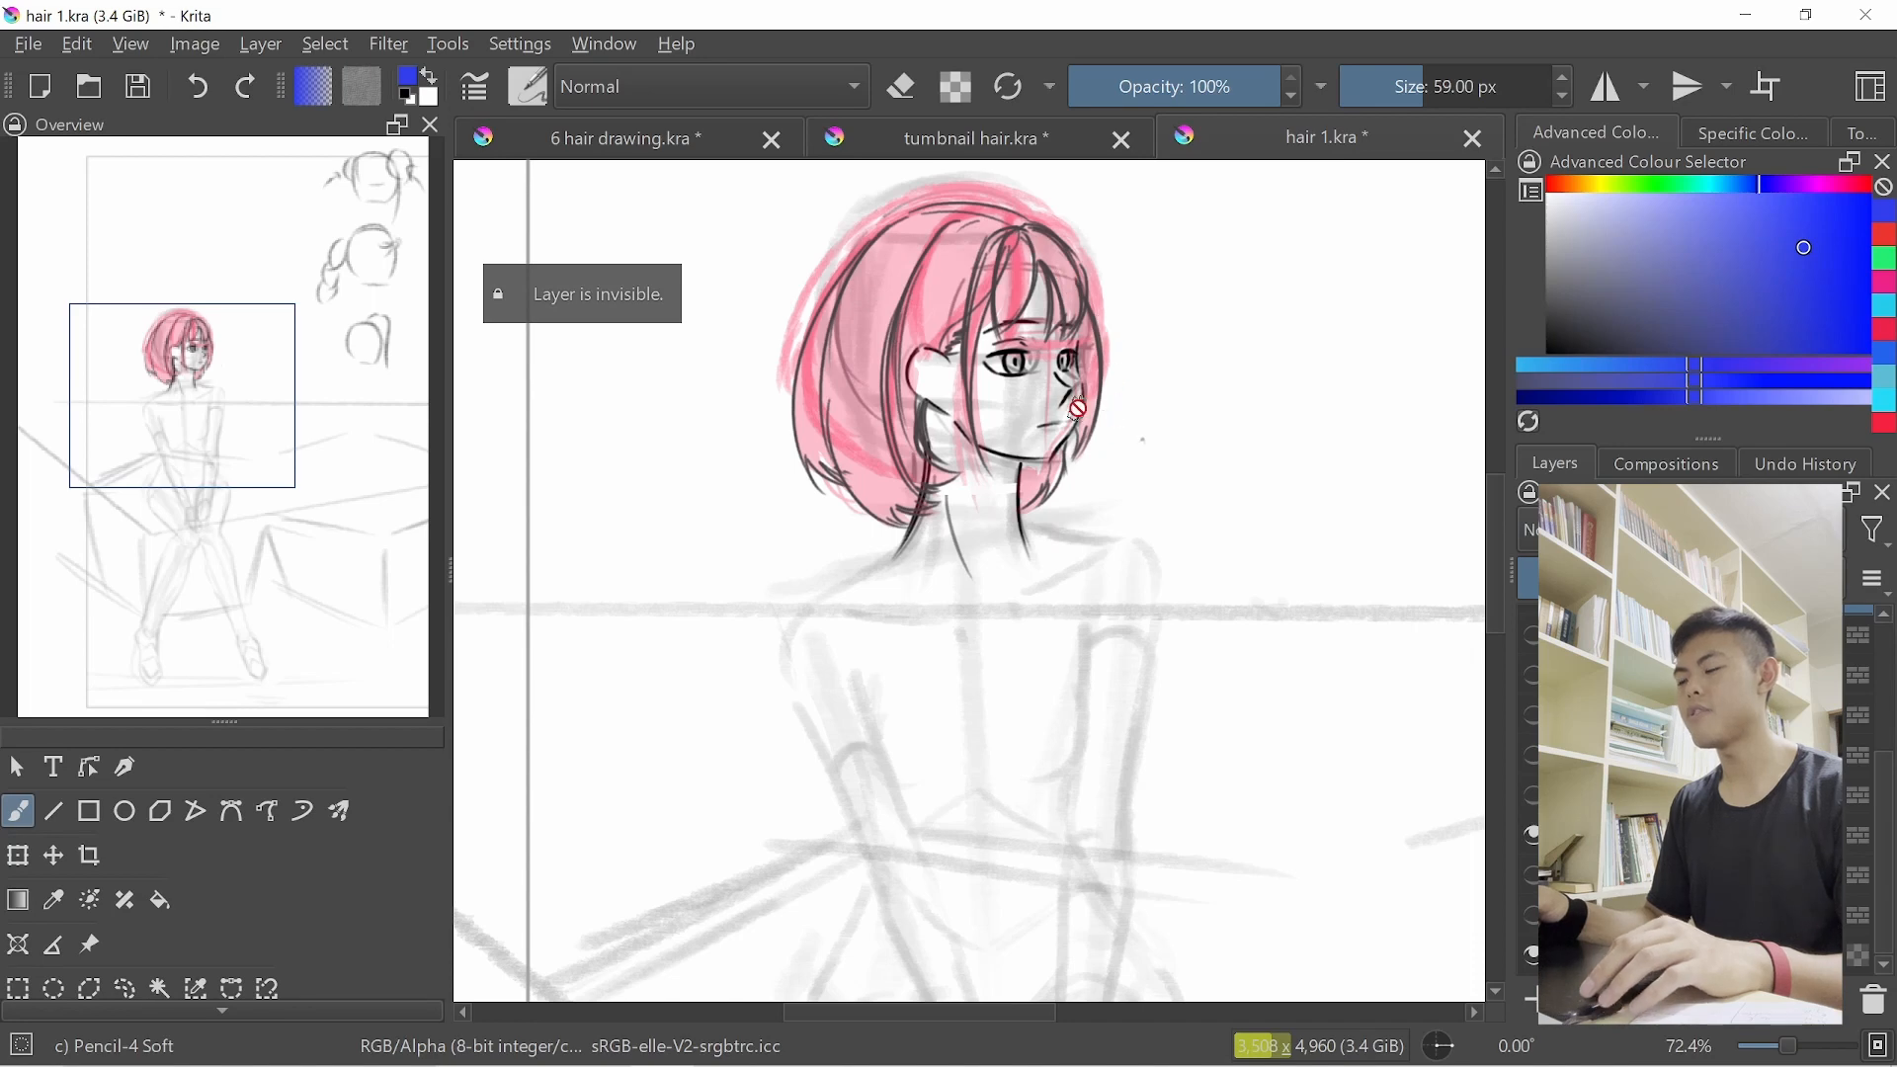
scroll(1054, 451, down, 3)
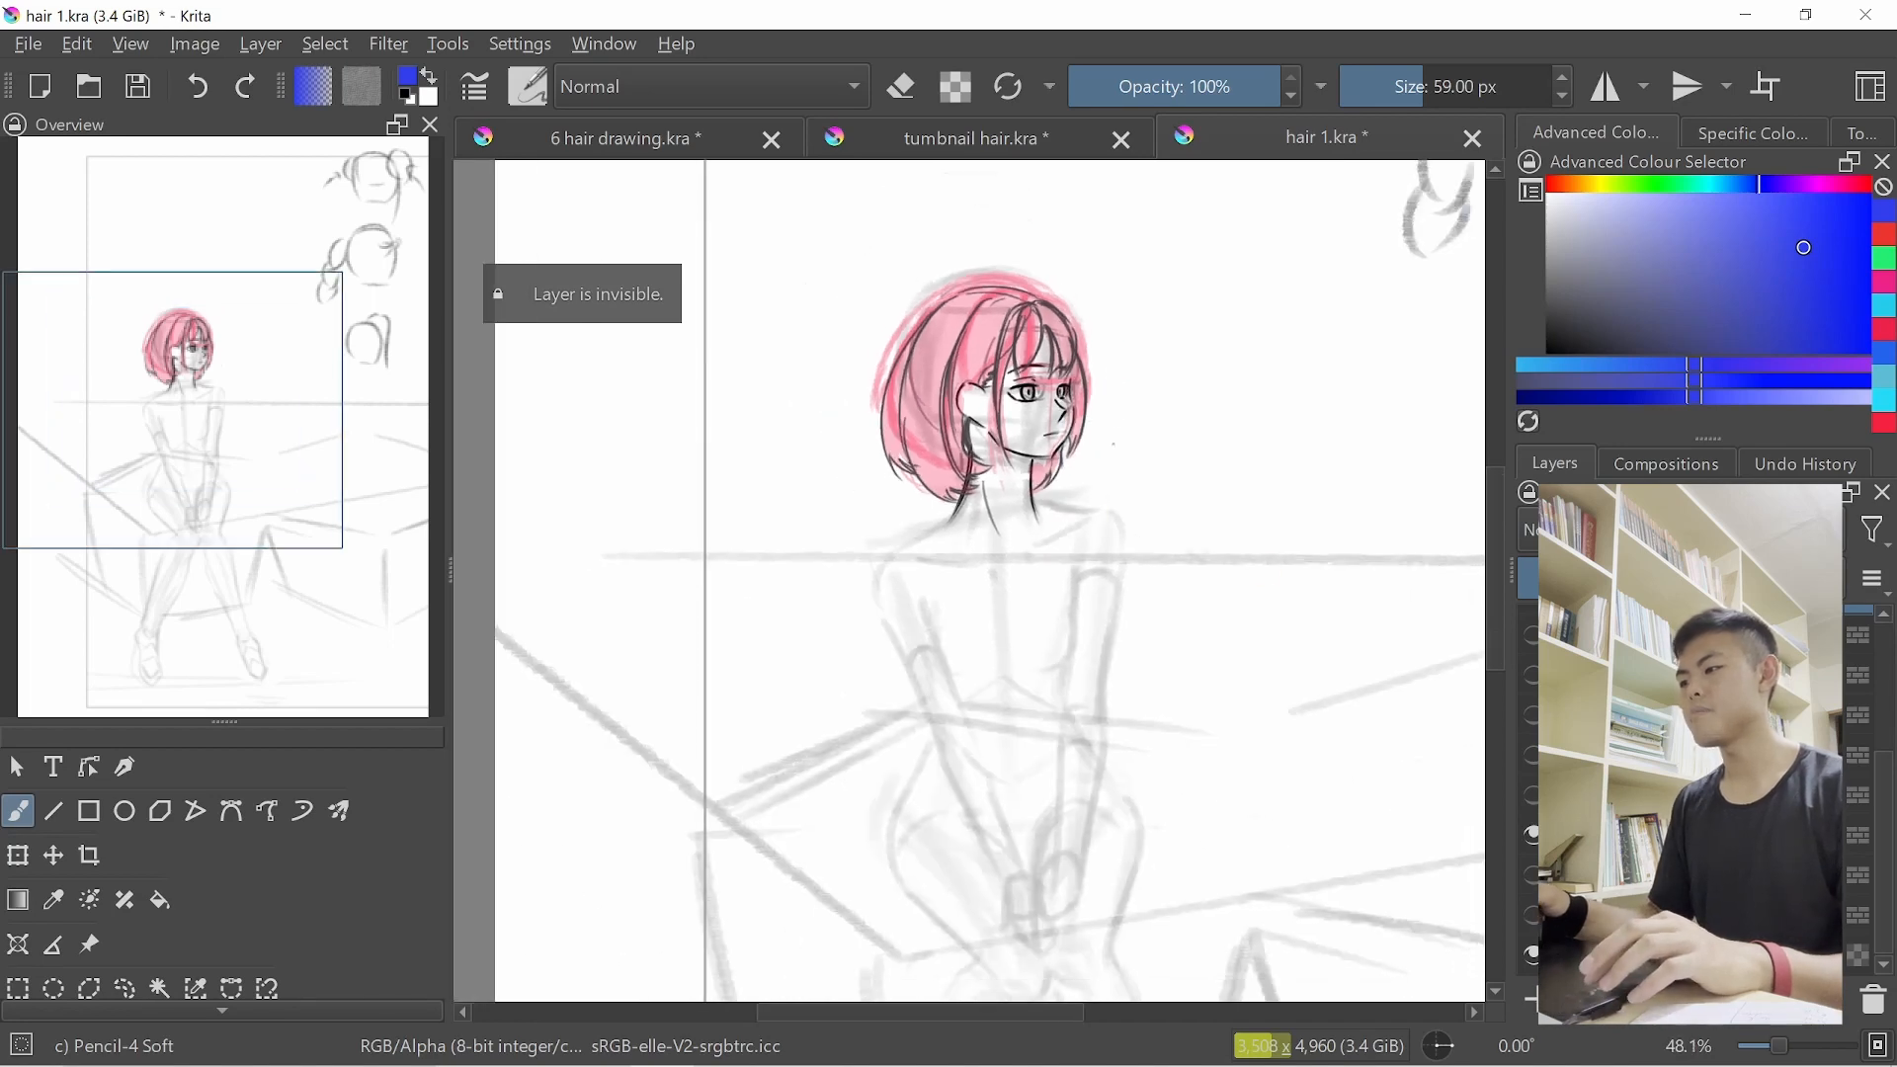
Hide the pink bob sketch and show the bearded man sketch with swept-up hair
click(1531, 835)
click(1530, 794)
mouse_move(1225, 542)
mouse_down()
mouse_move(1139, 428)
mouse_move(1156, 528)
mouse_up()
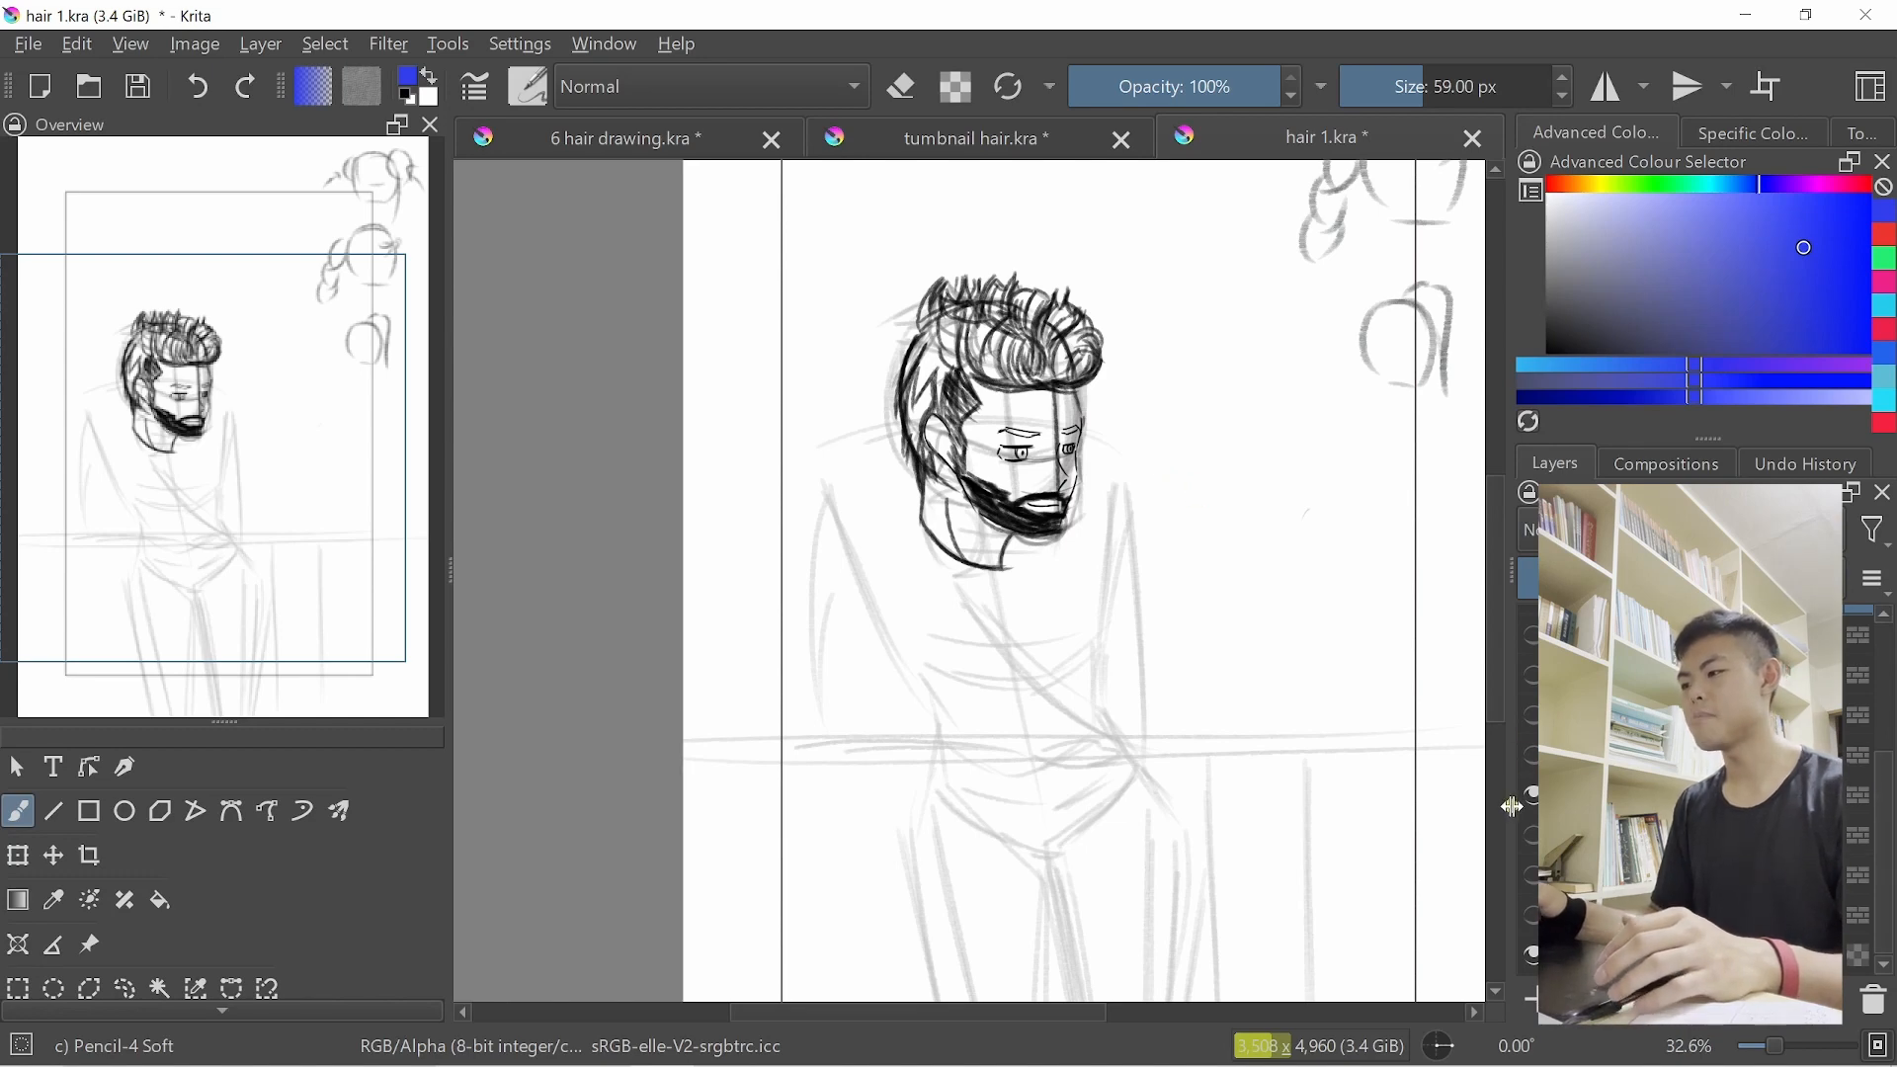
Replace the bearded man with the pink braided twin-tail sketch and examine its braids
click(1533, 796)
click(1533, 754)
drag(1141, 406, 1114, 545)
drag(1080, 453, 1111, 348)
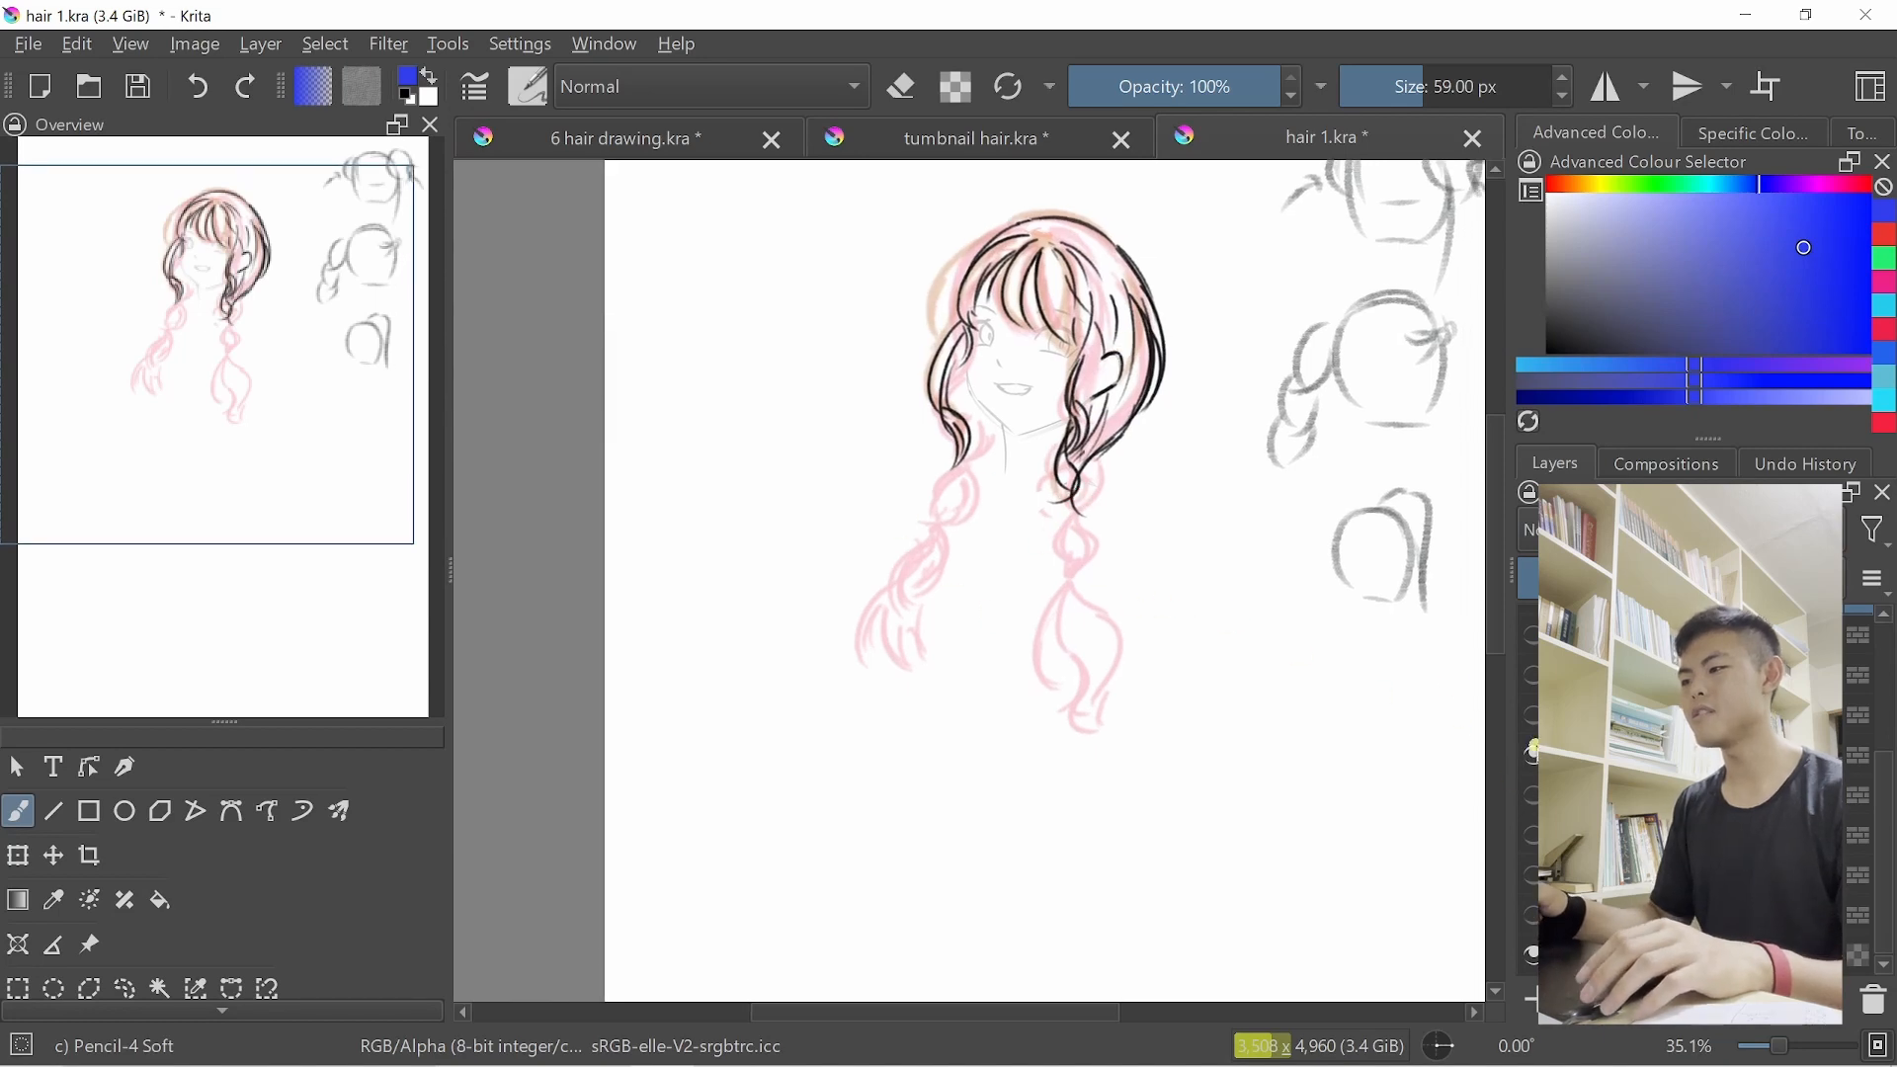
click(967, 449)
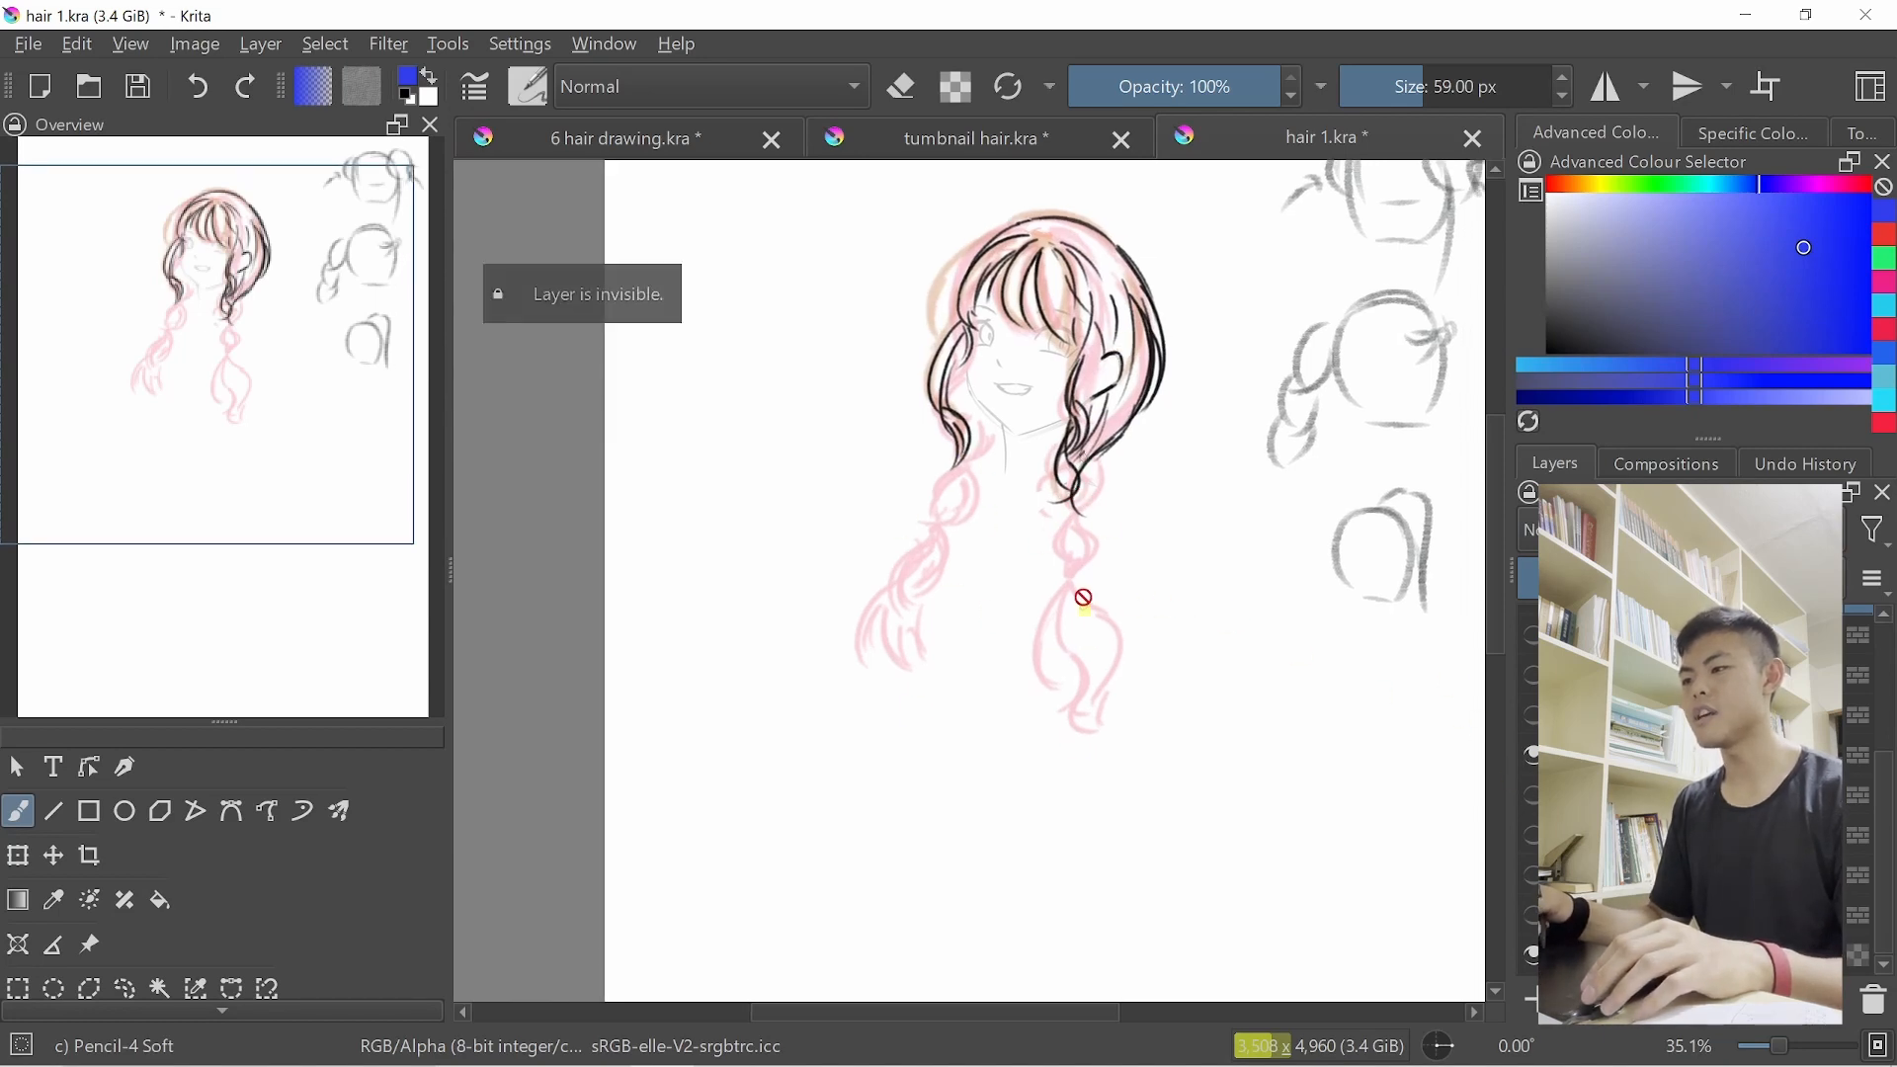
Swap the braided sketch for the leaning girl with a short bob and examine her hair up close
click(1530, 756)
click(1531, 716)
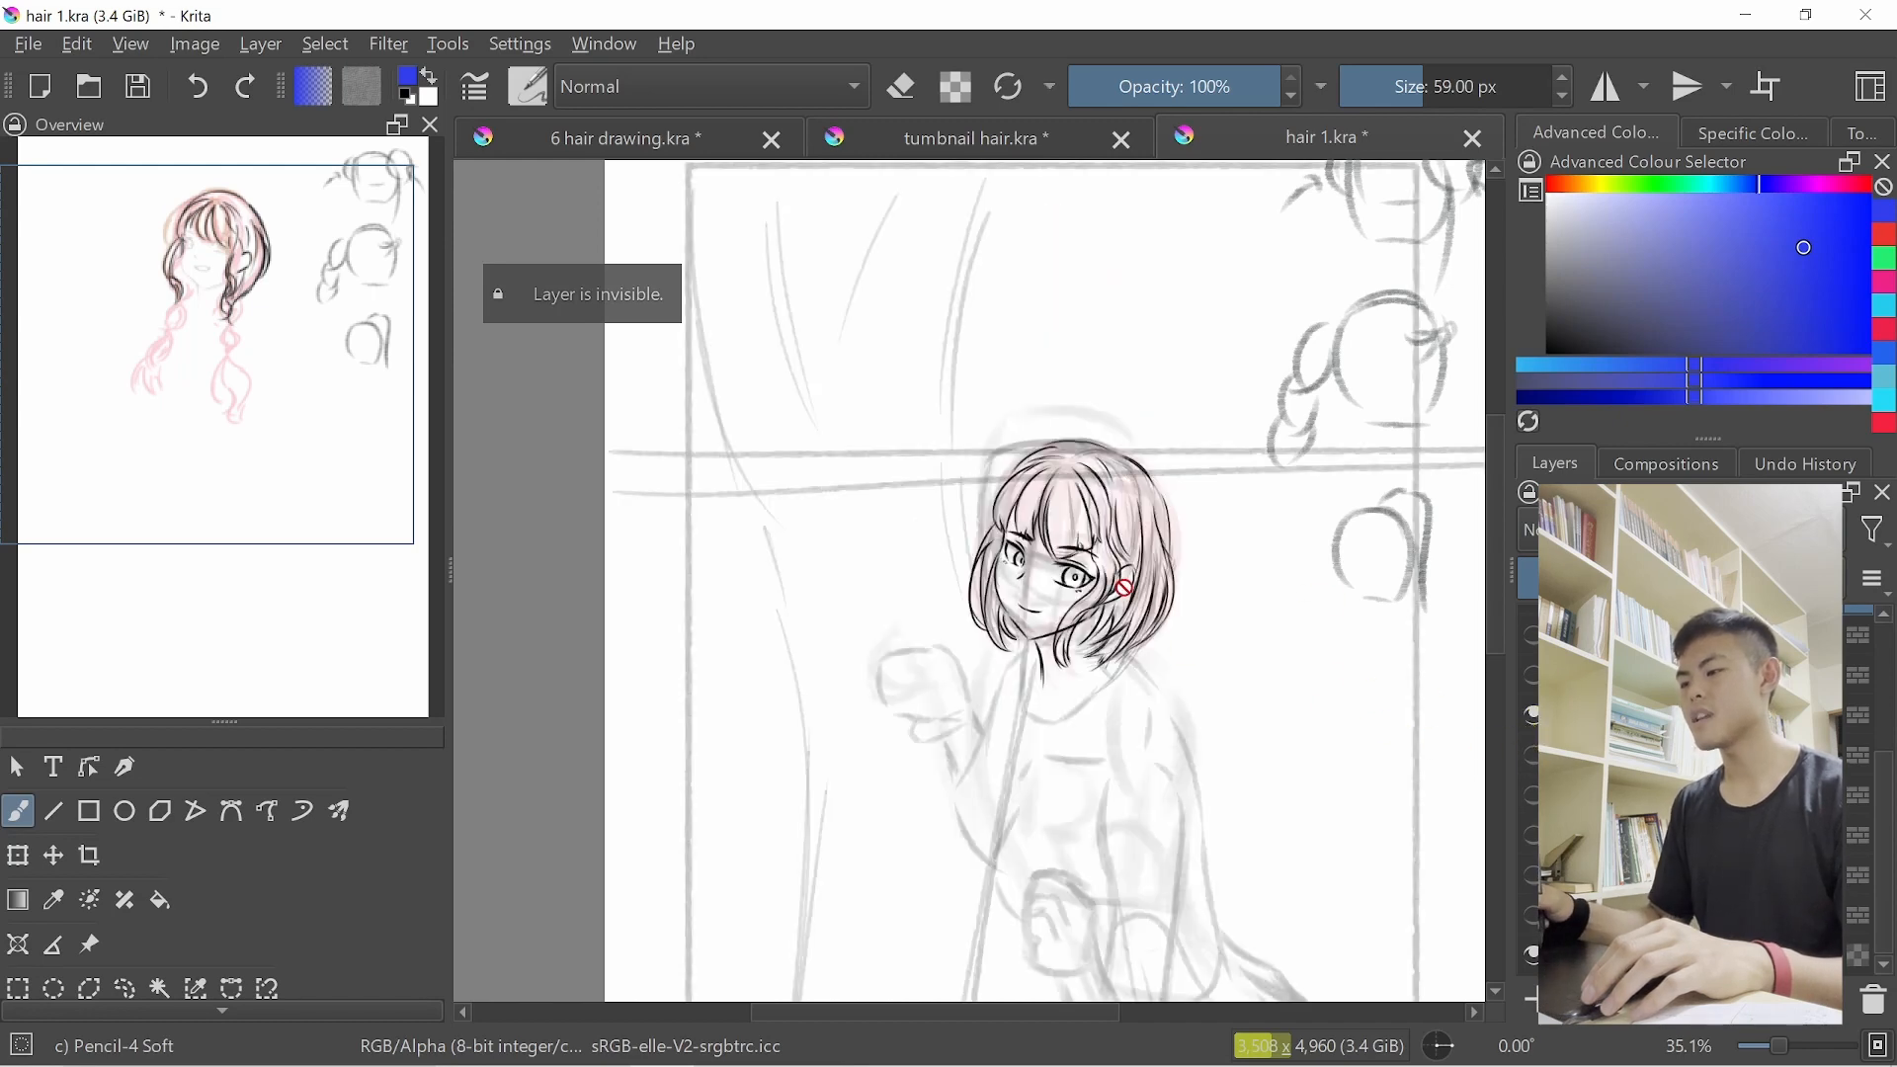
drag(1165, 601, 1223, 504)
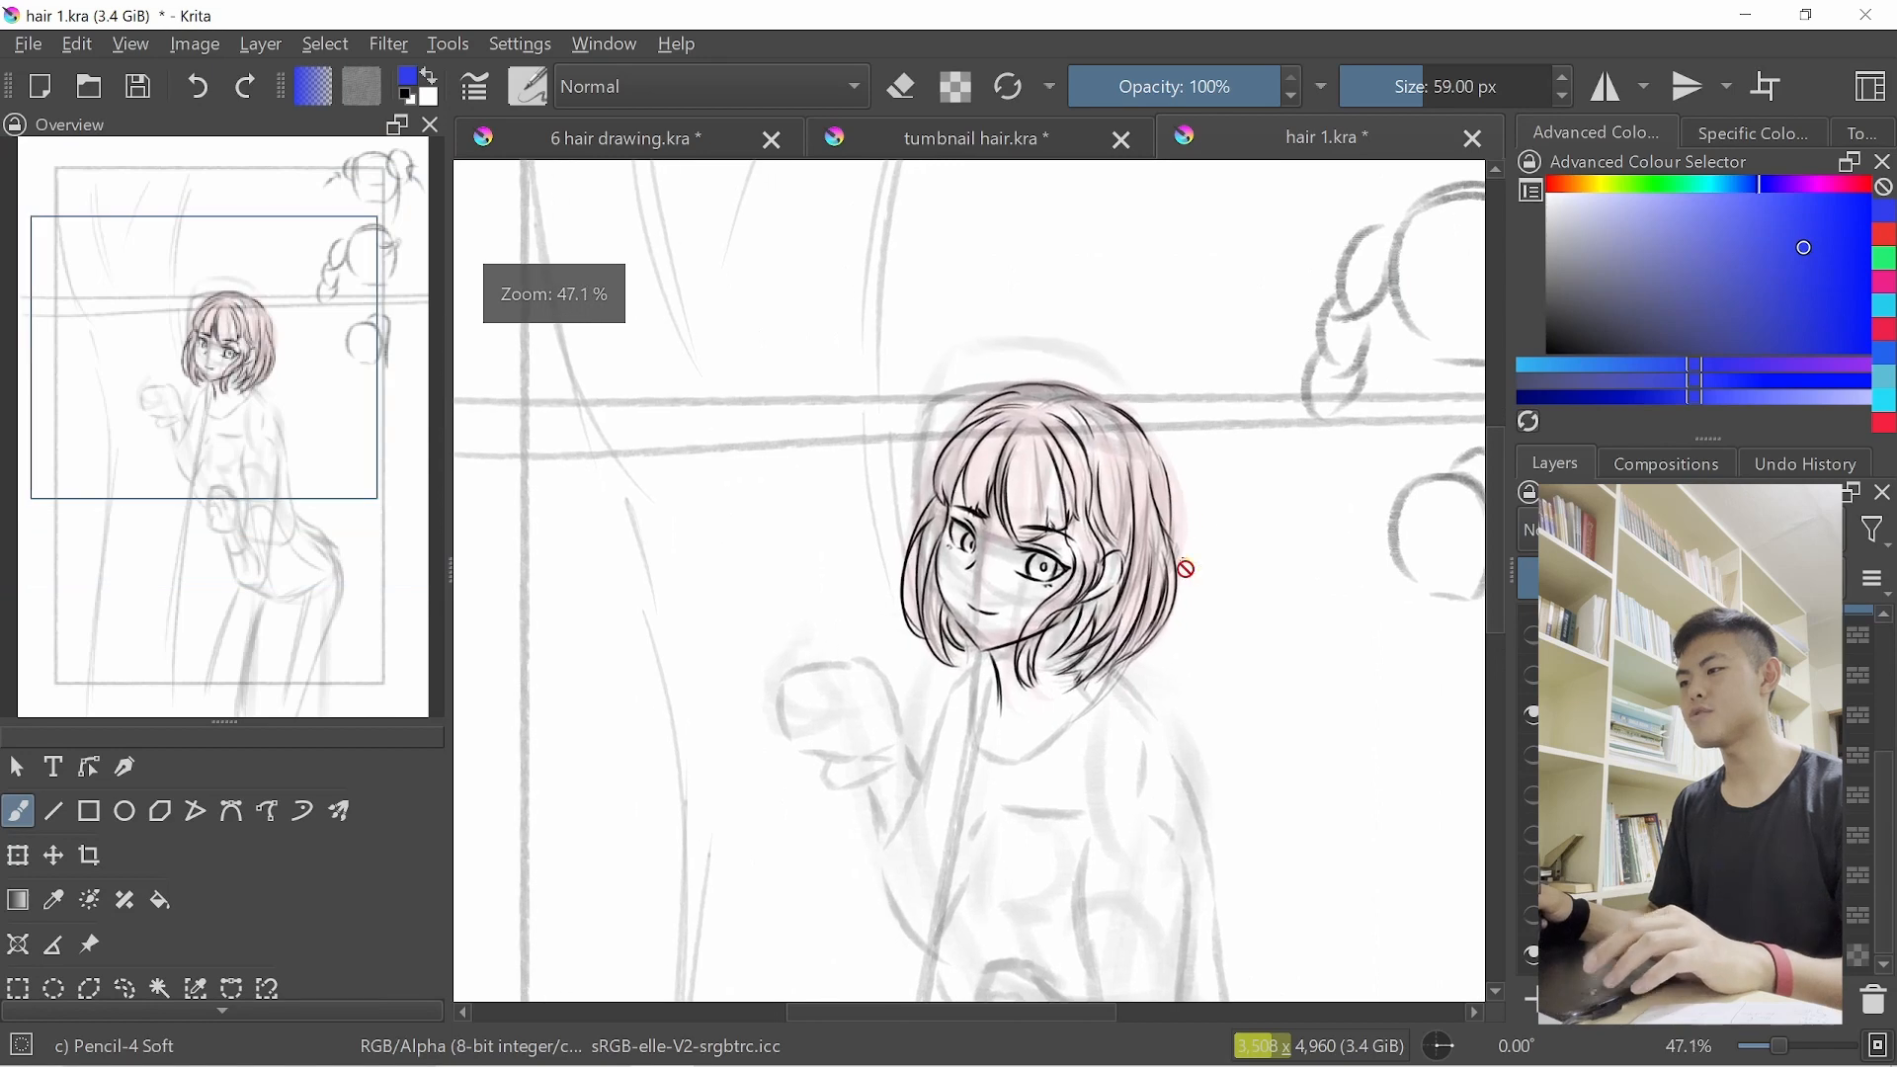
click(1158, 589)
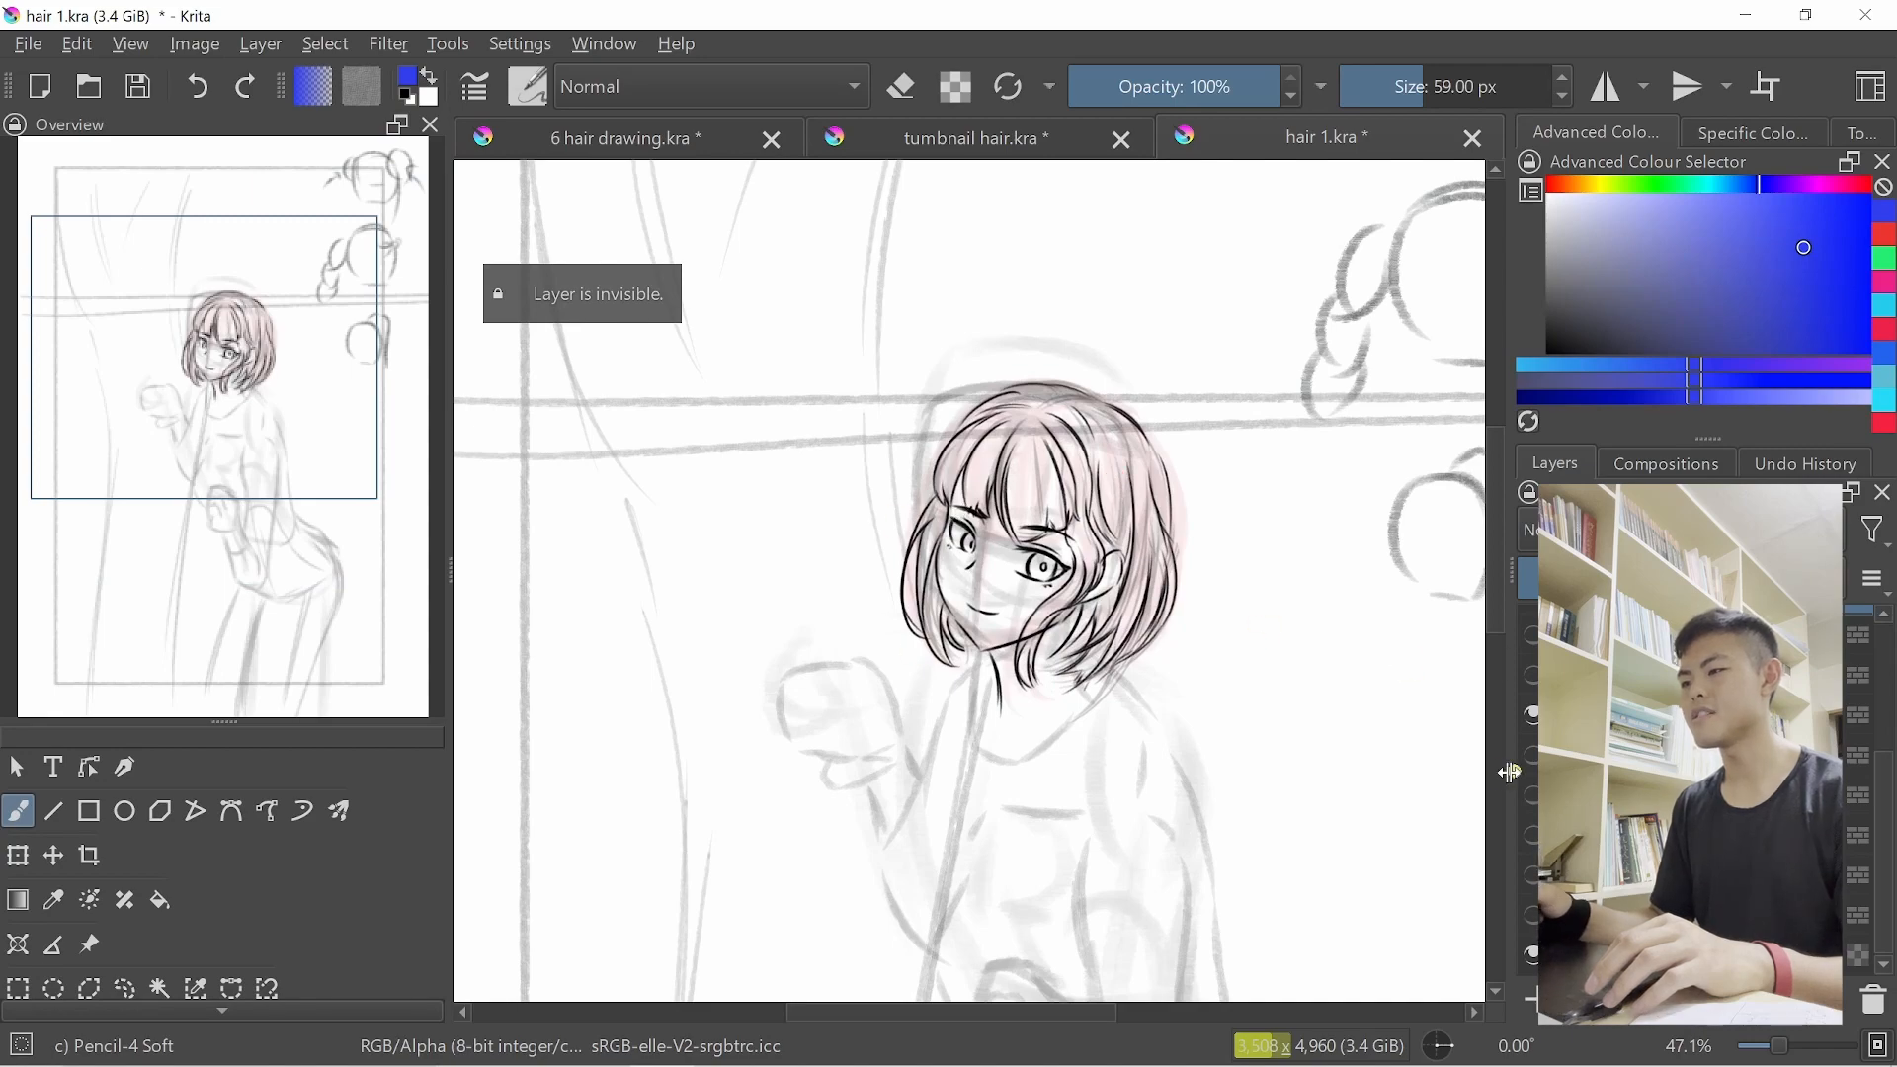
Swap in the kneeling girl sketch with orange hair and a blue streak, and examine her bangs and full pose
click(1533, 714)
click(1532, 675)
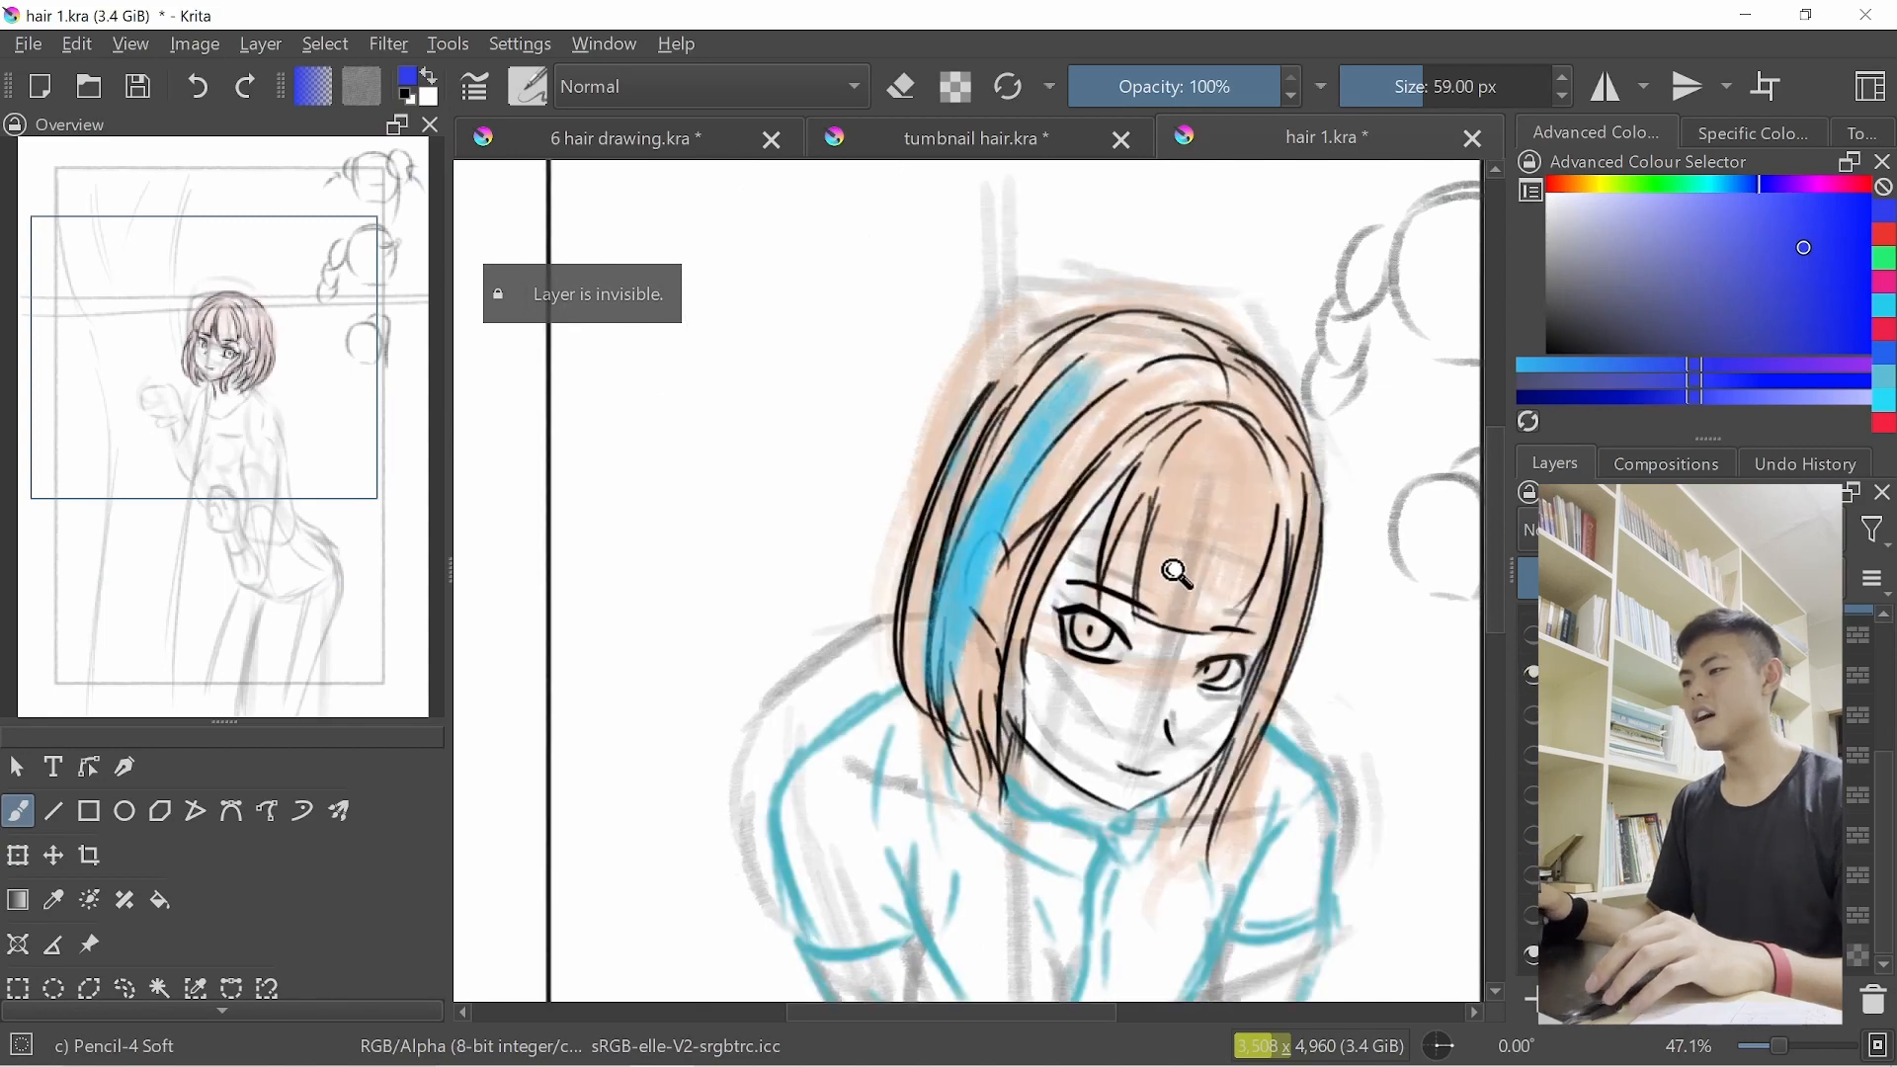
scroll(1175, 568, down, 3)
drag(1166, 534, 1061, 451)
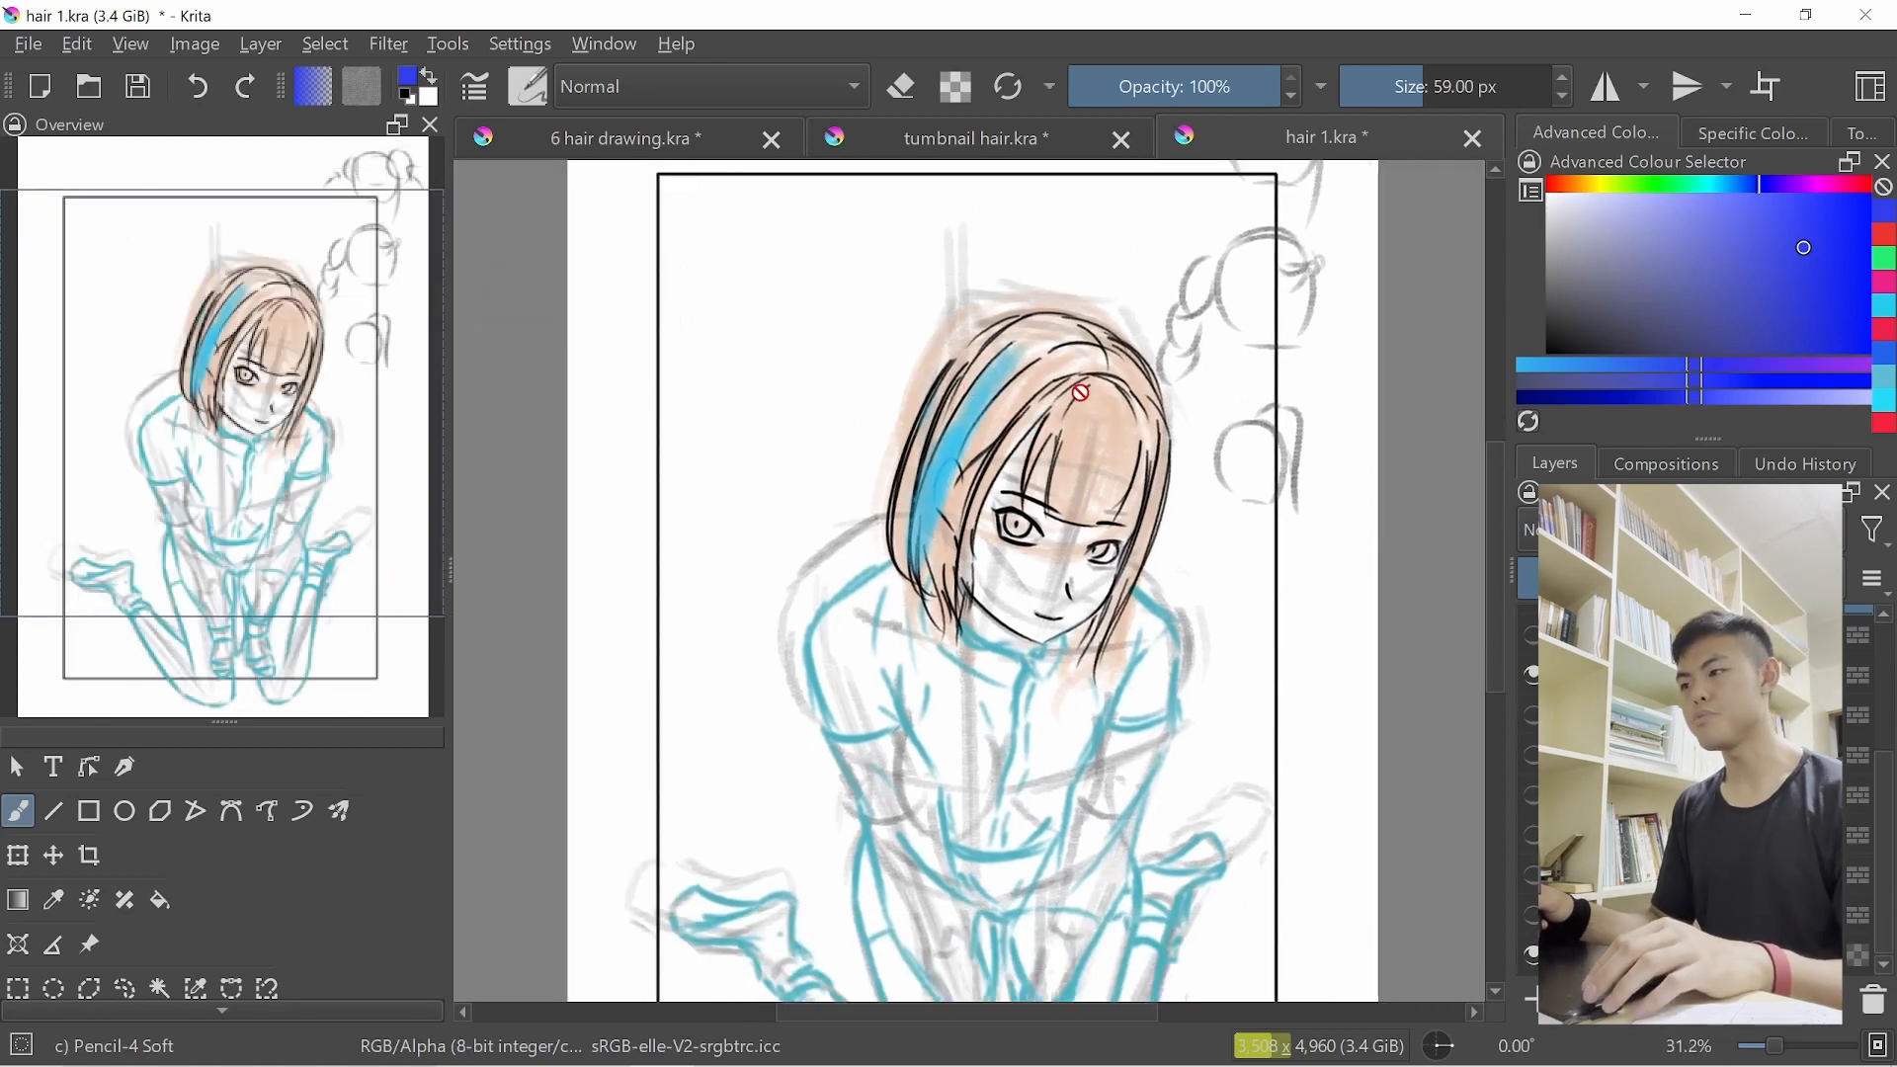
drag(1073, 443, 1088, 358)
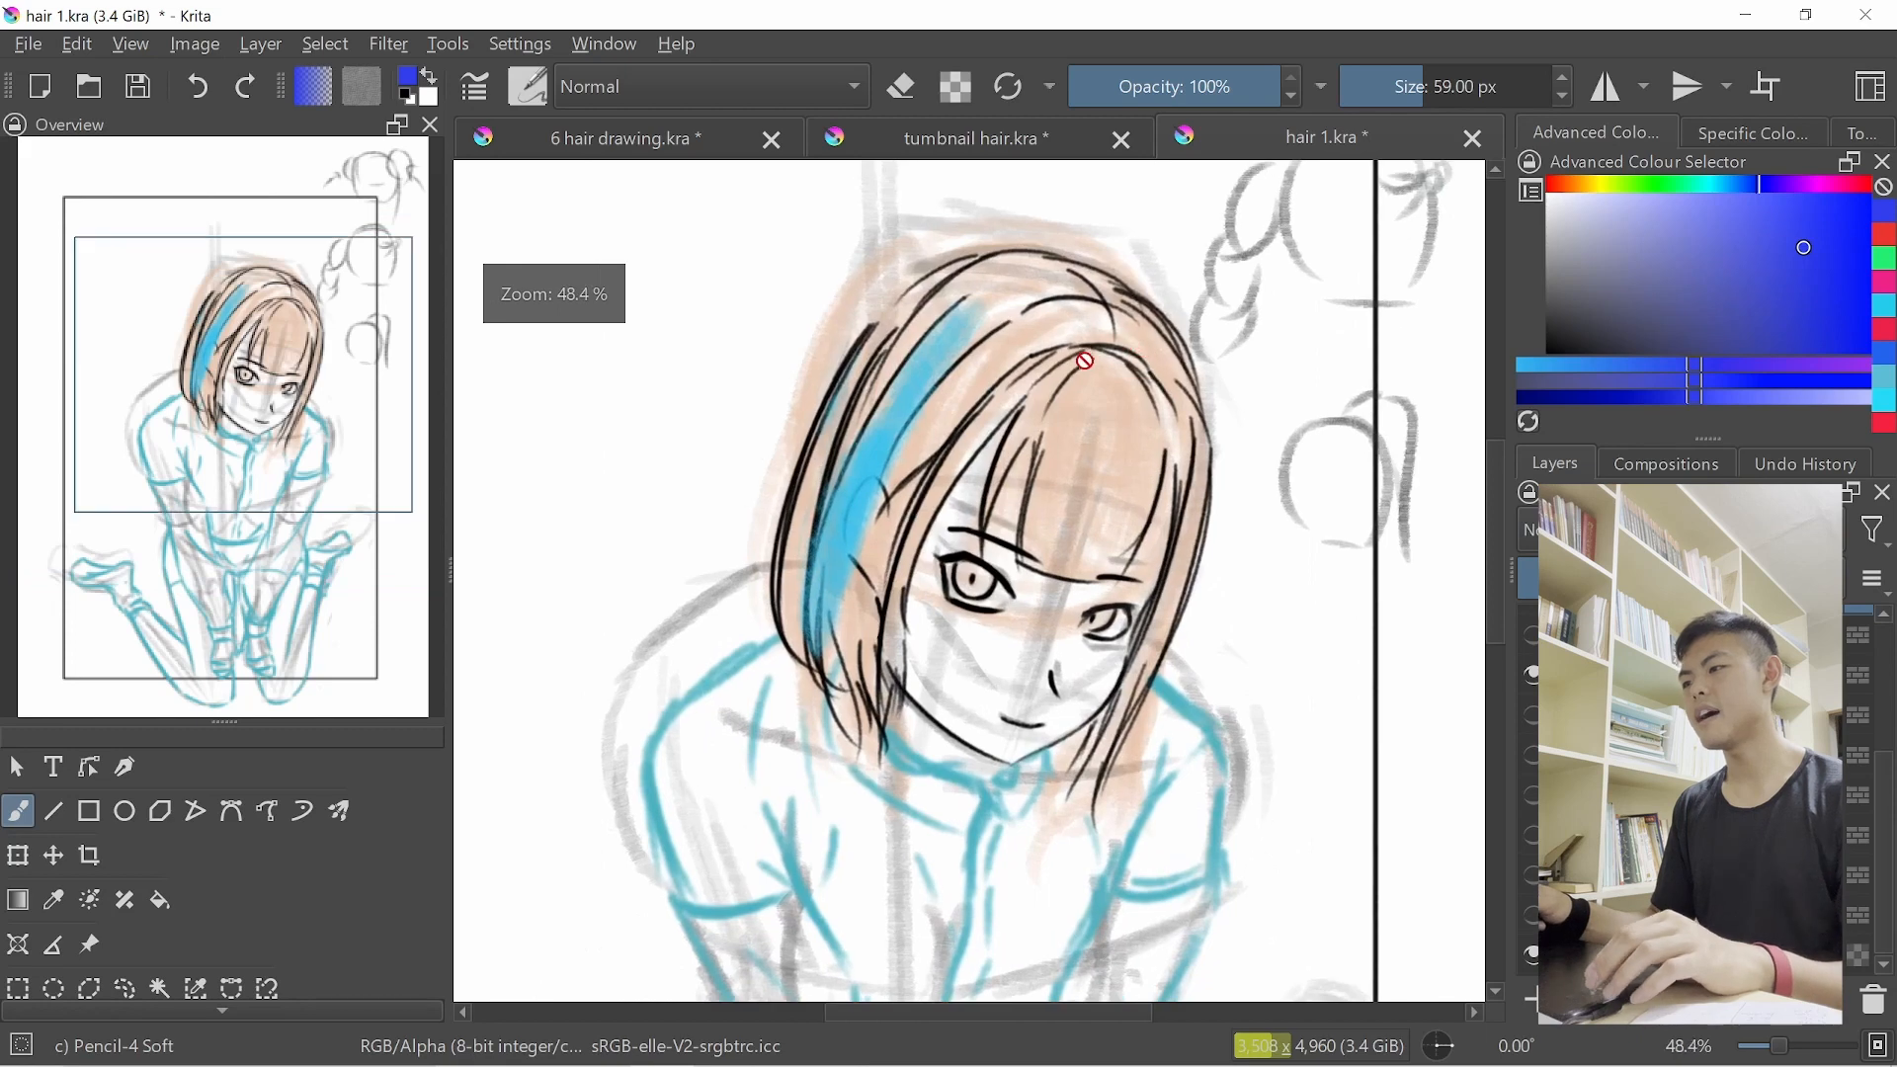
click(1112, 351)
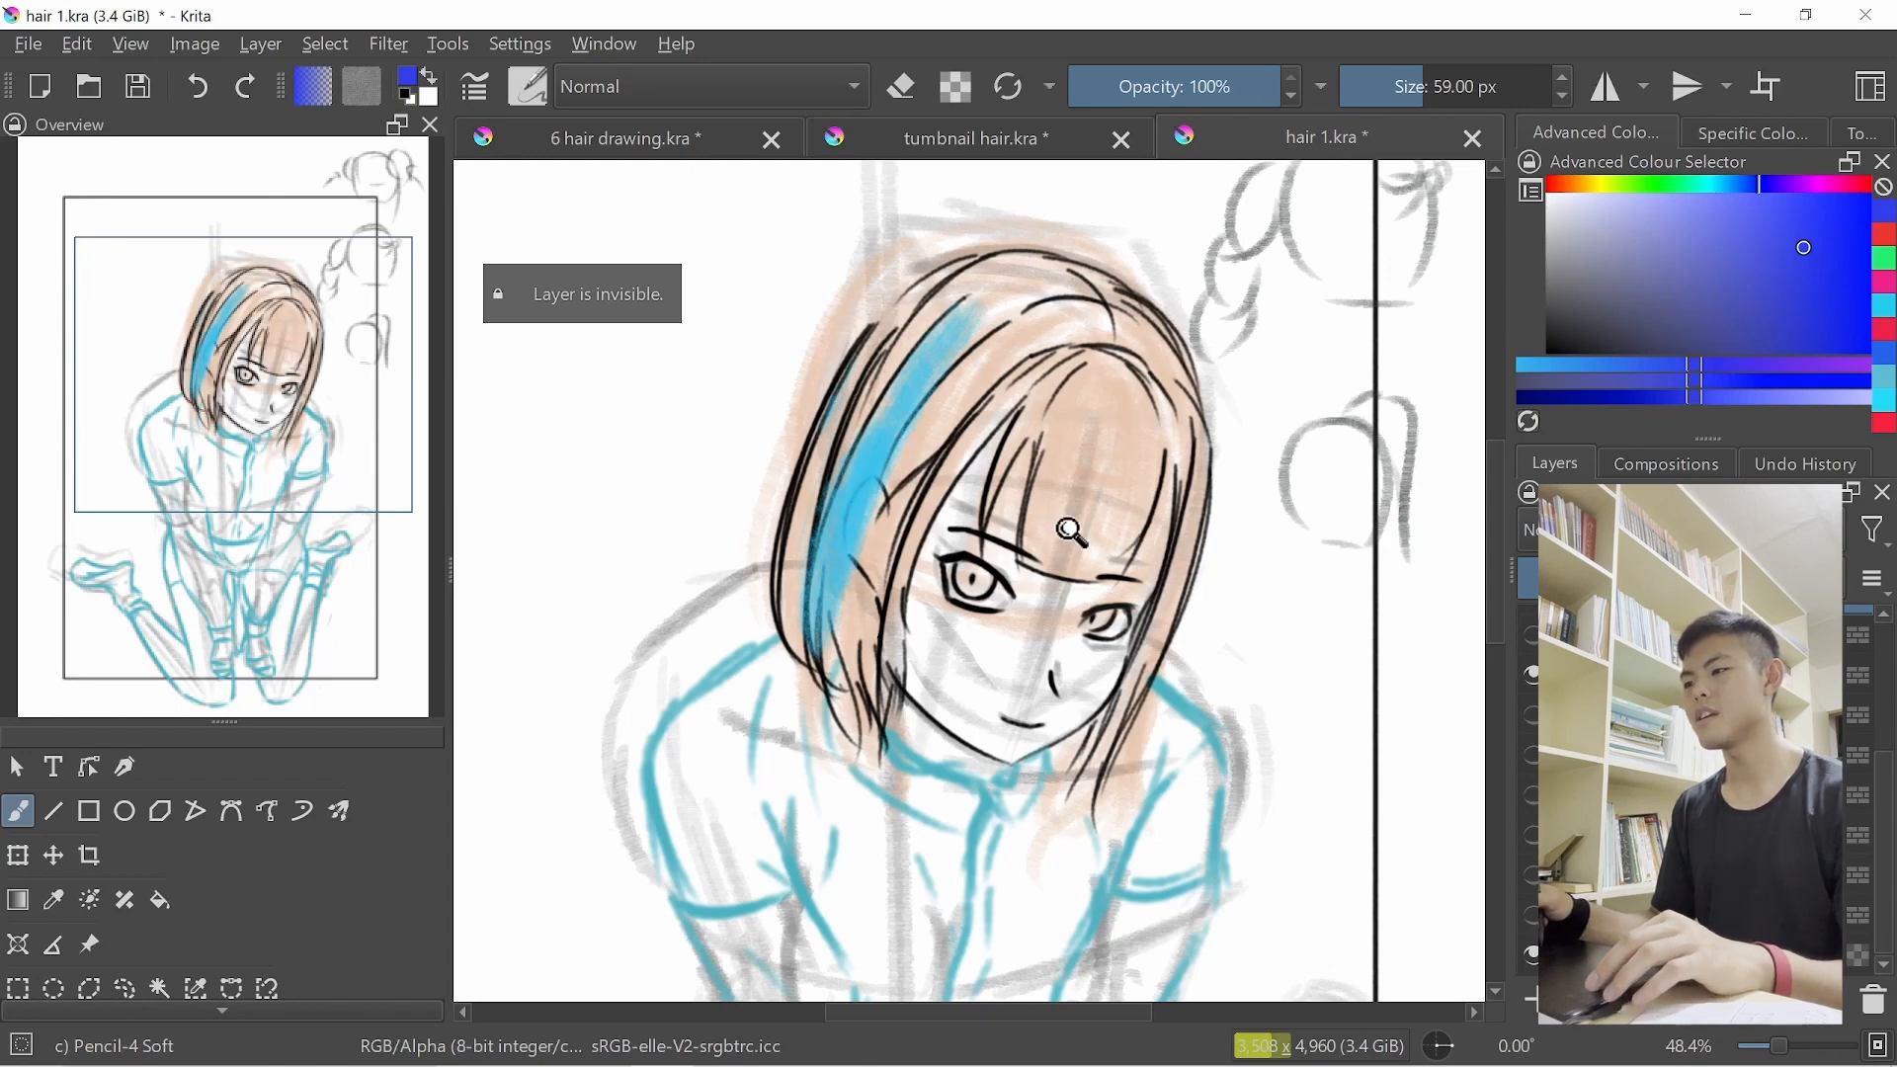
drag(1072, 534, 1062, 561)
drag(1061, 560, 1065, 457)
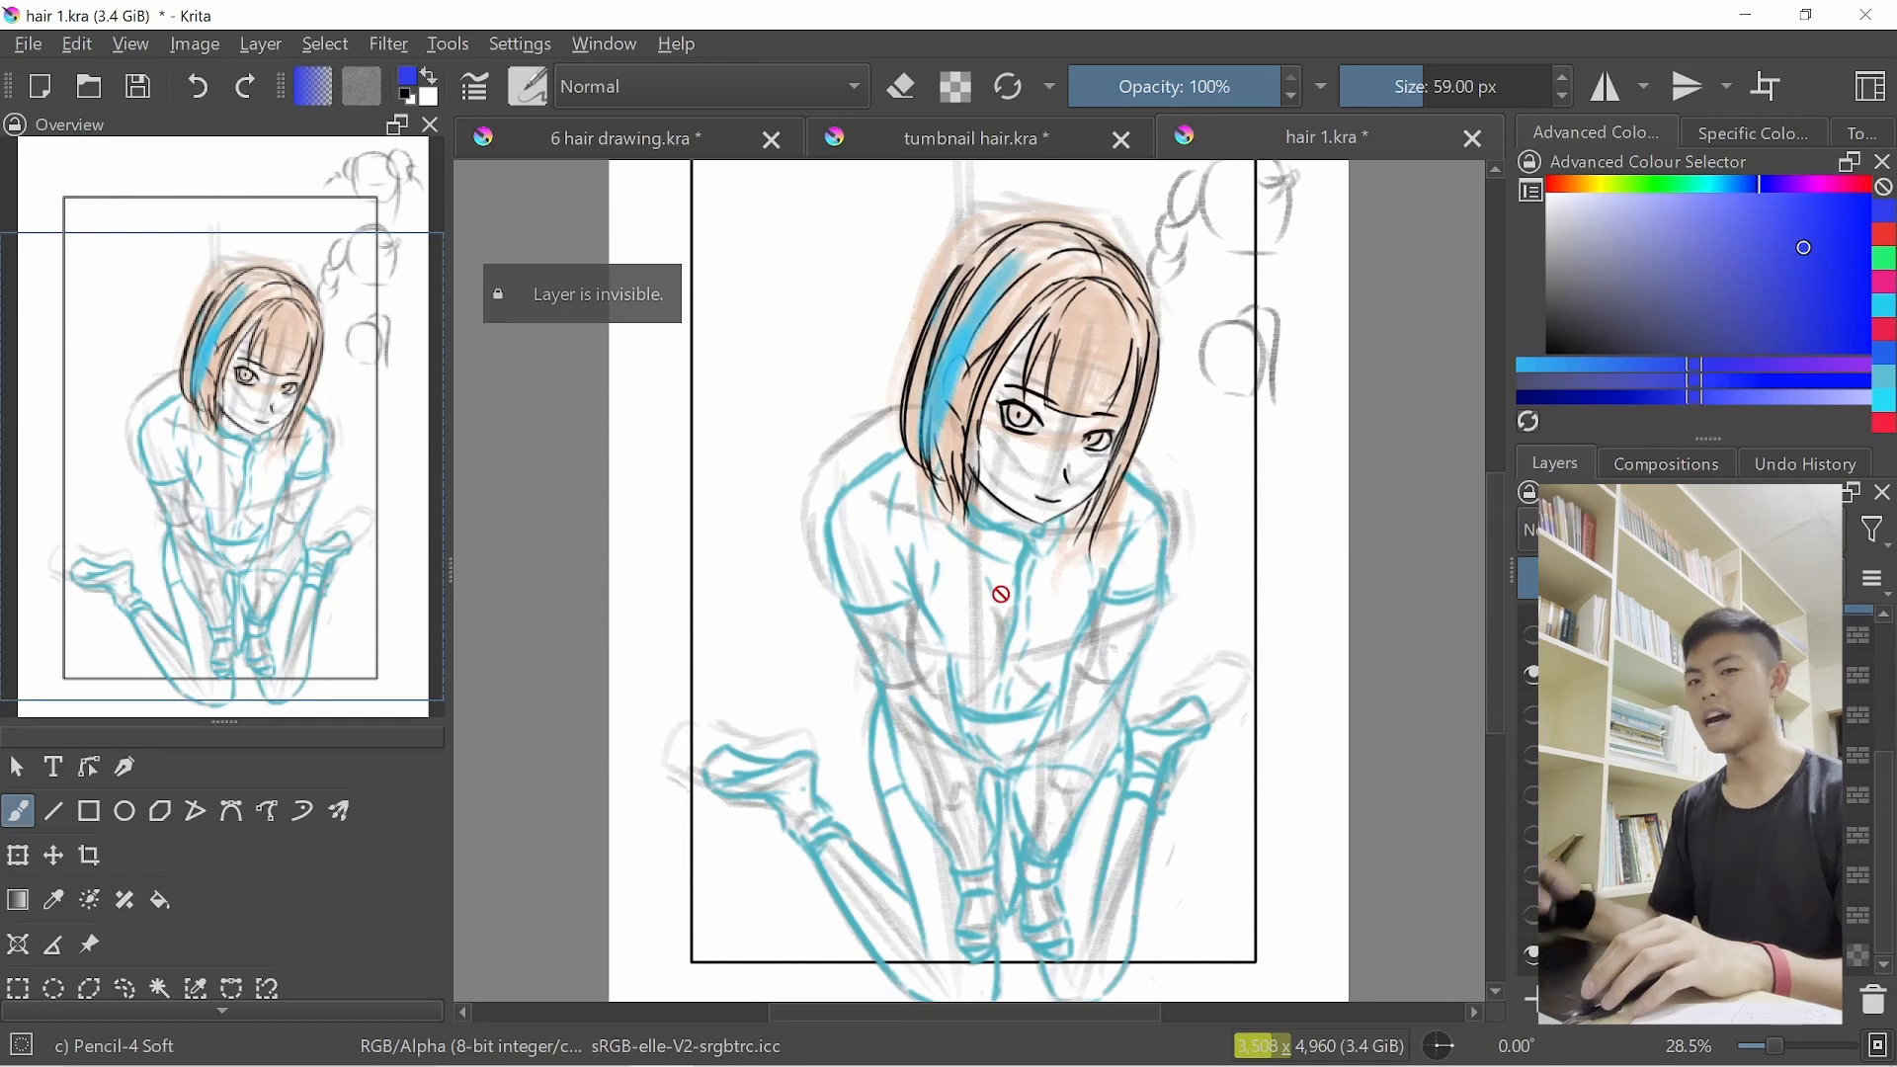
Swap the kneeling girl for the grey-shaded figure with one arm raised, keep the long-haired sketch hidden, and examine the bob hairstyle
click(1527, 676)
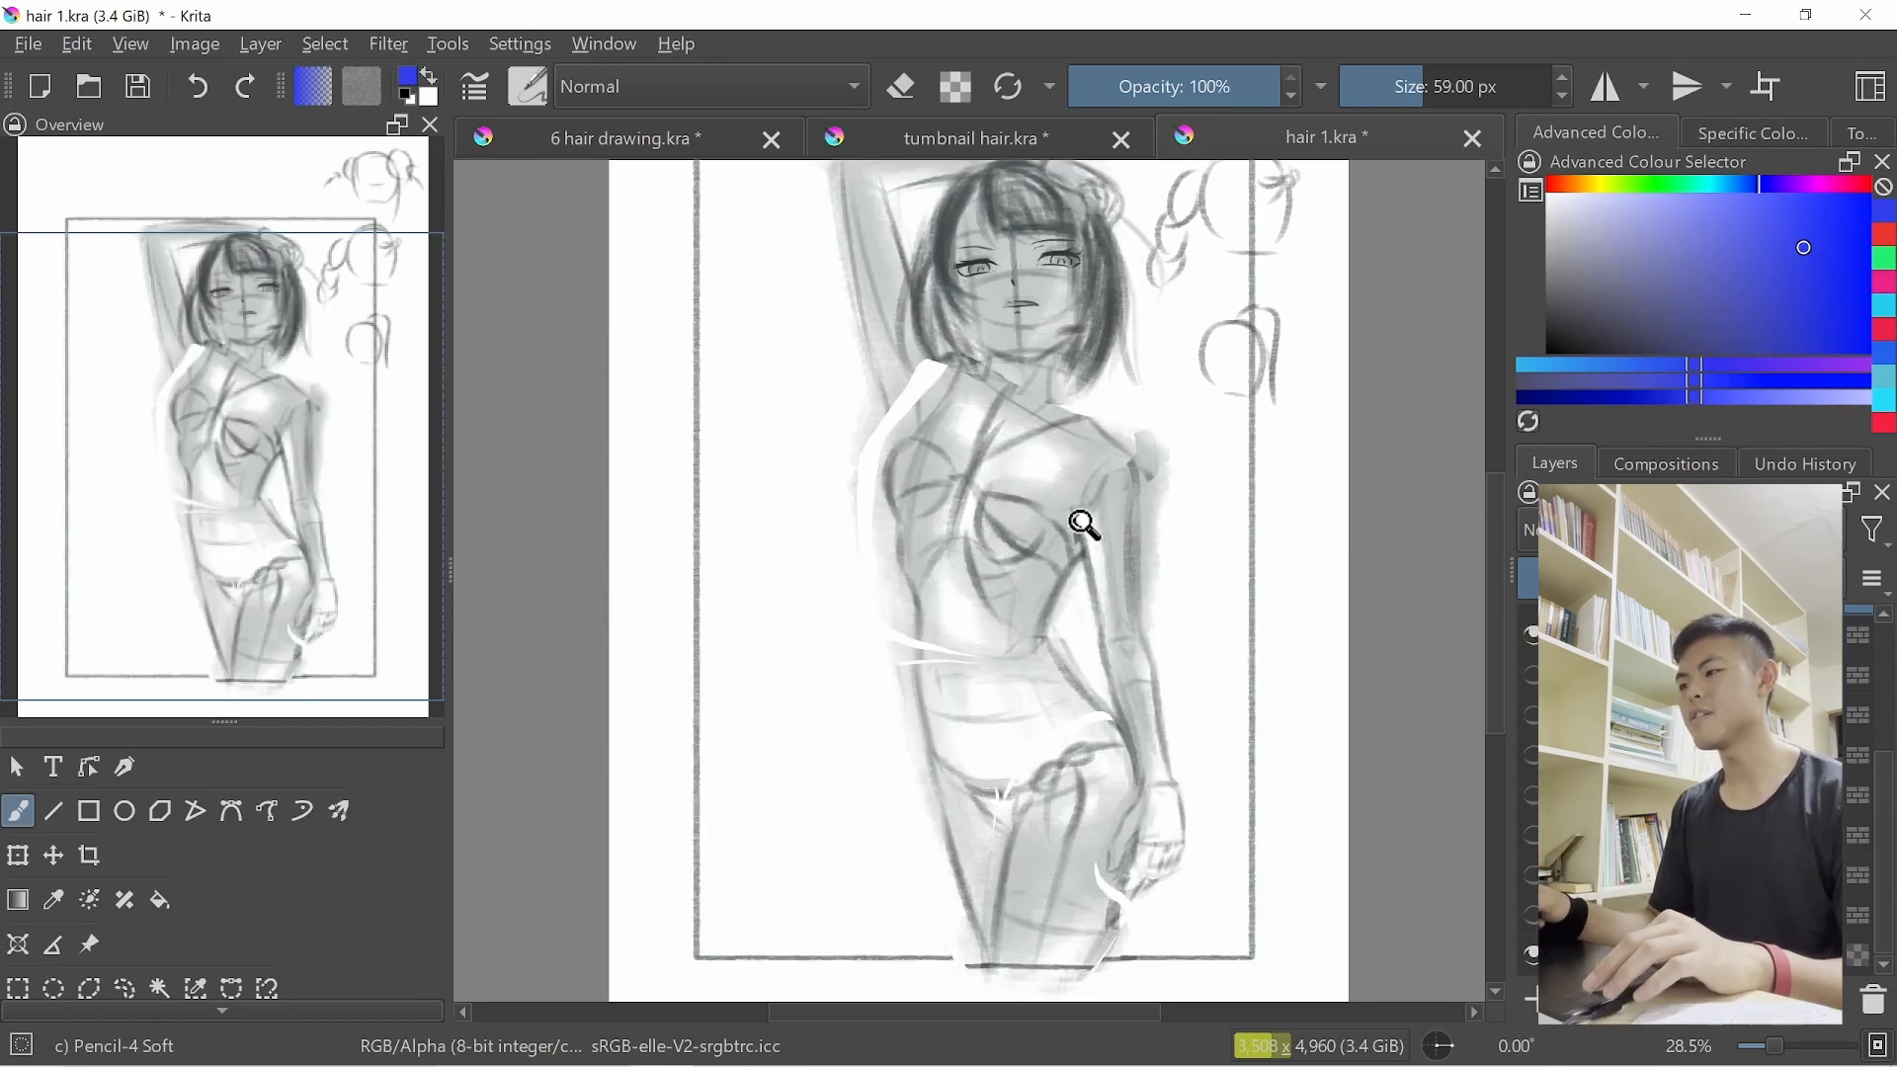
drag(1887, 771, 1886, 739)
click(1532, 651)
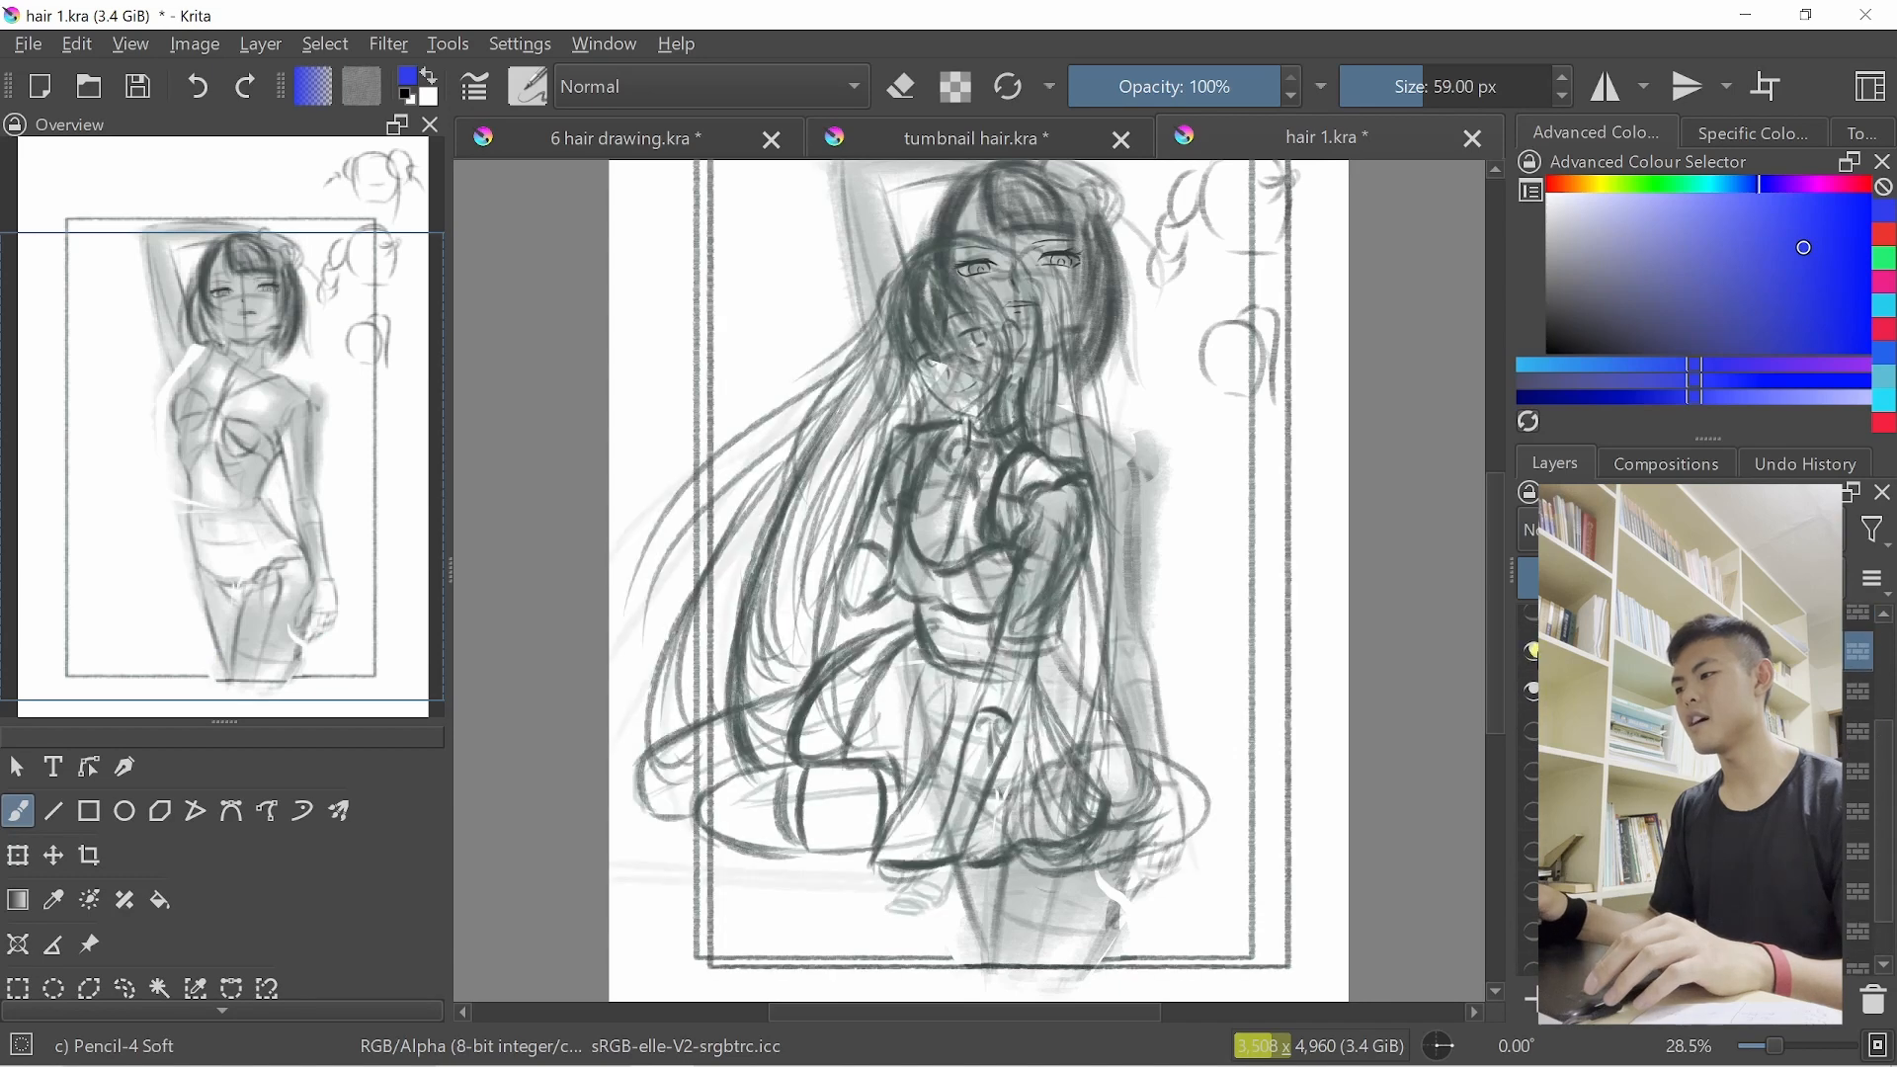
click(1532, 655)
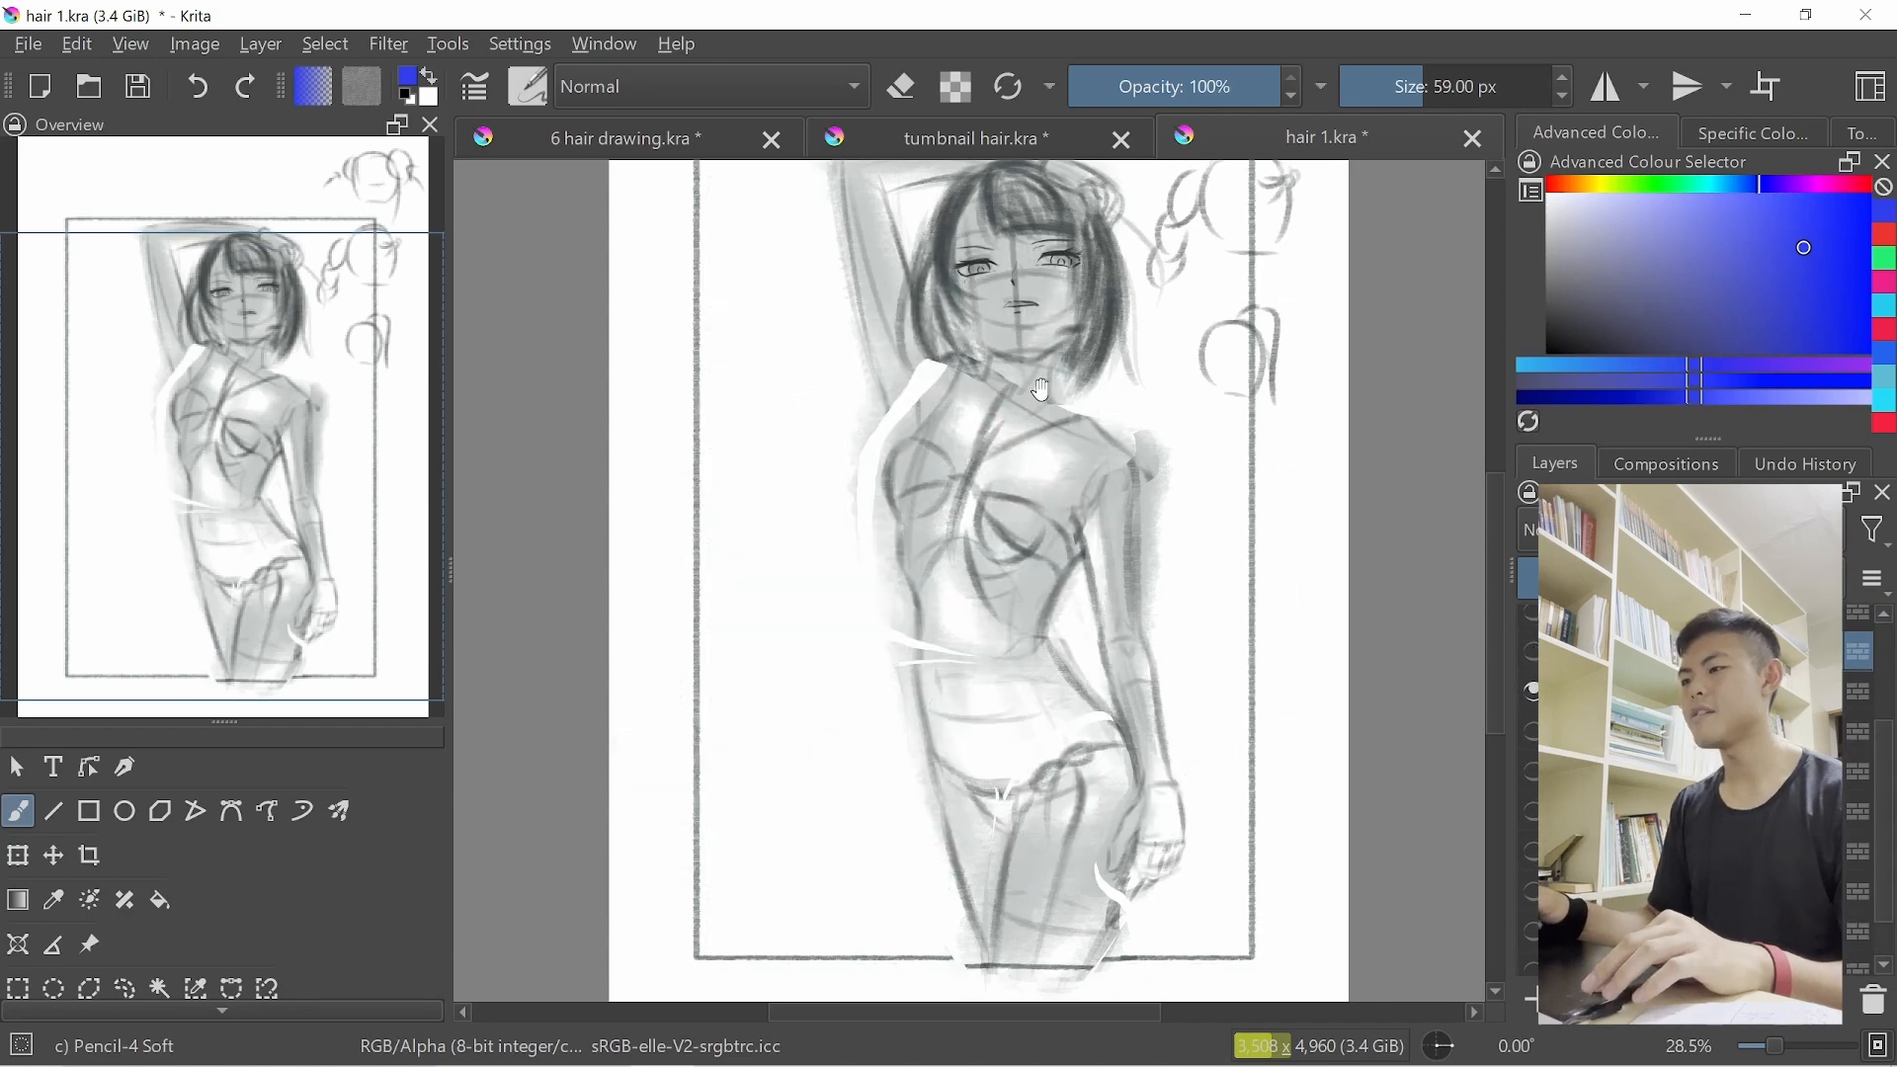
drag(1047, 411, 1043, 501)
scroll(1018, 473, up, 1)
drag(1058, 423, 1062, 487)
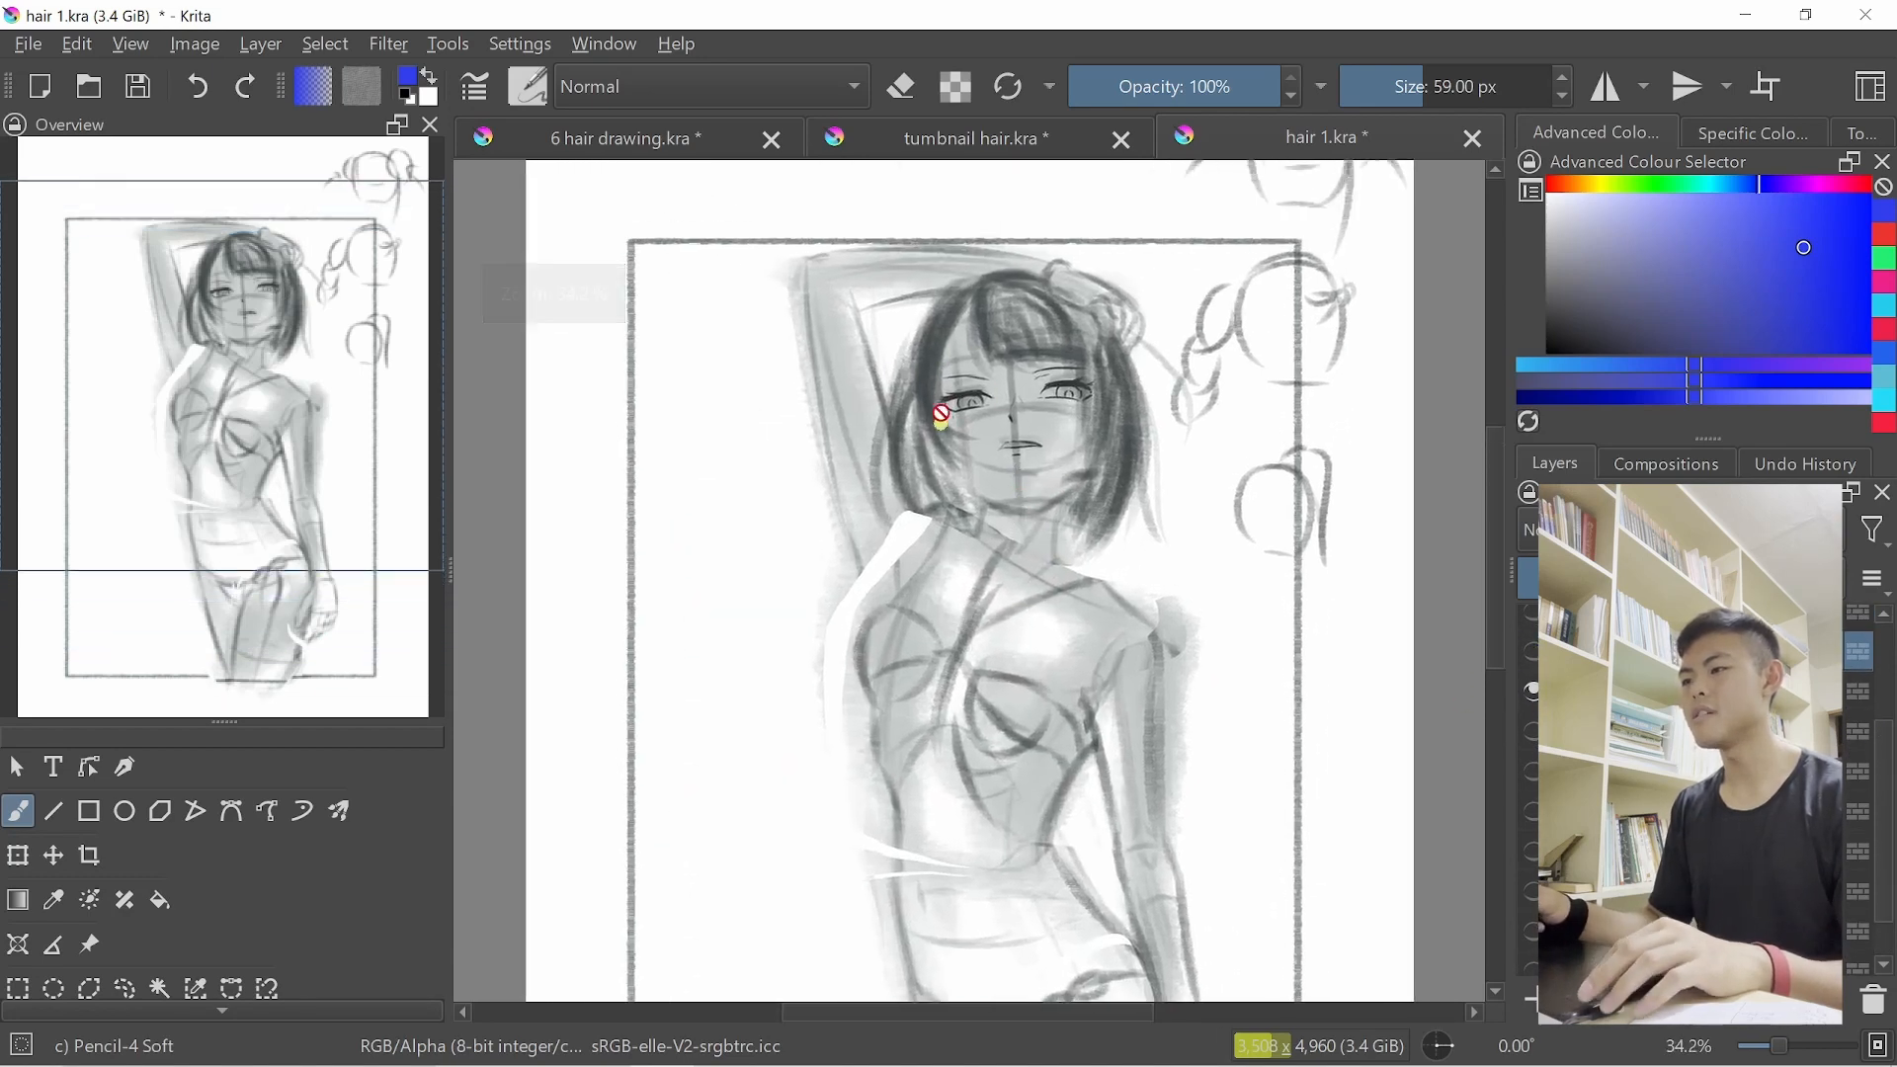
scroll(967, 481, up, 1)
click(951, 442)
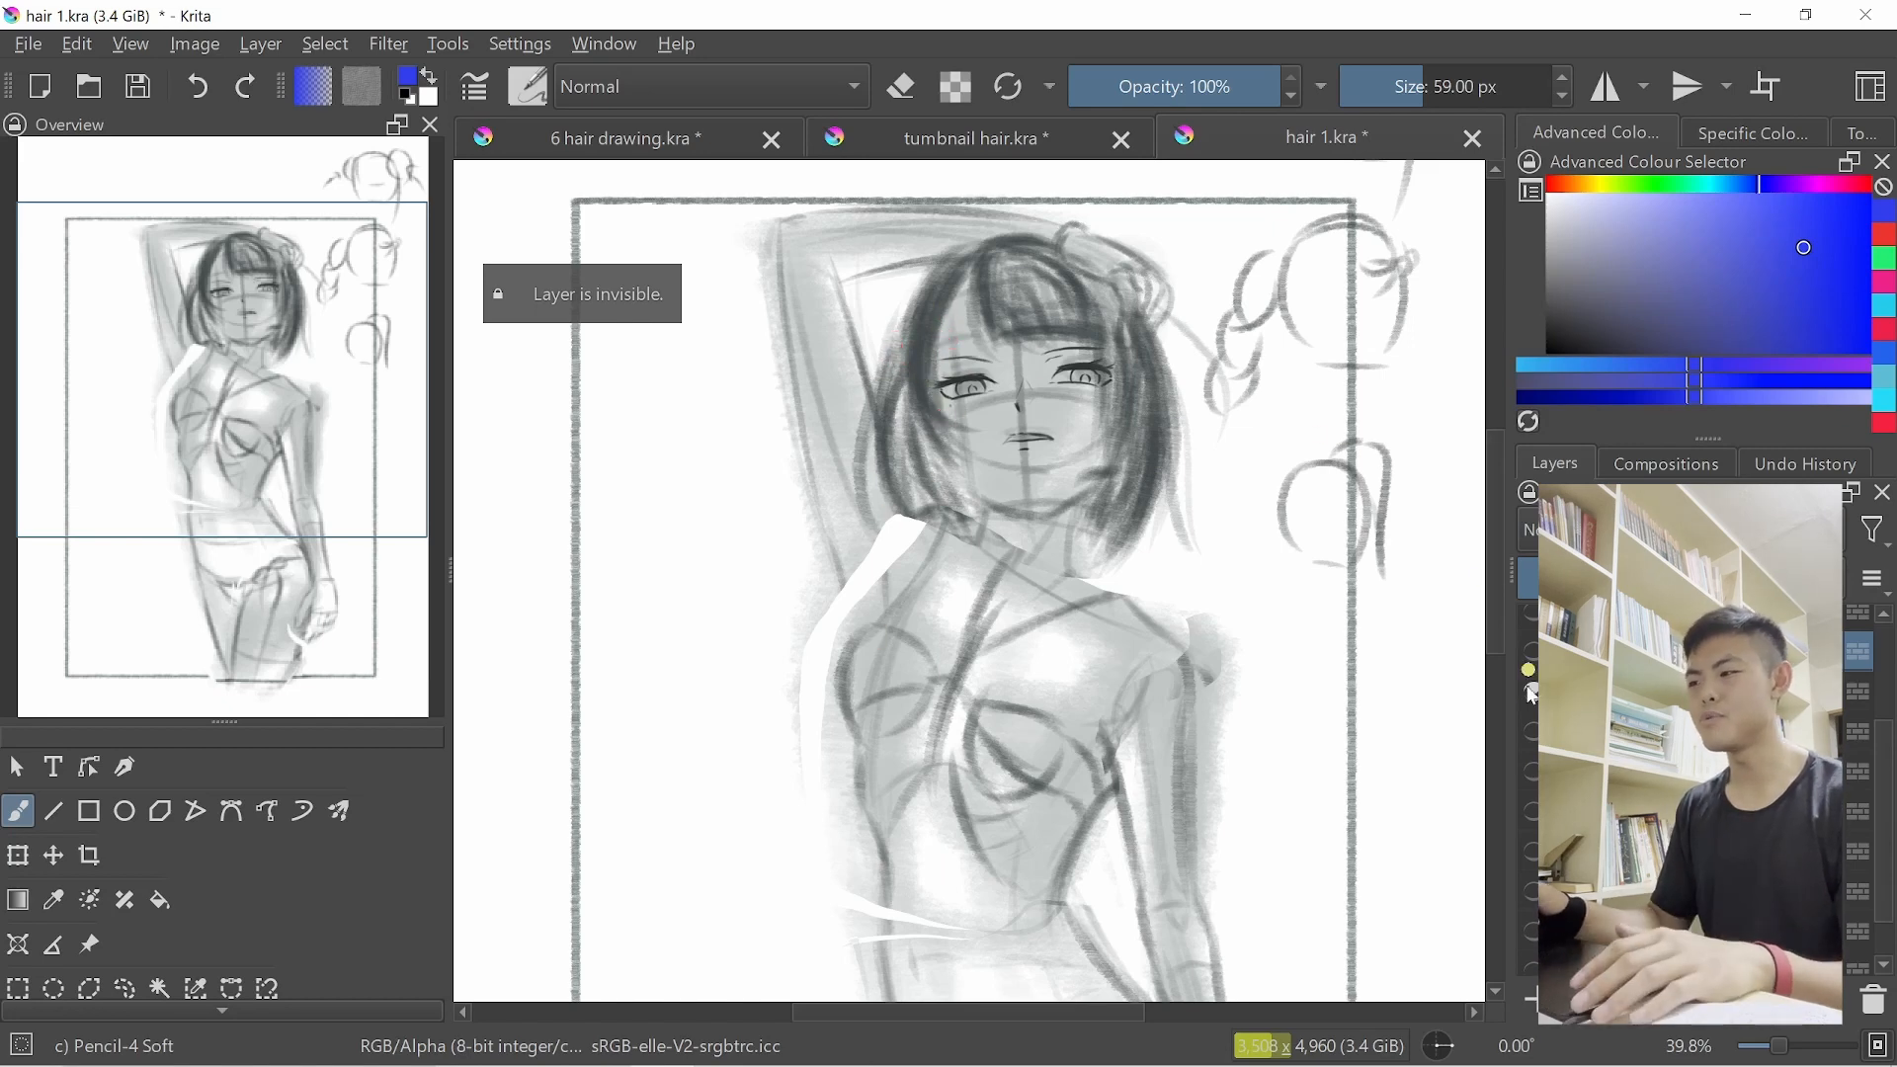
Swap the grey-shaded figure for the seated girl sketch with very long twin tails, and examine her hair and full pose
click(1531, 690)
click(1532, 651)
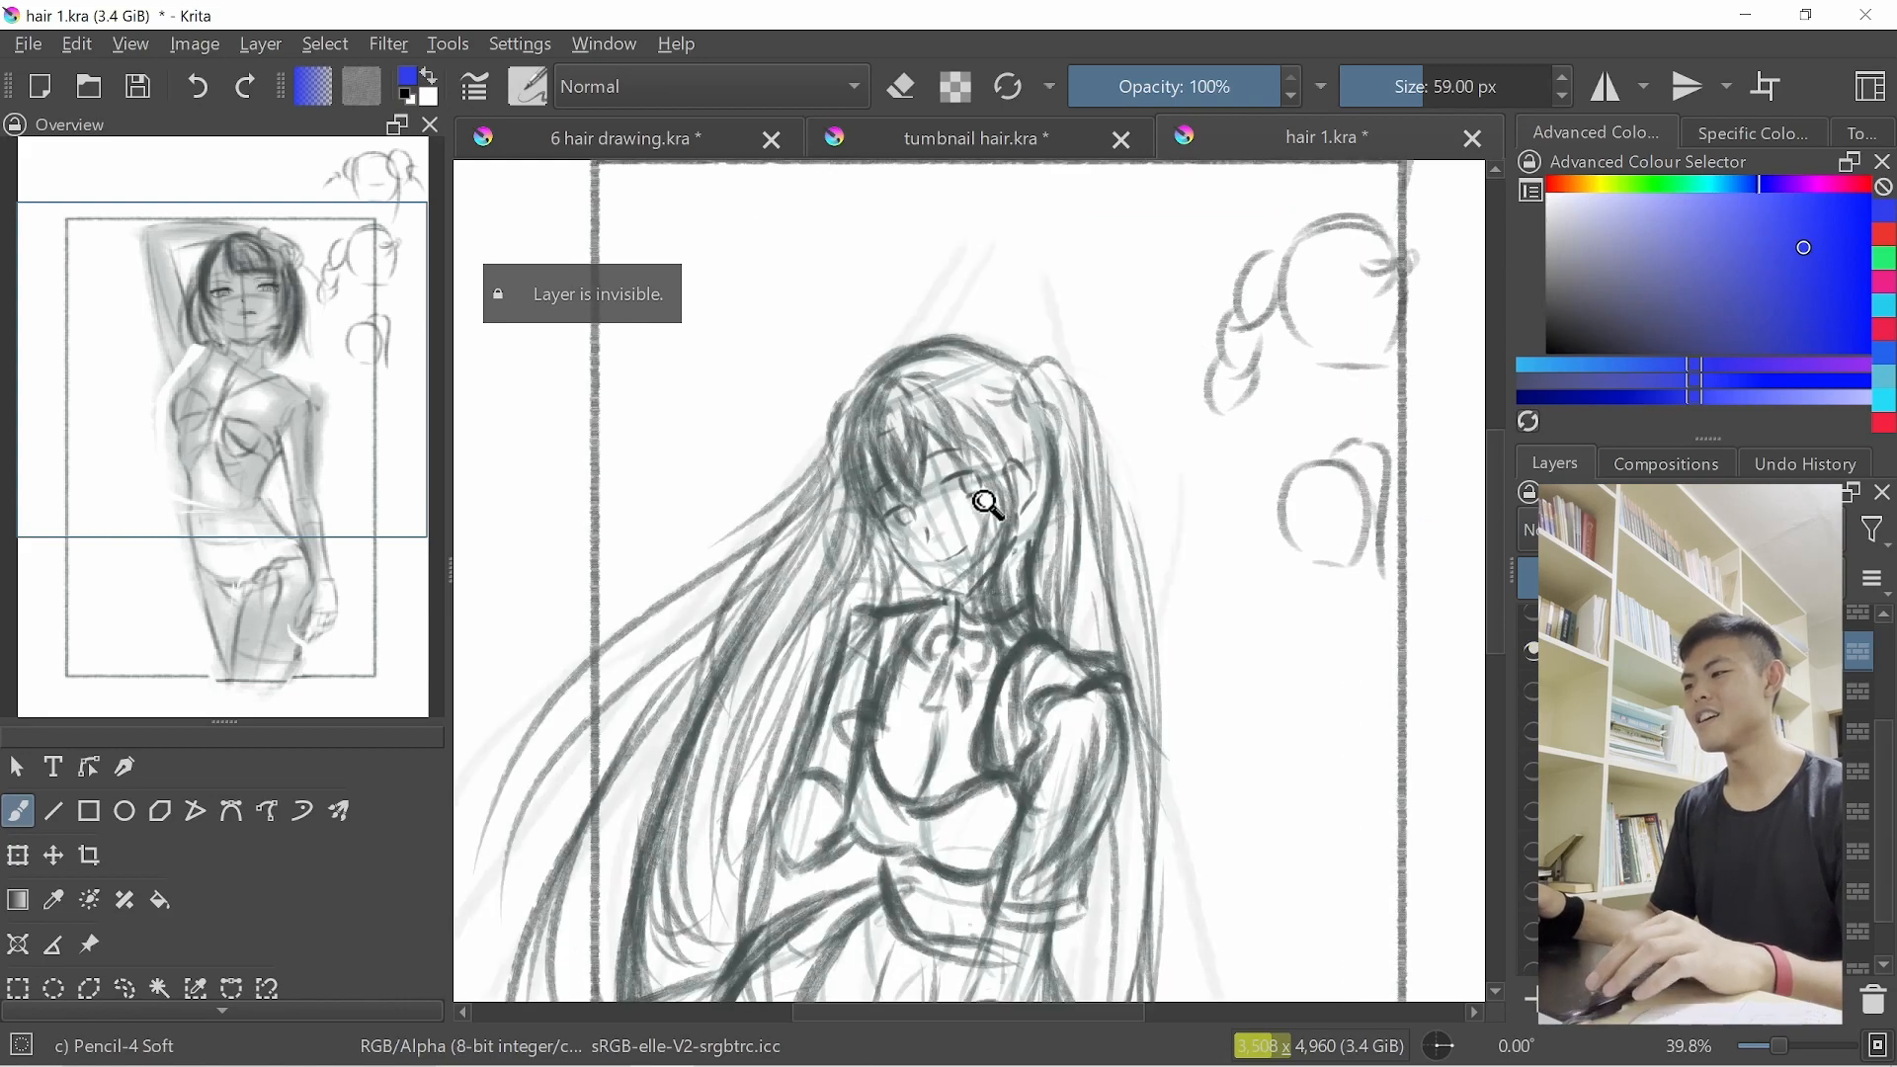
drag(998, 353, 1020, 492)
drag(1048, 559, 1058, 521)
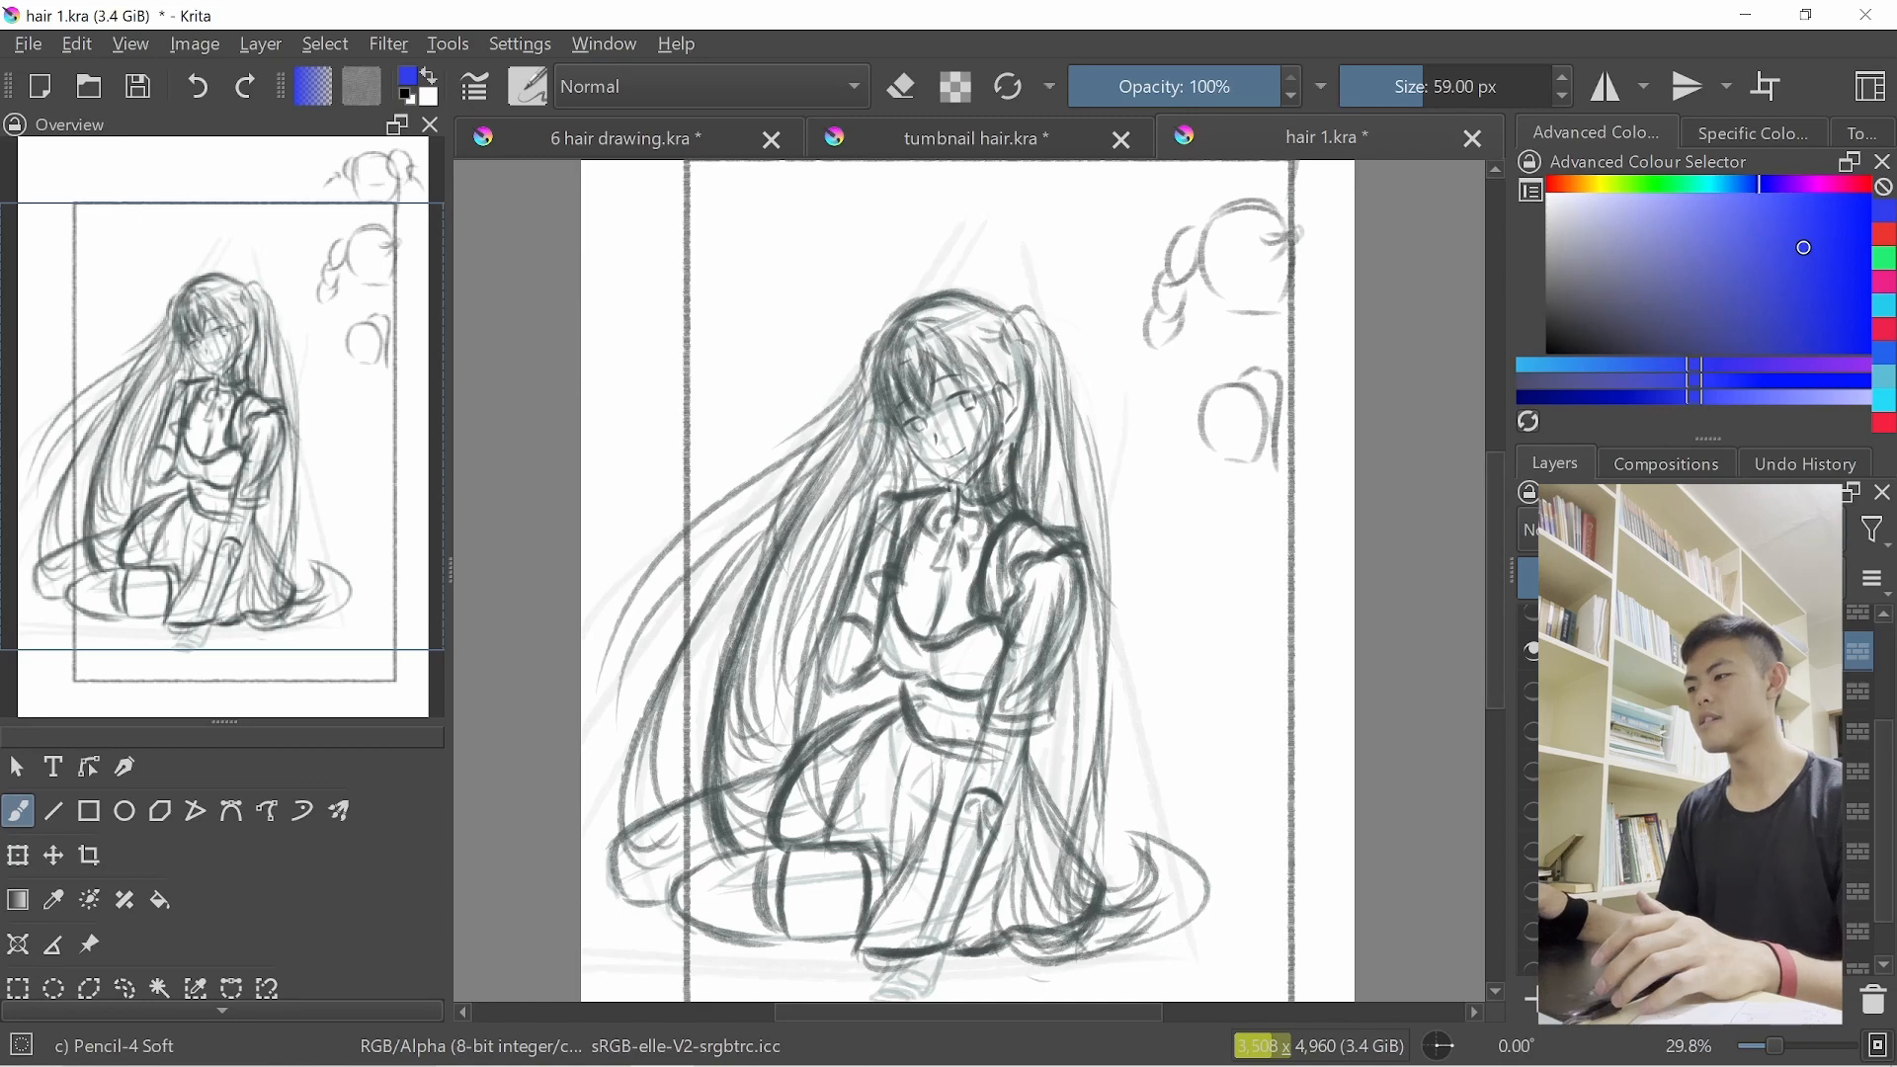
Replace the seated twin-tail sketch with the leaning girl line art making a peace sign, and examine her bob hair up close
click(1533, 652)
click(1532, 614)
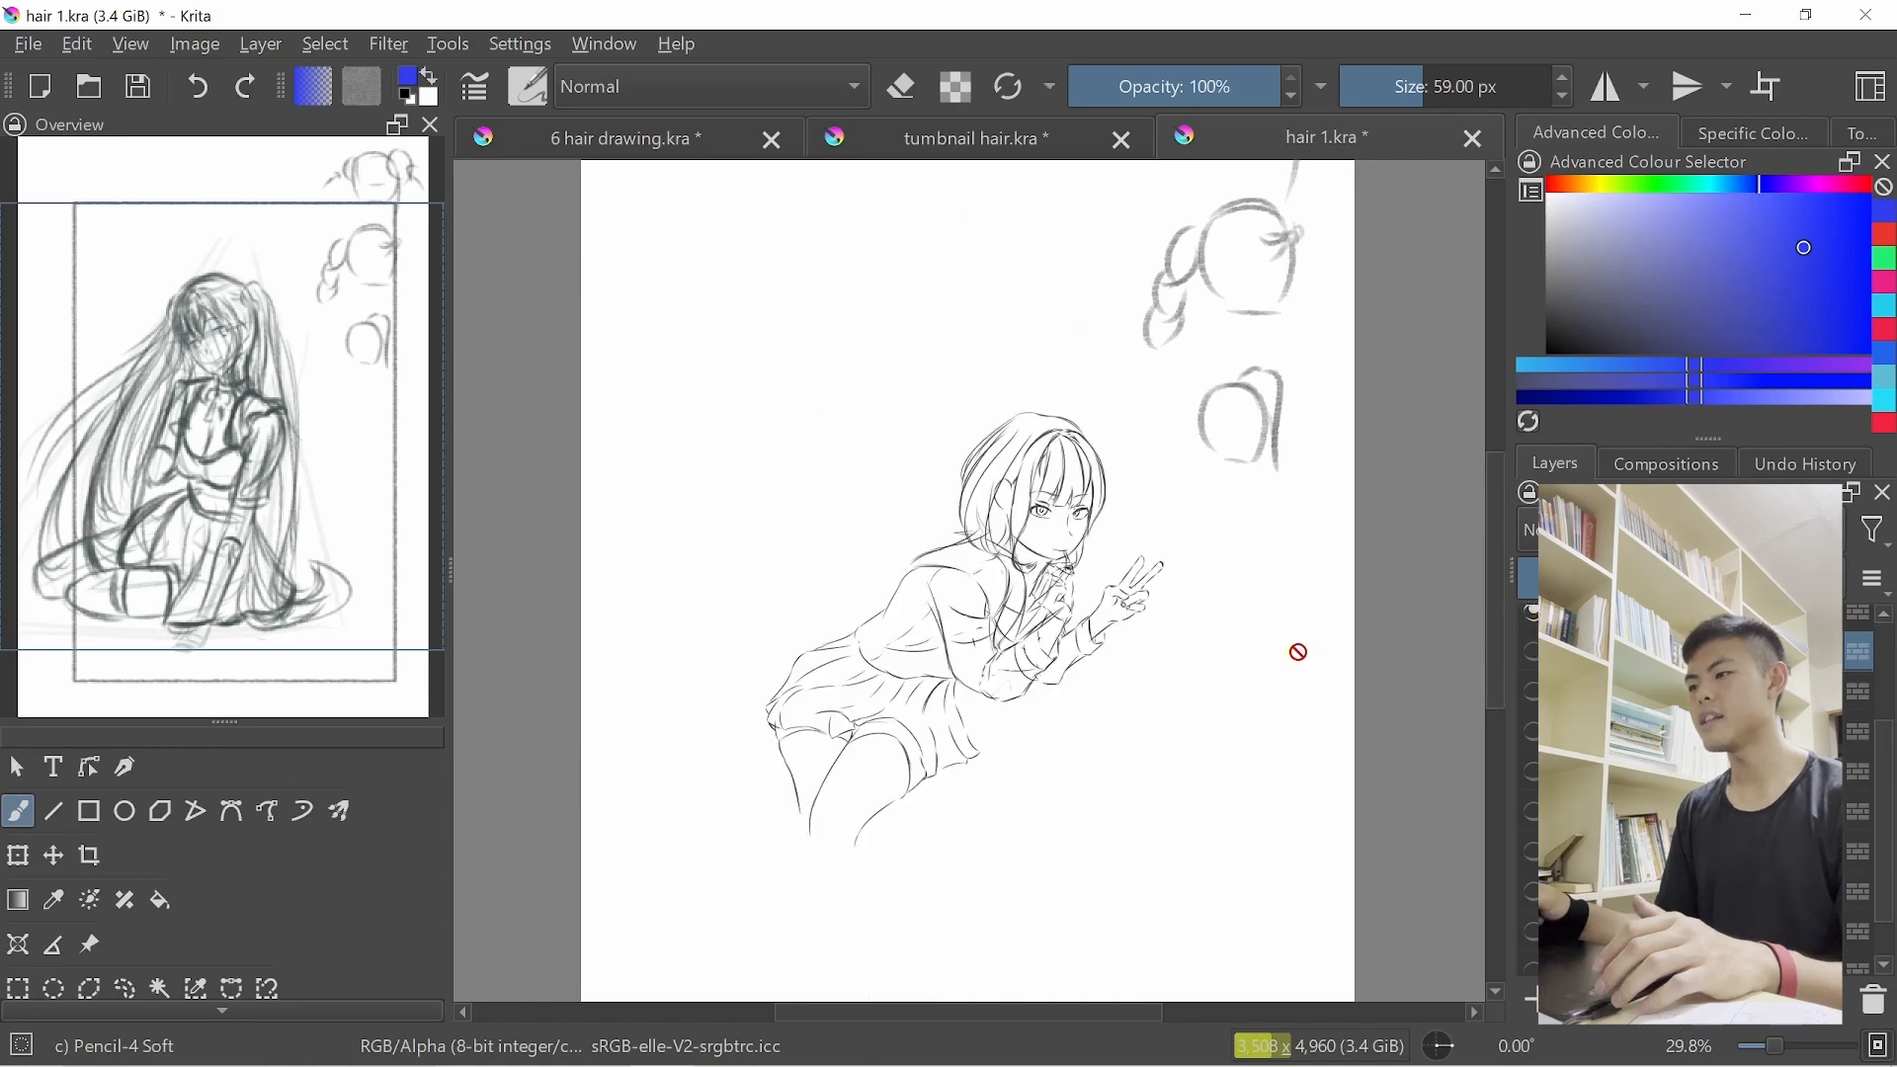
scroll(988, 534, up, 3)
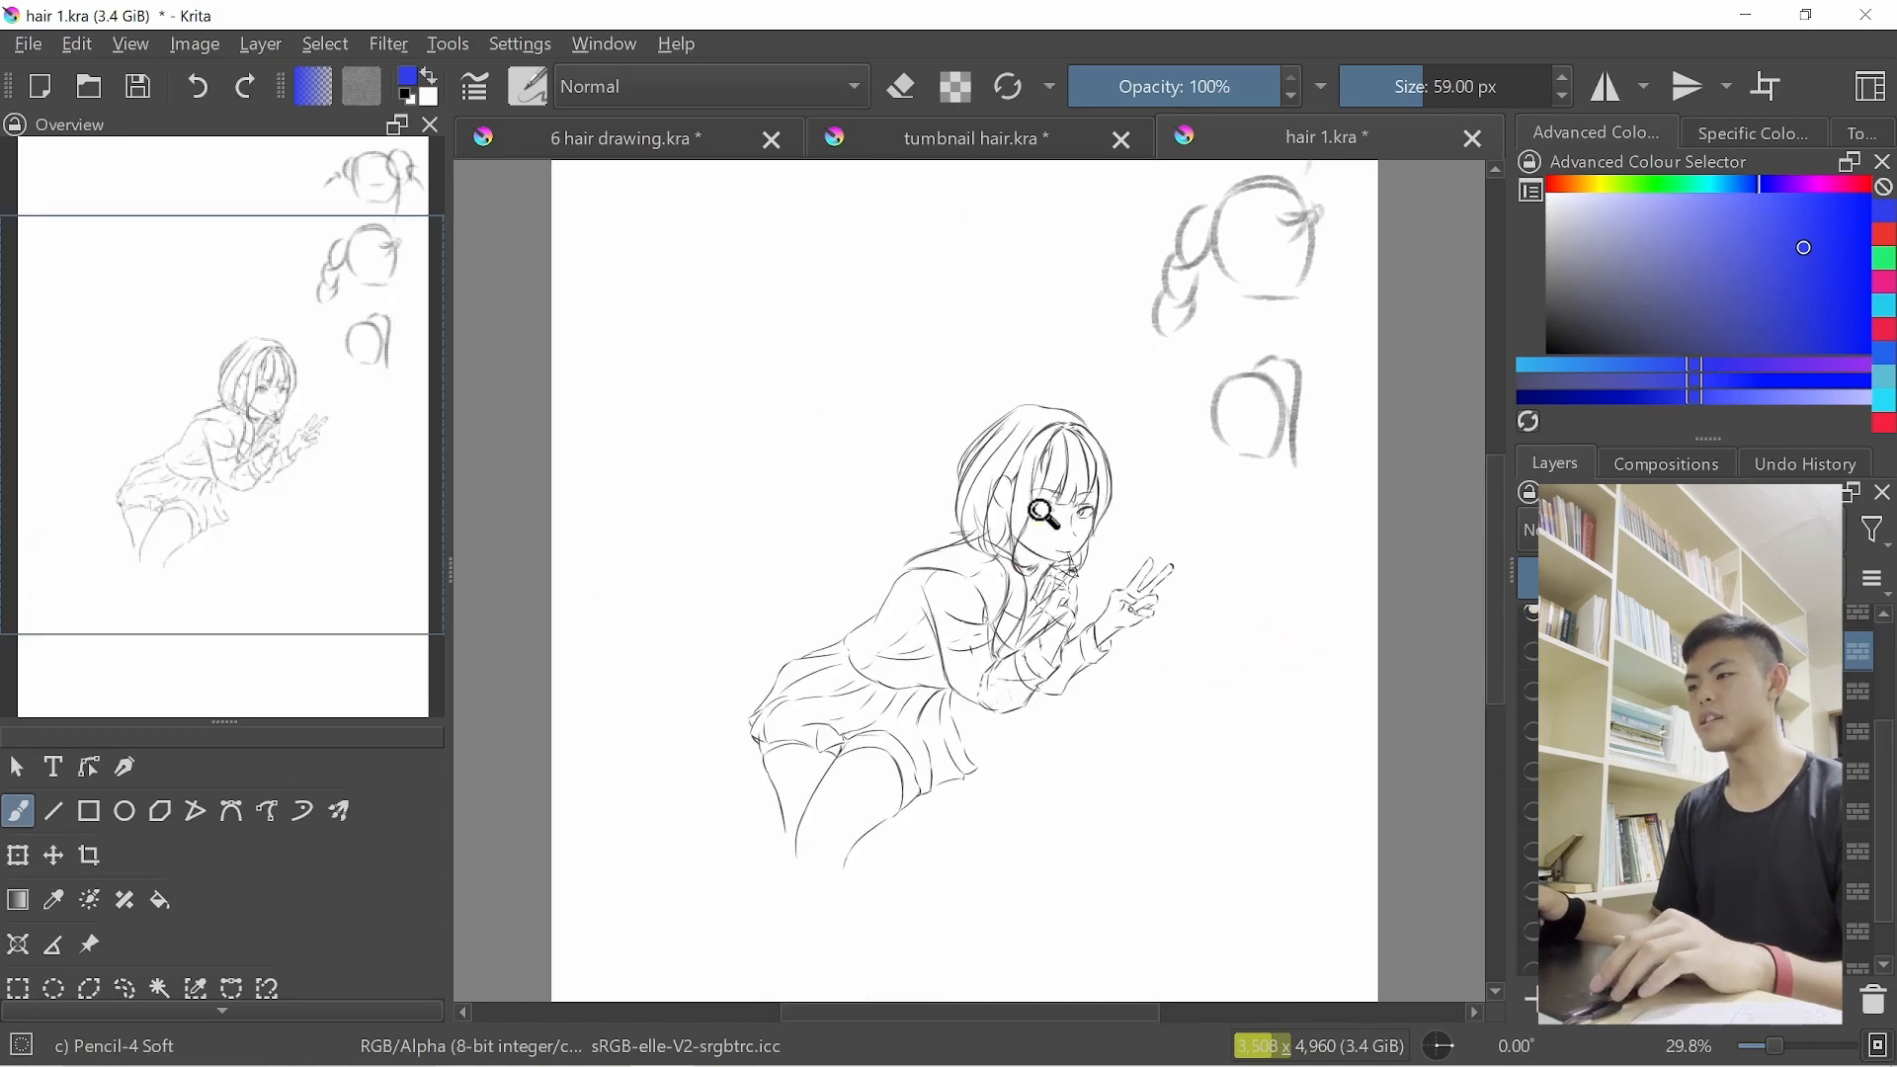
click(1003, 605)
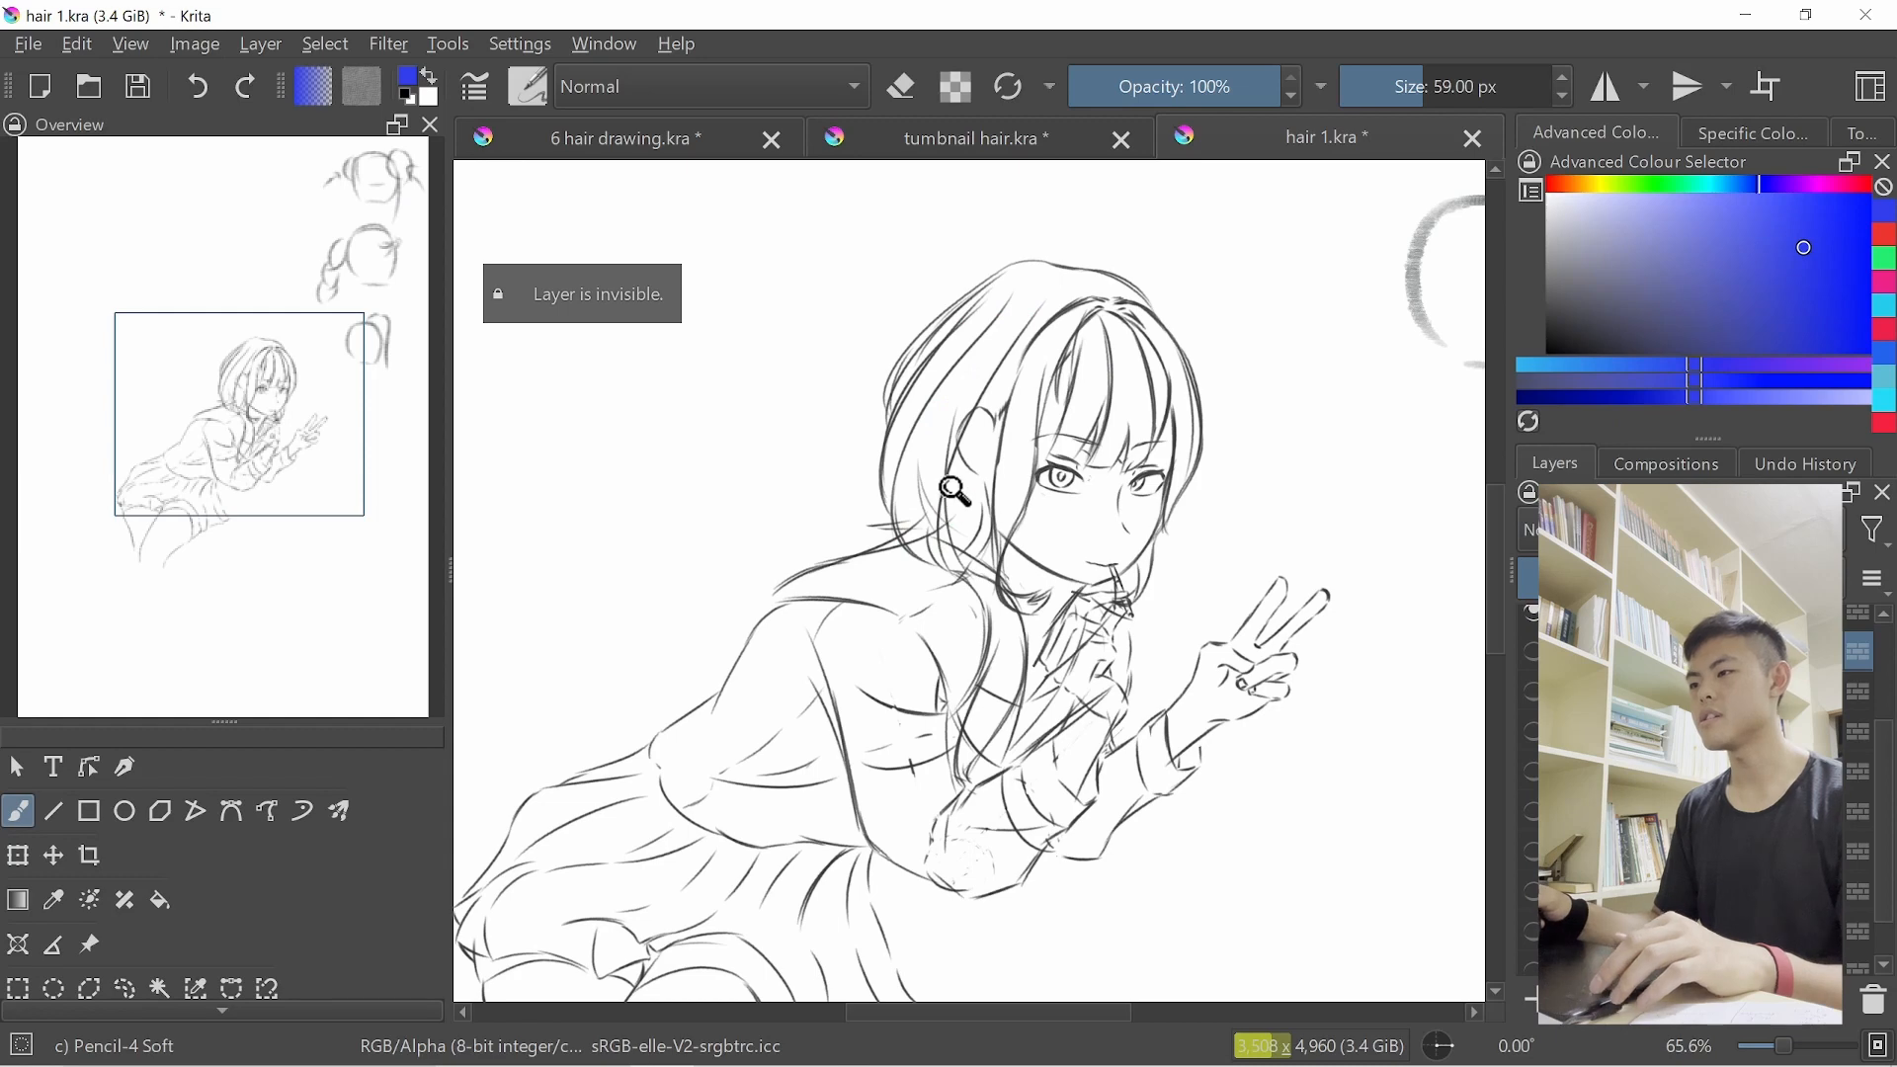
drag(951, 489, 1057, 633)
Toggle the visibility of the pose construction sketches over the leaning girl line art
drag(1885, 792, 1886, 713)
click(1533, 751)
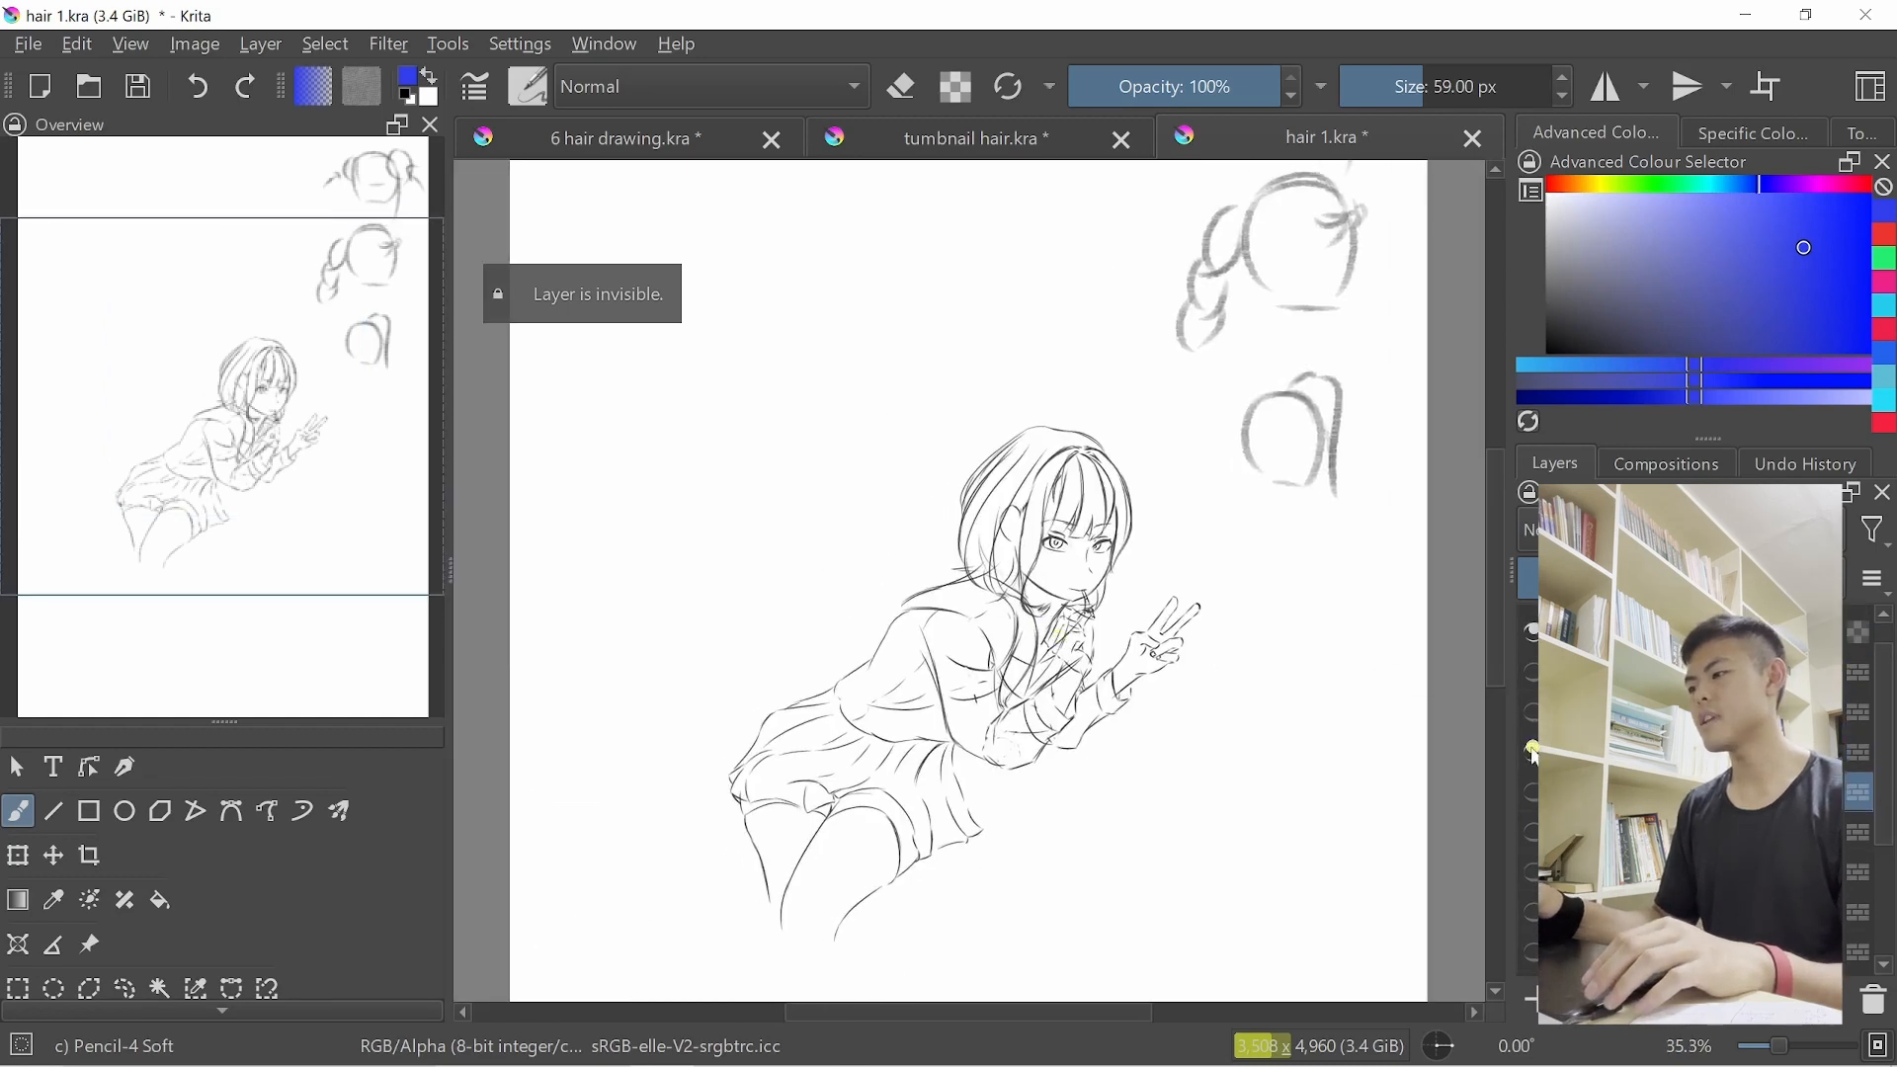
click(1533, 713)
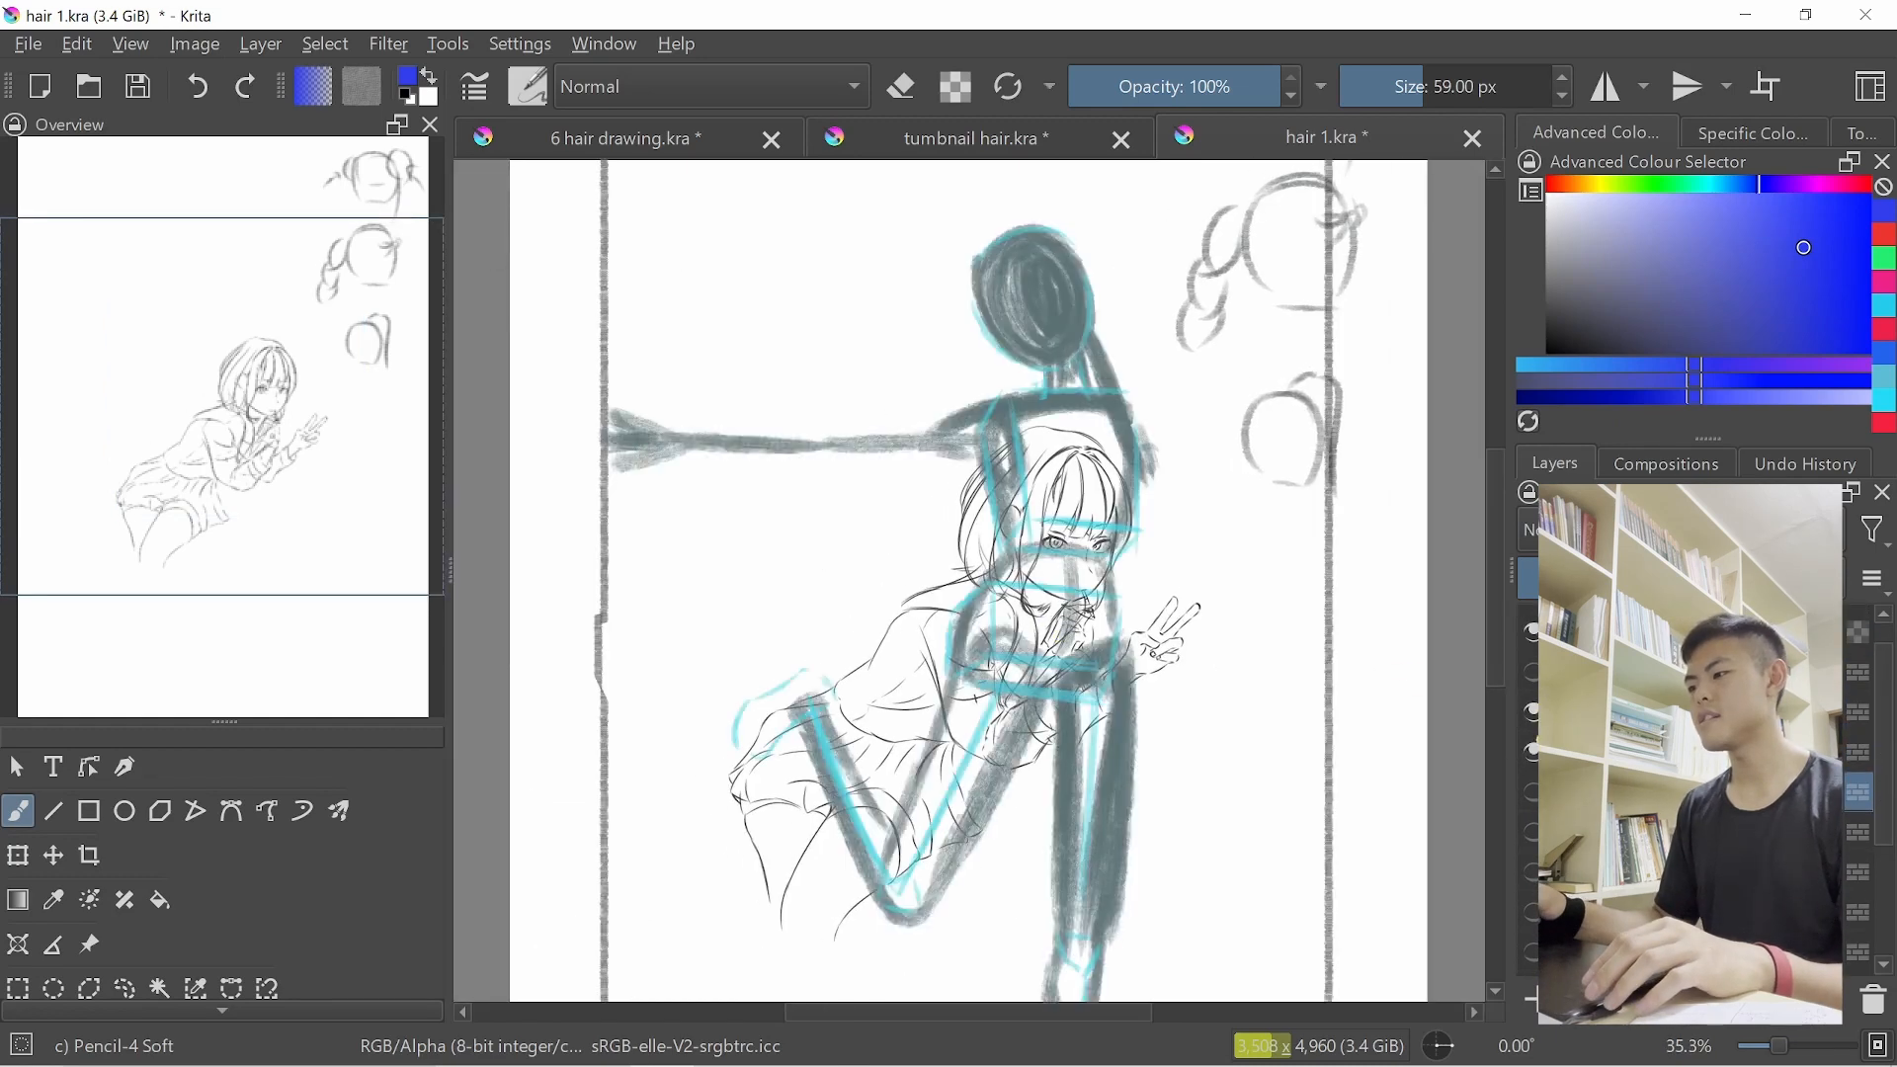
click(1527, 753)
Review the "Fundamental → style, design" note in 6 hair drawing.kra and return to the nurse-cap girl line art in tumbnail hair.kra
click(953, 140)
click(633, 139)
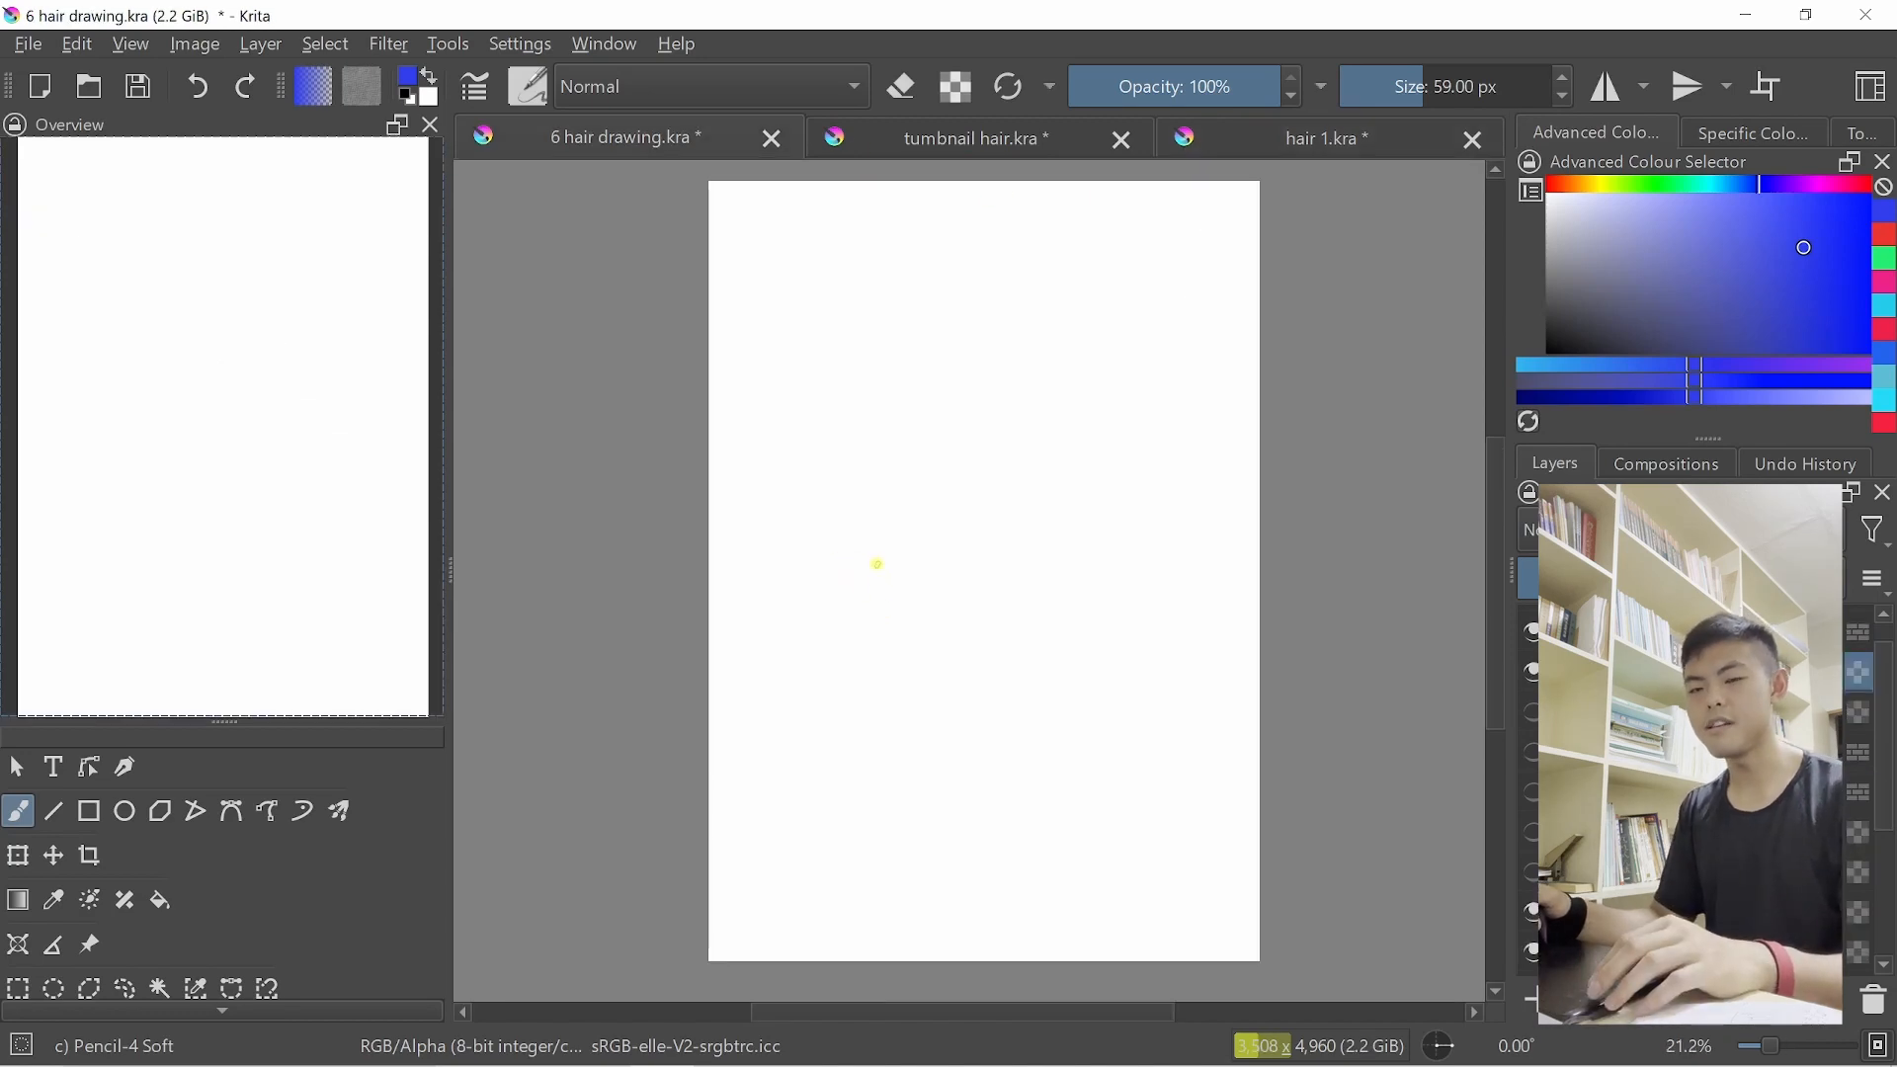
drag(871, 505, 892, 493)
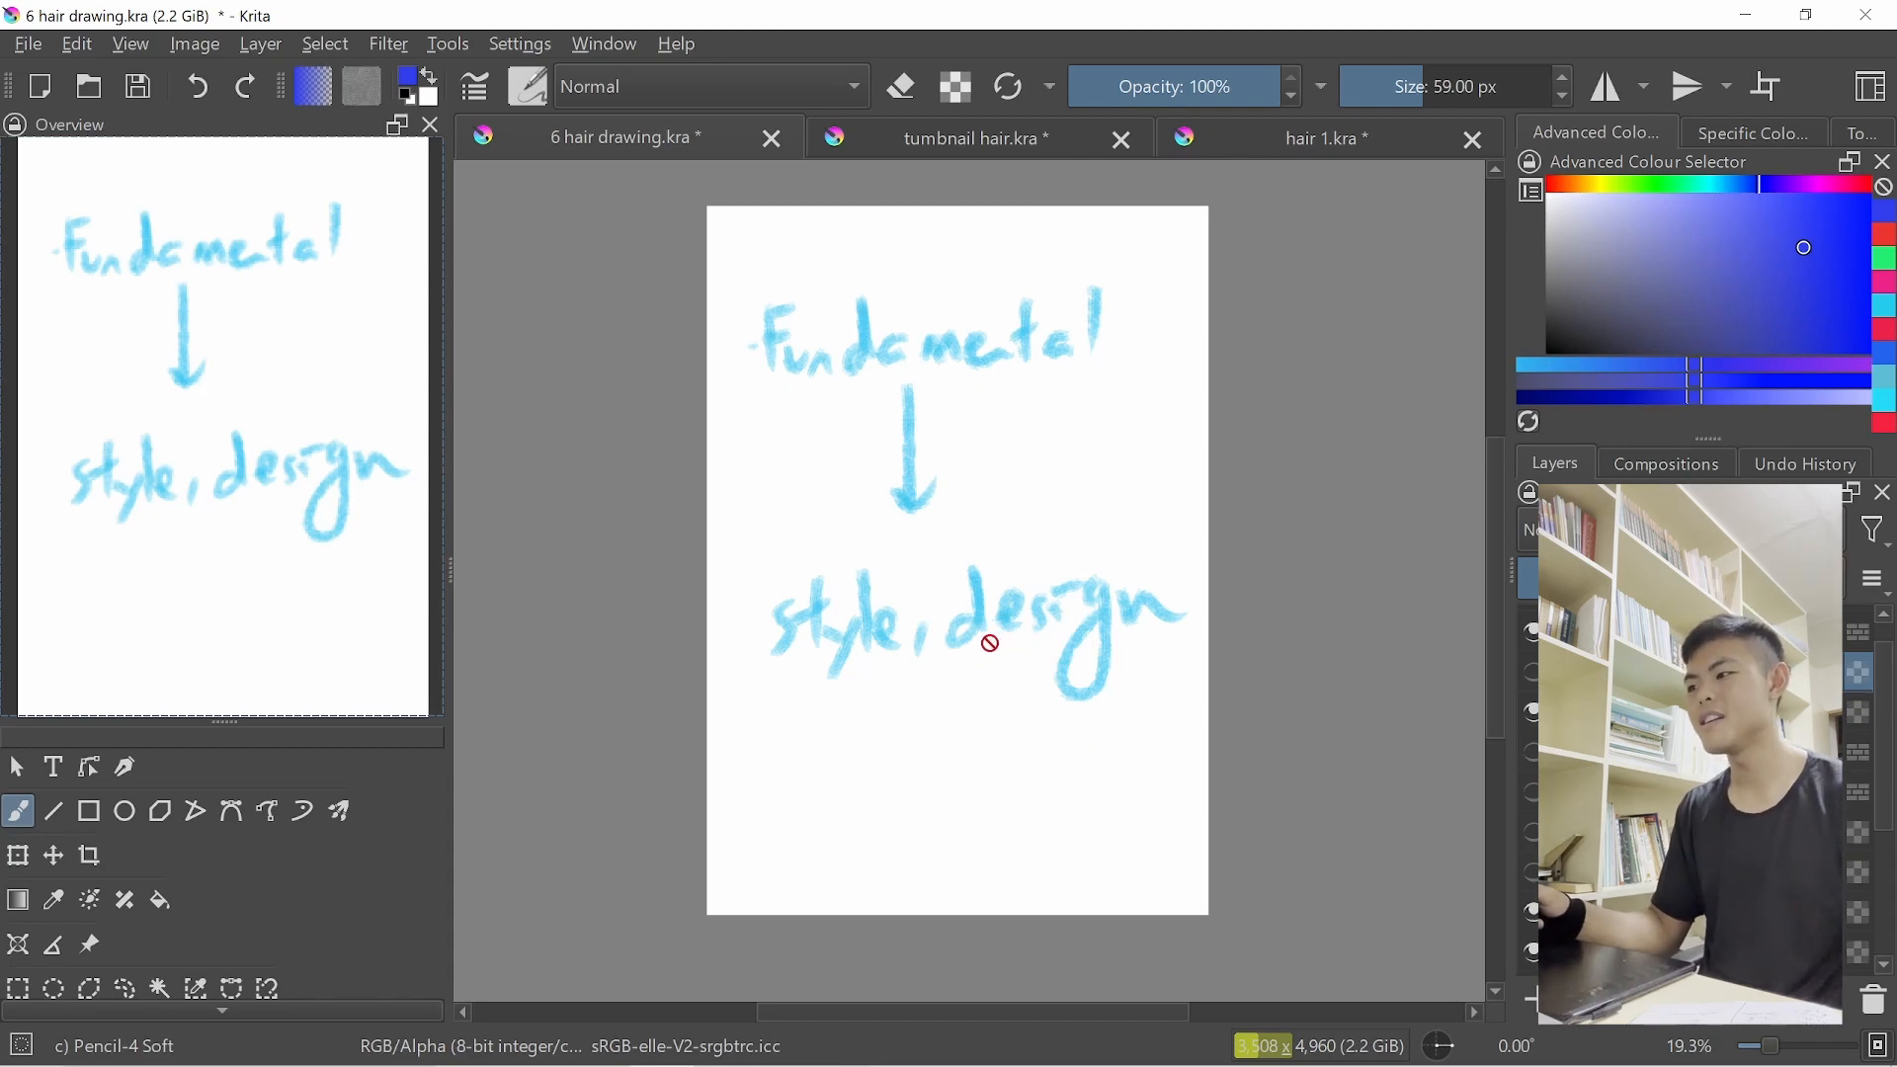
click(1002, 139)
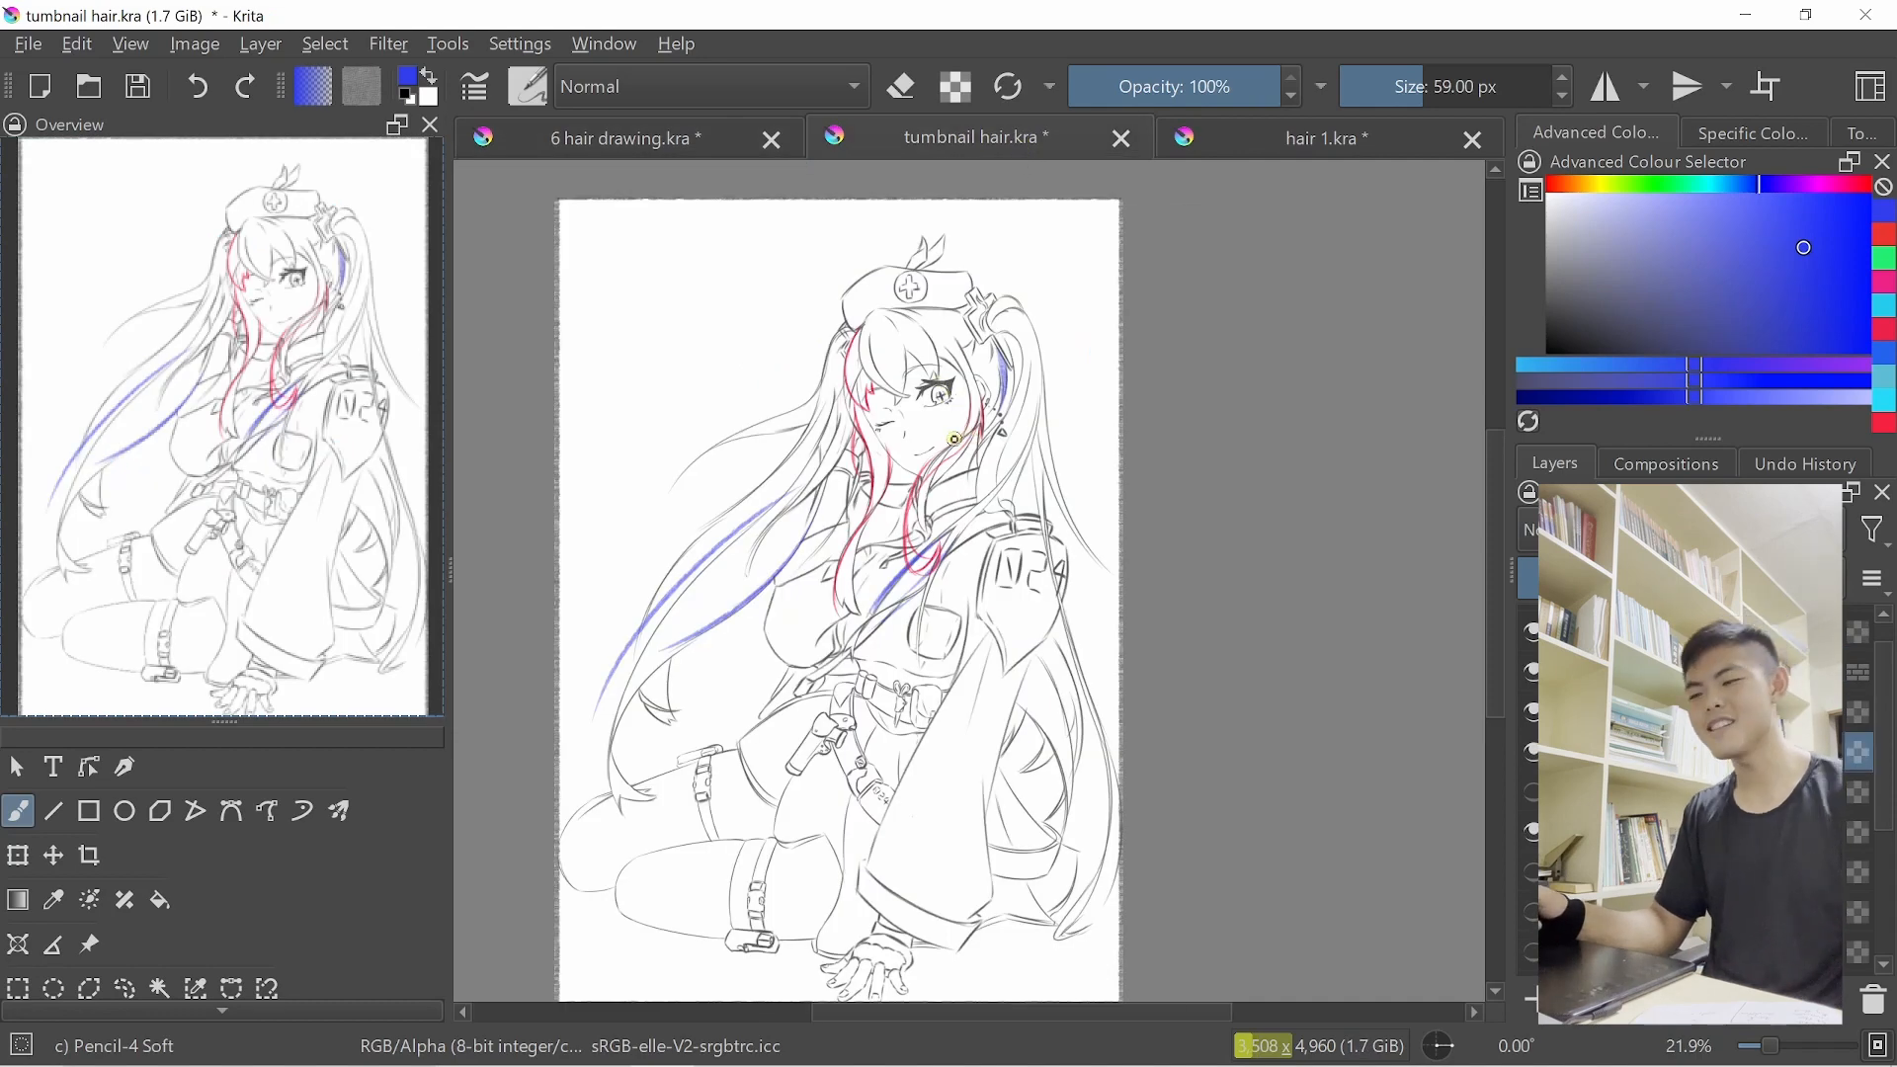